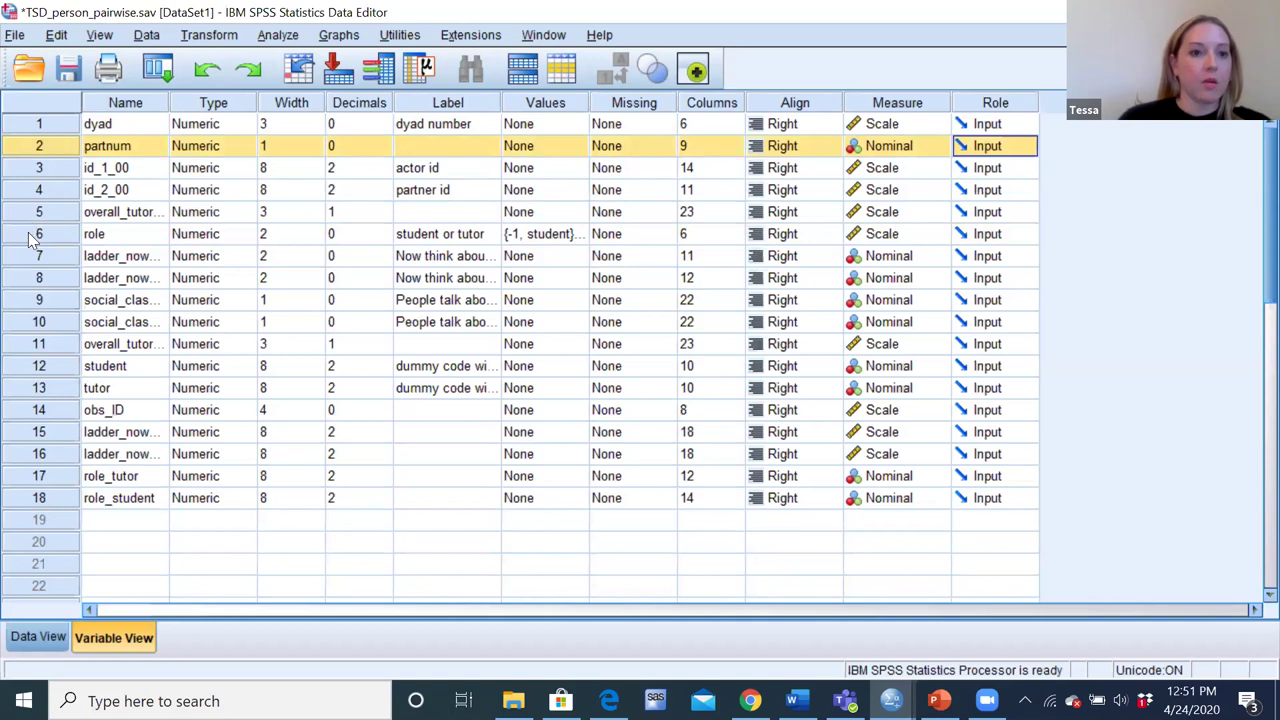
Step: Move the role variable directly below dyad in the variable list and show the data records
left_click_drag(34, 236, 57, 150)
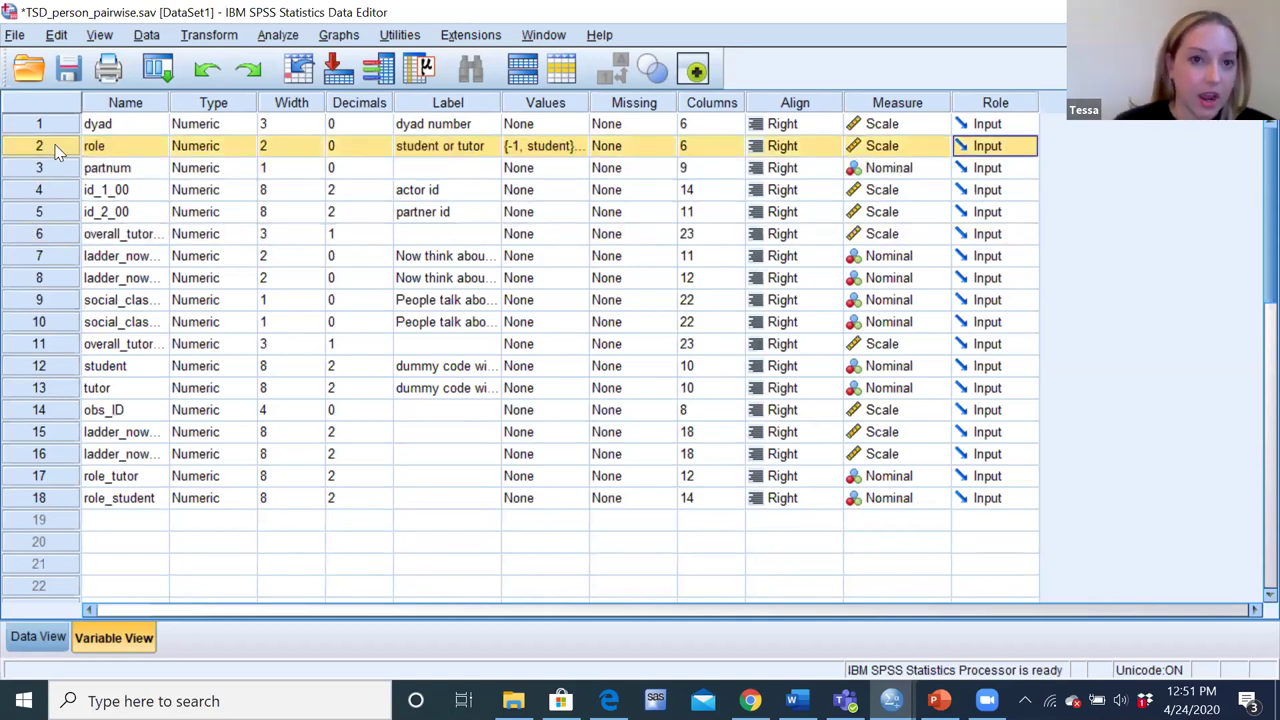
left_click(28, 638)
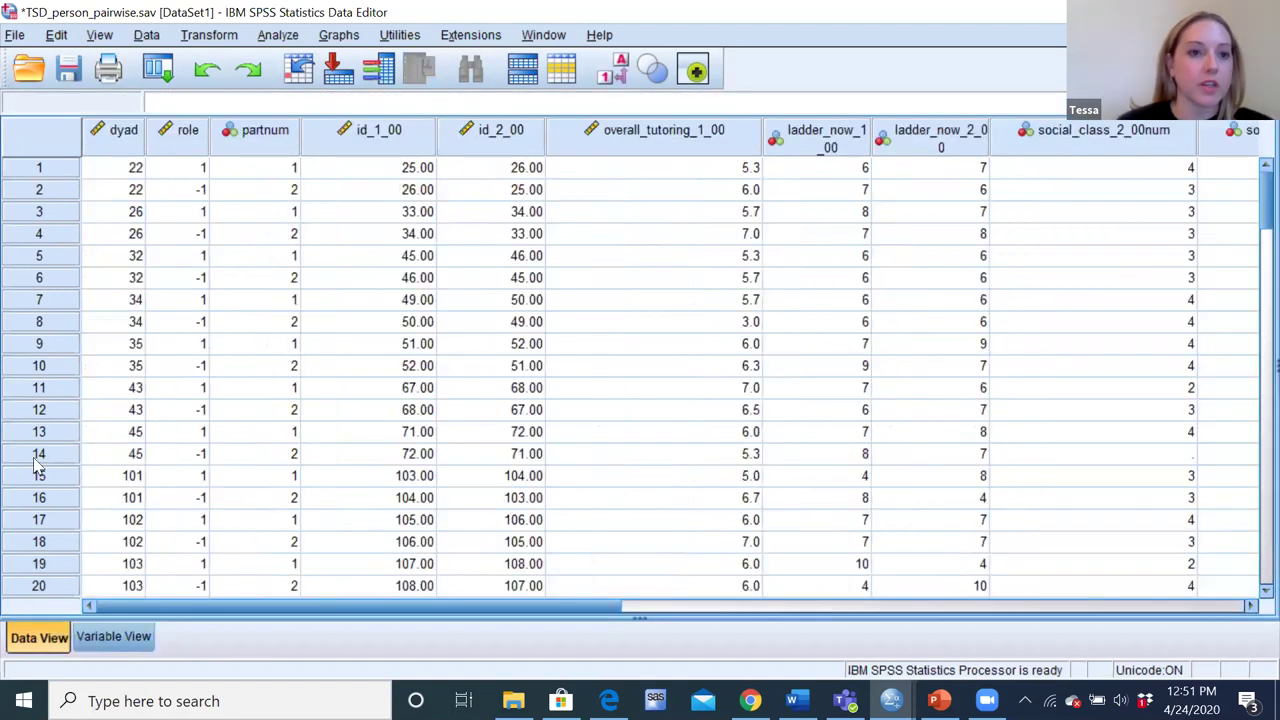
Step: Examine the dyad, role and partnum values for the two members of the first dyad
left_click(175, 210)
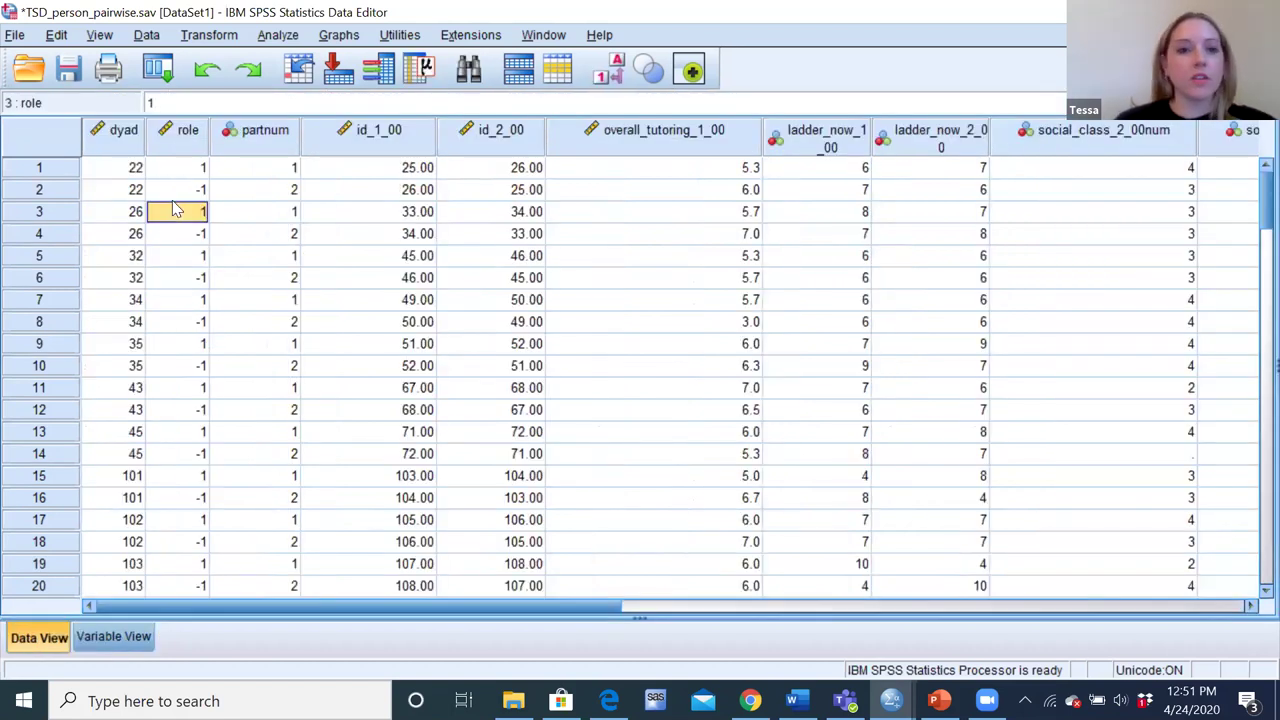
key("Up")
key("Up")
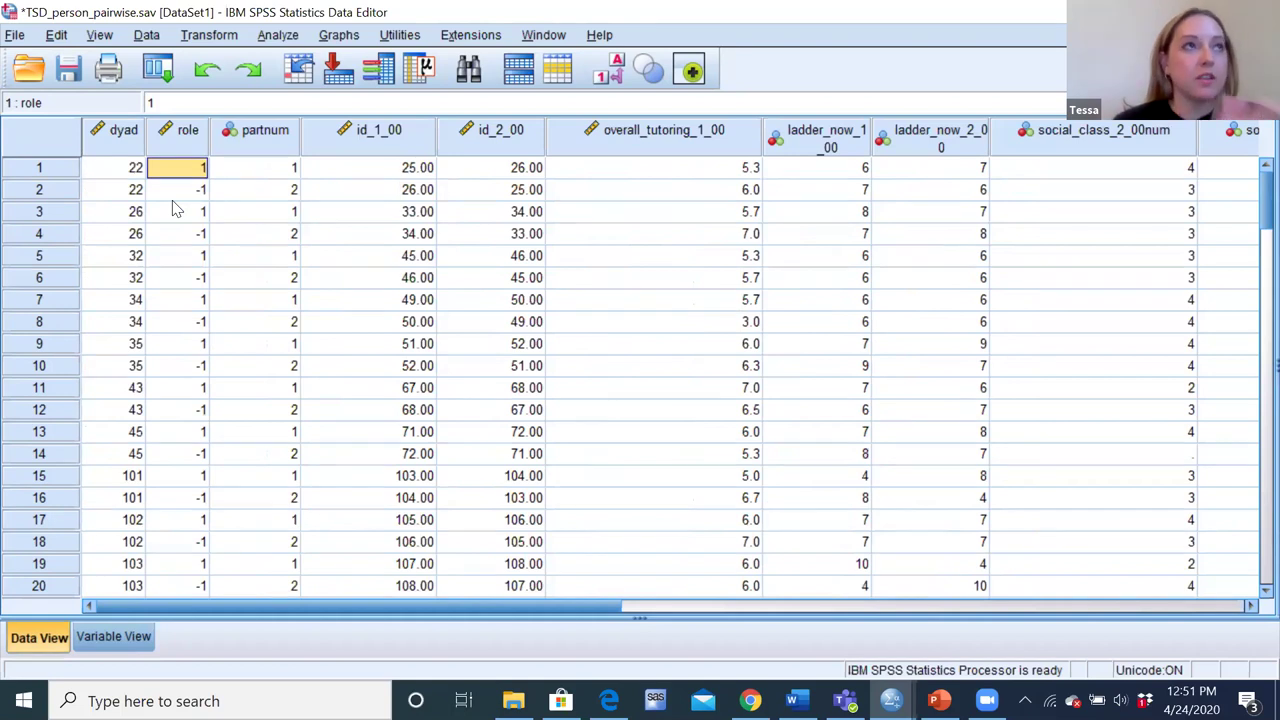
left_click(110, 175)
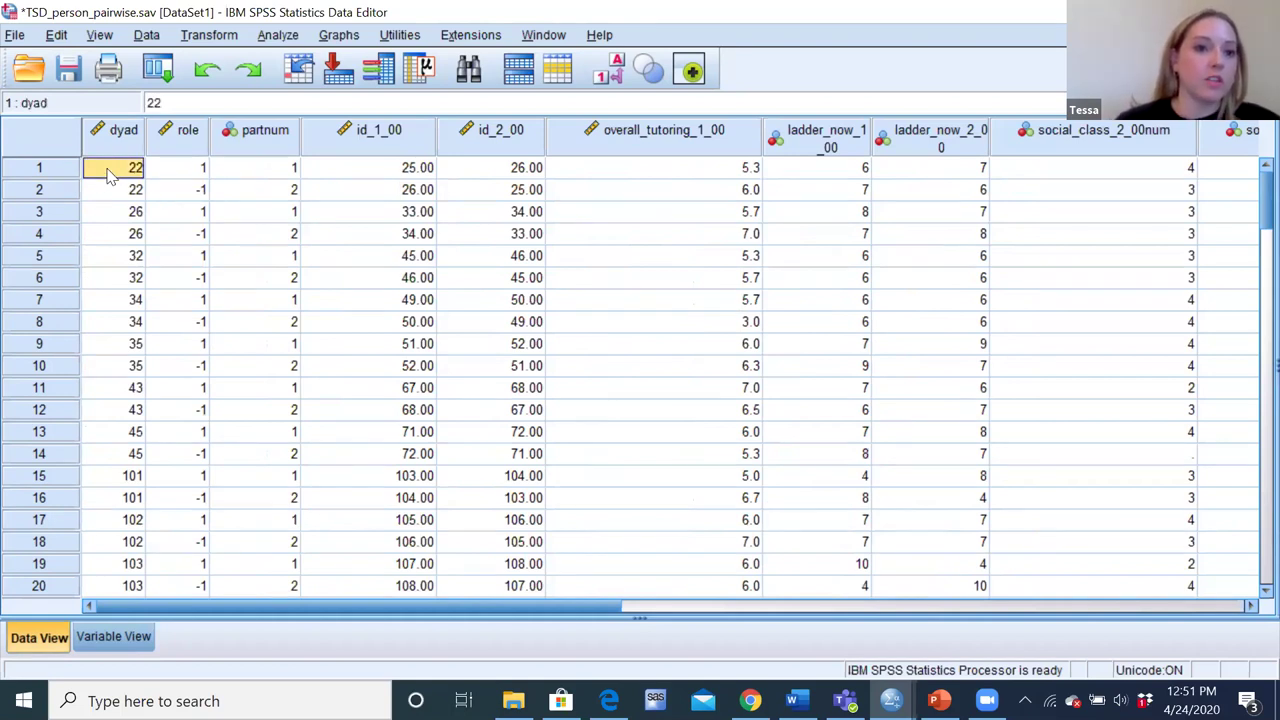
key("Down")
key("Up")
key("Right")
key("Right")
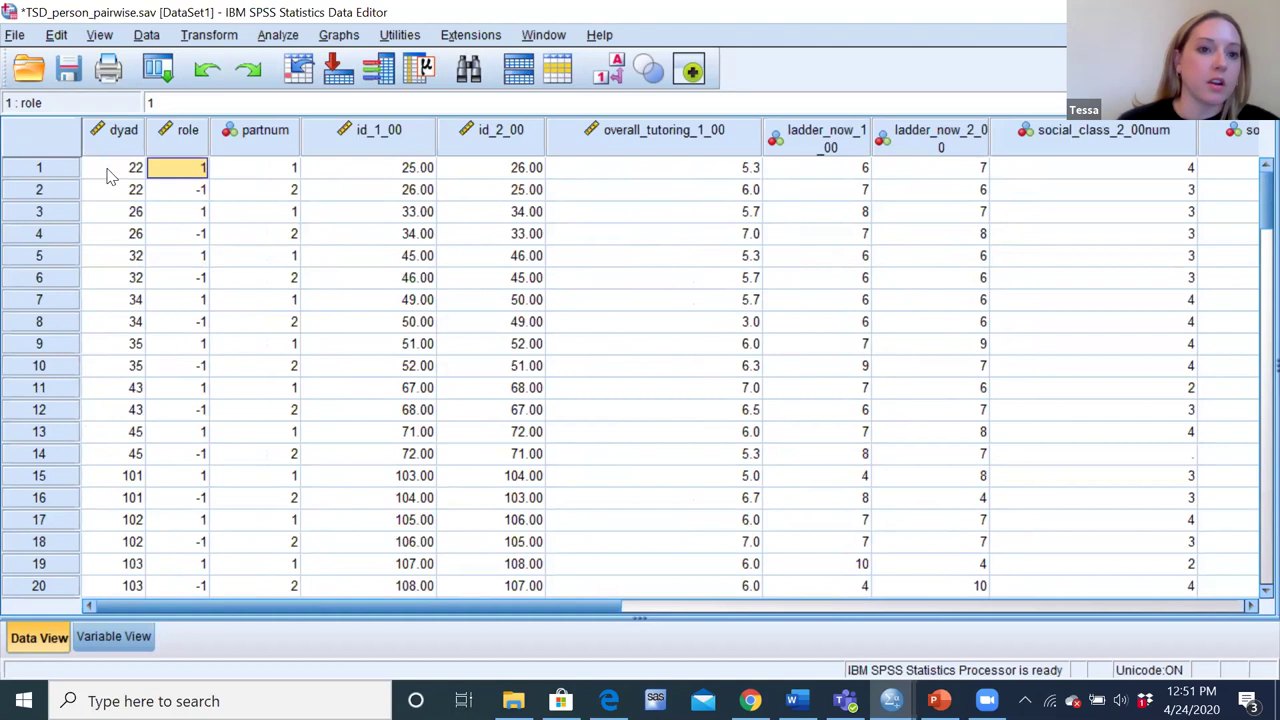
key("Down")
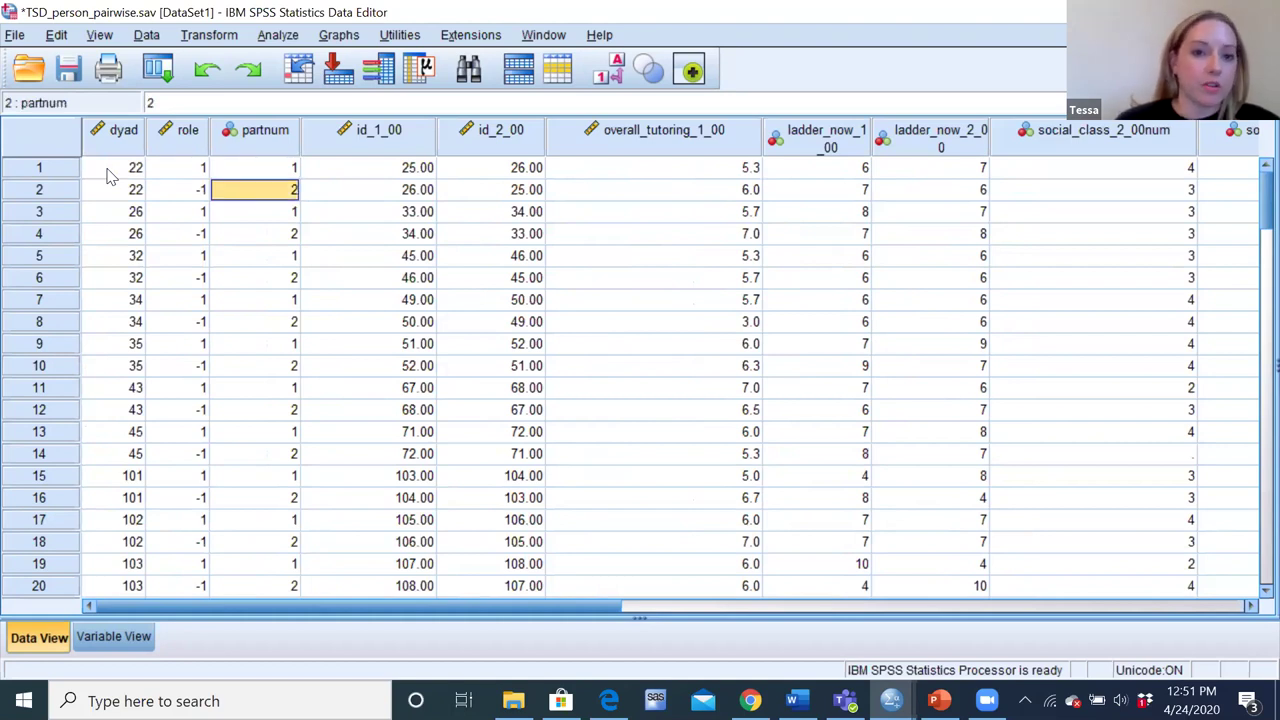
key("Left")
key("Up")
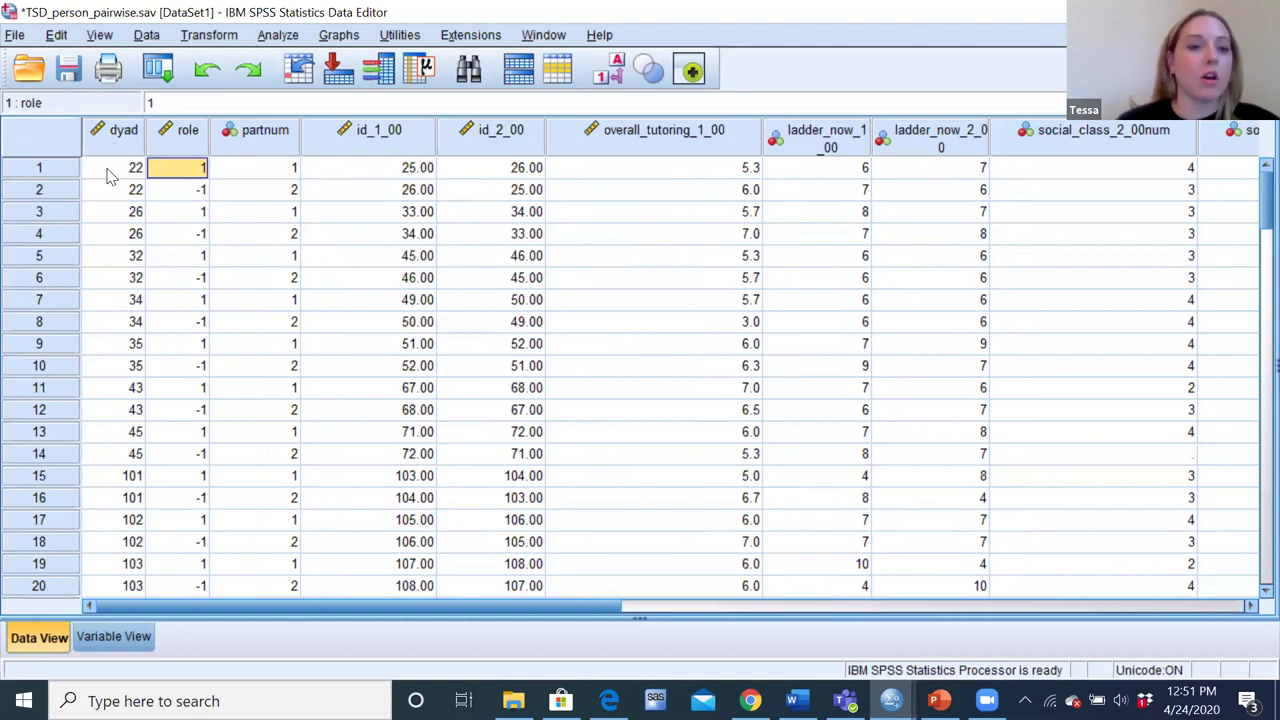
key("Down")
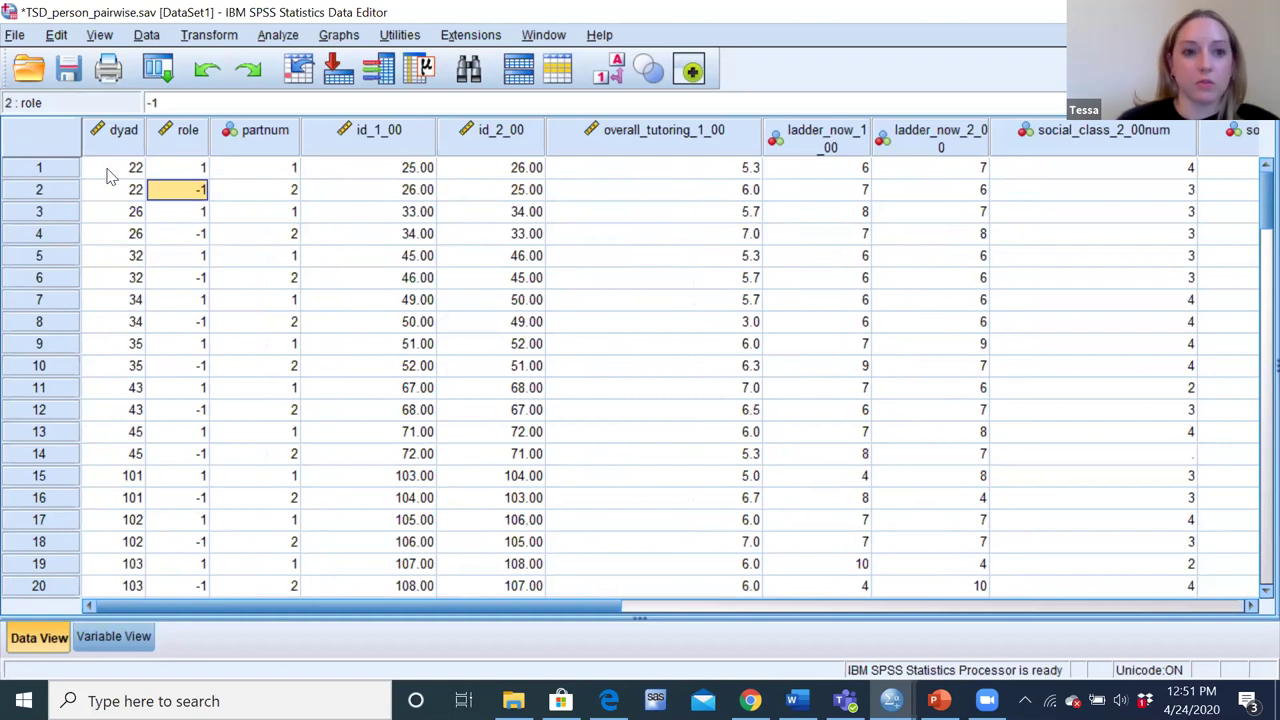
Step: Check the dyad, role and partnum values in row 3, where the second dyad starts
key("Left")
key("Down")
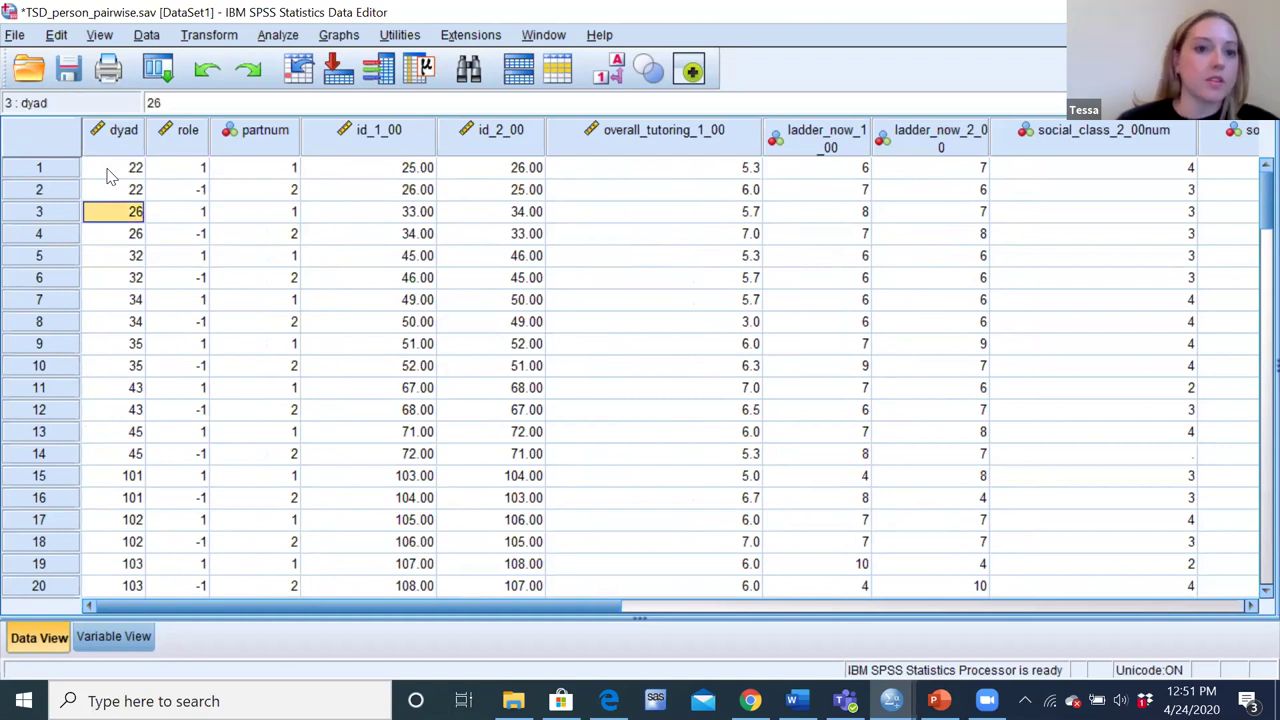
key("Right")
key("Right")
key("Left")
key("Left")
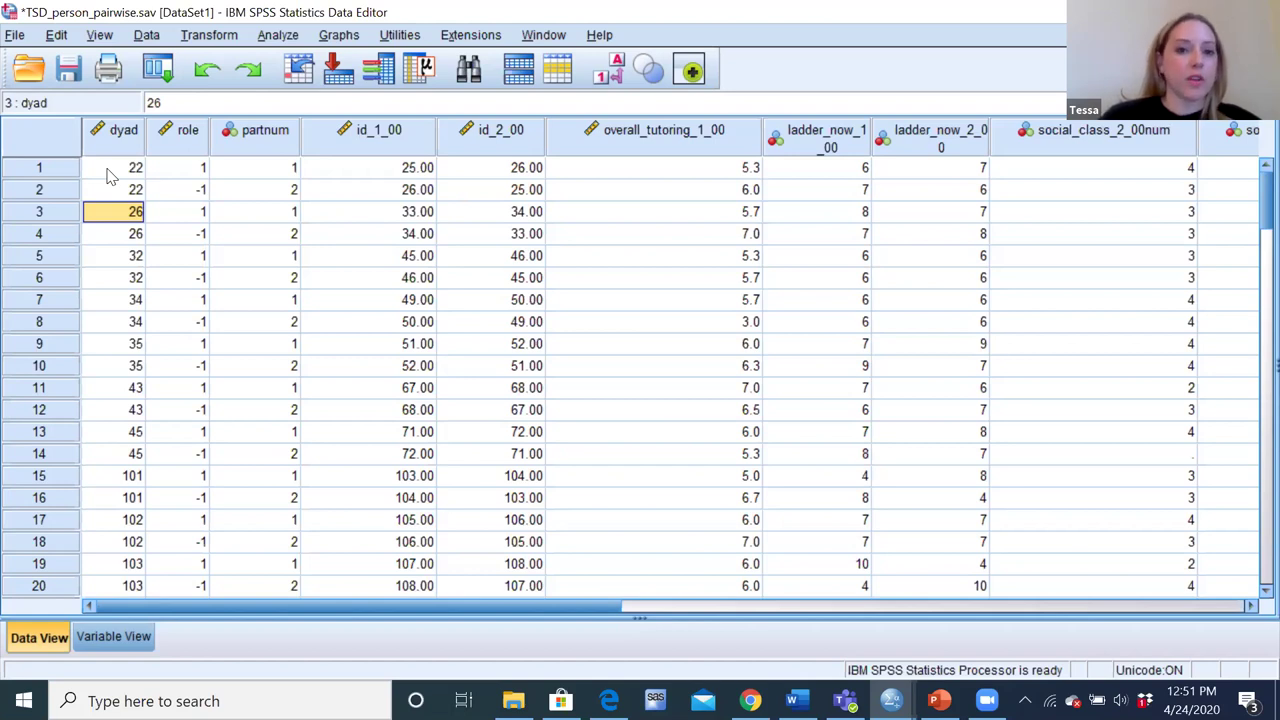
Step: Examine the actor ID and partner ID in row 1 together with that person's dyad, role and partnum values
key("Up")
key("Right")
key("Right")
key("Right")
key("Up")
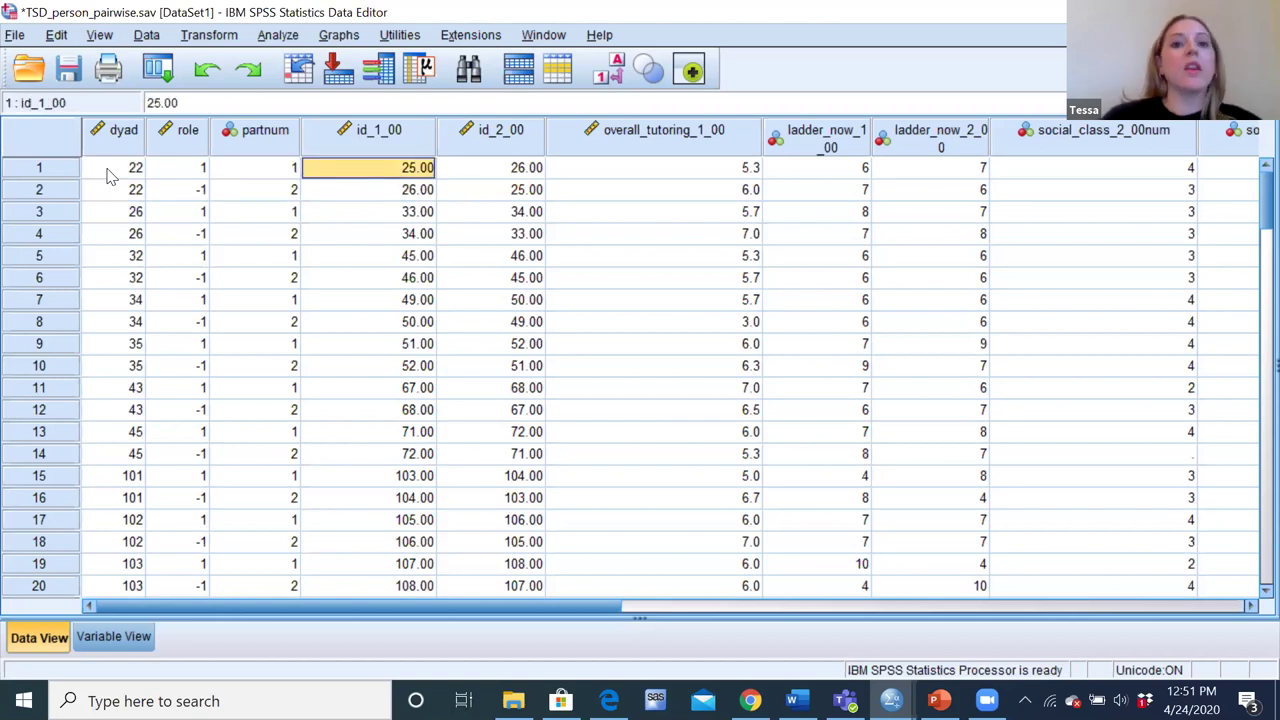
key("Right")
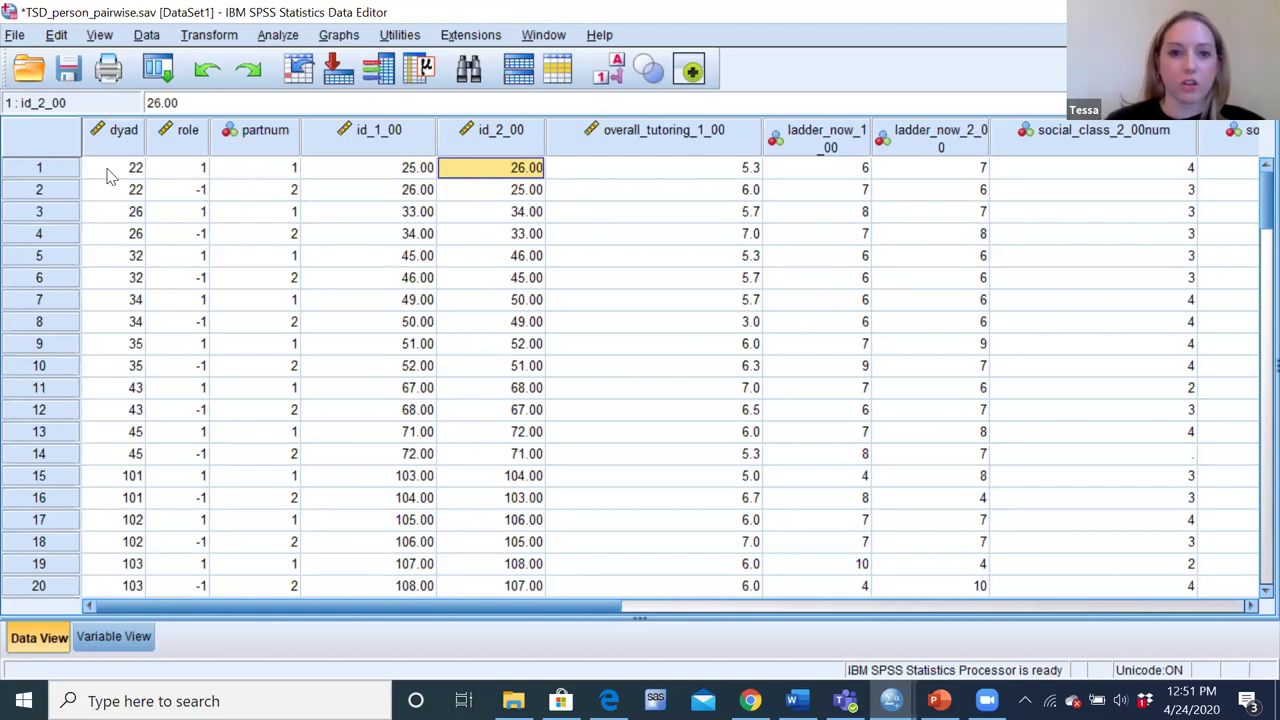
key("Left")
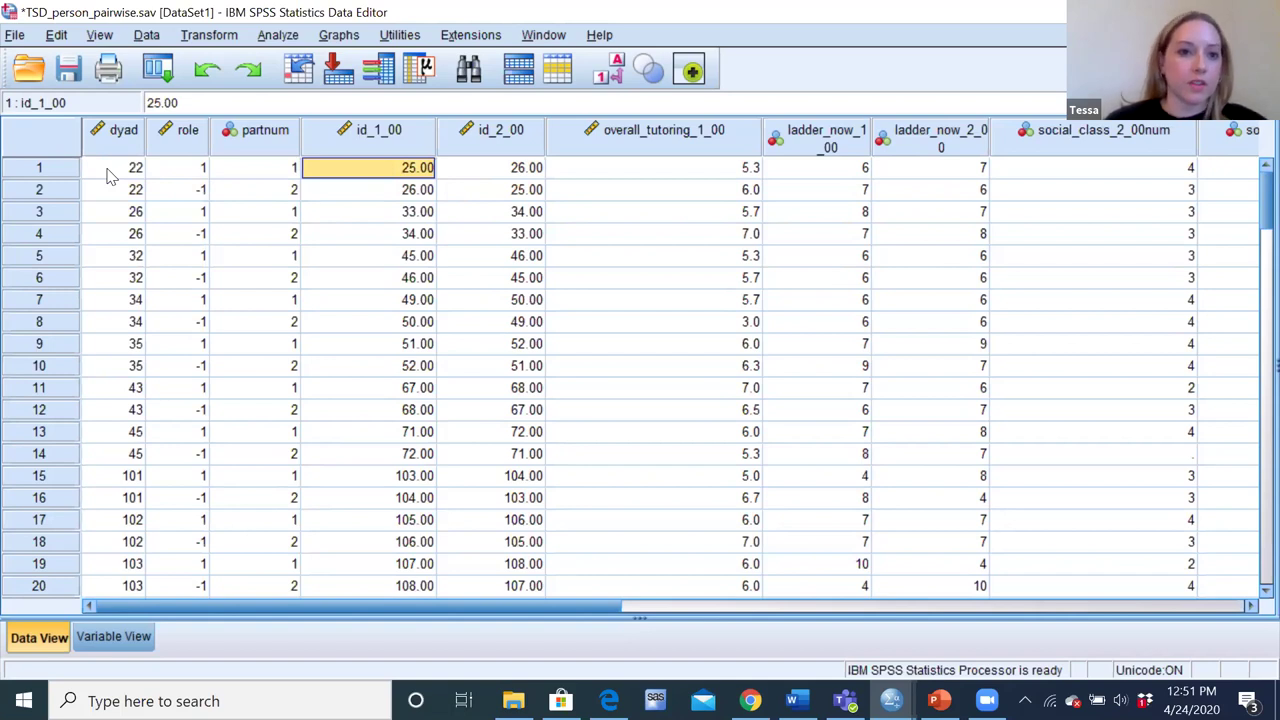
key("Left")
key("Left")
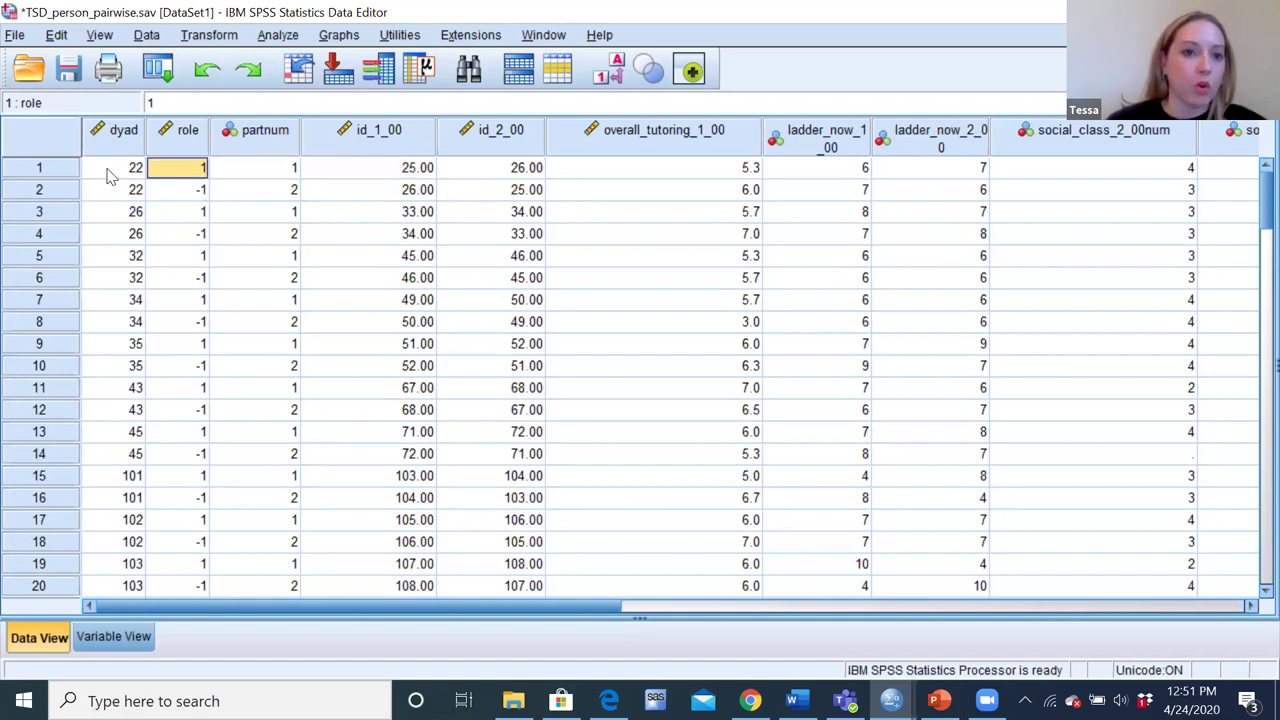
key("Left")
key("Right")
key("Right")
key("Right")
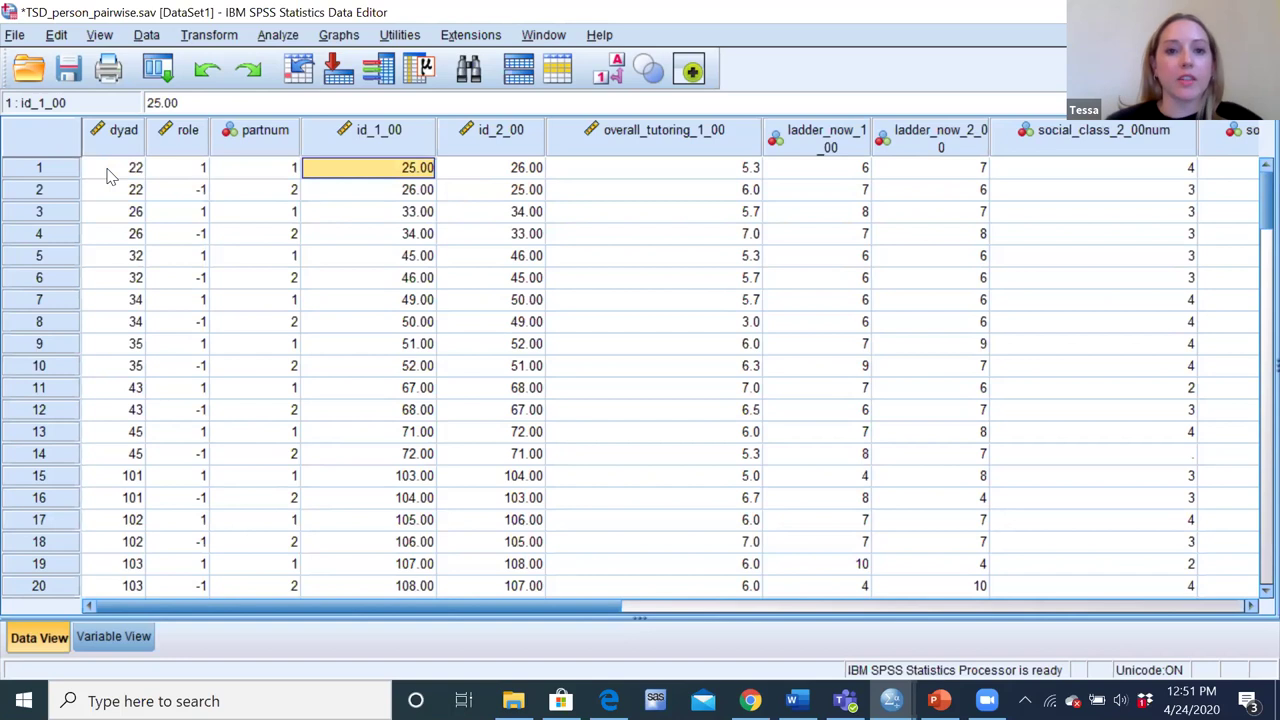
key("Right")
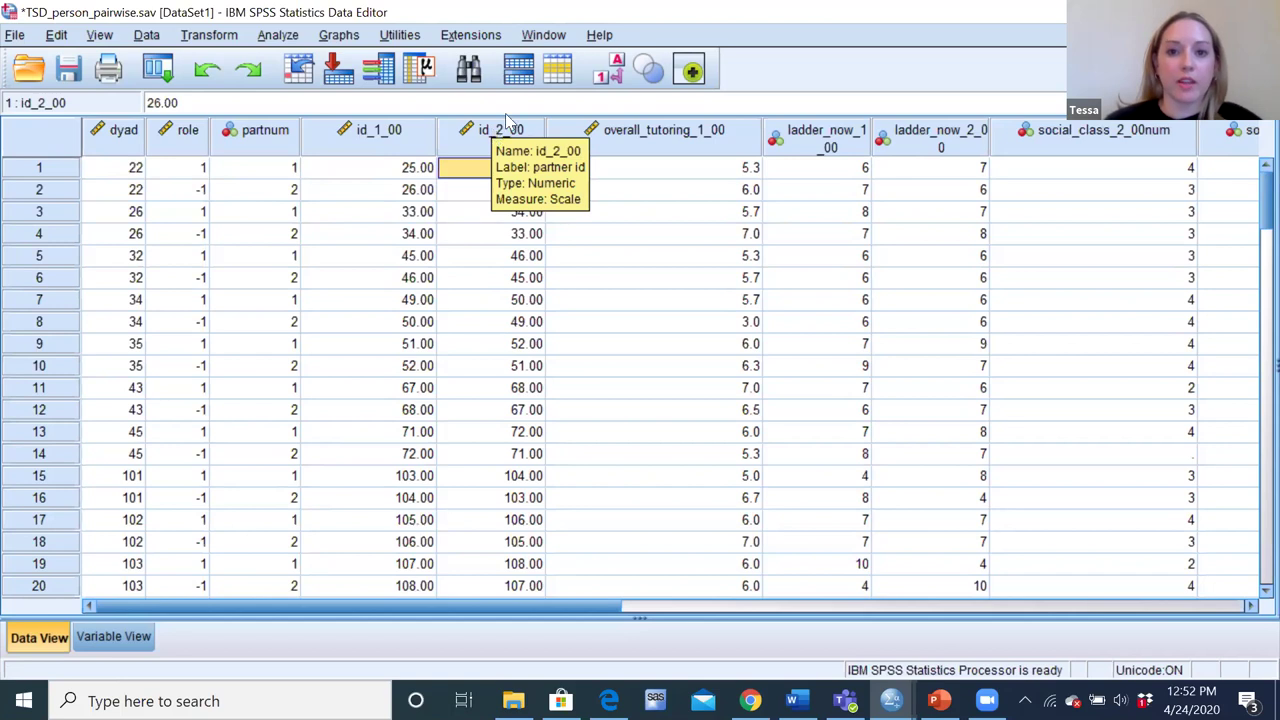
Step: Check the overall_tutoring_1_00 outcome and both ladder_now scores in row 1
left_click(617, 190)
key("Up")
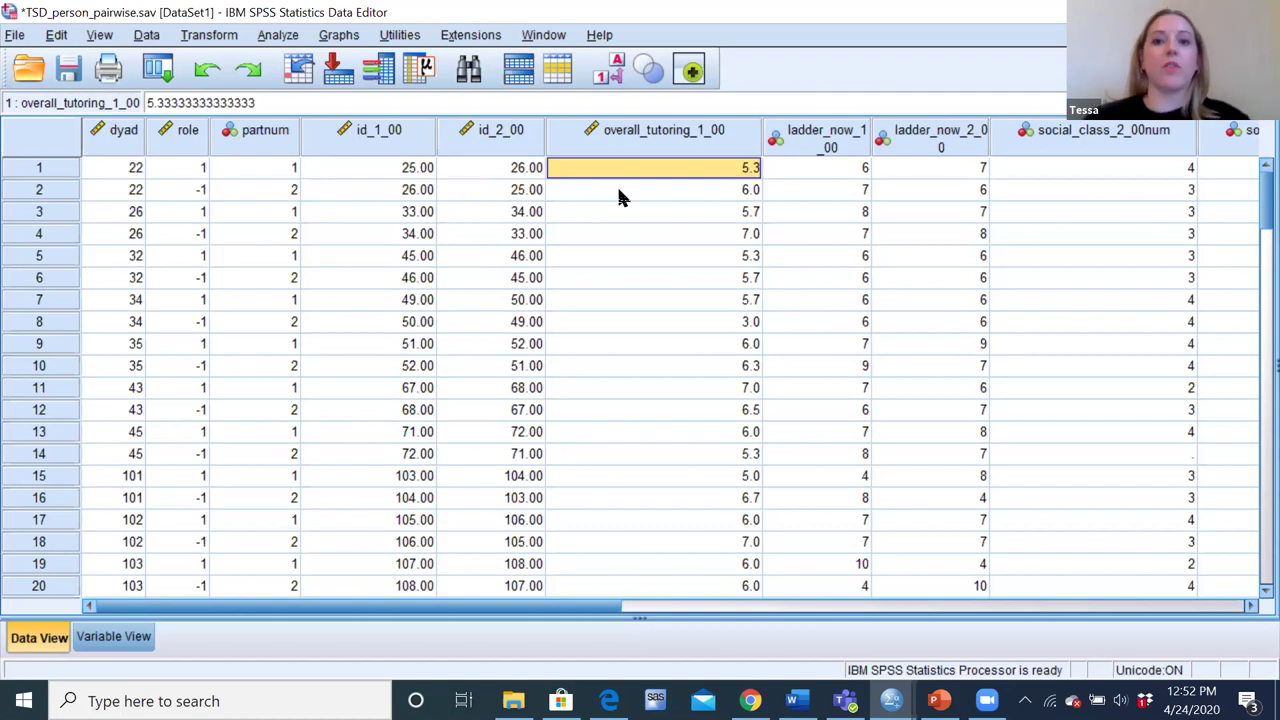
key("Right")
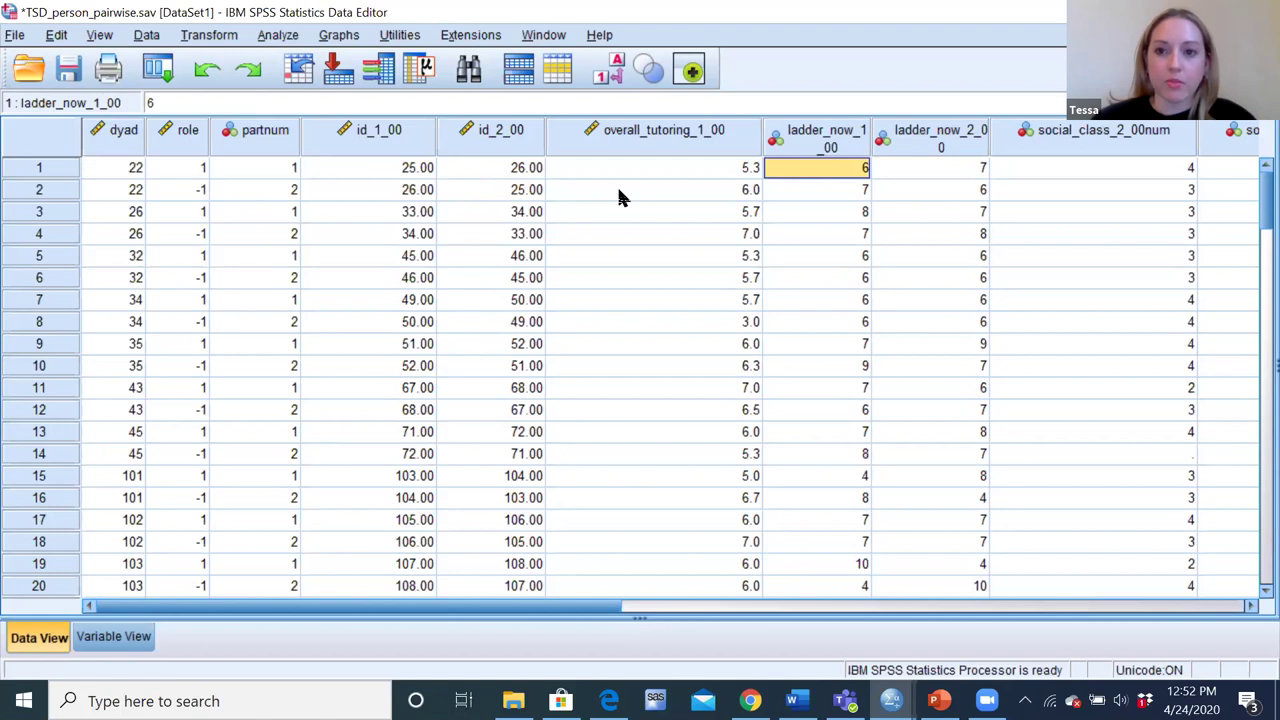
key("Right")
Step: Review the second person's dyad, role, partnum, actor ID and partner ID in row 2
key("Left")
key("Left")
key("Left")
key("Left")
key("Left")
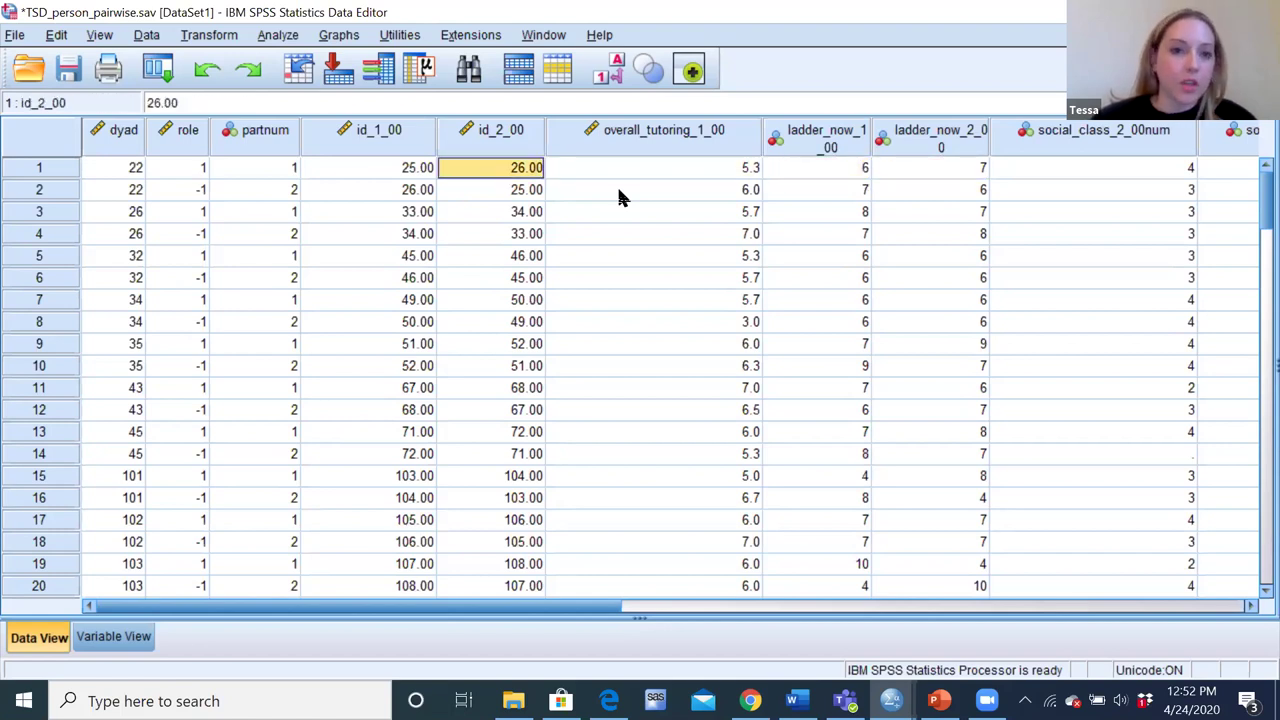
key("Down")
key("Left")
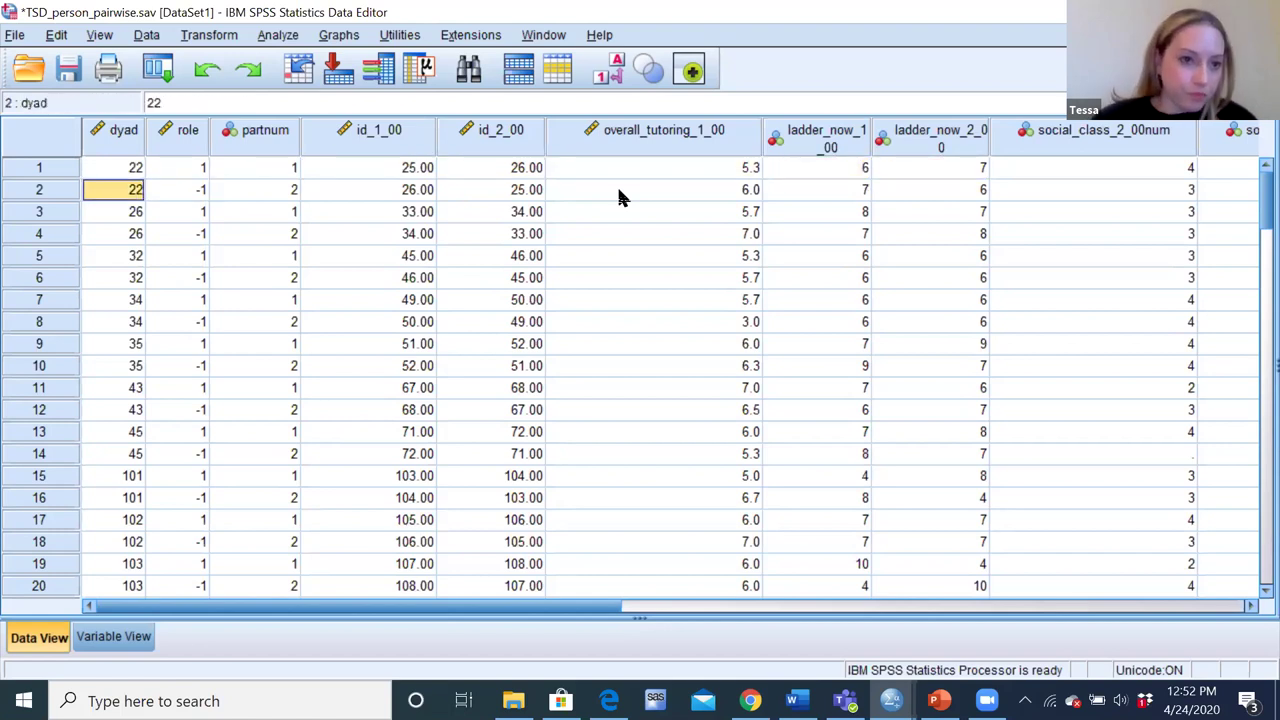
key("Right")
key("Right")
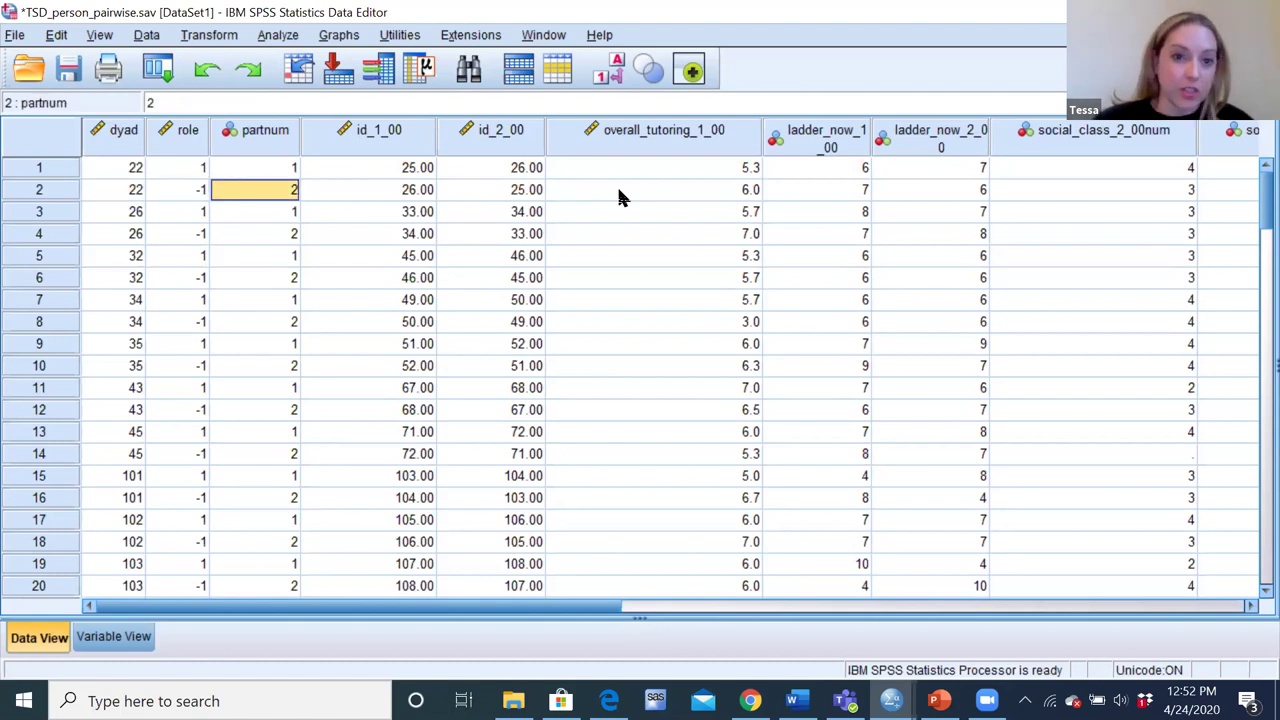
key("Right")
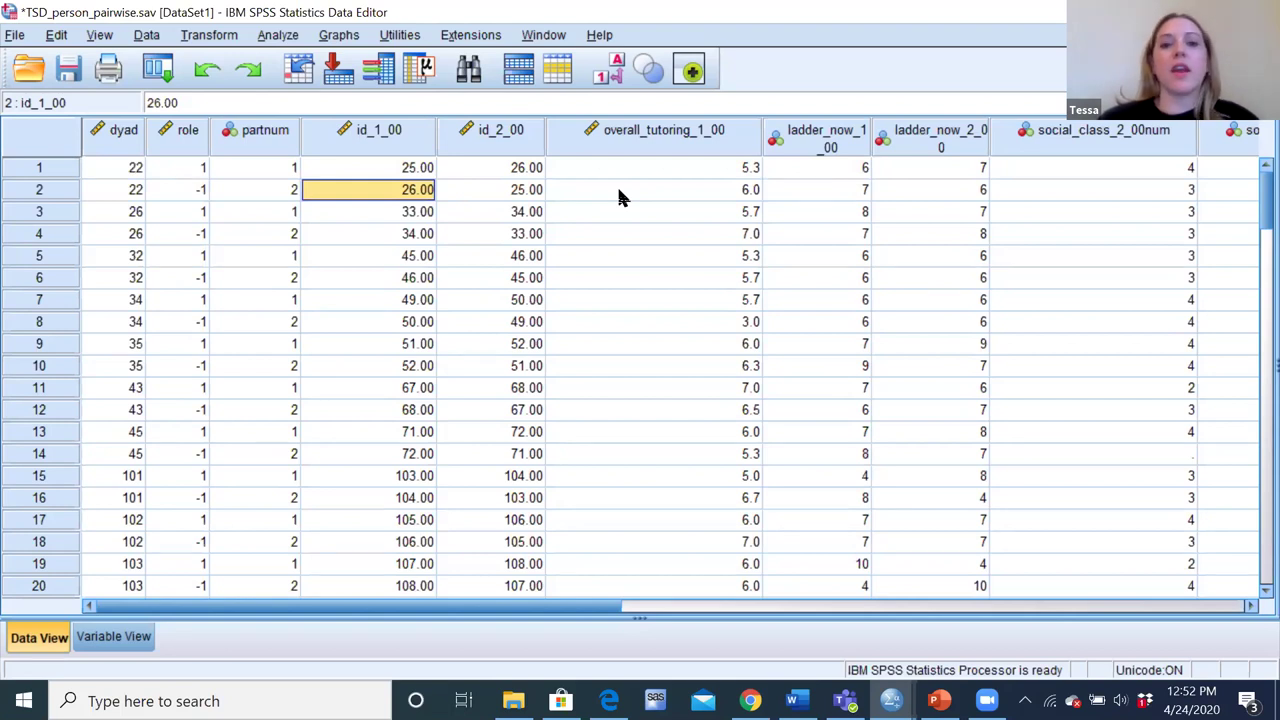
key("Right")
key("Left")
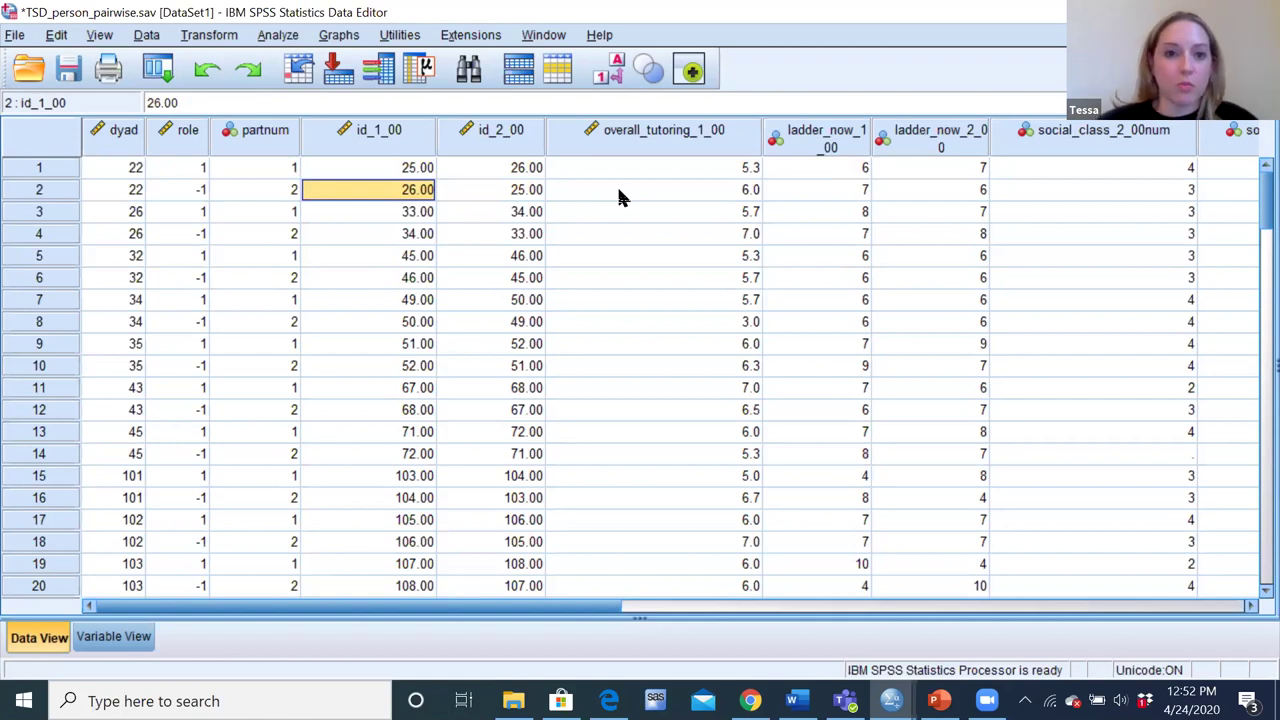
Step: Compare id_1_00 and id_2_00 across rows 1 and 2 to see how actor and partner IDs swap
key("Up")
key("Right")
key("Left")
key("Down")
key("Right")
key("Left")
key("Up")
key("Down")
key("Right")
key("Up")
key("Down")
key("Left")
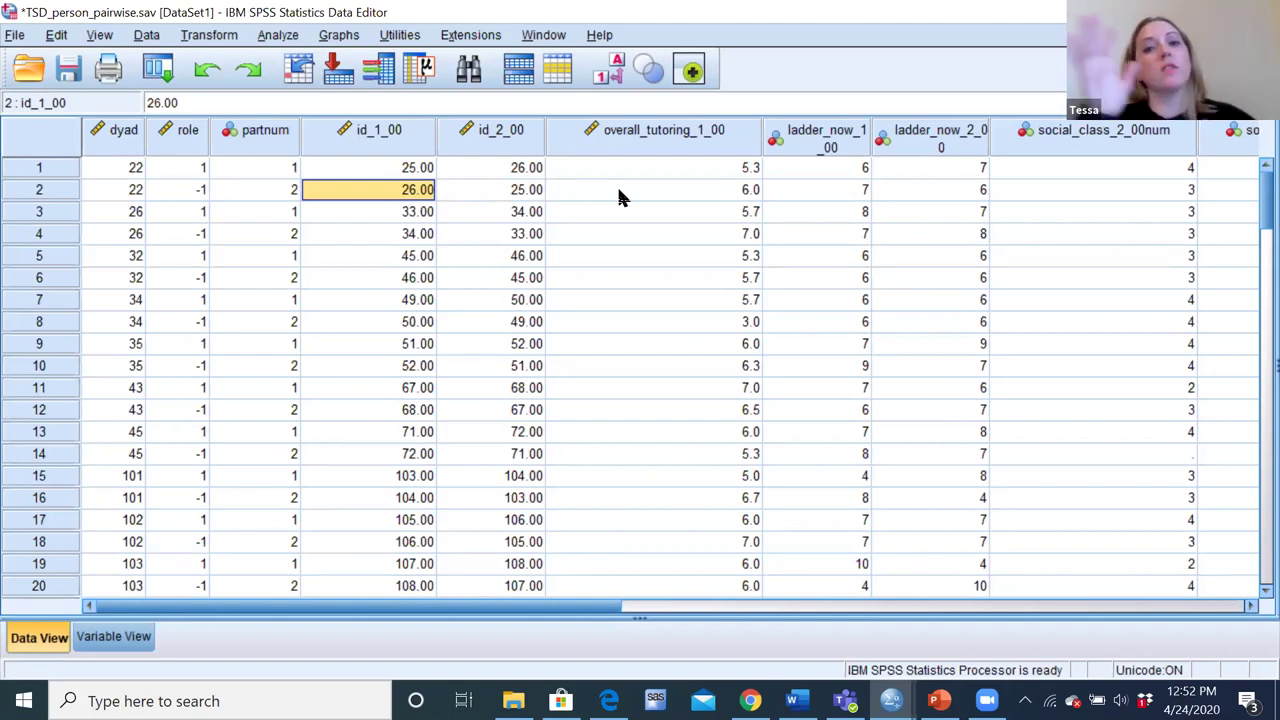
Step: Compare ladder_now_1_00 and ladder_now_2_00 across the first dyad's two rows
key("Right")
key("Right")
key("Right")
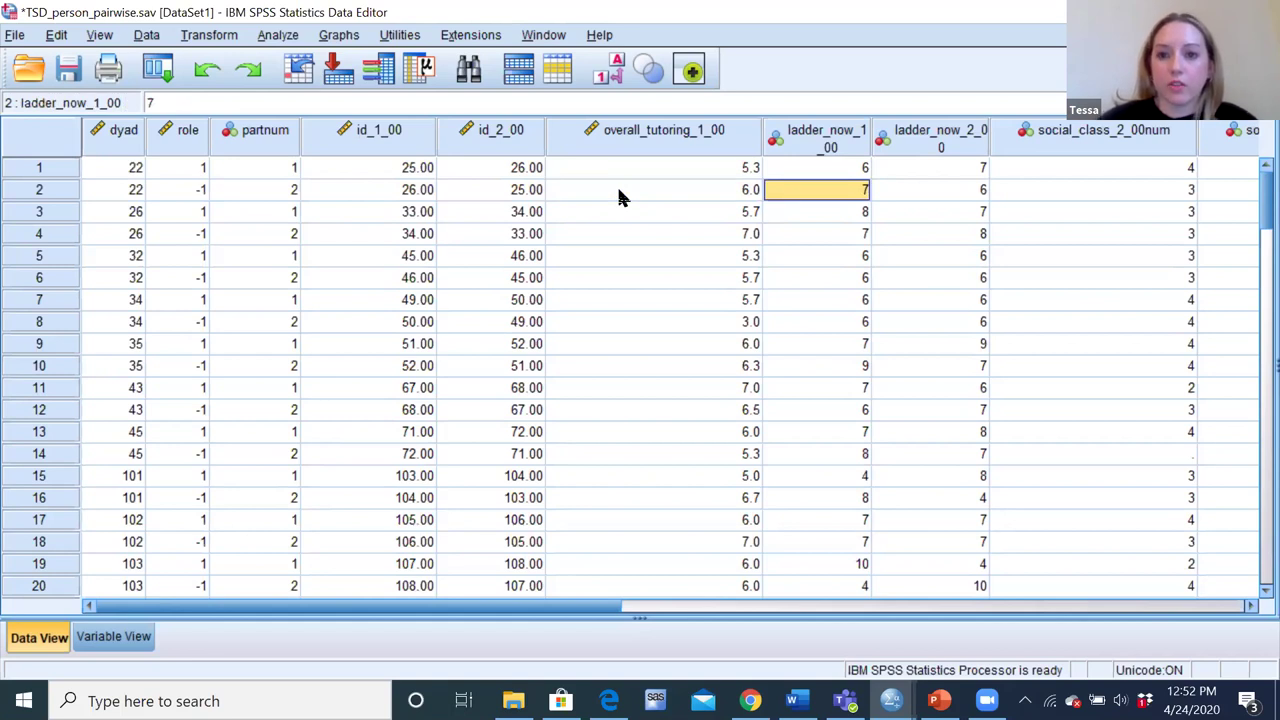
key("Up")
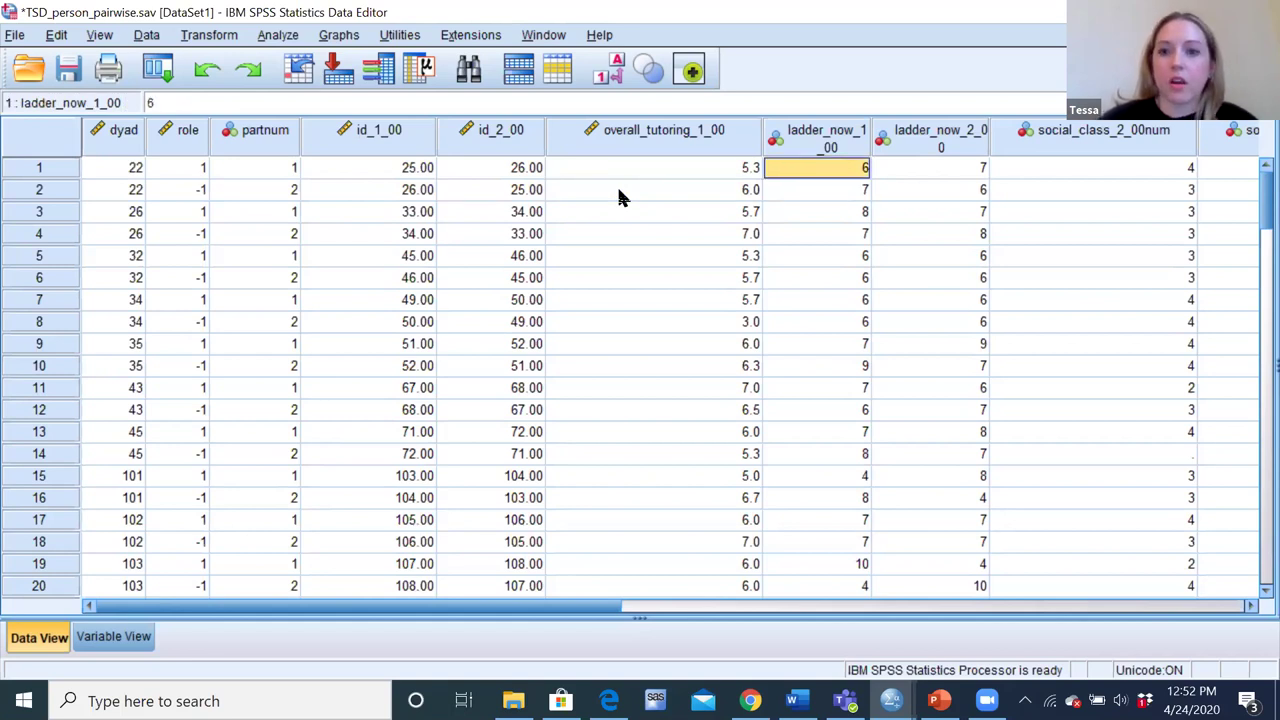
key("Right")
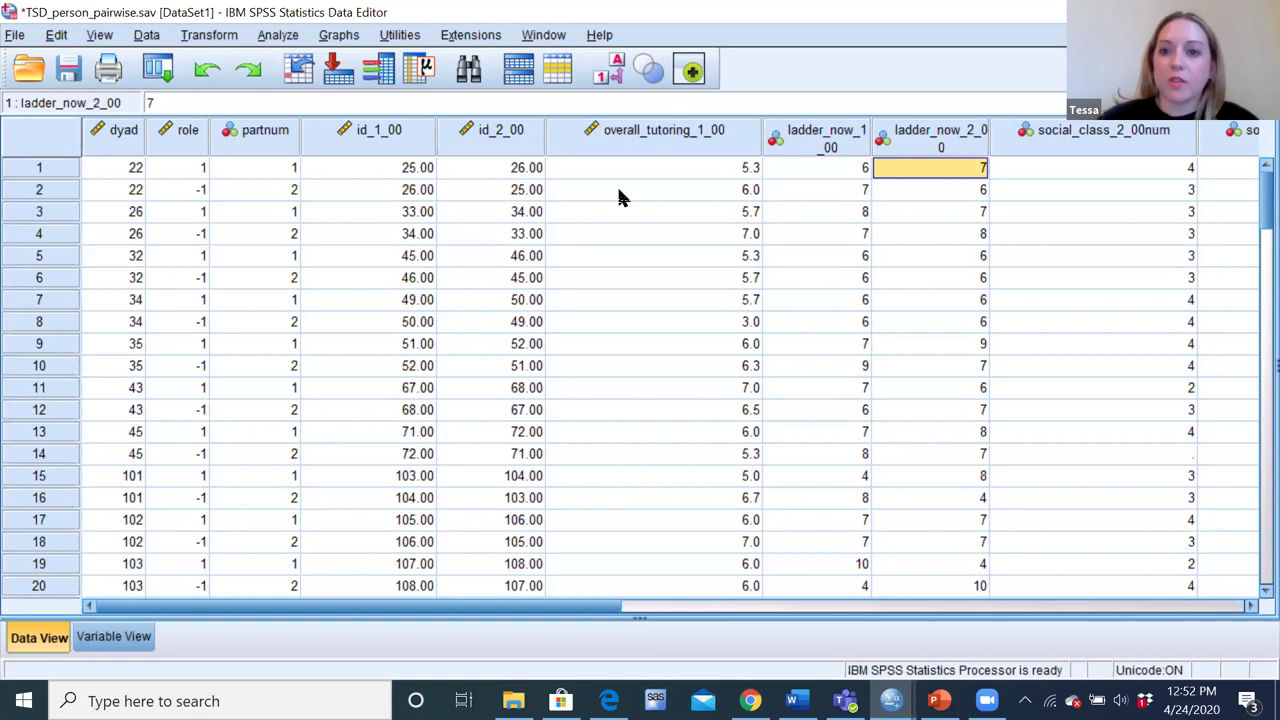
key("Left")
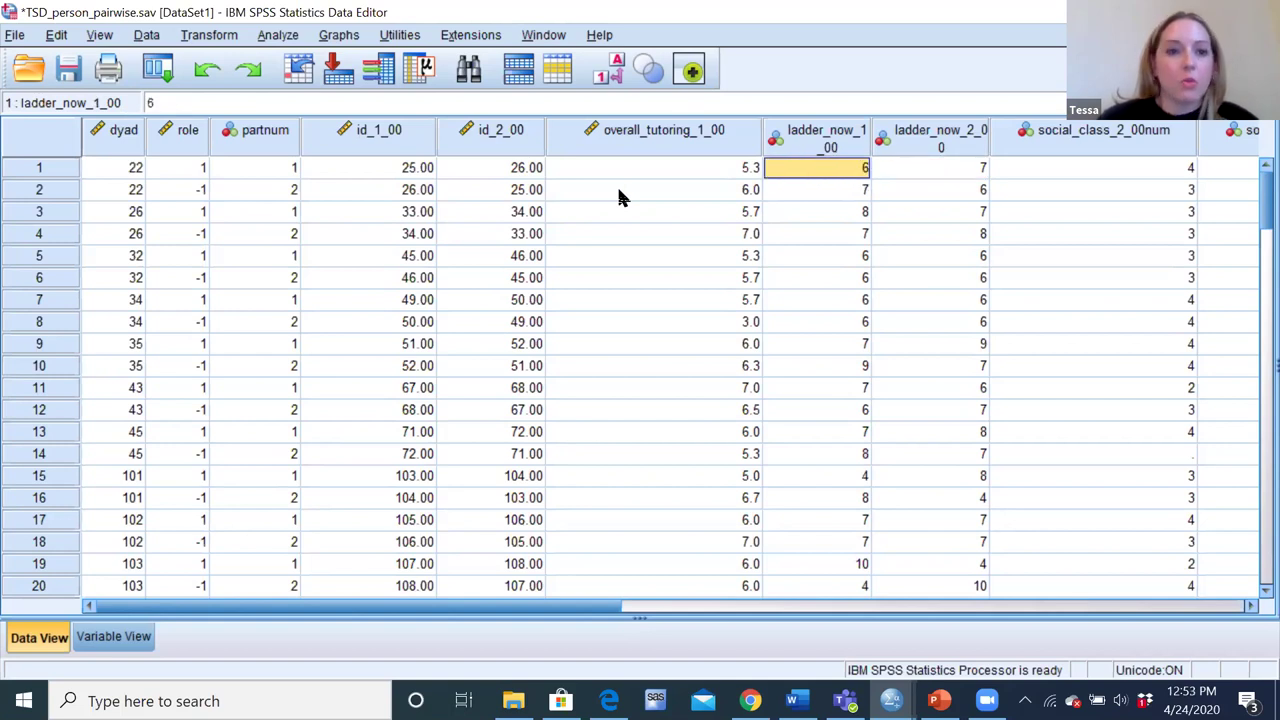
key("Down")
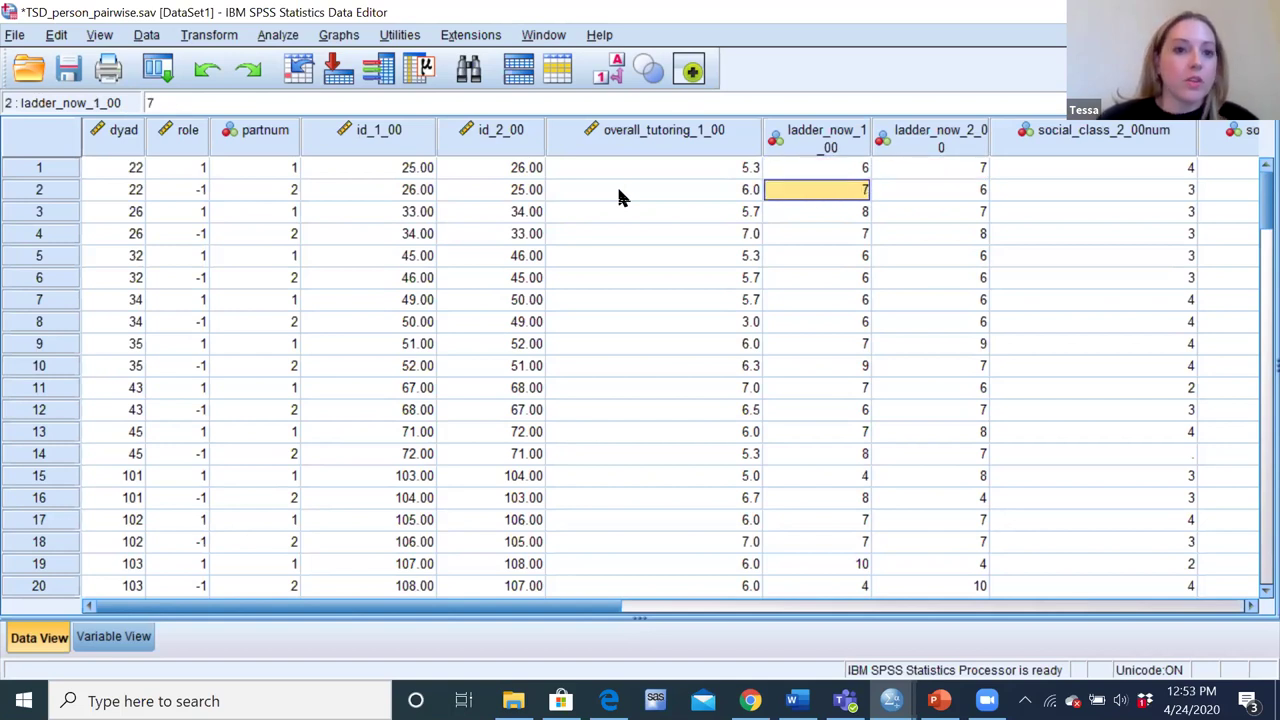
key("Right")
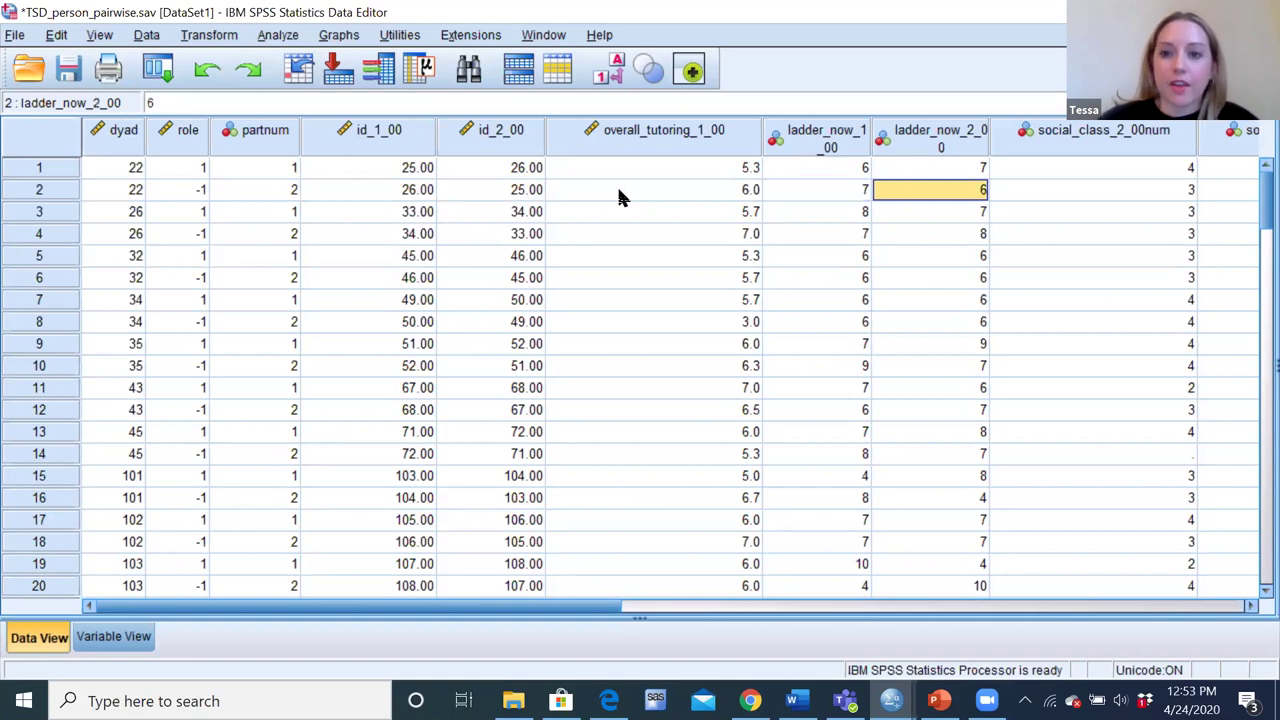
key("Left")
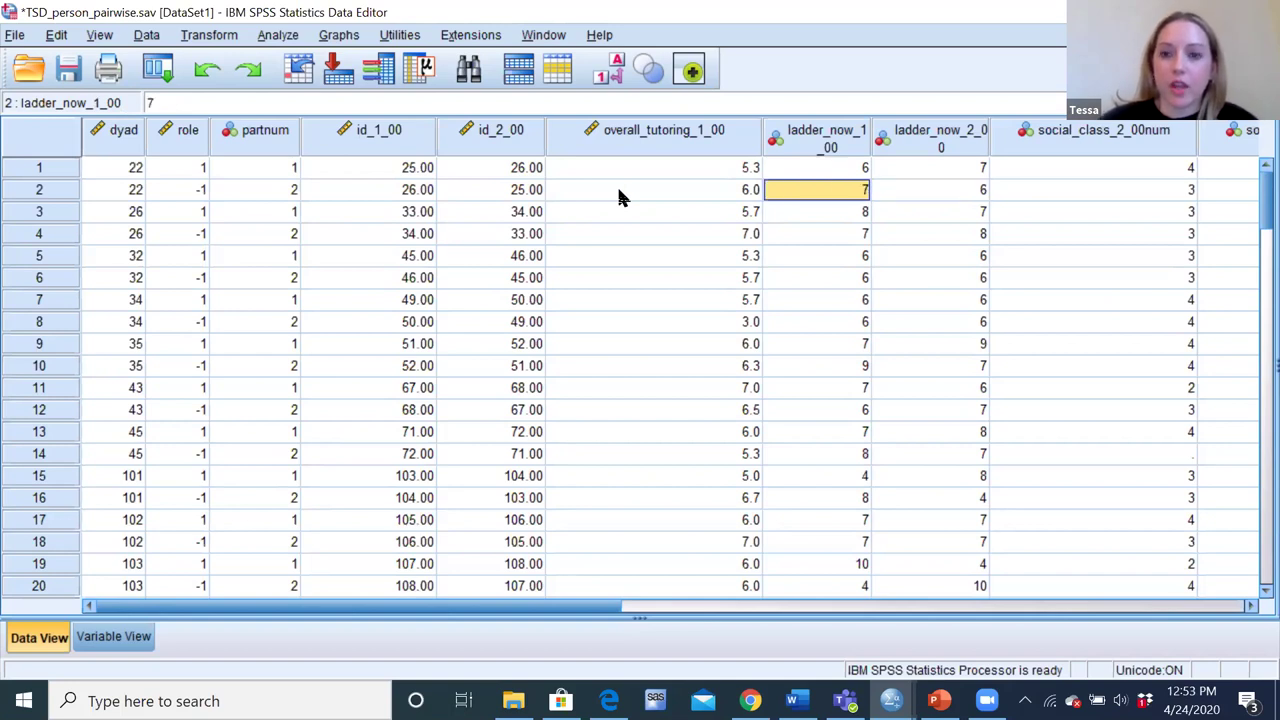
Step: Look over the remaining variables as far as obs_ID and return to the dyad value in row 1
key("Right")
key("Right")
key("Right")
key("Right")
key("Right")
key("Right")
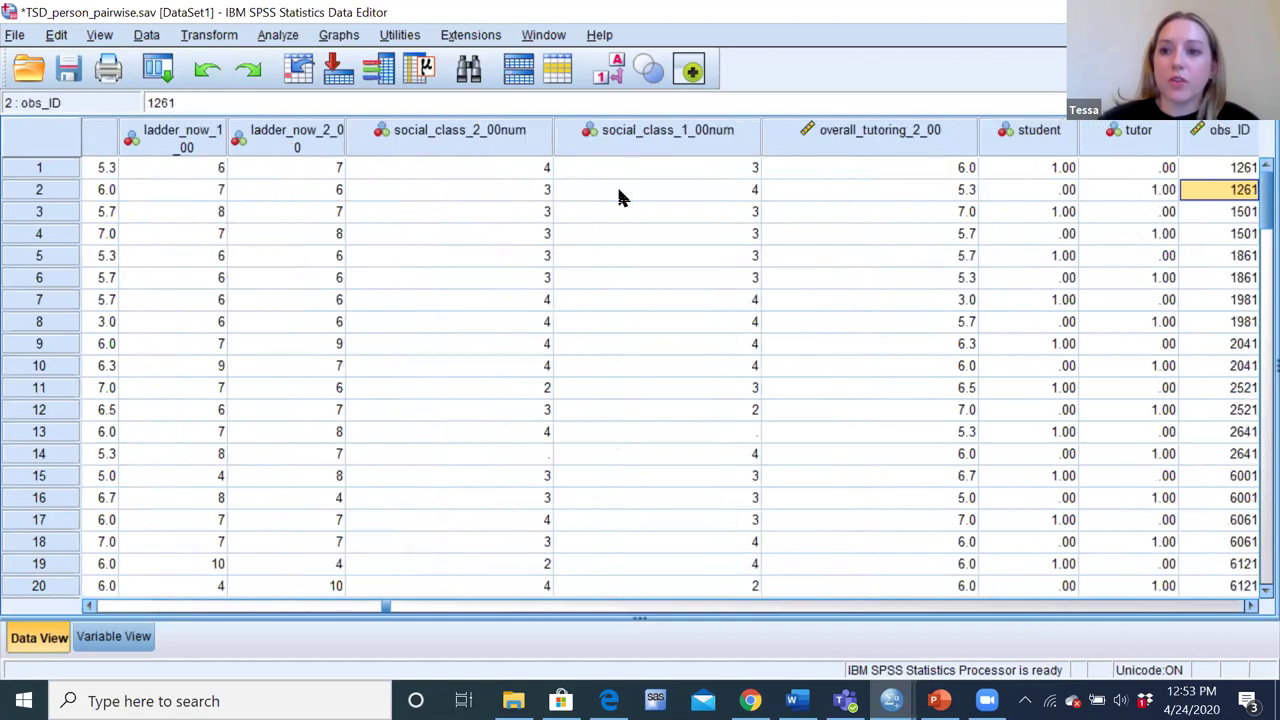
key("Left")
key("Left")
key("Left")
key("Left")
key("Left")
key("Left")
key("Left")
key("Left")
key("Left")
key("Left")
key("Left")
key("Left")
key("Left")
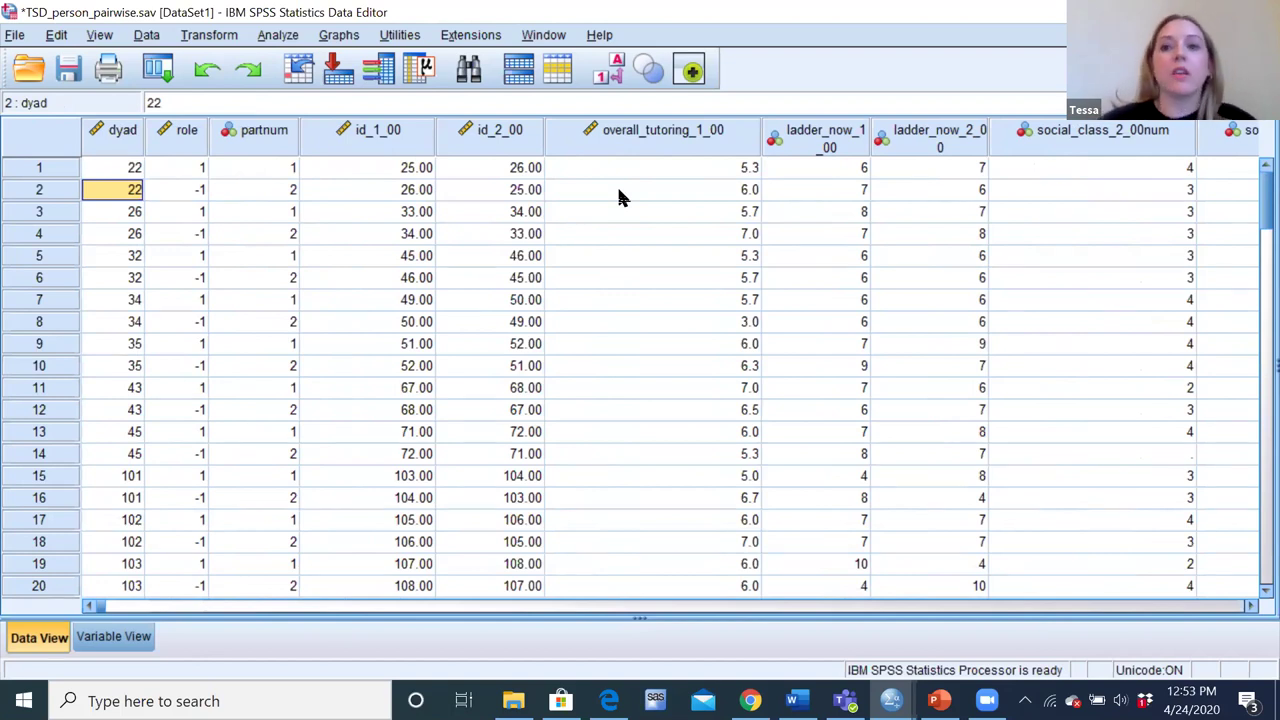
key("Up")
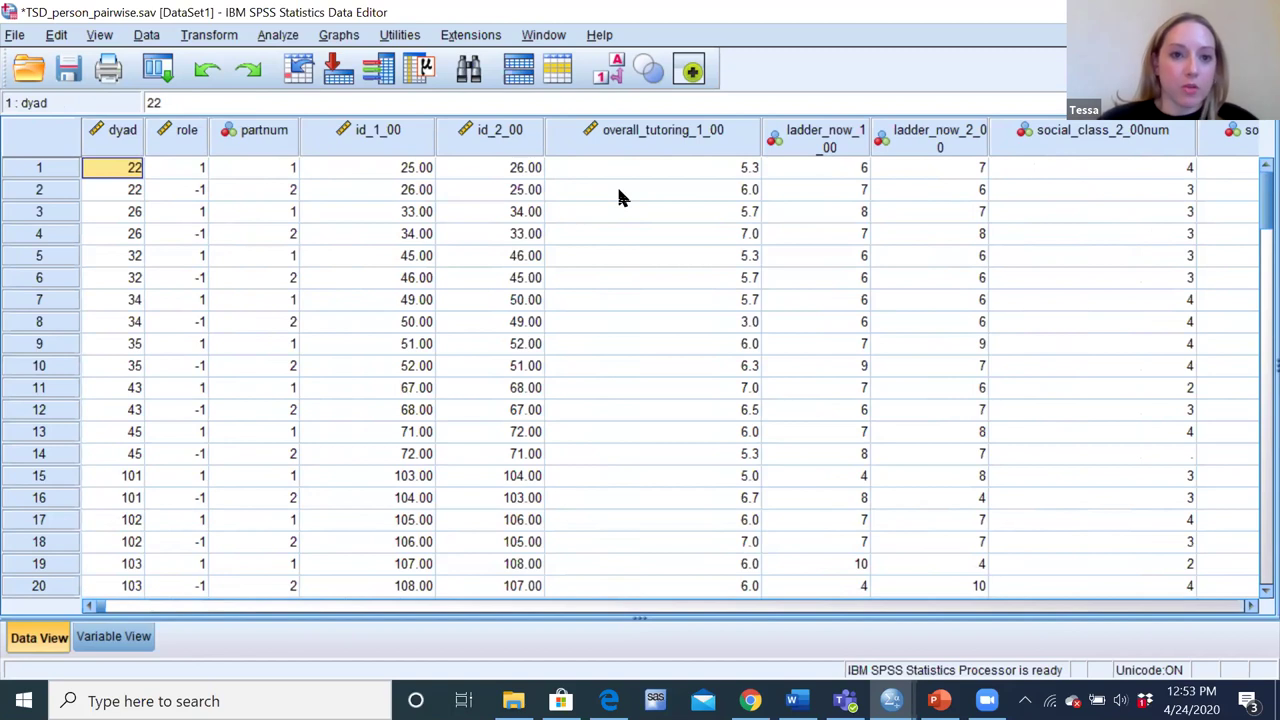
Step: Review dyad, role, partnum, id_1_00 and id_2_00 for the first person in row 1, returning to the dyad value
key("Right")
key("Right")
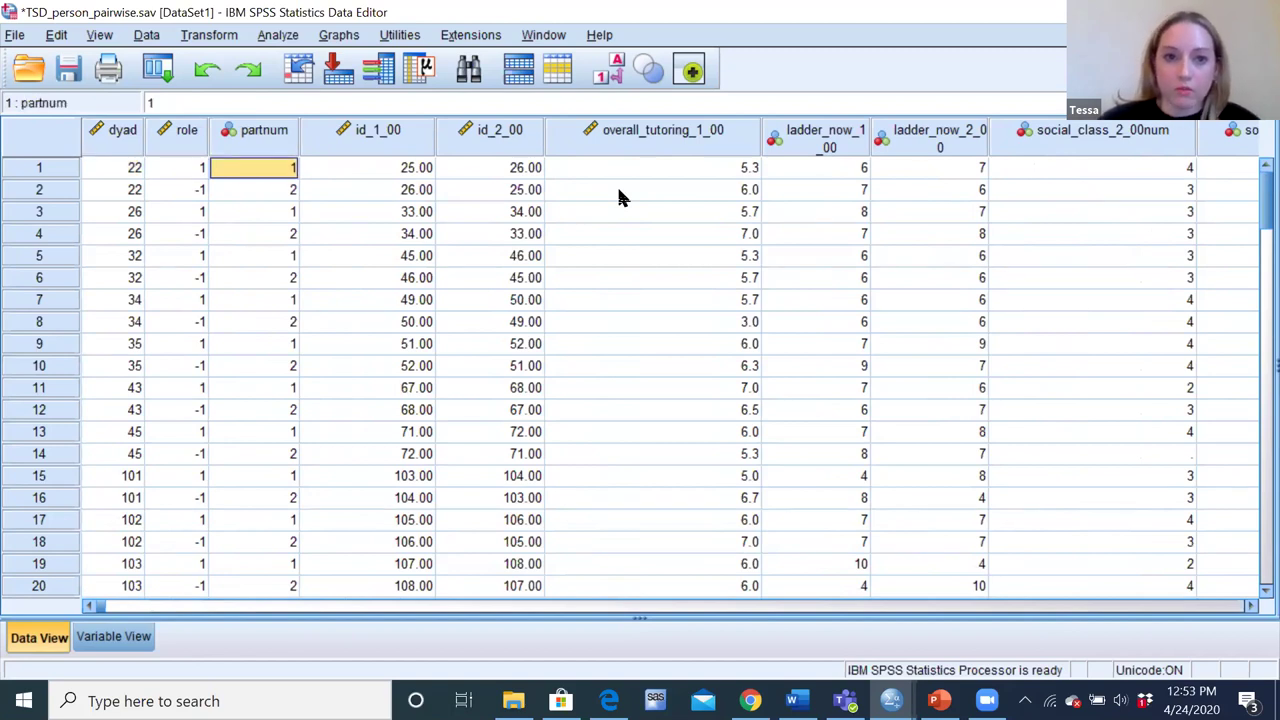
key("Right")
key("Right")
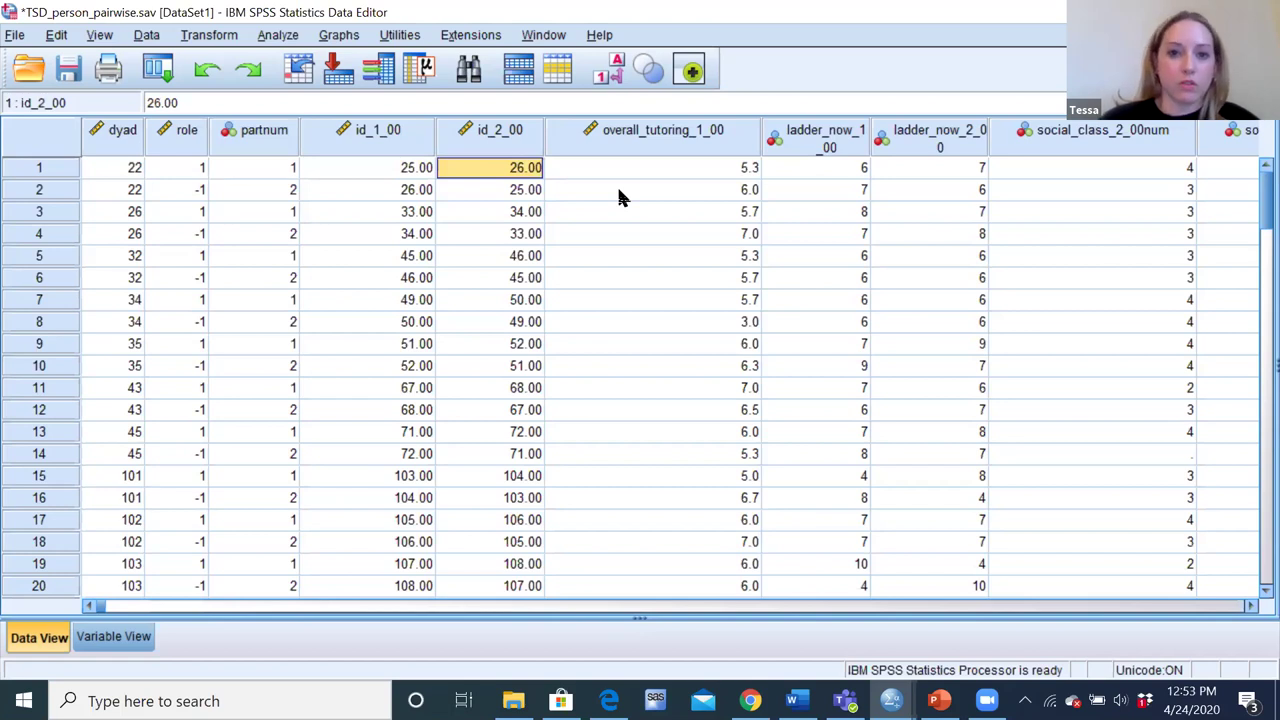
key("Left")
key("Left")
key("Left")
key("Left")
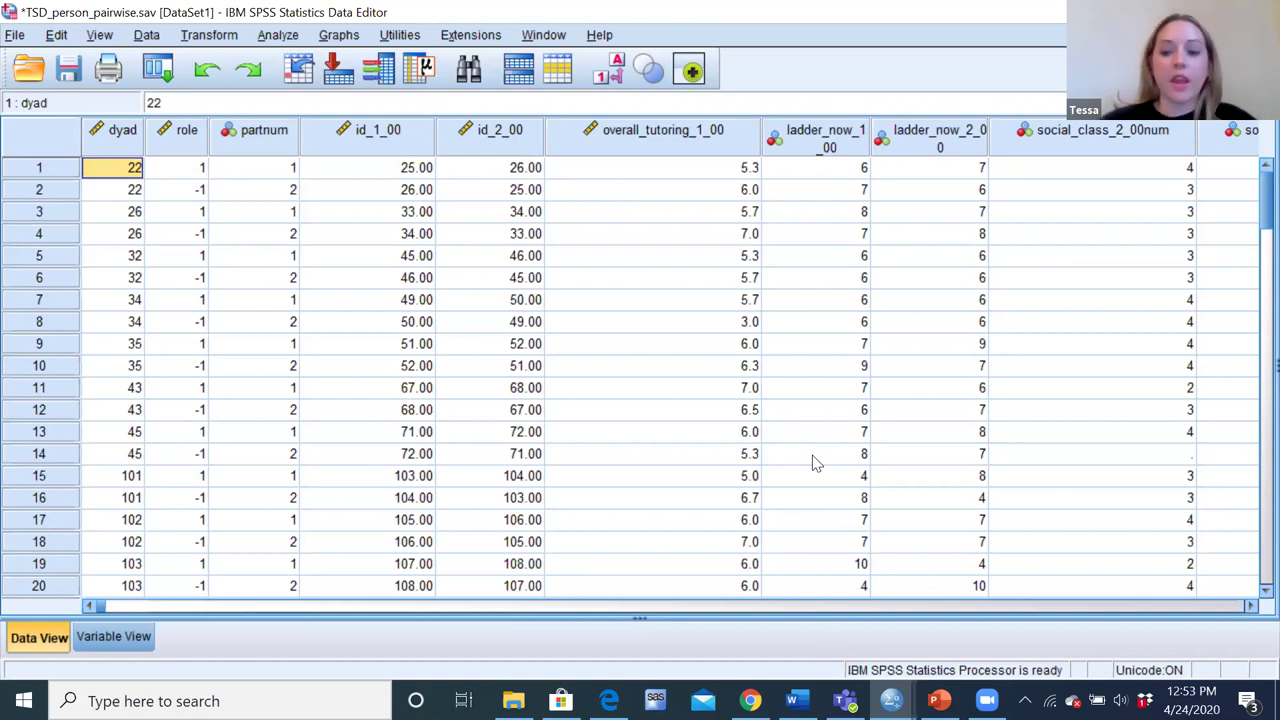
Step: Compare the role and partnum values of the first dyad's two members in rows 1 and 2
key("Tab")
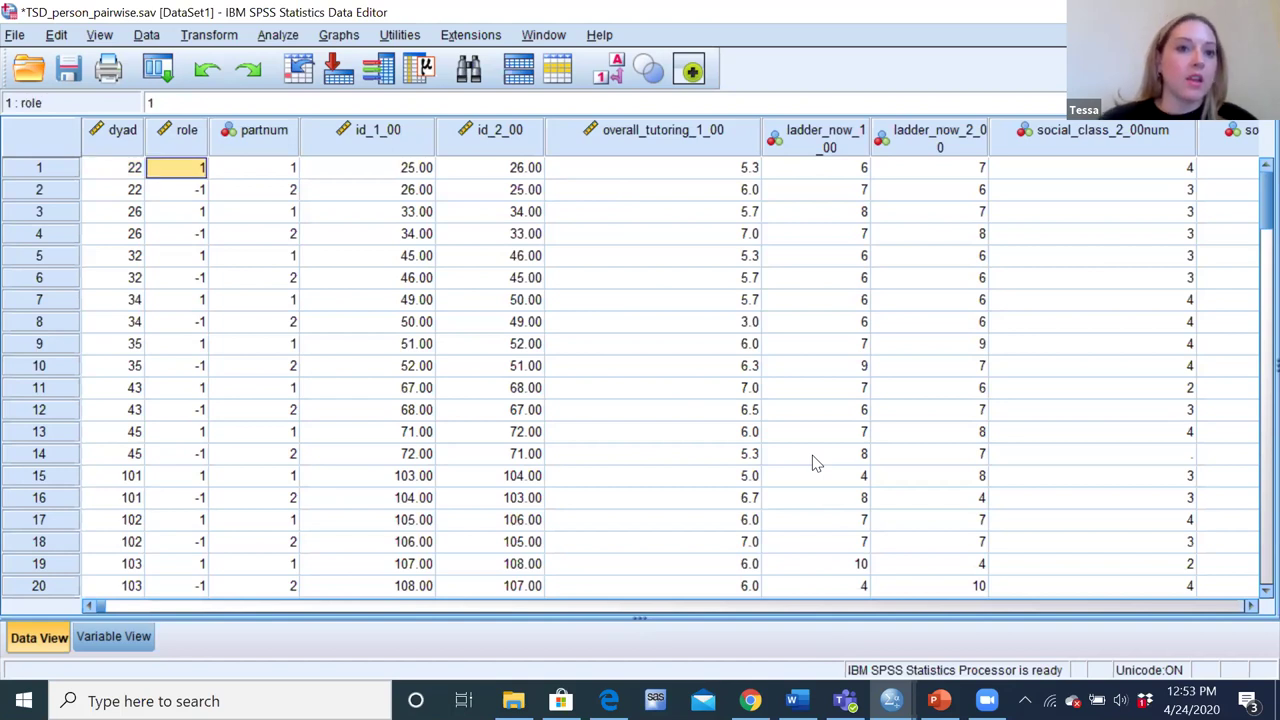
key("Down")
key("Tab")
key("Up")
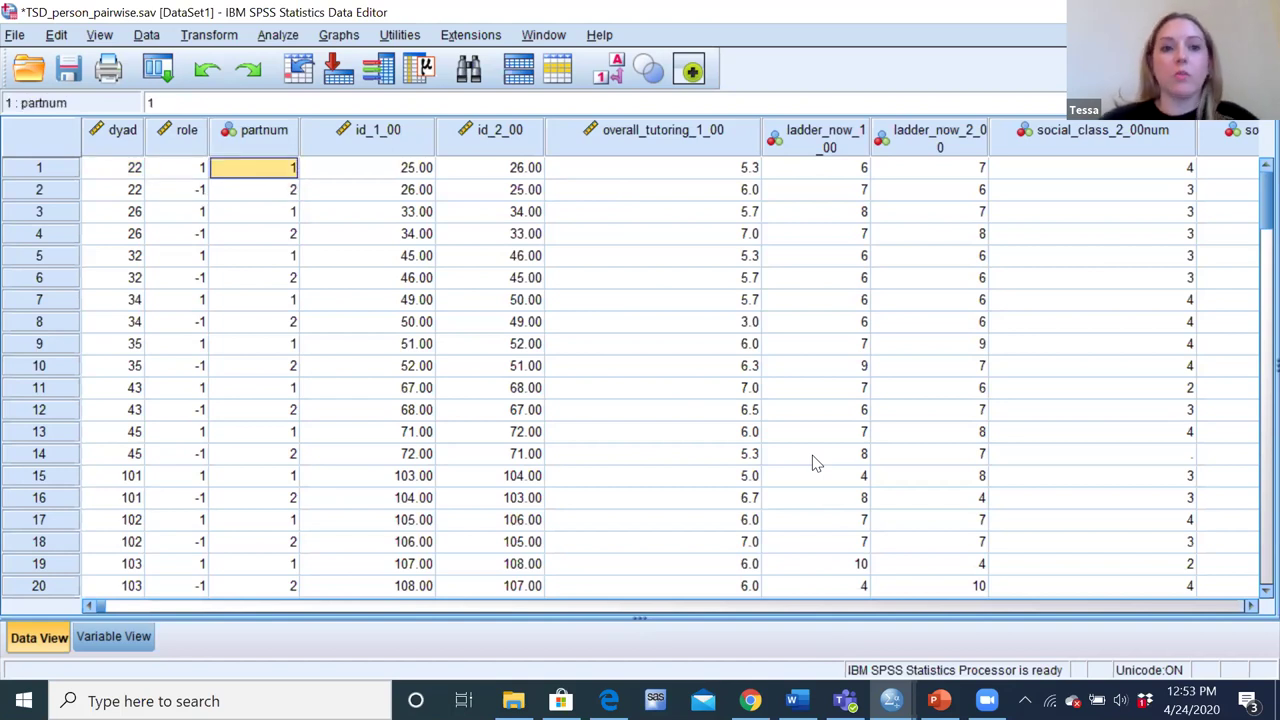
key("Down")
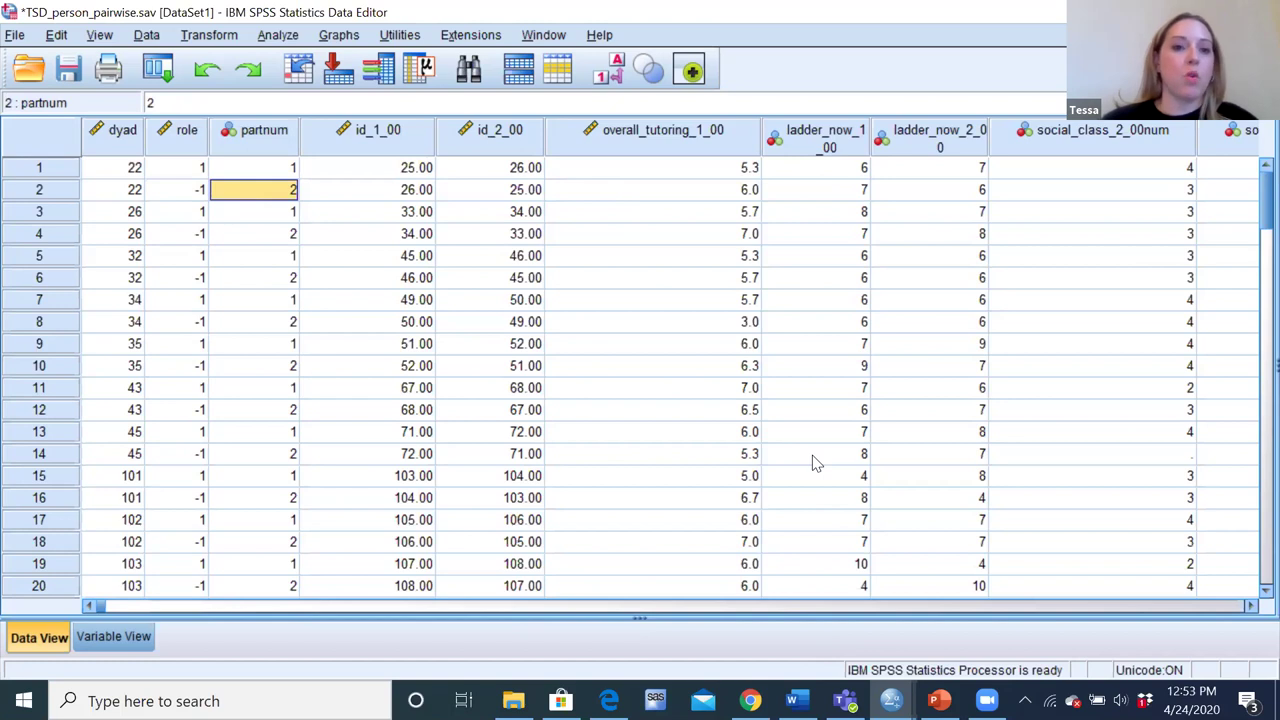
Step: Examine how partnum is coded down rows 2 to 7 and return to its value in row 1
key("Down")
key("Down")
key("Down")
key("Down")
key("Down")
key("Up")
key("Up")
key("Up")
key("Up")
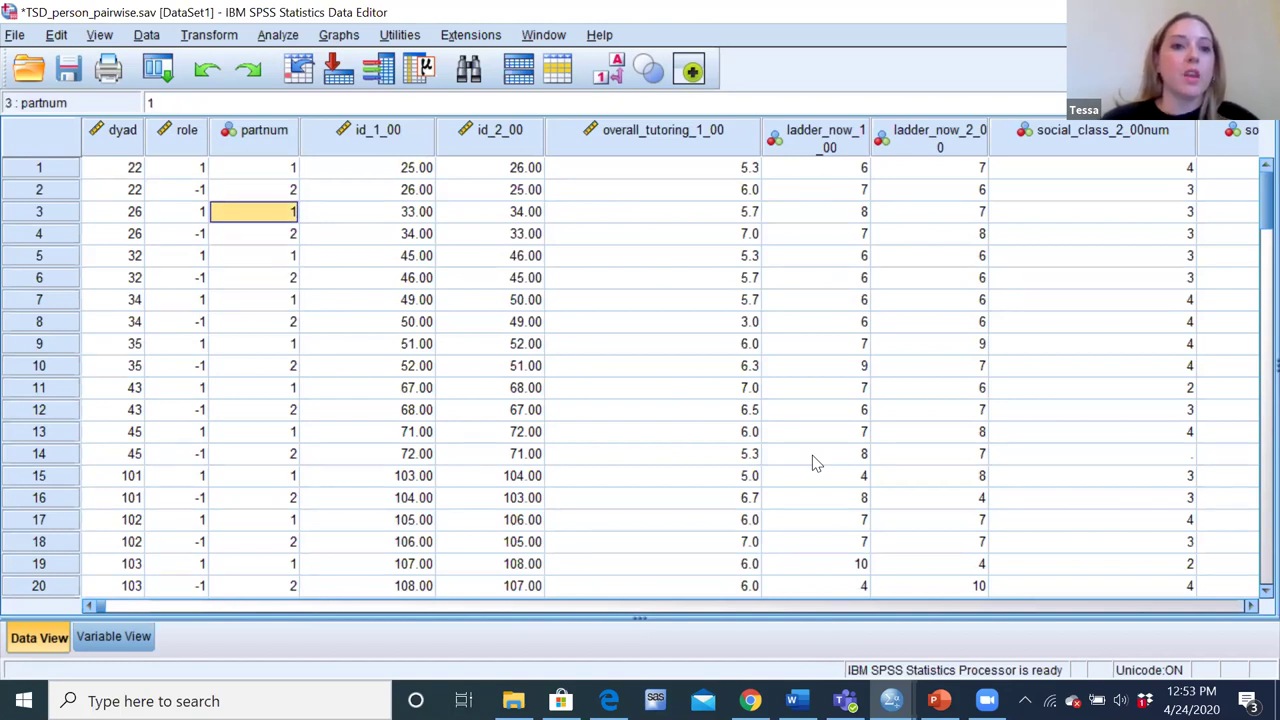
key("Up")
key("Up")
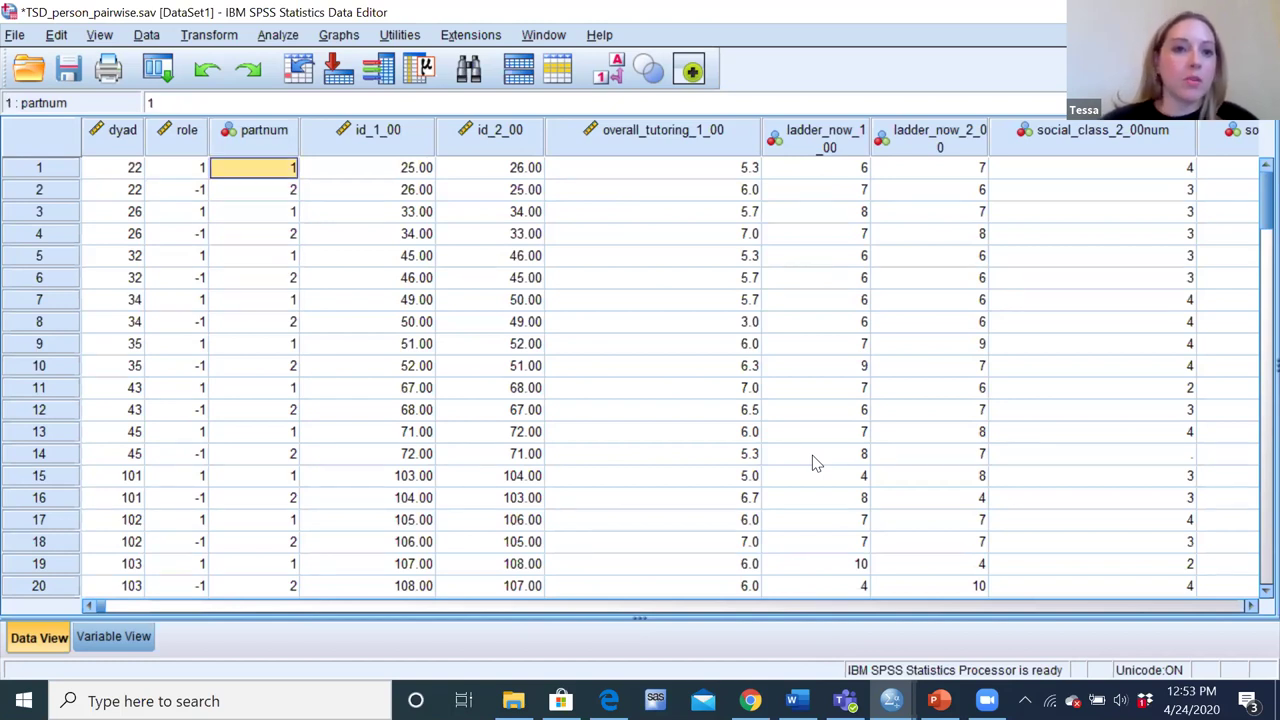
Step: Check partnum against role in row 1, and compare partnum across the first two dyads' rows
key("Left")
key("Right")
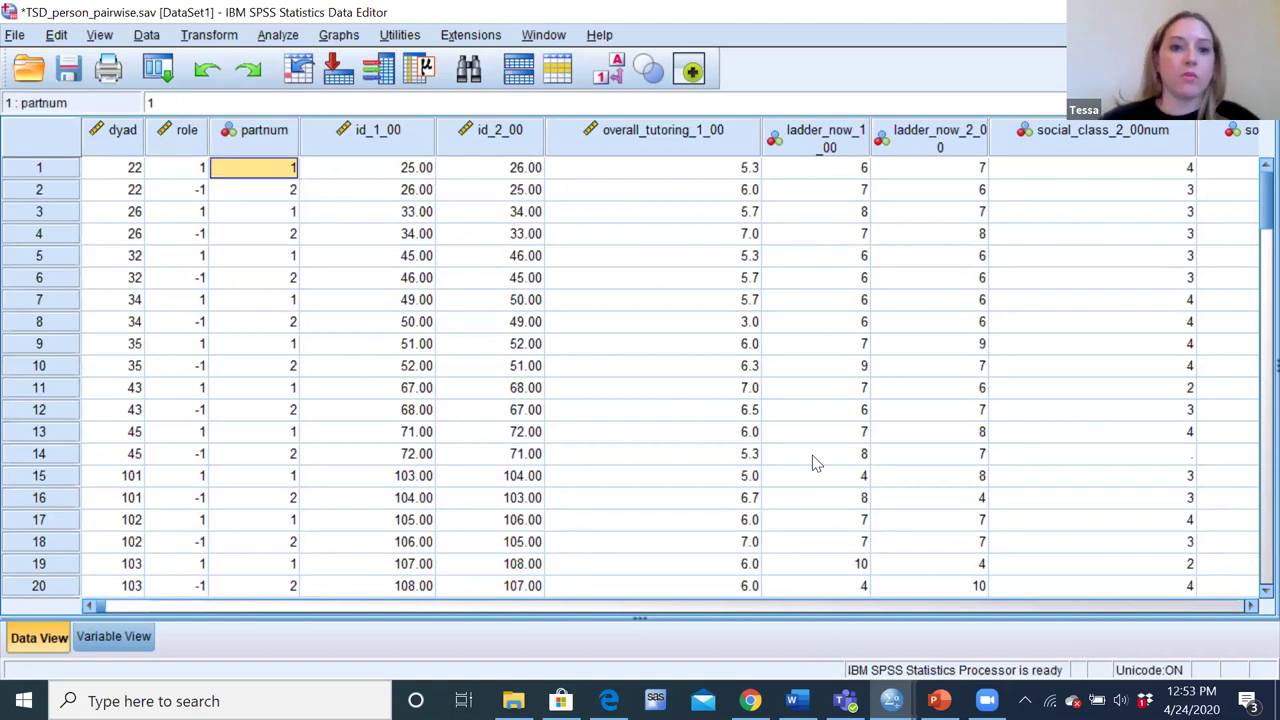
key("Down")
key("Up")
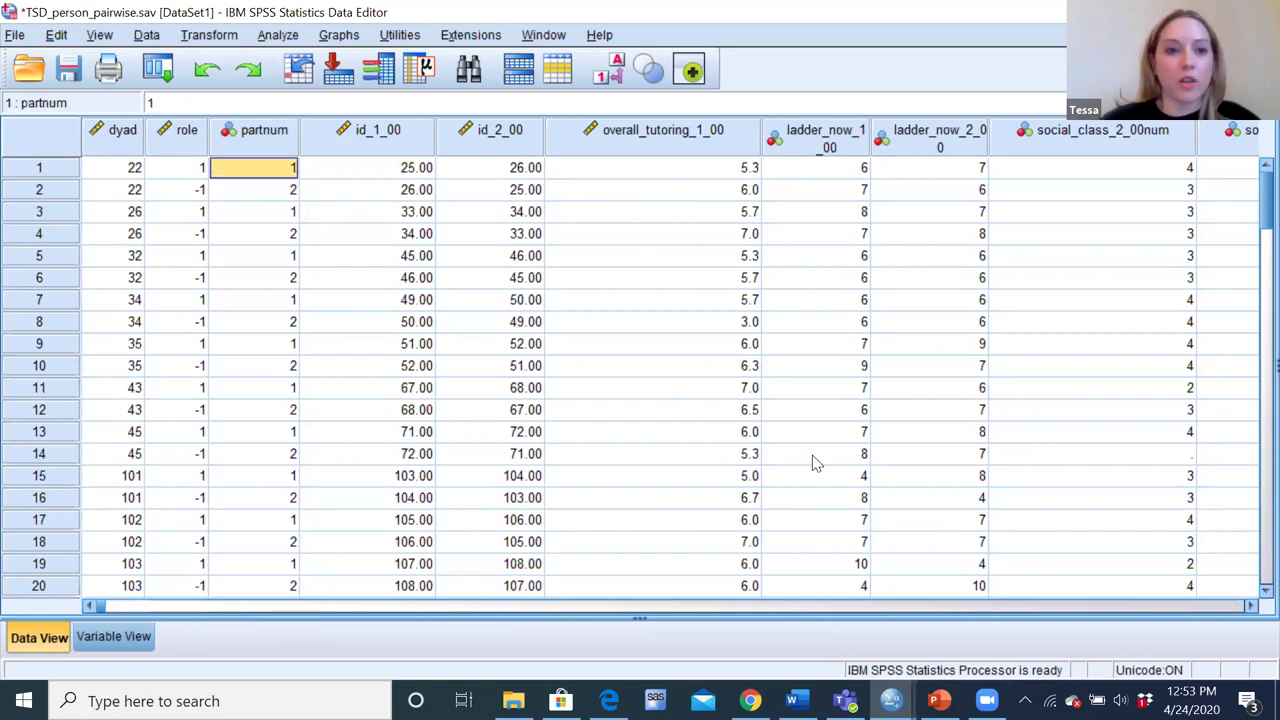
key("Down")
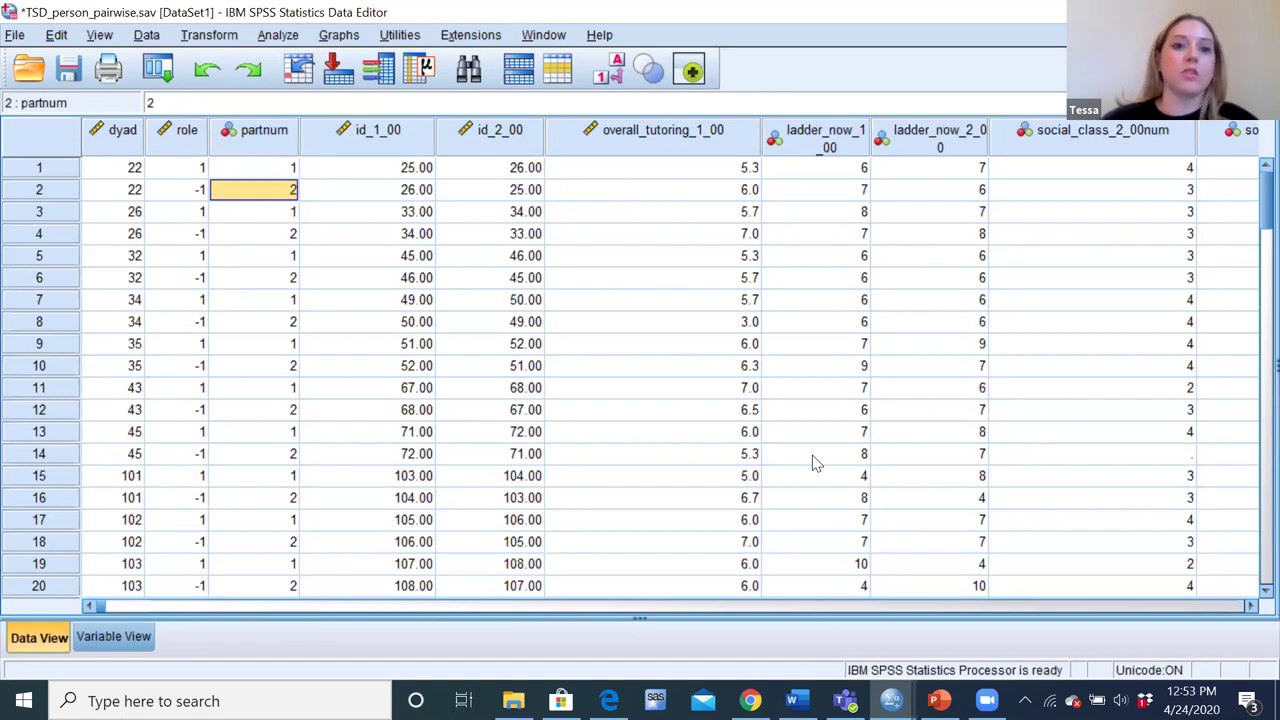
key("Down")
key("Down")
key("Up")
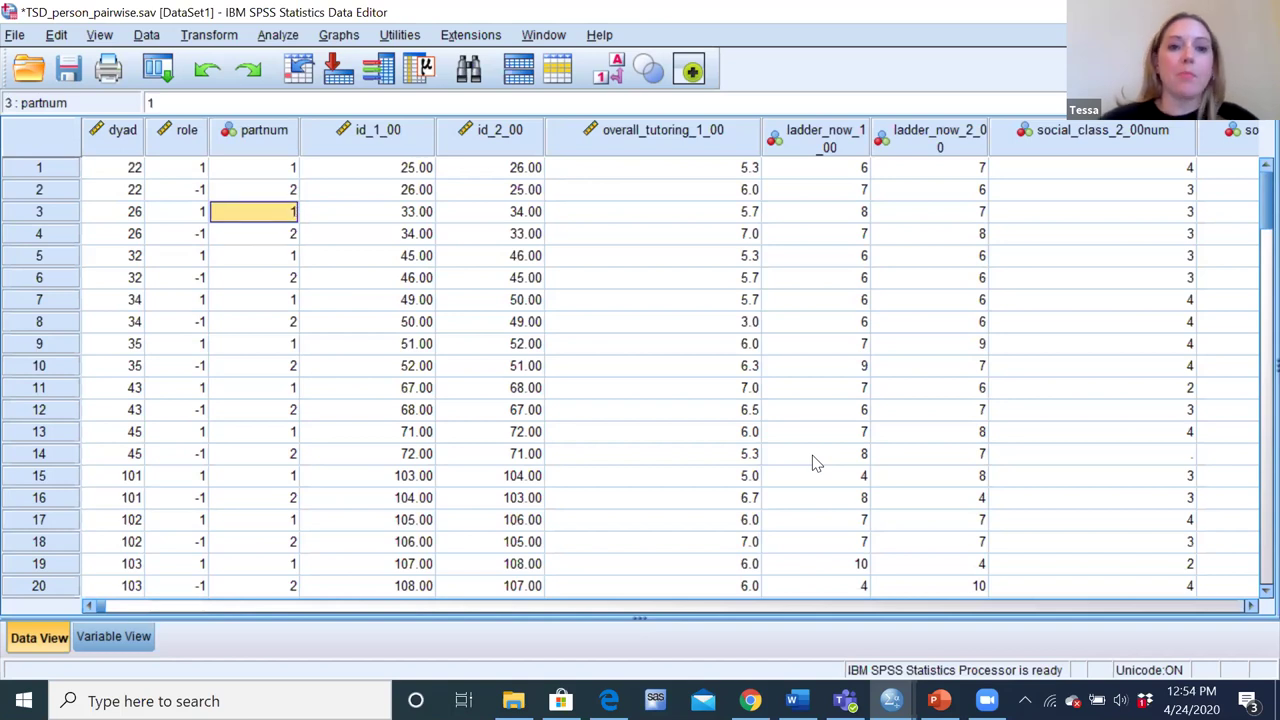
key("Up")
key("Up")
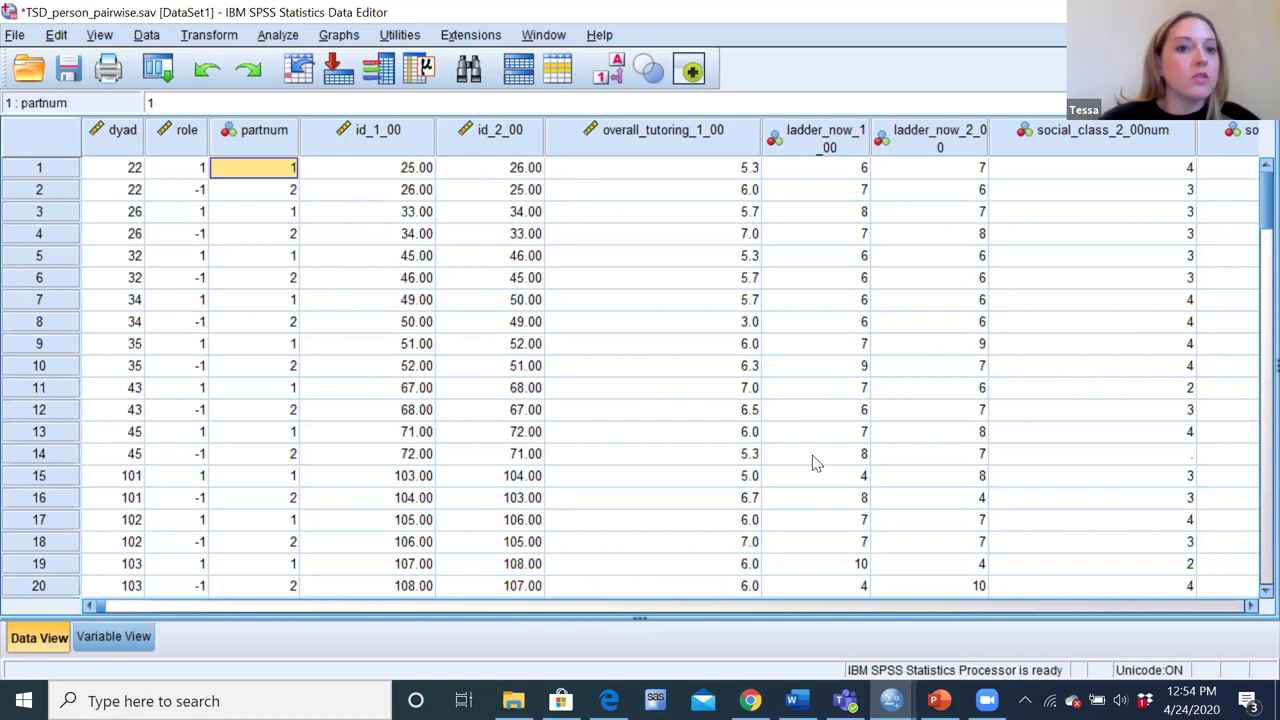
key("Down")
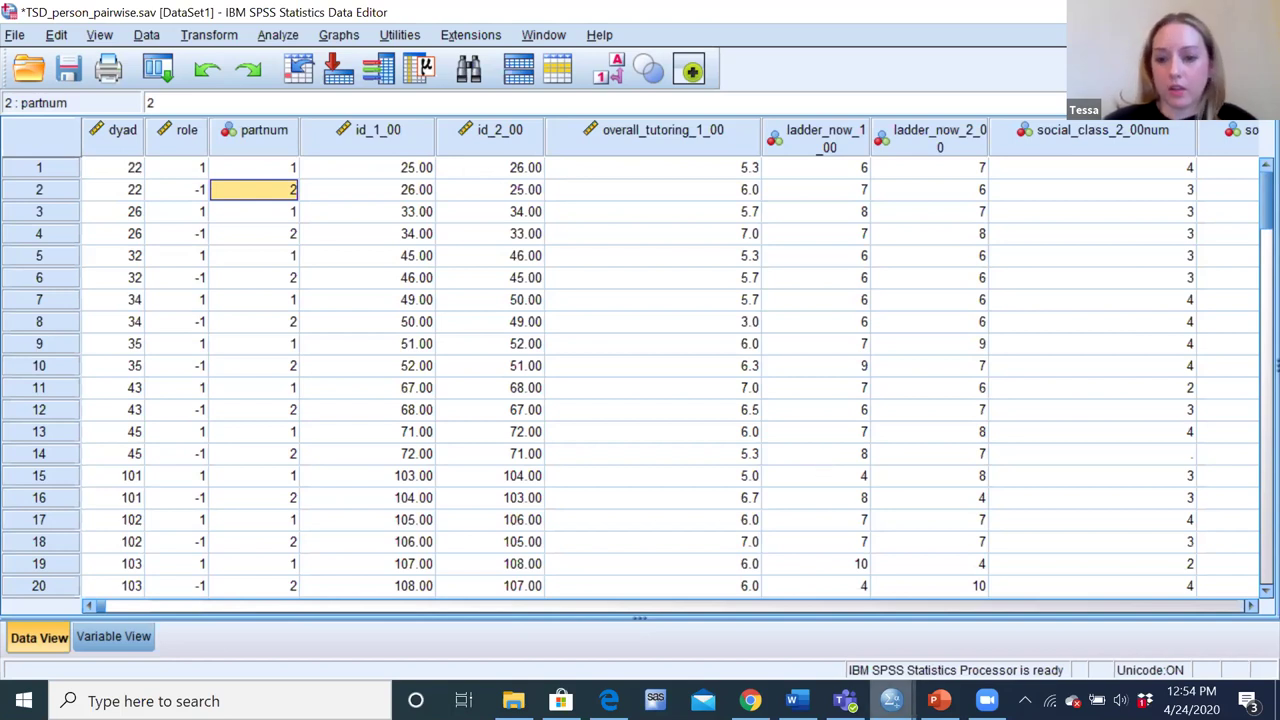
Step: In the dyadic analyses.sps syntax, run the DATASET ACTIVATE and DESCRIPTIVES commands for the actor and partner tutoring and ladder variables
mouse_move(891, 700)
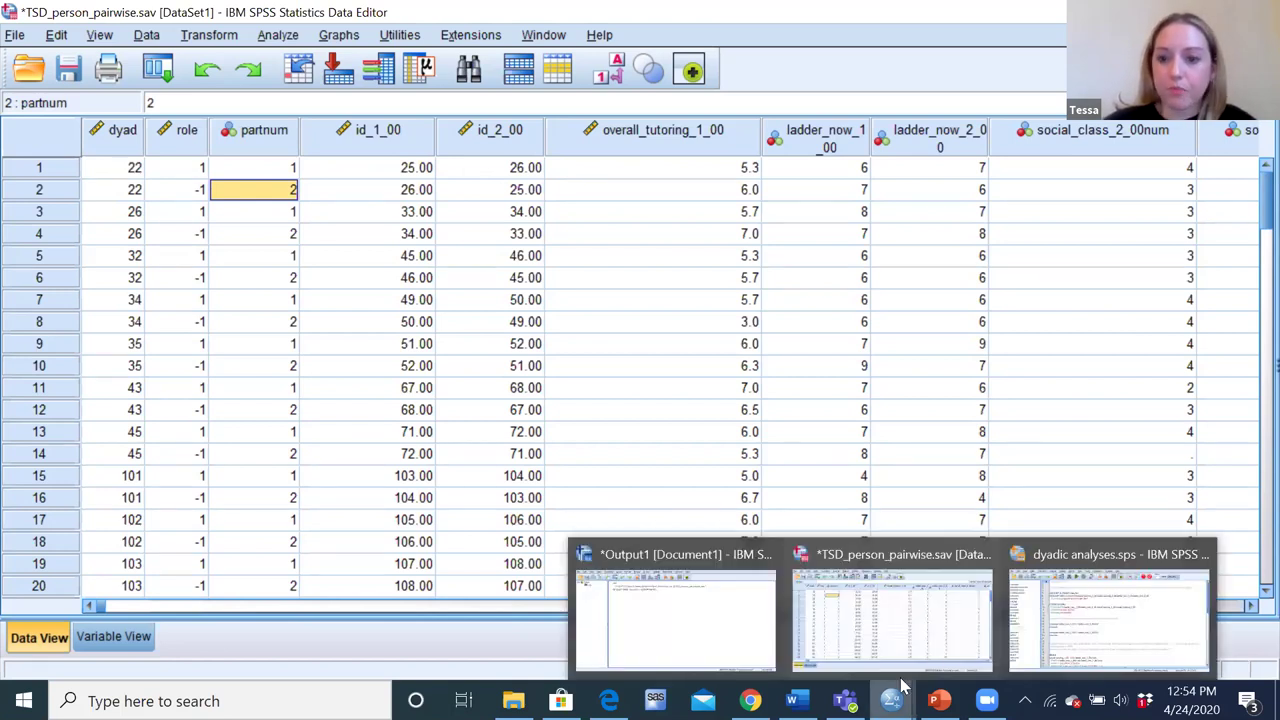
left_click(1094, 625)
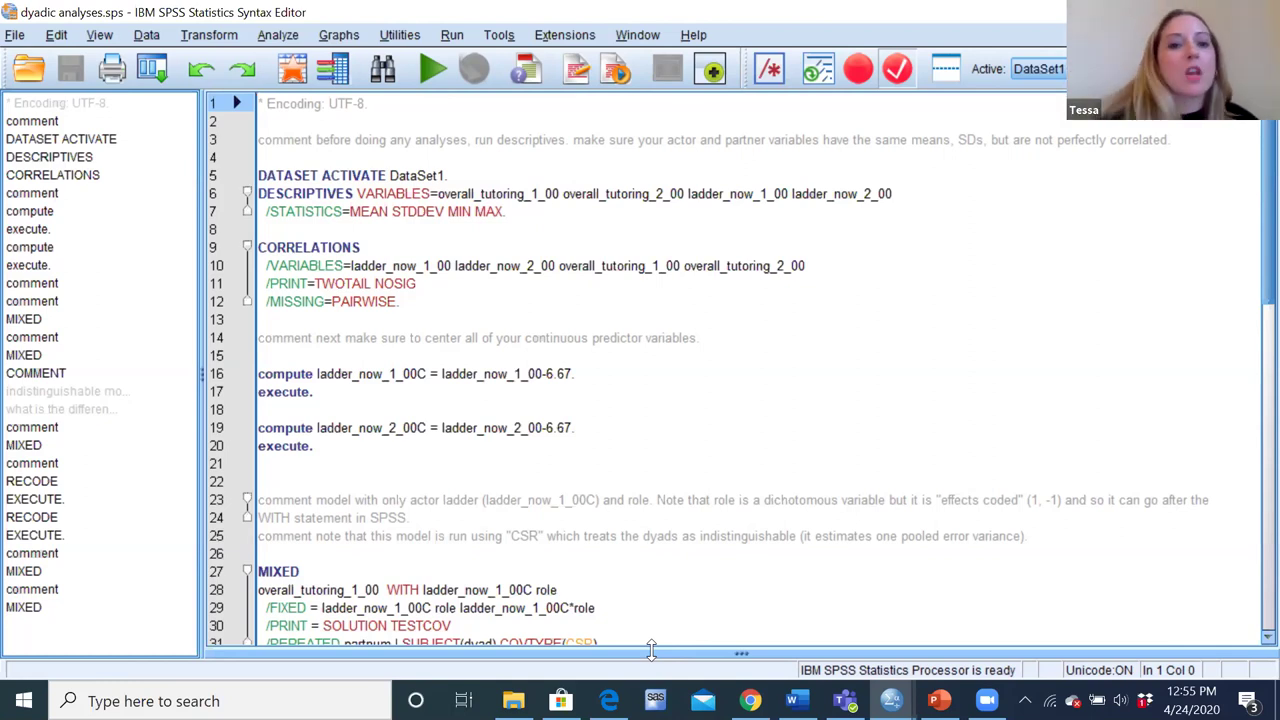
left_click_drag(507, 211, 246, 172)
left_click(430, 68)
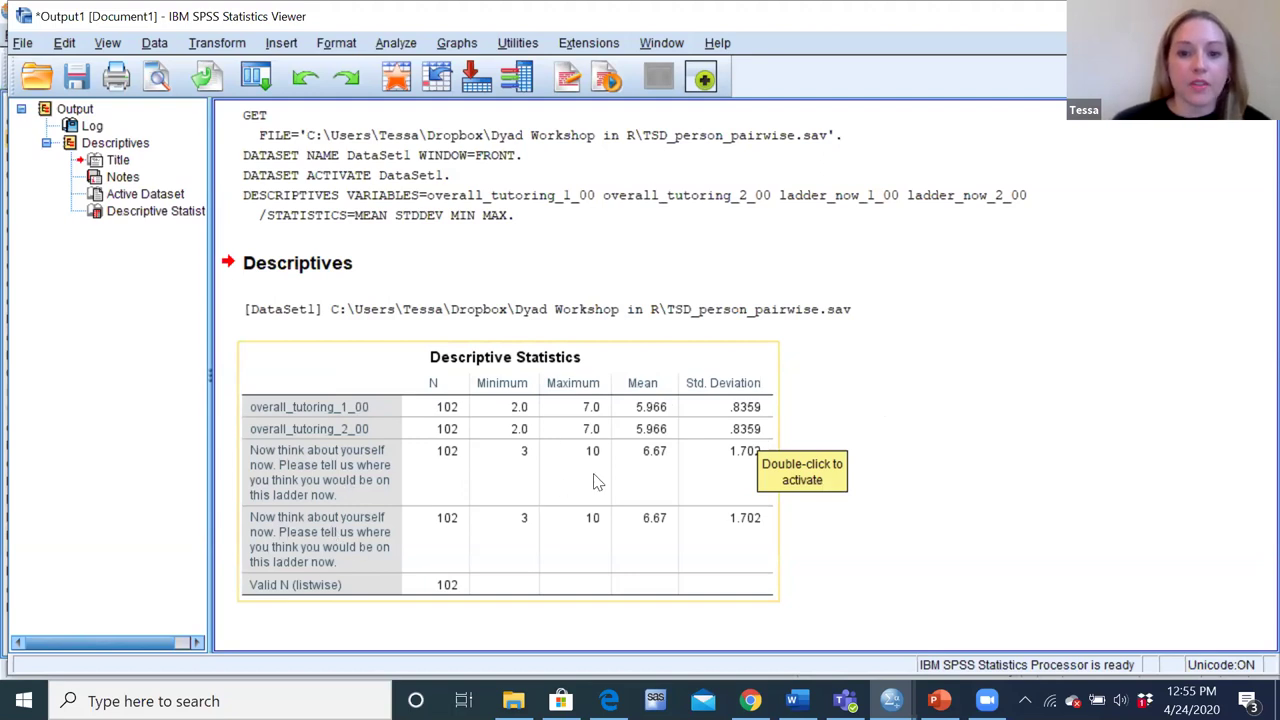
Step: Return to the syntax and run the CORRELATIONS command for the actor and partner ladder and tutoring variables
left_click(792, 700)
mouse_move(891, 700)
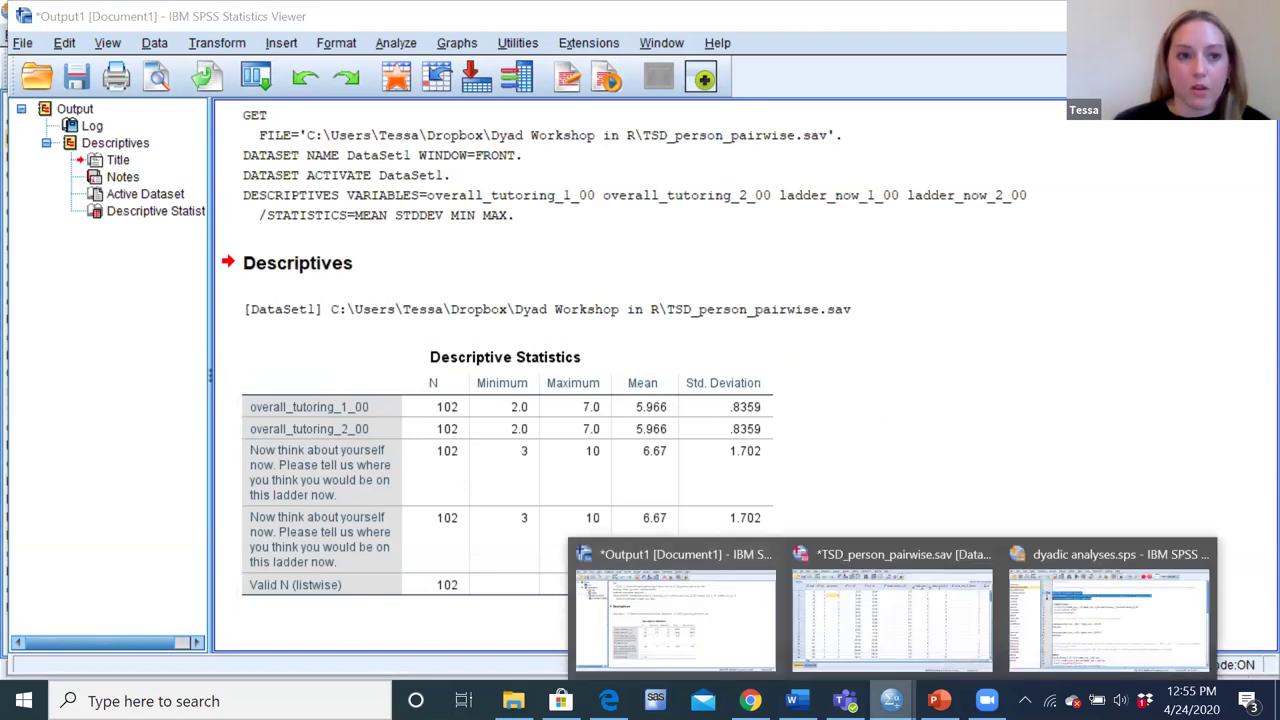
left_click(1060, 620)
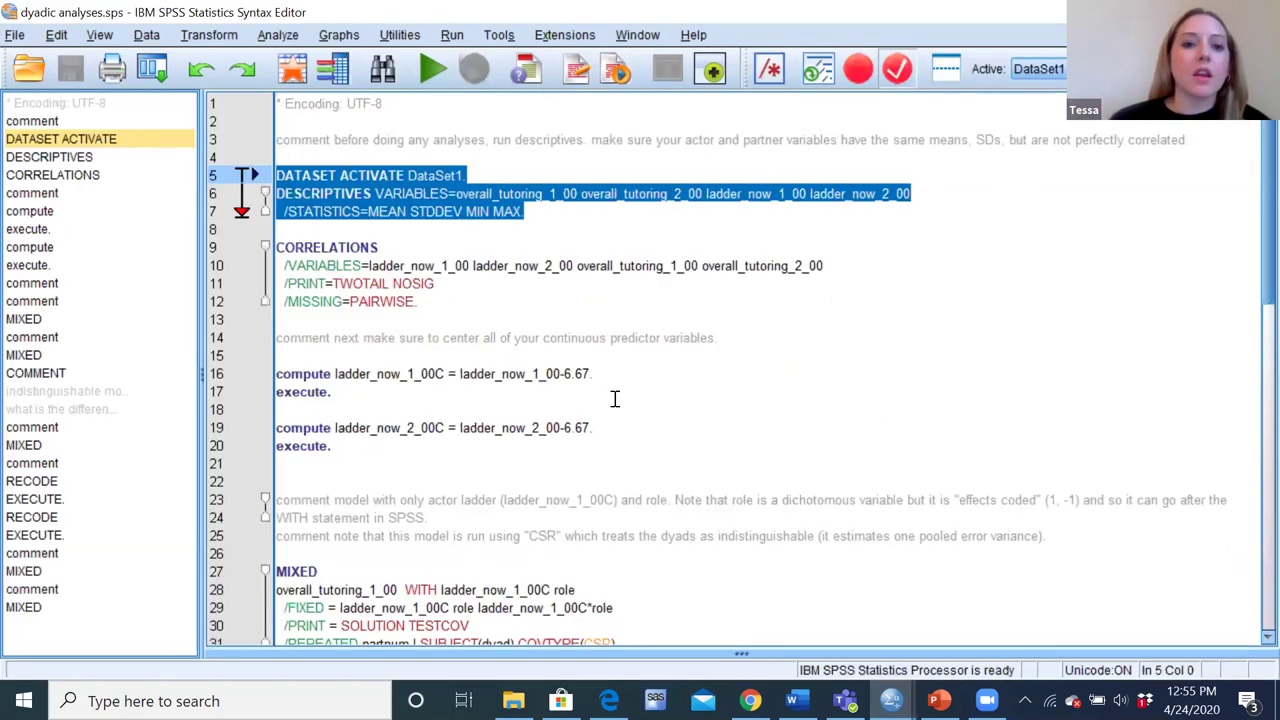
left_click_drag(437, 302, 265, 250)
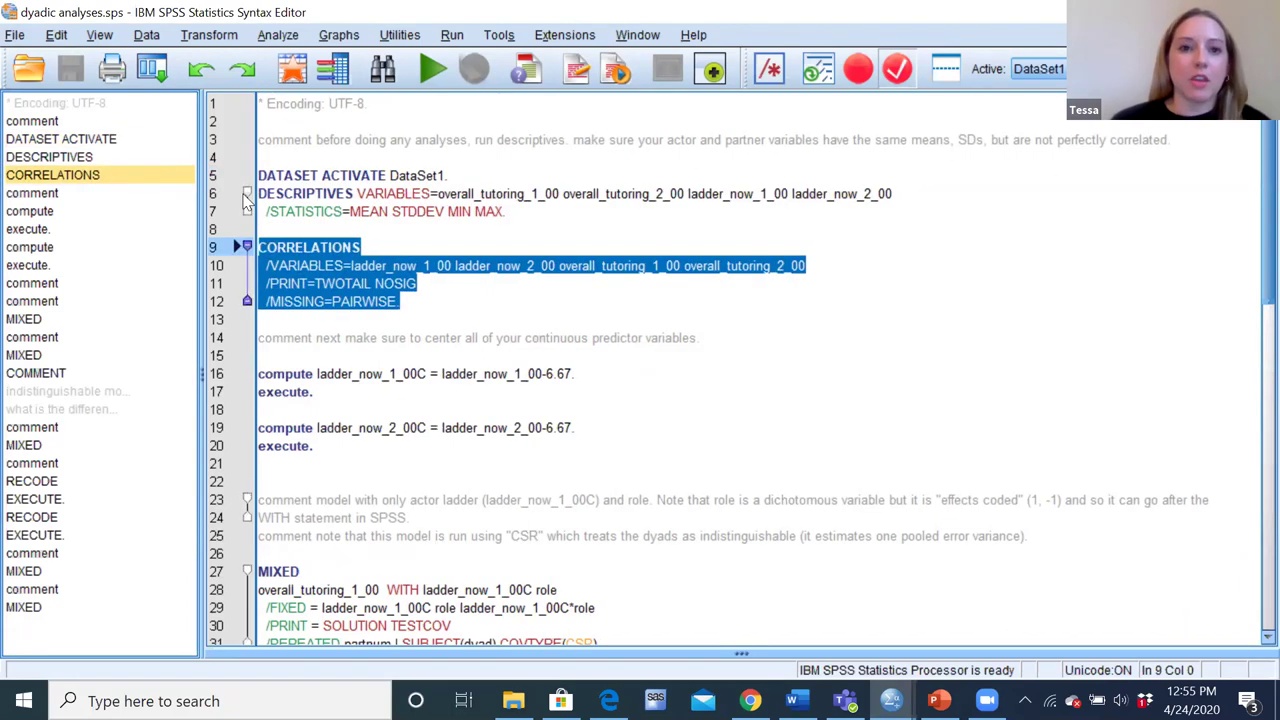
left_click(431, 70)
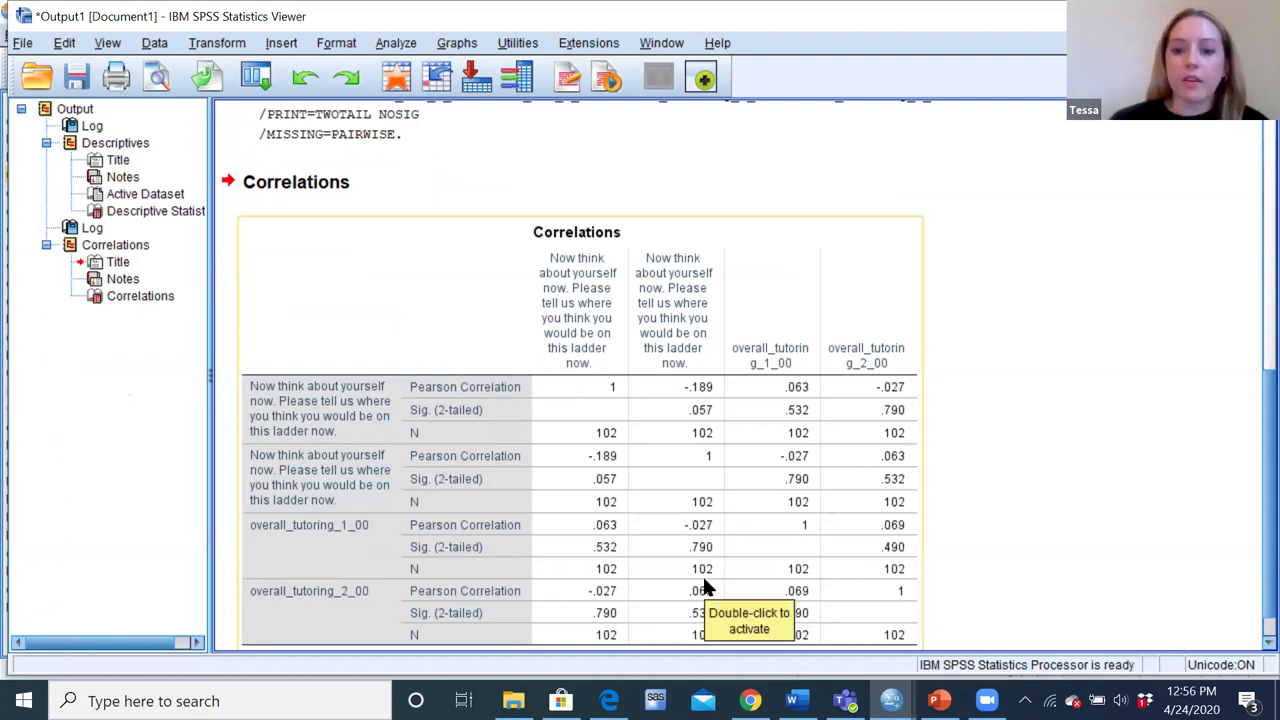
Step: Go back to the syntax and place the cursor in the line 14 comment about centering continuous predictors
left_click(891, 700)
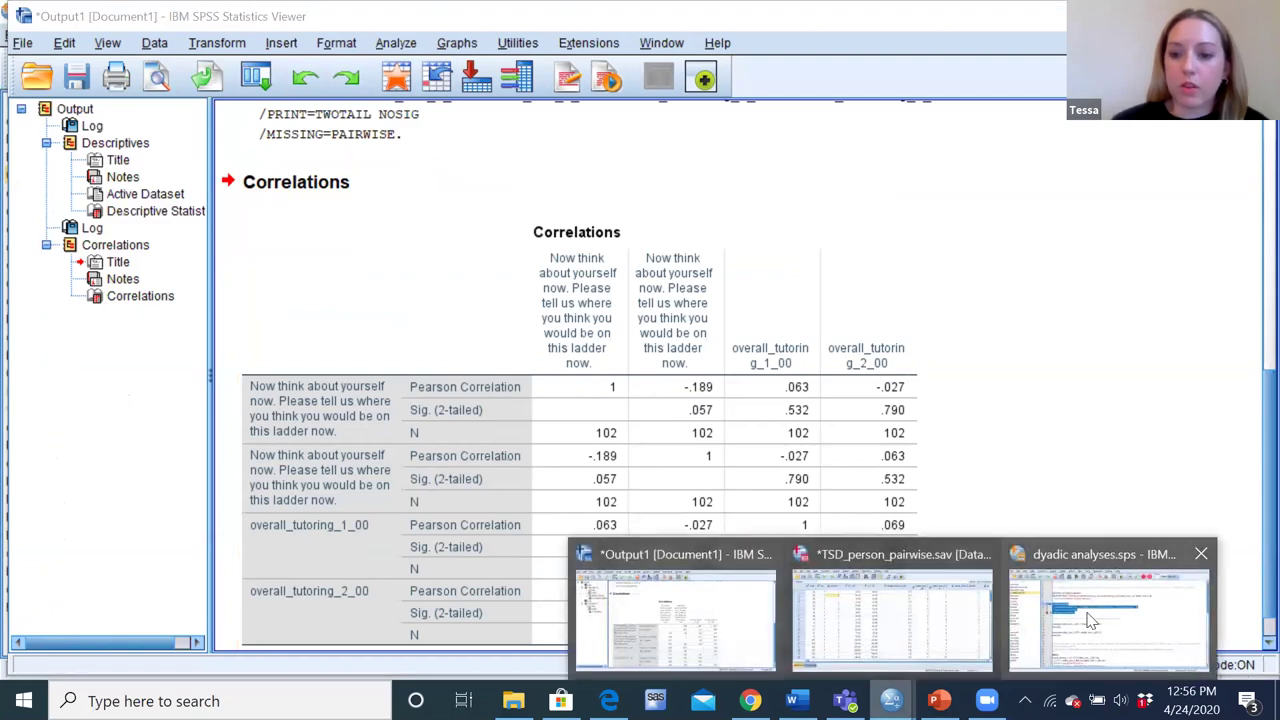
left_click(1086, 598)
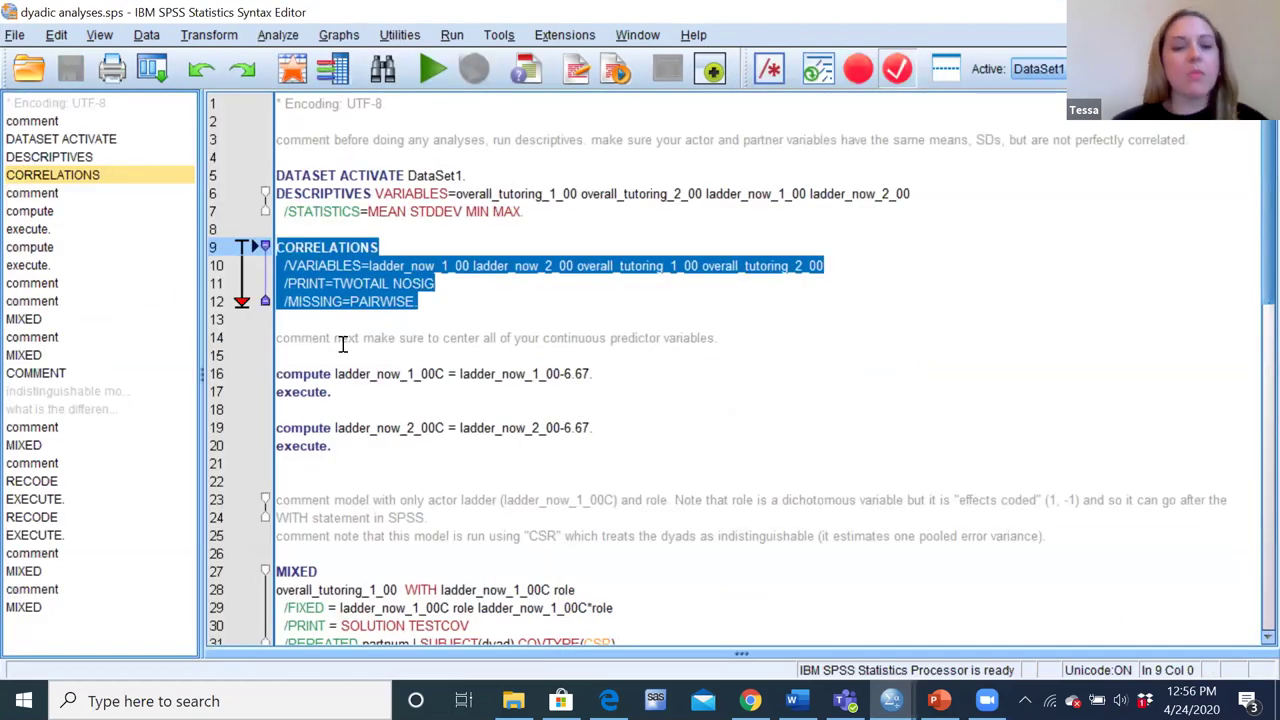
left_click(342, 340)
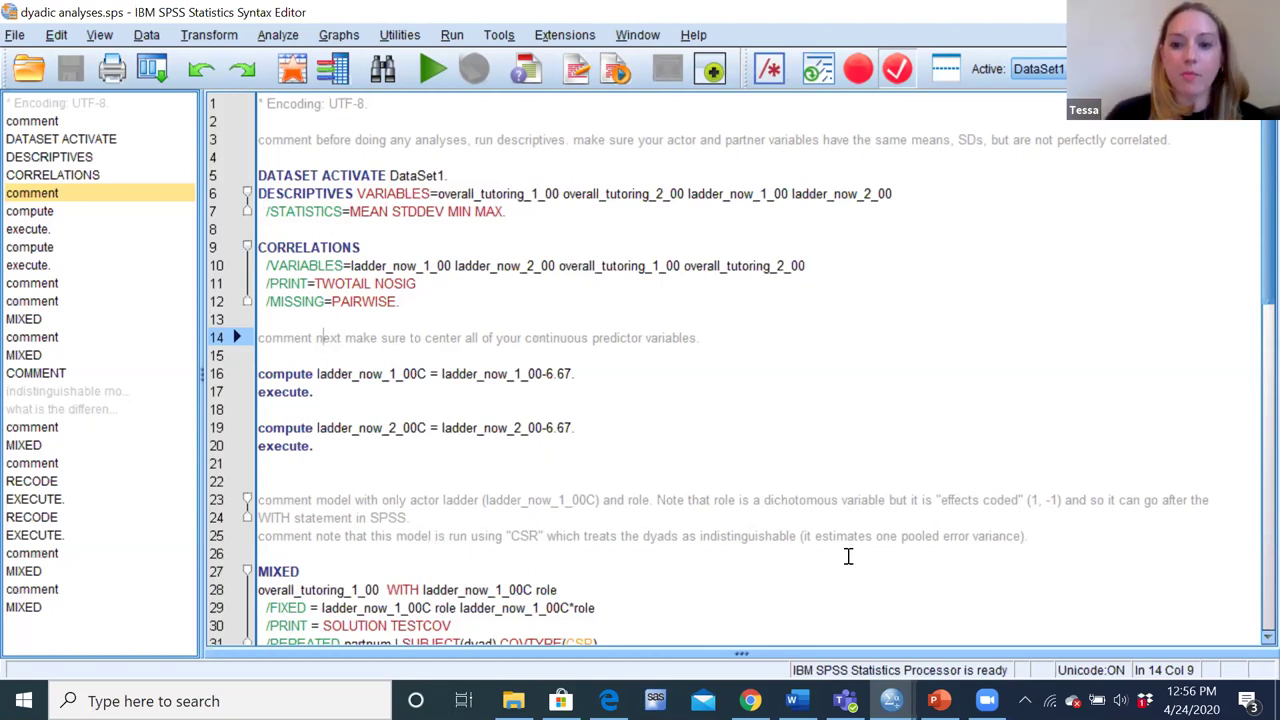
Step: Check the ladder variables' means in the Descriptive Statistics output table and return to the syntax
mouse_move(891, 700)
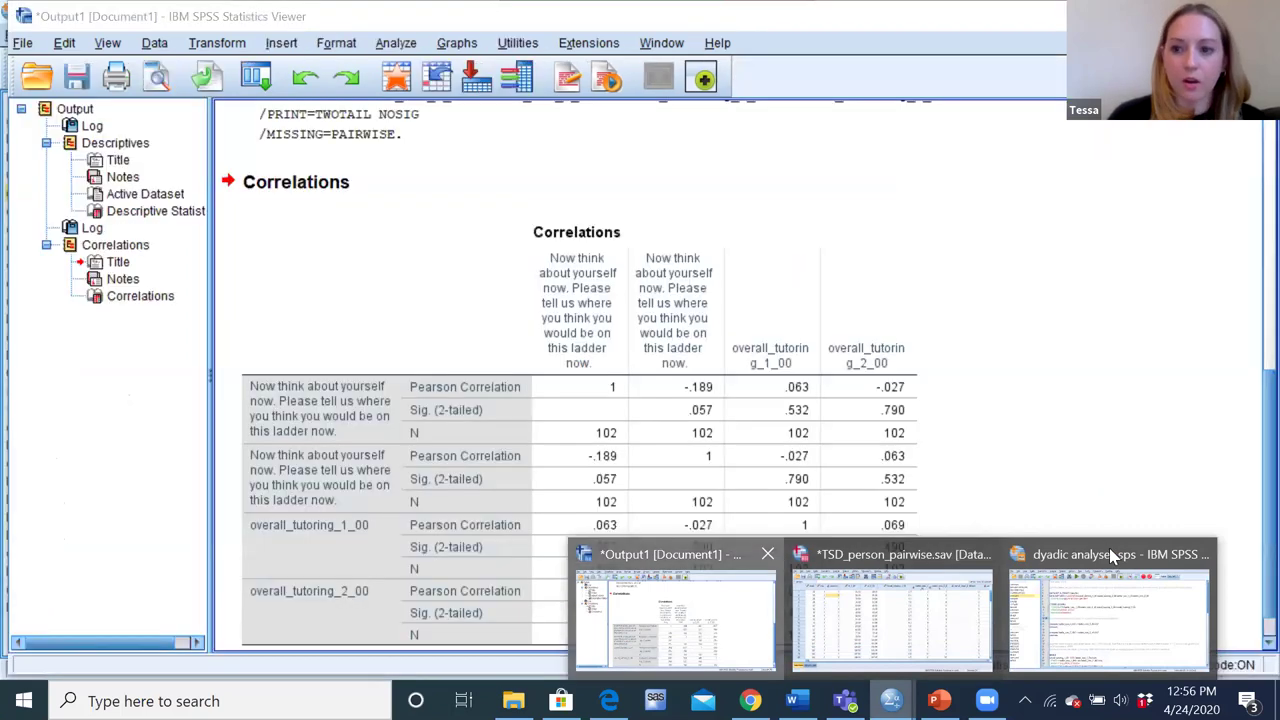
left_click(711, 647)
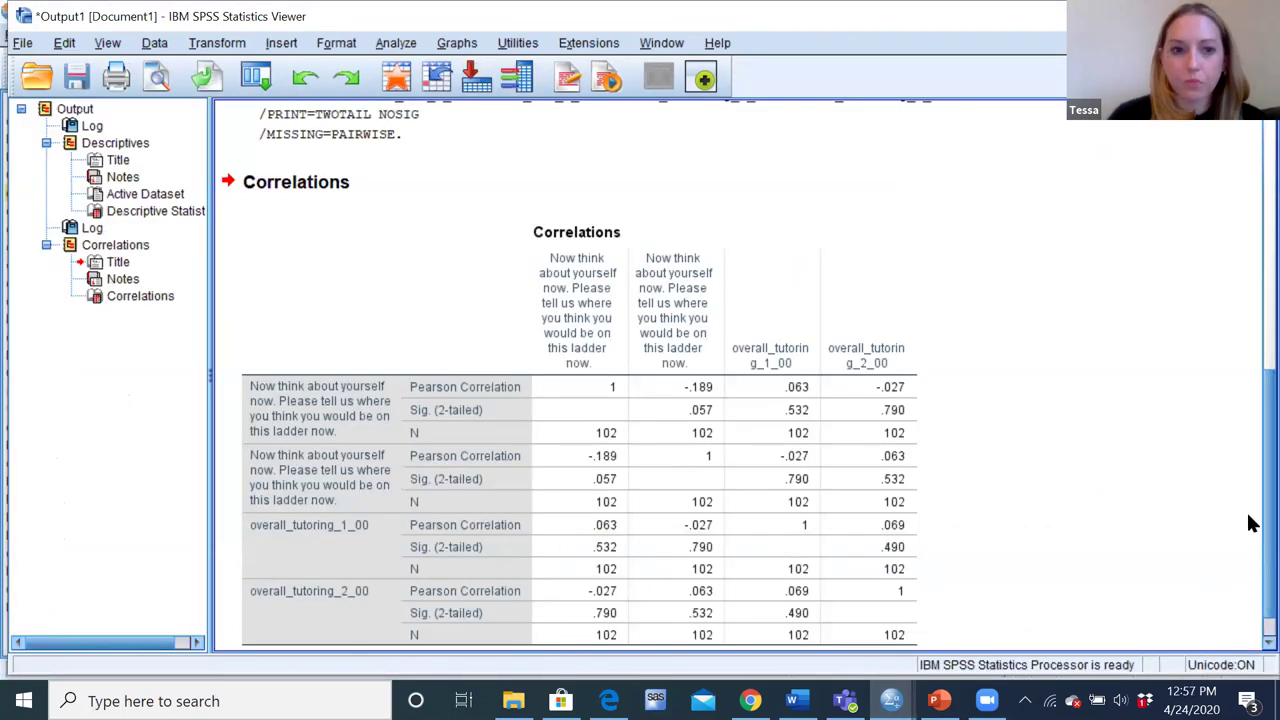
scroll(1250, 318, "up", 5)
scroll(1250, 318, "up", 3)
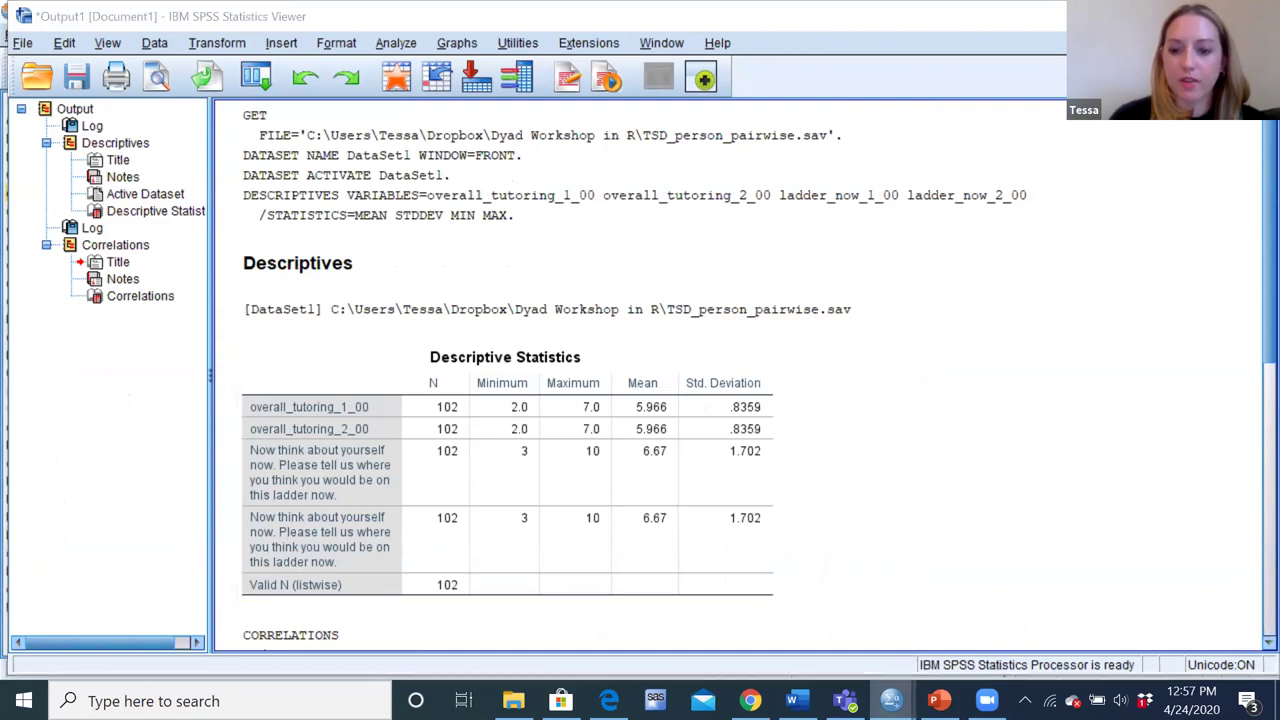
mouse_move(891, 700)
left_click(1130, 625)
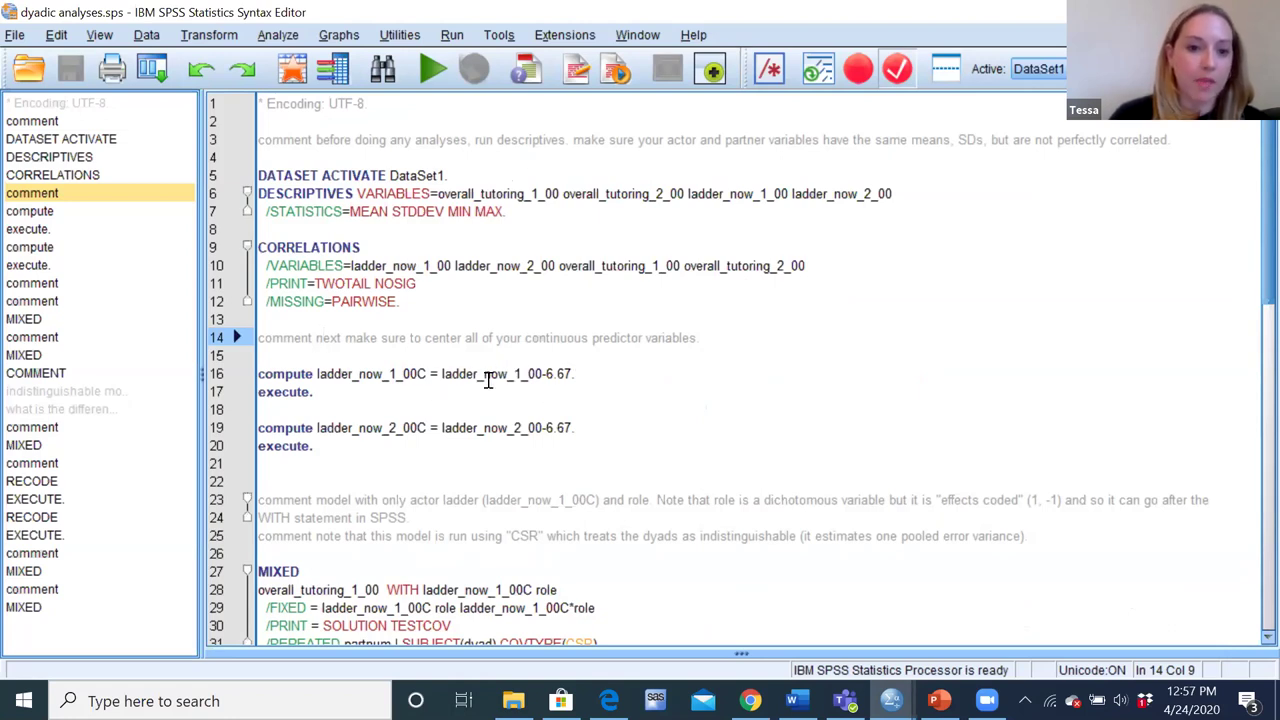
Step: Read down the syntax through the comments and the two actor-only MIXED models using CSR and CSH, as far as line 40
left_click(541, 443)
key("Down")
key("Down")
key("Down")
key("Down")
key("Down")
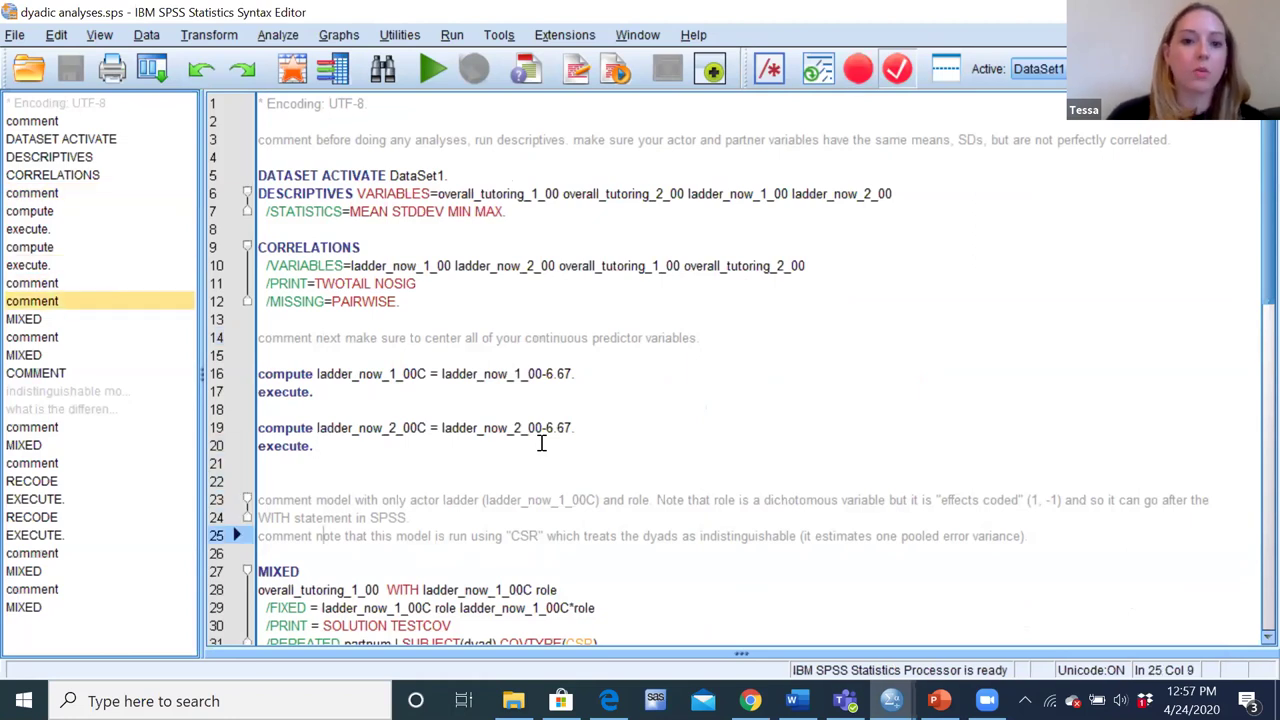
key("Down")
key("Down")
key("Down")
key("Down")
key("Down")
key("Down")
key("Down")
key("Down")
key("Down")
key("Down")
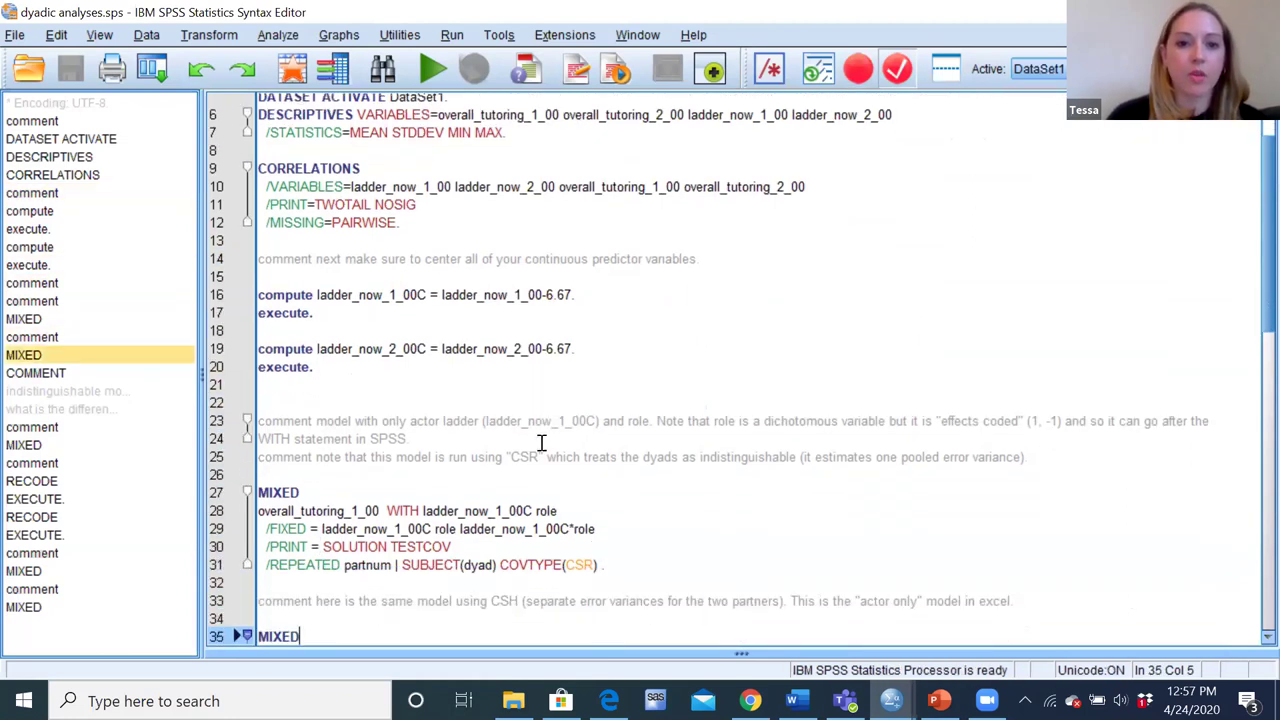
key("Down")
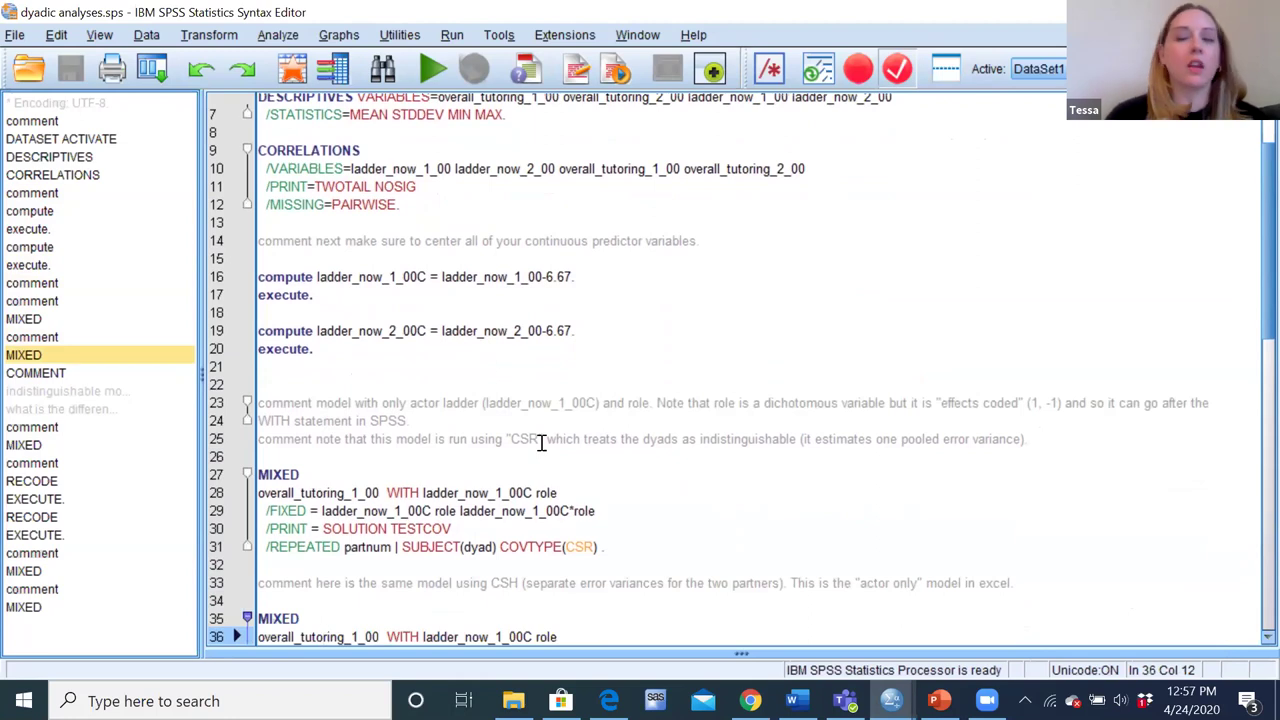
key("Down")
key("Down")
key("Down")
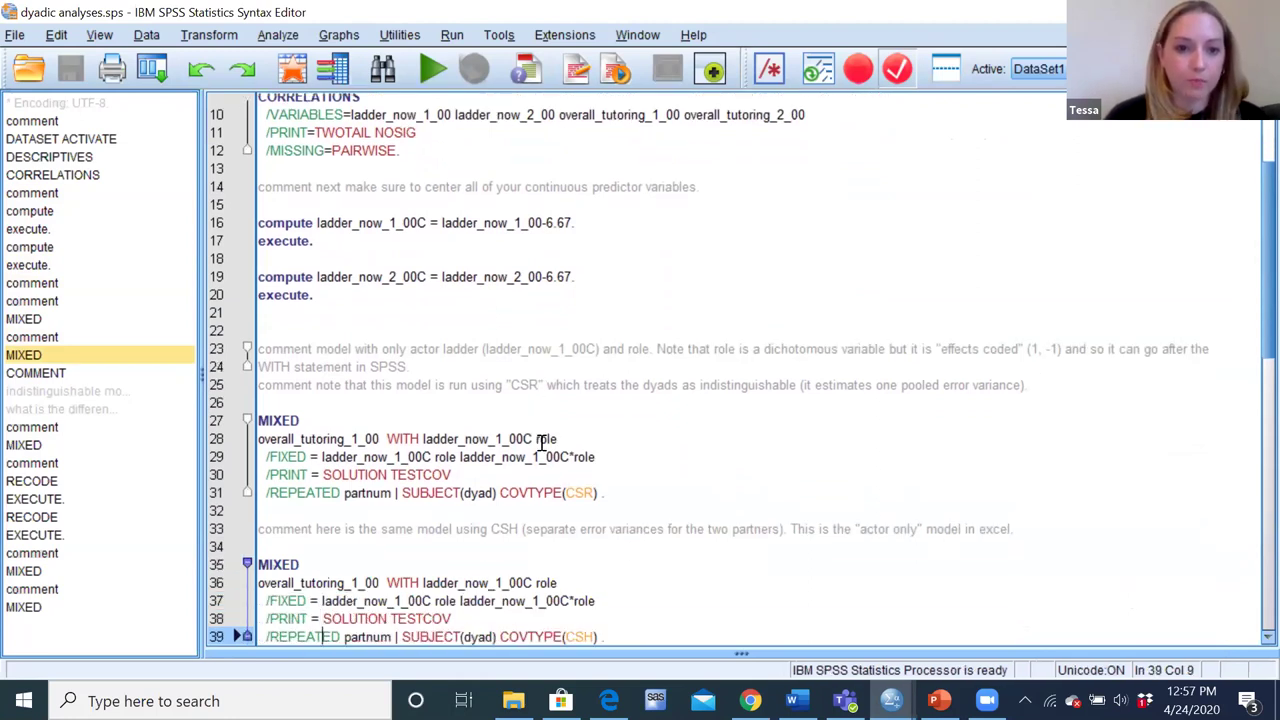
key("Down")
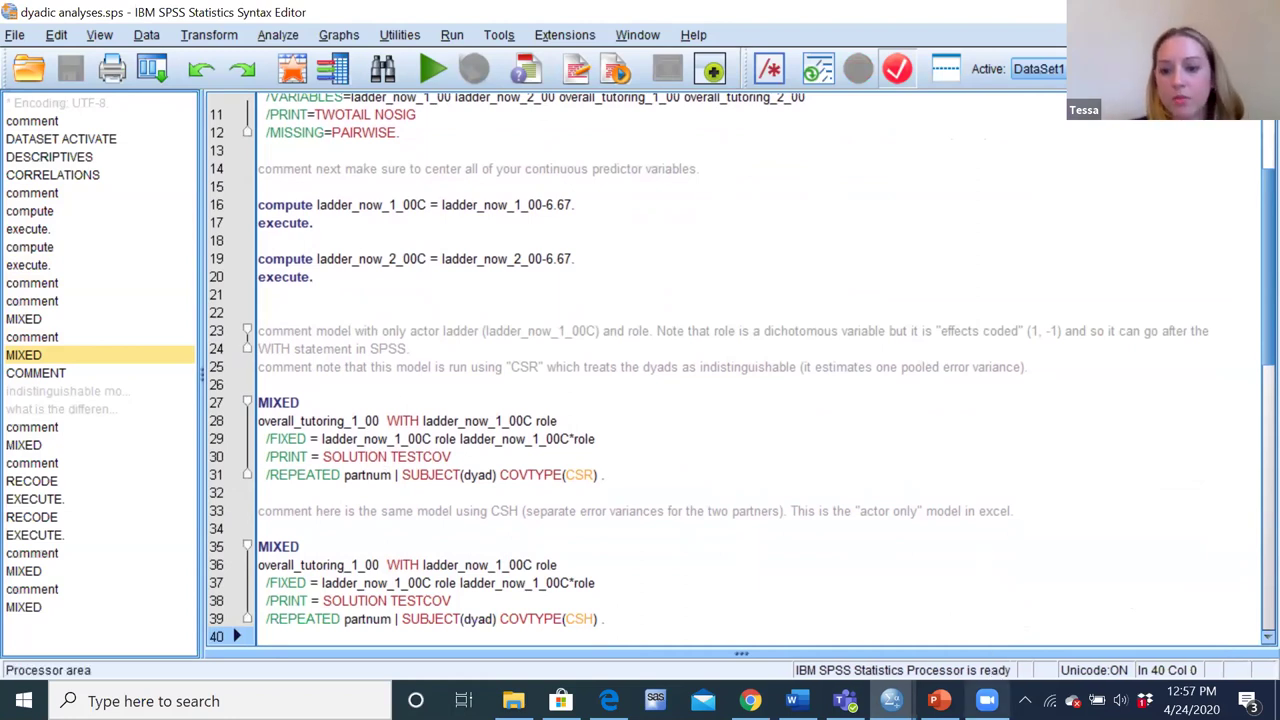
Step: Switch to the PowerPoint workshop presentation and show slide 17, the MIXED syntax example with its fixed effects outlined
left_click(938, 701)
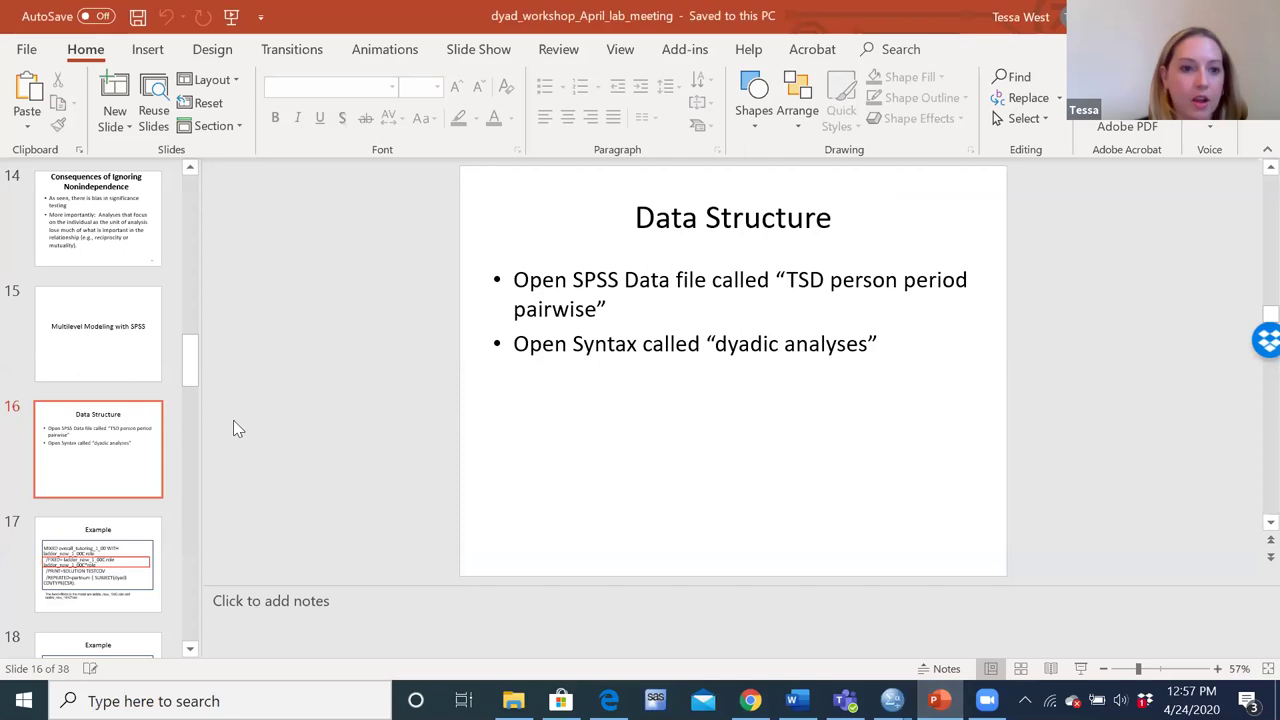
left_click(95, 540)
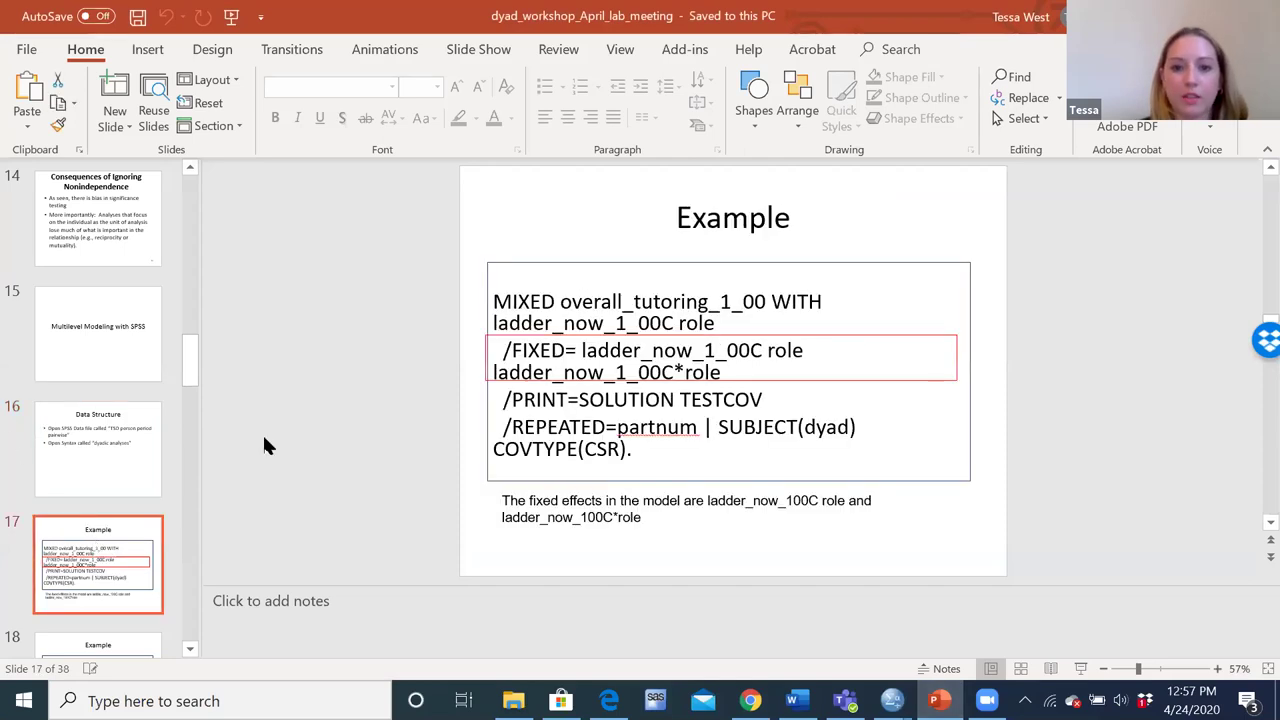
Step: Start the slide show from the MIXED syntax example slide
mouse_move(846, 700)
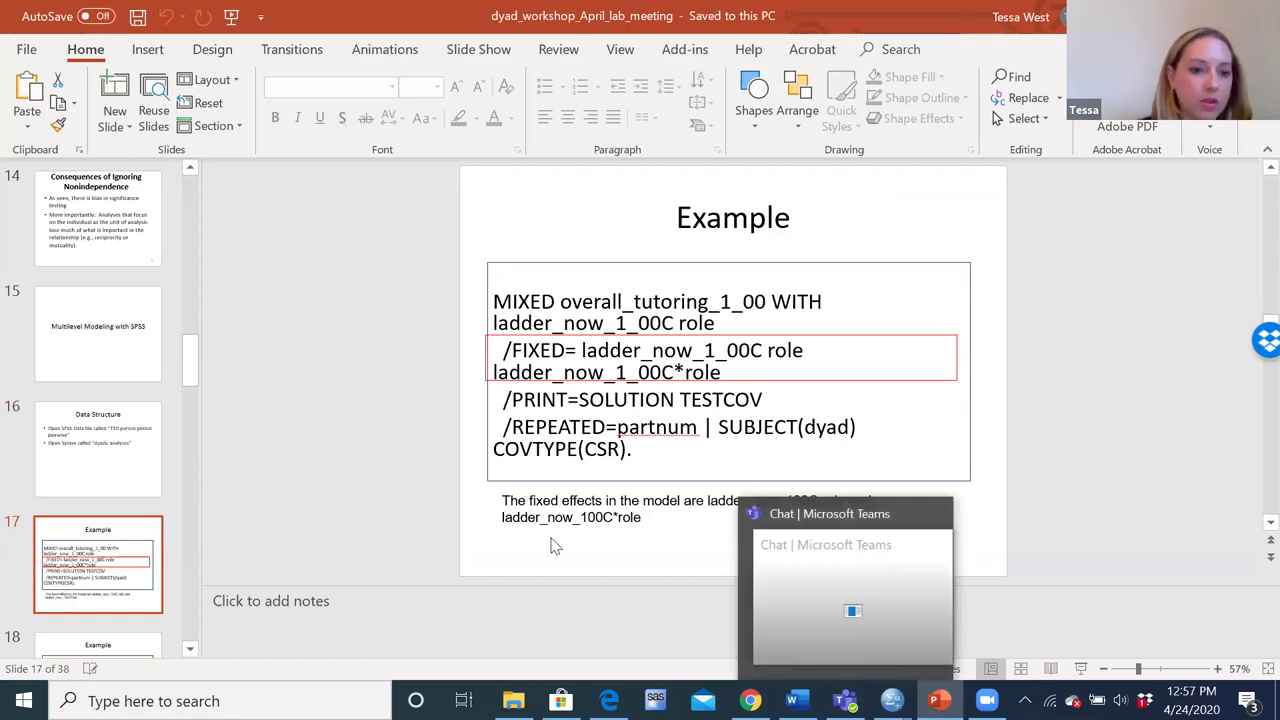
left_click(1080, 668)
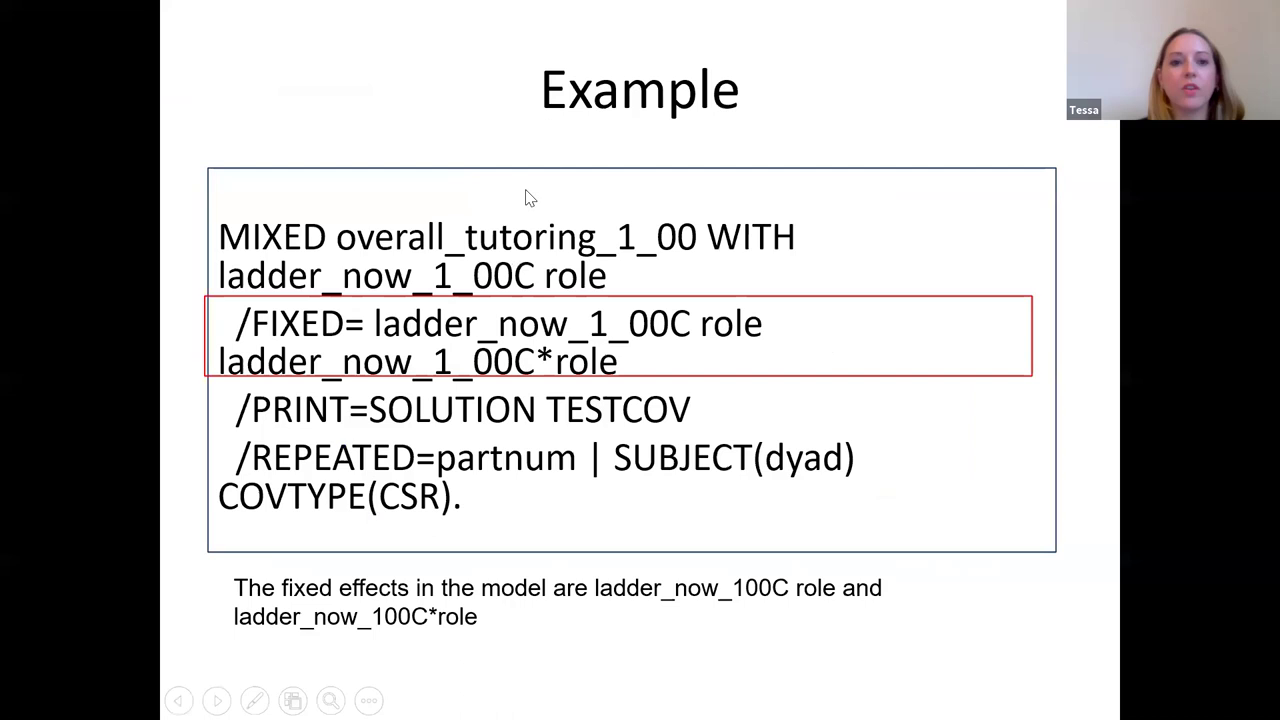
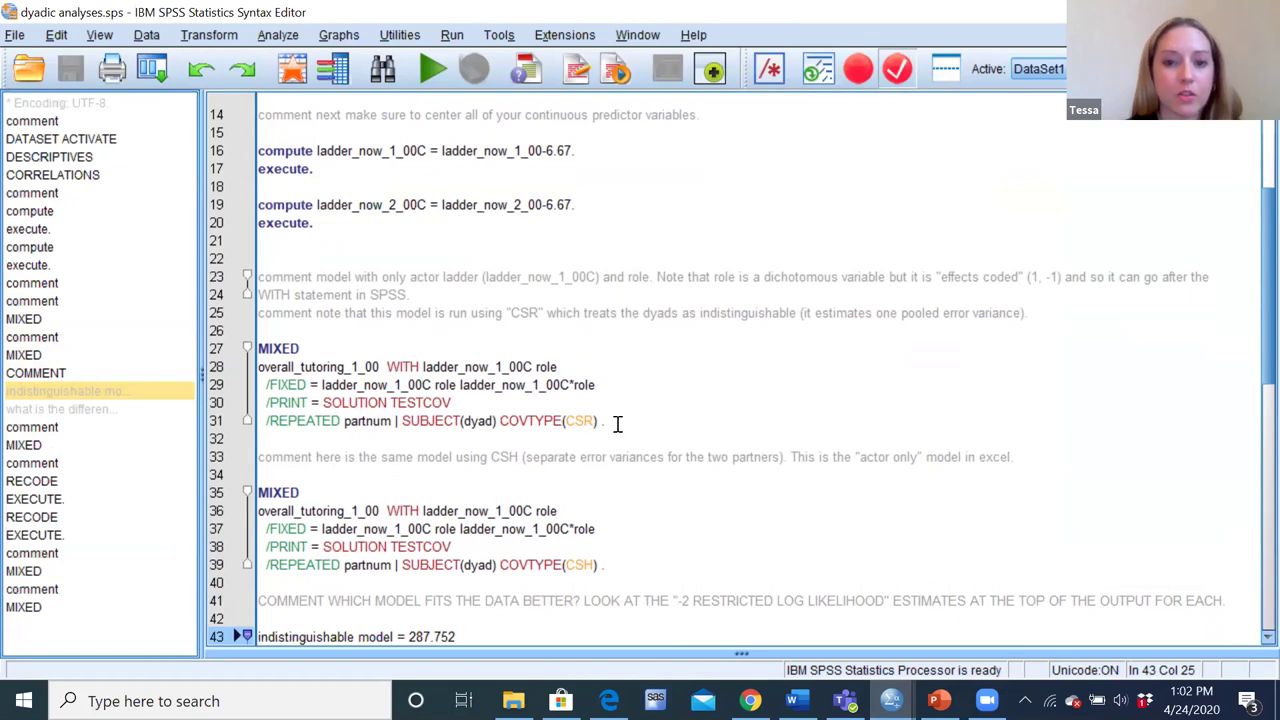
Step: Run the actor-only MIXED model with CSR on syntax lines 27 to 31 and bring up its fixed effects tables
left_click_drag(604, 422, 245, 345)
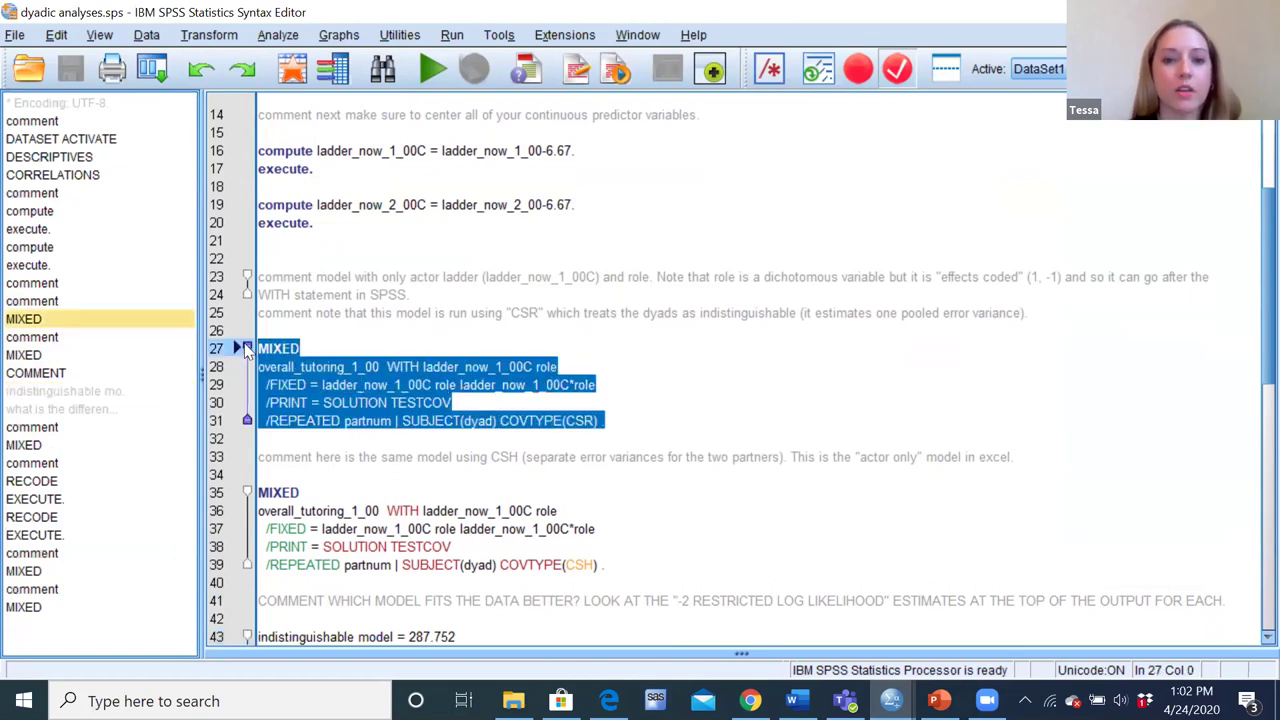
left_click(432, 70)
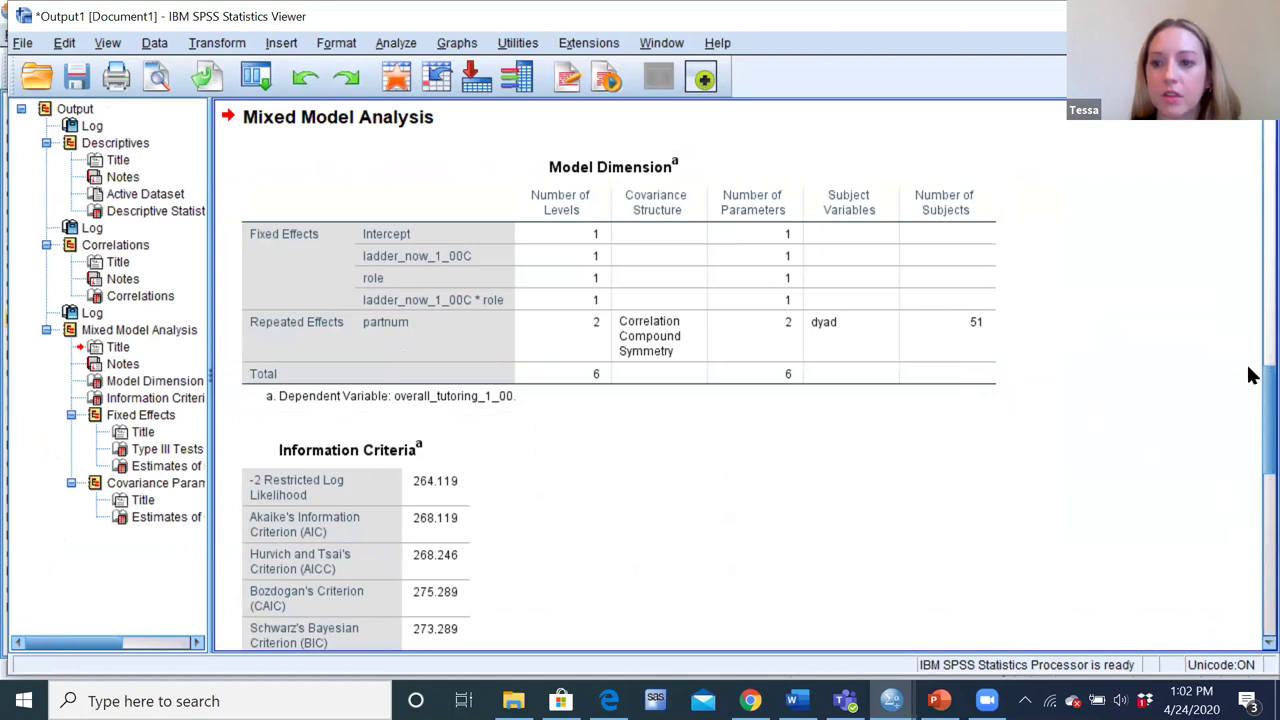
scroll(1249, 380, "down", 3)
scroll(1249, 400, "down", 9)
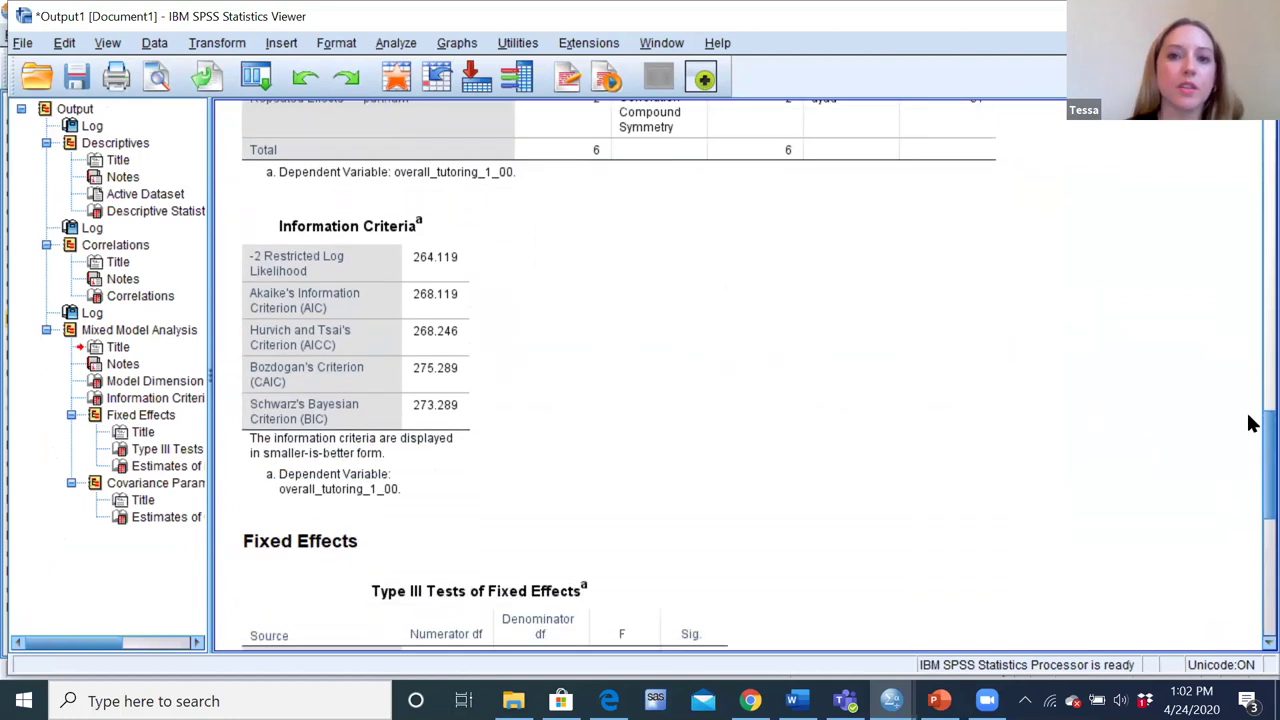
scroll(1249, 480, "down", 3)
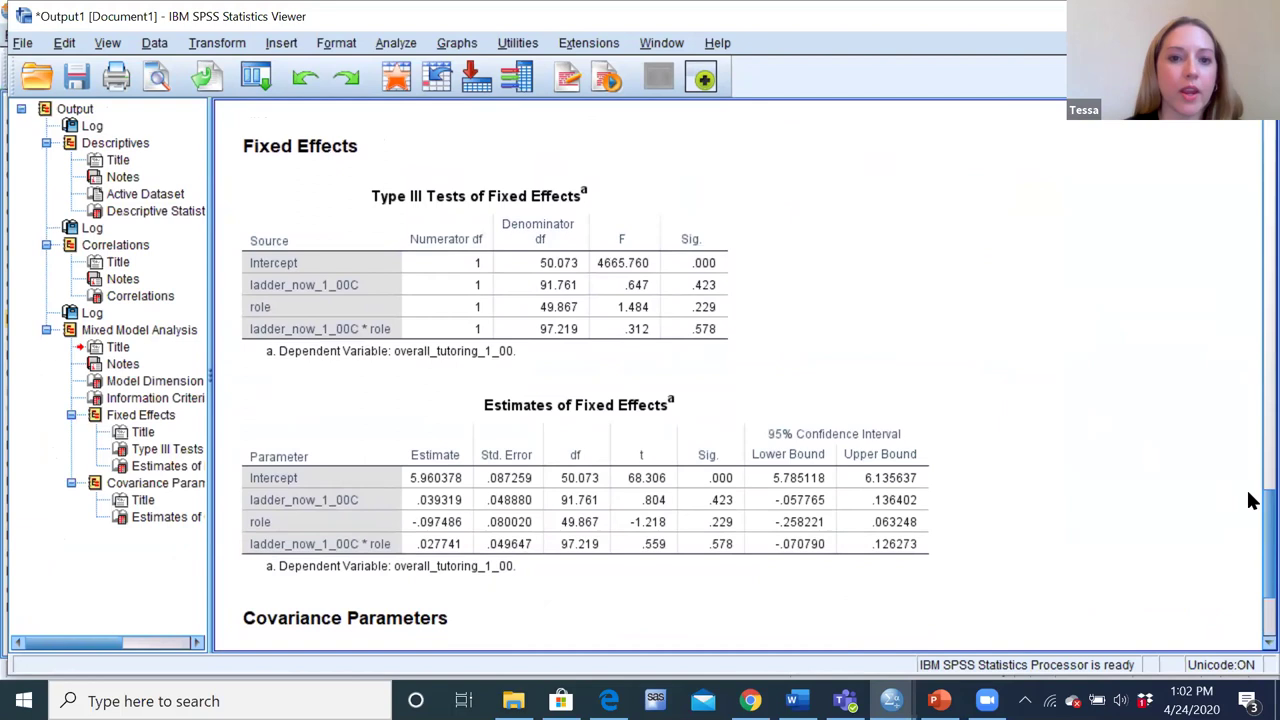
scroll(1249, 500, "up", 1)
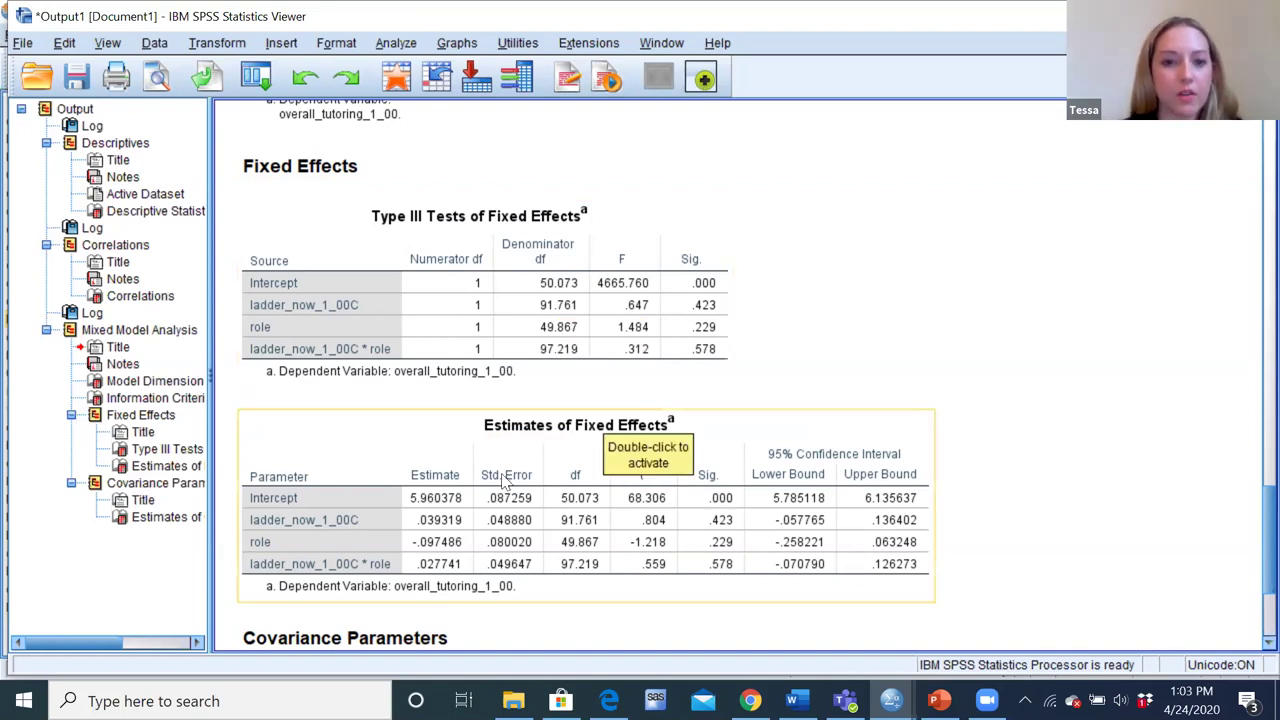
Step: Check the CSR model's Model Dimension and Information Criteria tables, and return to its Estimates of Fixed Effects
scroll(1175, 347, "up", 5)
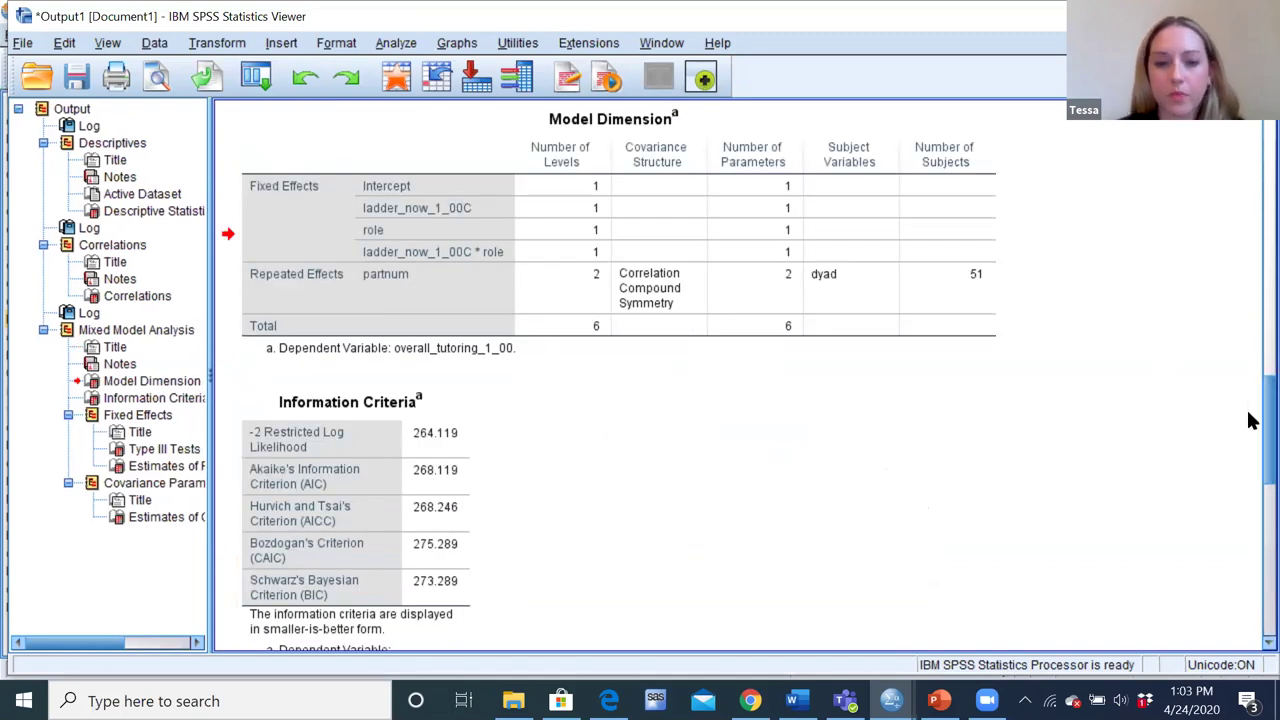
scroll(1249, 414, "down", 10)
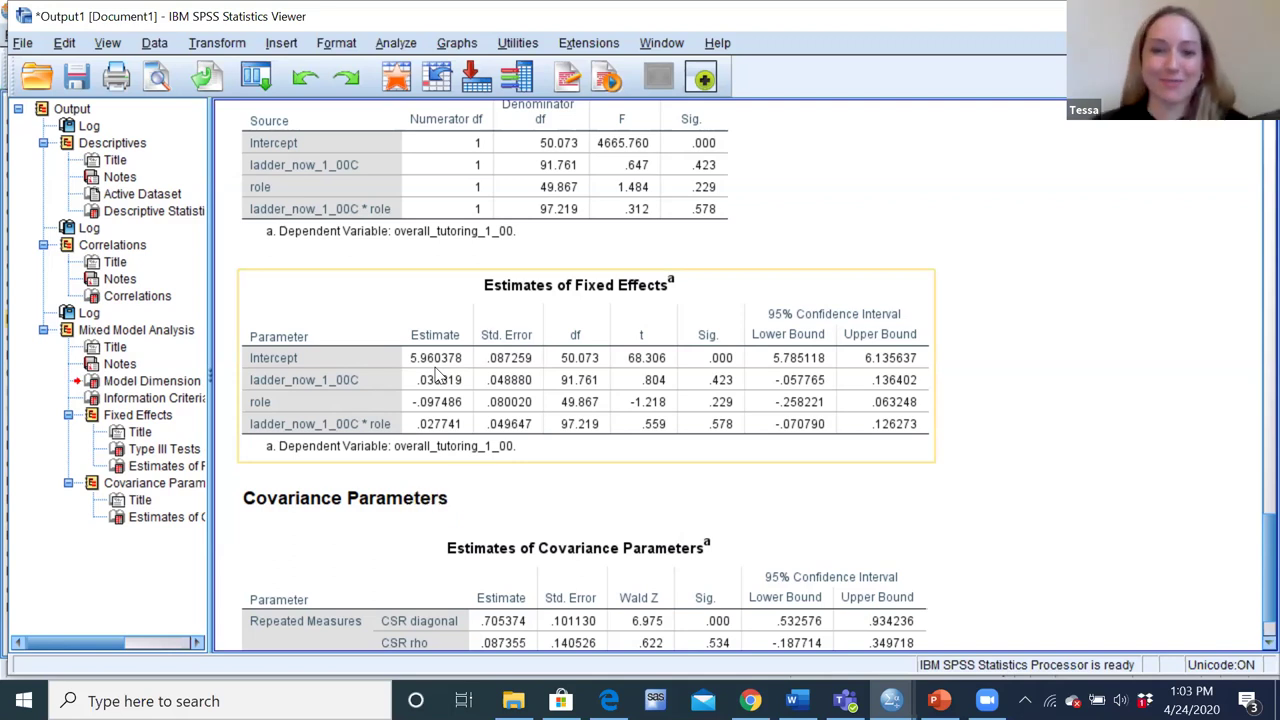
left_click(497, 503)
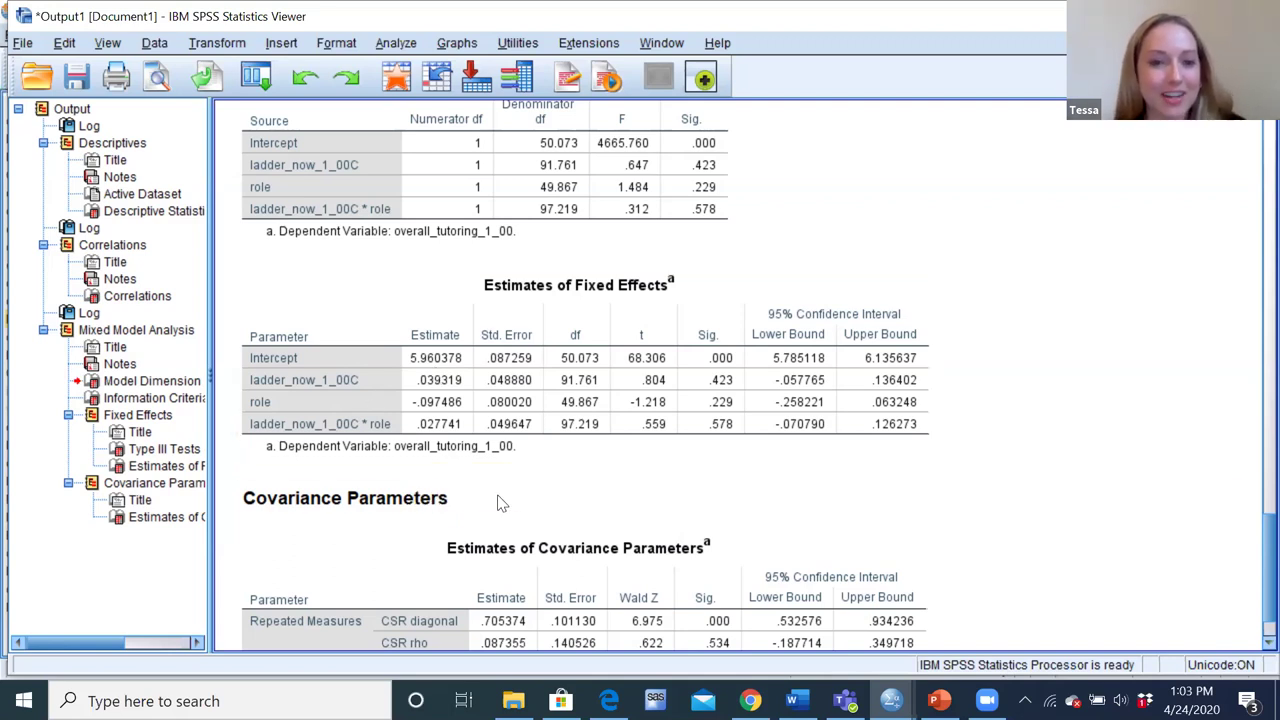
left_click(352, 432)
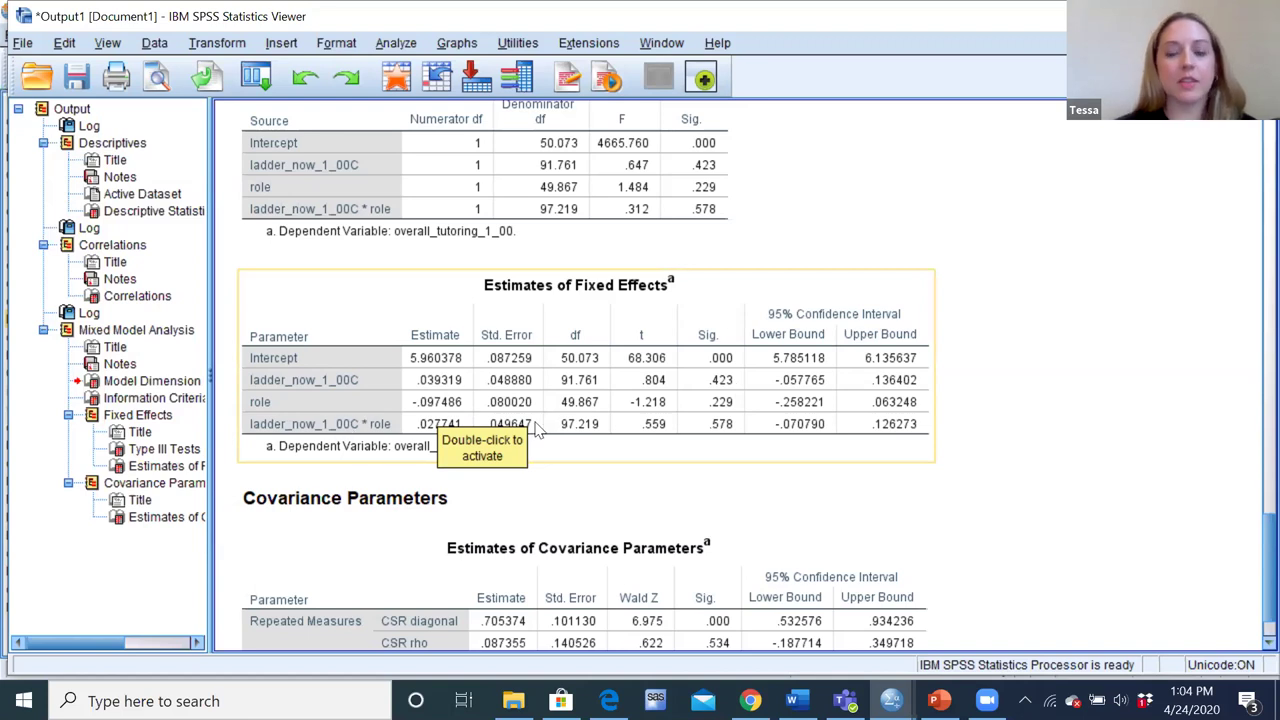
Step: Examine the CSR diagonal and CSR rho rows in Estimates of Covariance Parameters alongside the fixed effects estimates
scroll(1250, 566, "down", 2)
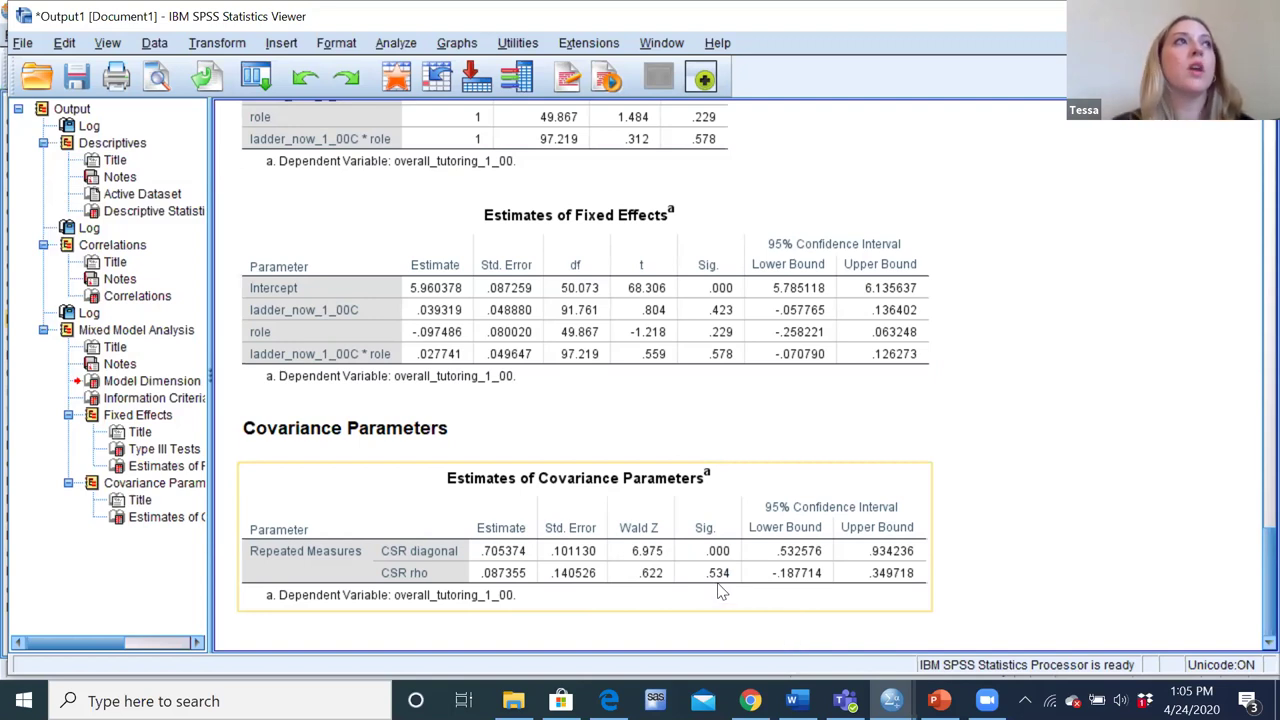
left_click(967, 567)
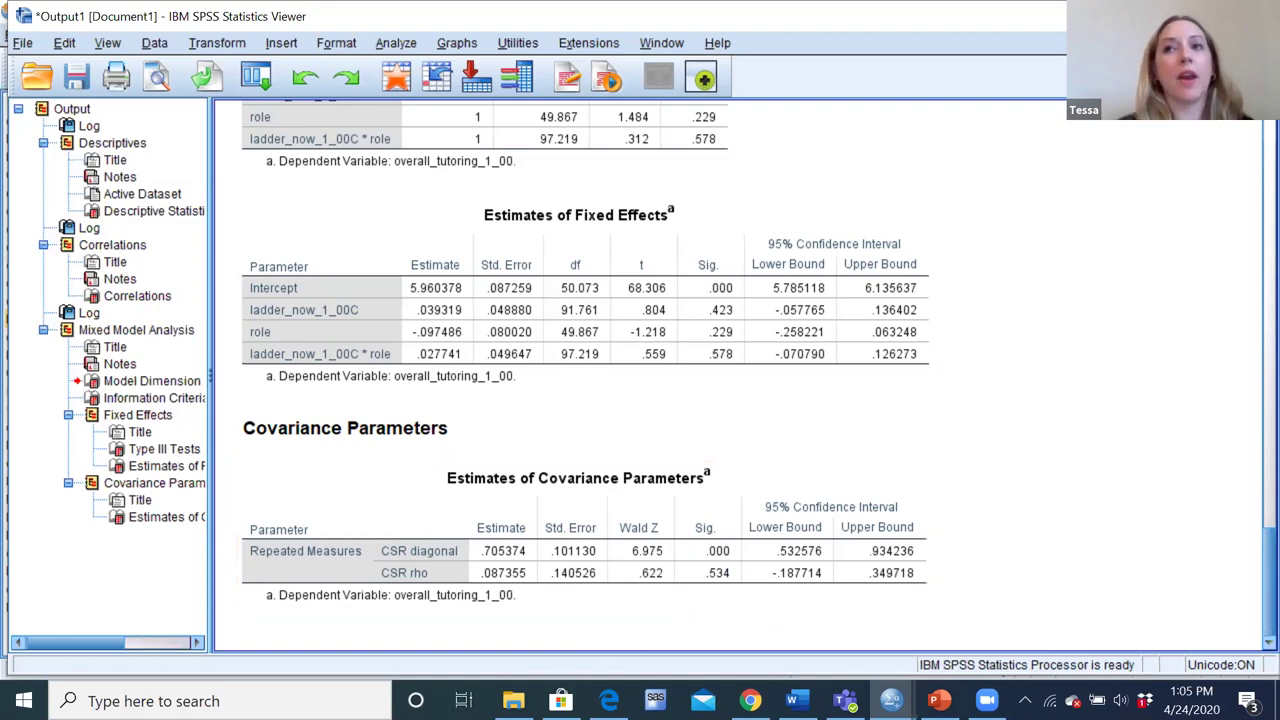
left_click(490, 591)
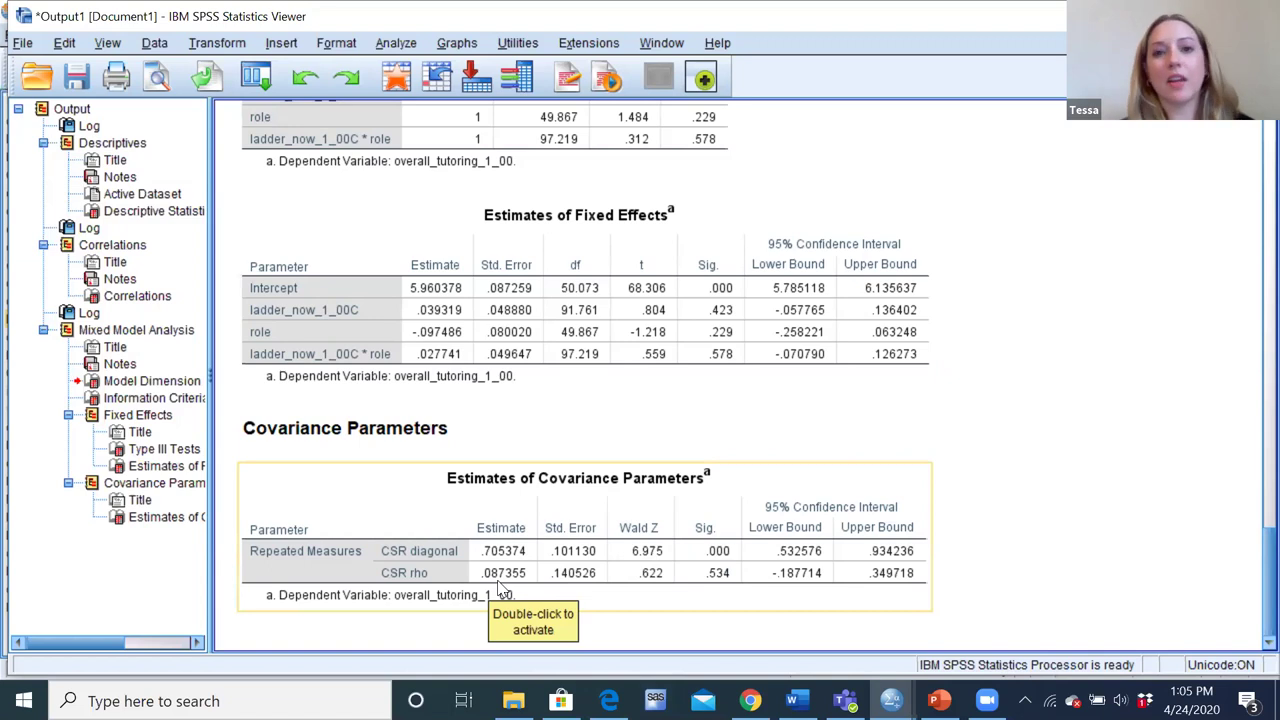
left_click(258, 312)
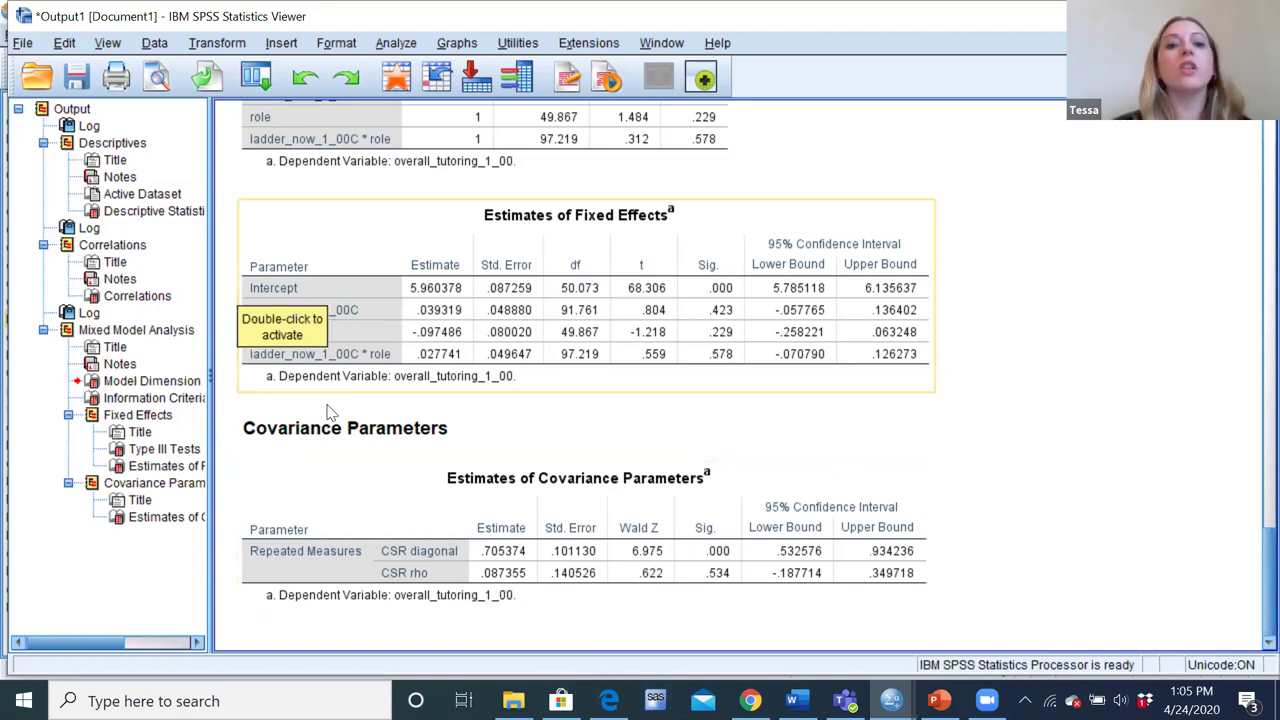
left_click(425, 557)
left_click(910, 335)
left_click(653, 500)
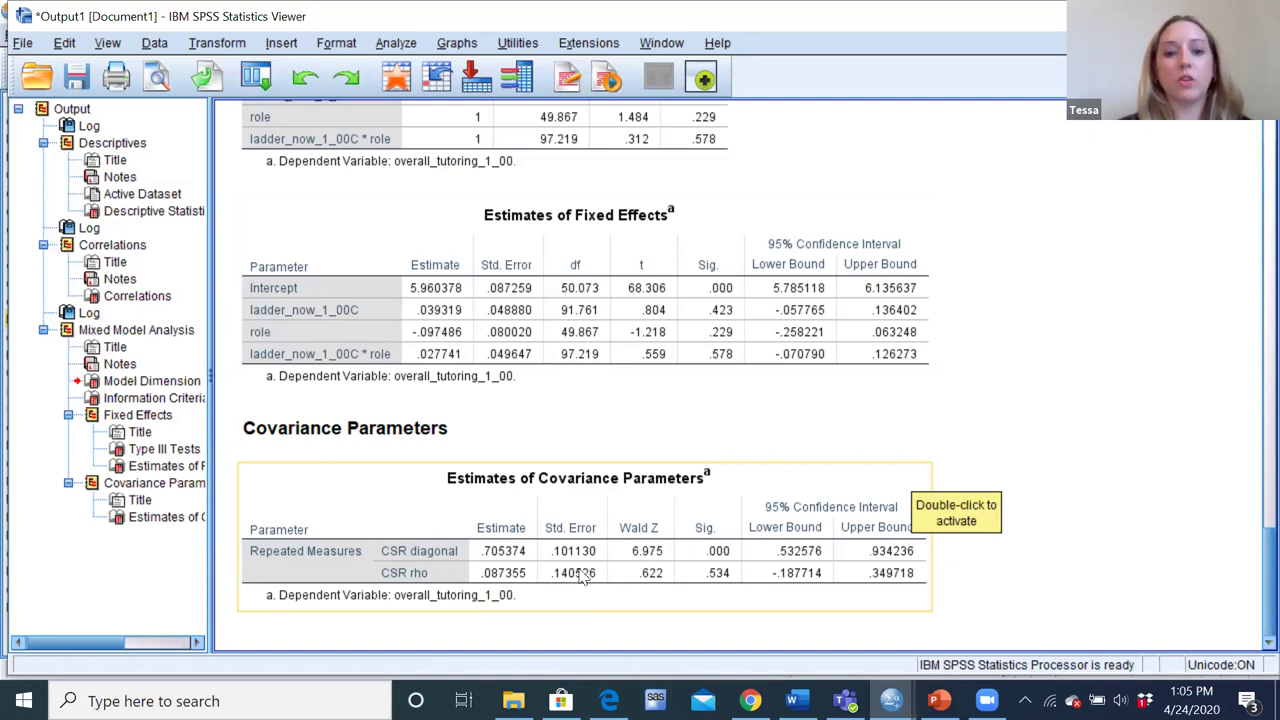
left_click(1012, 620)
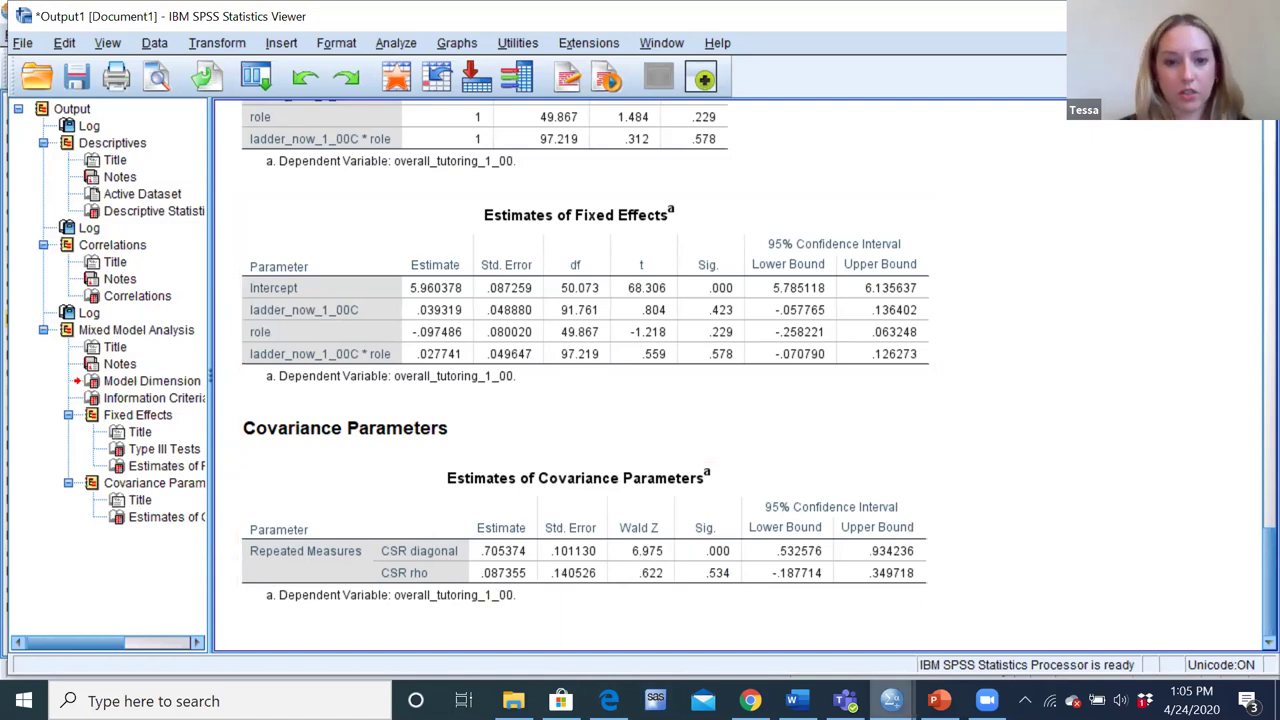
Step: Return to the dyadic analyses syntax and run the actor-only MIXED model with CSH on lines 35 to 39
mouse_move(891, 700)
left_click(1118, 612)
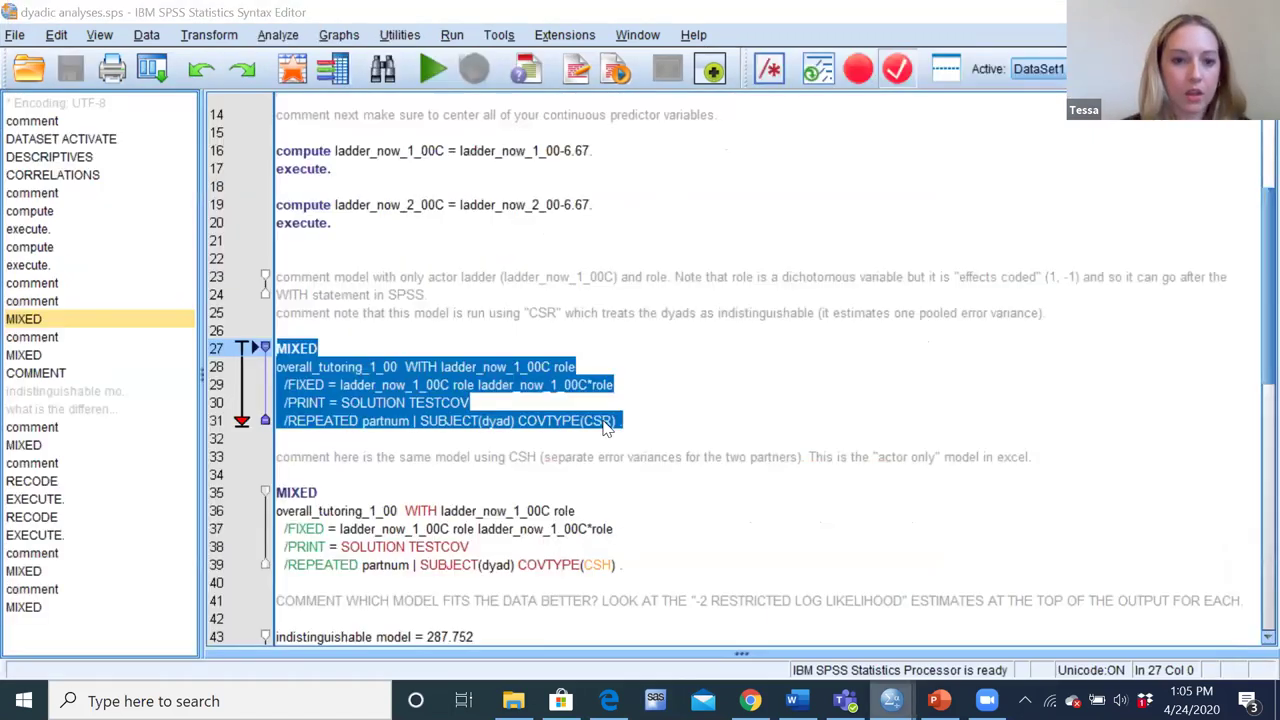
left_click(575, 490)
key("Down")
key("Down")
key("Down")
key("Down")
key("Down")
key("Down")
key("Down")
key("Down")
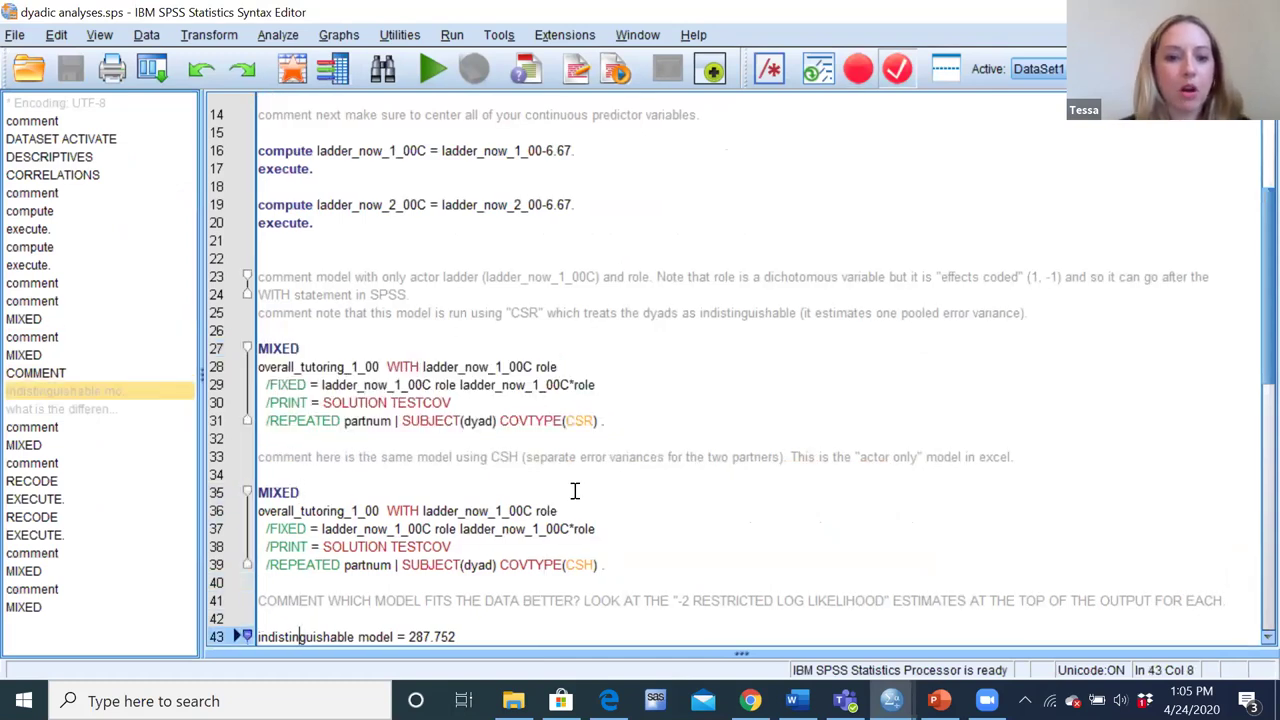
key("Down")
key("Down")
key("Down")
key("Down")
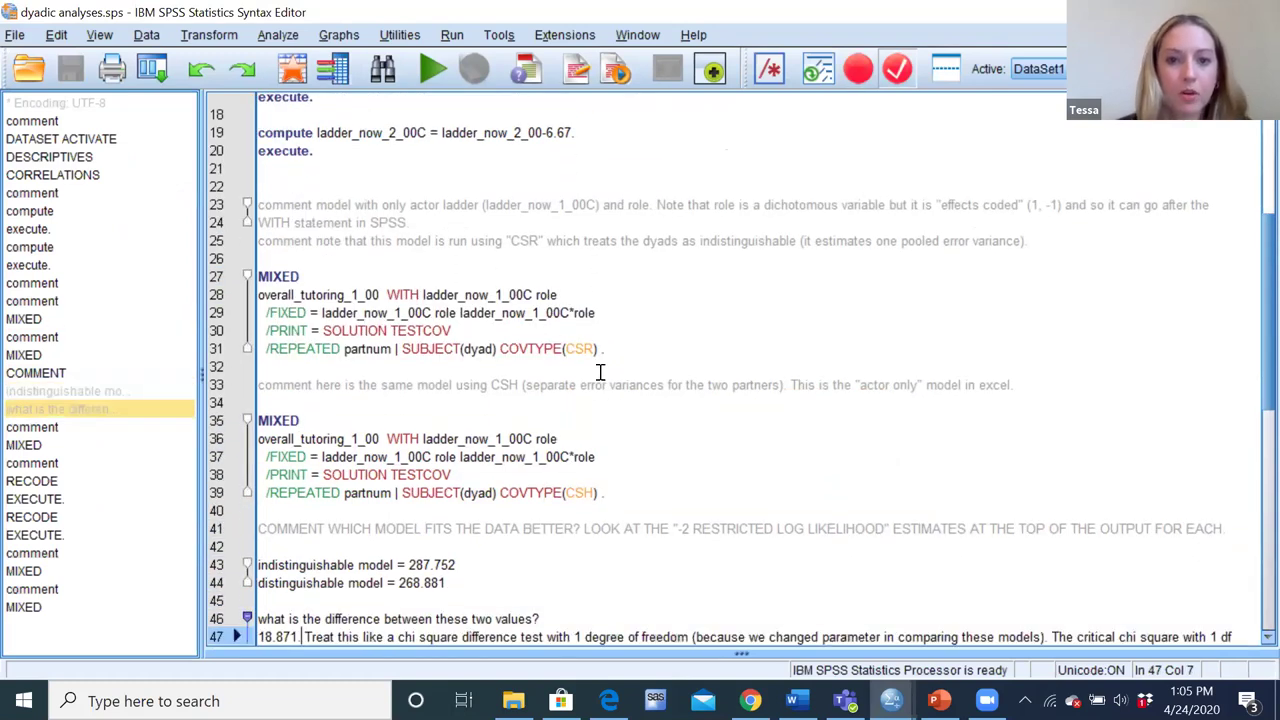
left_click_drag(612, 495, 257, 420)
left_click(433, 68)
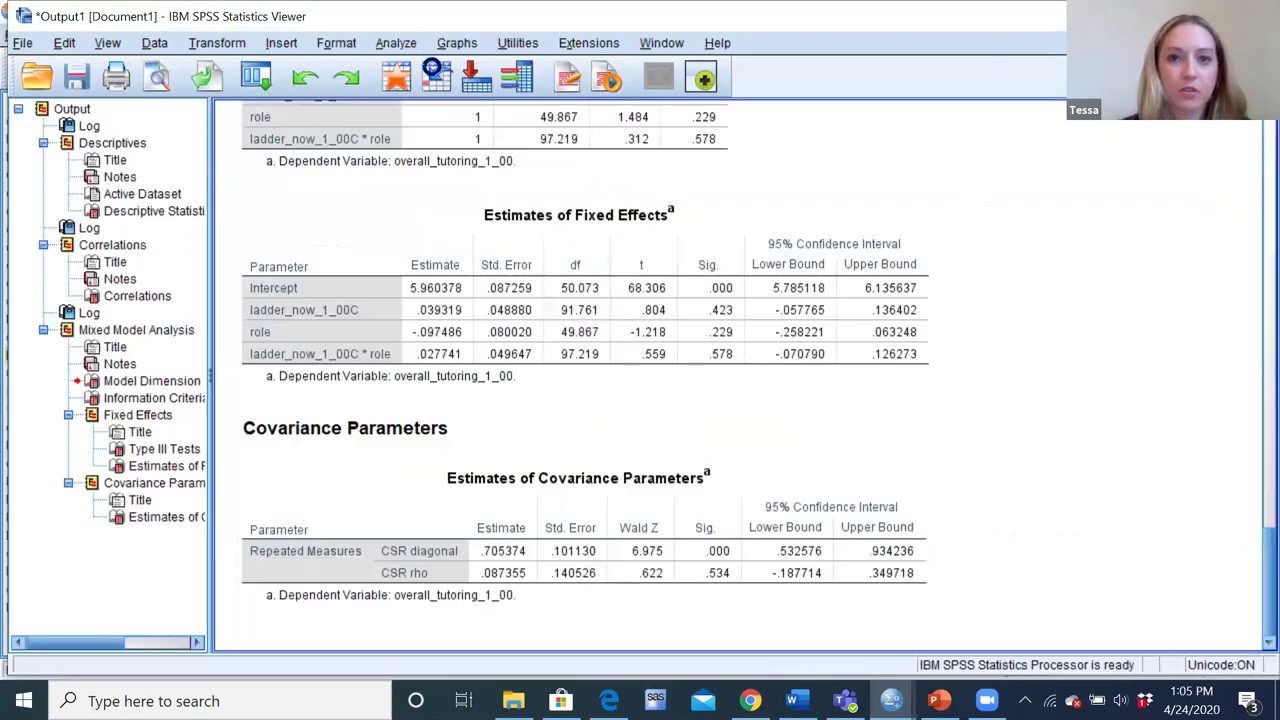
Step: Examine the CSH model's Estimates of Covariance Parameters, comparing the separate error variances for partnum 1 and 2
left_click_drag(1252, 475, 1252, 578)
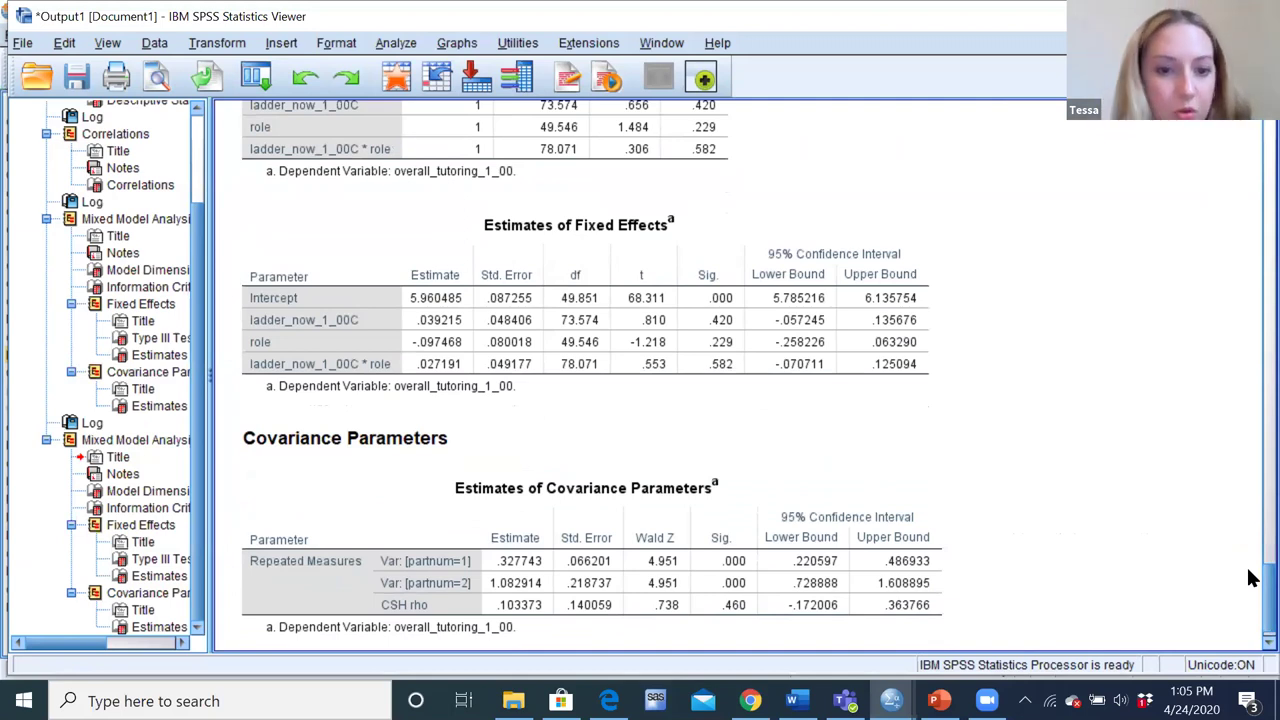
left_click(714, 430)
left_click(638, 552)
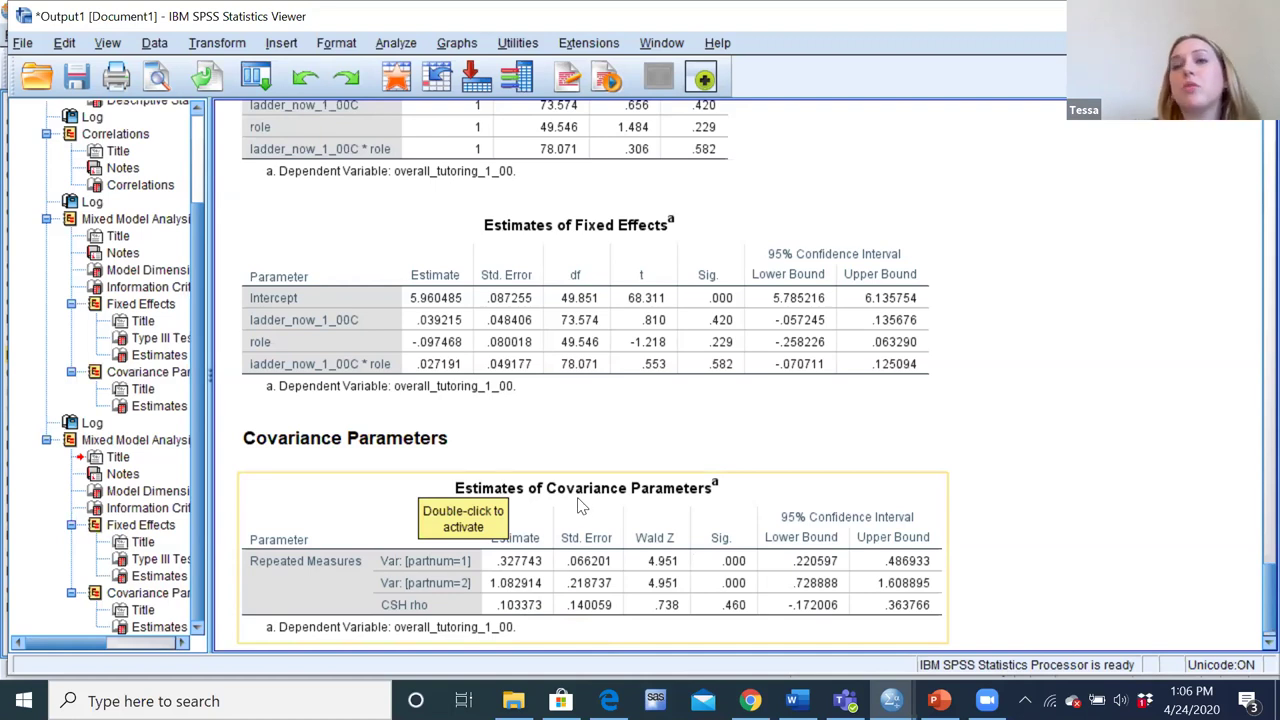
left_click(447, 437)
left_click(342, 481)
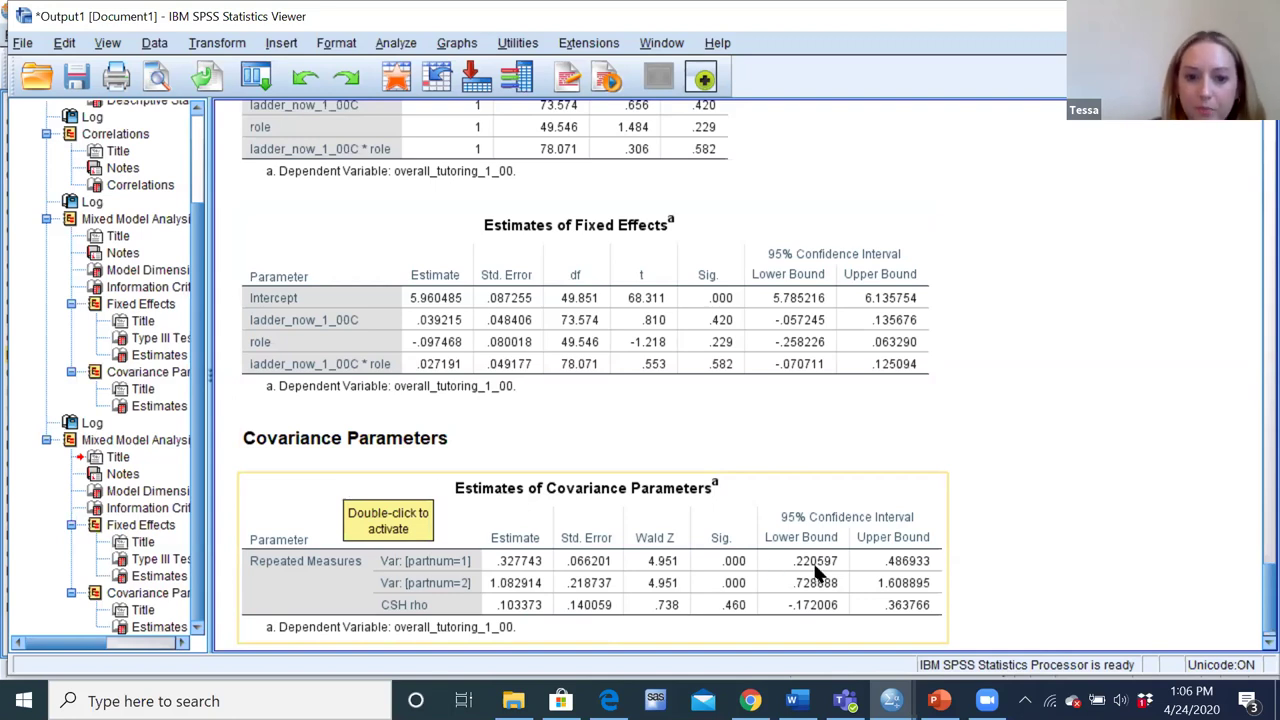
left_click(1000, 492)
left_click(962, 434)
left_click(950, 605)
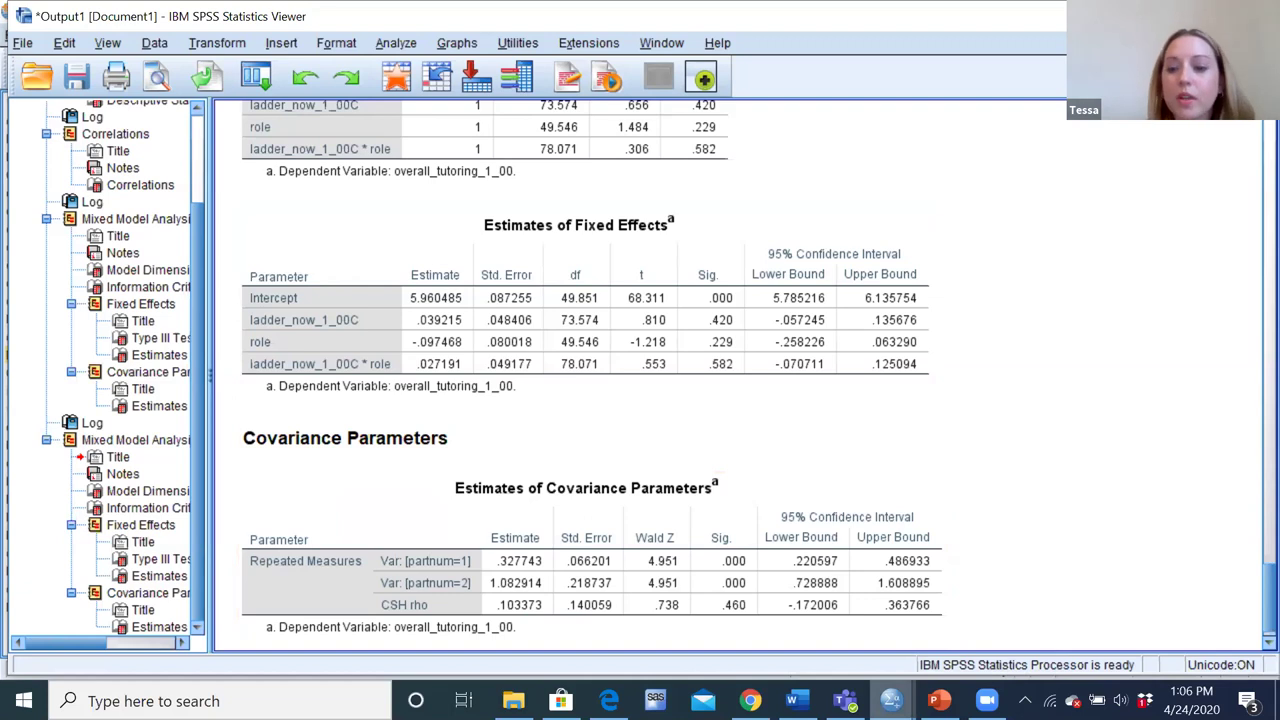
Step: Return to the syntax and read the notes comparing indistinguishable and distinguishable model fit, down to line 48
mouse_move(891, 700)
left_click(1115, 597)
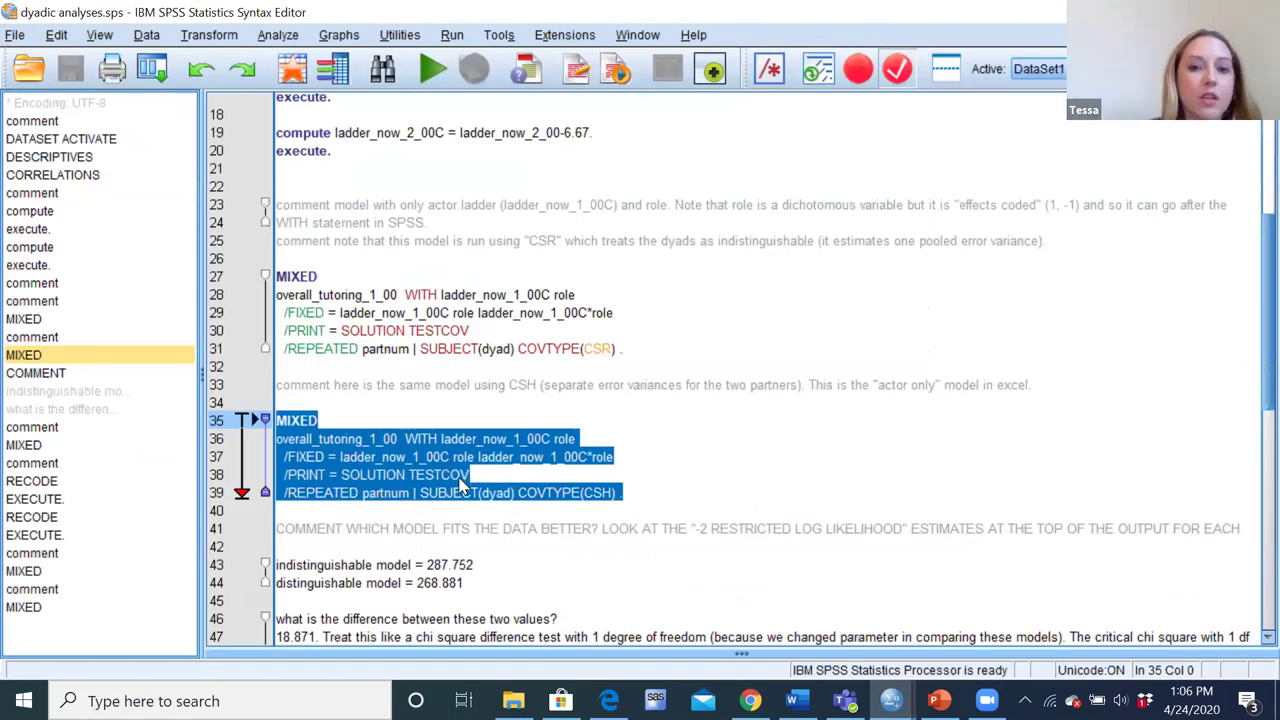
left_click(438, 550)
key("Down")
key("Down")
key("Down")
key("Down")
key("Down")
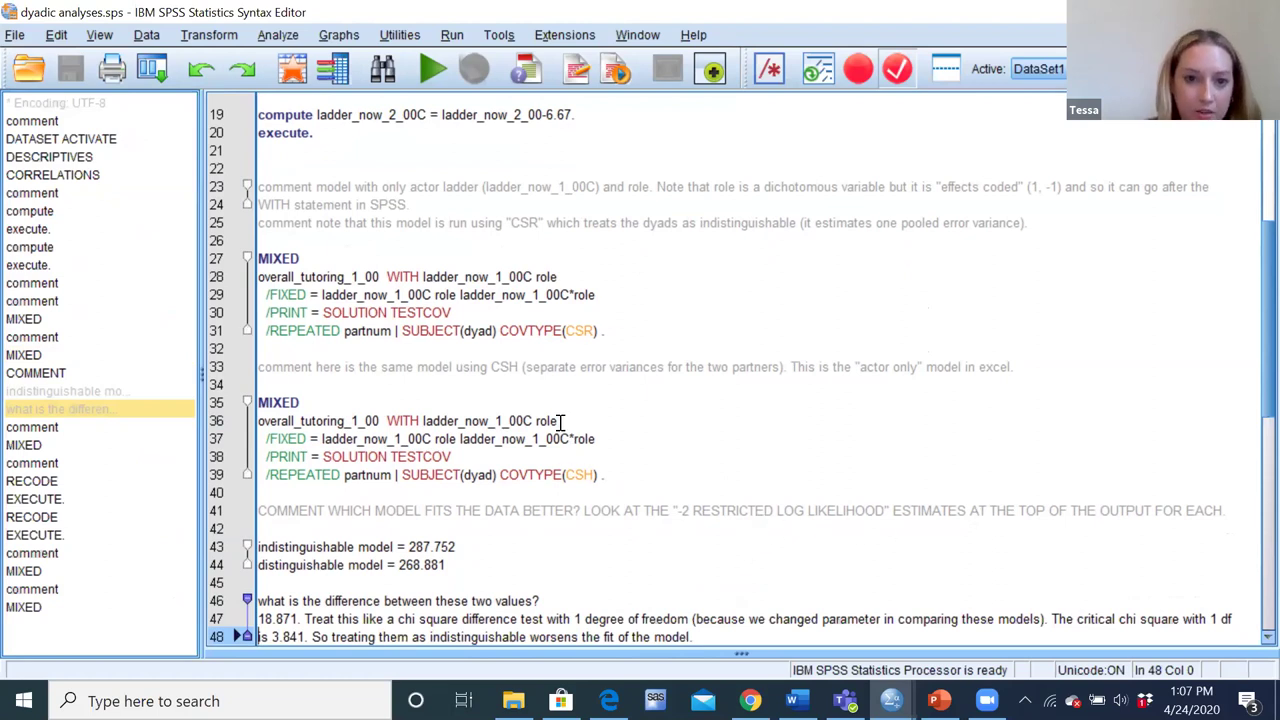
Step: Rerun the CSR MIXED model on lines 27 to 31 and check its -2 Restricted Log Likelihood in Information Criteria
left_click_drag(606, 331, 240, 258)
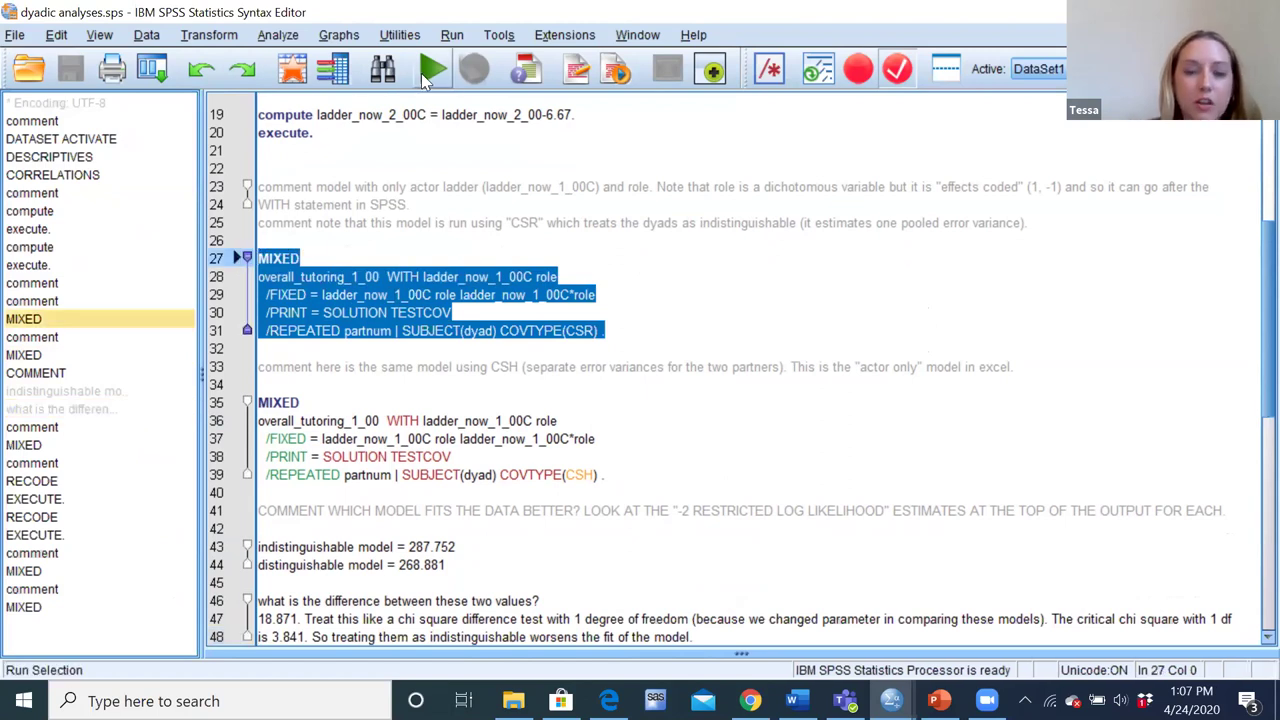
left_click(425, 70)
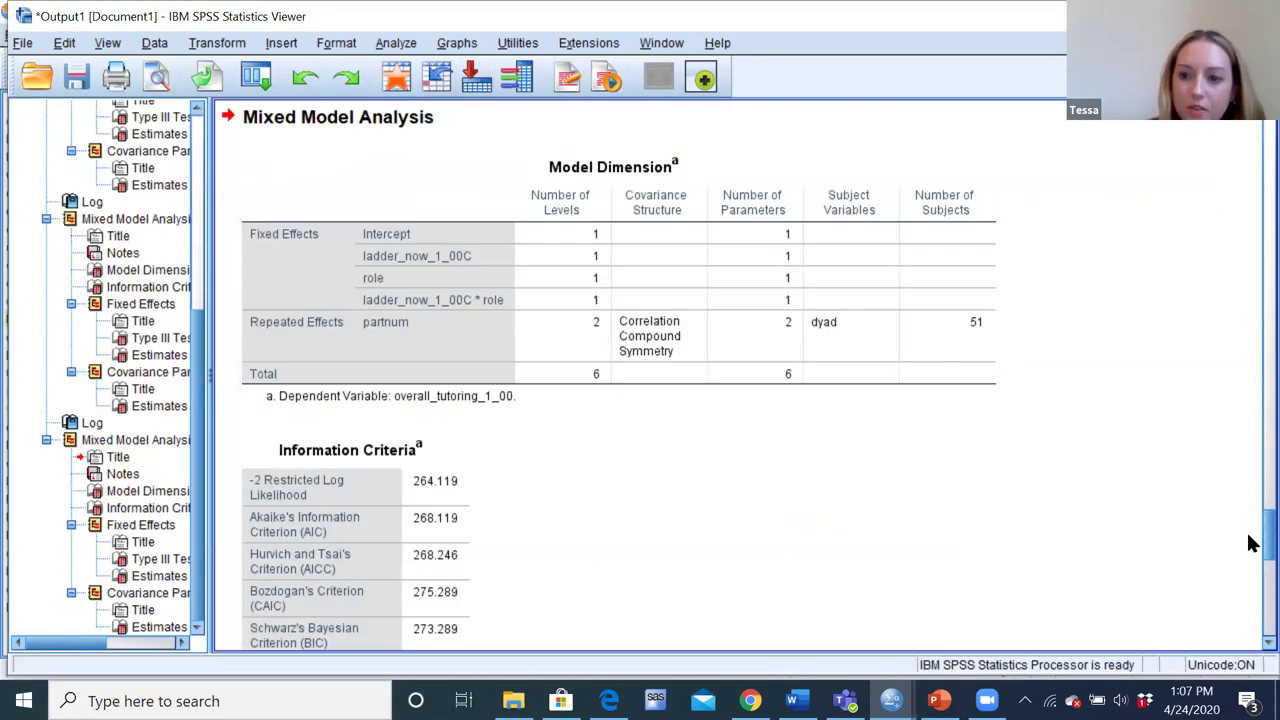
scroll(1250, 567, "down", 3)
scroll(1249, 575, "down", 4)
scroll(1249, 557, "up", 3)
left_click(388, 279)
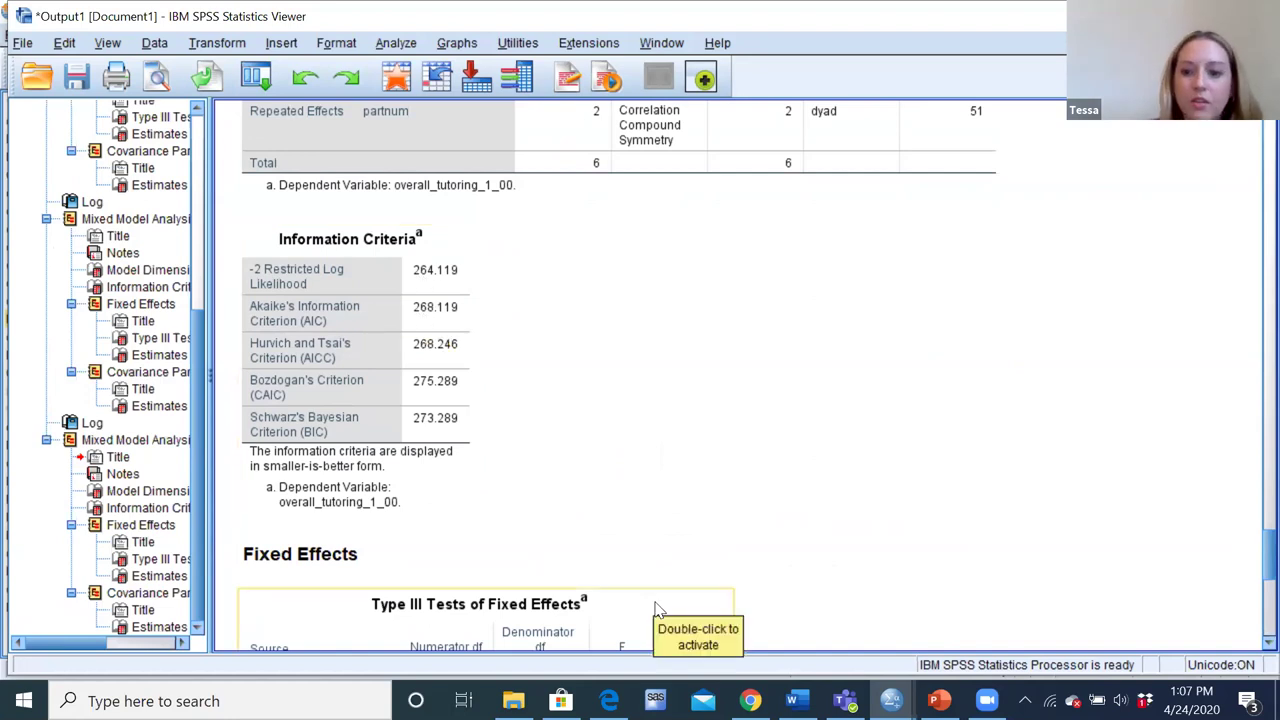
left_click(521, 264)
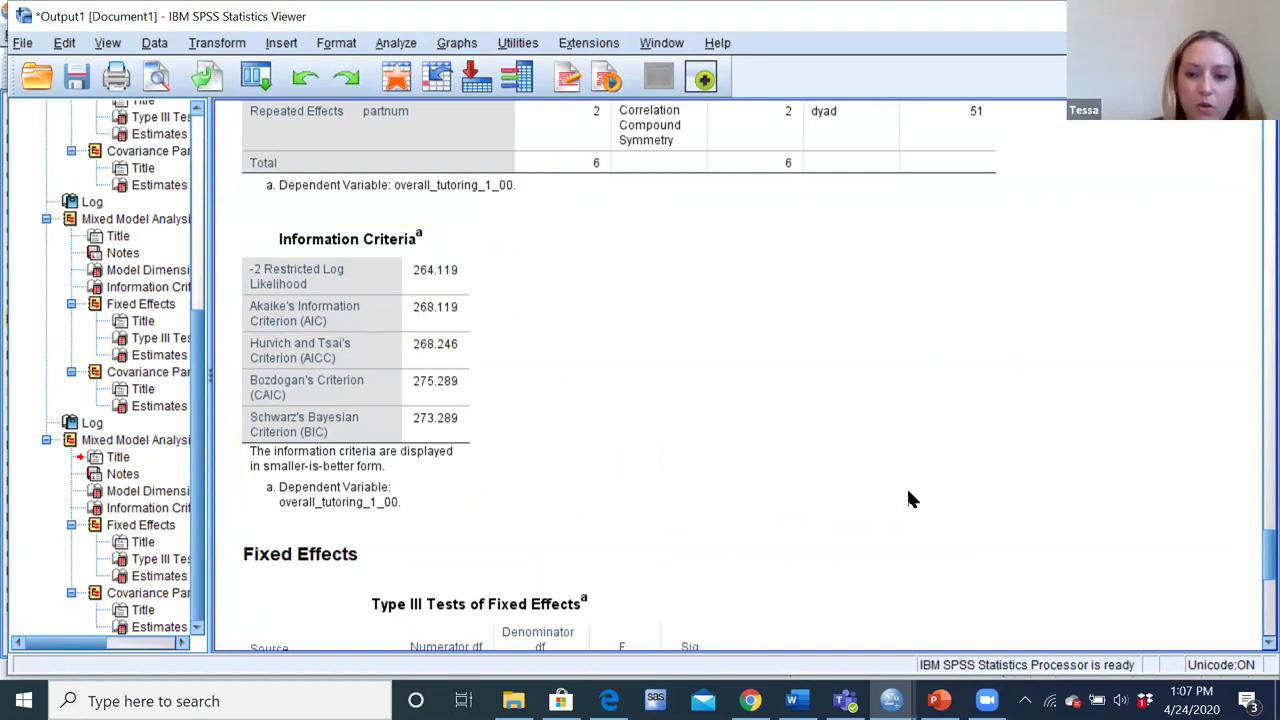
Step: Go back to the syntax and place the cursor in the distinguishable model's value on line 44
mouse_move(891, 701)
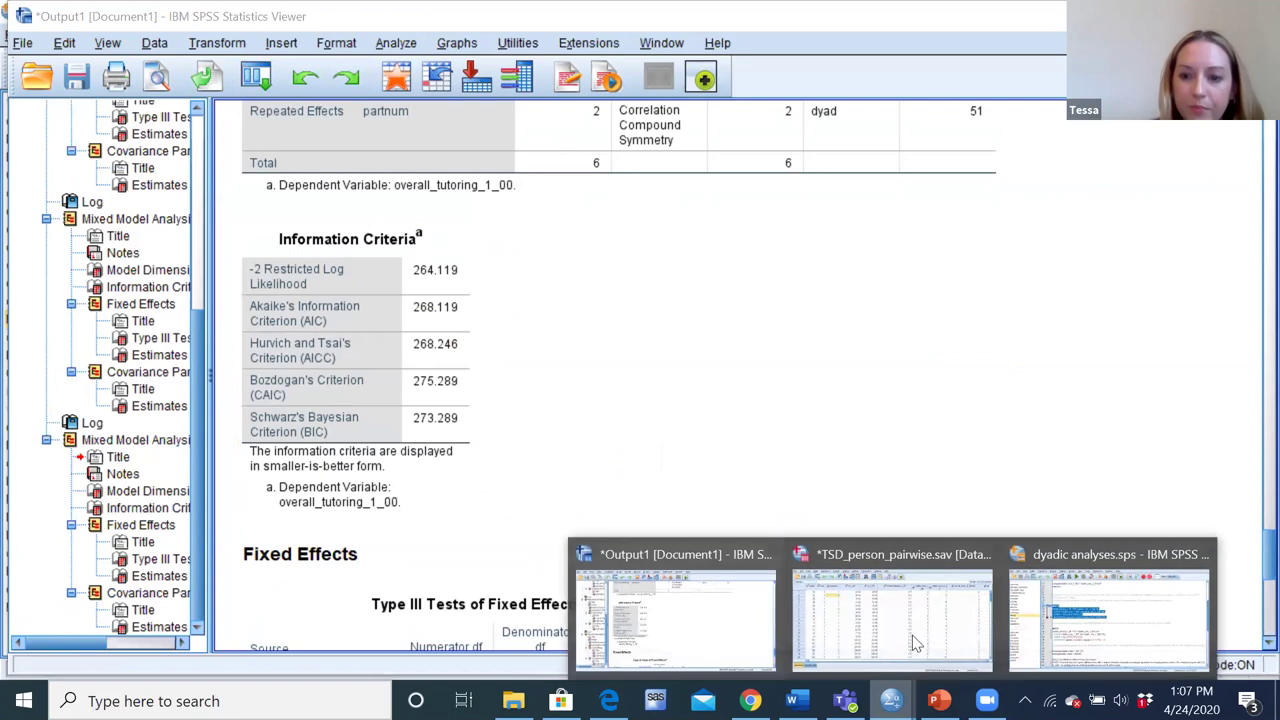
left_click(1070, 630)
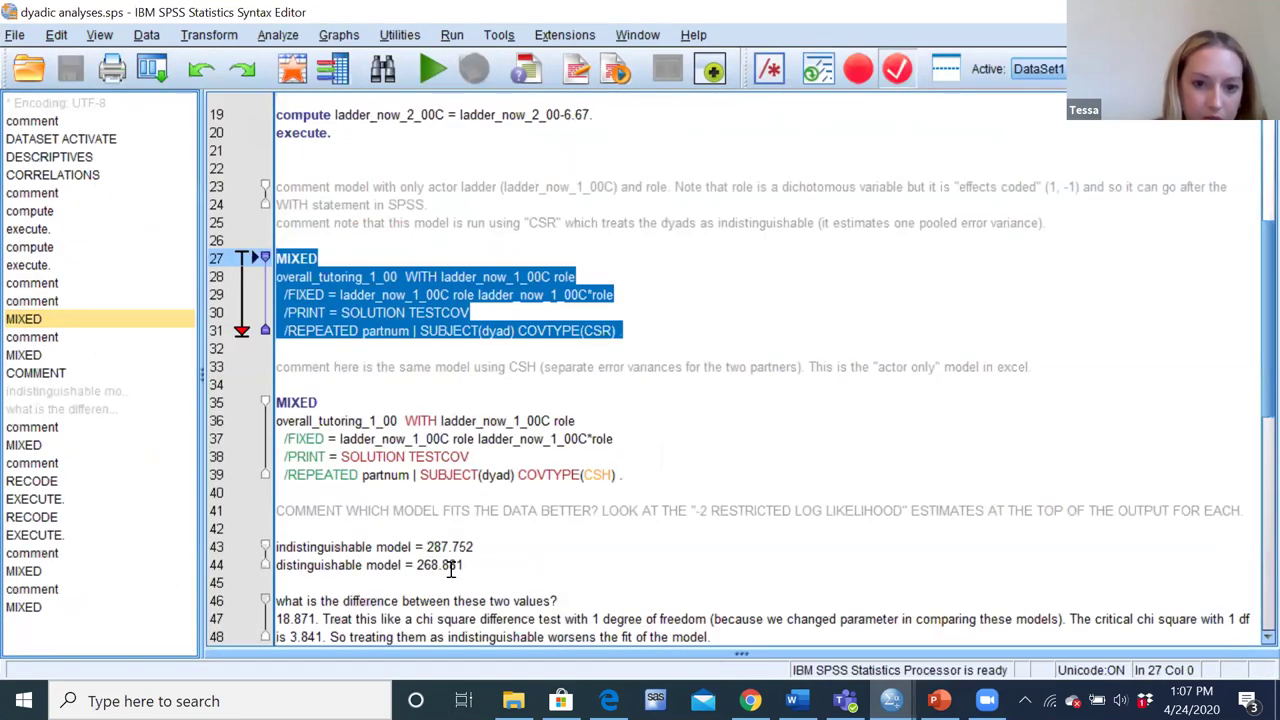
left_click(451, 567)
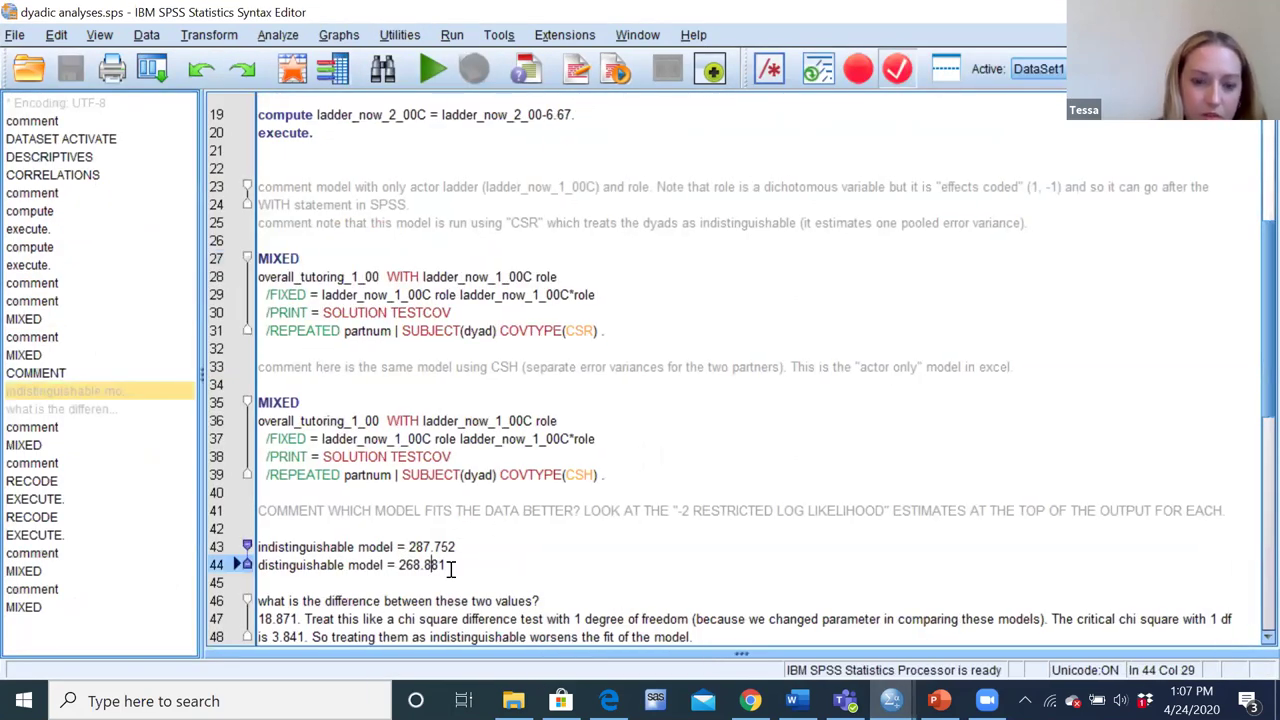
Step: Rerun the CSH MIXED model on lines 35 to 39 and compare its -2 Restricted Log Likelihood with the CSR model's
left_click_drag(634, 474, 256, 402)
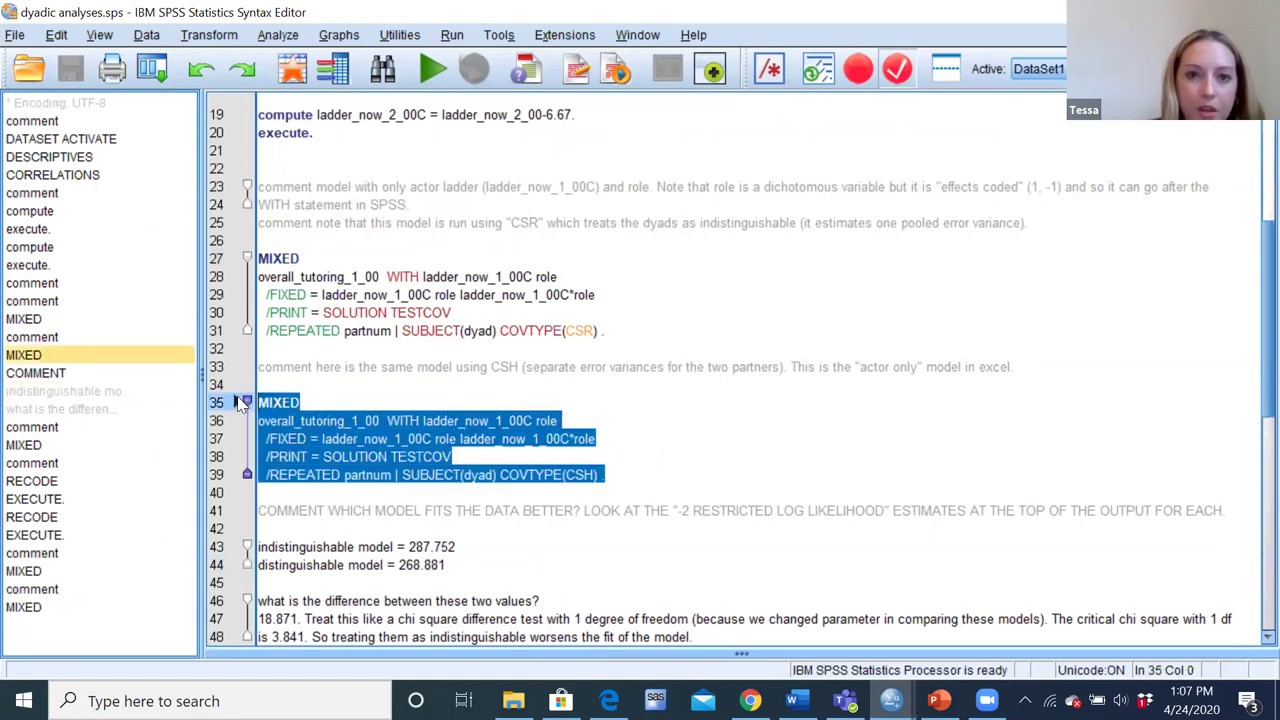
left_click(428, 72)
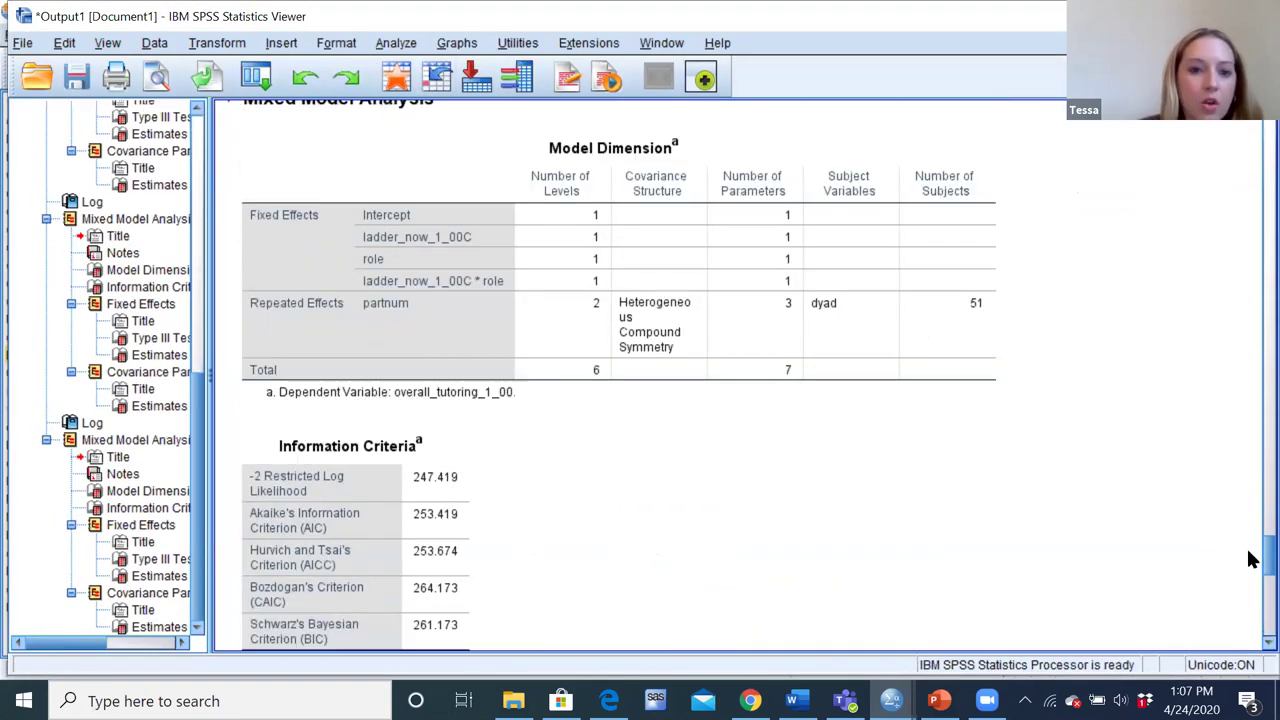
scroll(1252, 560, "down", 1)
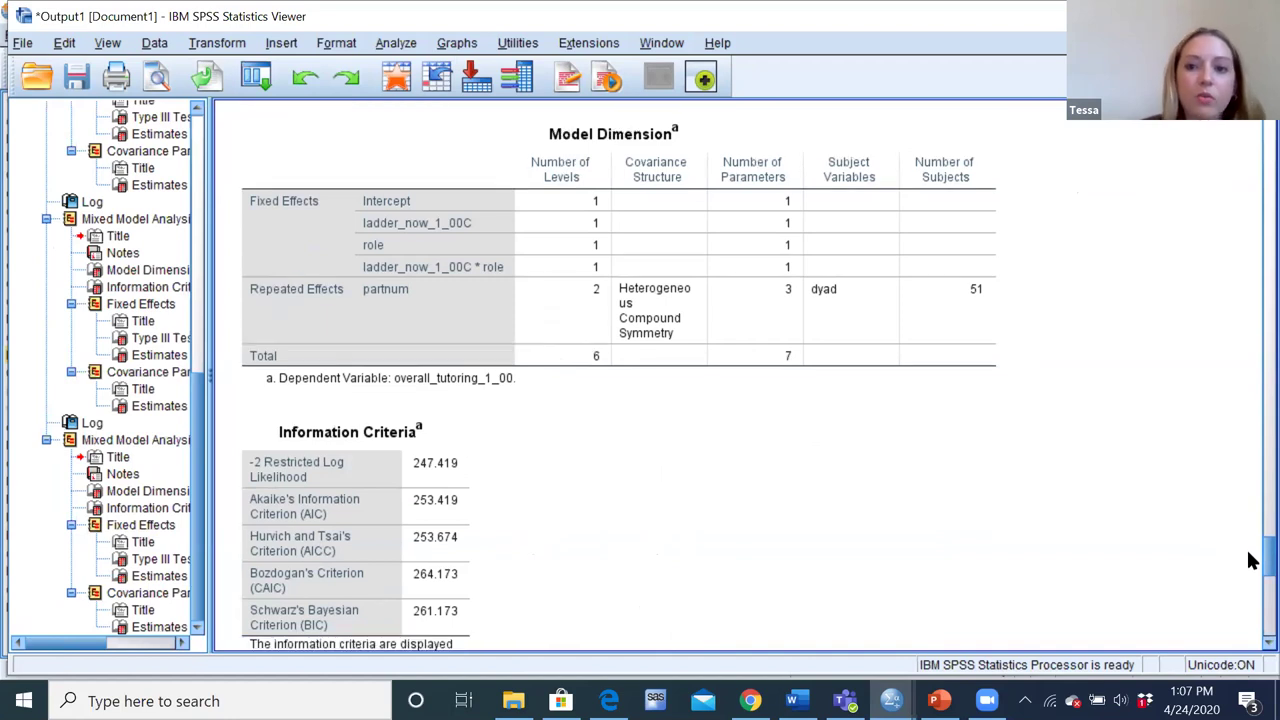
scroll(1252, 560, "down", 3)
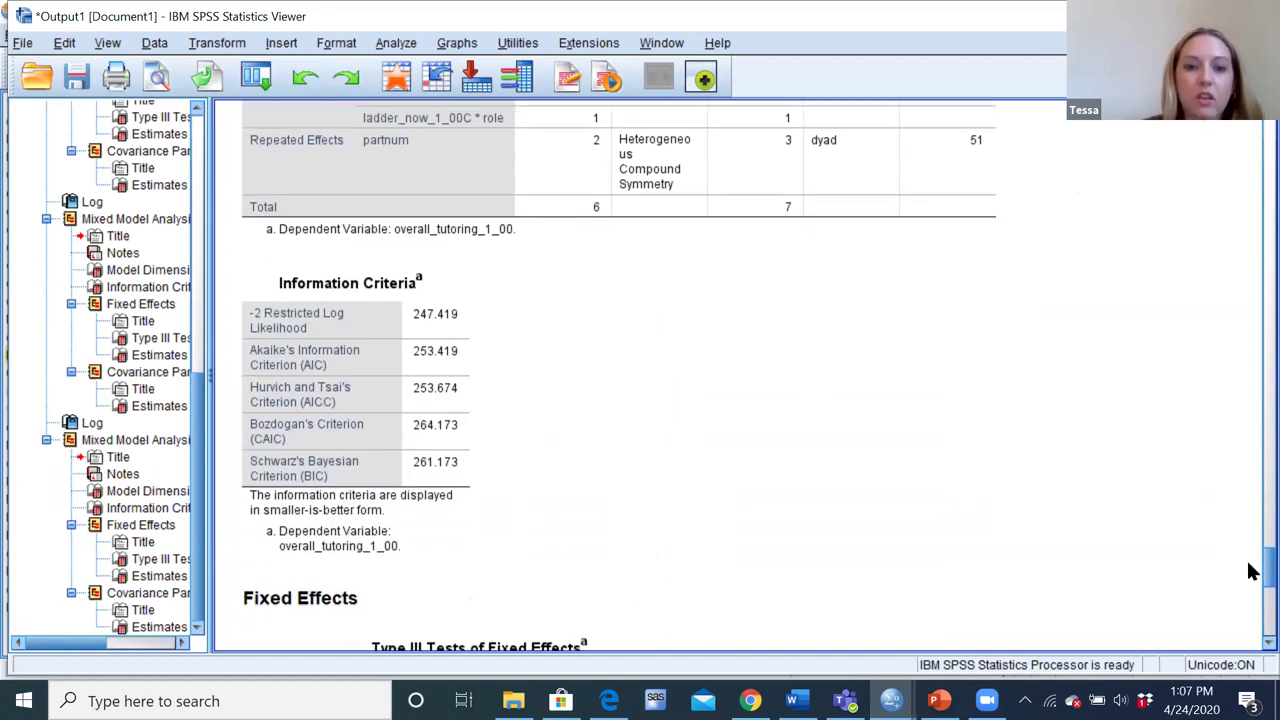
scroll(1252, 560, "up", 14)
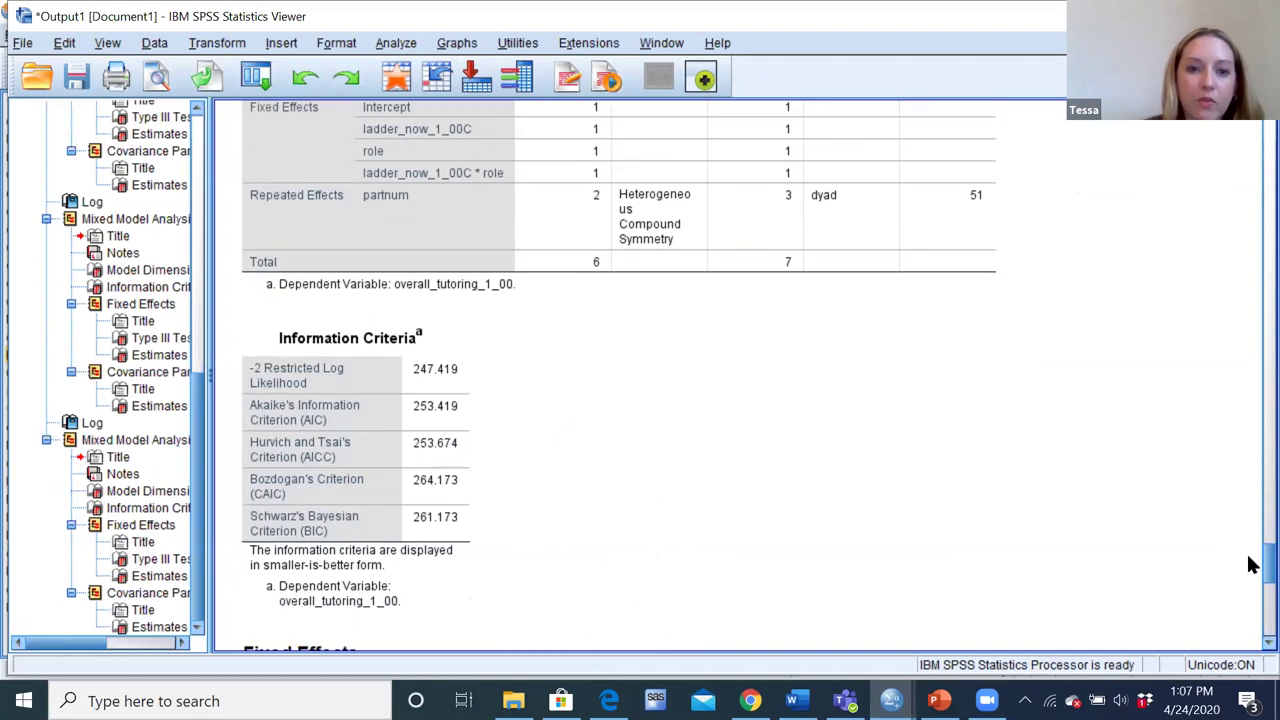
scroll(1248, 510, "up", 12)
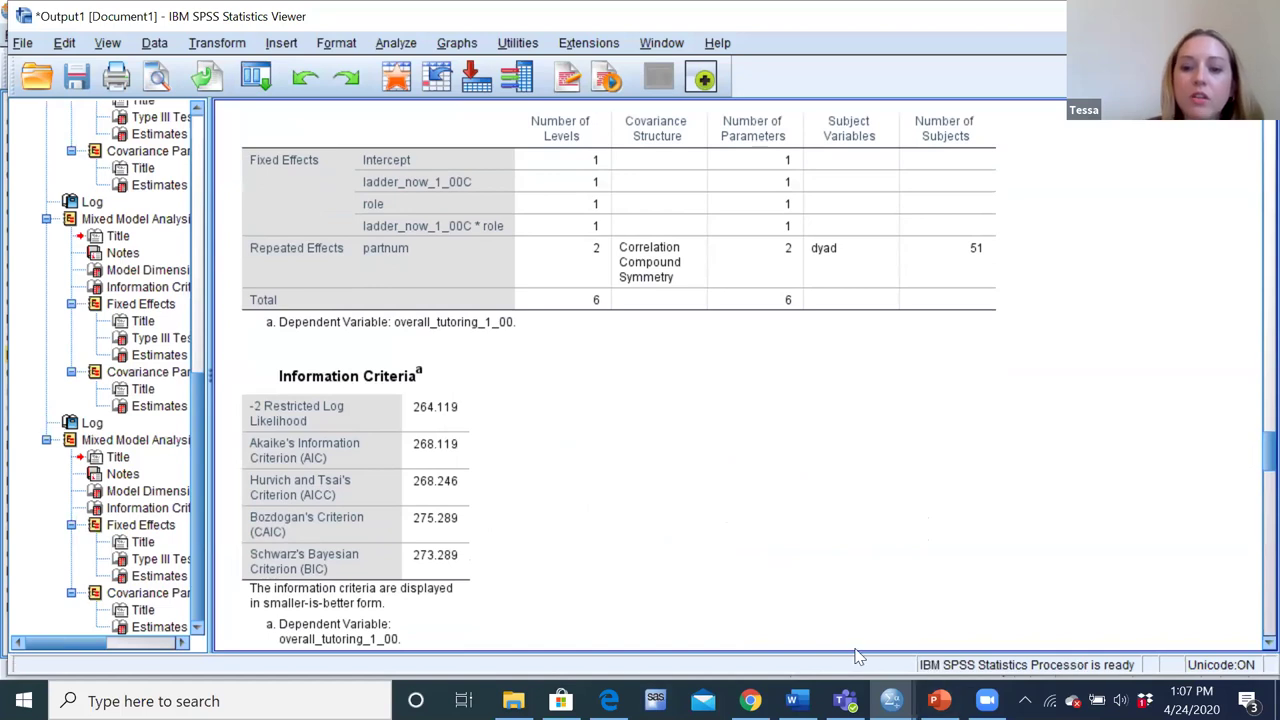
Step: Return to the syntax, look ahead to the partner ladder model on line 53, and place the cursor after the indistinguishable model's value on line 43
mouse_move(891, 700)
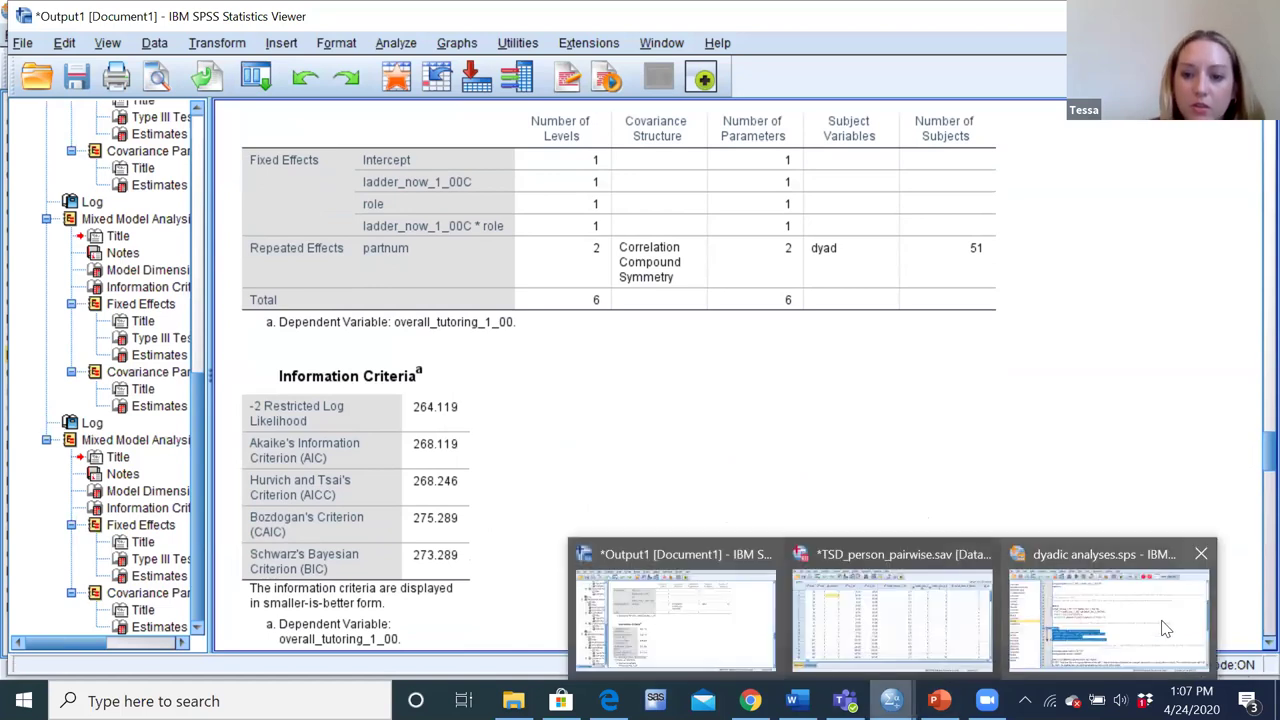
left_click(1100, 625)
left_click(494, 556)
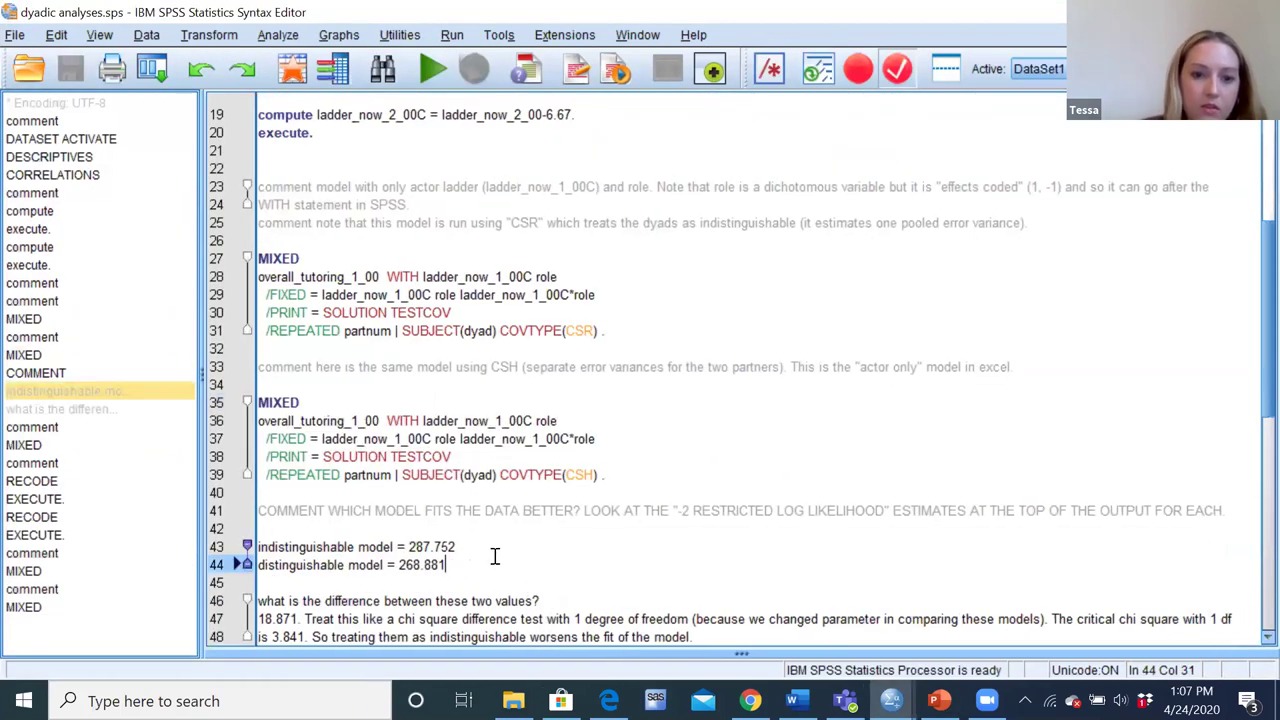
key("Down")
key("Down")
key("Down")
key("Down")
key("Down")
key("Down")
key("Down")
key("Down")
key("Down")
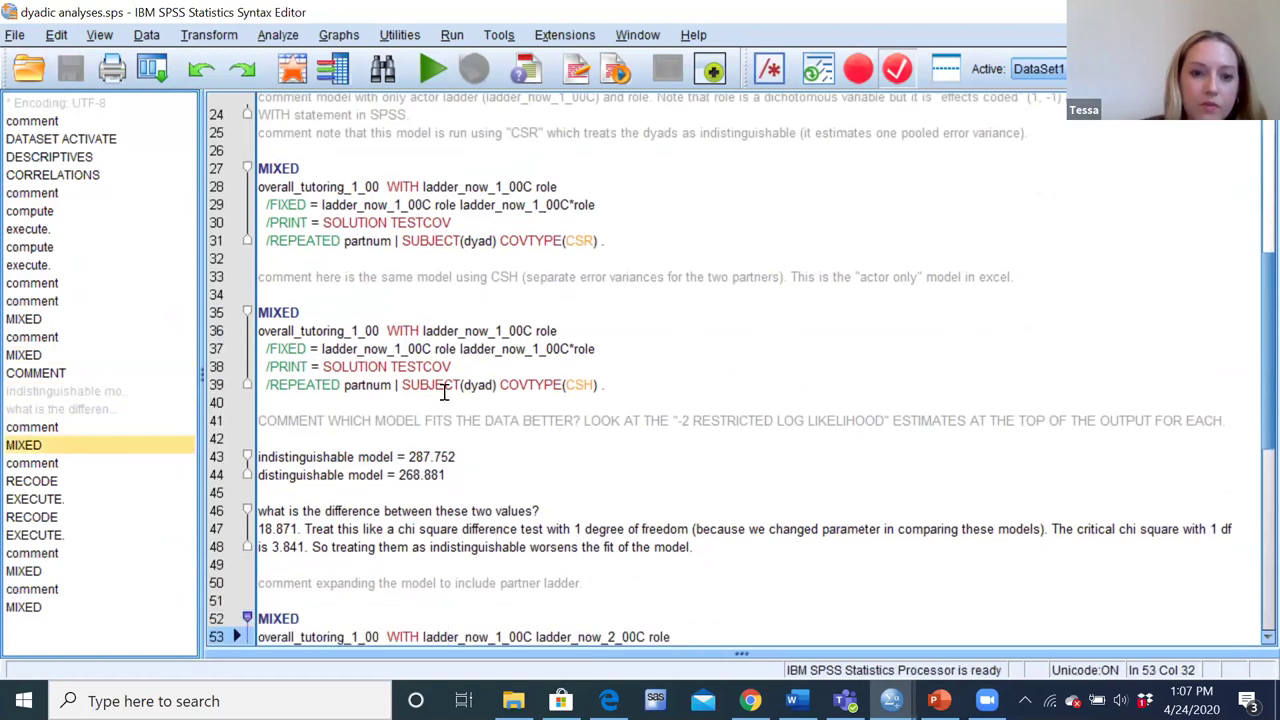
left_click(463, 457)
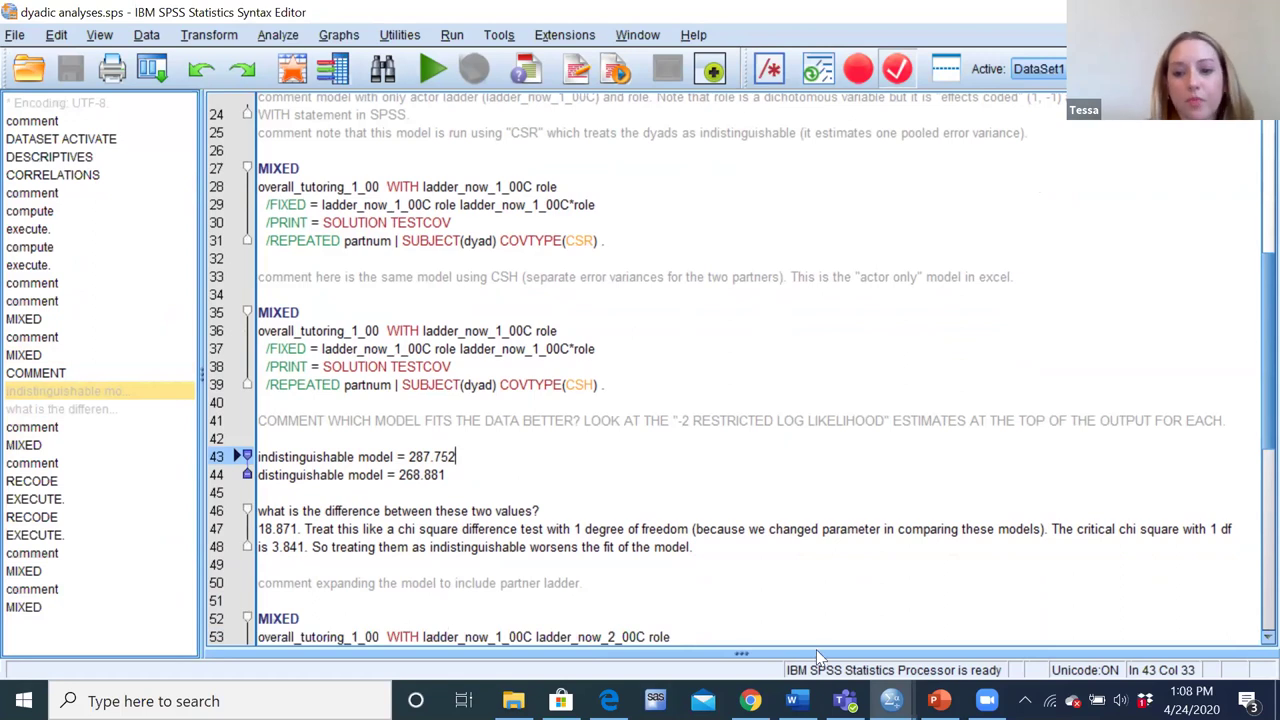
Step: Review the earlier CSH model's Information Criteria, Estimates of Fixed Effects and Estimates of Covariance Parameters in the output
mouse_move(891, 701)
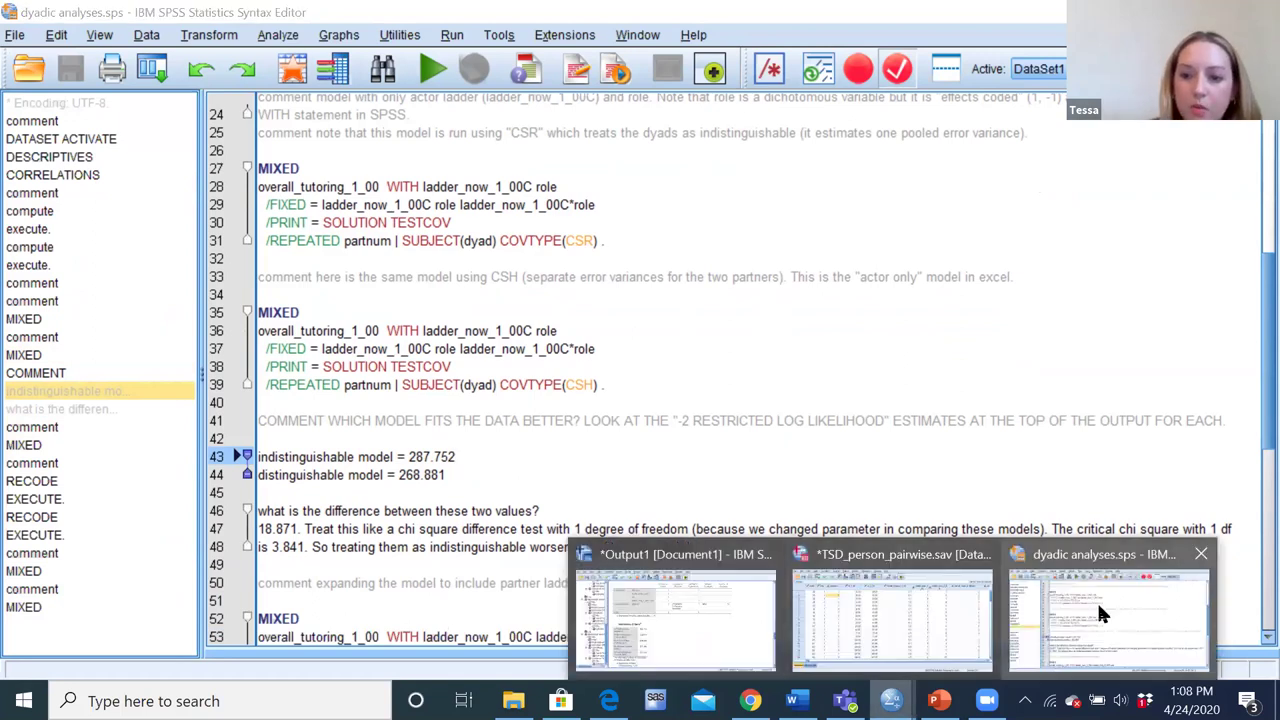
left_click(697, 585)
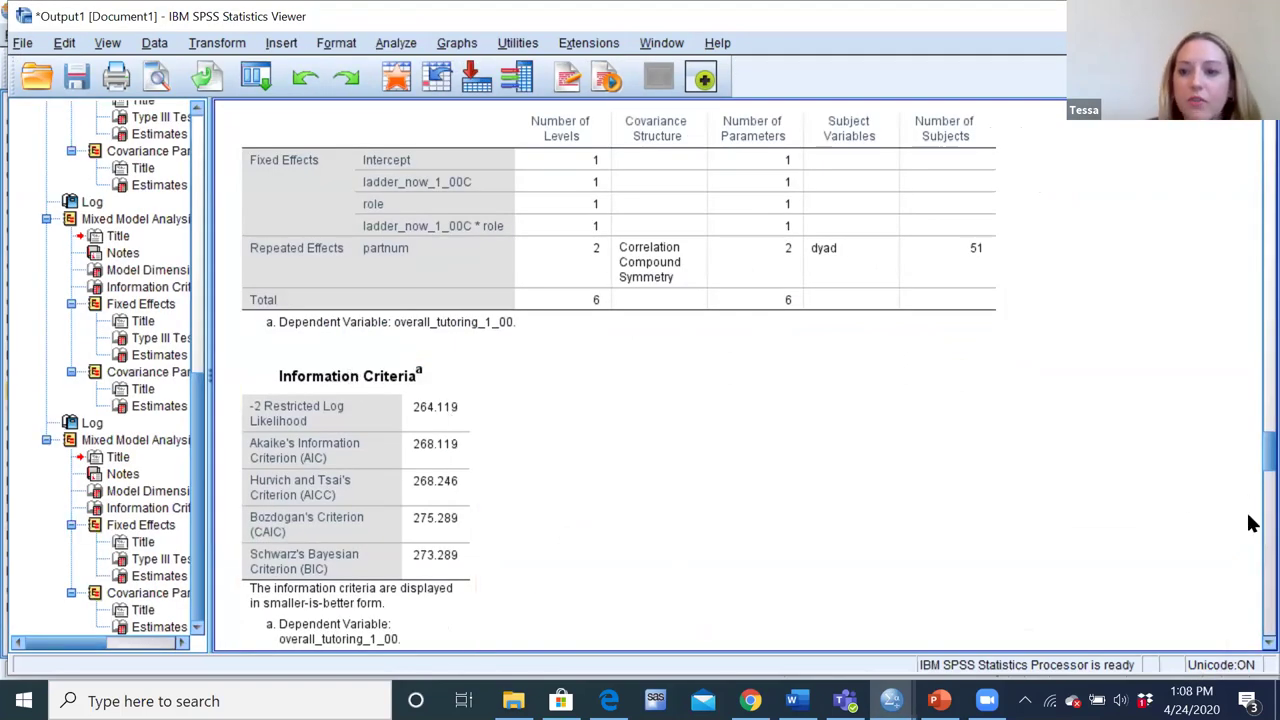
scroll(1250, 430, "up", 5)
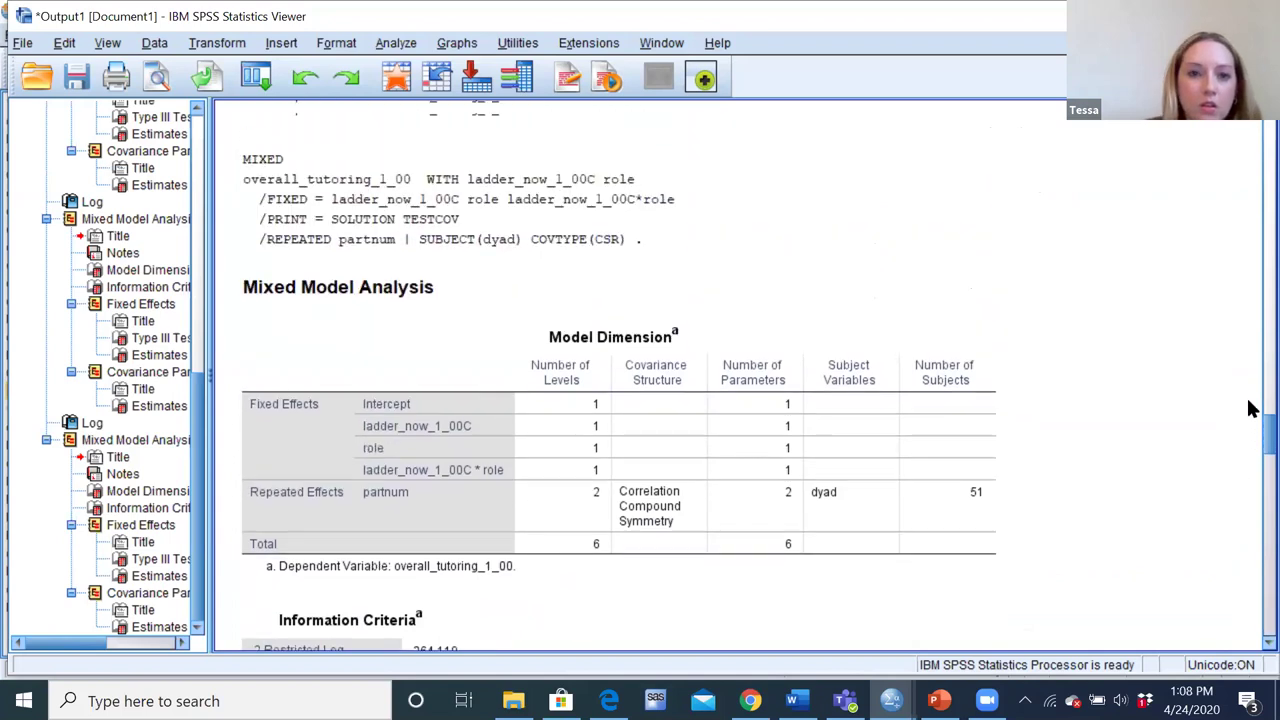
scroll(1250, 408, "up", 15)
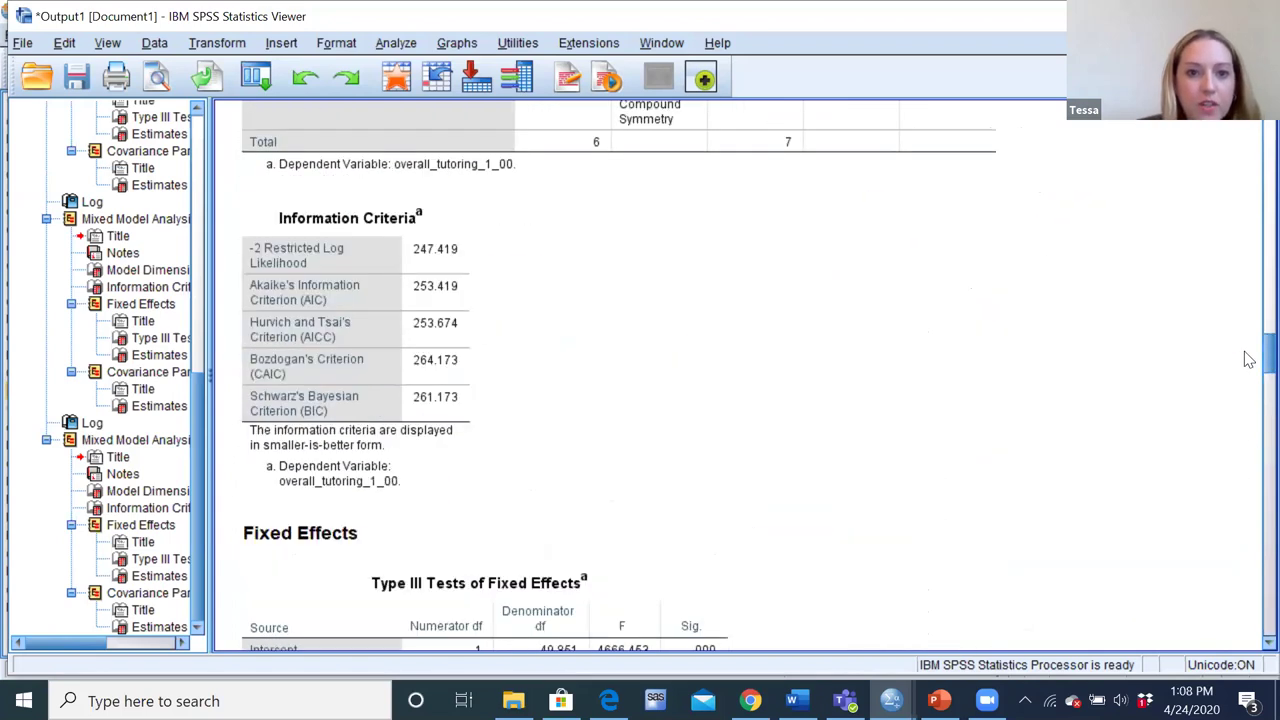
scroll(1248, 360, "down", 1)
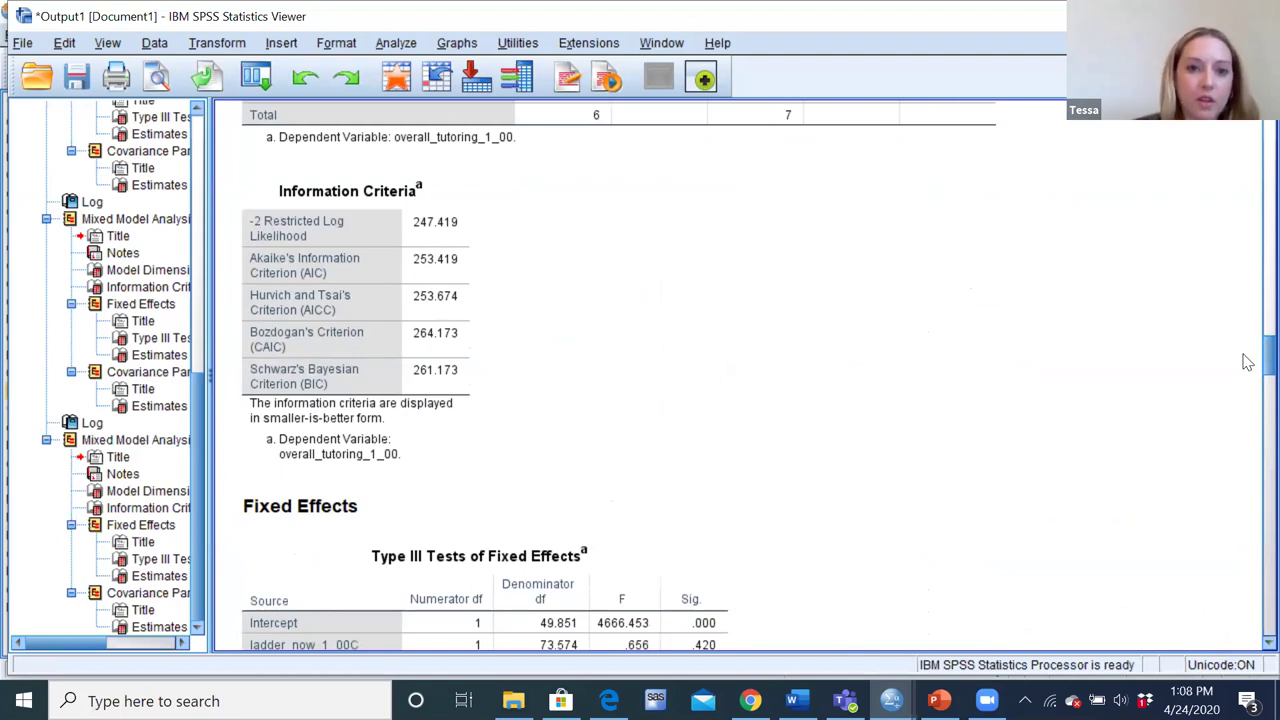
scroll(1248, 362, "down", 1)
scroll(1248, 362, "down", 20)
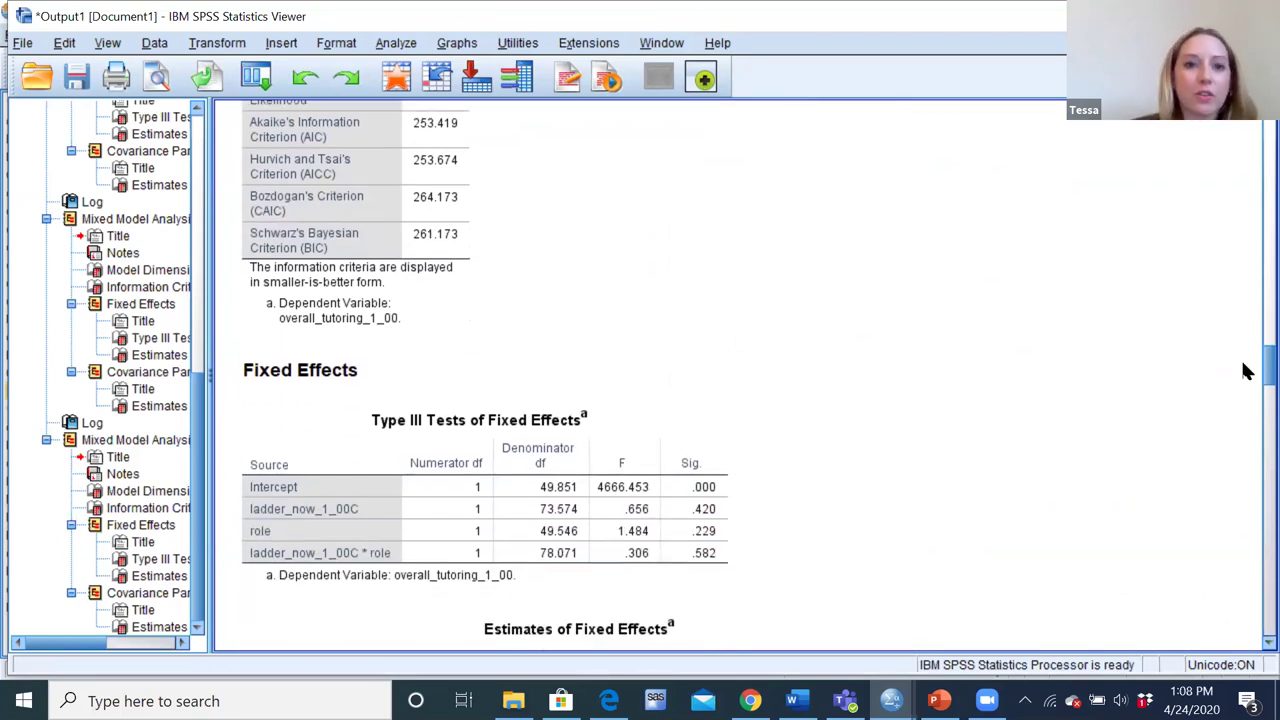
scroll(1248, 420, "down", 10)
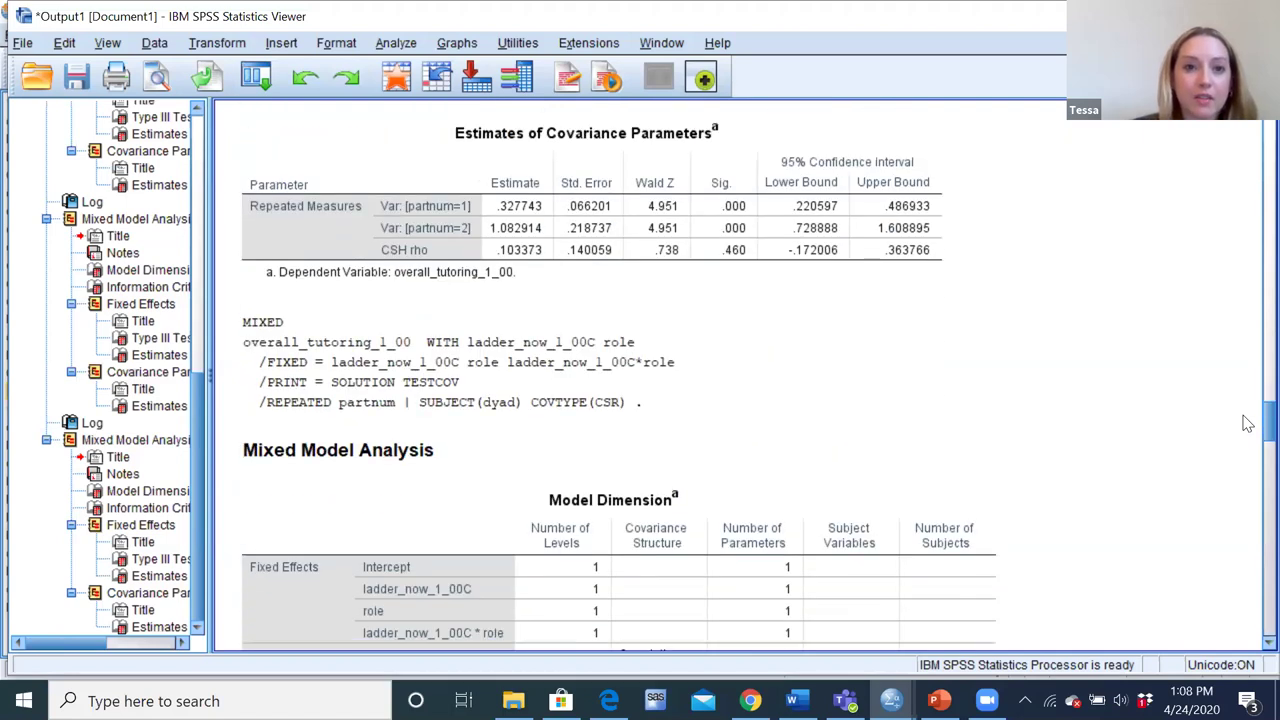
scroll(1248, 410, "up", 10)
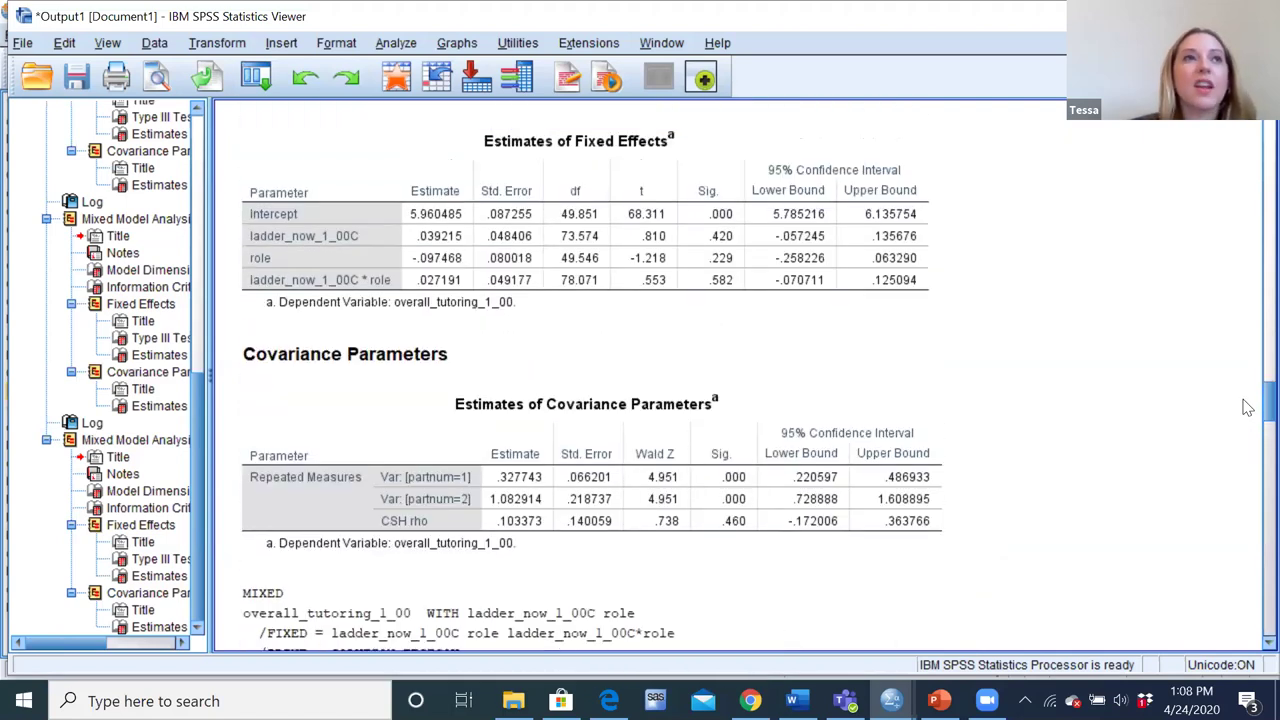
scroll(1245, 407, "down", 1)
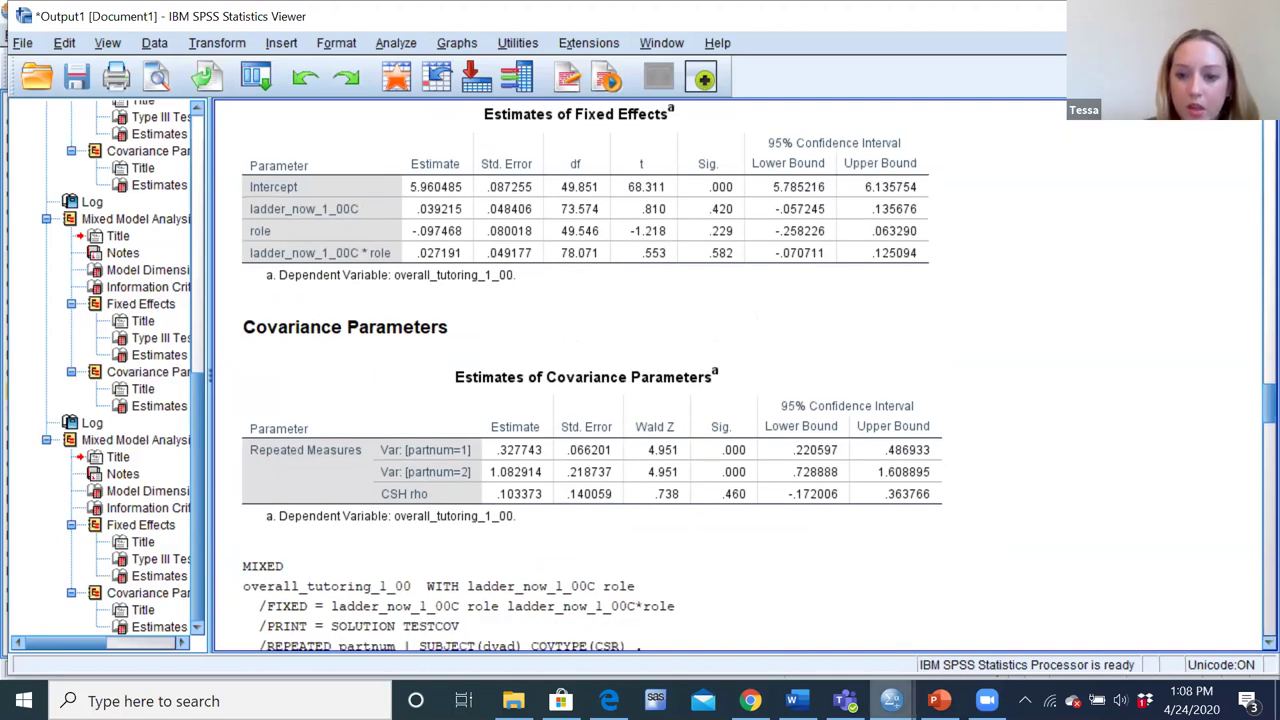
Step: Go back to the syntax notes and highlight the critical chi-square value at the start of line 48
mouse_move(891, 701)
left_click(1129, 594)
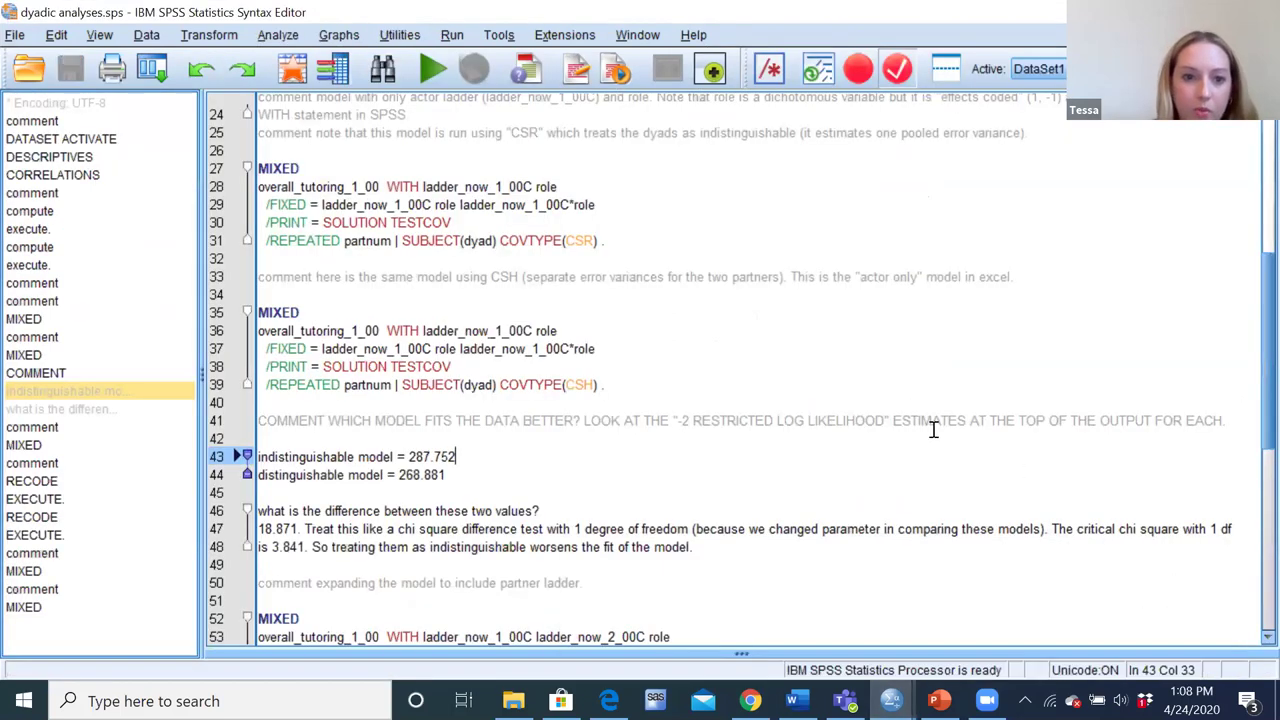
left_click_drag(308, 547, 245, 547)
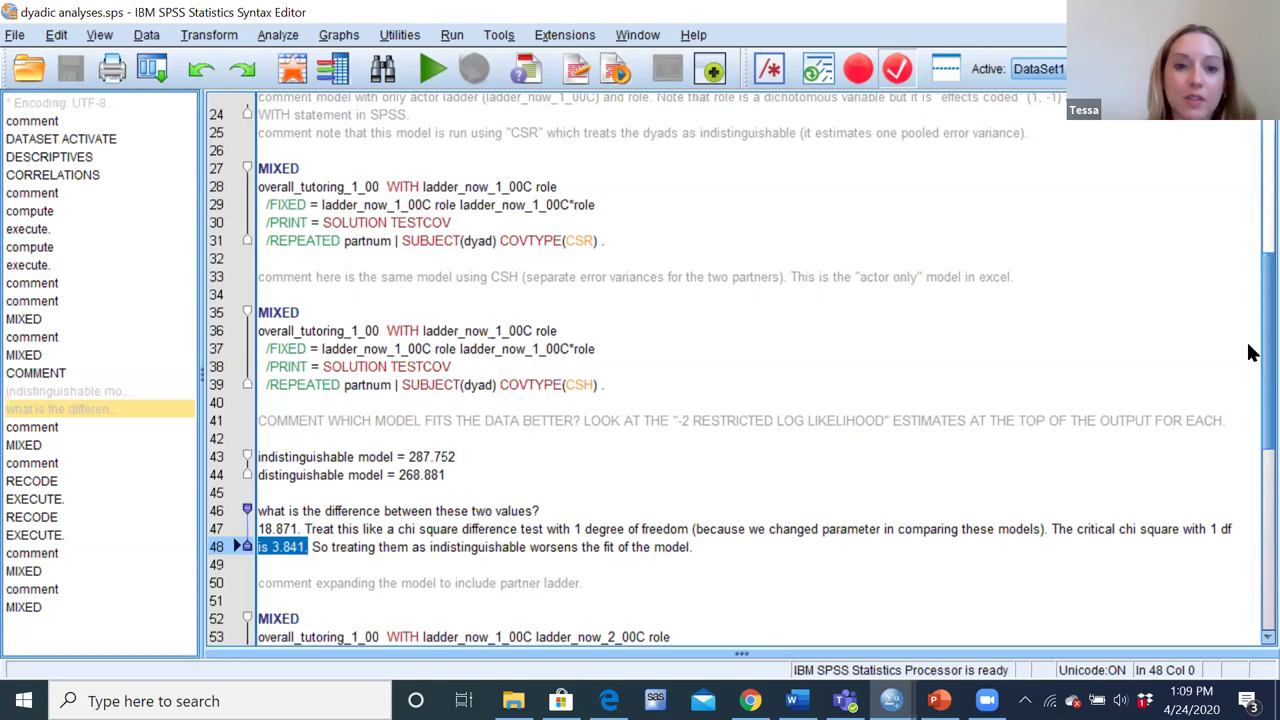
Step: Switch to the dyad_workshop_April_lab_meeting presentation in PowerPoint and start the slide show from the Actor-Partner Interdependence Model slide
left_click_drag(1250, 352, 1250, 476)
mouse_move(880, 695)
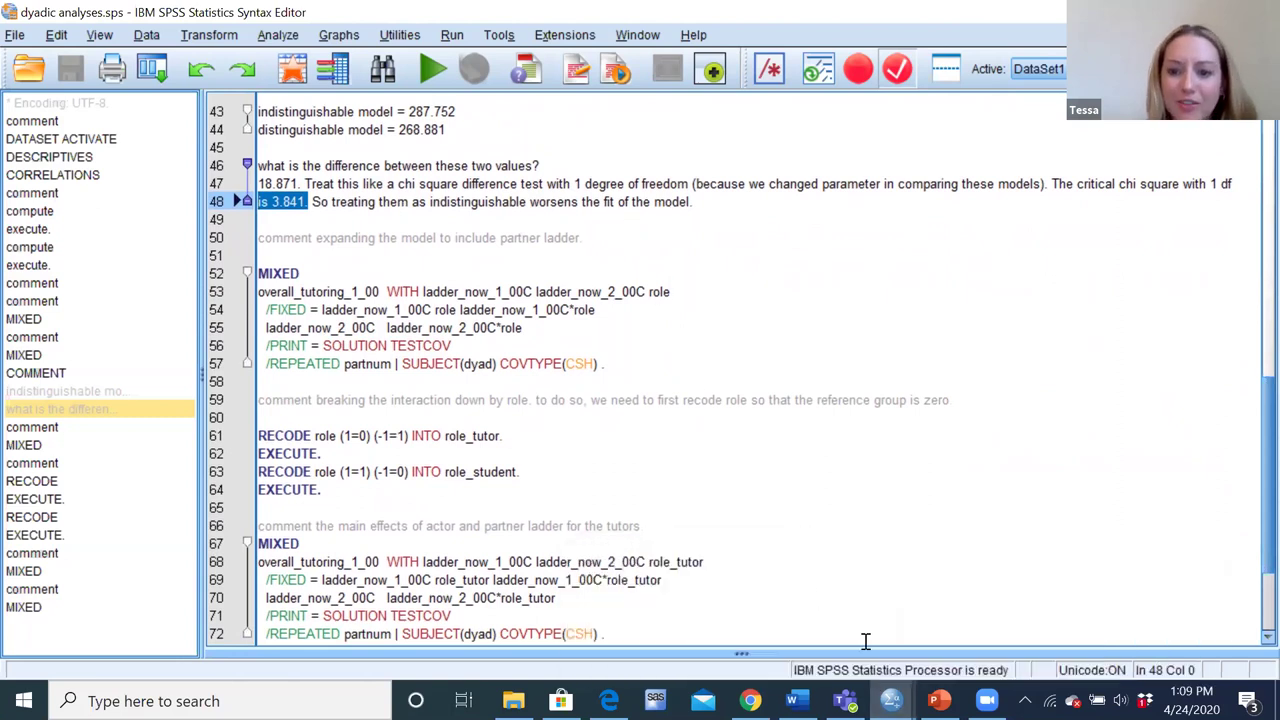
mouse_move(938, 700)
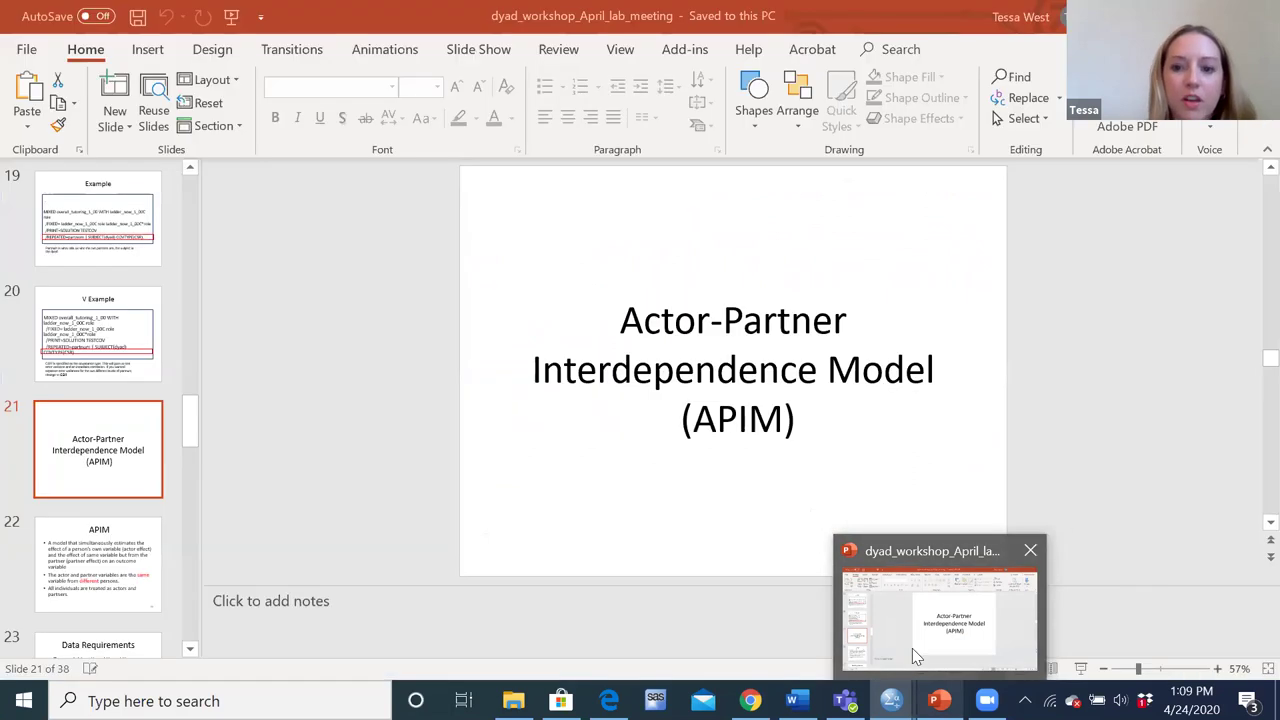
left_click(912, 653)
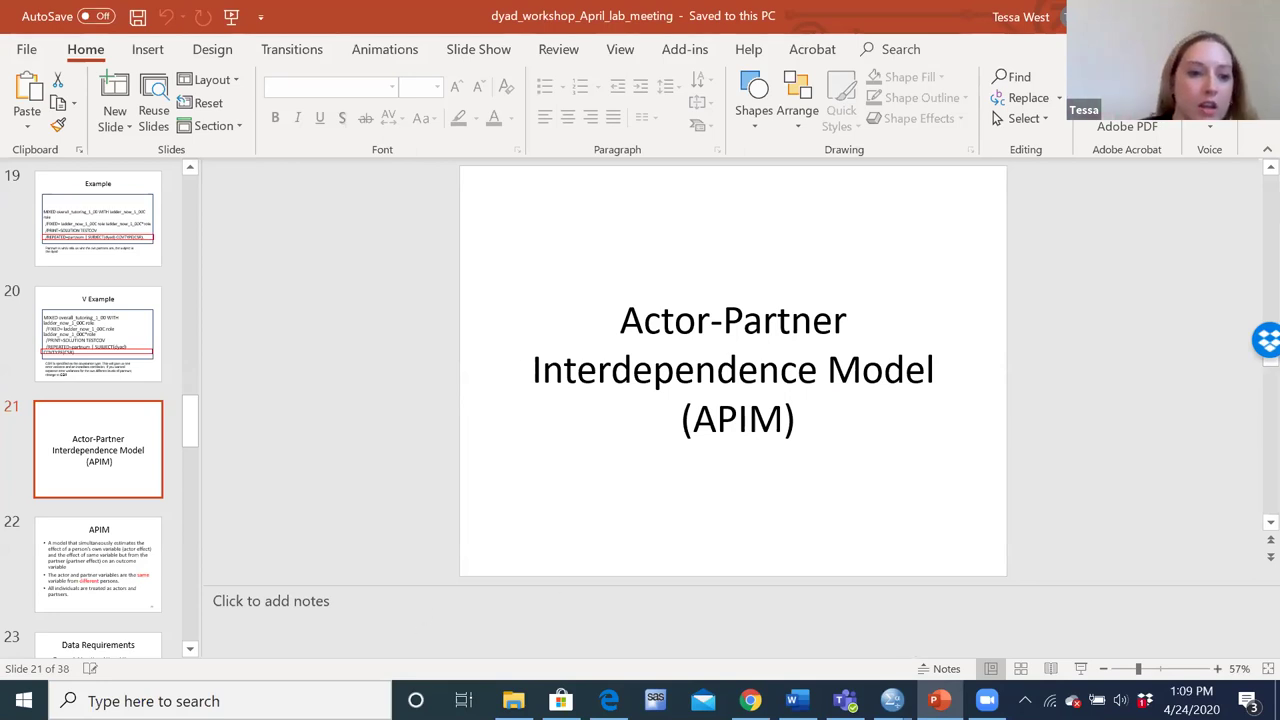
left_click(1080, 668)
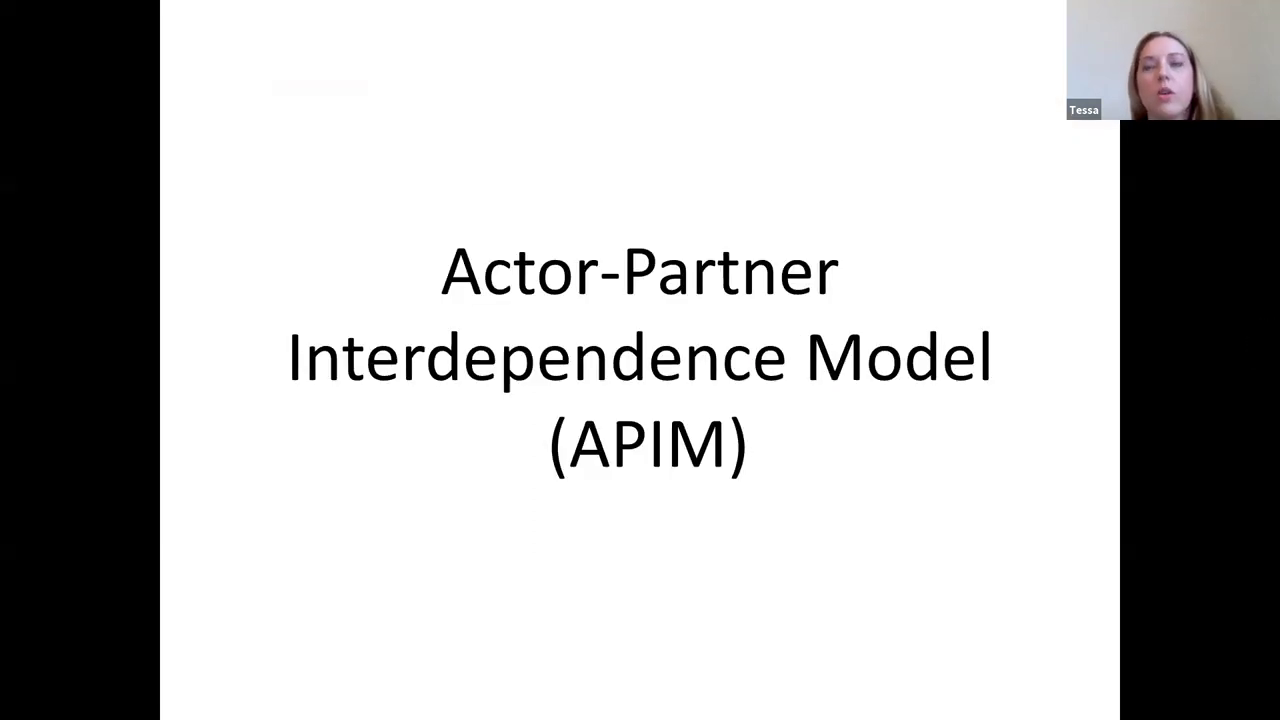
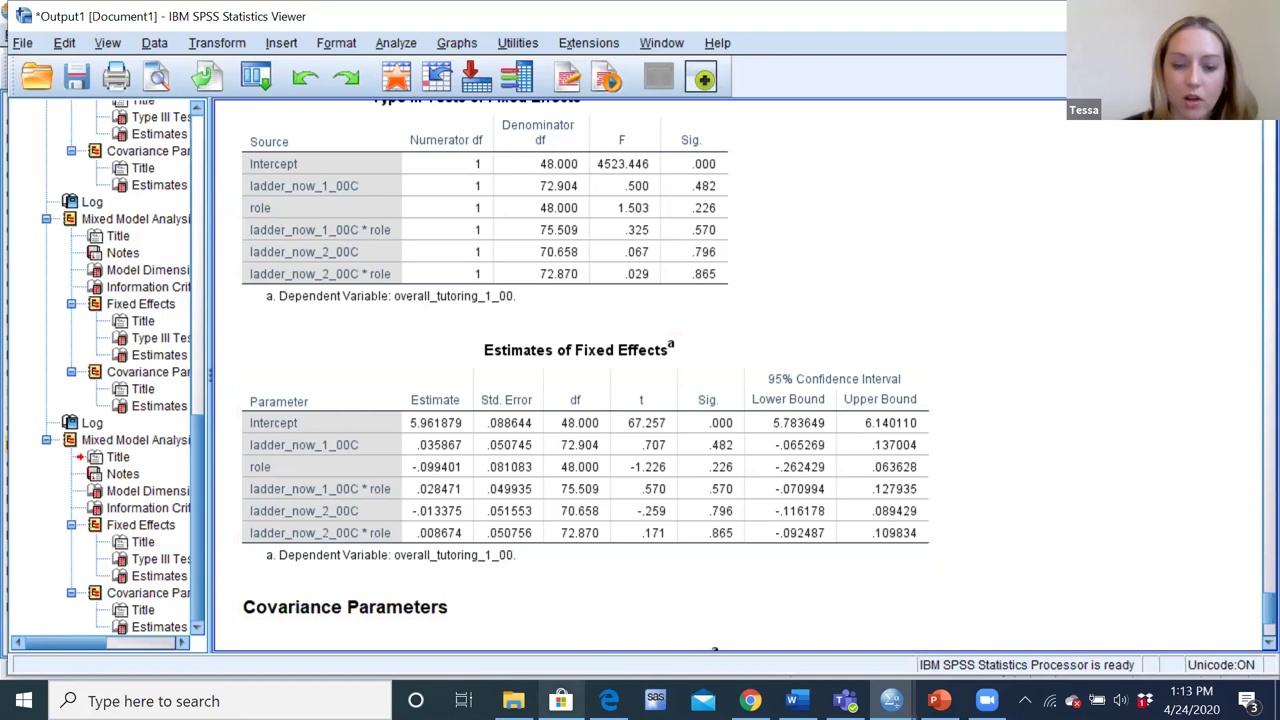
Step: Open the workbook "effects of actor and partner ladder" from the tessa excel graphs folder and show the "actor and partner model--actor" sheet
mouse_move(513, 701)
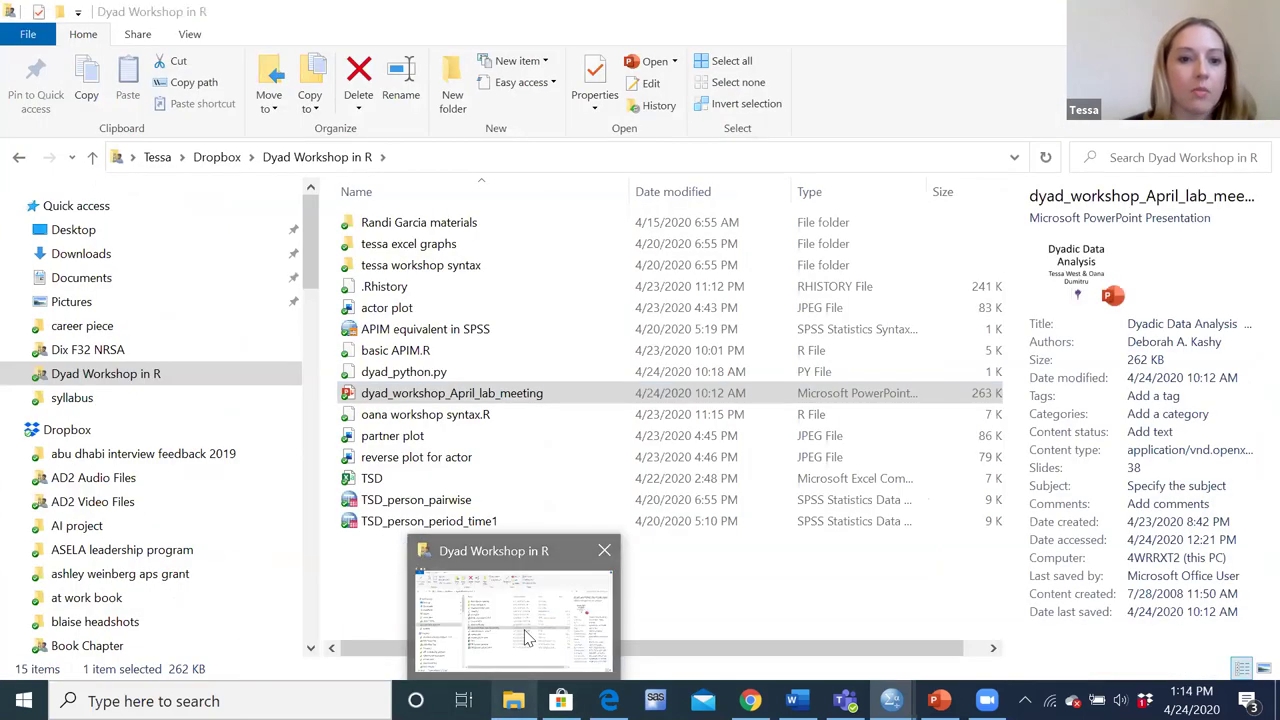
left_click(522, 645)
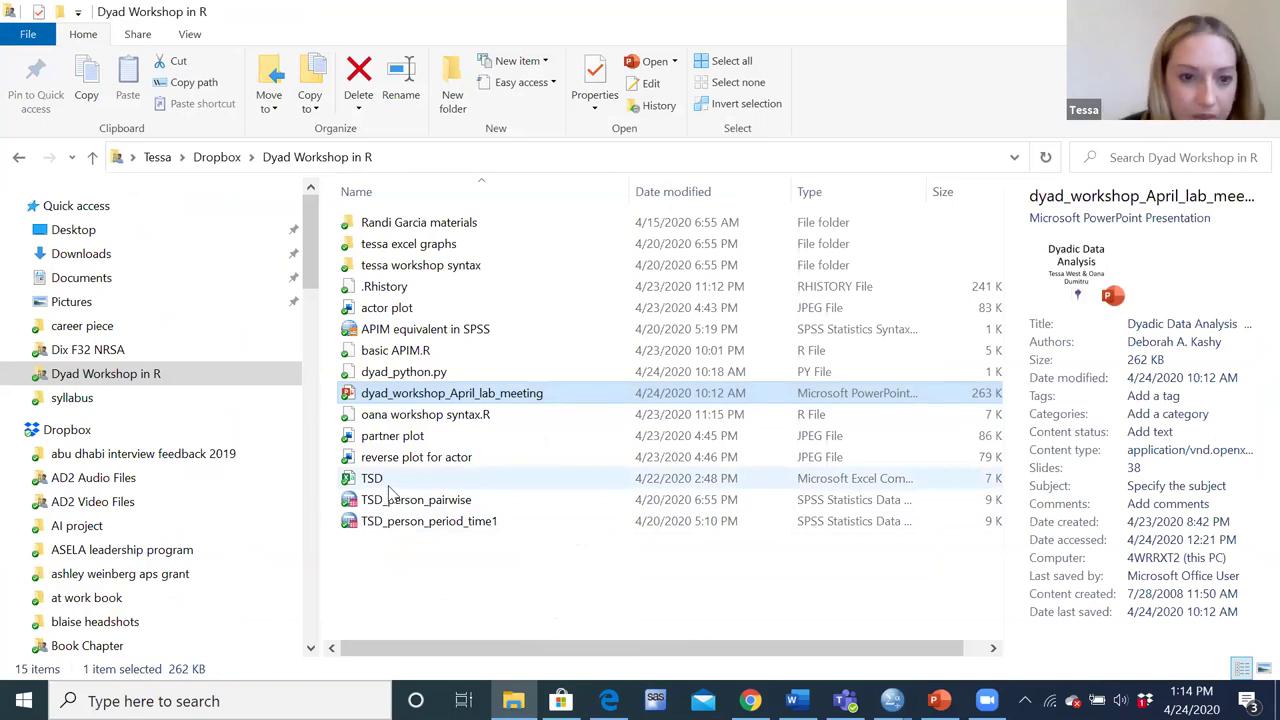
double_click(392, 244)
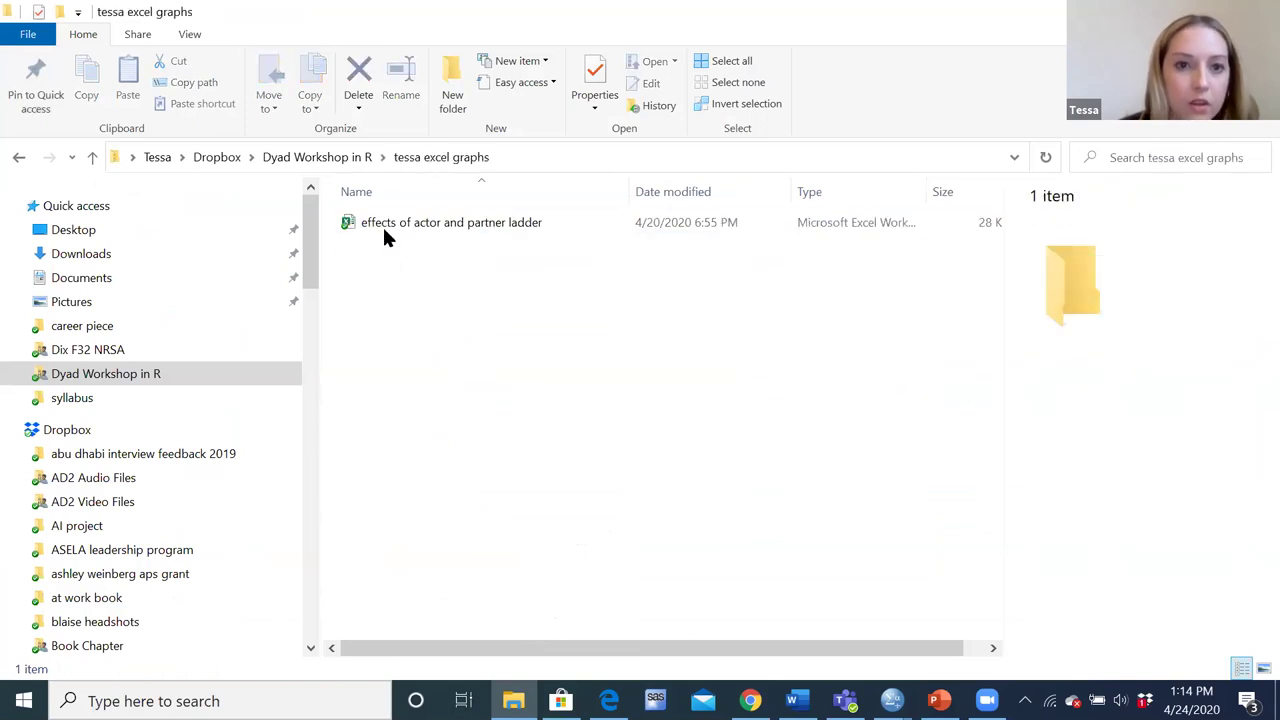
double_click(382, 224)
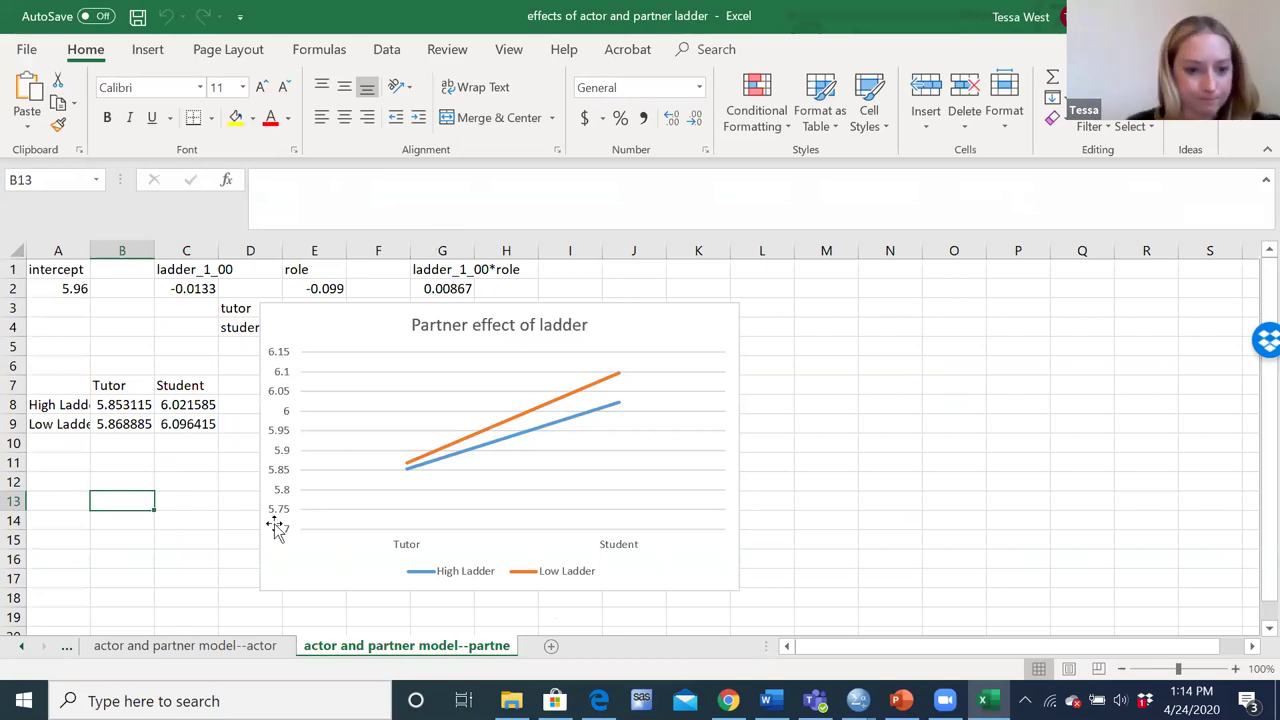
left_click(150, 655)
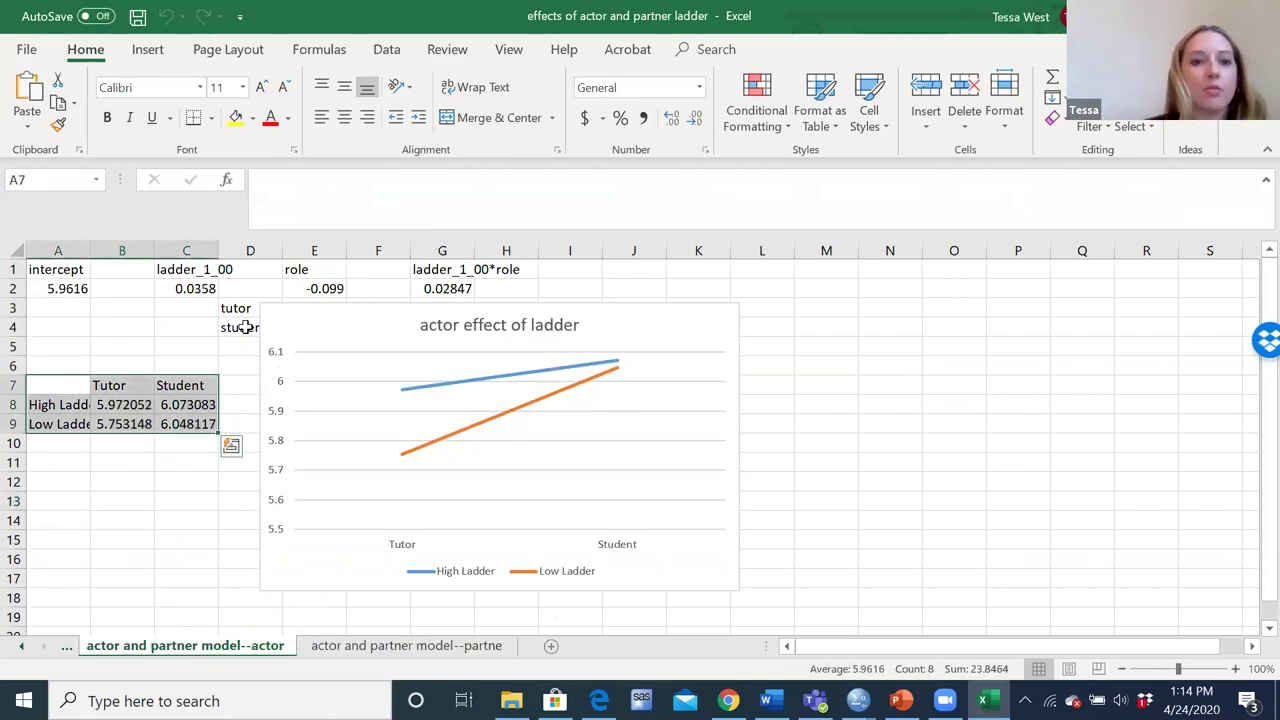
Step: Move the "actor effect of ladder" chart clear of the role coefficients and inspect the intercept and ladder_1_00 values in A2 and C2
left_click_drag(294, 314, 654, 303)
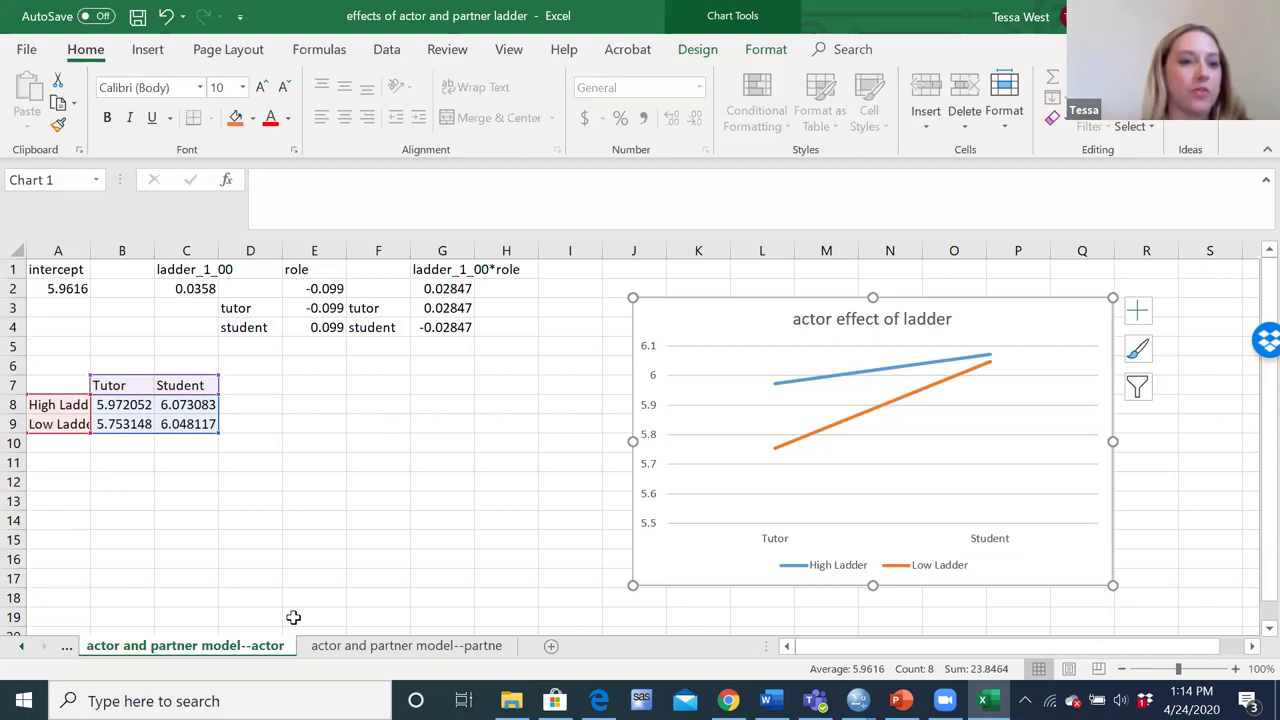
left_click(82, 320)
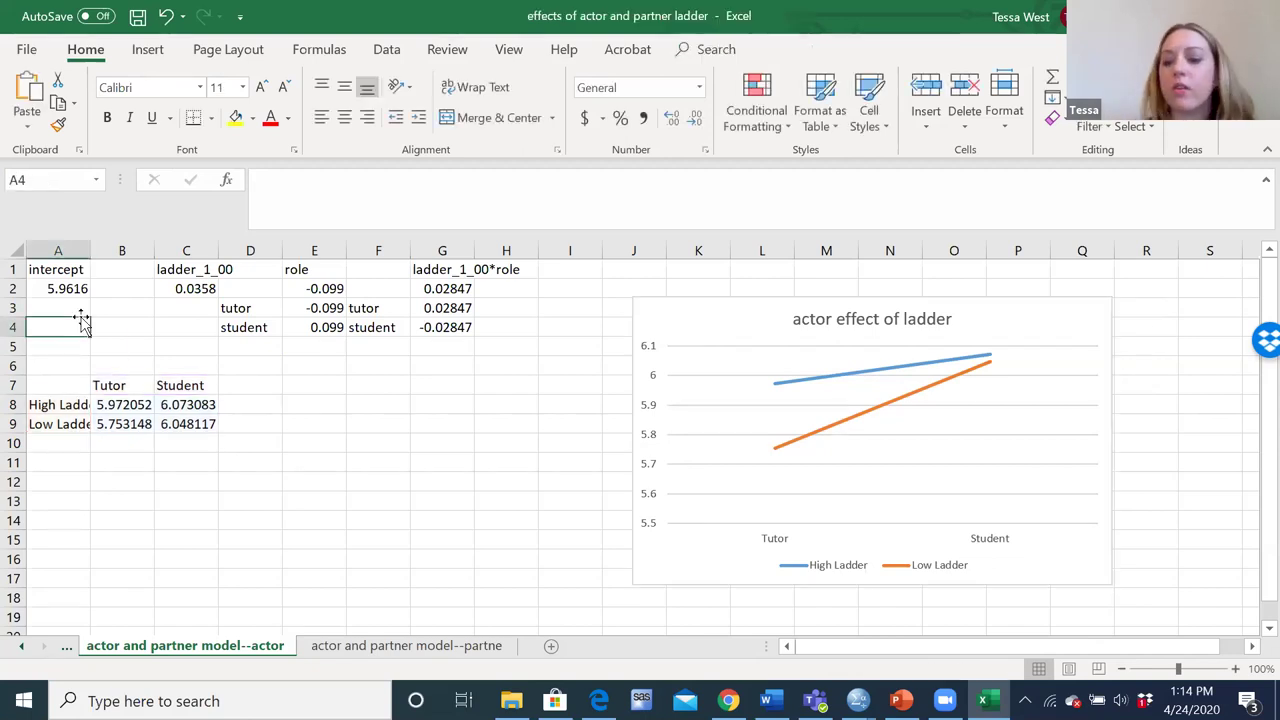
key("Up")
key("Up")
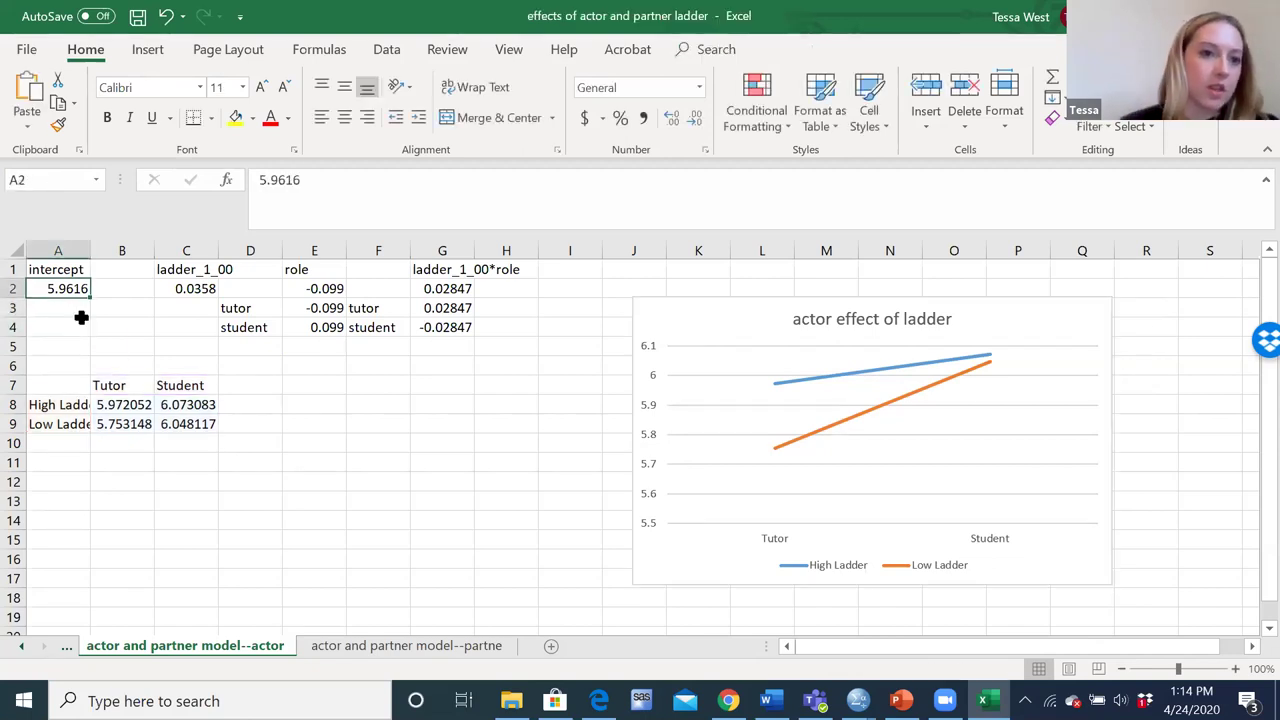
key("Right")
key("Right")
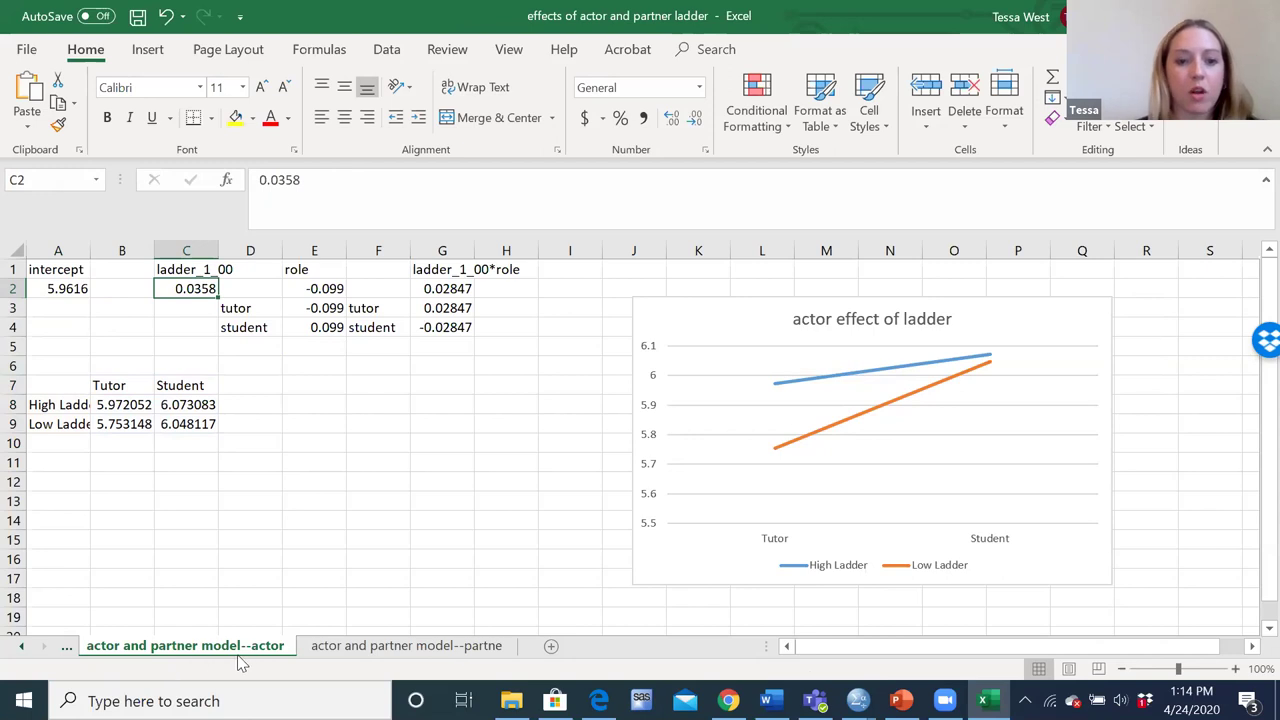
Step: Inspect the role coefficient in E2 and the ladder_1_00*role interaction coefficient in G2
left_click(320, 287)
key("Right")
key("Right")
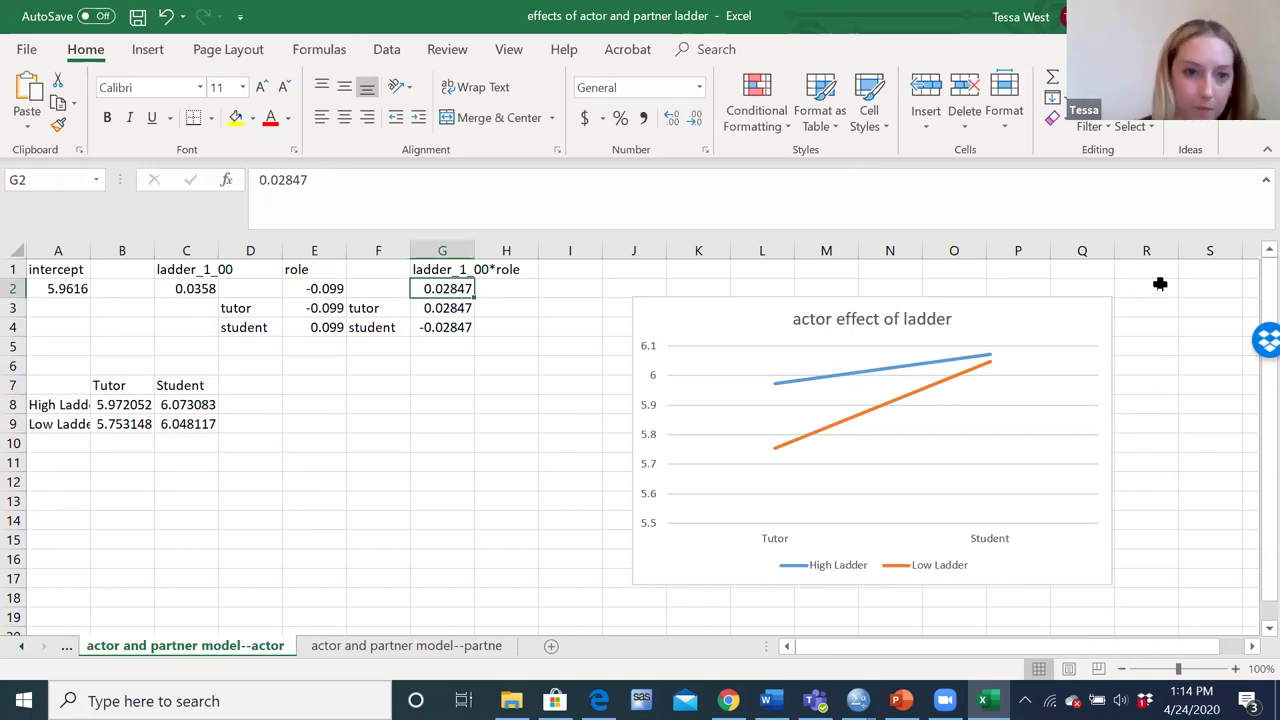
key("Left")
key("Left")
key("Left")
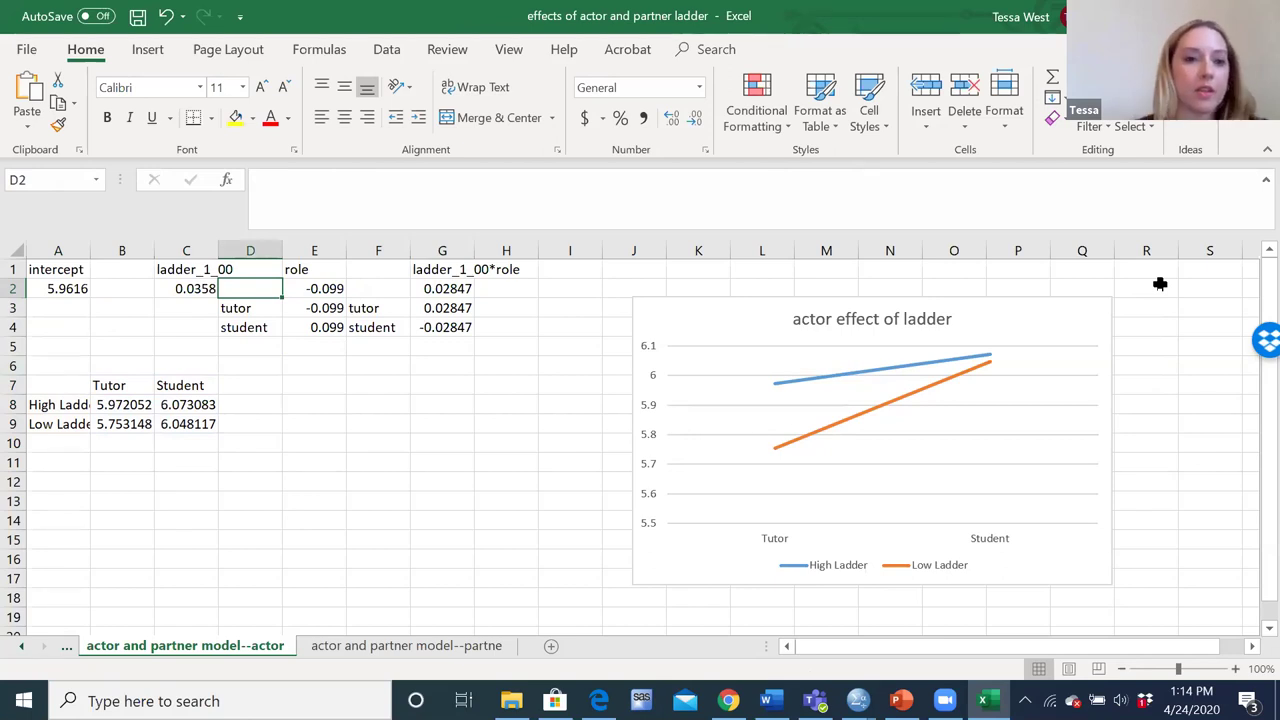
Step: Inspect the tutor and student formulas for role in E3:E4 and for ladder_1_00*role in G3:G4
key("Down")
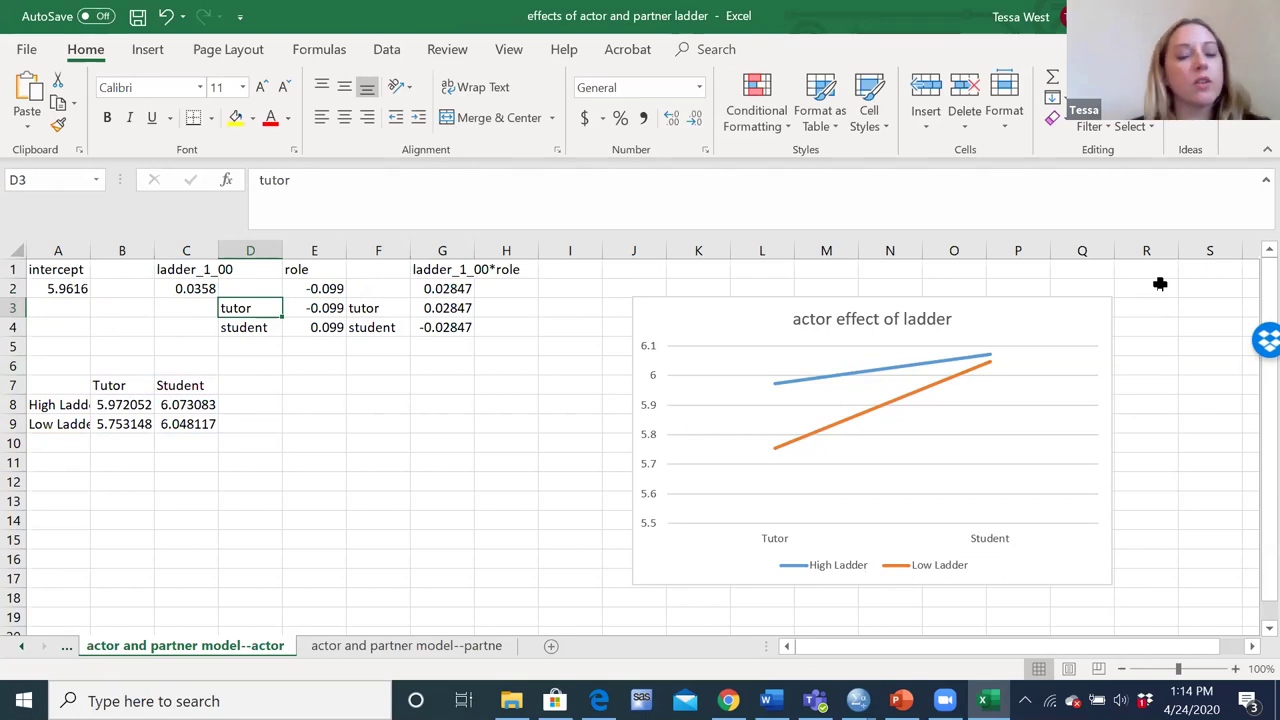
key("Right")
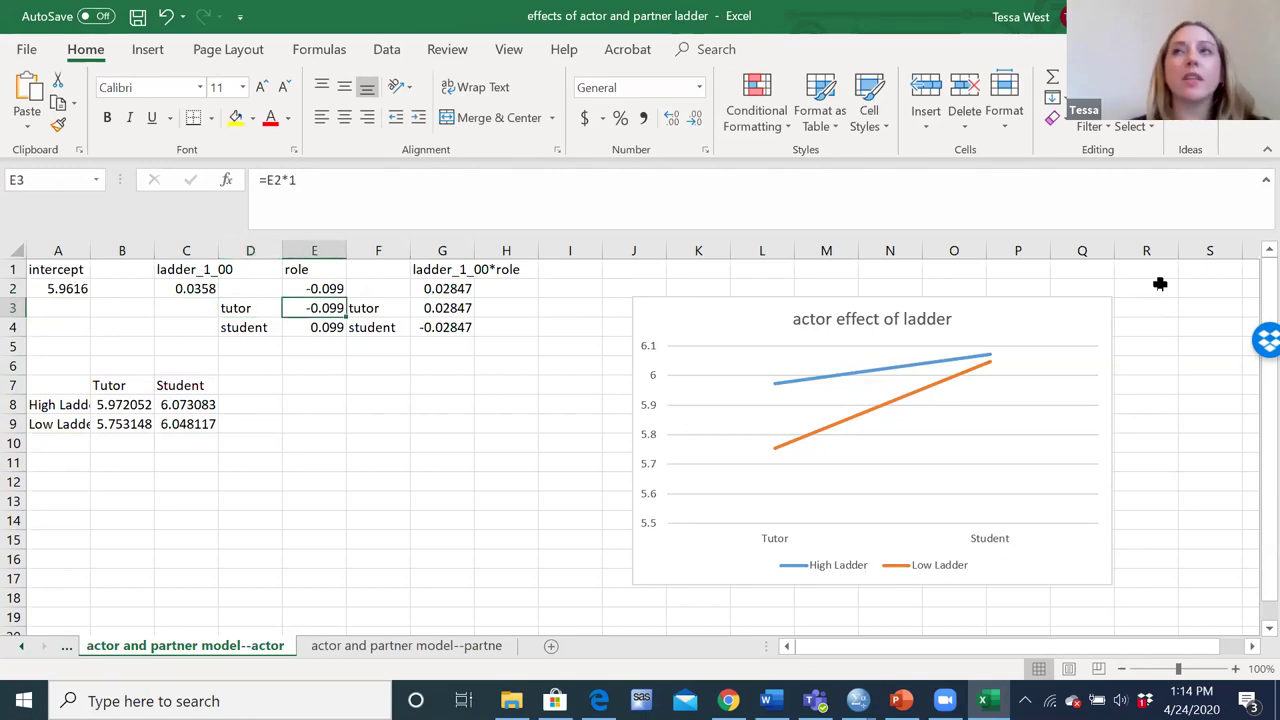
key("Down")
key("Up")
key("Up")
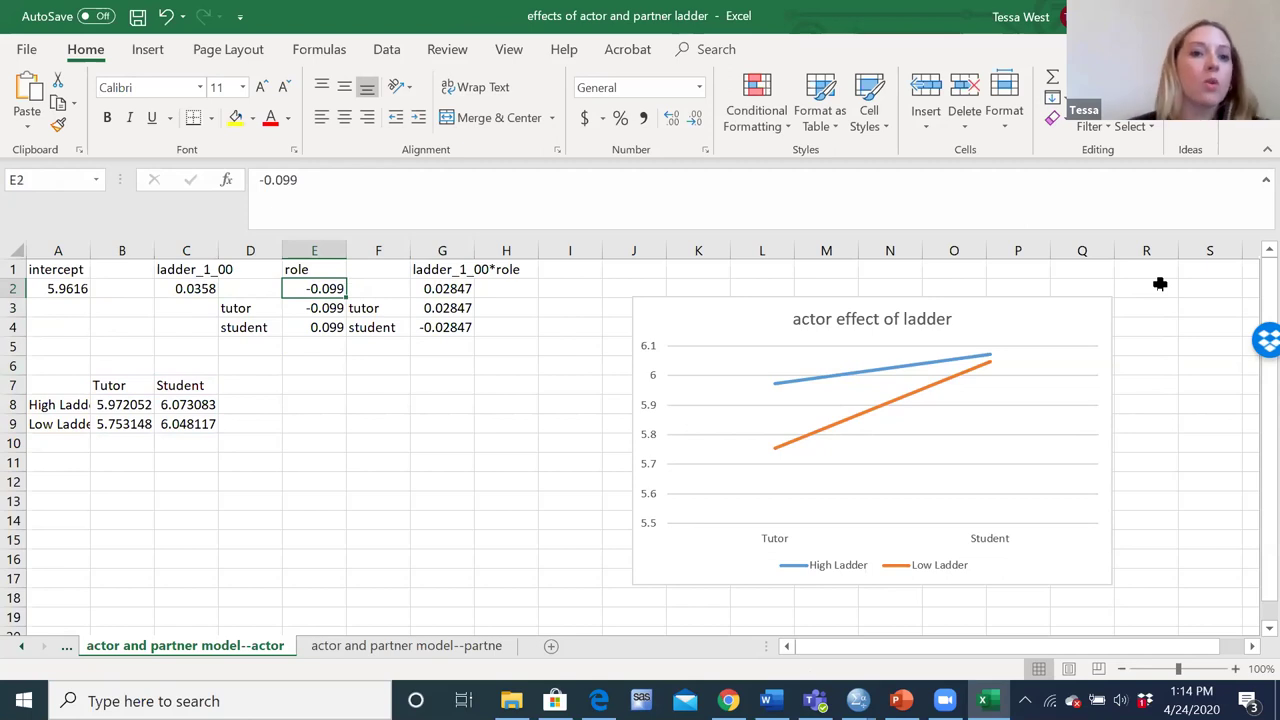
key("Down")
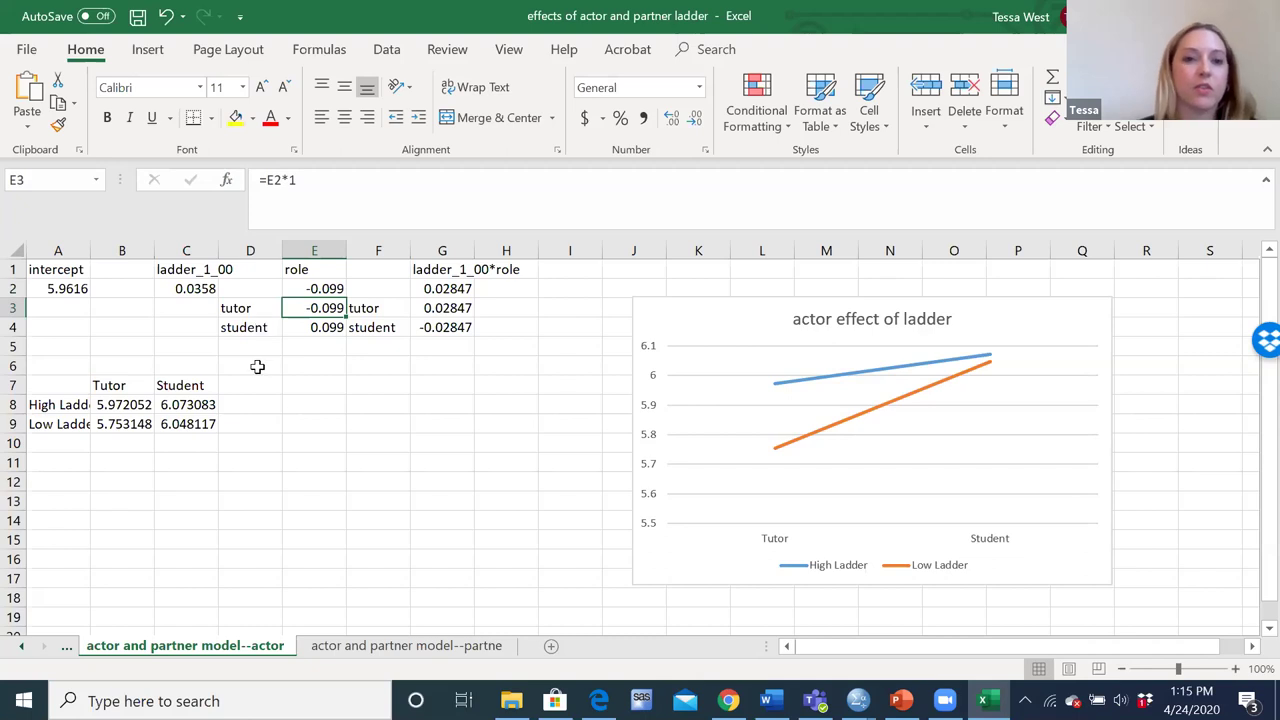
key("Down")
key("Up")
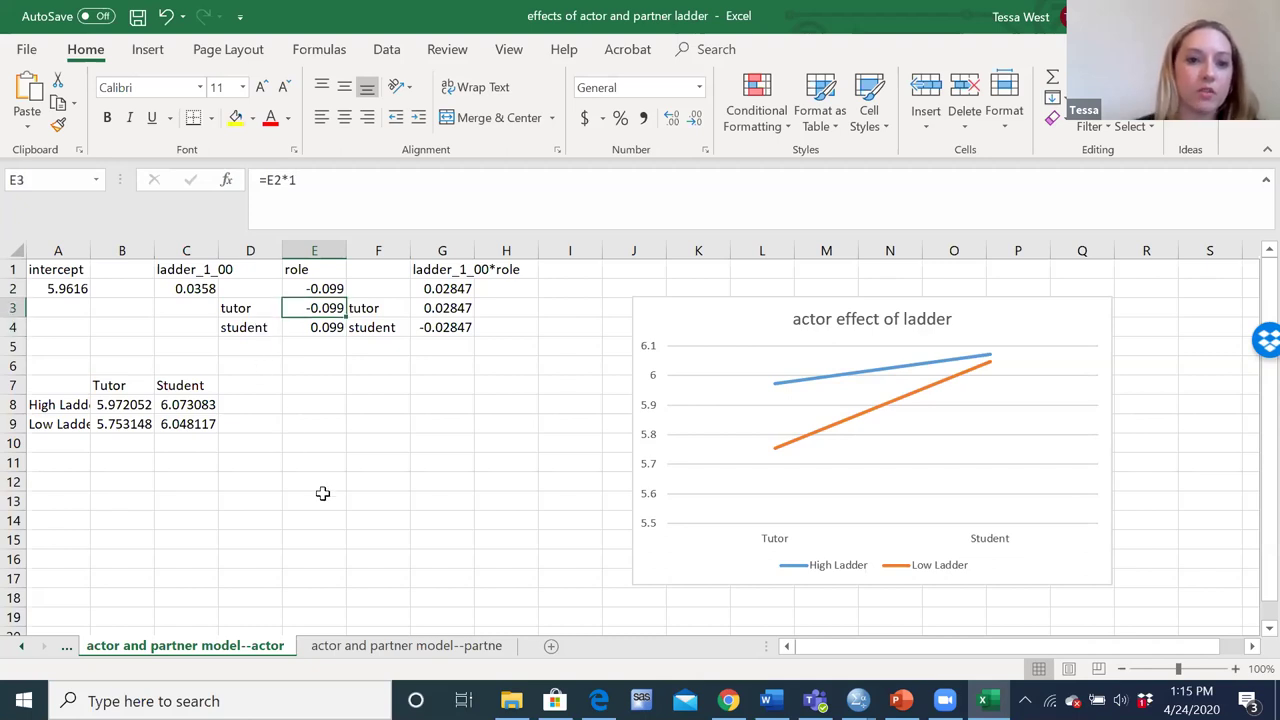
key("Right")
key("Right")
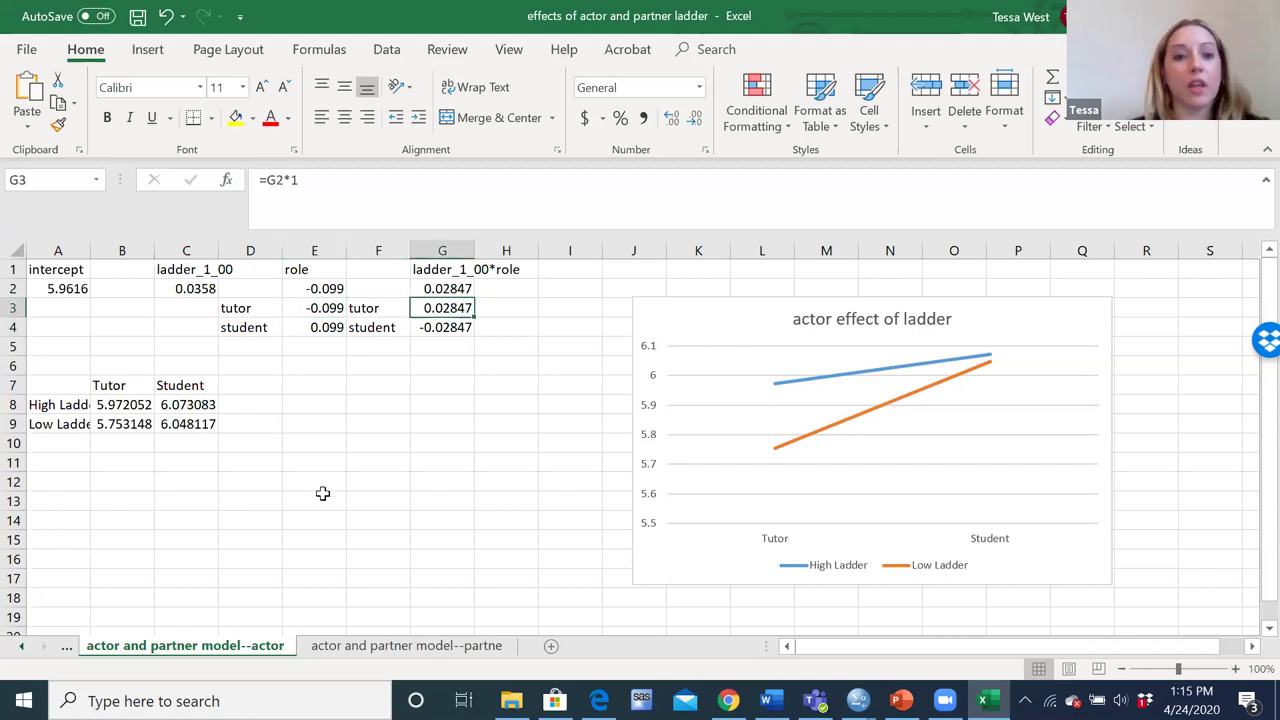
key("Down")
Step: Move the "actor effect of ladder" chart closer to the coefficients, with its upper corner at about I3, and deselect it
left_click(651, 302)
left_click_drag(651, 302, 583, 314)
left_click(404, 420)
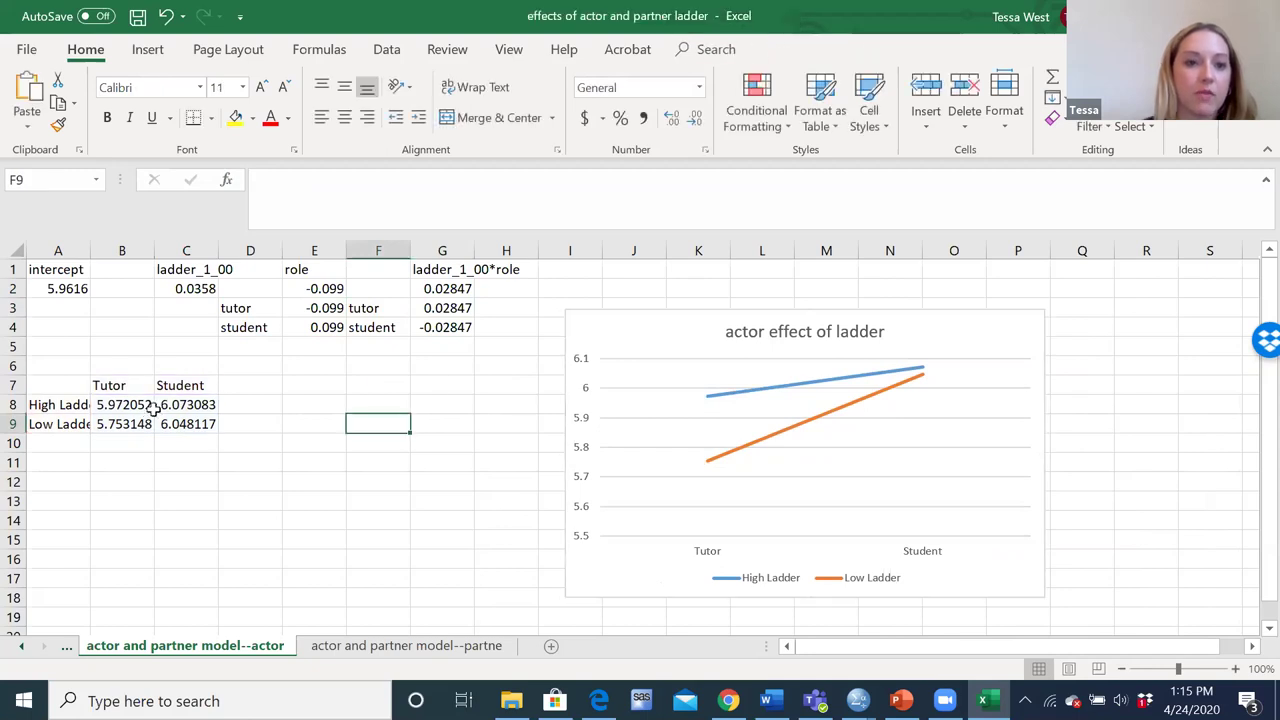
Step: Examine the High Ladder and Low Ladder predicted-value formulas for tutor and student in B8:C9, tracing the cells referenced by B8
left_click(121, 404)
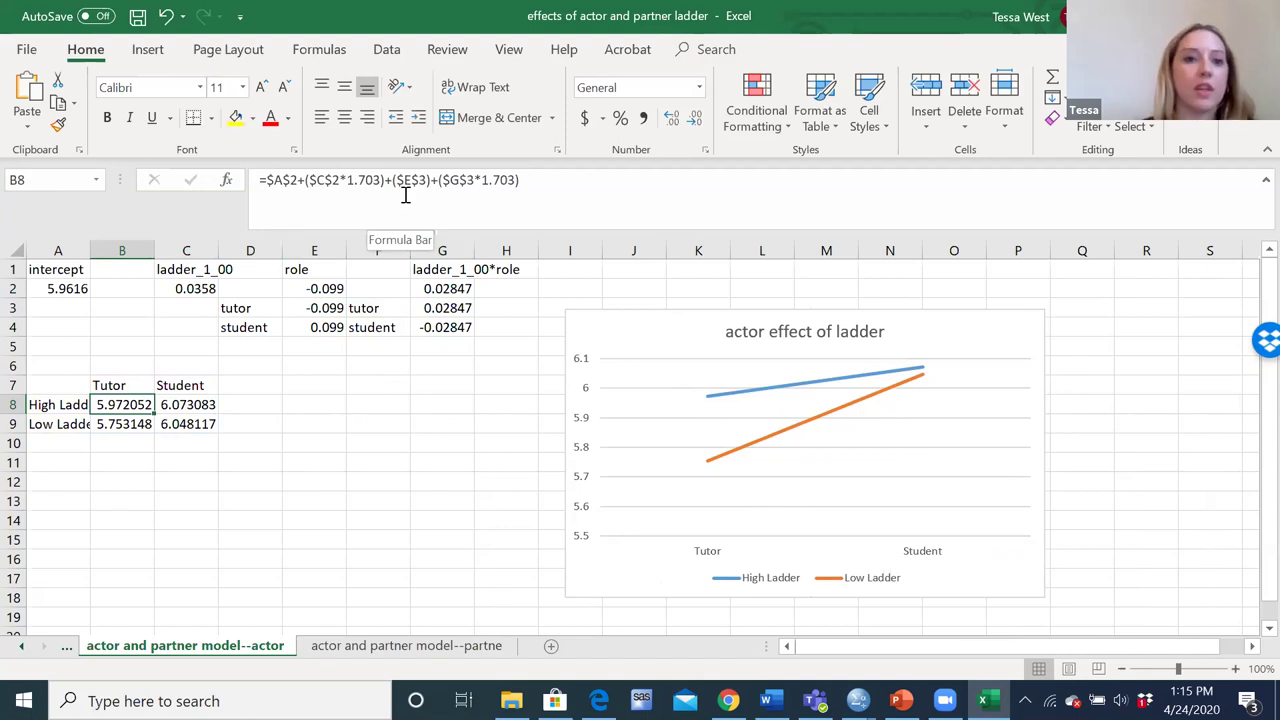
key("Down")
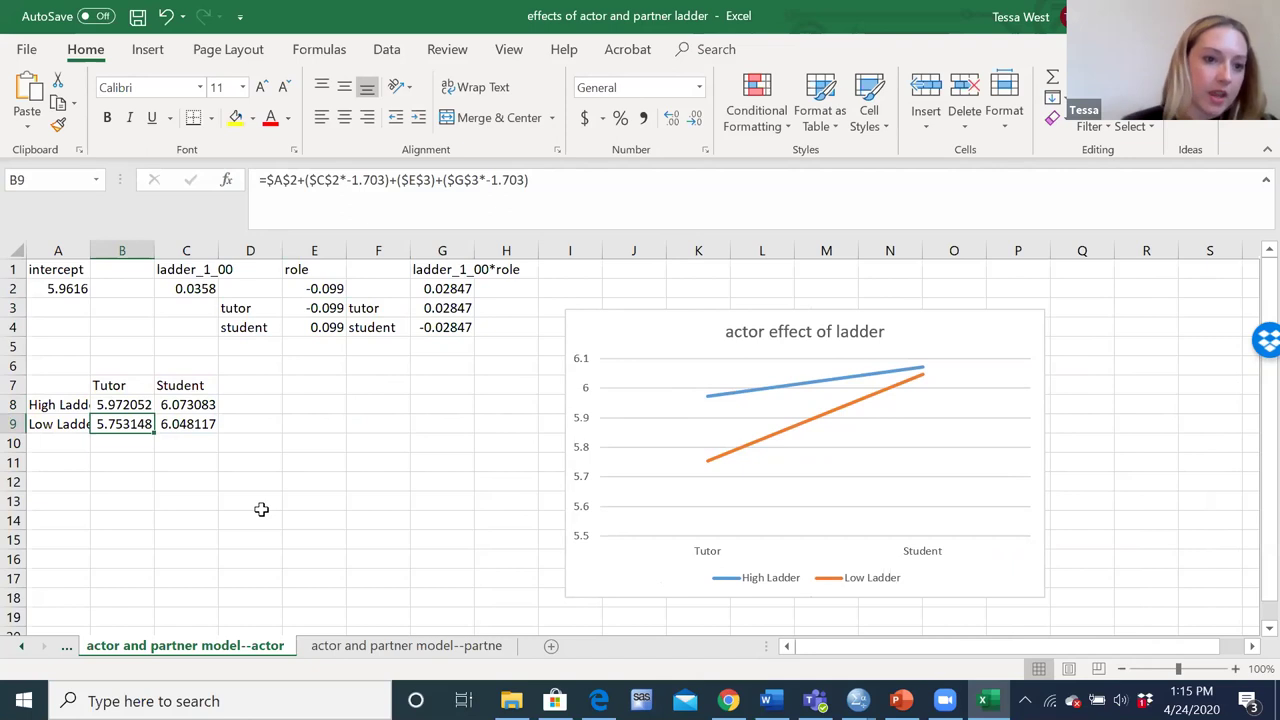
key("Up")
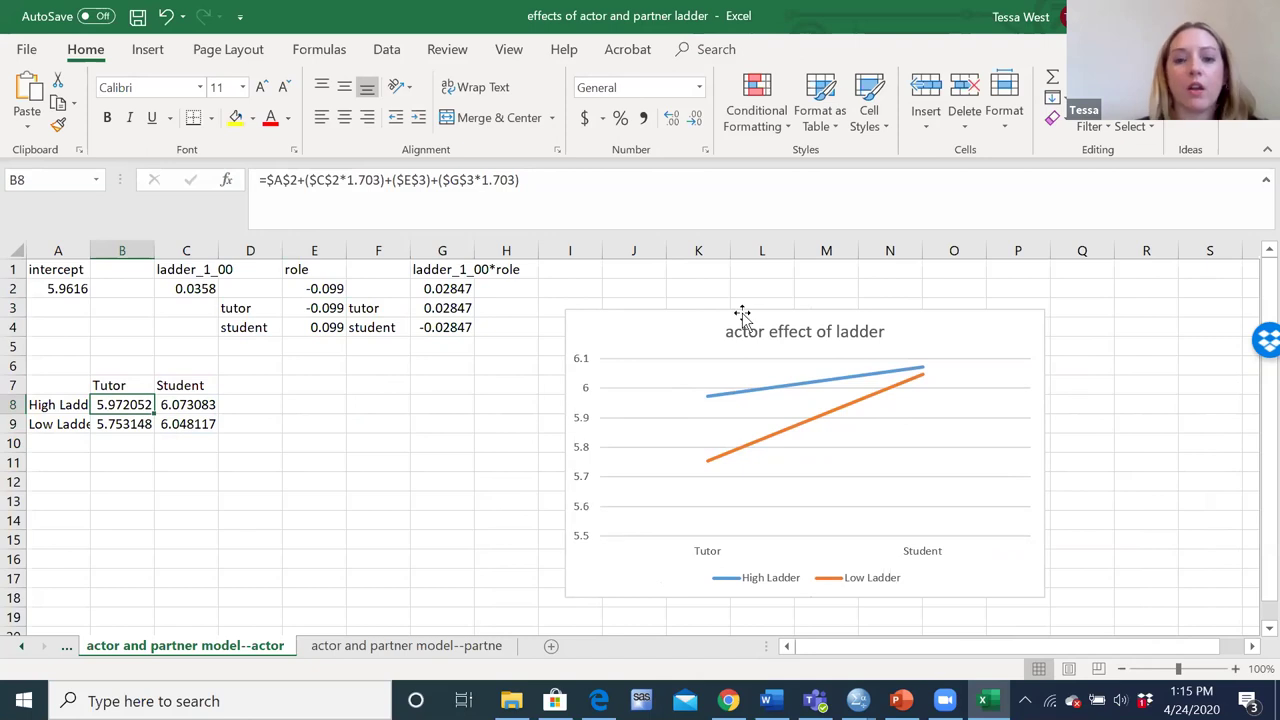
left_click(291, 179)
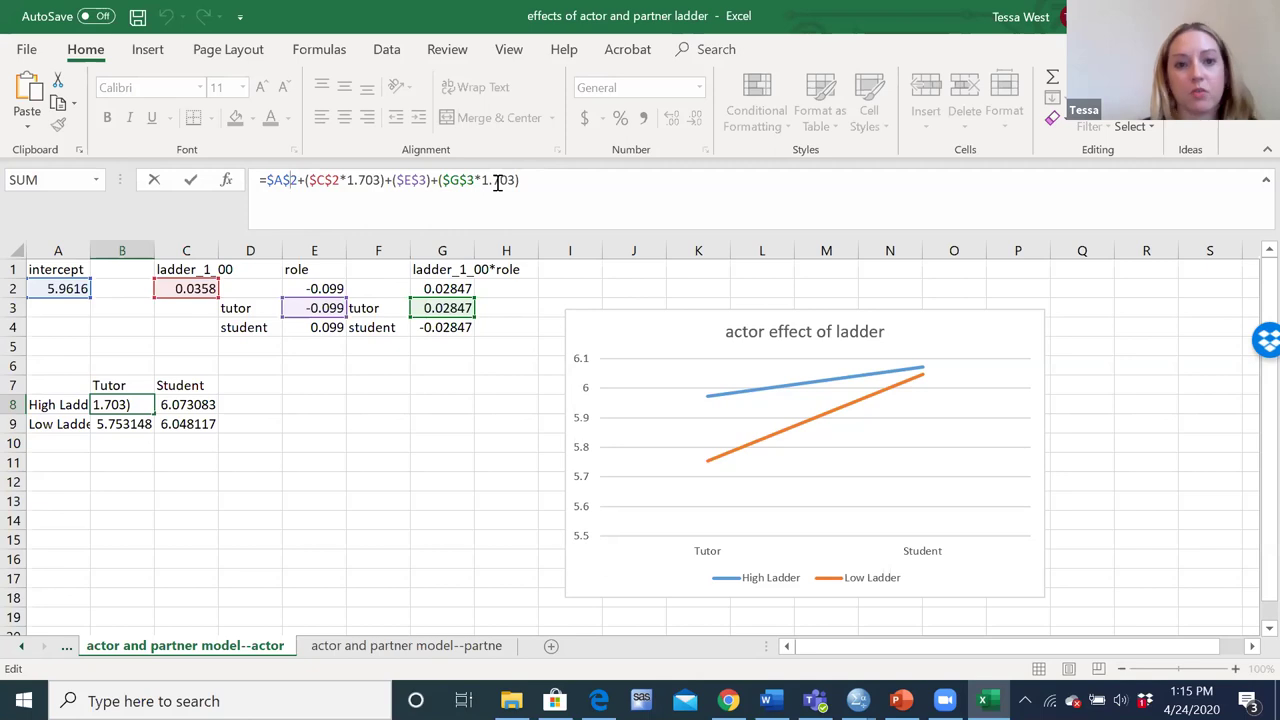
key("Return")
key("Up")
key("Right")
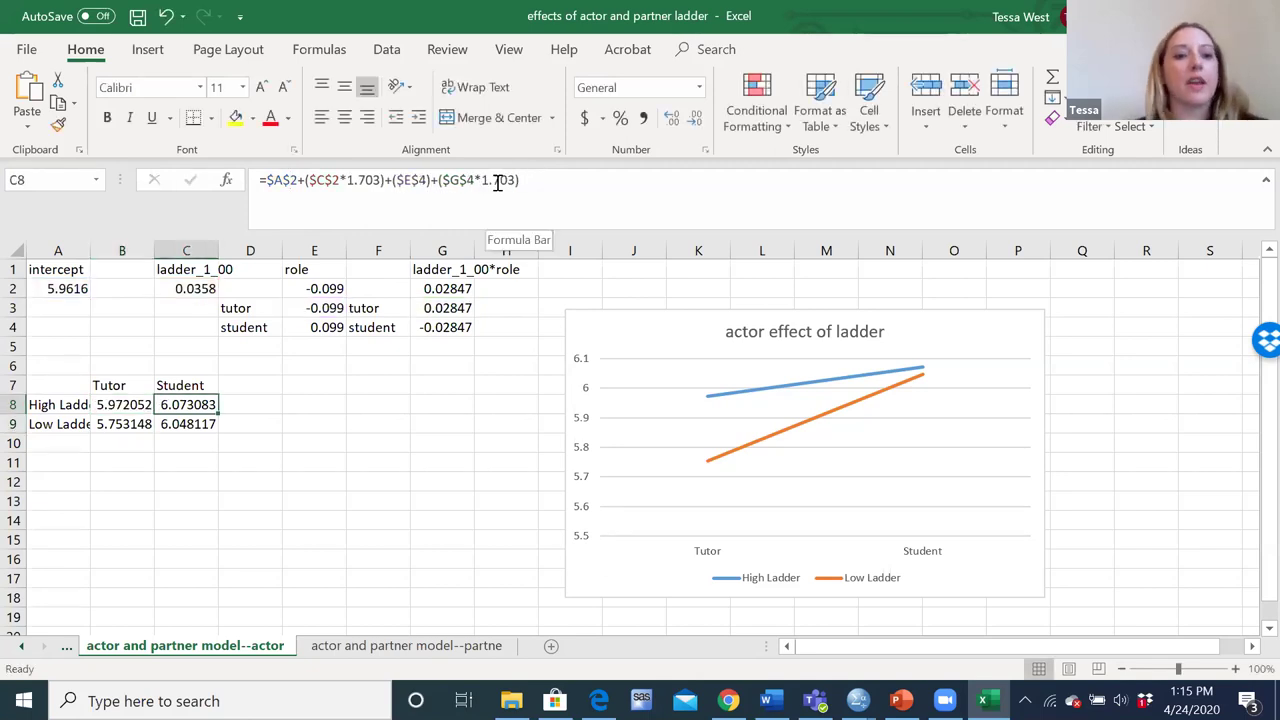
key("Down")
key("Left")
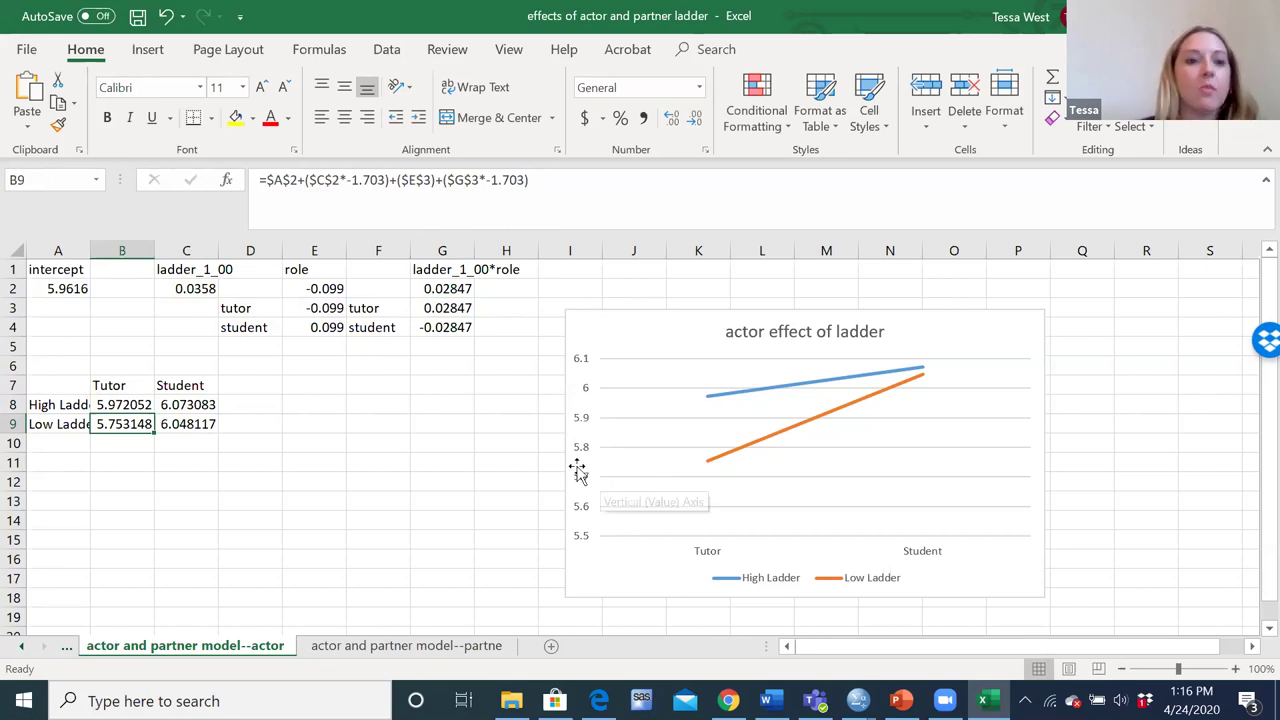
left_click(265, 544)
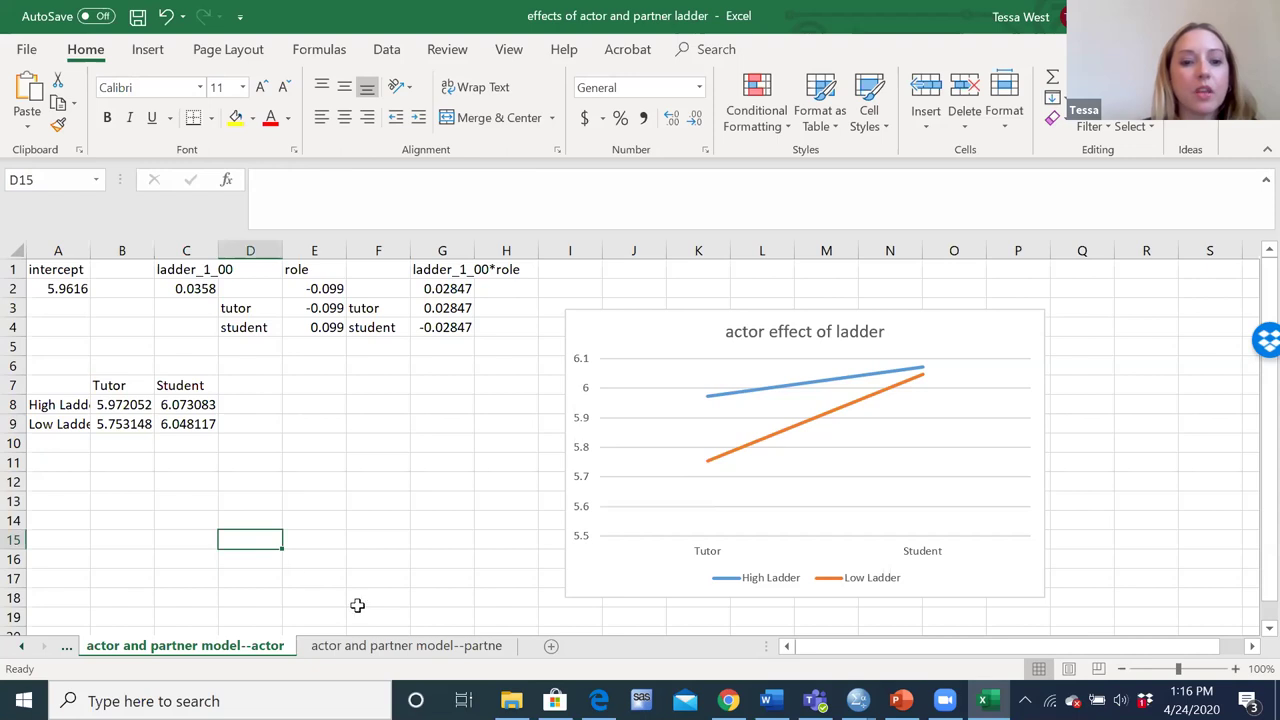
Step: Show the "actor and partner model--partne" sheet with the partner effect of ladder chart
left_click(400, 648)
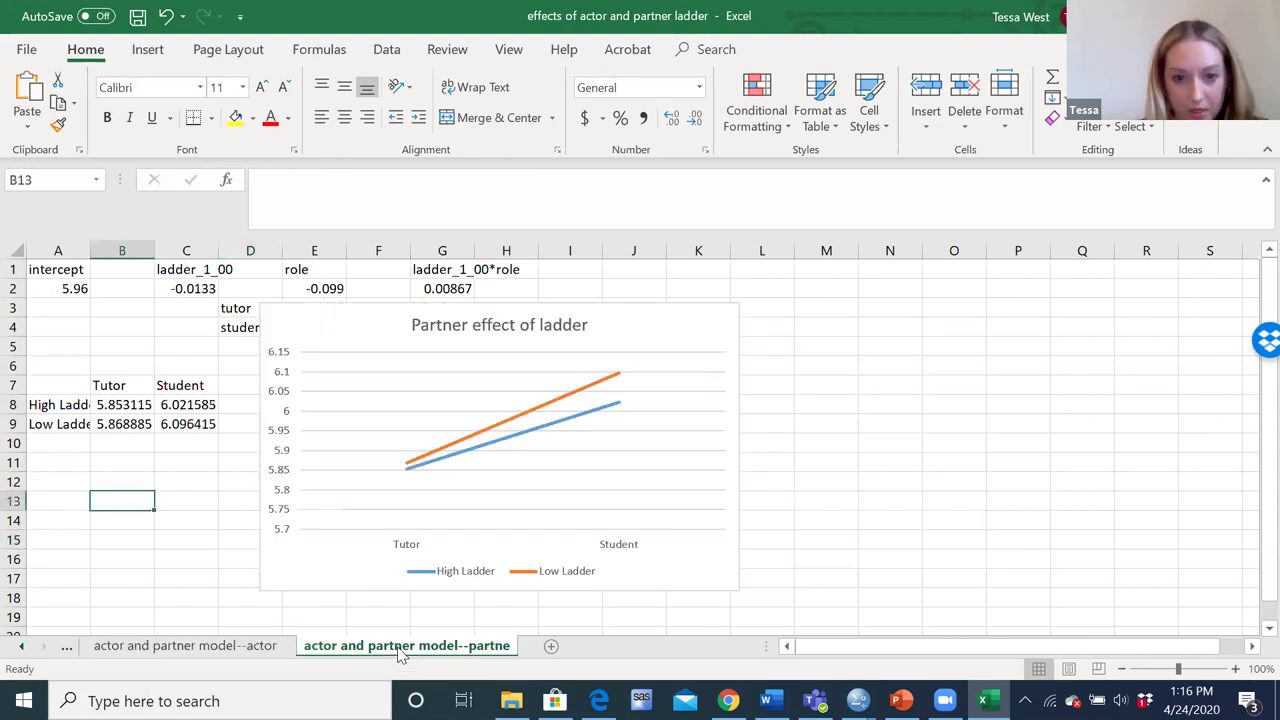
left_click(172, 556)
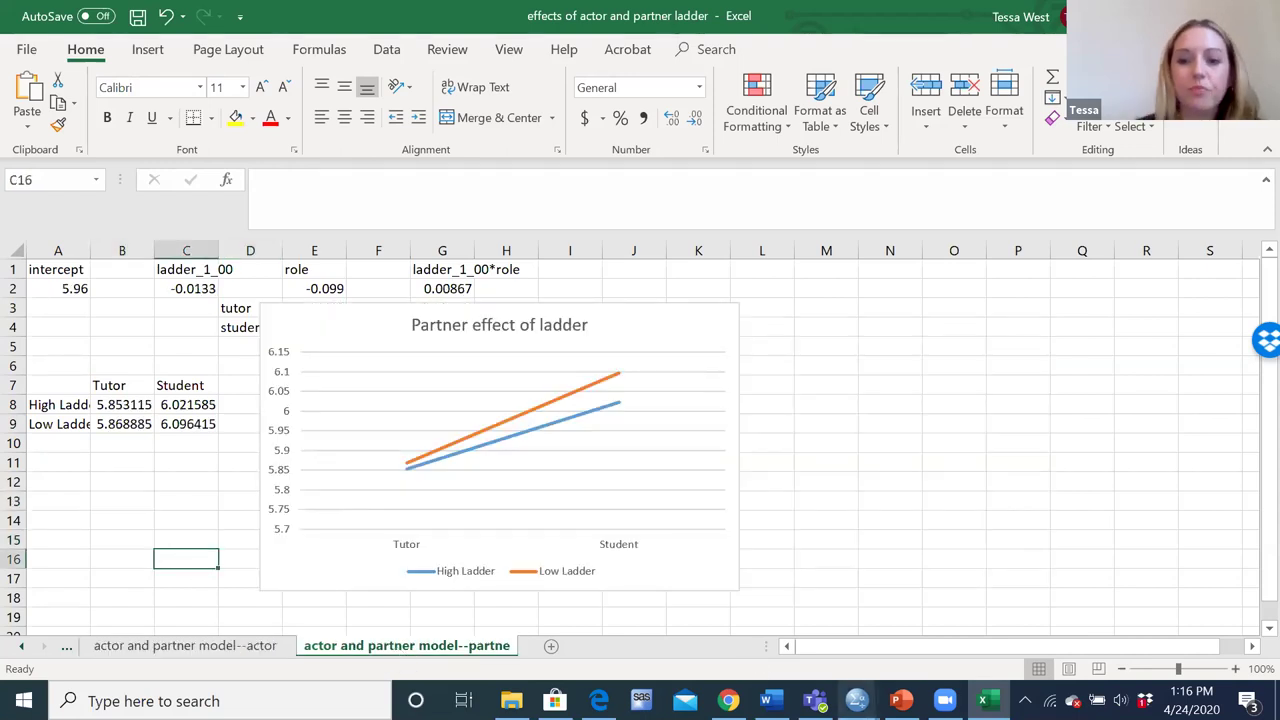
Step: Switch to the dyadic analyses.sps syntax in SPSS and deselect the partner ladder MIXED model, leaving the cursor on line 53
mouse_move(857, 700)
left_click(1075, 615)
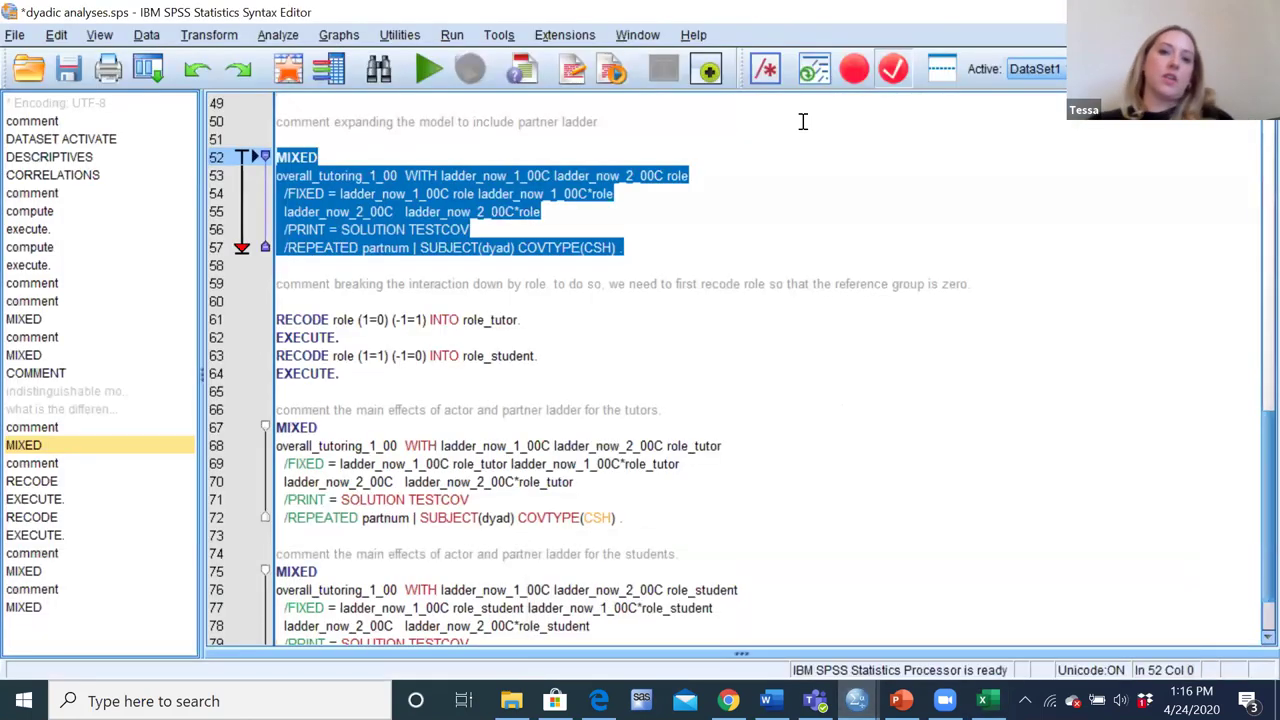
left_click(684, 184)
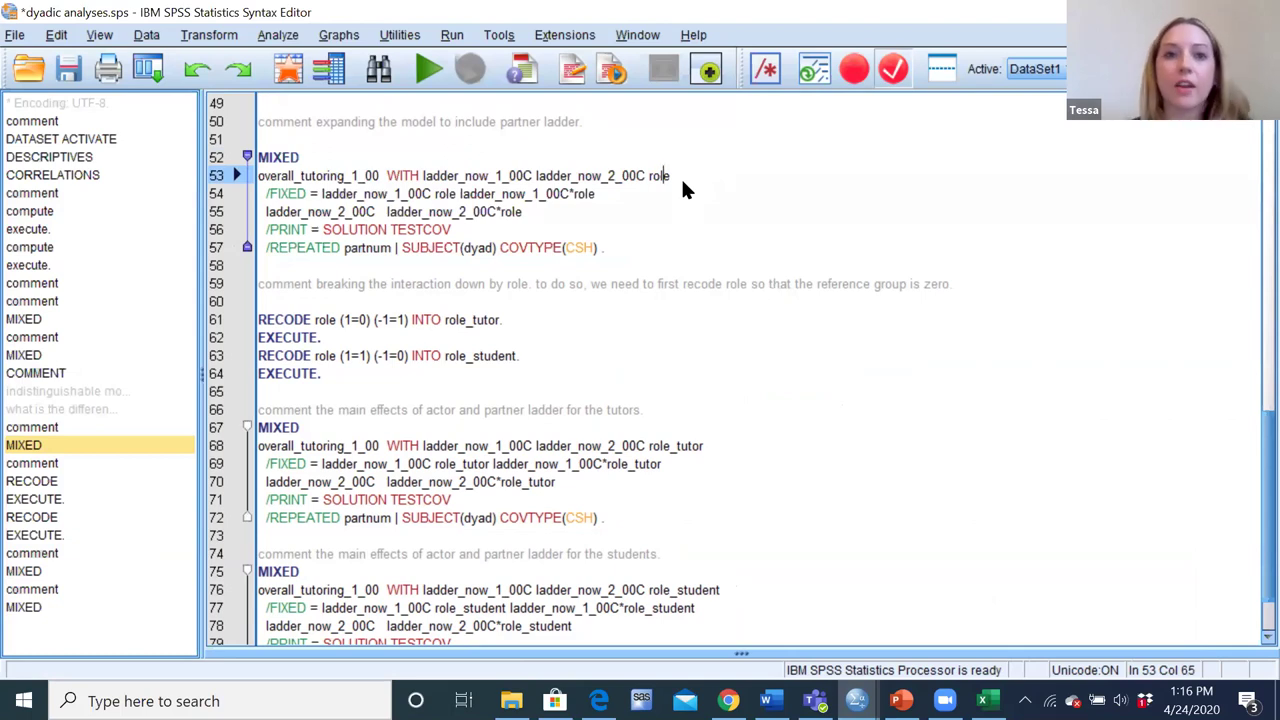
Step: Review the syntax from line 53 to line 79, covering the role RECODE commands and the tutor and student MIXED models
key("Down")
key("Down")
key("Down")
key("Down")
key("Down")
key("Down")
key("Down")
key("Down")
key("Down")
key("Down")
key("Down")
key("Down")
key("Down")
key("Down")
key("Down")
key("Down")
key("Down")
key("Down")
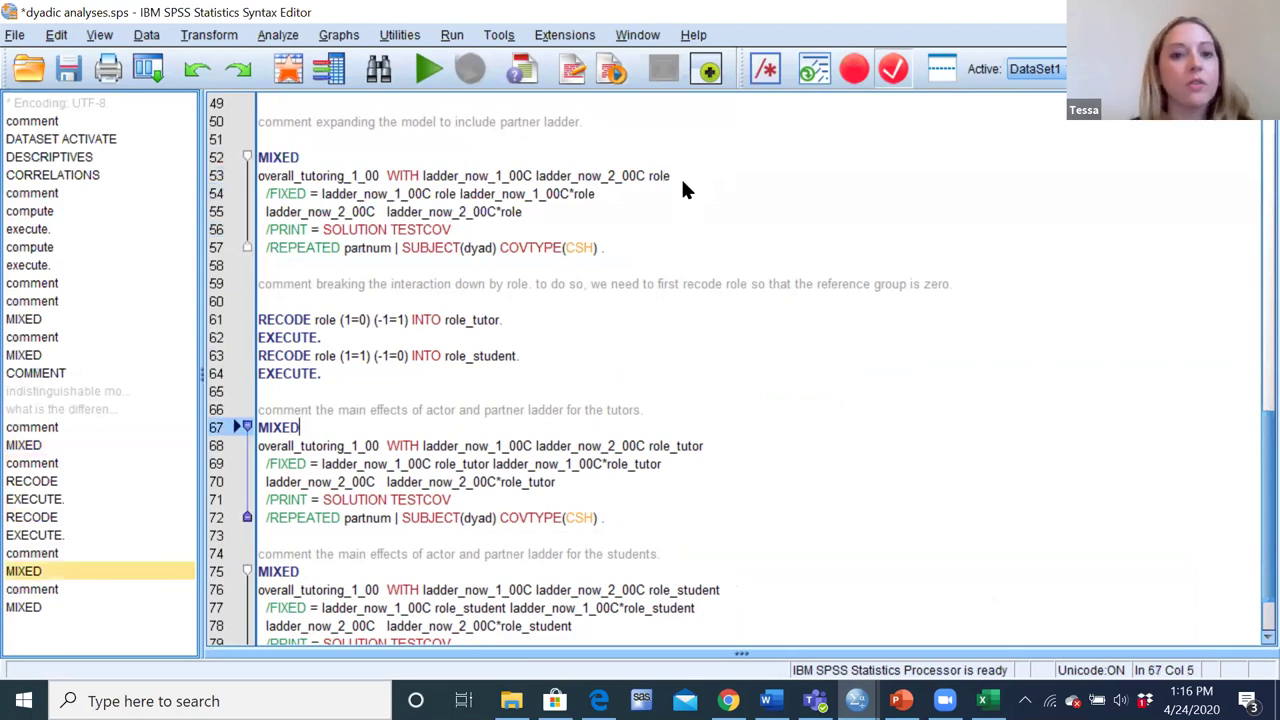
key("Down")
key("Down")
key("Down")
key("Down")
key("Down")
key("Down")
key("Down")
key("Down")
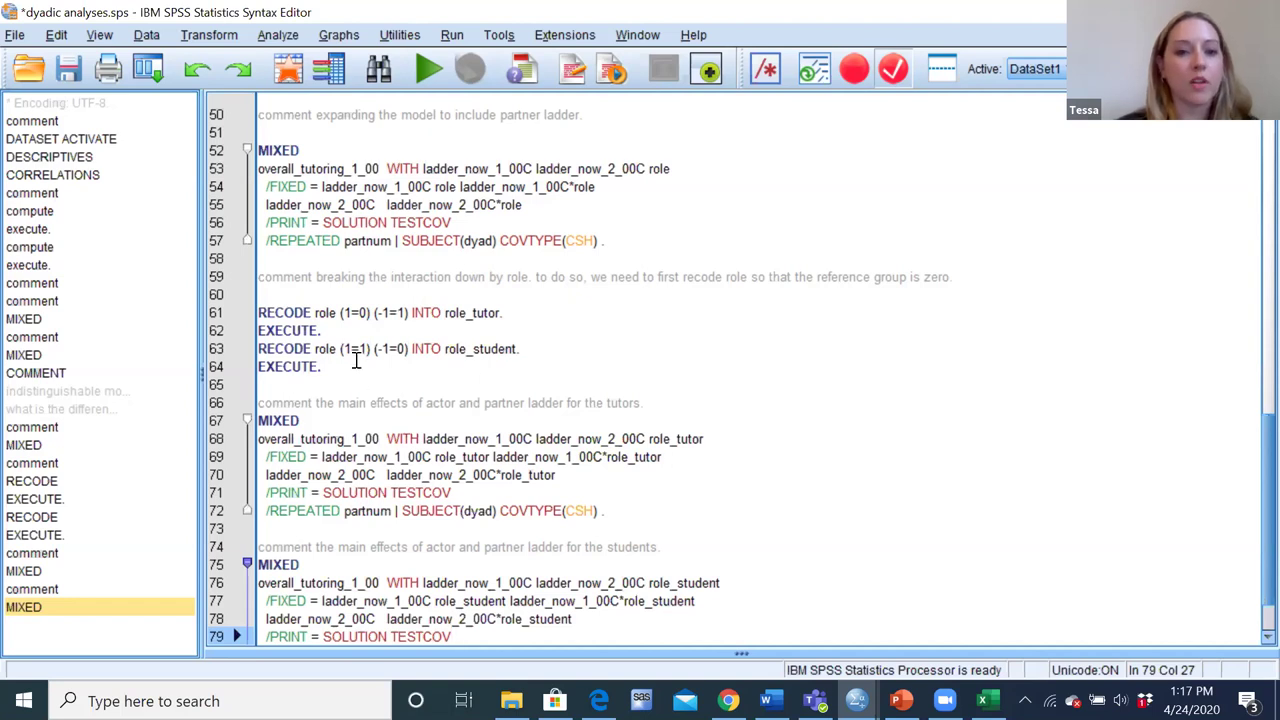
Step: Place the cursor in the role_tutor RECODE command on line 61 and dismiss the Dropbox notification
left_click(330, 314)
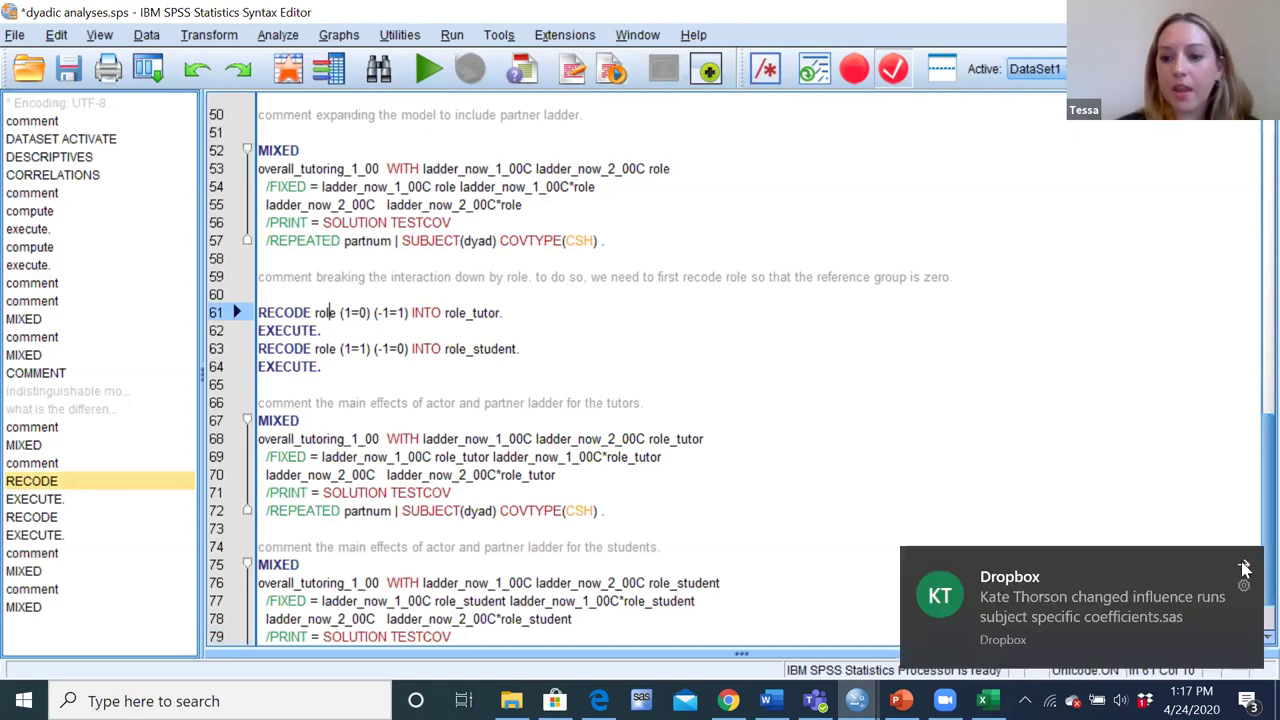
left_click(1245, 569)
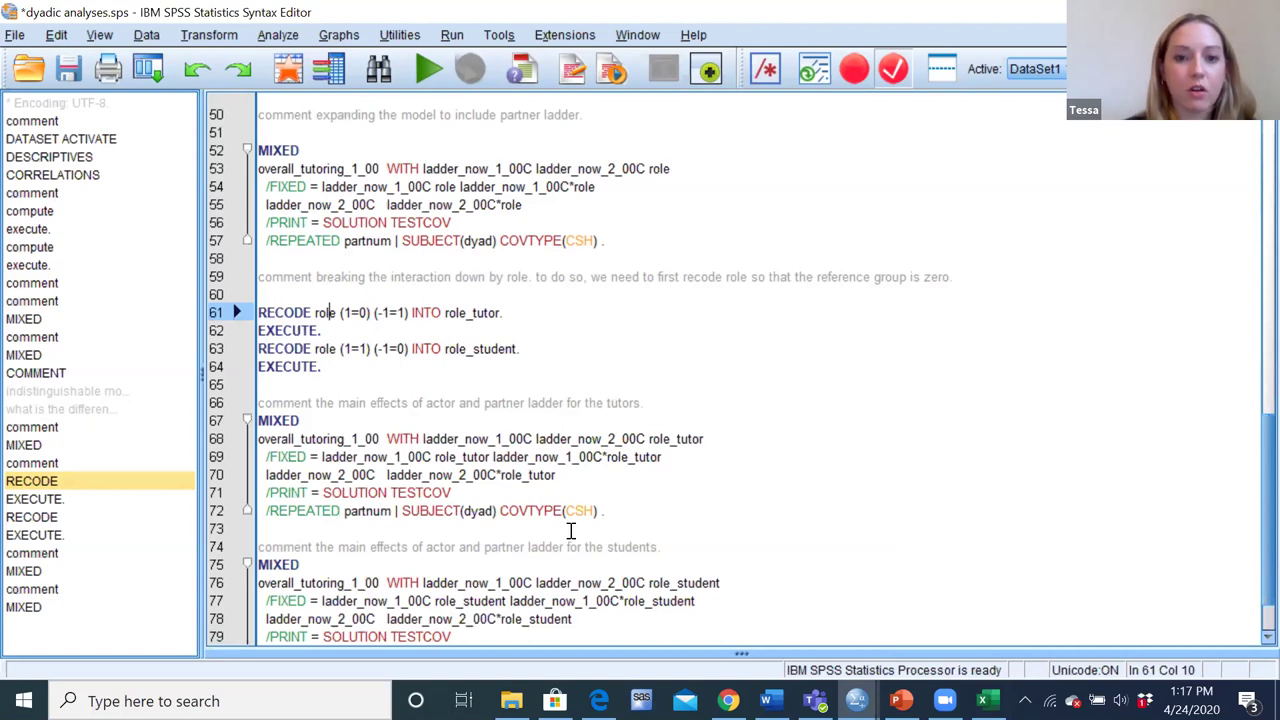
Step: Run the tutors' MIXED model with role_tutor in lines 67 to 72
left_click_drag(605, 511, 250, 416)
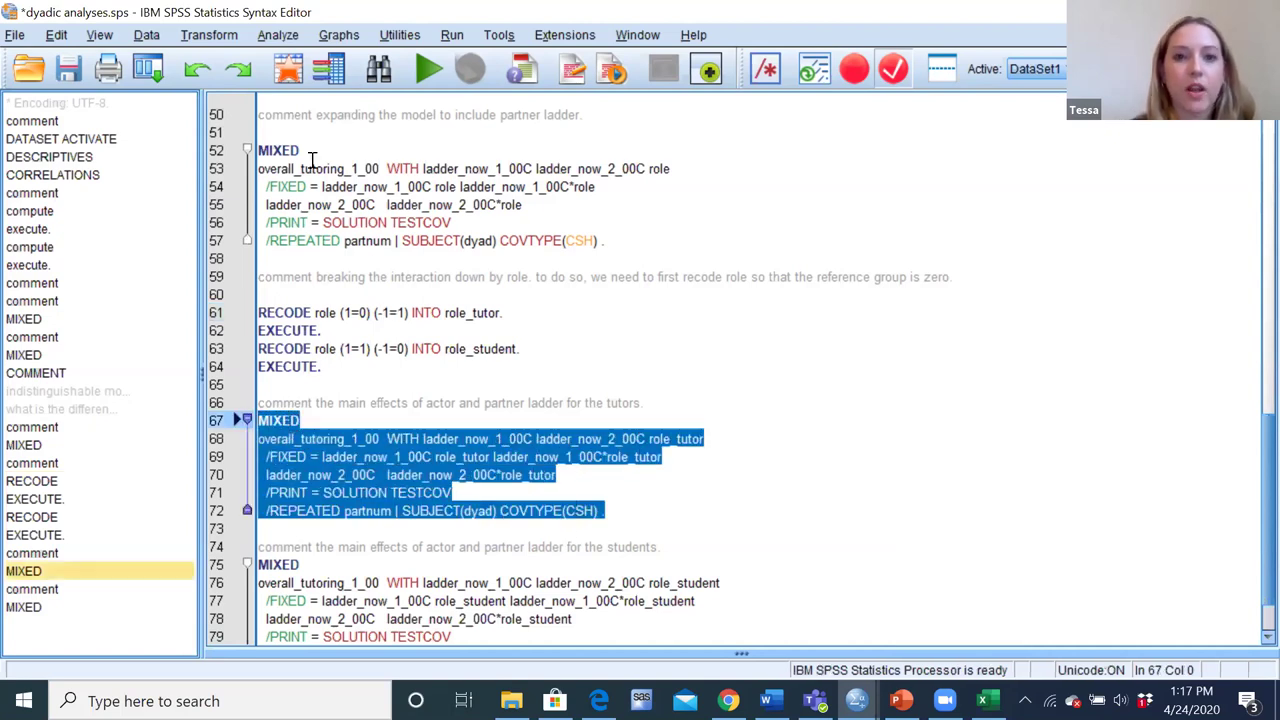
left_click(670, 458)
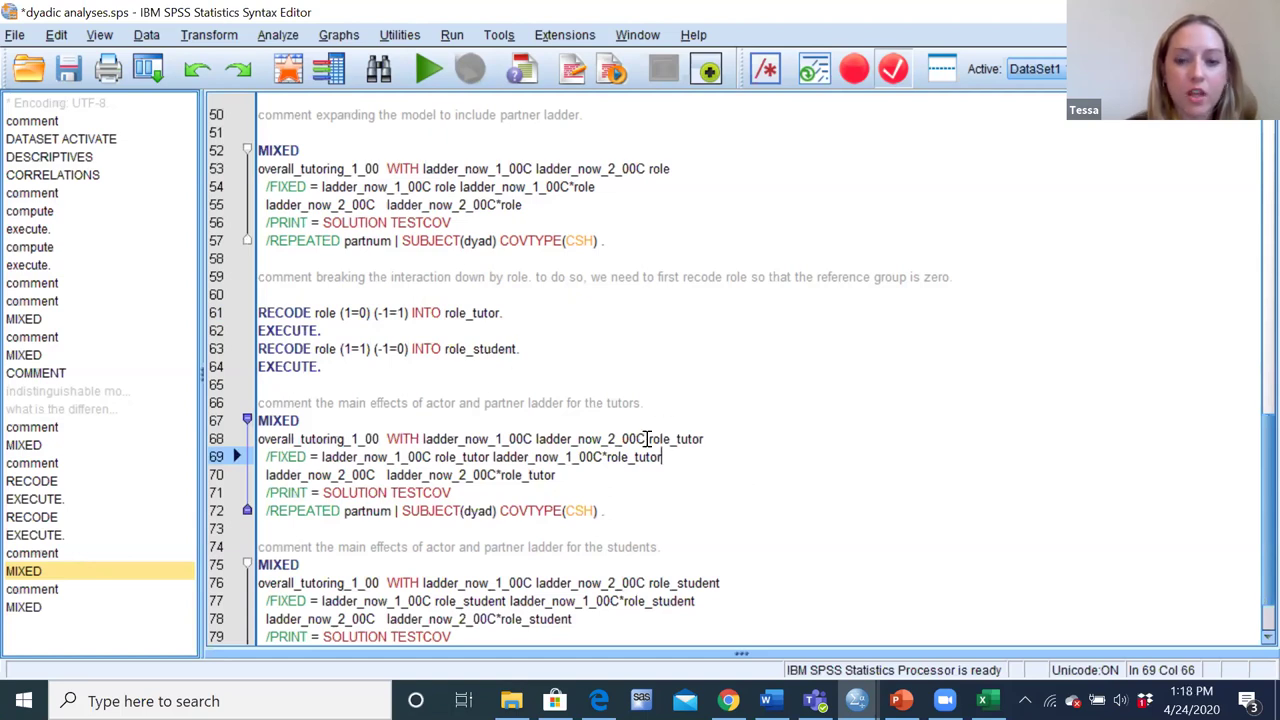
left_click_drag(617, 511, 238, 413)
left_click(426, 70)
Step: Examine the Estimates of Fixed Effects table in the output for the role_tutor model
left_click_drag(1252, 567, 1252, 603)
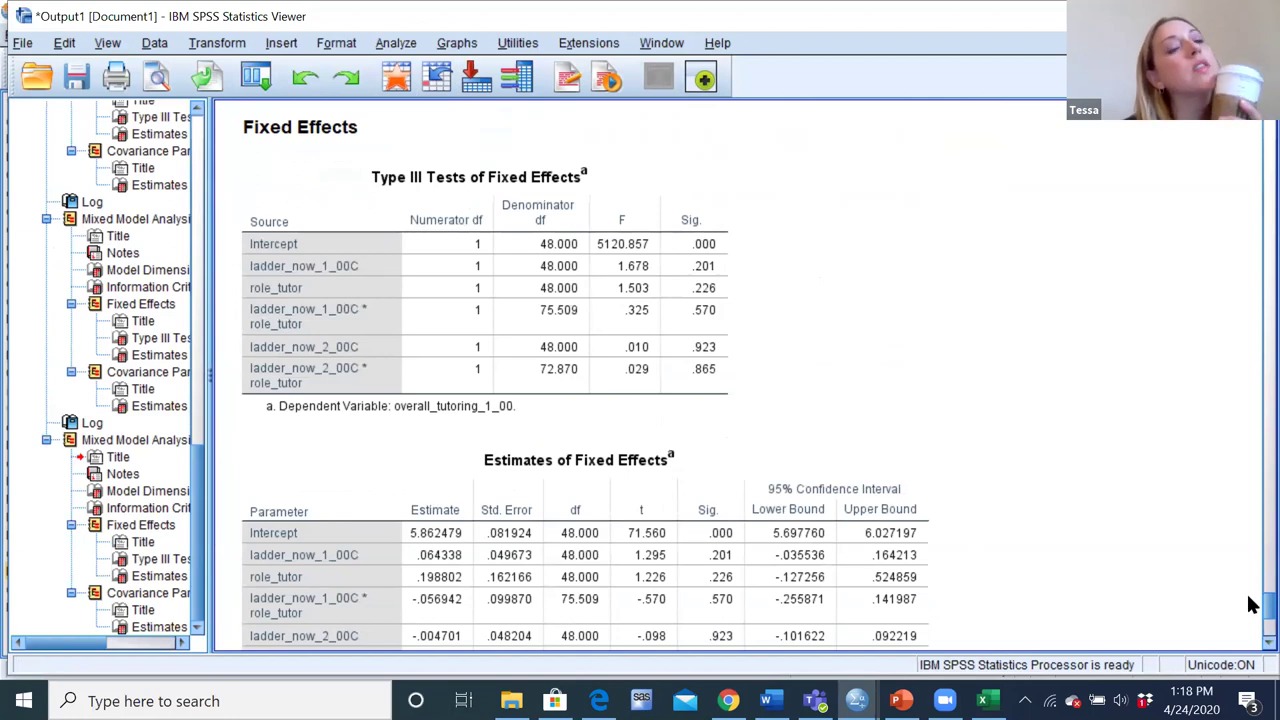
scroll(1252, 605, "down", 3)
left_click(445, 413)
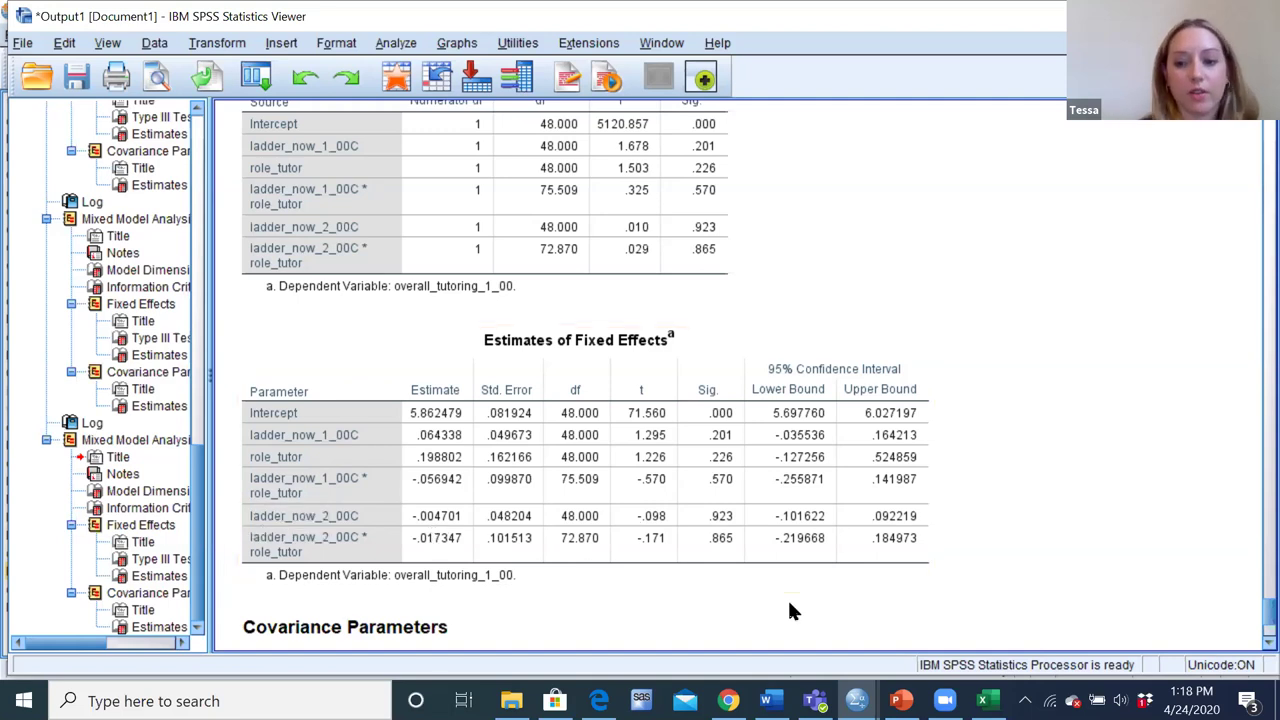
Step: Return to the dyadic analyses.sps syntax and run the students' MIXED model with role_student in lines 75 to 80
left_click(857, 700)
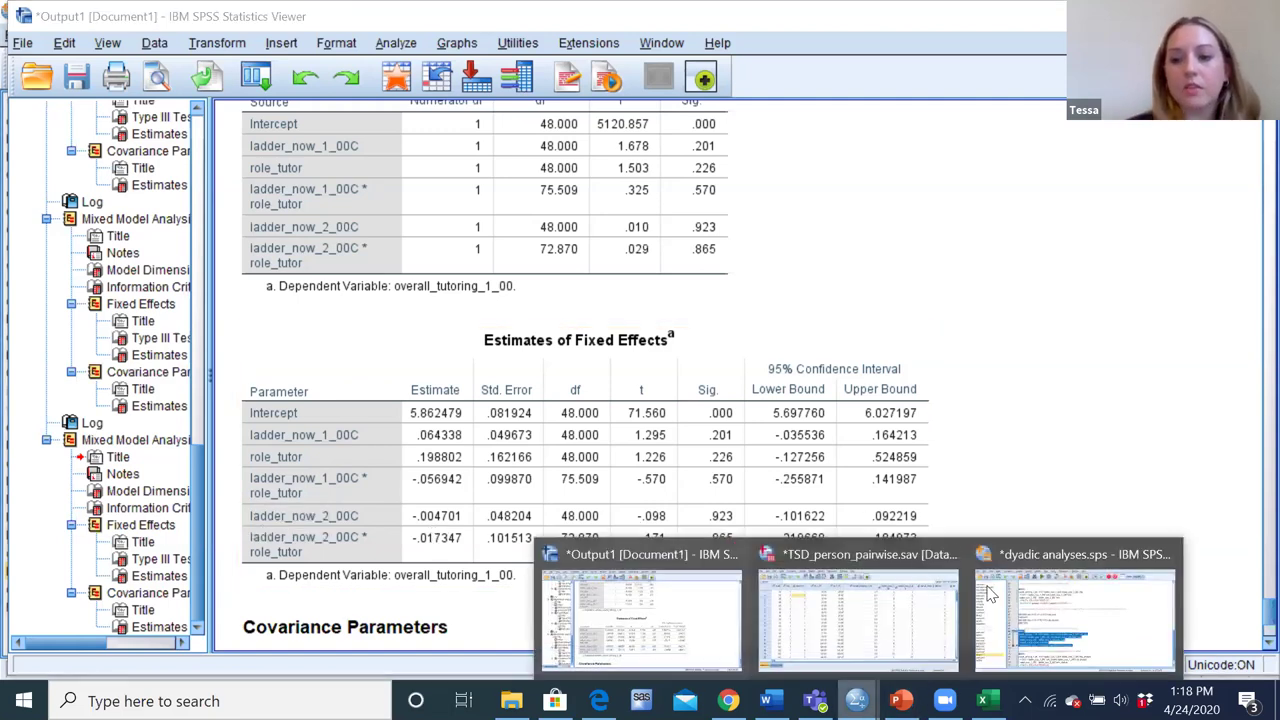
left_click(1062, 598)
left_click(352, 546)
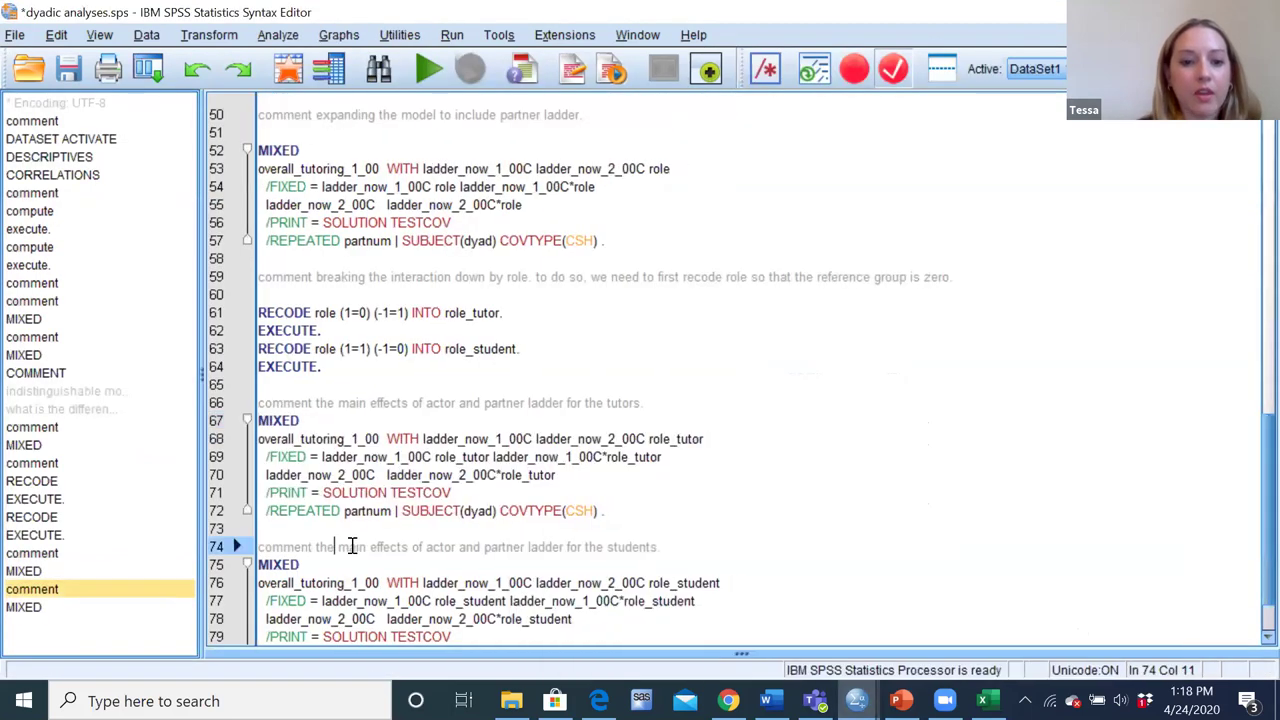
key("Down")
key("Down")
key("Down")
key("Down")
key("Down")
key("Down")
key("Down")
key("Down")
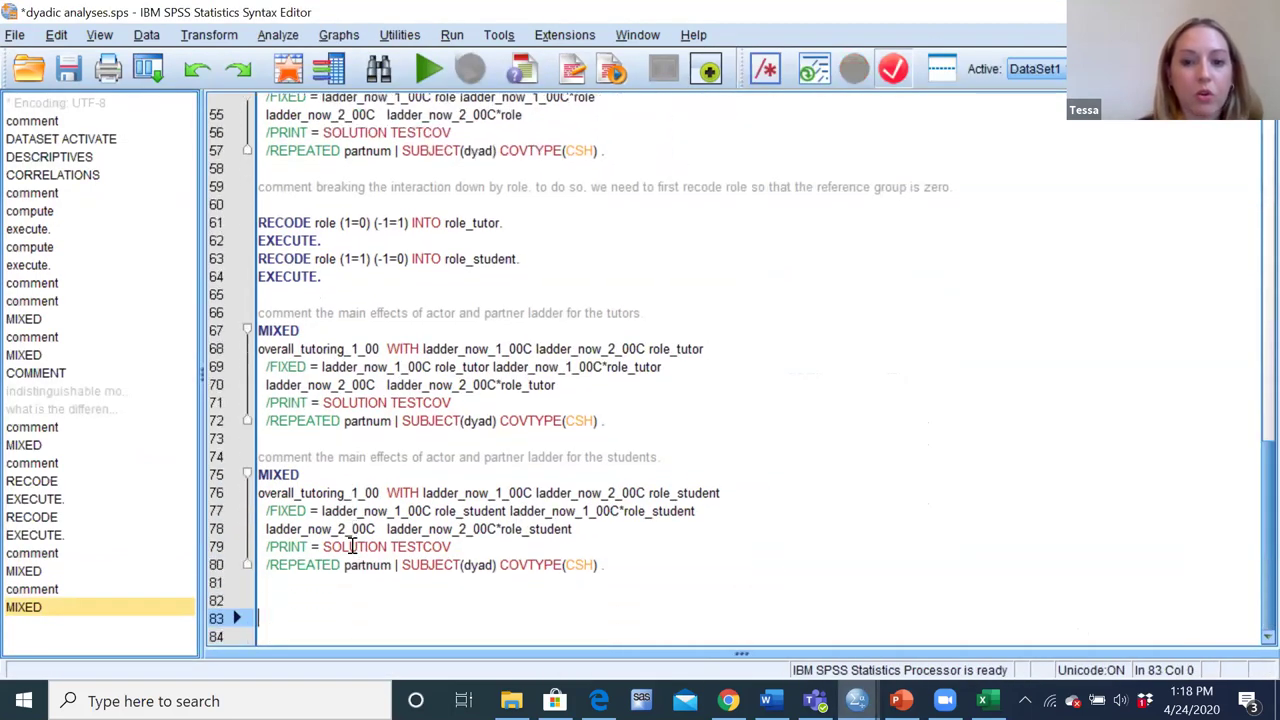
left_click_drag(623, 569, 246, 470)
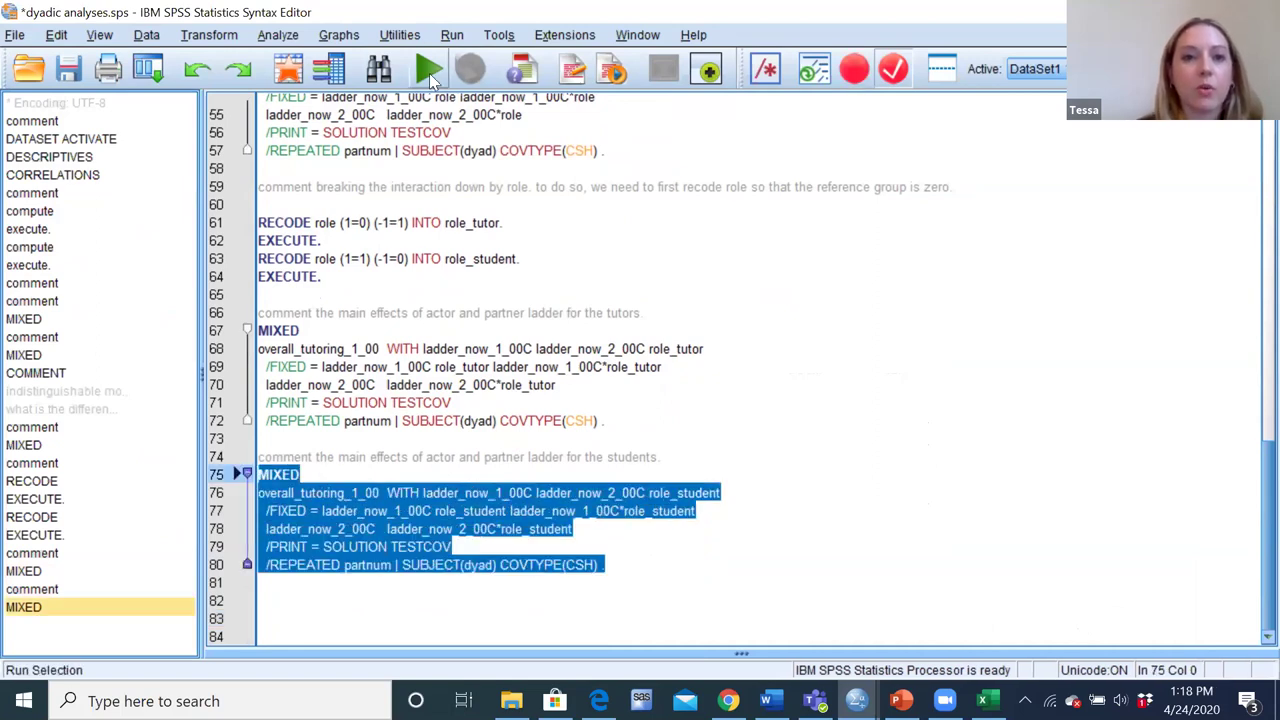
left_click(429, 70)
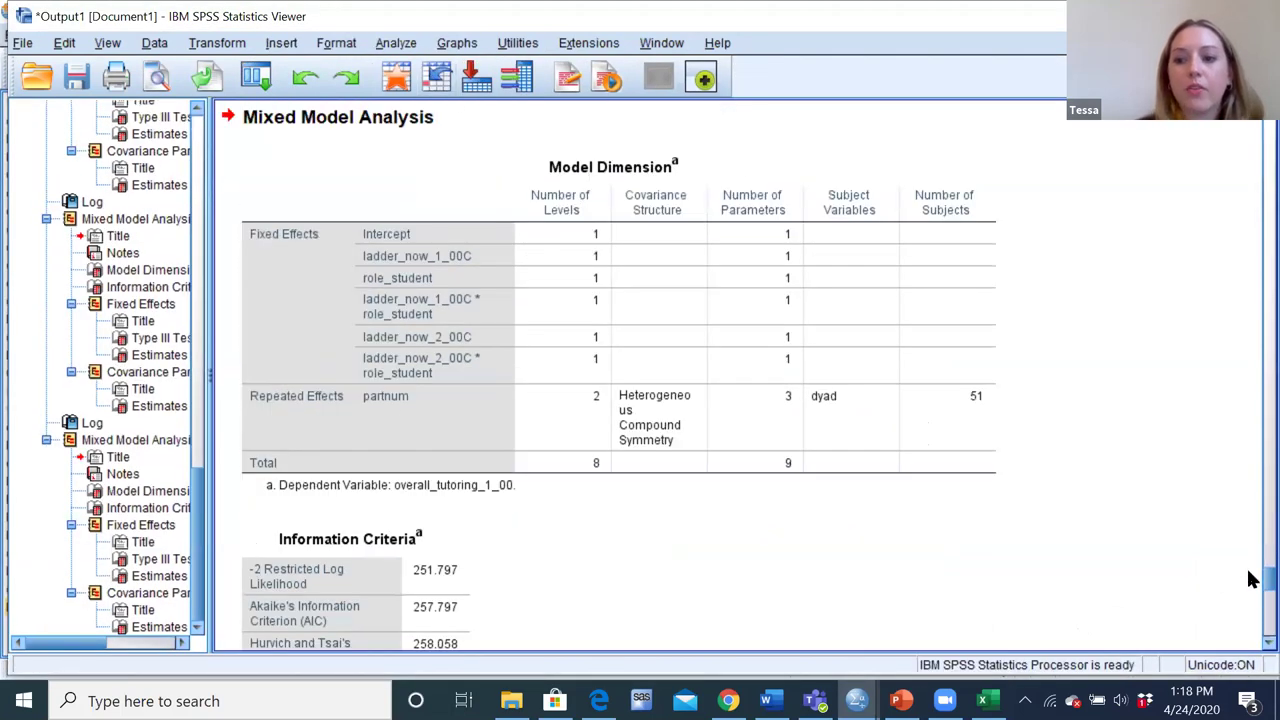
Step: Find the Estimates of Fixed Effects table for the role_student model and select it to examine its actor and partner effects
scroll(1250, 588, "down", 3)
scroll(1250, 590, "down", 10)
double_click(565, 608)
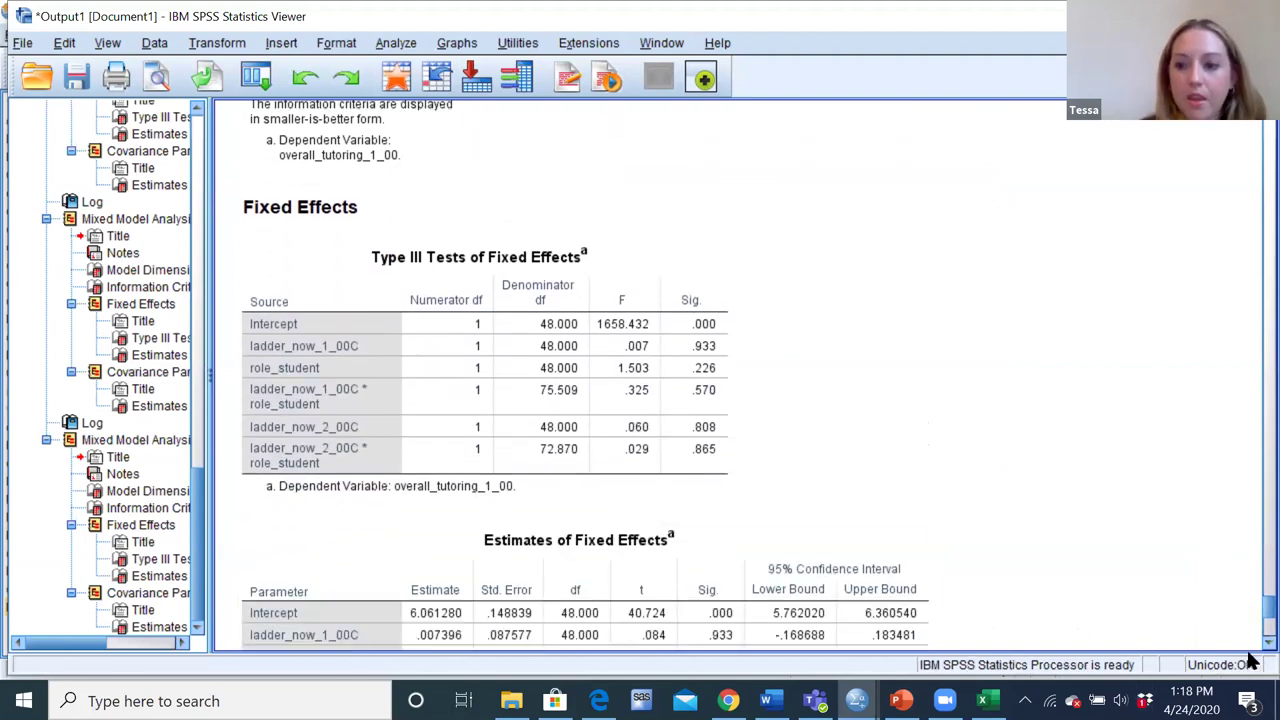
scroll(1250, 650, "down", 5)
left_click(465, 450)
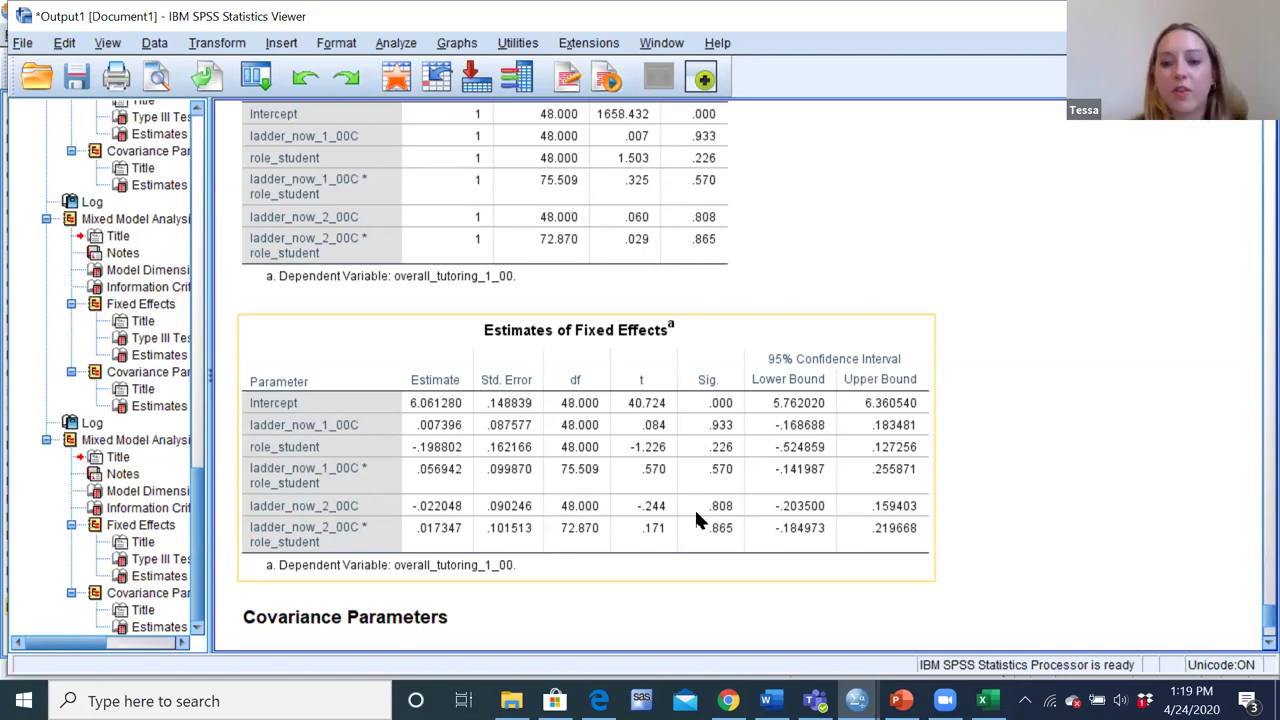
Step: Deselect the role_student fixed effects table and return to the dyadic analyses.sps syntax
left_click(1250, 453)
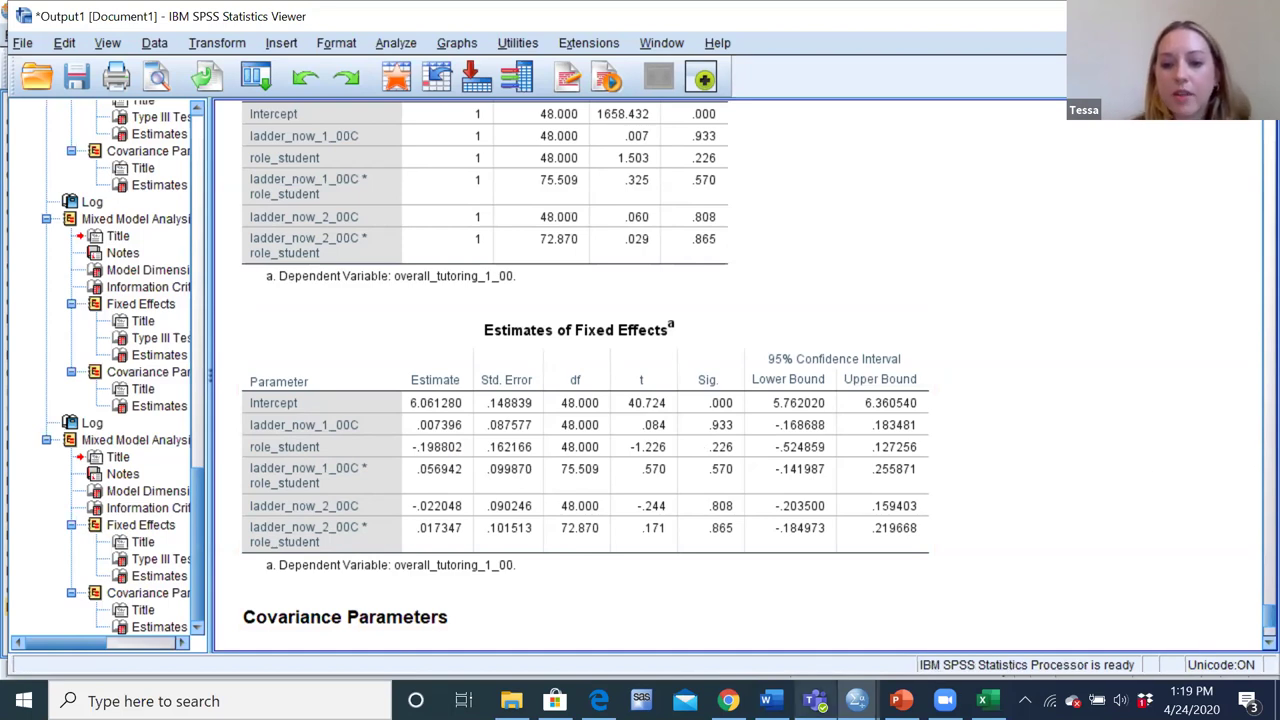
mouse_move(857, 700)
left_click(1020, 620)
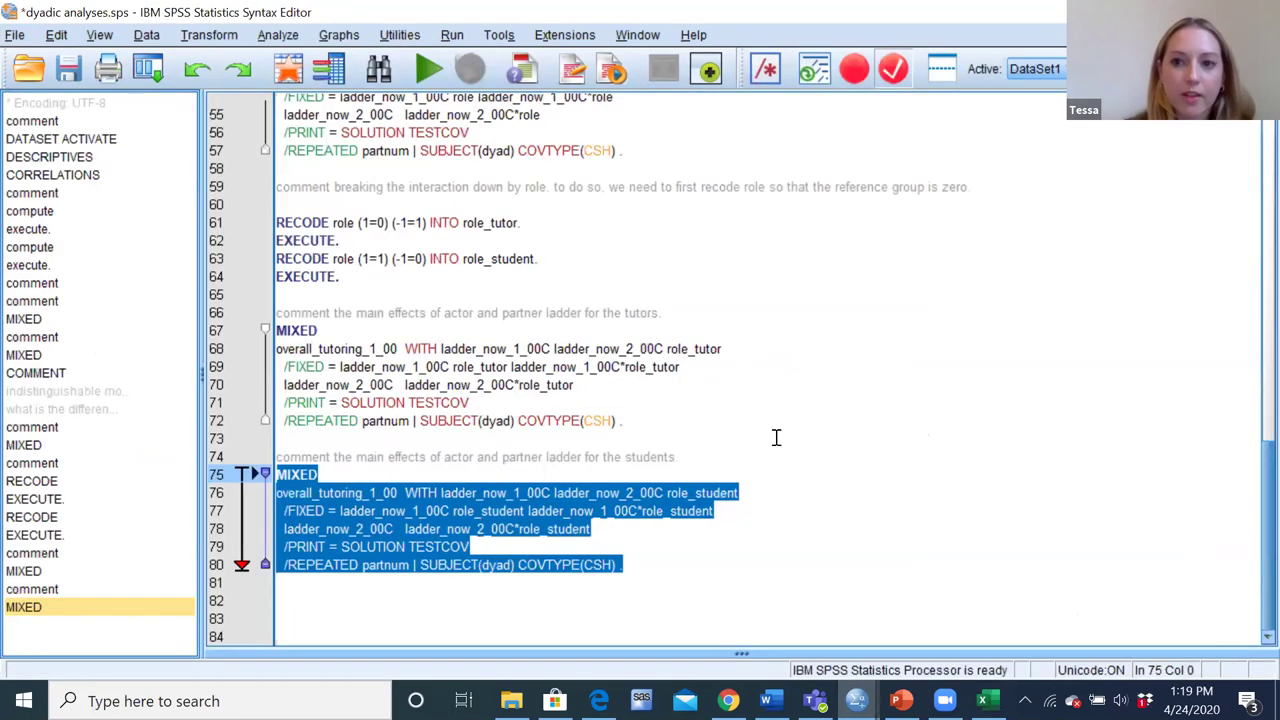
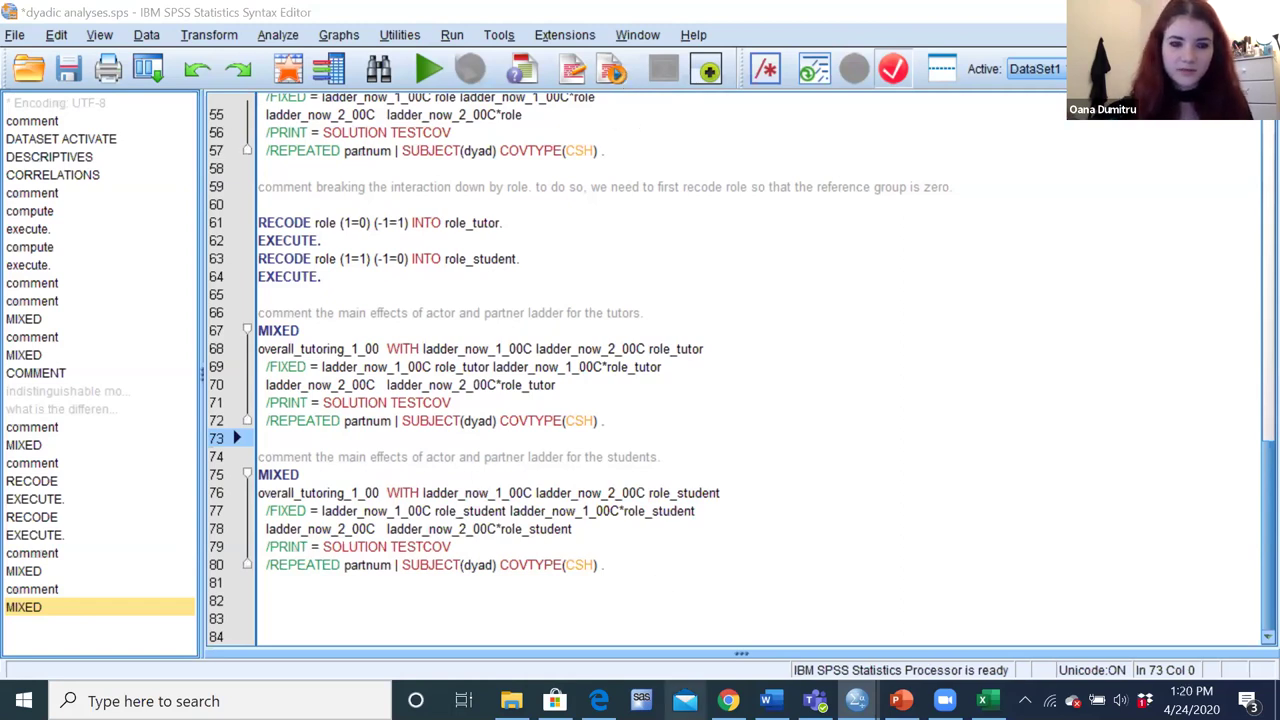
left_click(728, 701)
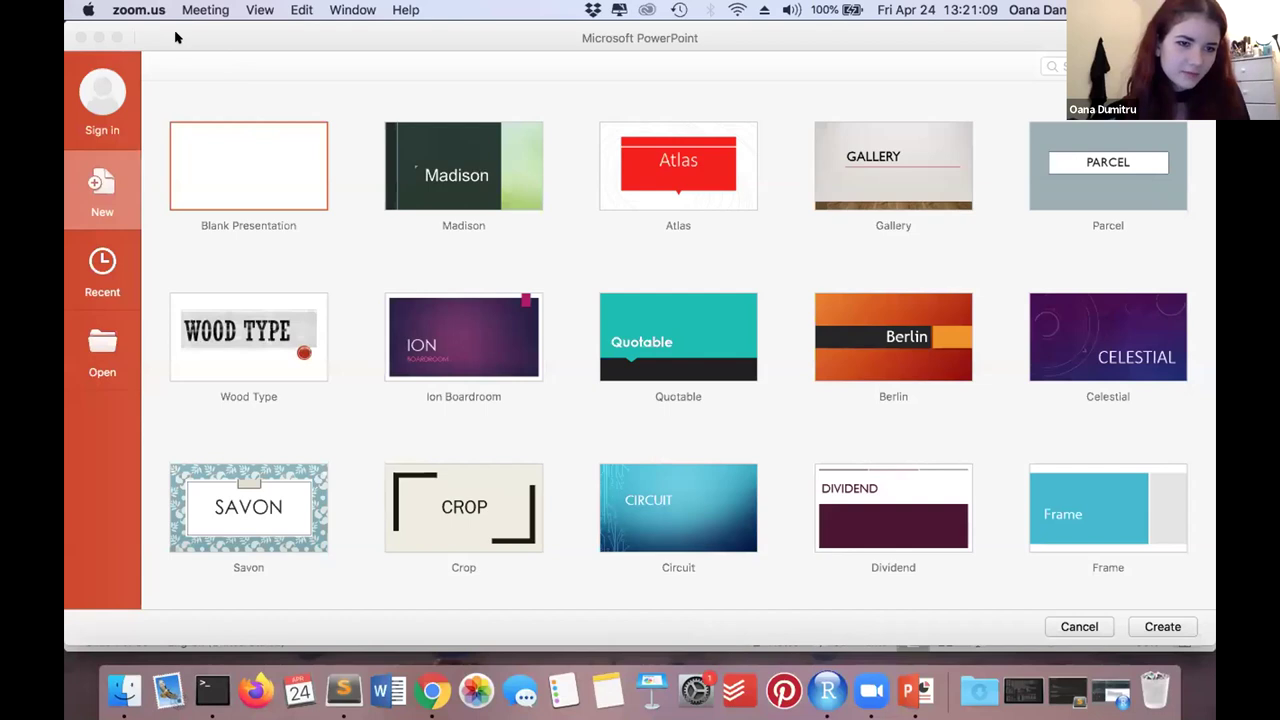
Step: Switch to the open dyad_workshop_April_lab_meeting presentation in PowerPoint
left_click(175, 37)
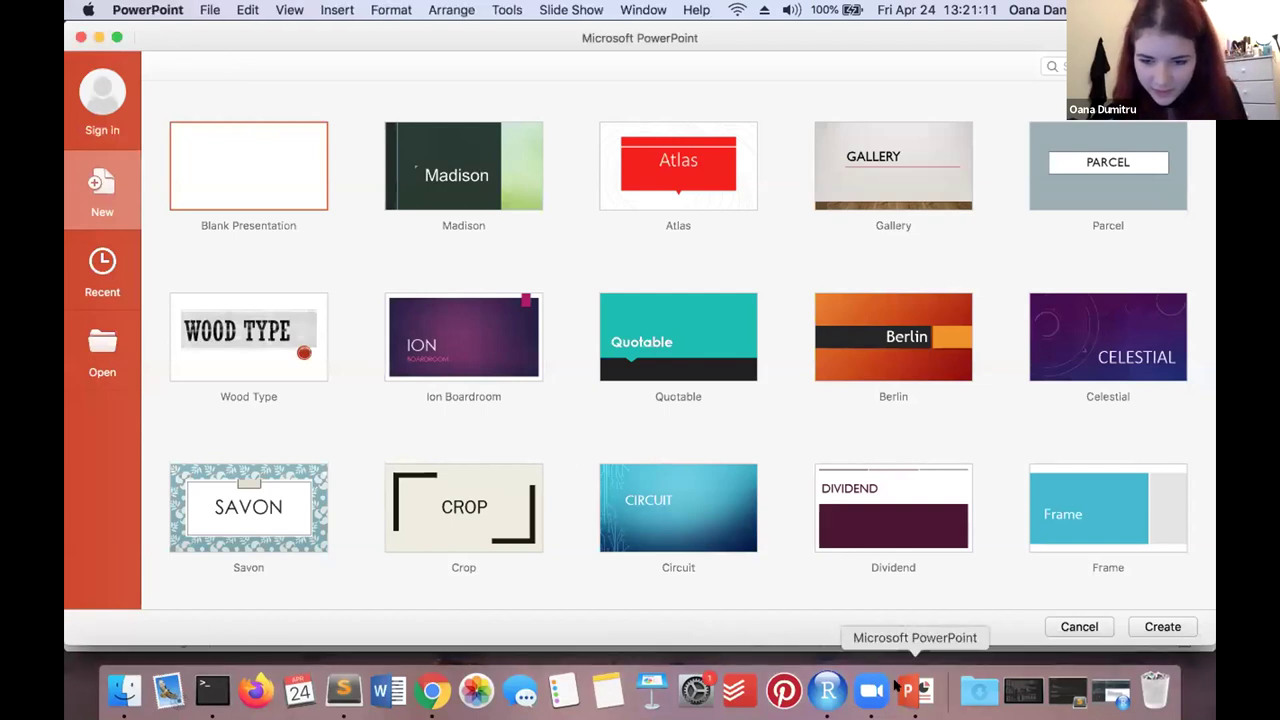
right_click(915, 688)
left_click(915, 688)
right_click(915, 688)
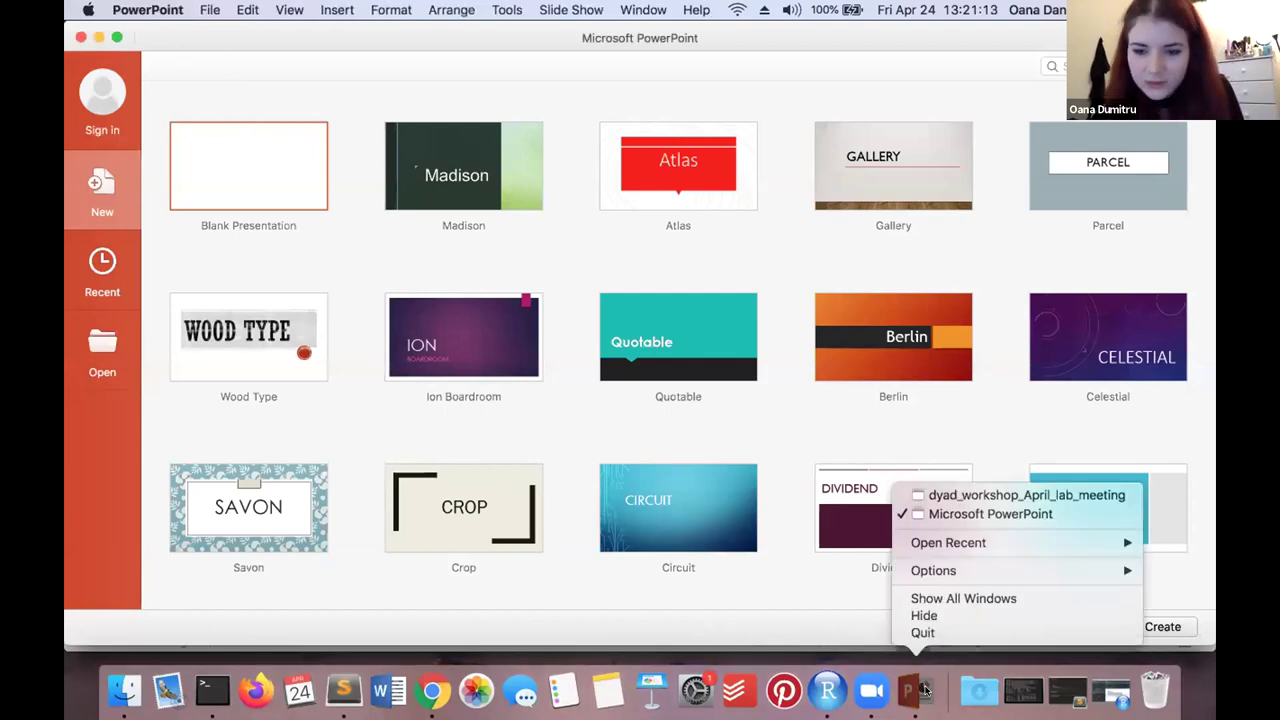
left_click(955, 495)
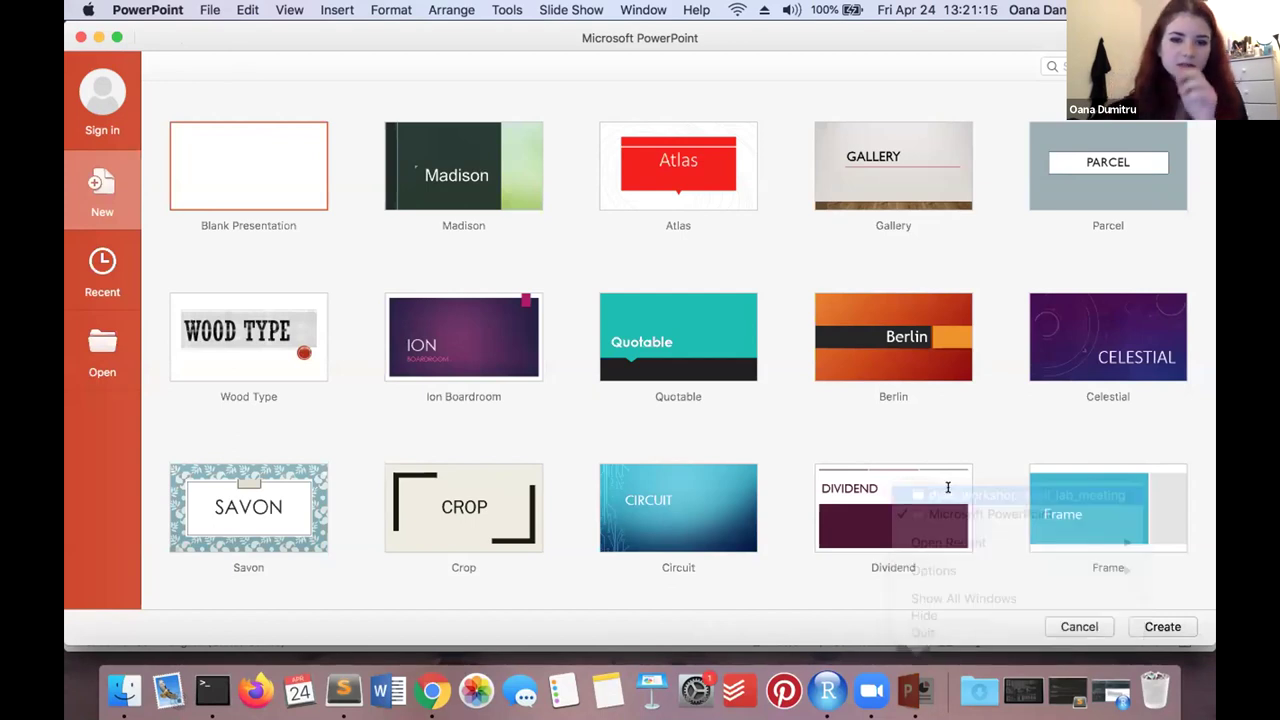
Step: Find slide 29, the first Multilevel Modeling in R Studio slide, and start the slide show from it
scroll(152, 368, "down", 15)
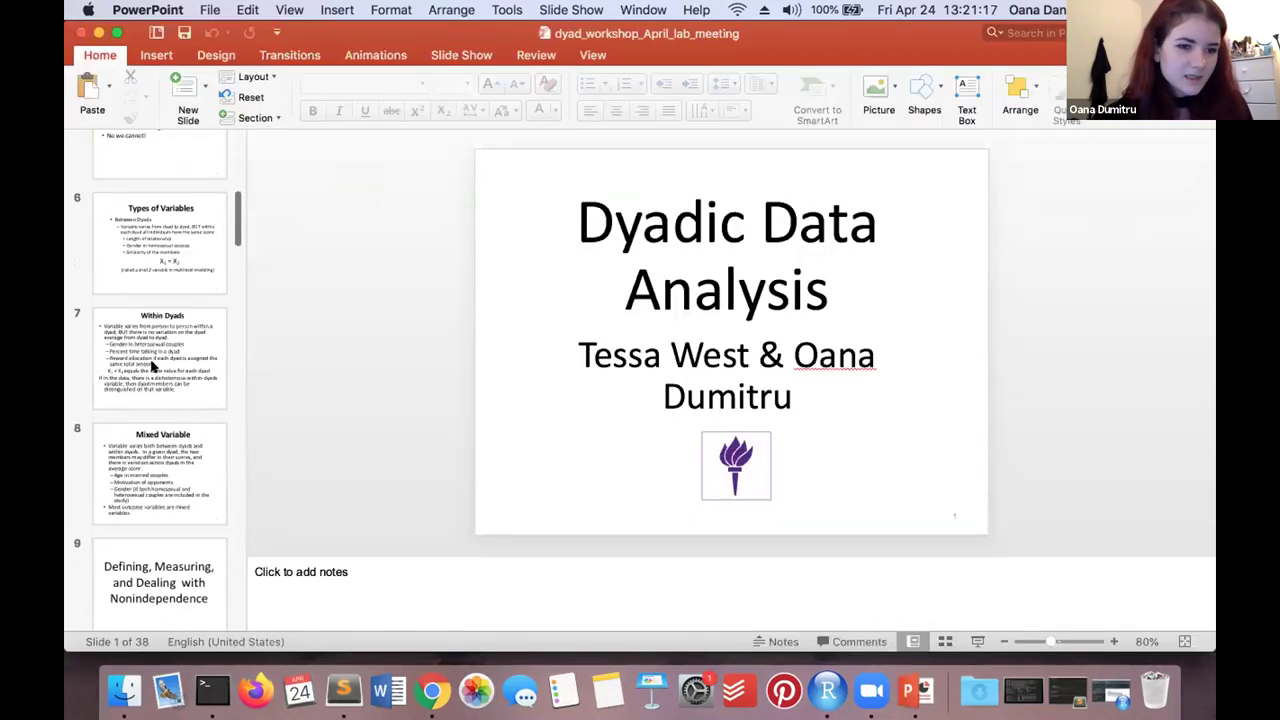
scroll(152, 368, "down", 10)
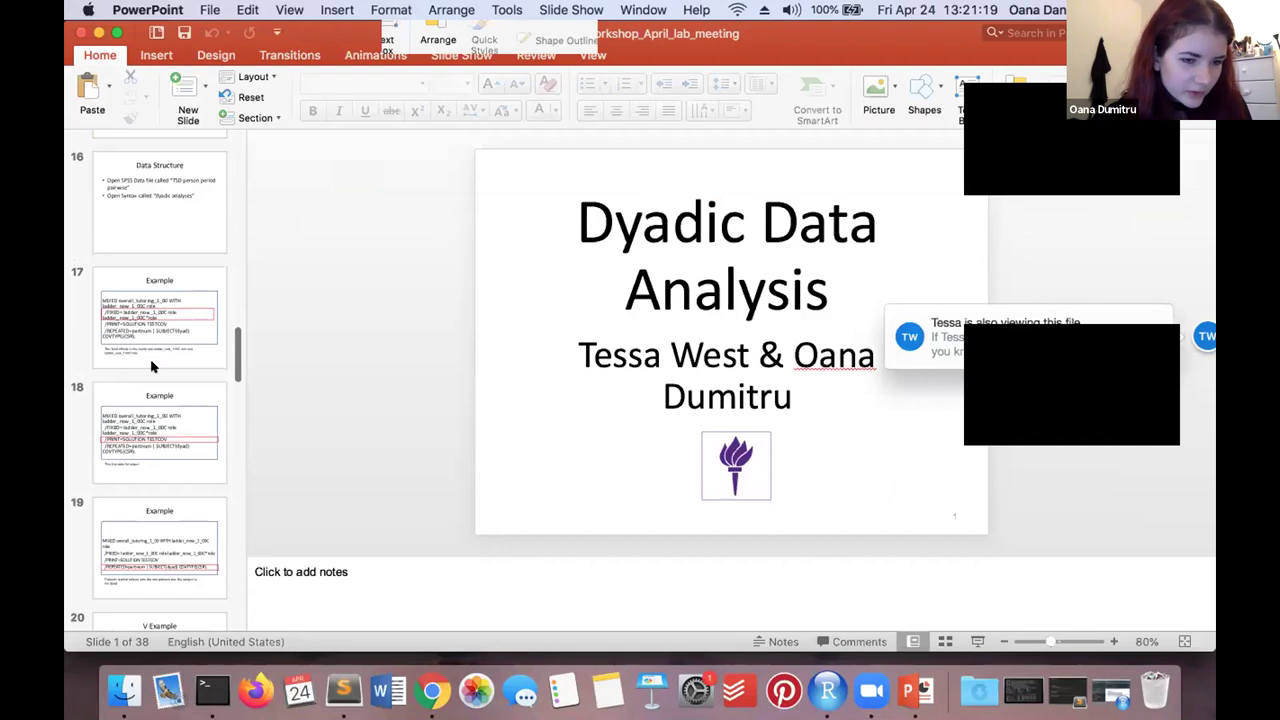
scroll(152, 368, "down", 5)
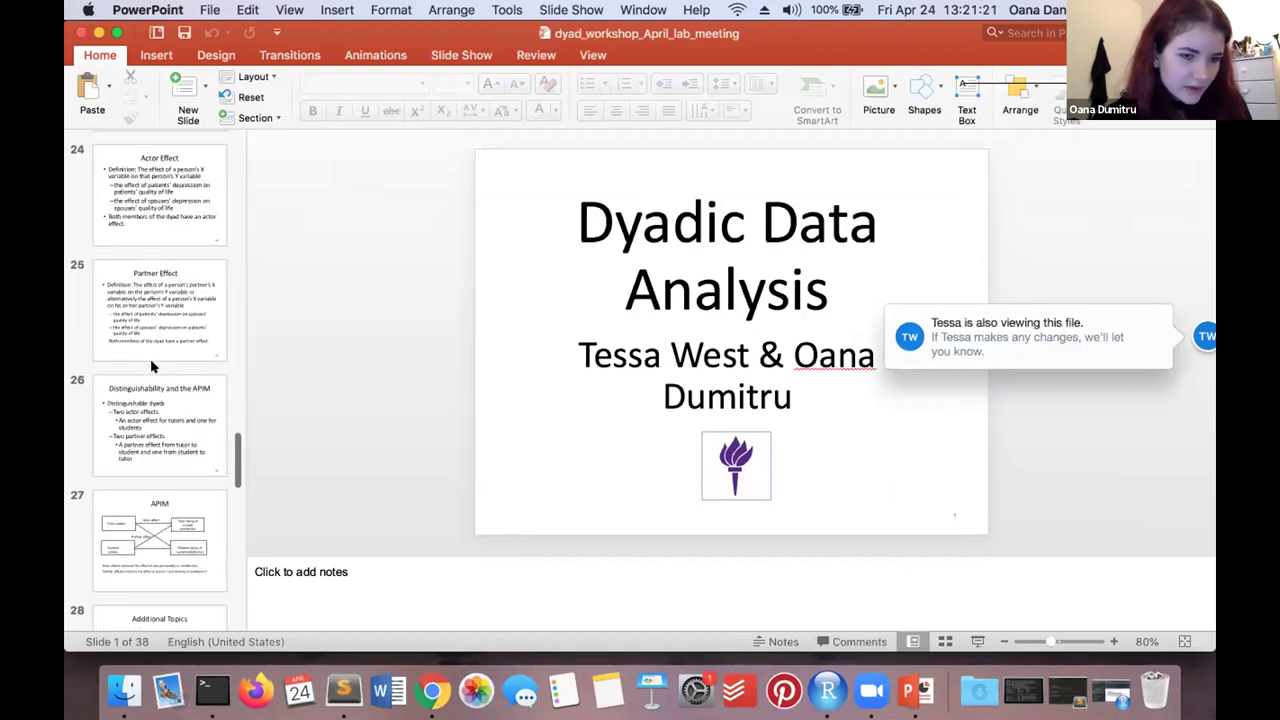
scroll(152, 368, "down", 4)
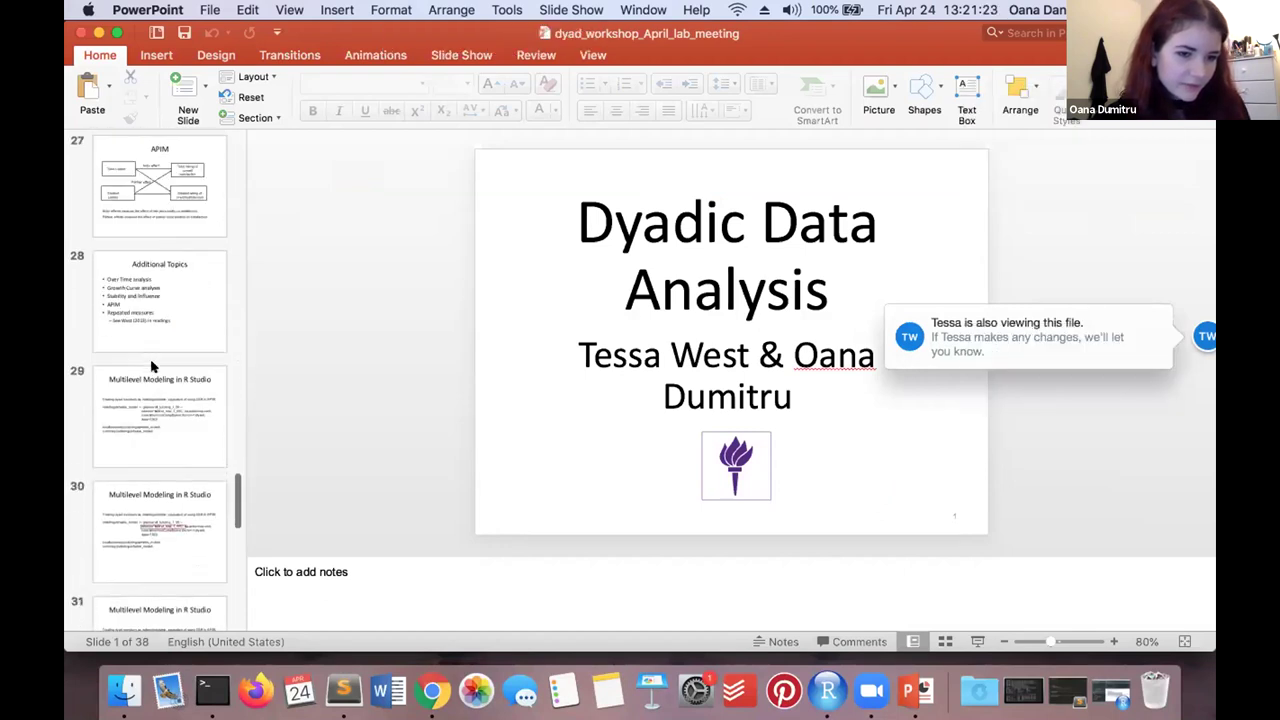
left_click(142, 418)
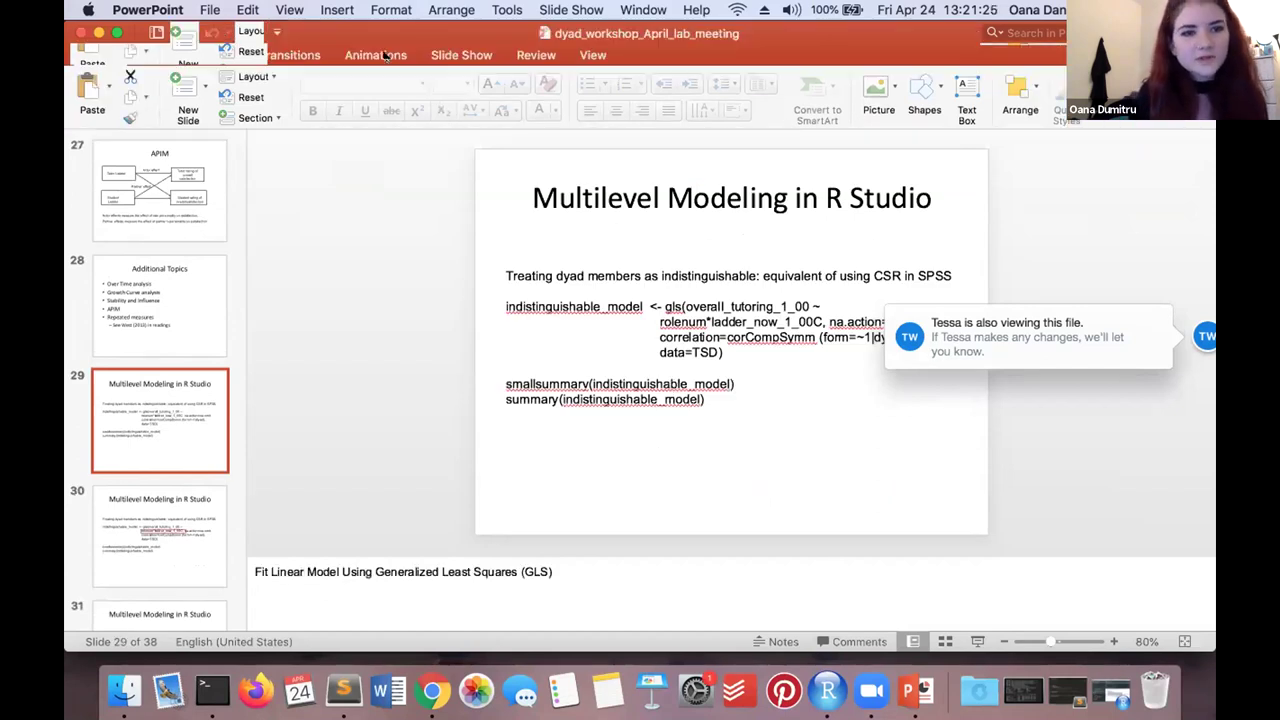
left_click(977, 641)
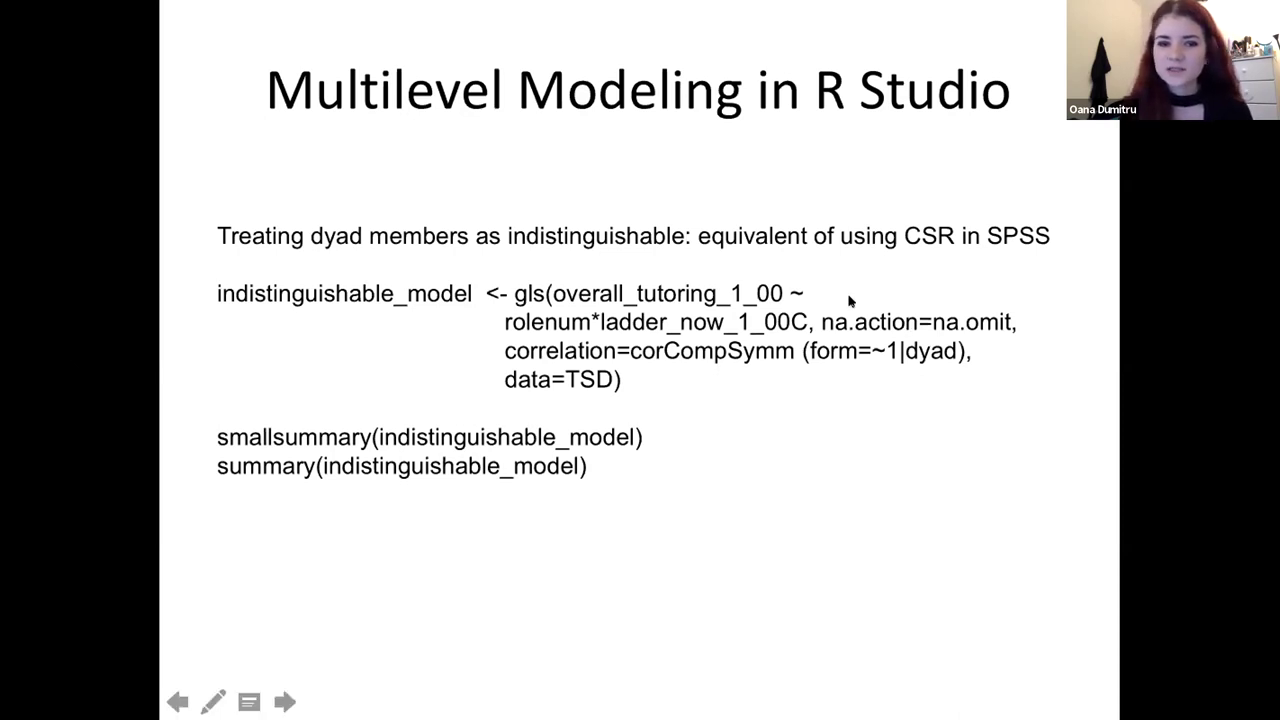
Step: Step through the Multilevel Modeling in R Studio slides to examine the predictor, correlation and summary lines of the indistinguishable model
left_click(792, 236)
left_click(792, 236)
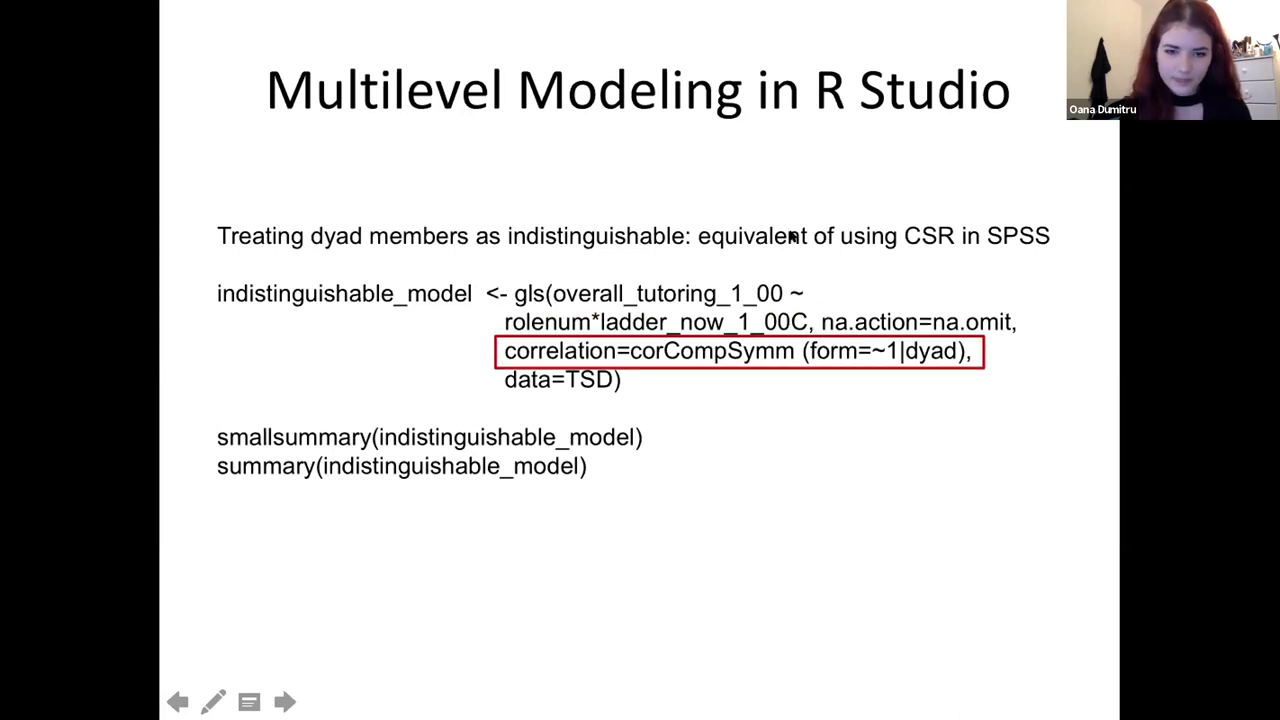
key("Left")
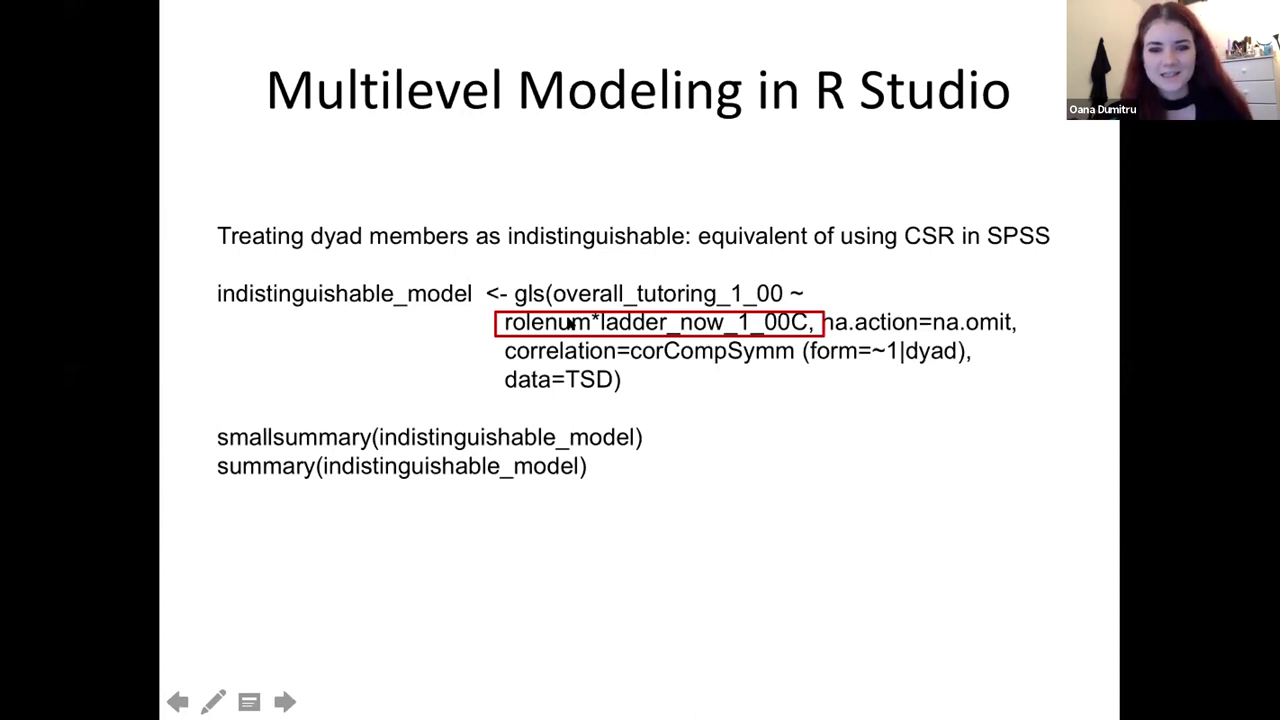
key("Right")
key("Right")
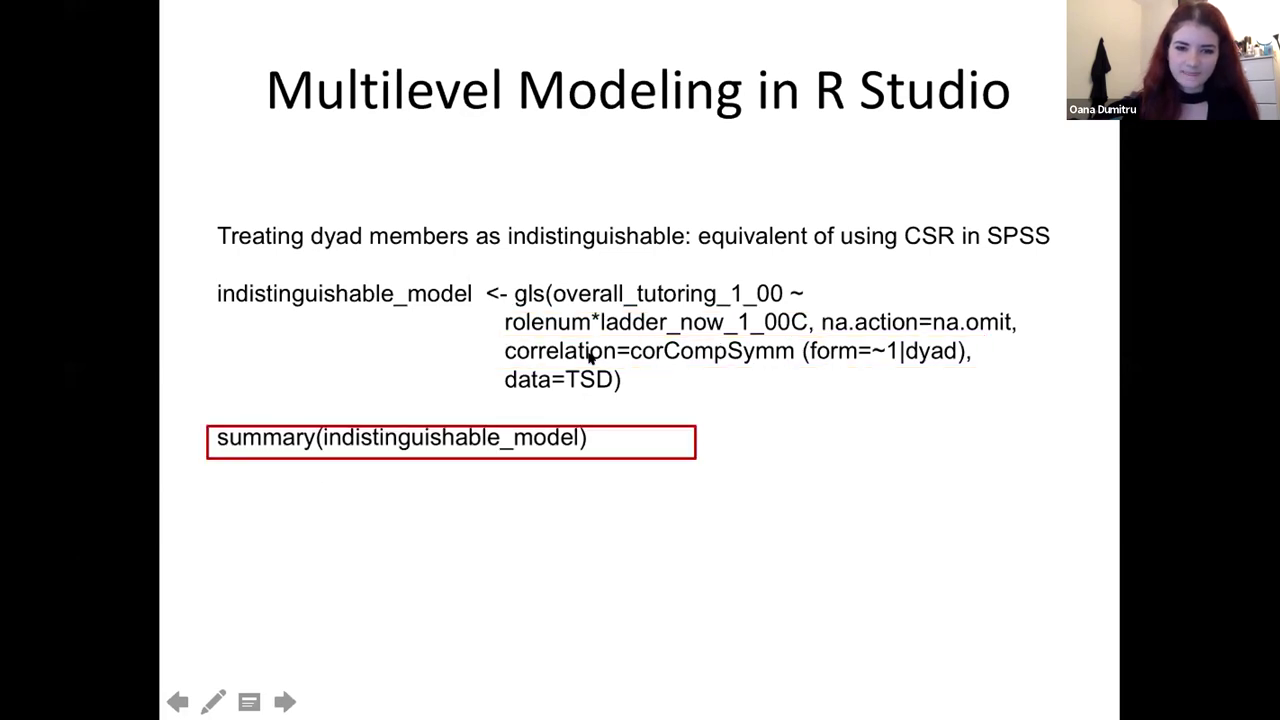
key("Left")
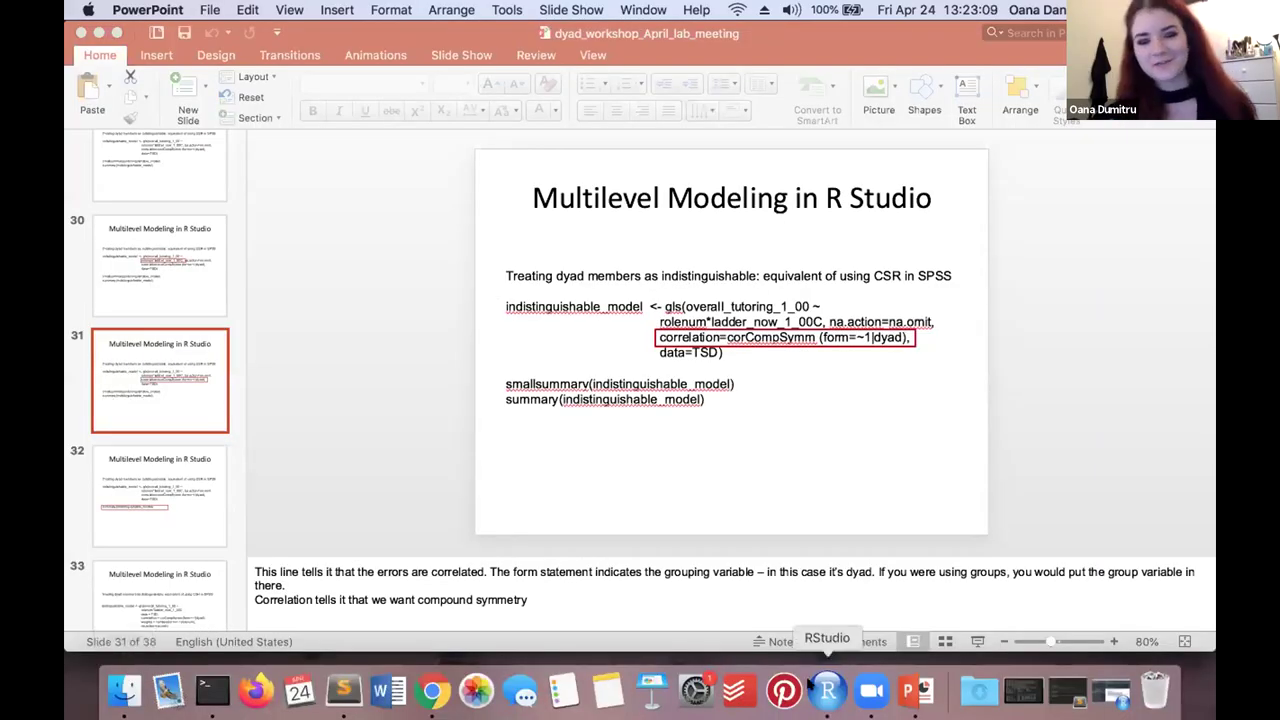
Step: Switch to RStudio and enlarge the script editor in both width and height
left_click(818, 698)
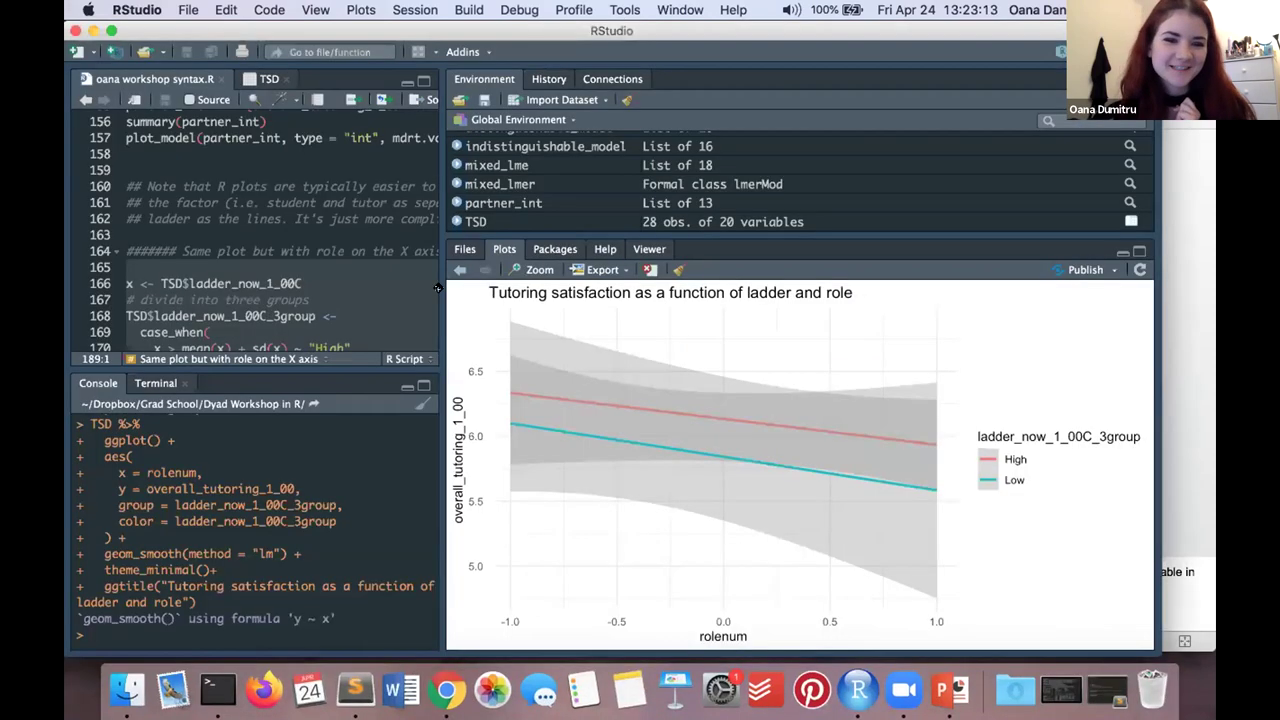
left_click_drag(435, 289, 643, 300)
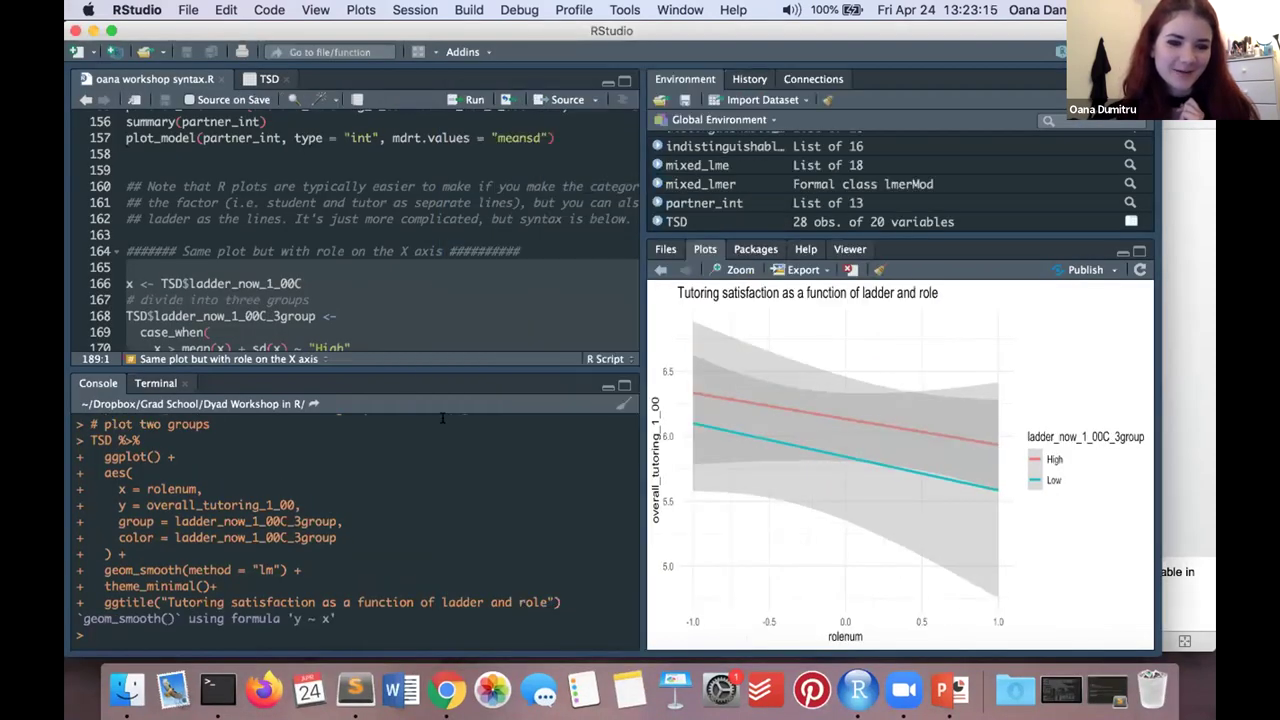
left_click_drag(424, 367, 429, 521)
left_click(406, 328)
Step: Examine the Load packages section at the start of the script, including the p_needed package list and the dyadr installation
scroll(406, 328, "up", 20)
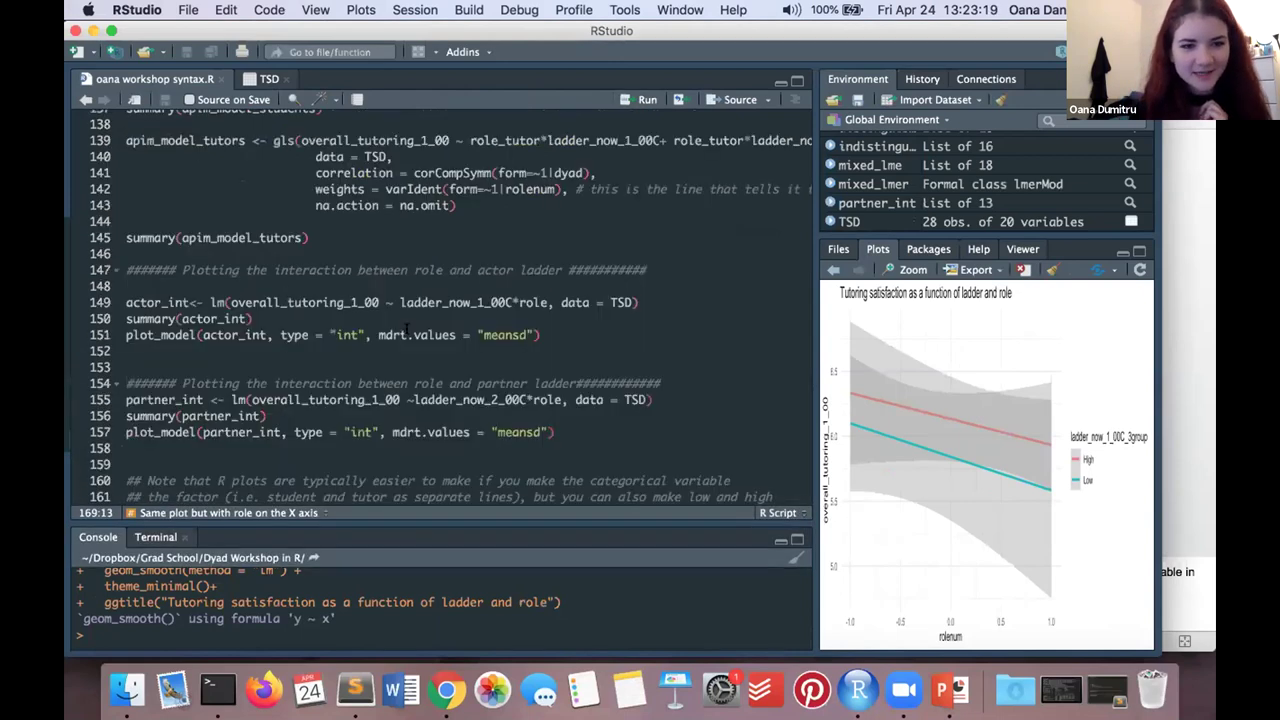
scroll(311, 248, "down", 2)
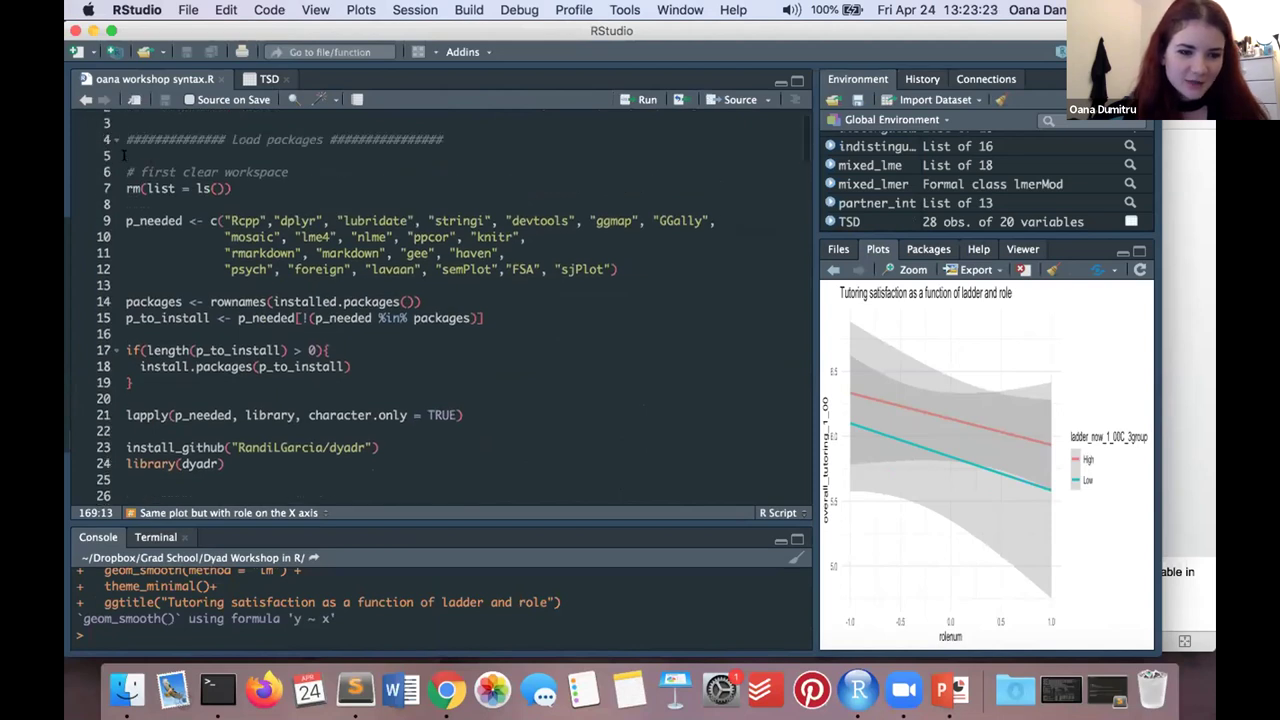
left_click_drag(150, 156, 300, 470)
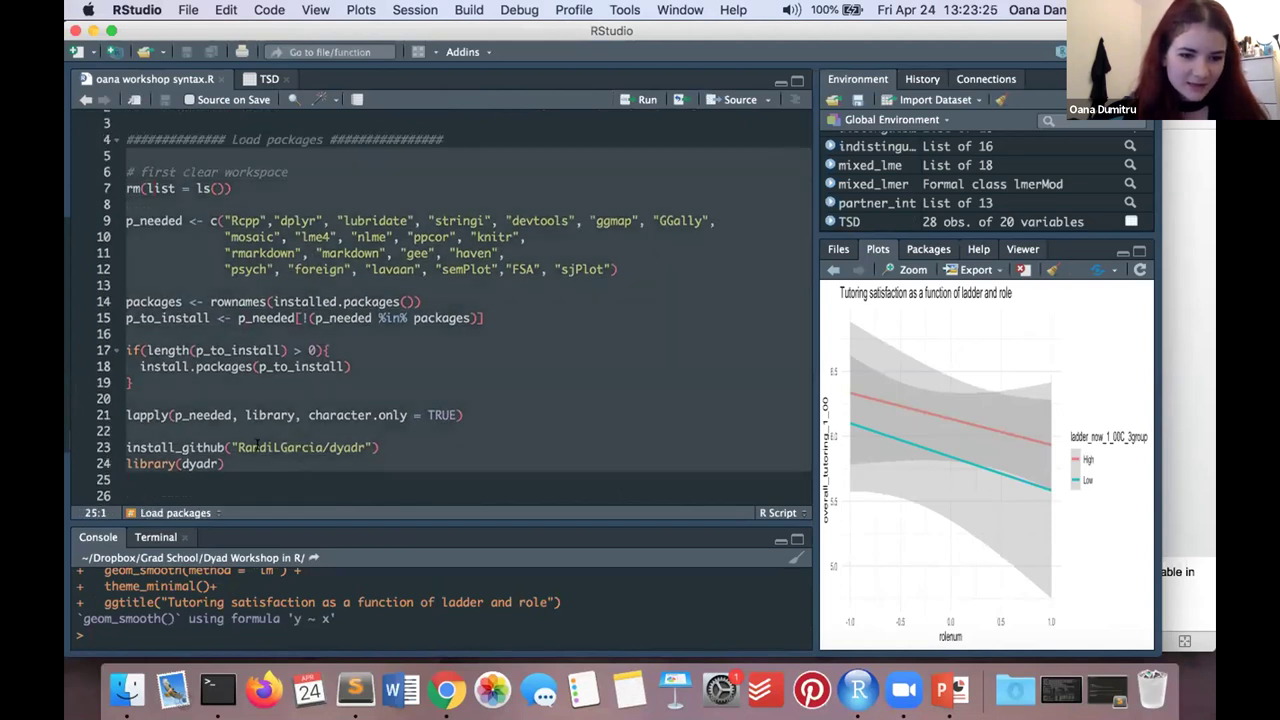
left_click(257, 444)
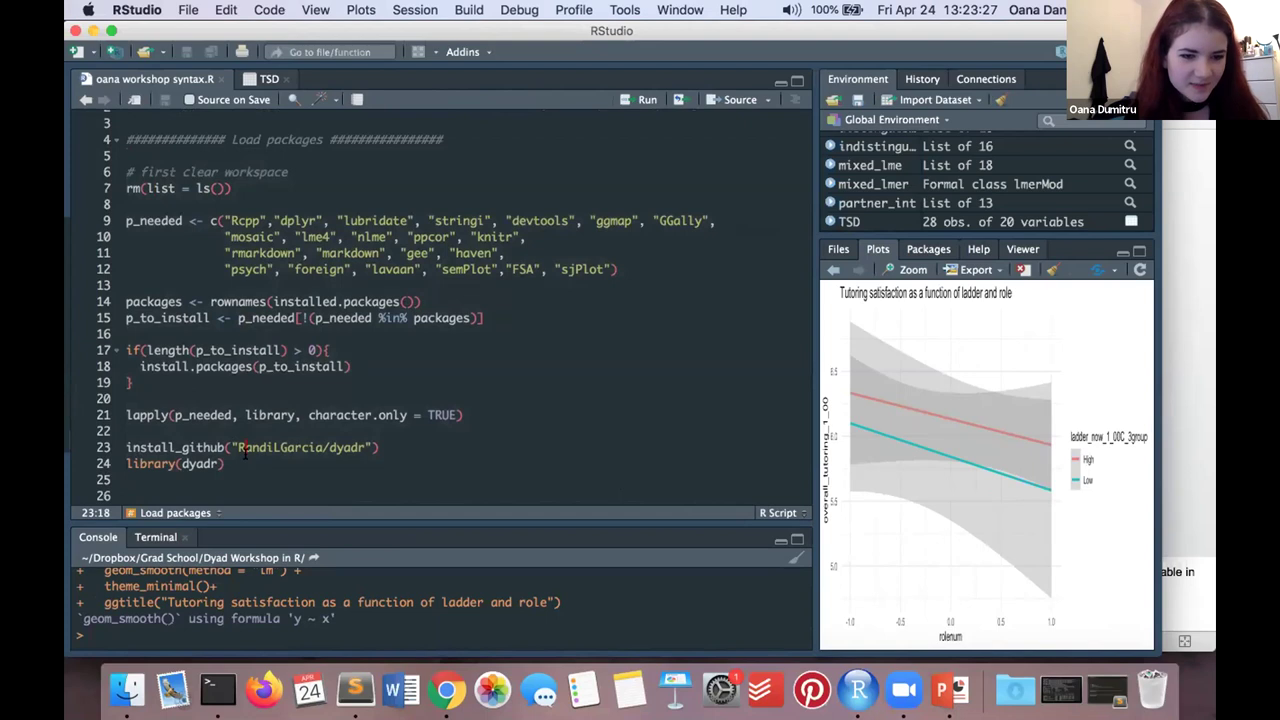
key("Down")
left_click(243, 220)
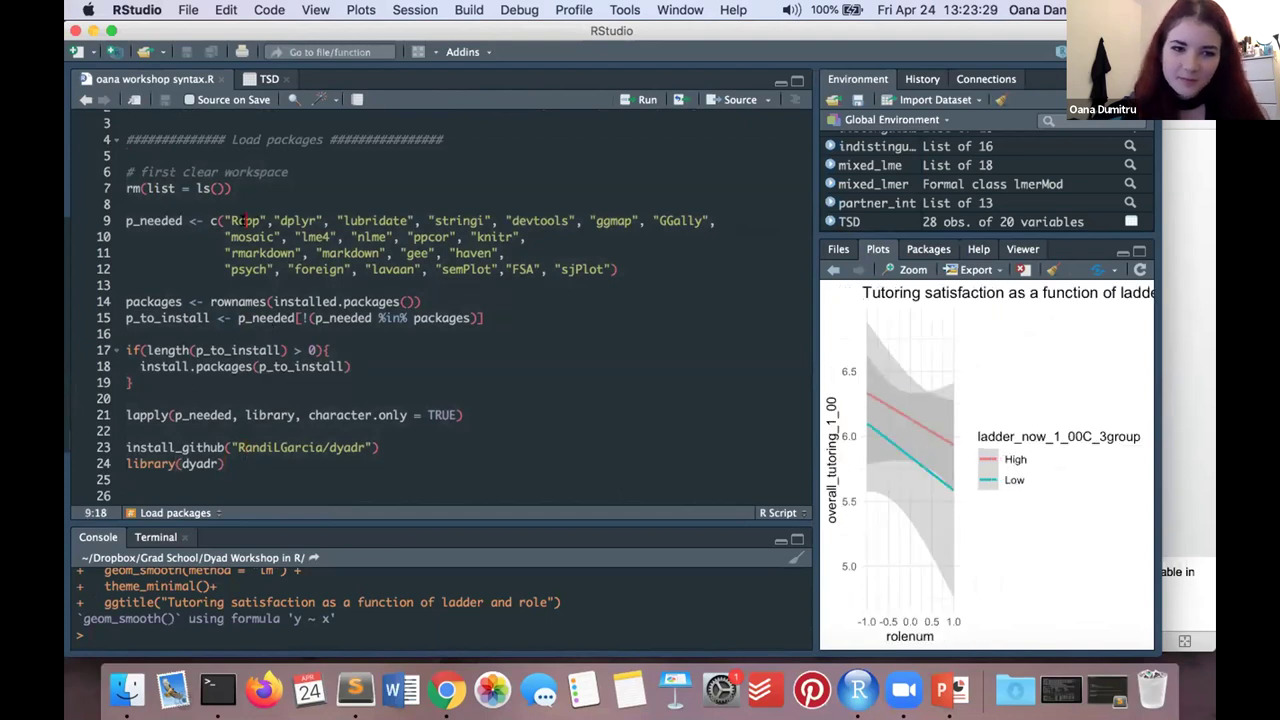
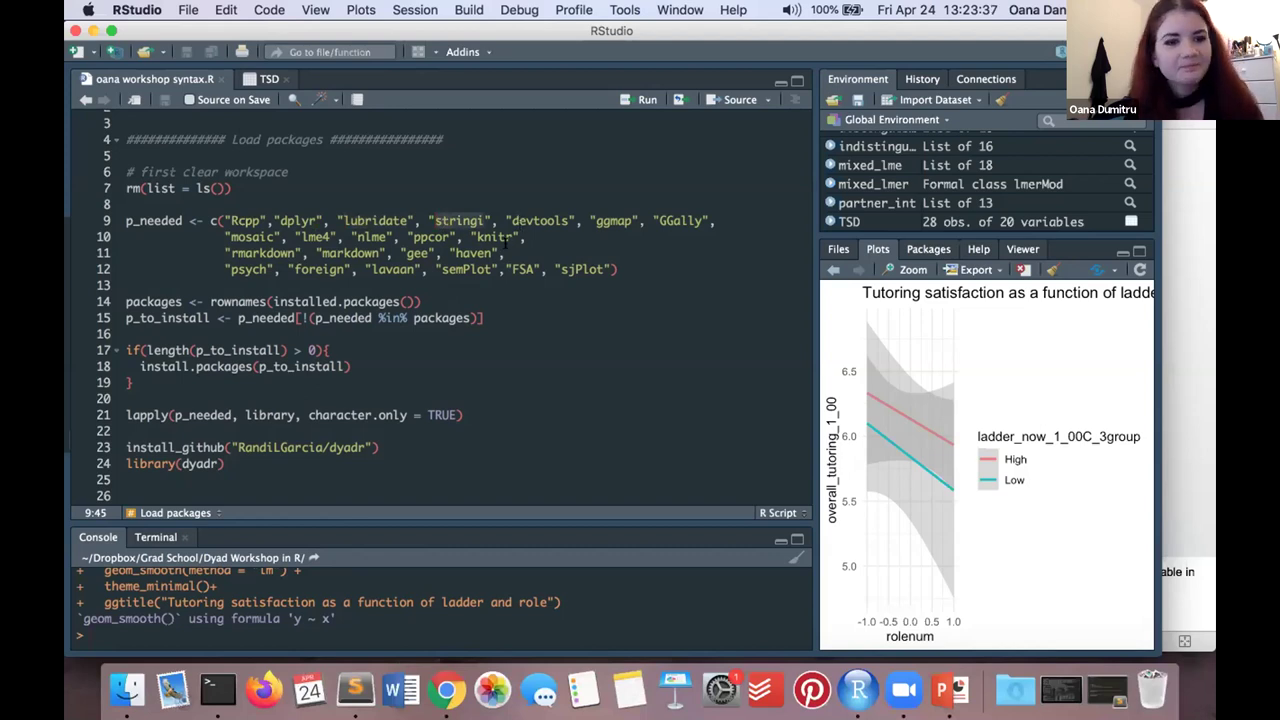
left_click(306, 237)
left_click(324, 237)
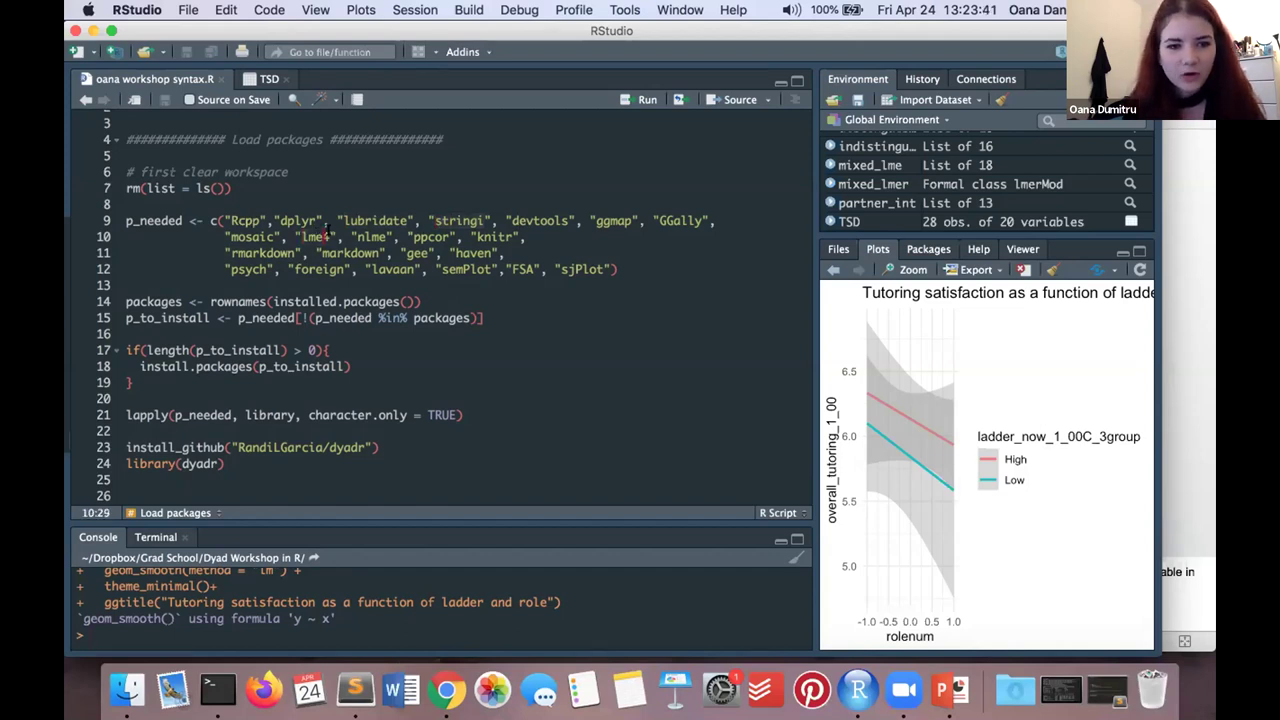
left_click(290, 220)
left_click(282, 285)
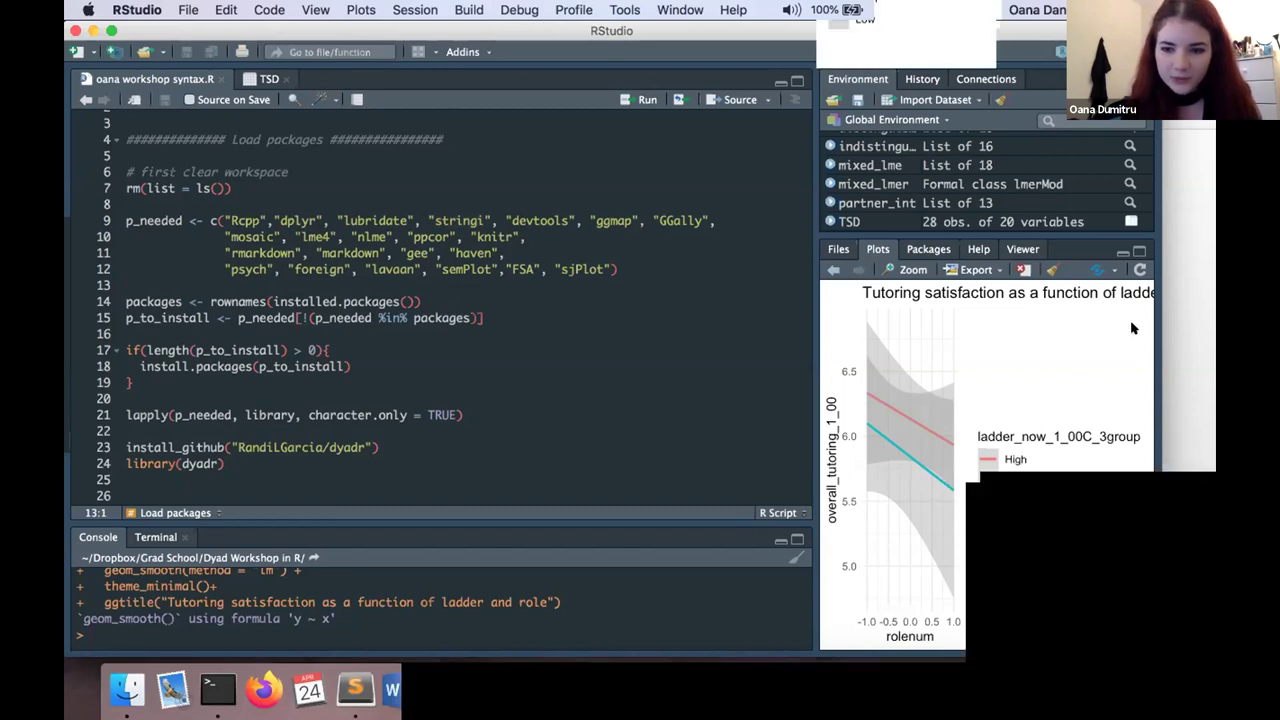
Step: Examine the Load the data file section in lines 28 to 35, with its read.spss and View(TSD) commands
scroll(535, 467, "down", 5)
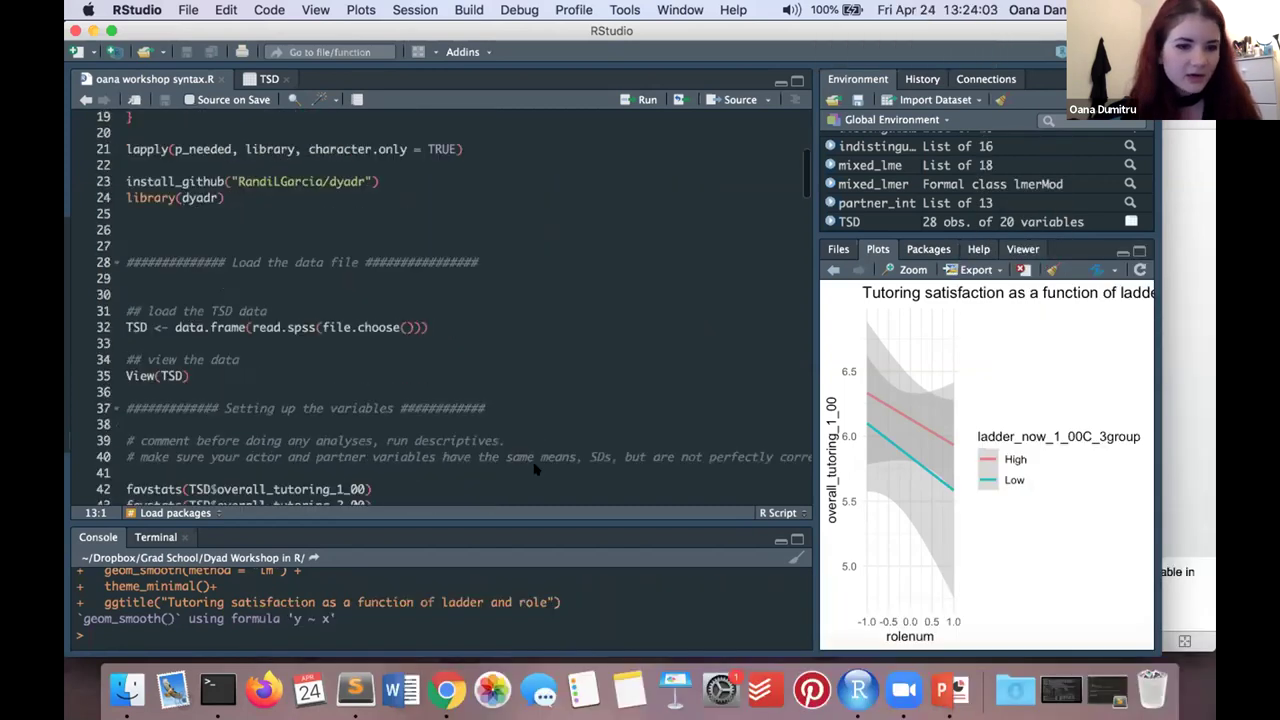
left_click(144, 272)
left_click_drag(128, 258, 463, 367)
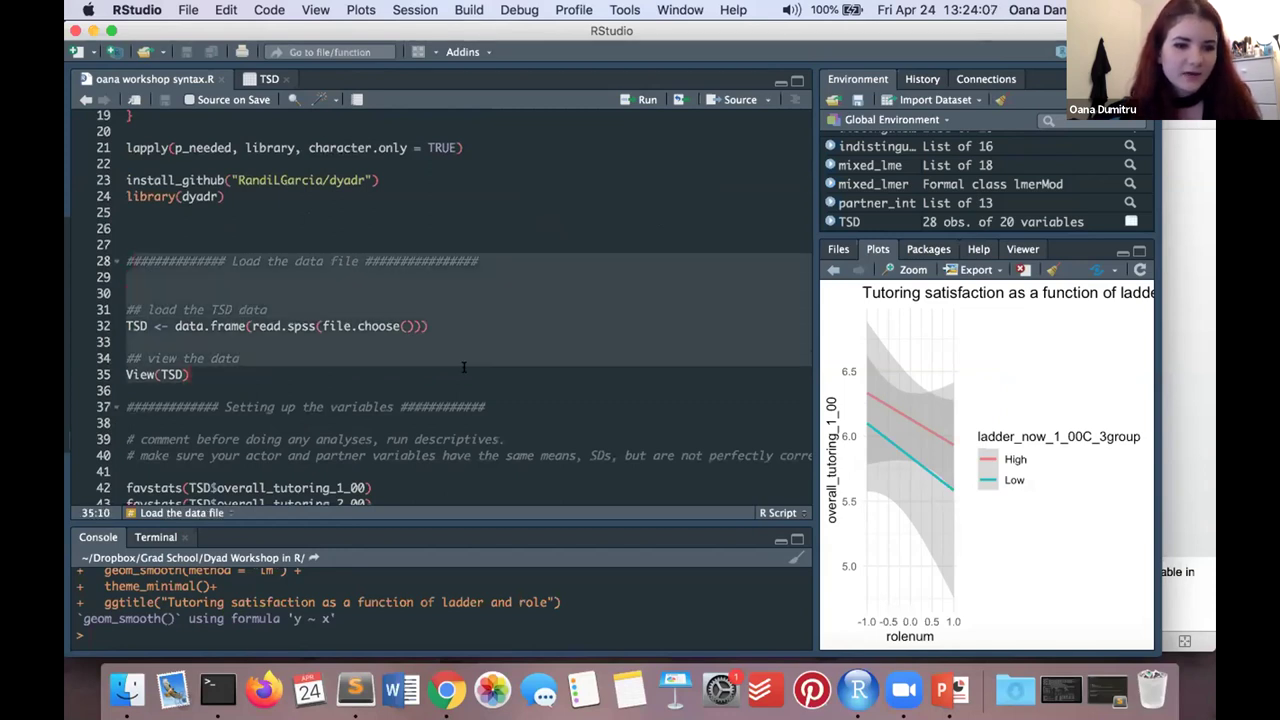
left_click(463, 367)
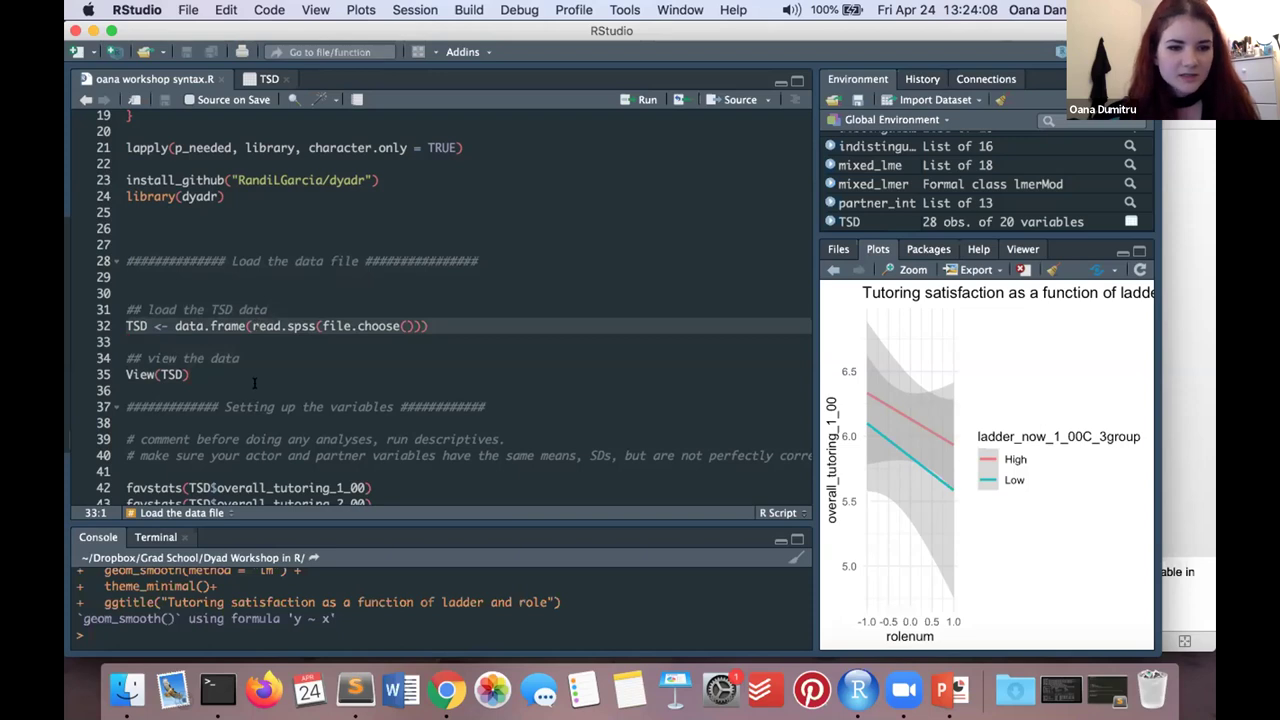
left_click(209, 374)
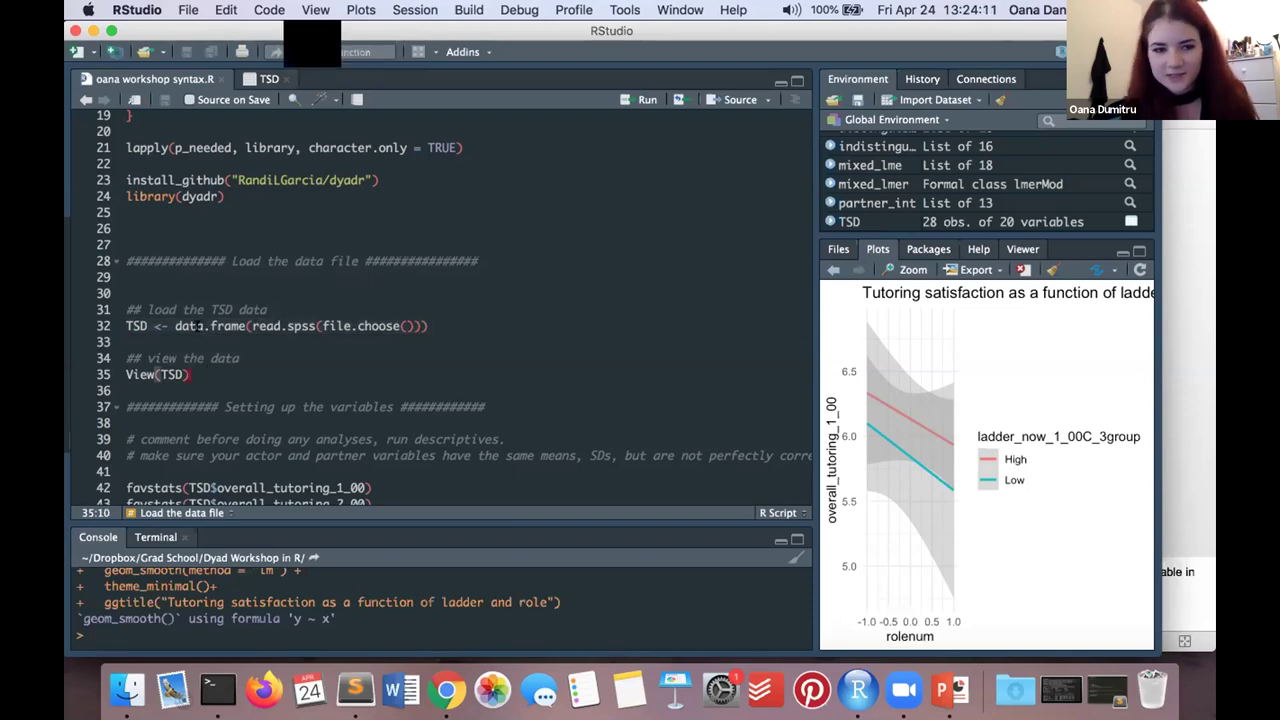
Step: Run the read.spss command in line 32 and load TSD_person_pairwise.sav from the Dyad Workshop in R folder as TSD
double_click(355, 325)
left_click(426, 326)
left_click(123, 325, "shift")
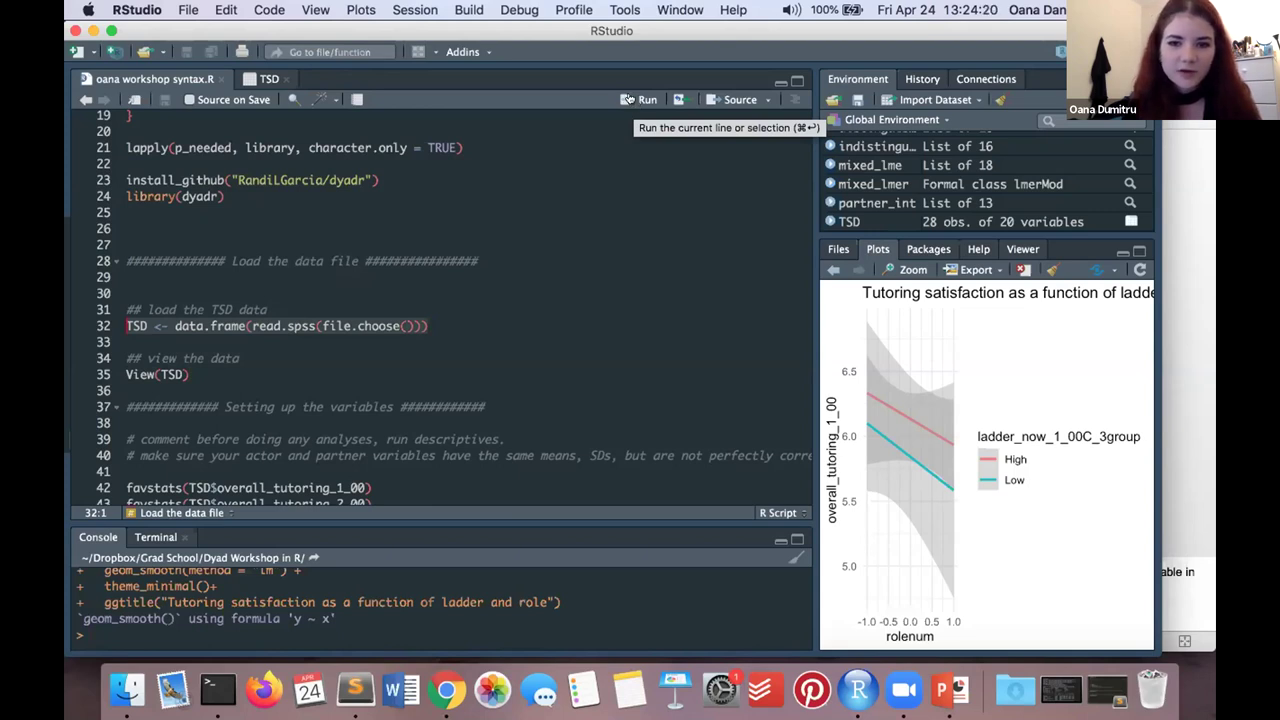
left_click(627, 99)
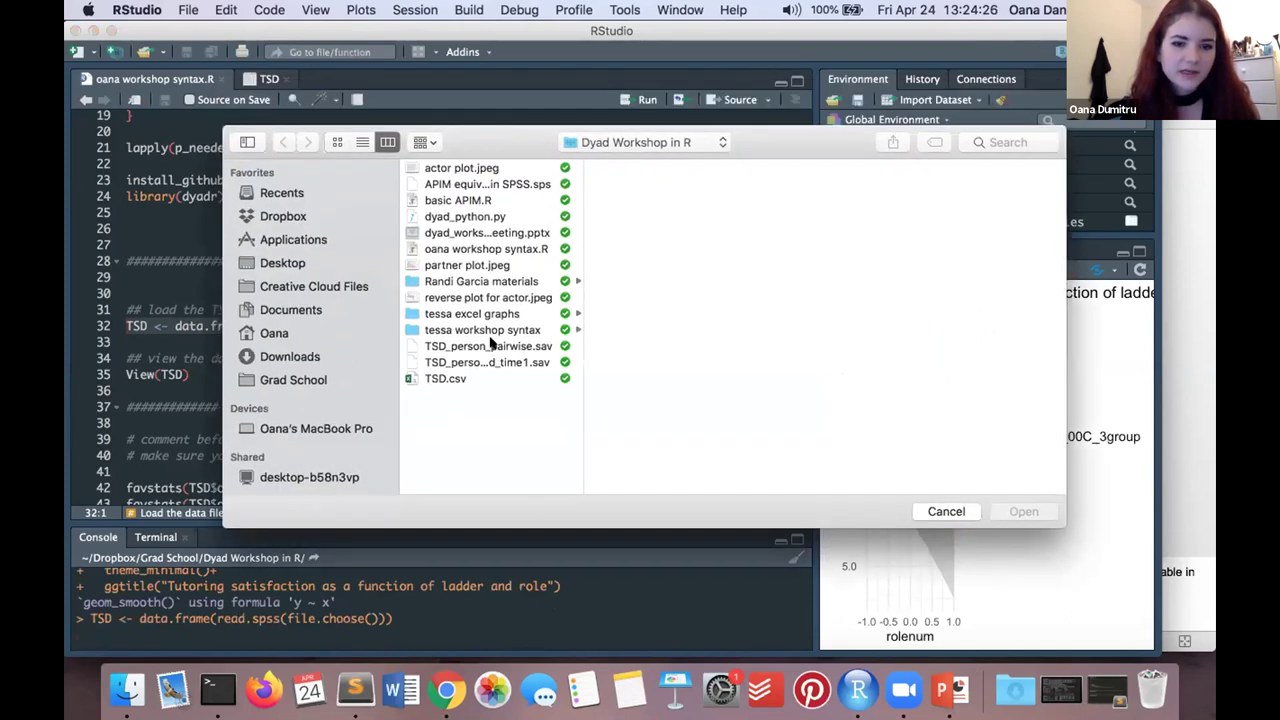
left_click(496, 345)
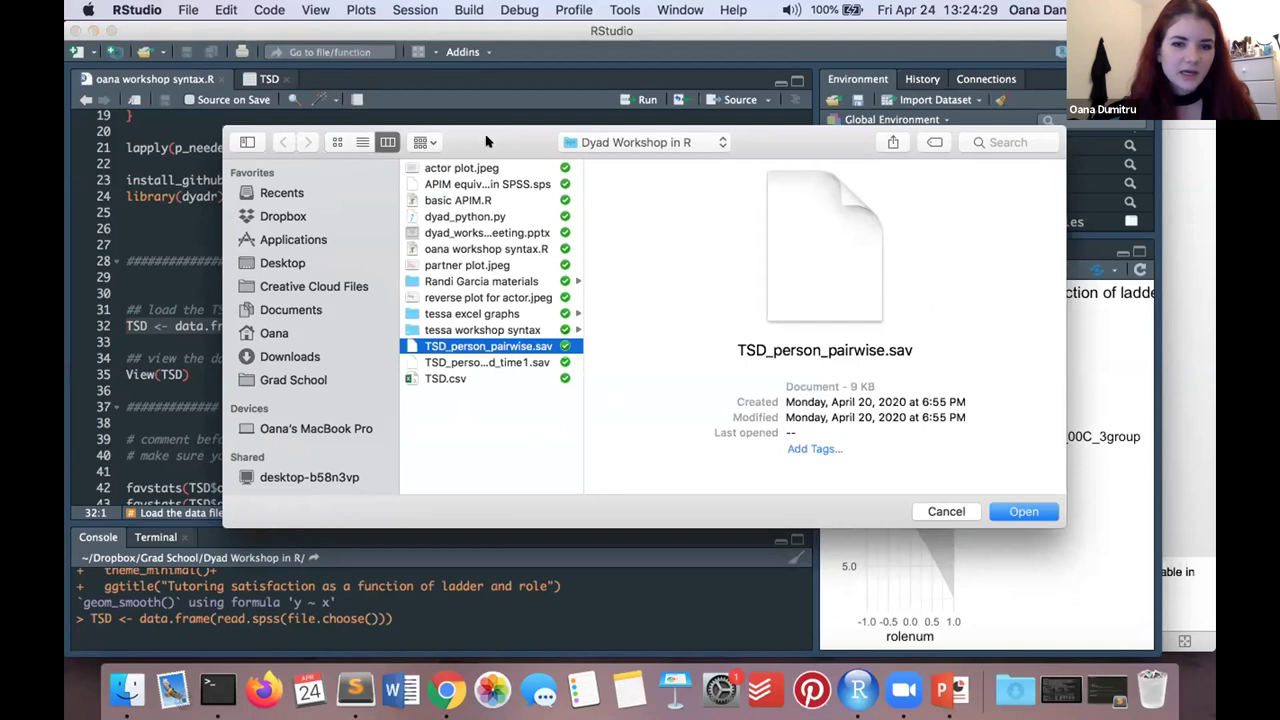
left_click_drag(505, 138, 726, 110)
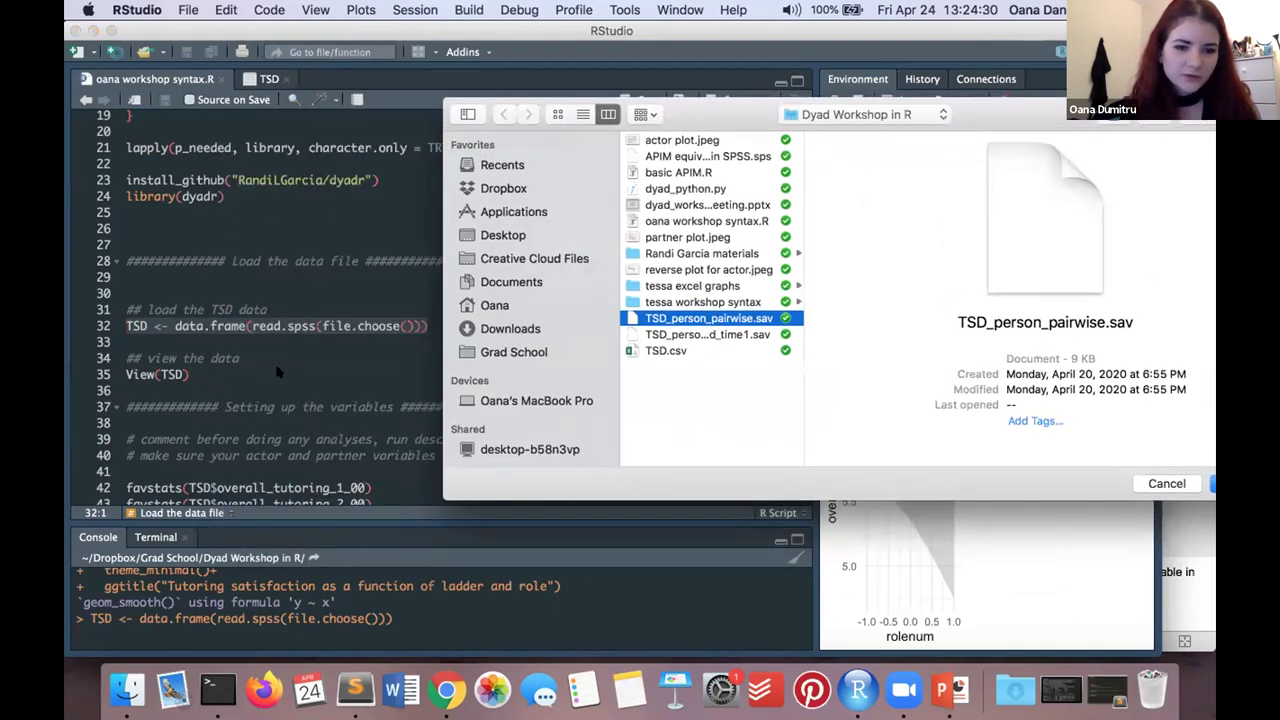
left_click_drag(705, 104, 653, 90)
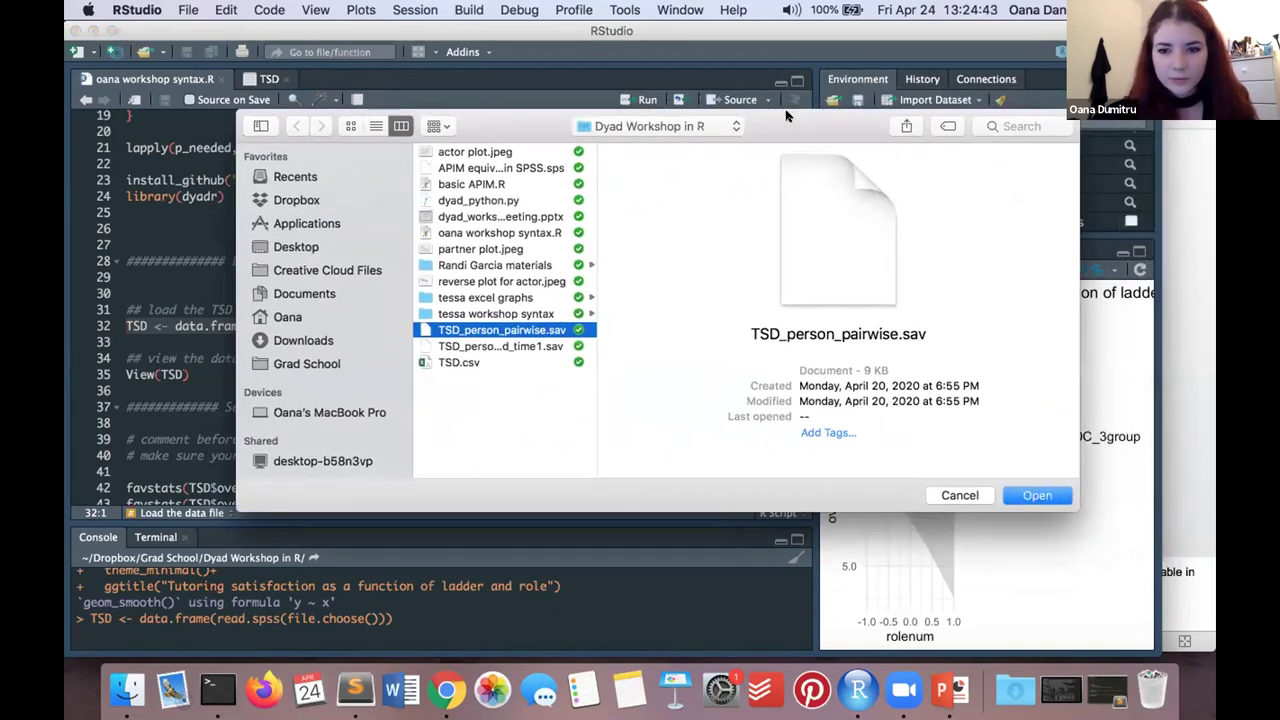
left_click(922, 476)
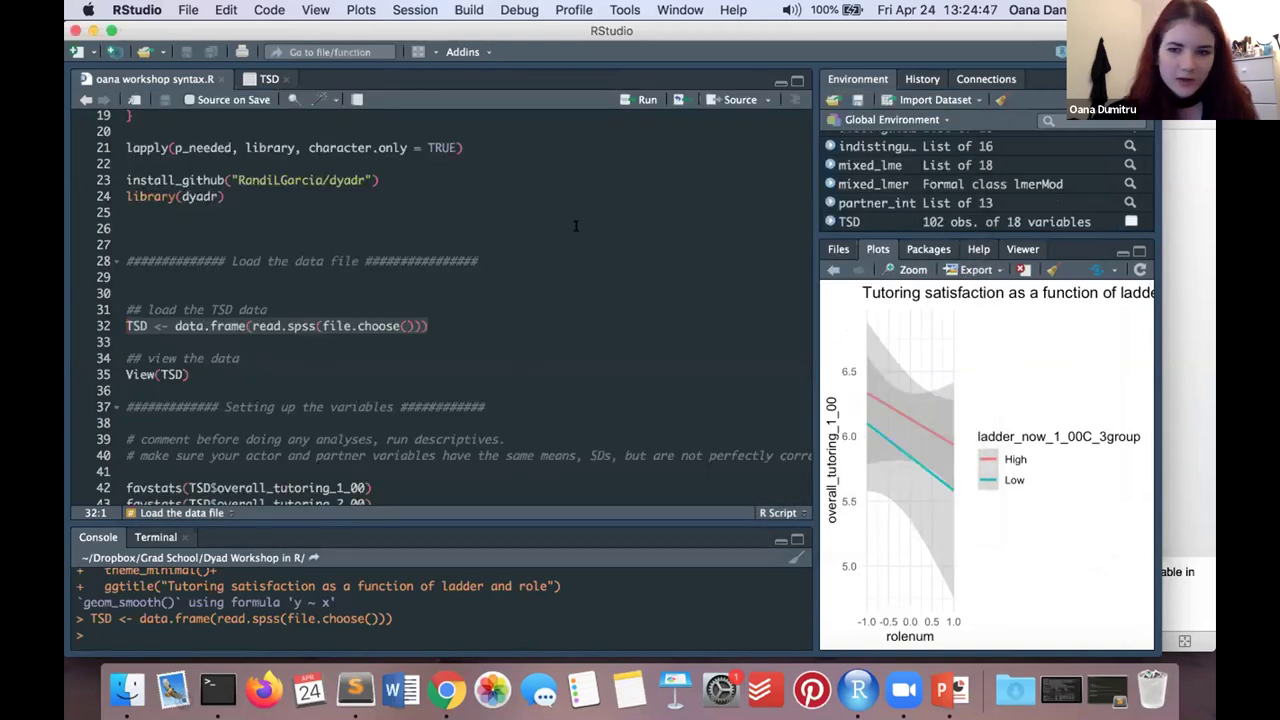
Step: Examine the reloaded TSD data table and its columns, and return to the oana workshop syntax.R script
scroll(868, 186, "down", 3)
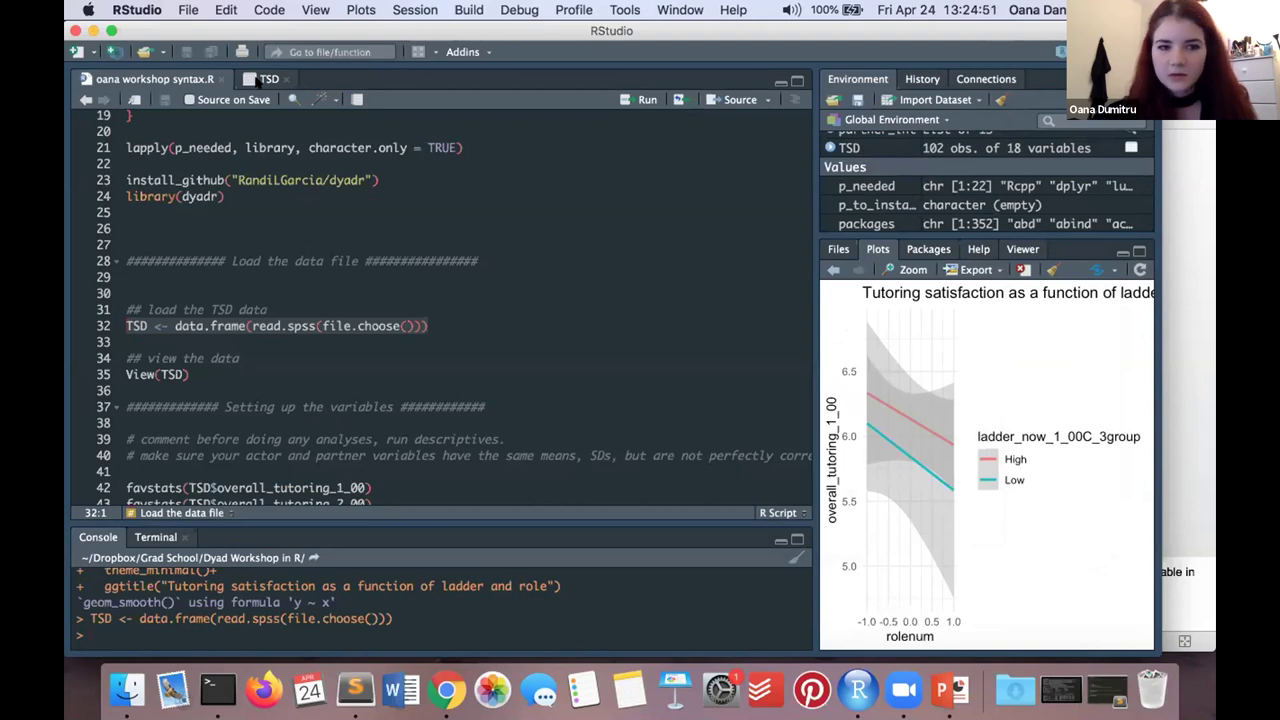
left_click(260, 80)
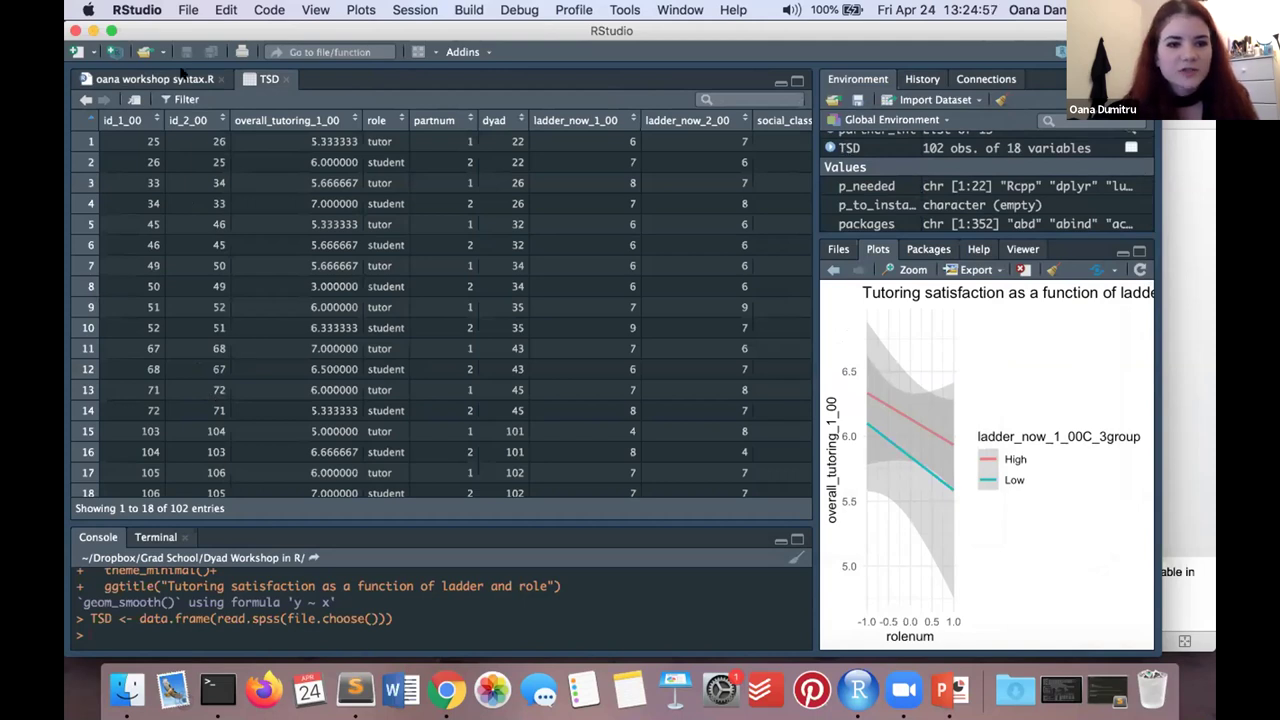
left_click(152, 78)
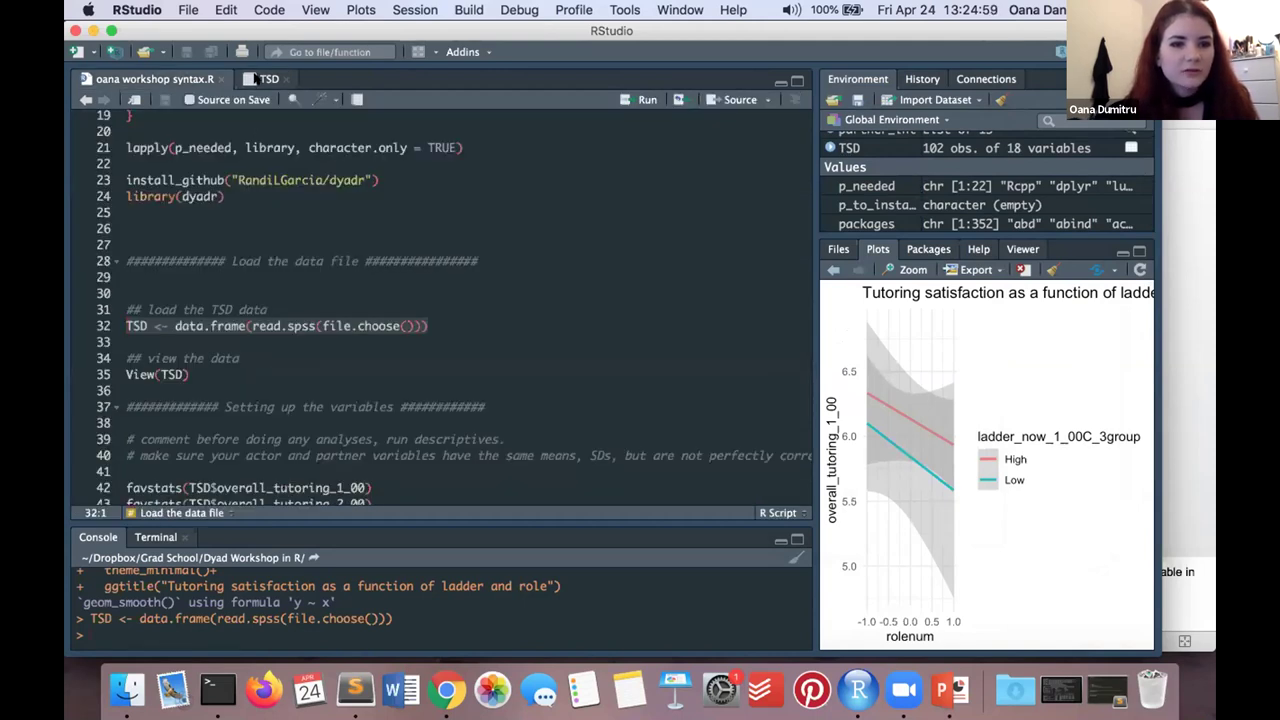
left_click(262, 79)
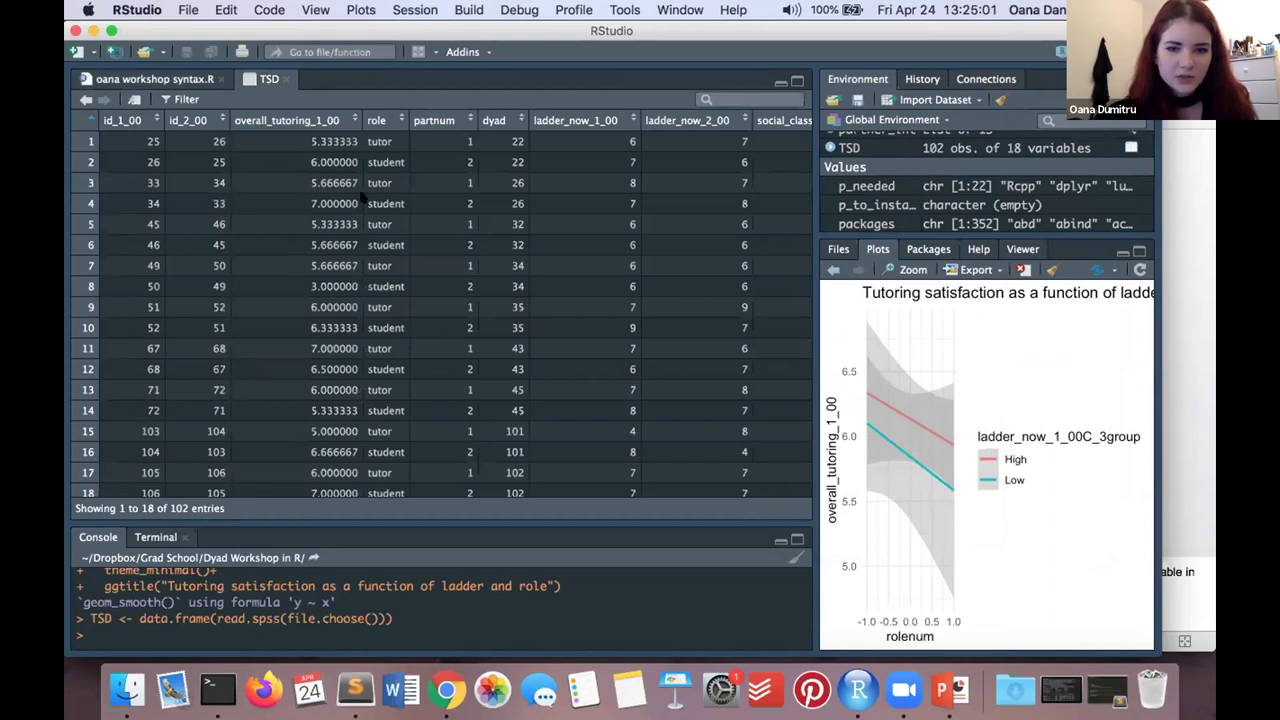
scroll(363, 197, "right", 3)
scroll(363, 197, "left", 2)
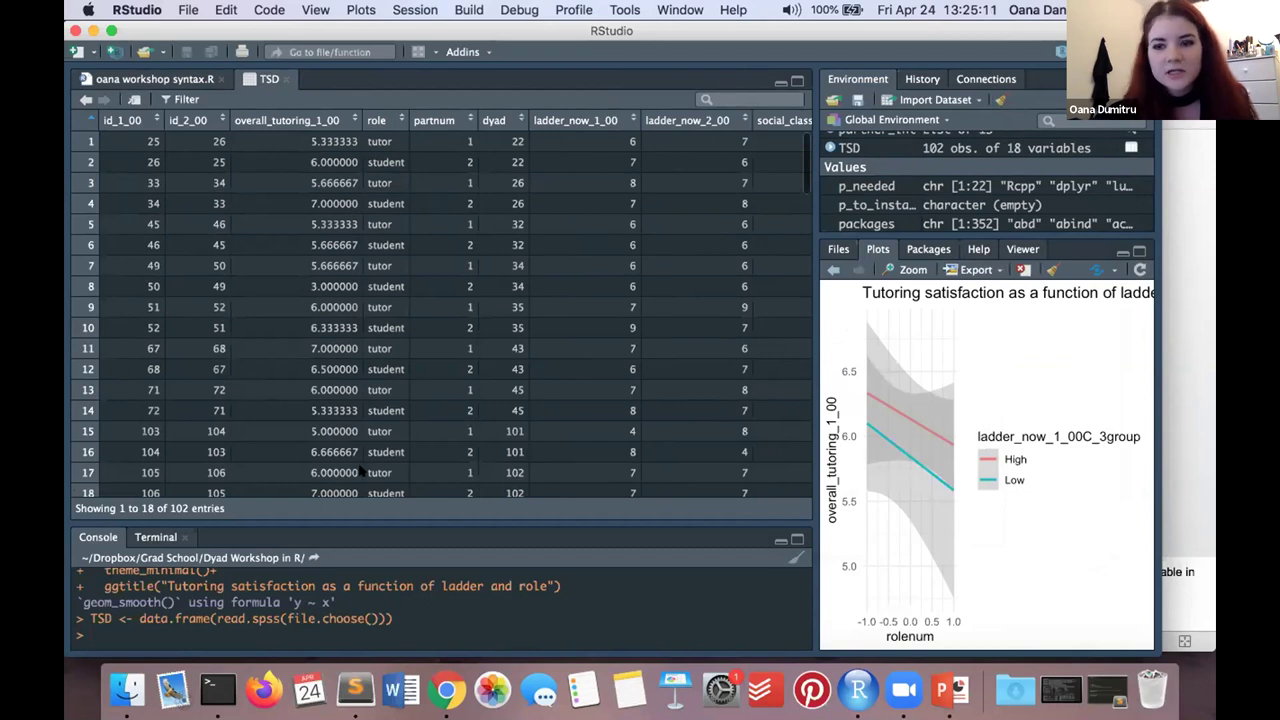
left_click(133, 78)
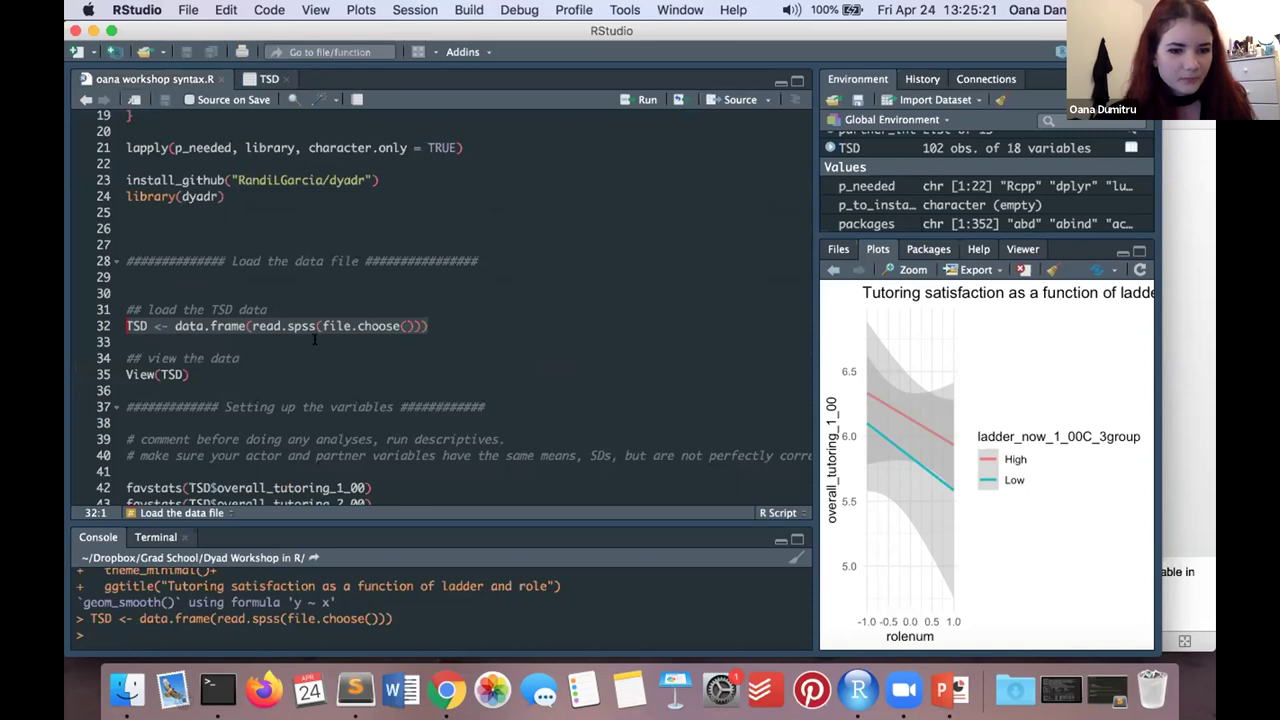
Step: Run the four favstats commands in lines 42 to 45 for the overall_tutoring and ladder_now actor and partner variables
scroll(314, 340, "down", 5)
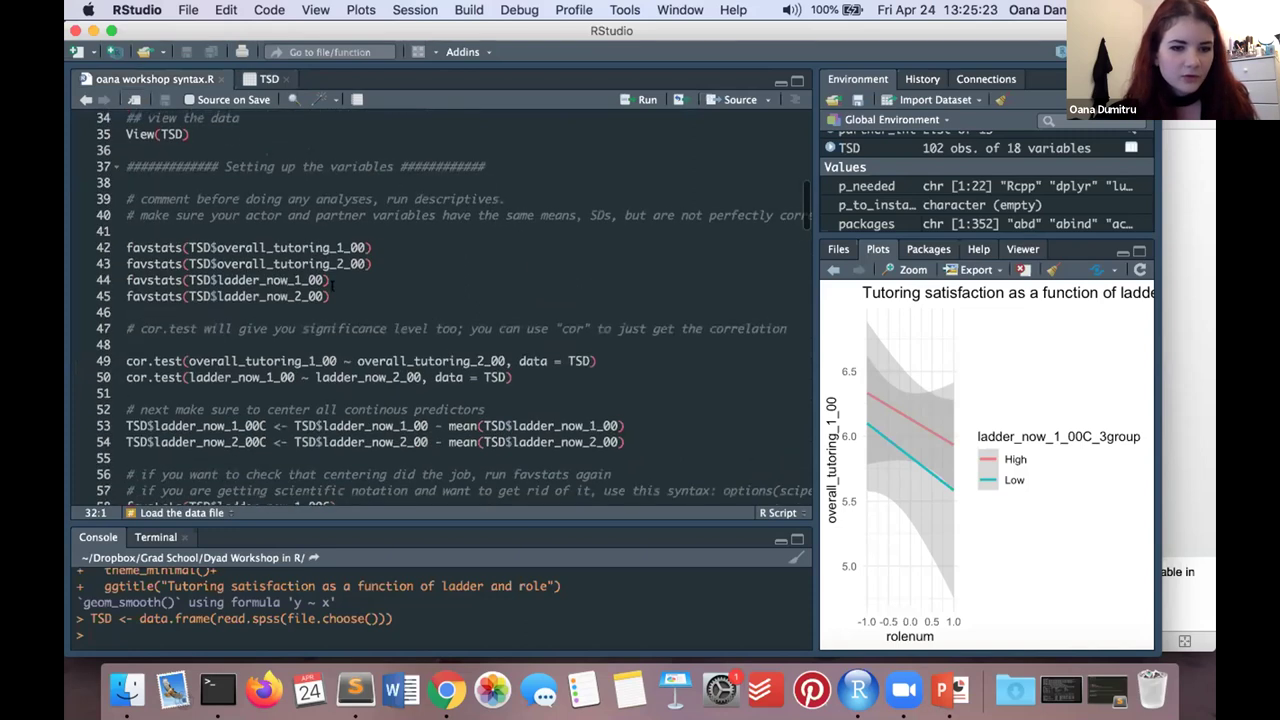
left_click_drag(355, 298, 95, 240)
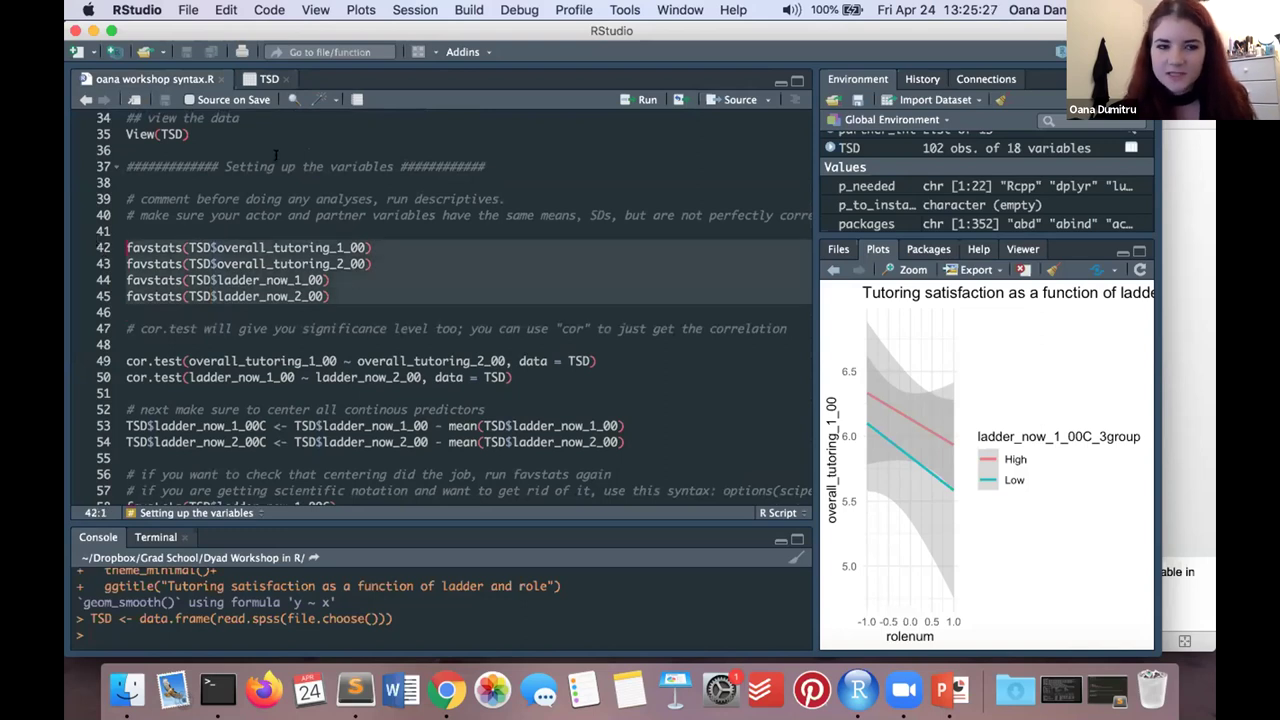
left_click(400, 294)
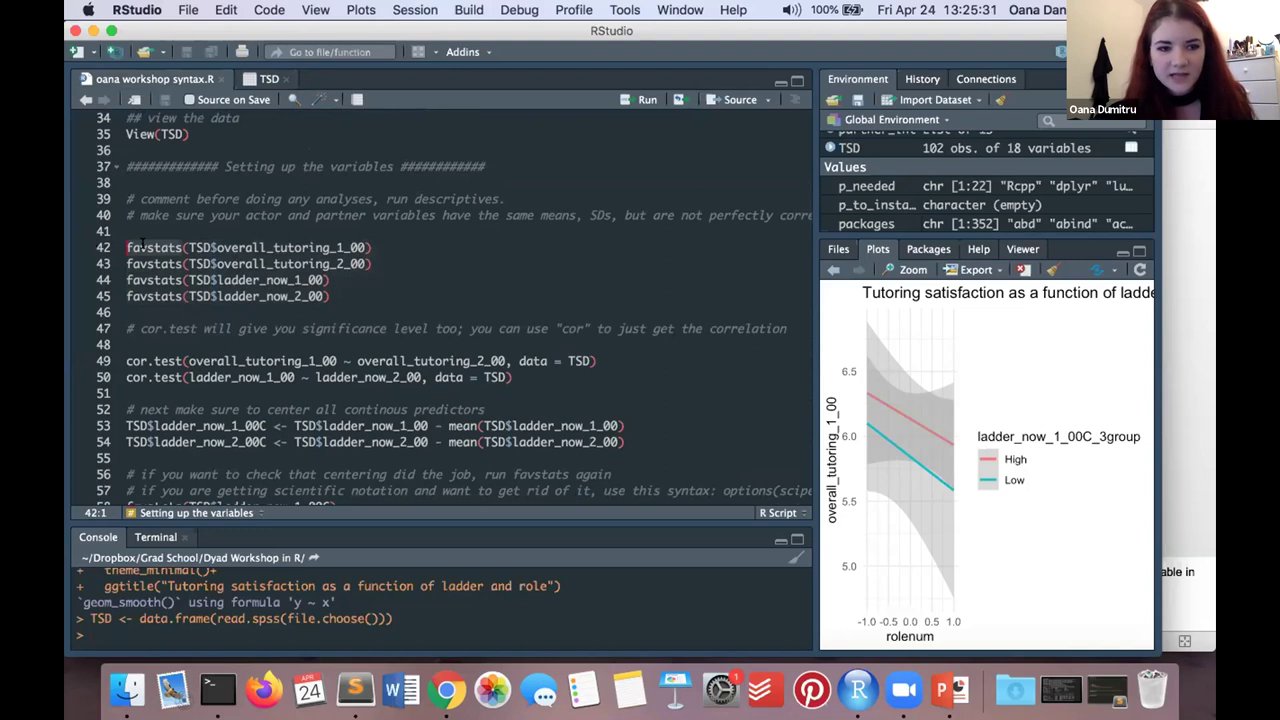
key("Down")
key("Down")
key("Down")
key("Down")
key("shift+Up")
key("shift+Up")
key("shift+Up")
key("shift+Up")
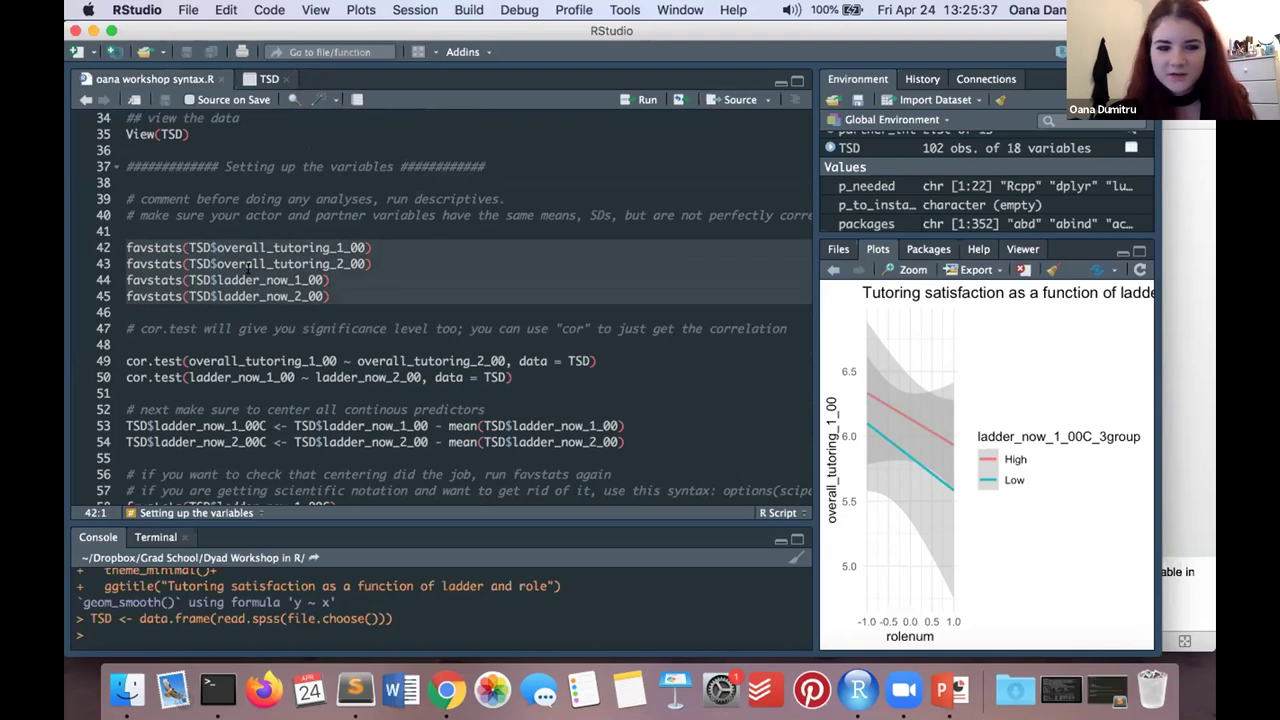
left_click(626, 102)
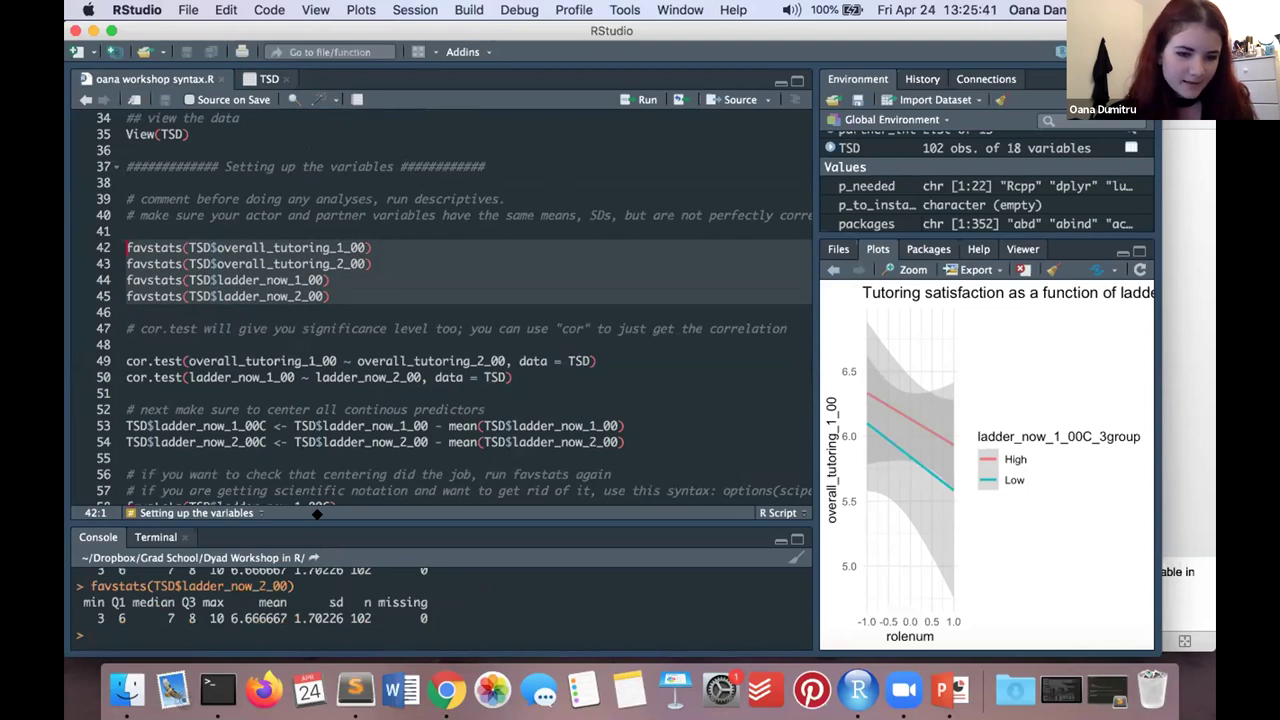
Step: Enlarge the console to compare the means and standard deviations in the favstats output, and shrink it again
left_click_drag(316, 513, 316, 355)
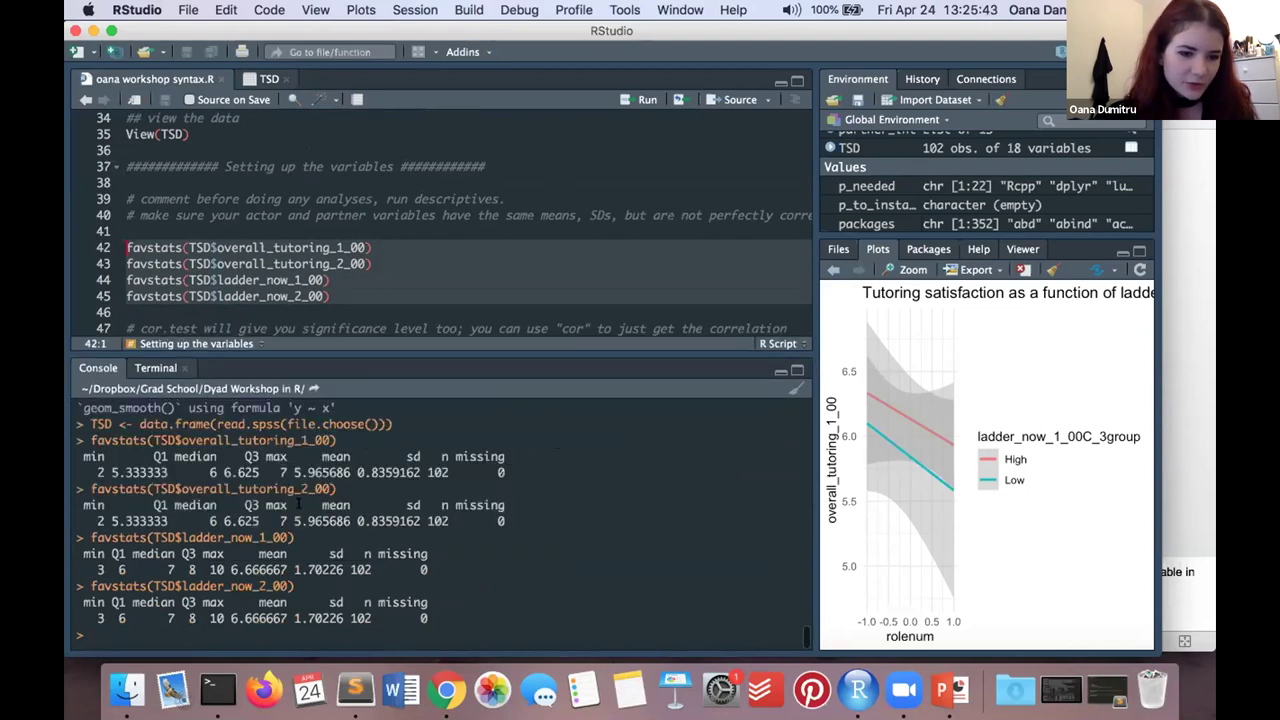
left_click_drag(298, 558, 304, 545)
left_click(296, 499)
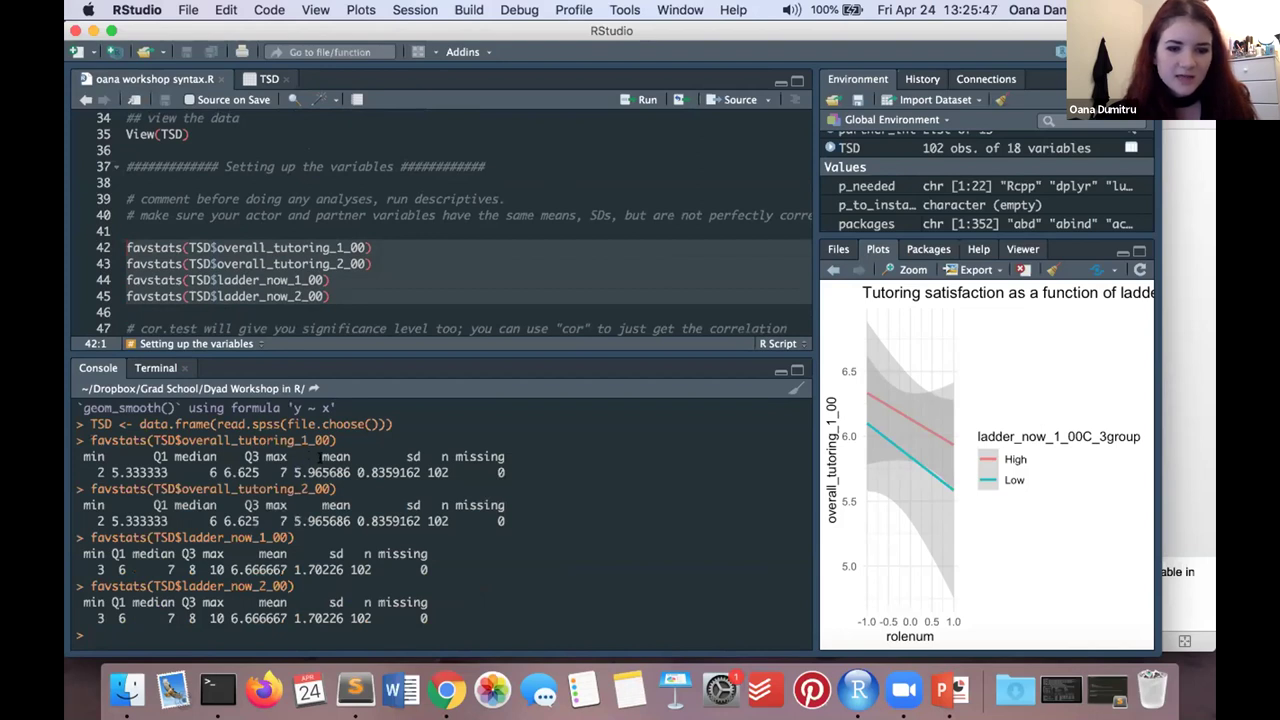
left_click_drag(314, 457, 330, 474)
left_click(331, 459)
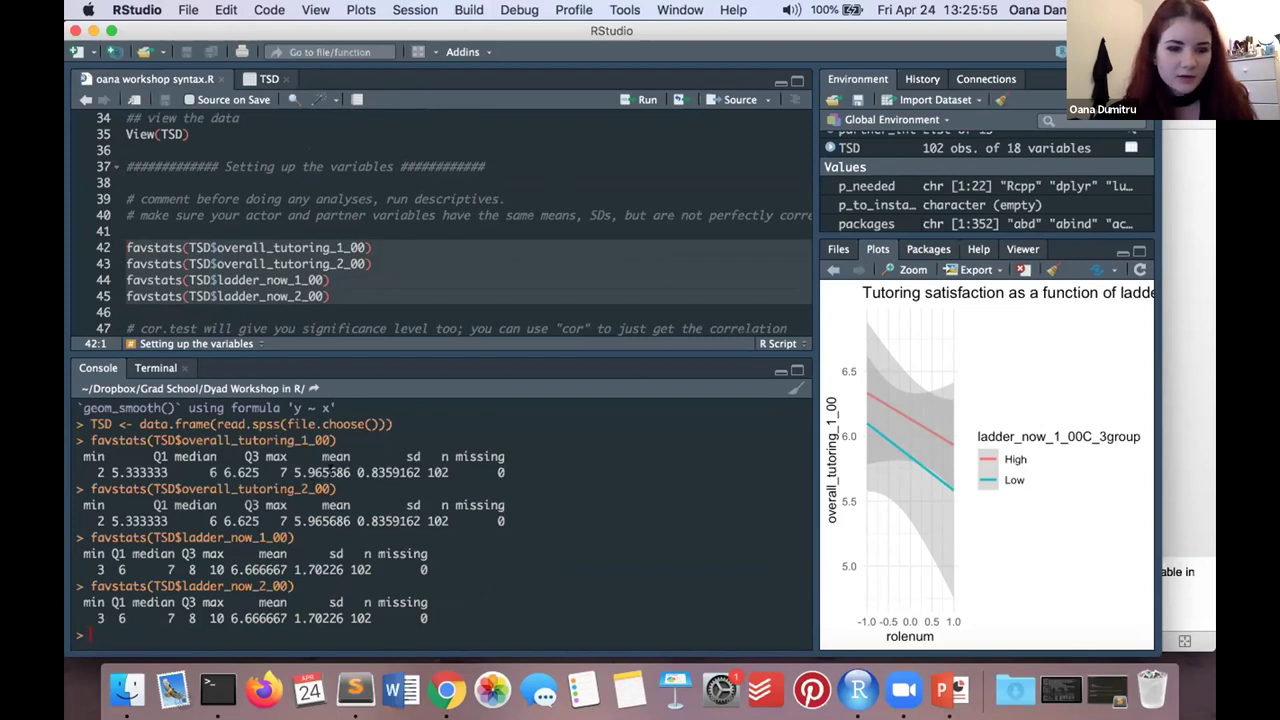
left_click_drag(406, 346, 410, 472)
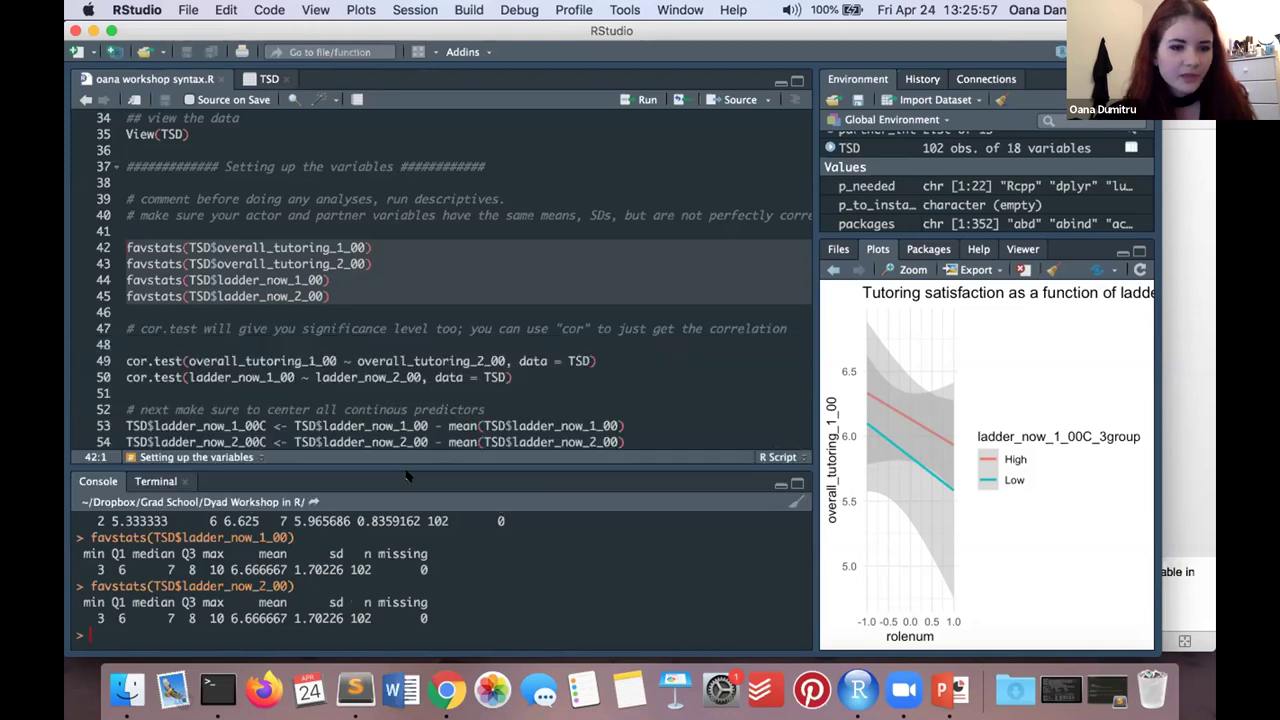
Step: Run the cor.test commands in lines 49 and 50 for the overall_tutoring and ladder_now pairs and view their output
left_click(126, 361)
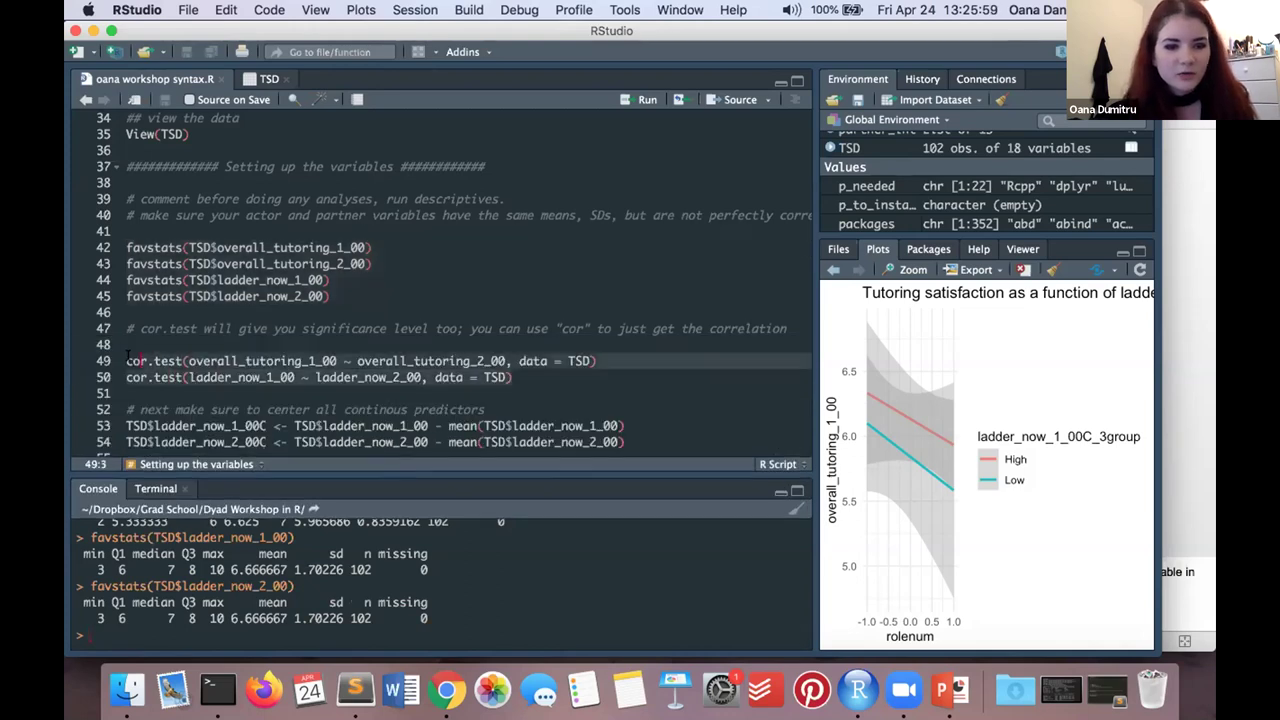
left_click(630, 100)
scroll(300, 576, "up", 5)
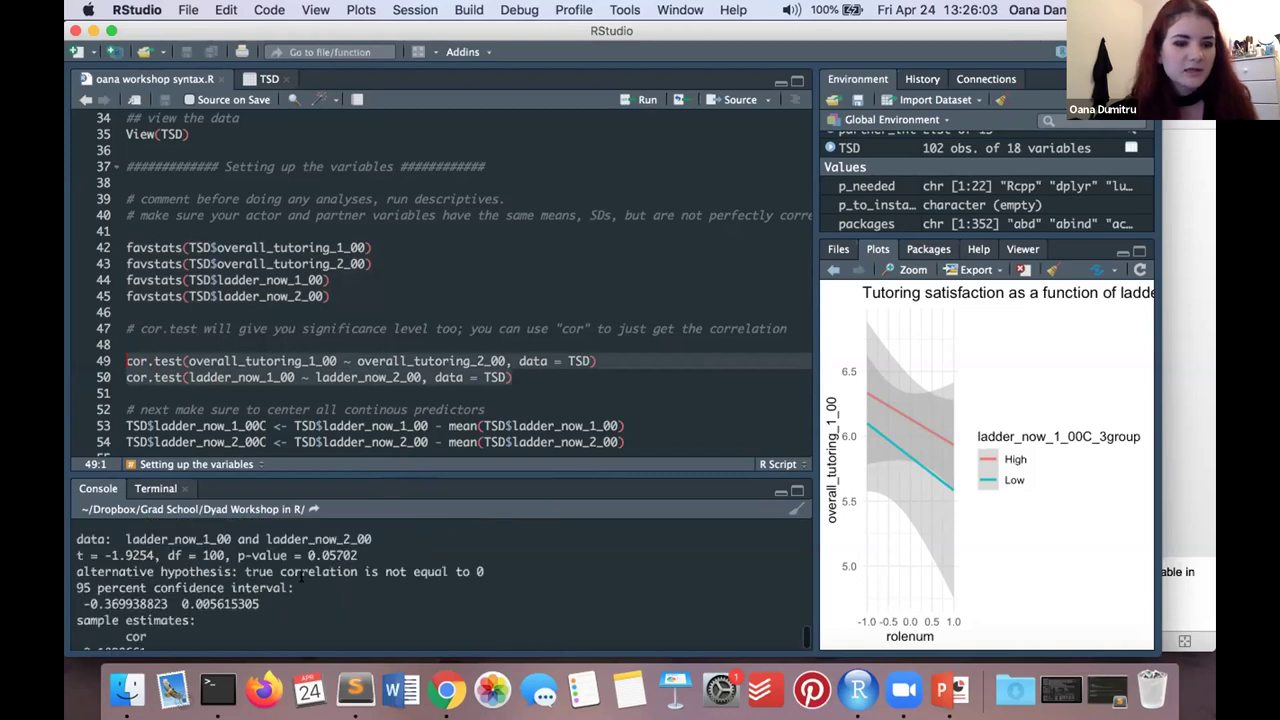
scroll(300, 576, "down", 2)
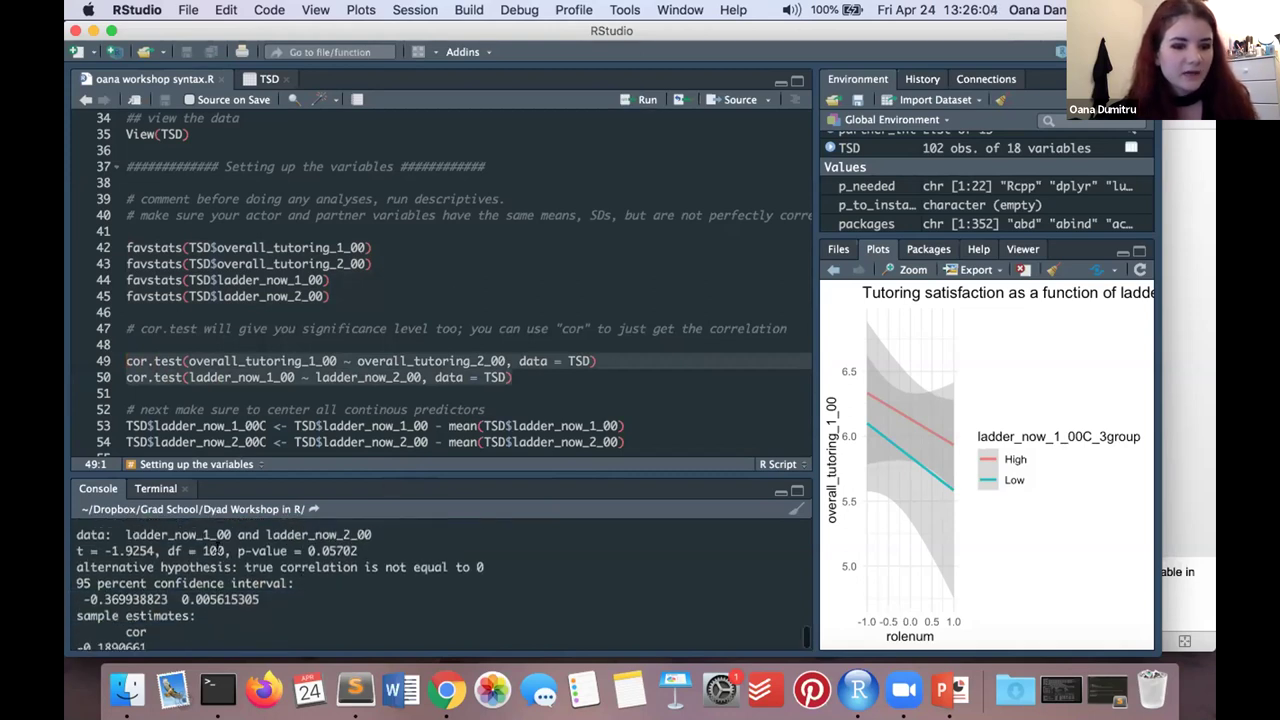
Step: Examine the line 47 comment on using "cor" instead of cor.test, alongside the cor.test call in line 49
left_click(180, 360)
double_click(181, 360)
left_click(181, 360)
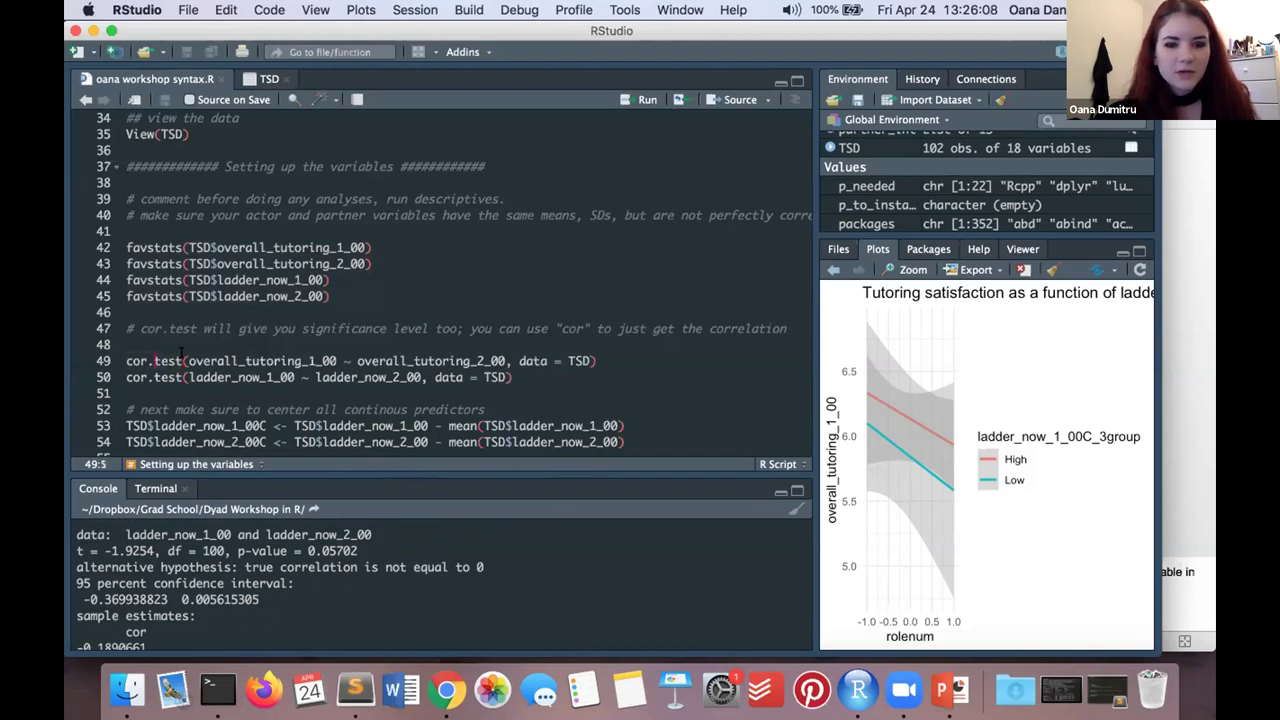
left_click(532, 328)
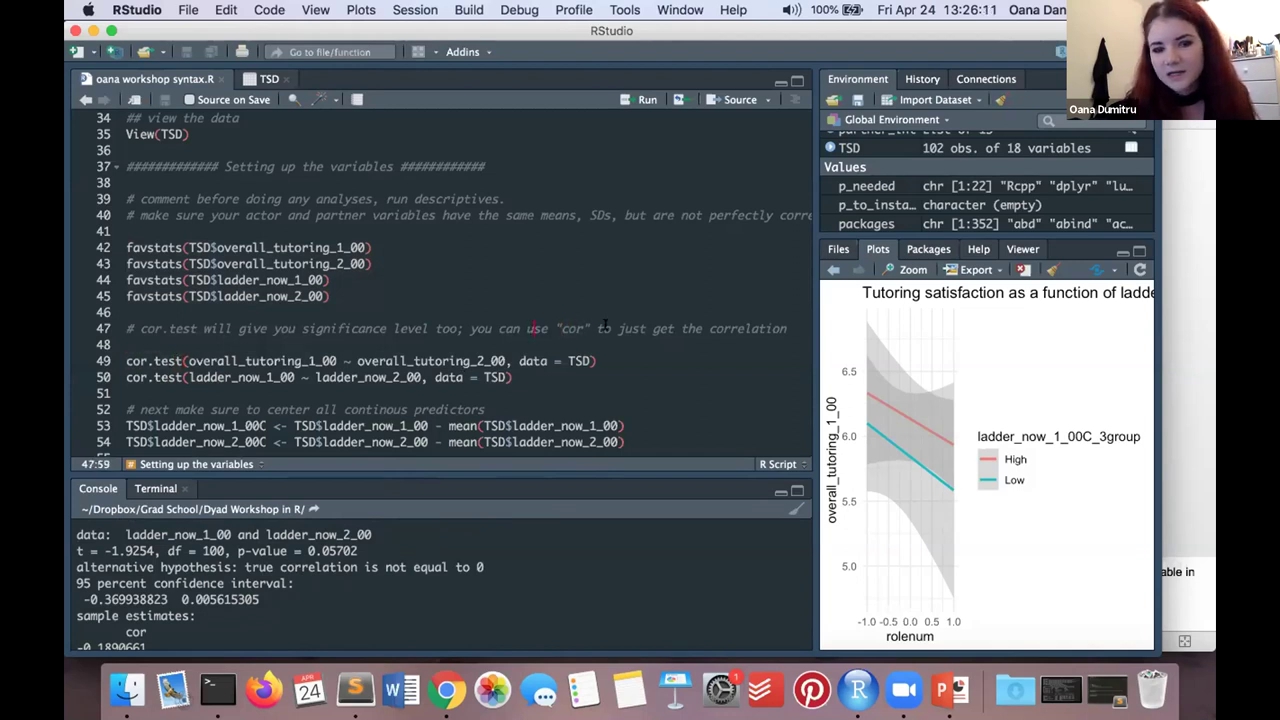
double_click(572, 328)
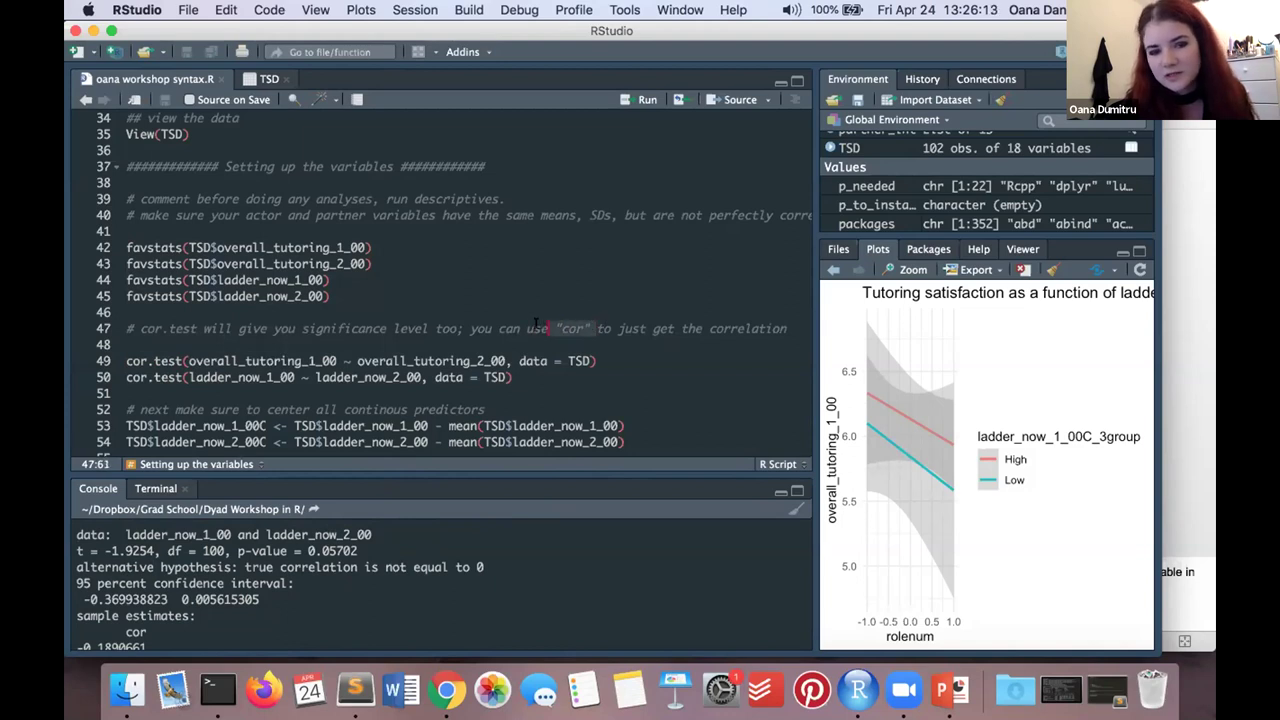
left_click(543, 328)
left_click(128, 360)
left_click(161, 360)
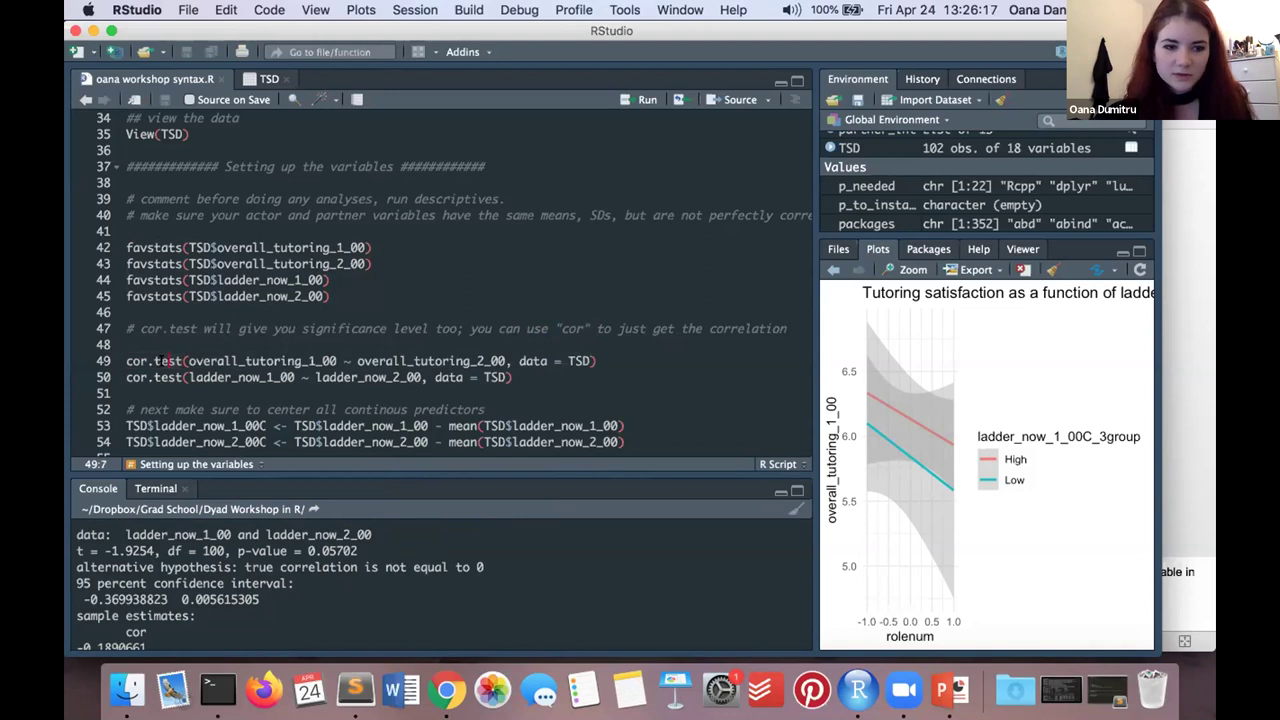
Step: Examine the code that mean-centers ladder_now_1_00 and ladder_now_2_00 by subtracting each variable's mean
scroll(161, 360, "down", 3)
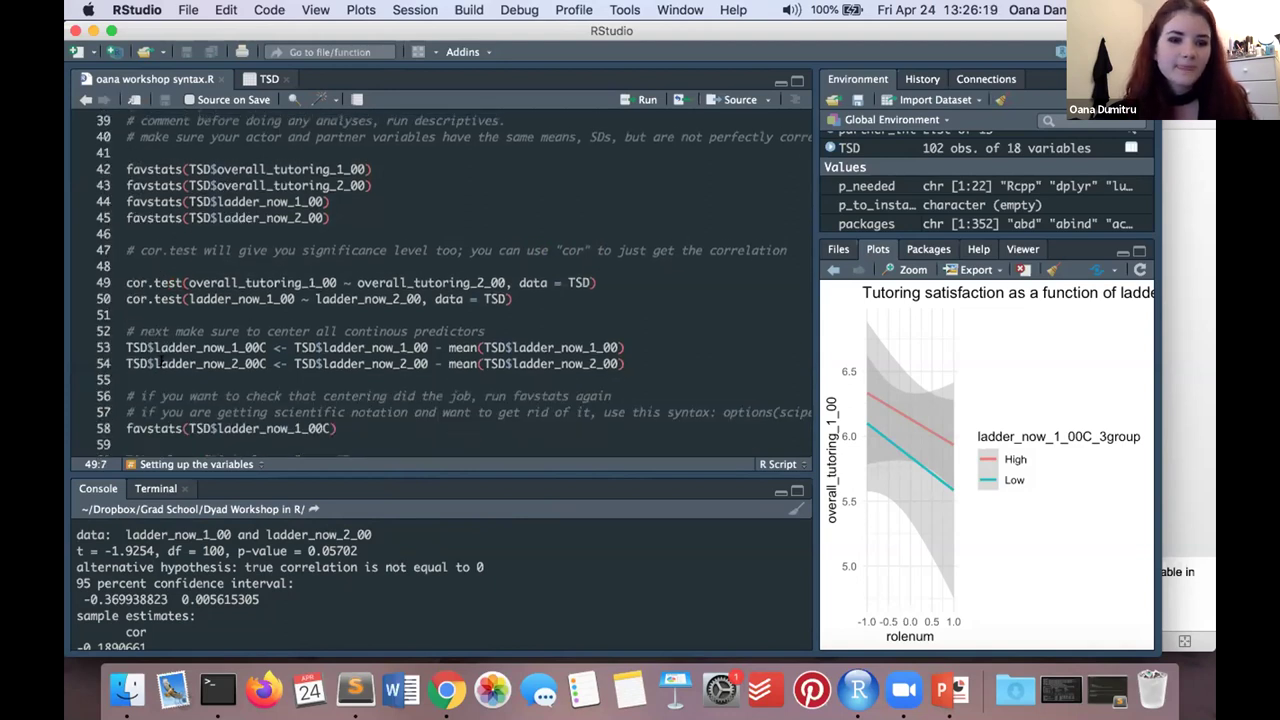
scroll(161, 360, "down", 3)
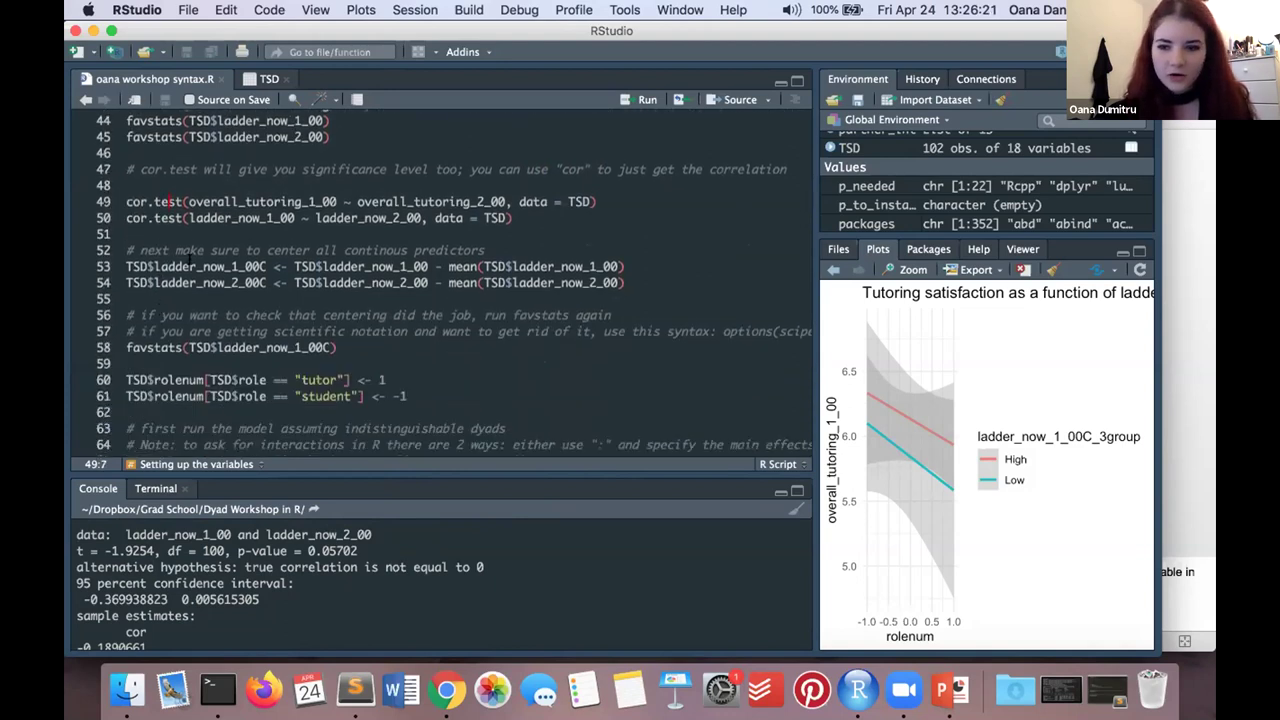
left_click(230, 266)
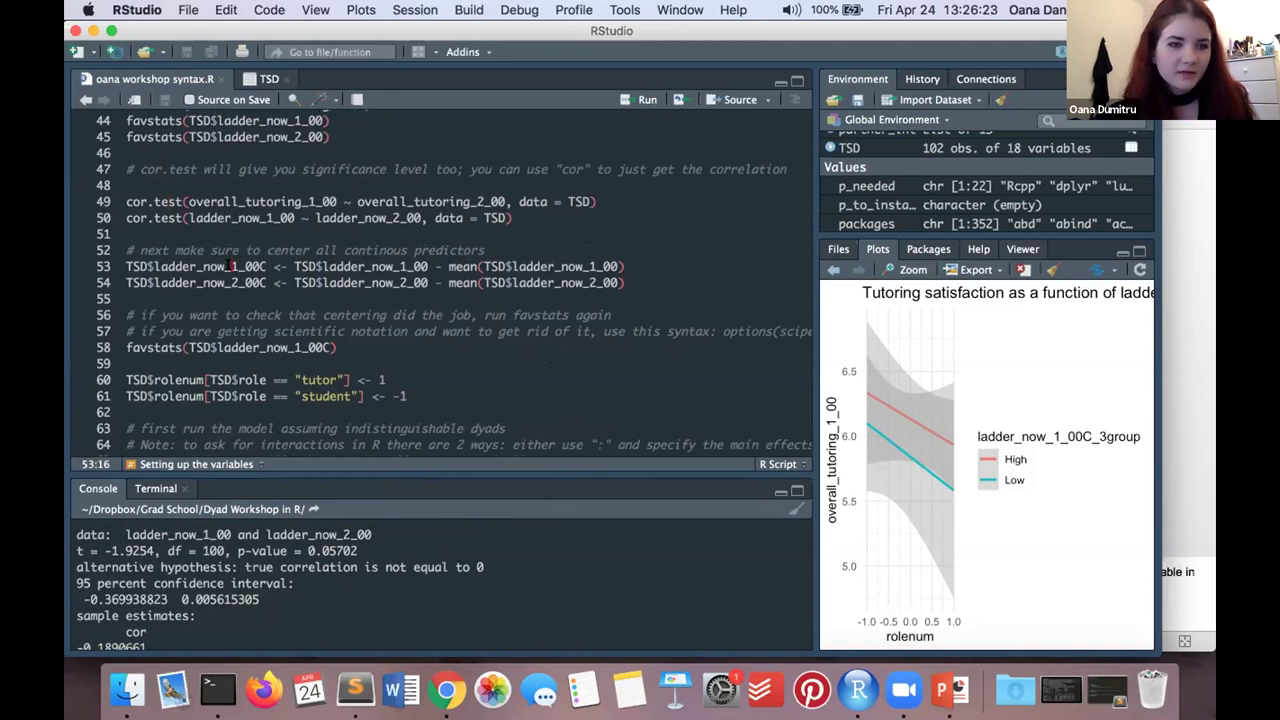
left_click(425, 275)
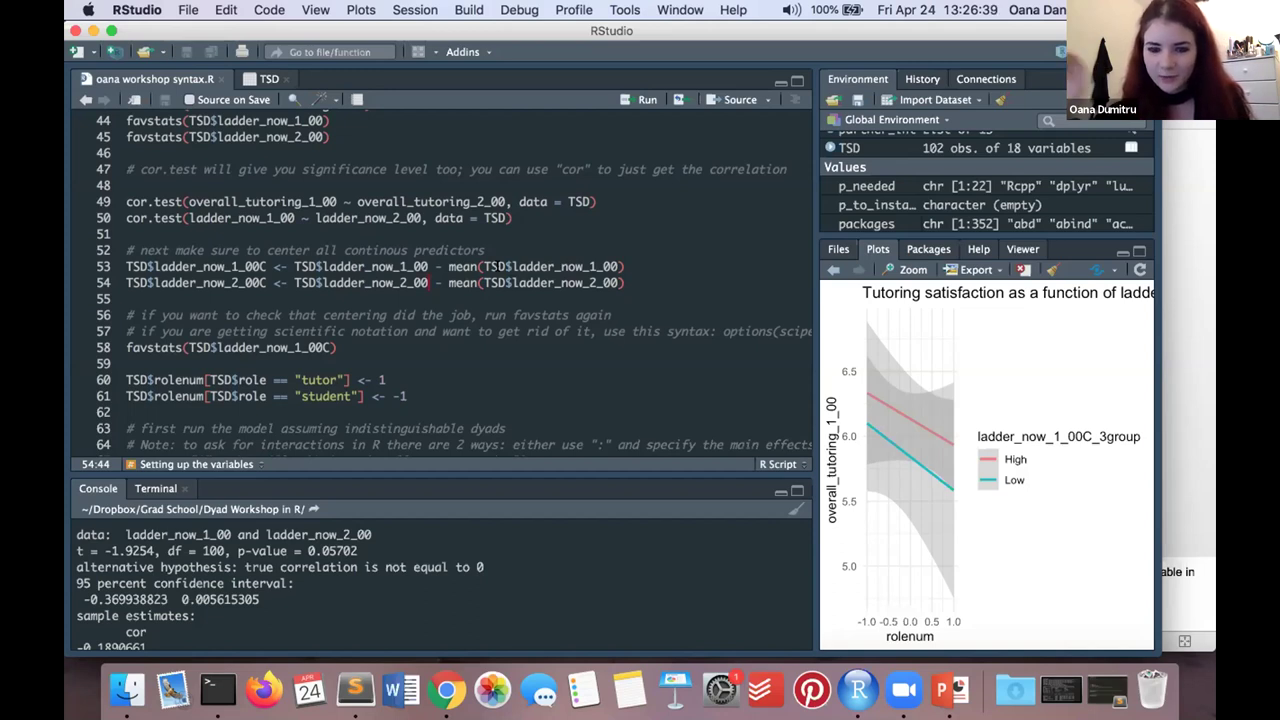
left_click(486, 266)
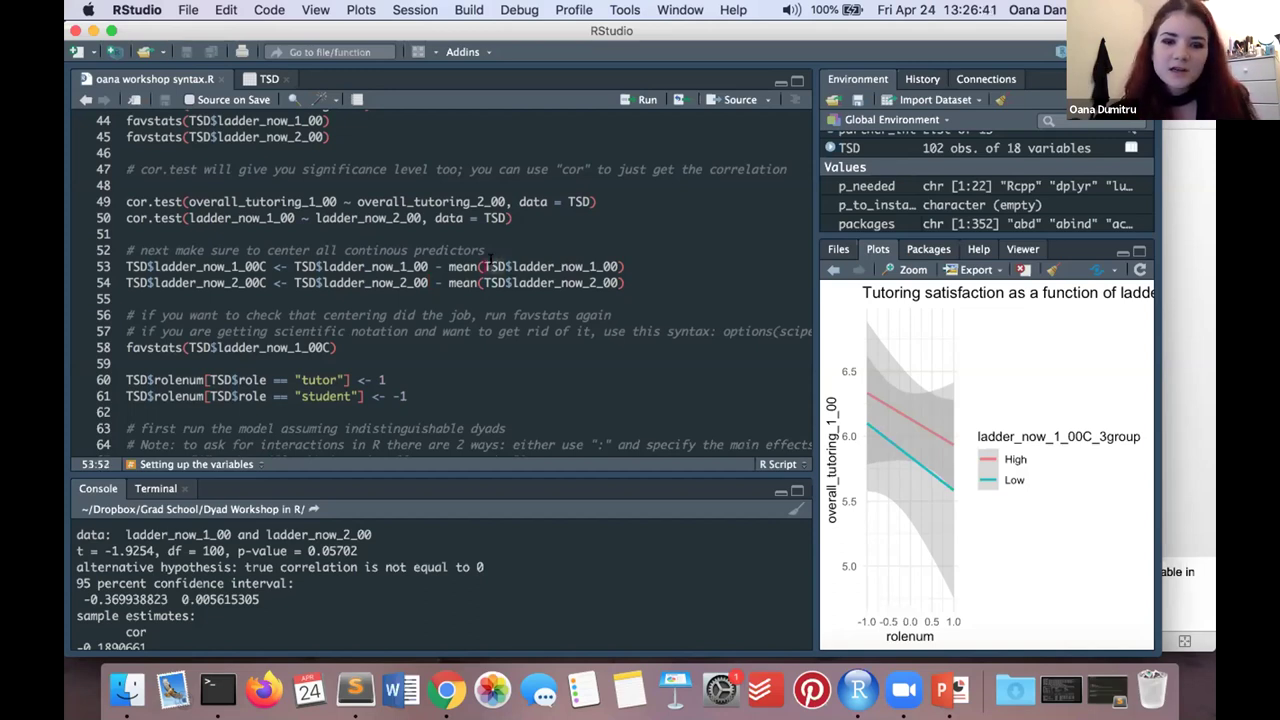
left_click_drag(630, 266, 443, 266)
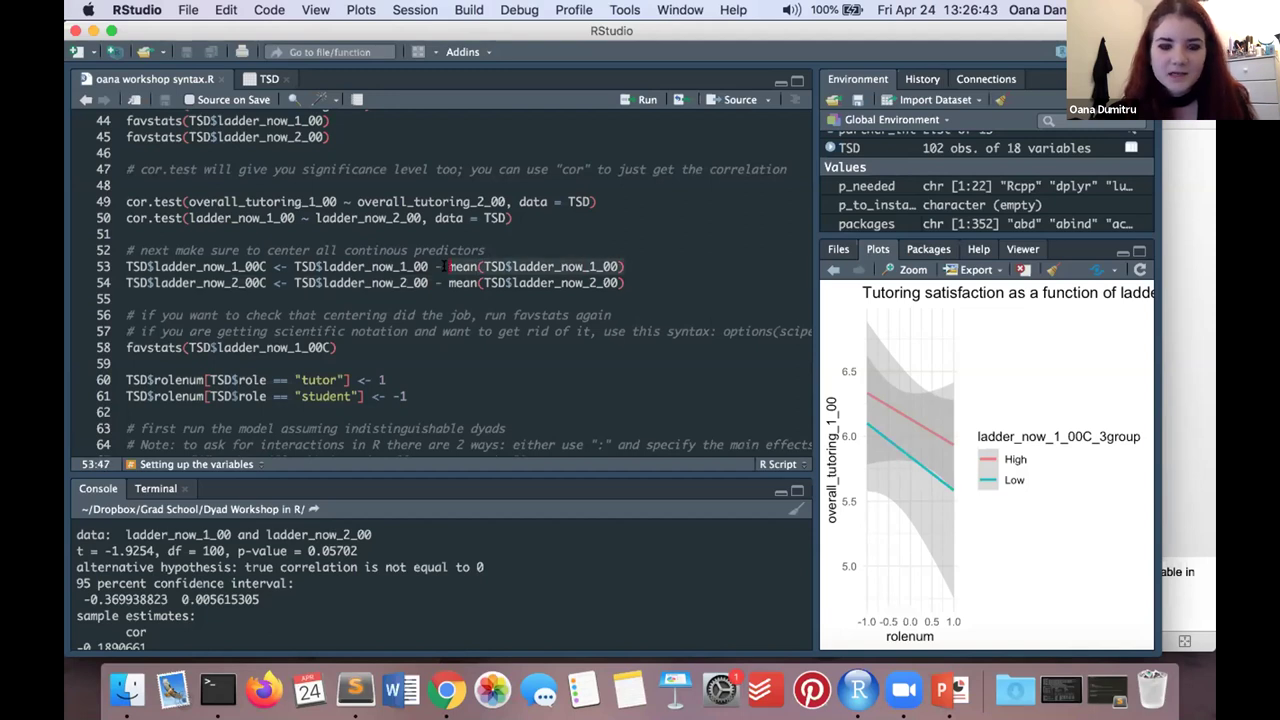
left_click(451, 266)
double_click(458, 266)
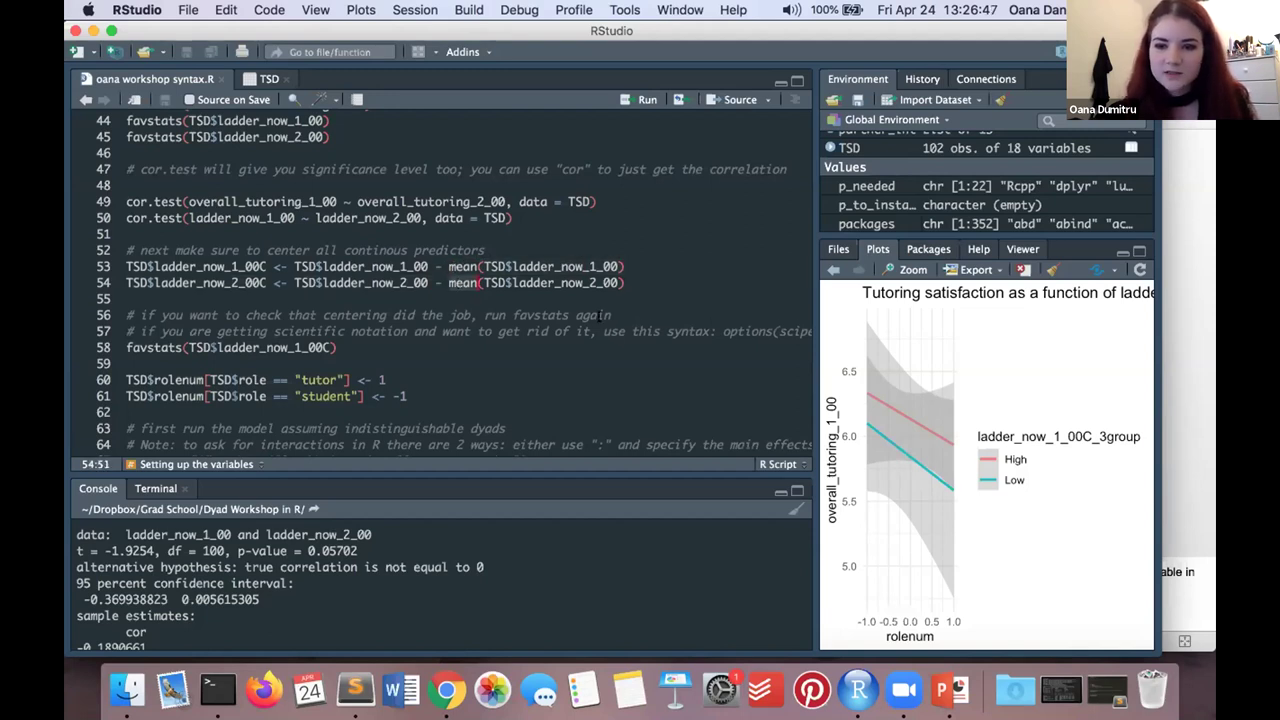
left_click(603, 325)
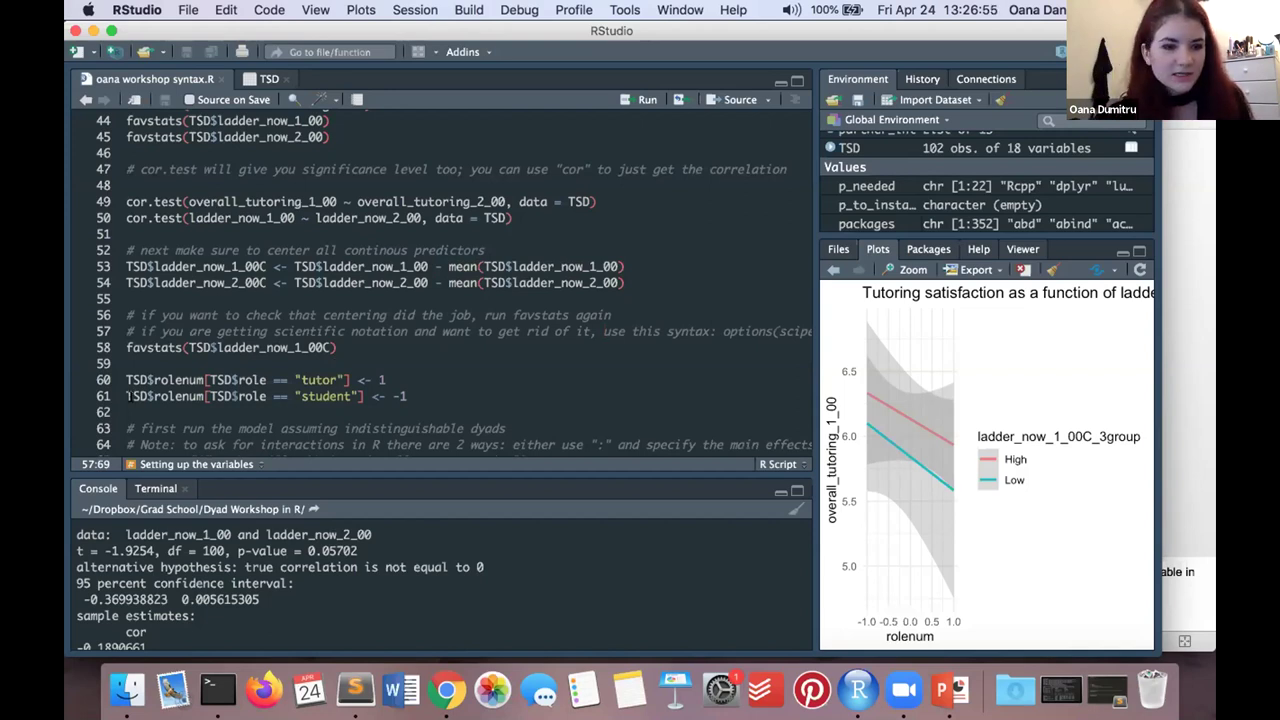
Step: Run the centering lines that create ladder_now_1_00C and ladder_now_2_00C in the TSD data frame
scroll(204, 240, "down", 1)
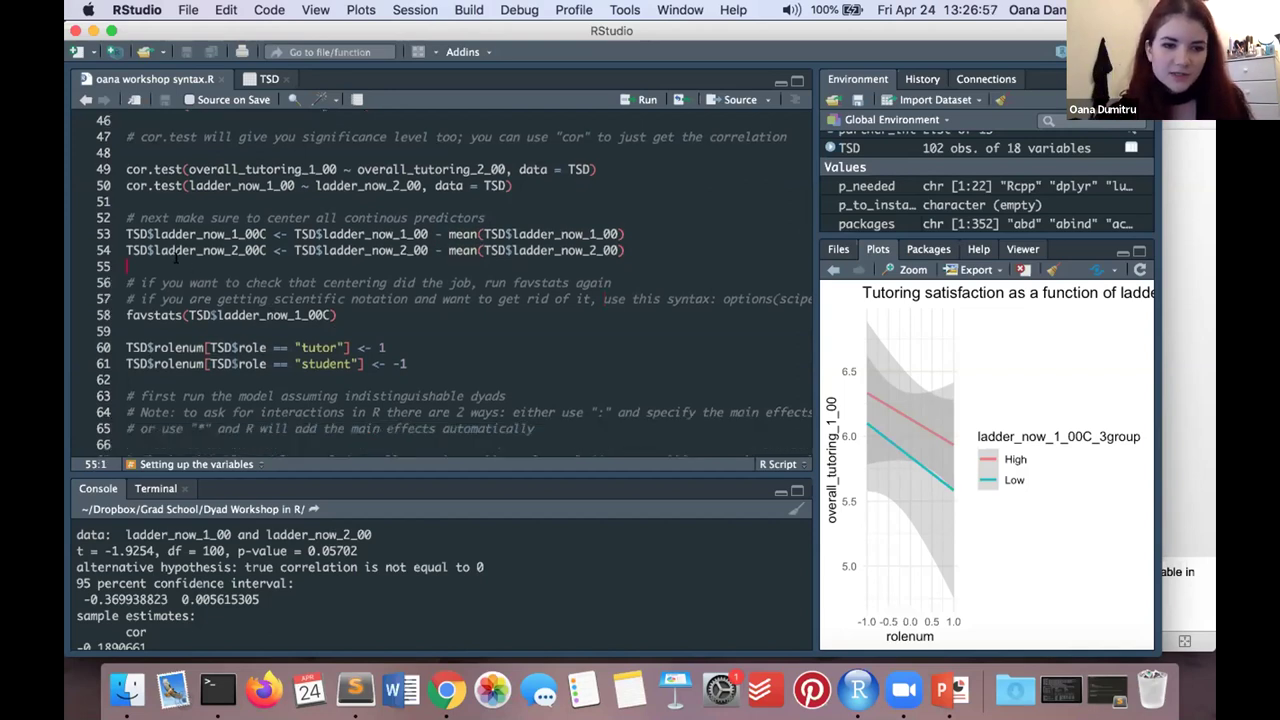
left_click_drag(176, 260, 100, 216)
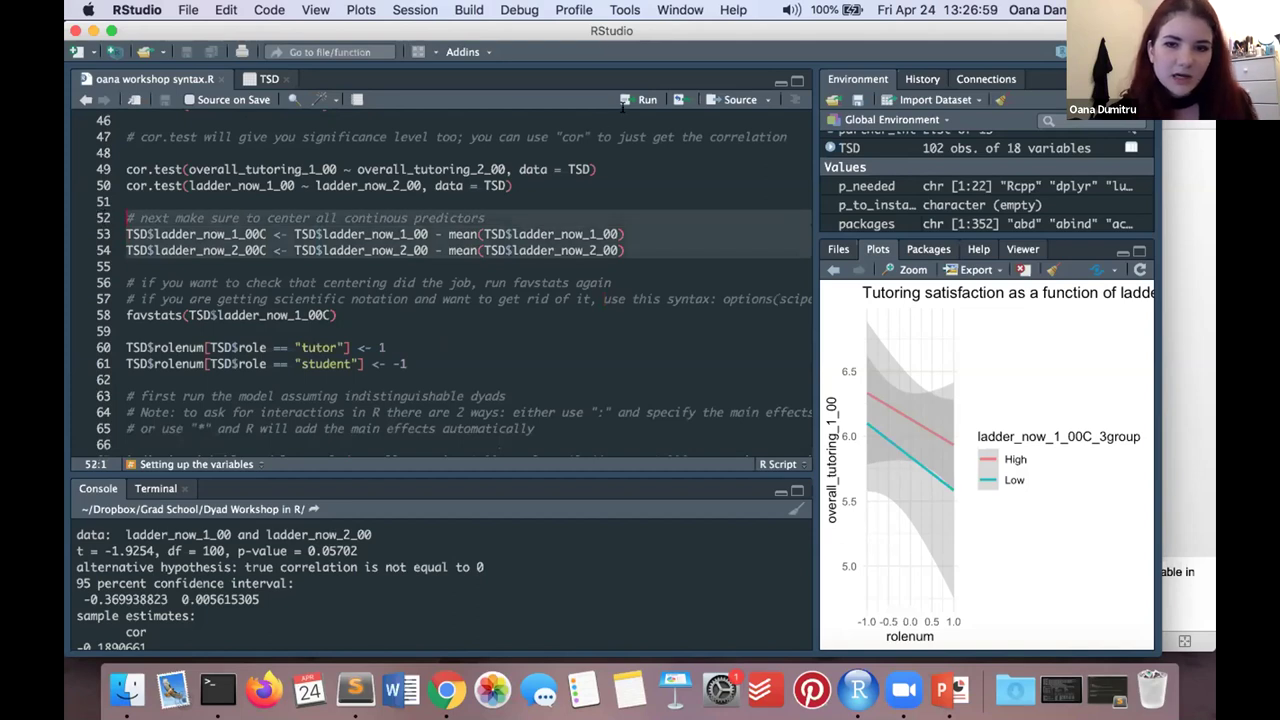
left_click(640, 99)
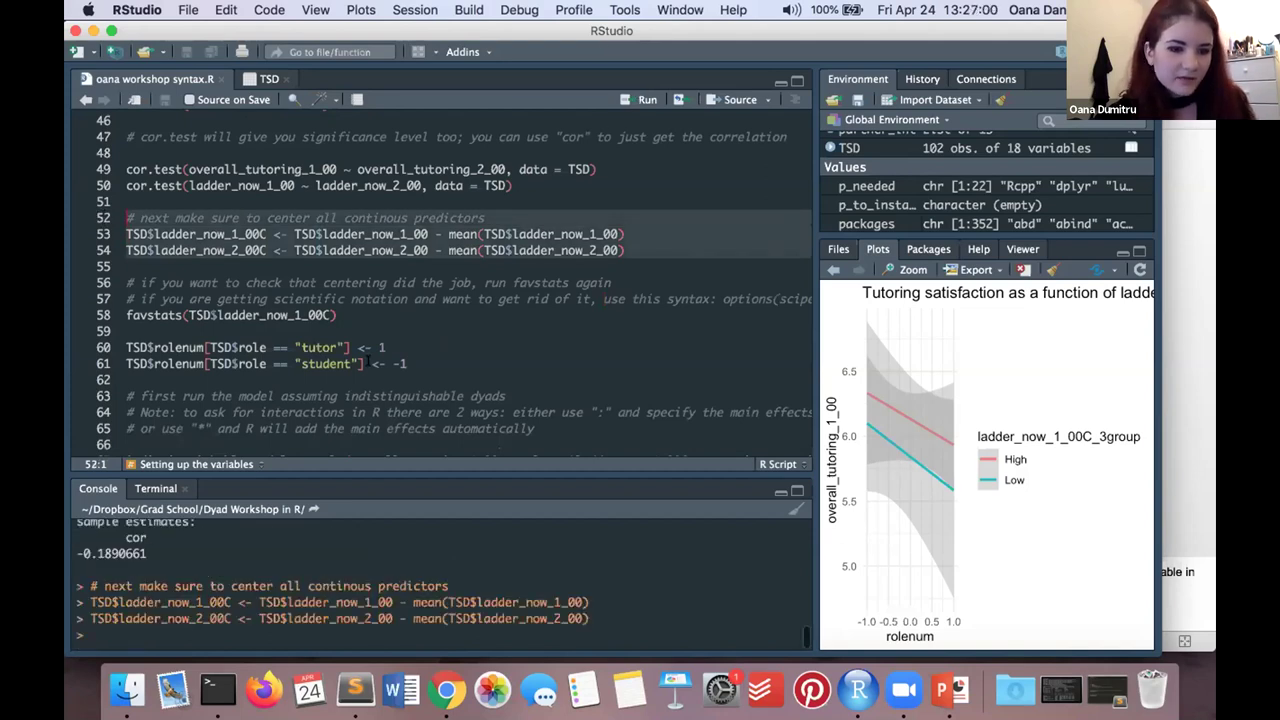
Step: Run favstats on TSD$ladder_now_1_00C and check the mean in the console output
scroll(230, 320, "down", 1)
left_click(200, 303)
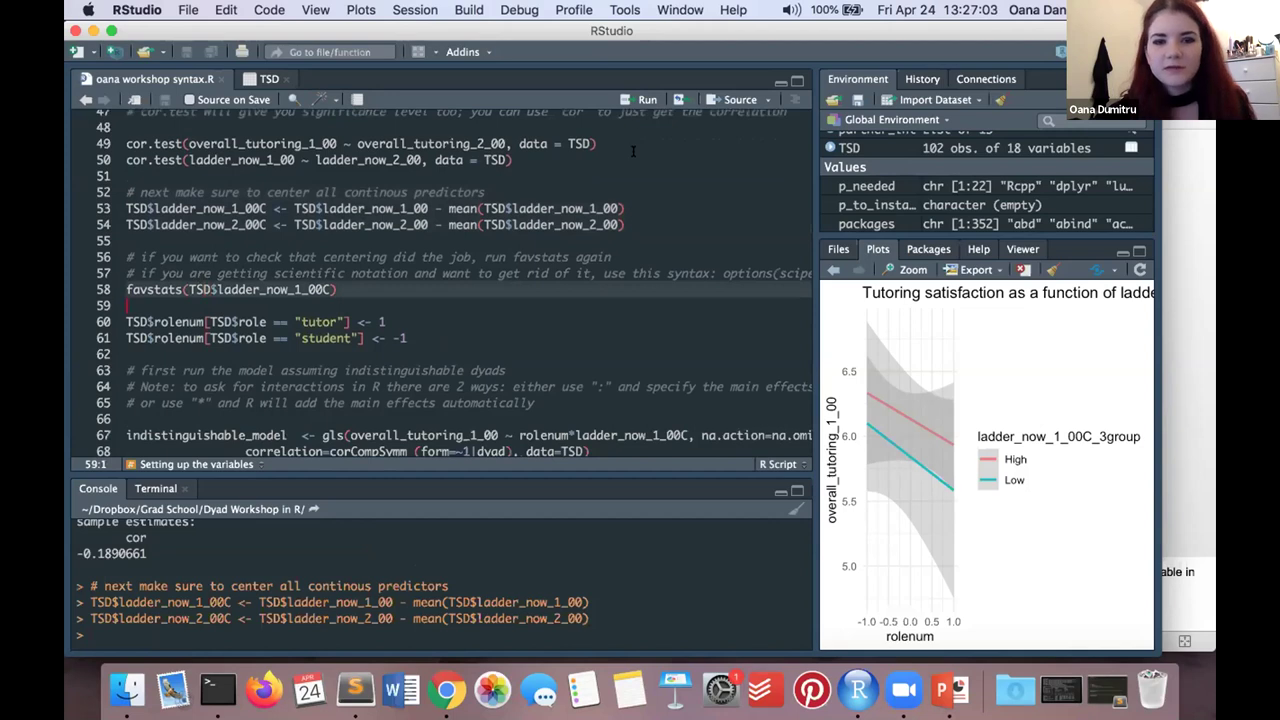
left_click(640, 99)
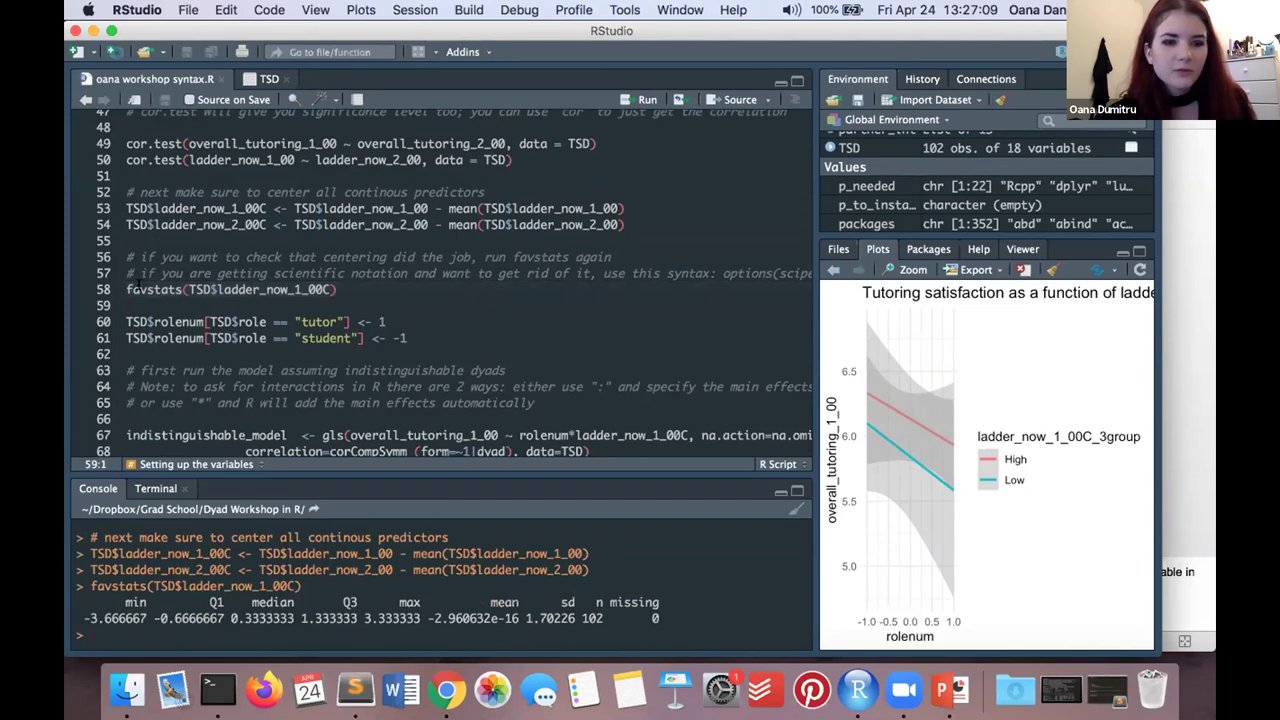
left_click(127, 289)
left_click_drag(428, 618, 519, 618)
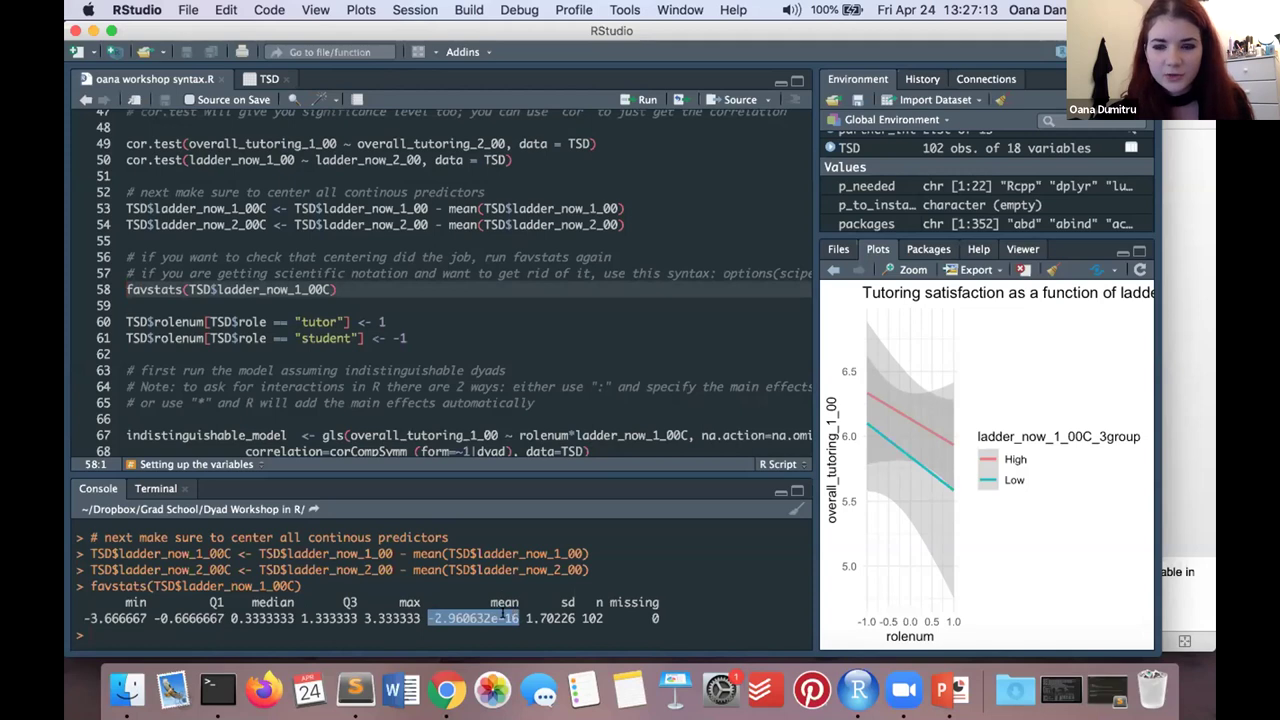
left_click(504, 618)
Step: Turn off scientific notation by running only the options(scipen = 999) code from the comment above favstats
scroll(599, 263, "up", 3)
scroll(599, 263, "right", 5)
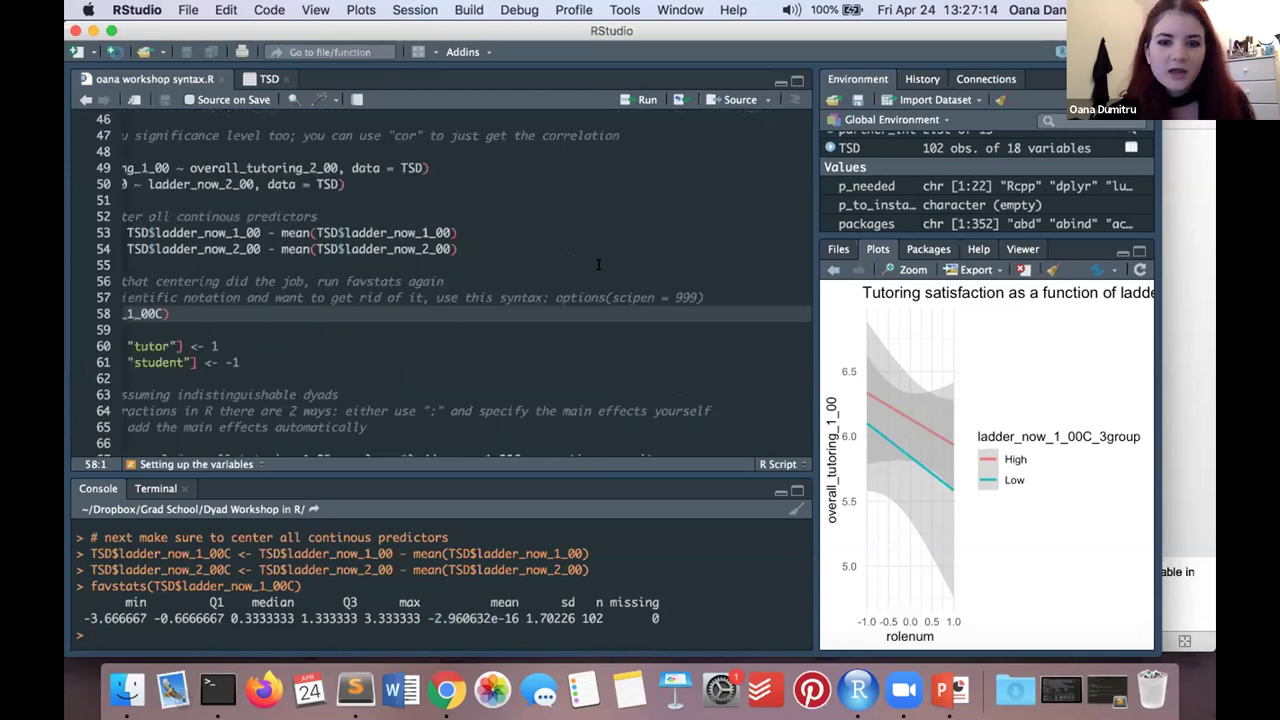
left_click_drag(509, 322, 659, 320)
left_click(661, 318)
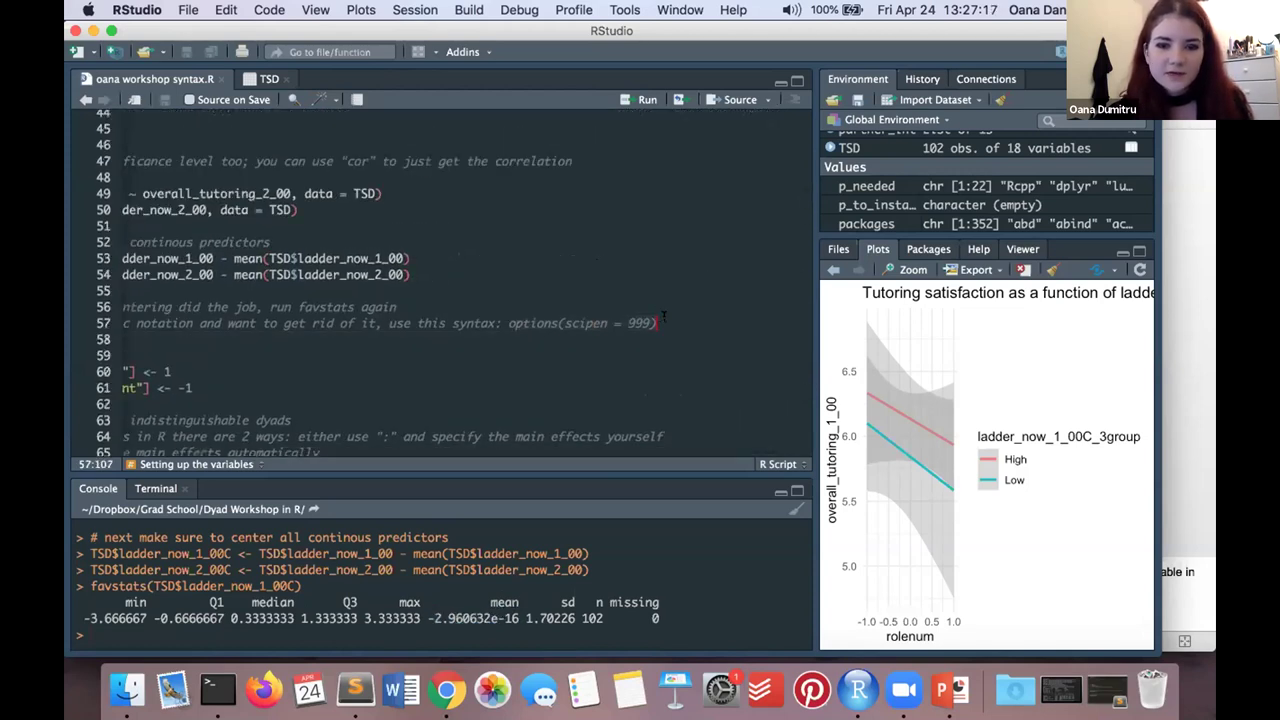
left_click(507, 323, "shift")
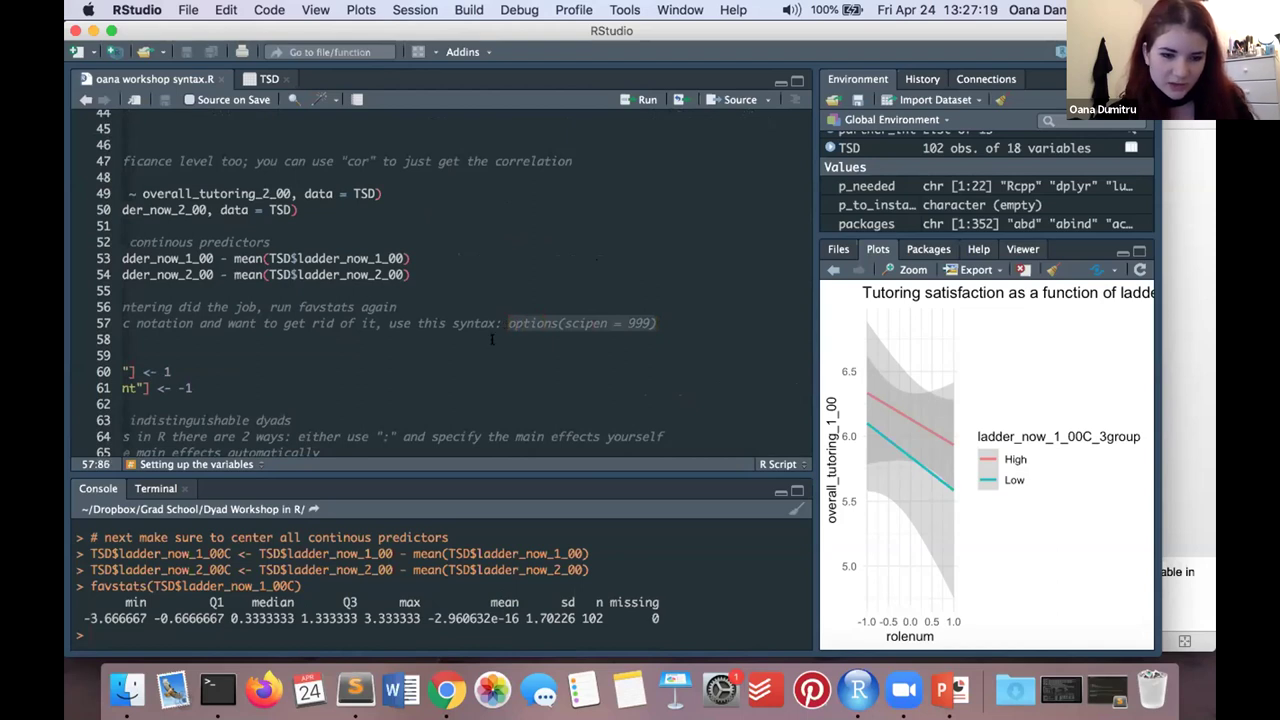
key("super+Return")
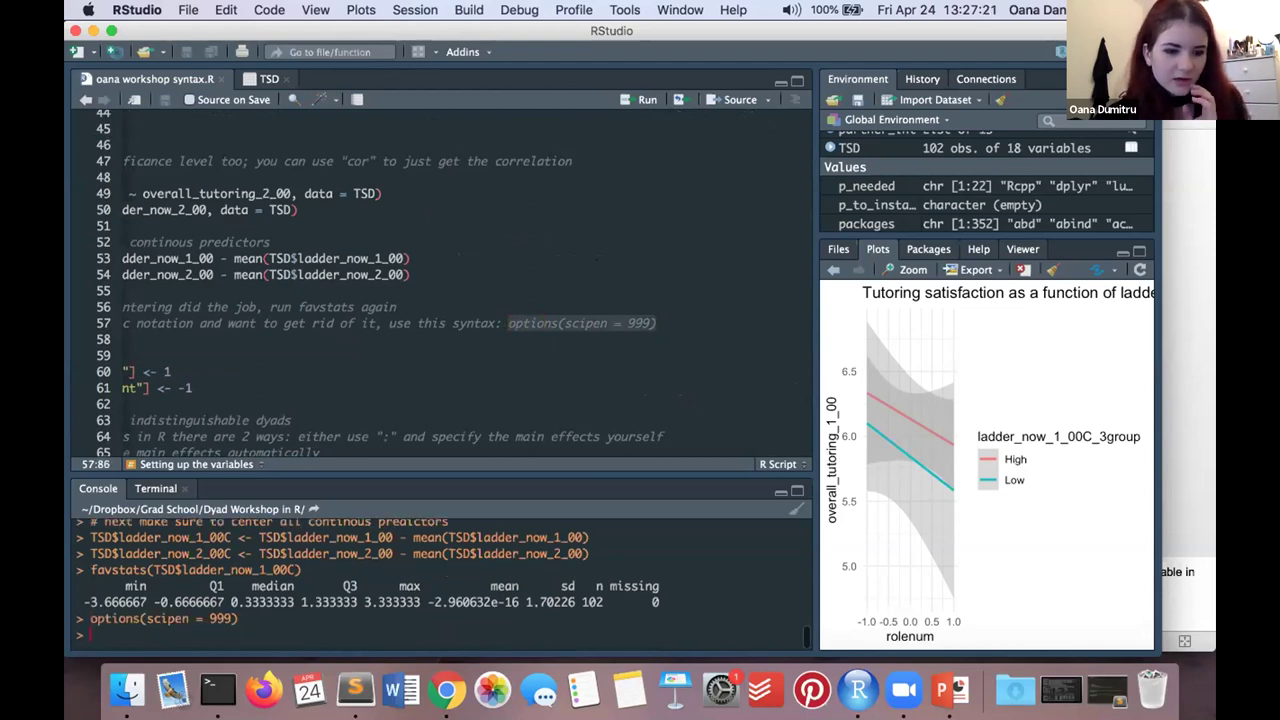
Step: Rerun favstats(TSD$ladder_now_1_00C) from the console history
key("super+Return")
key("Up")
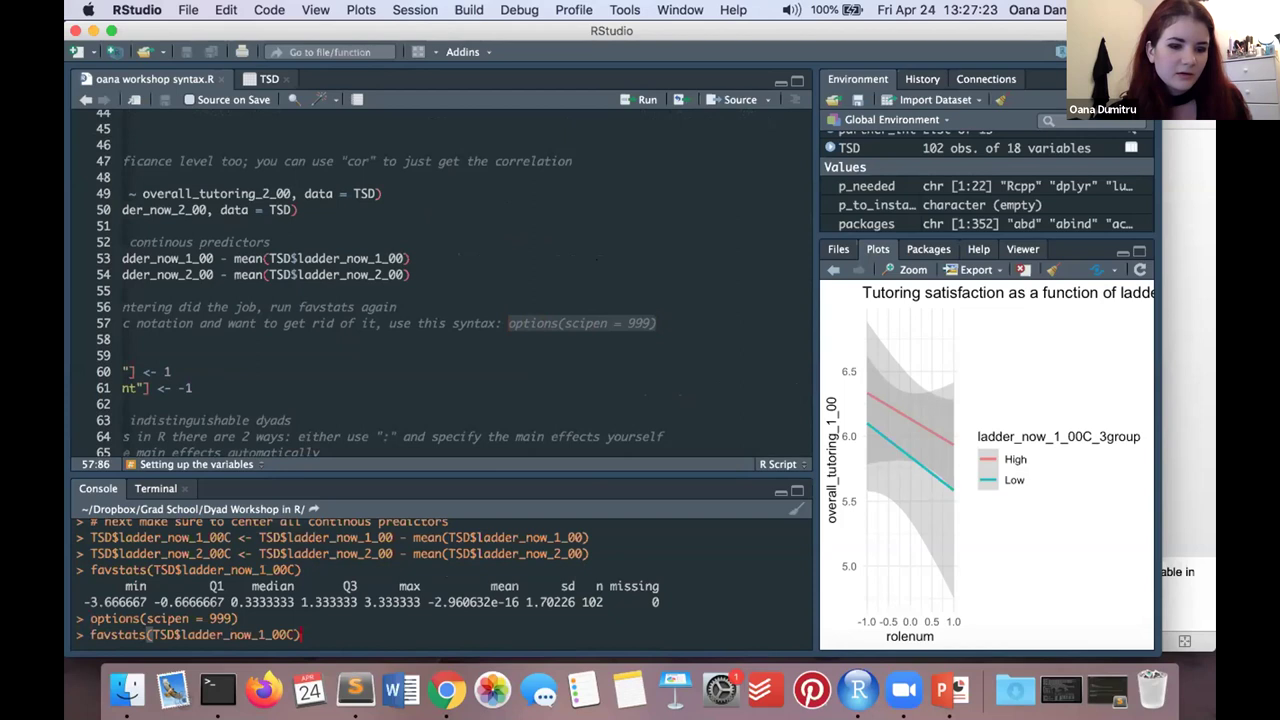
key("Return")
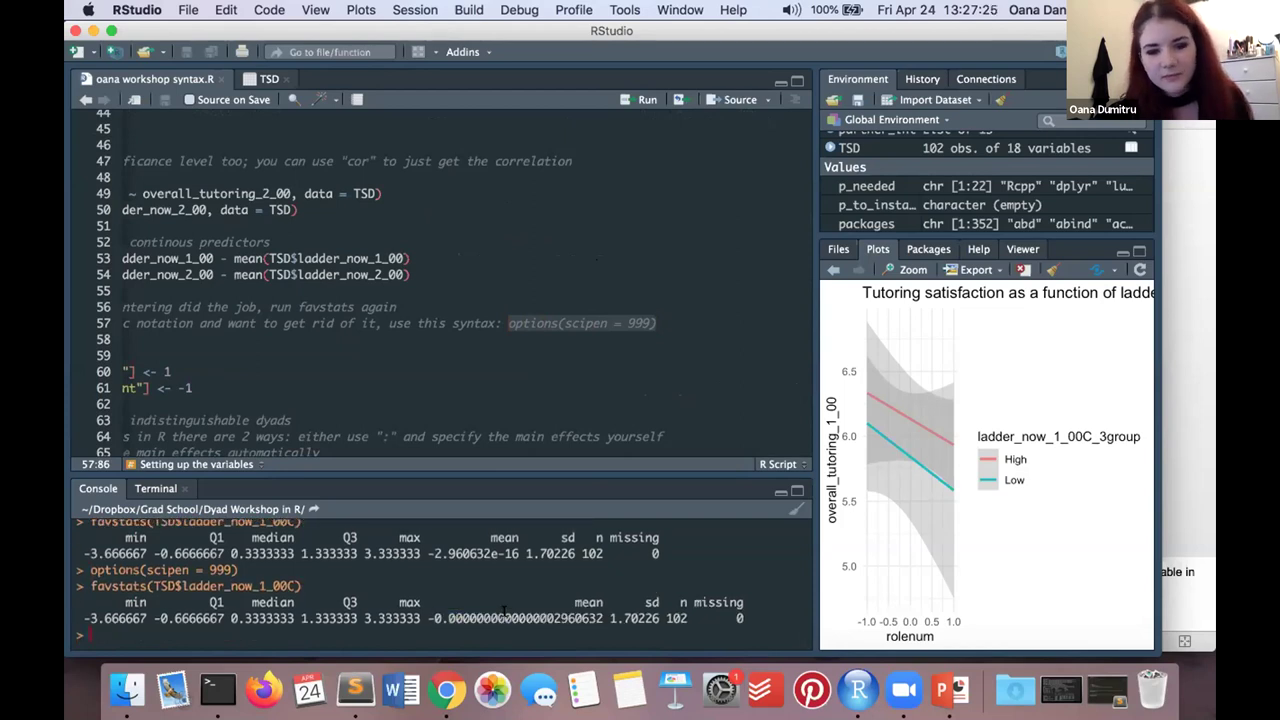
Step: Examine the two lines that recode role into rolenum, with tutor as 1 and student as -1
left_click(377, 369)
scroll(377, 369, "left", 3)
scroll(400, 330, "down", 4)
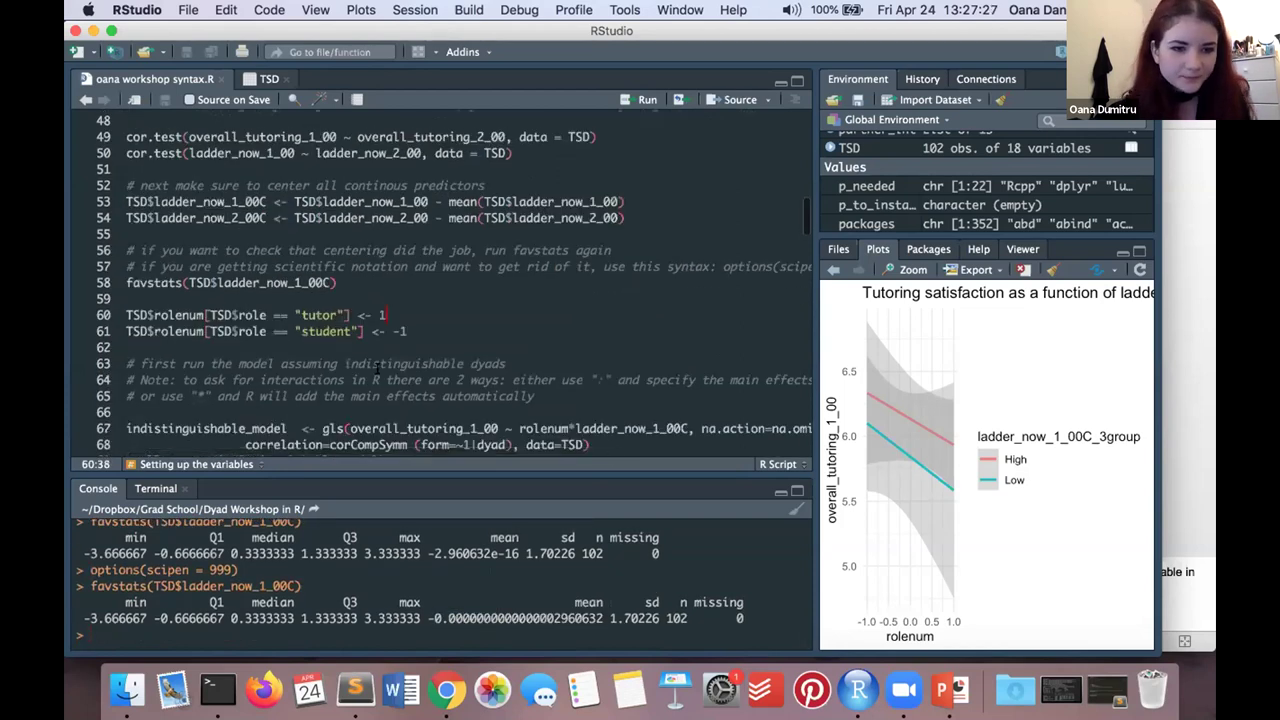
scroll(443, 286, "down", 2)
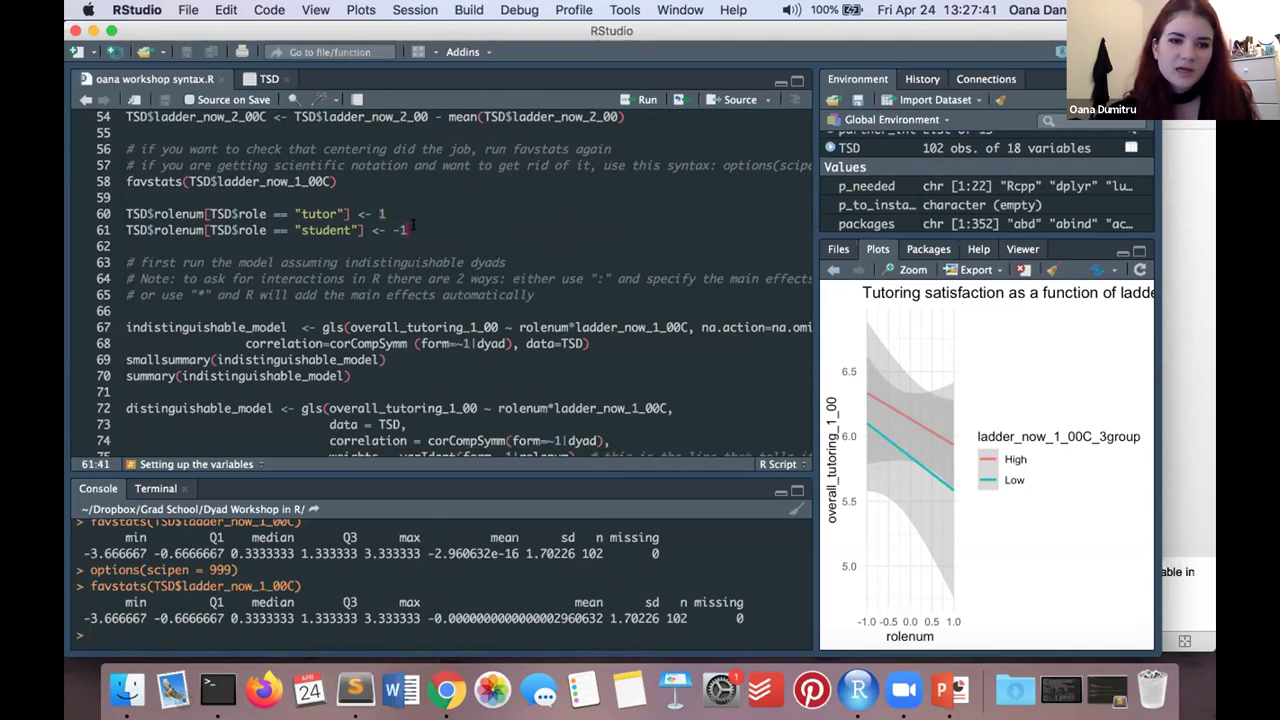
left_click(204, 213)
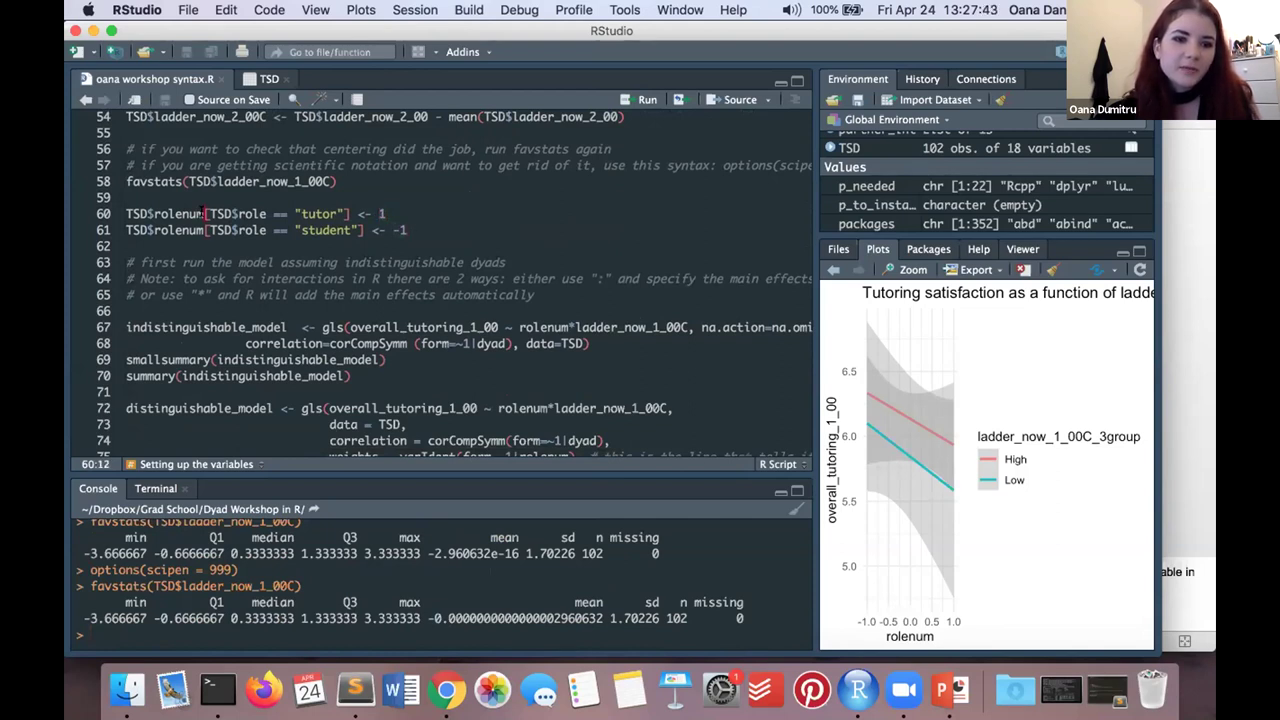
left_click(154, 213)
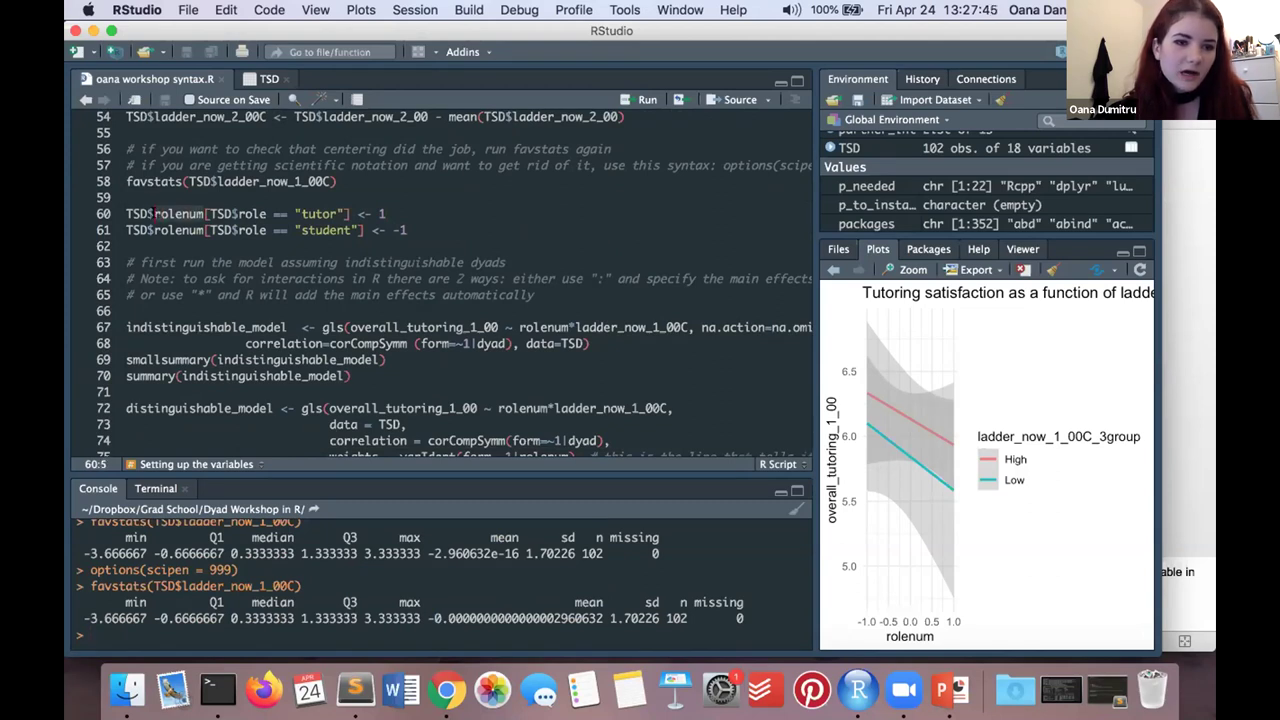
left_click(189, 213)
left_click_drag(204, 213, 341, 213)
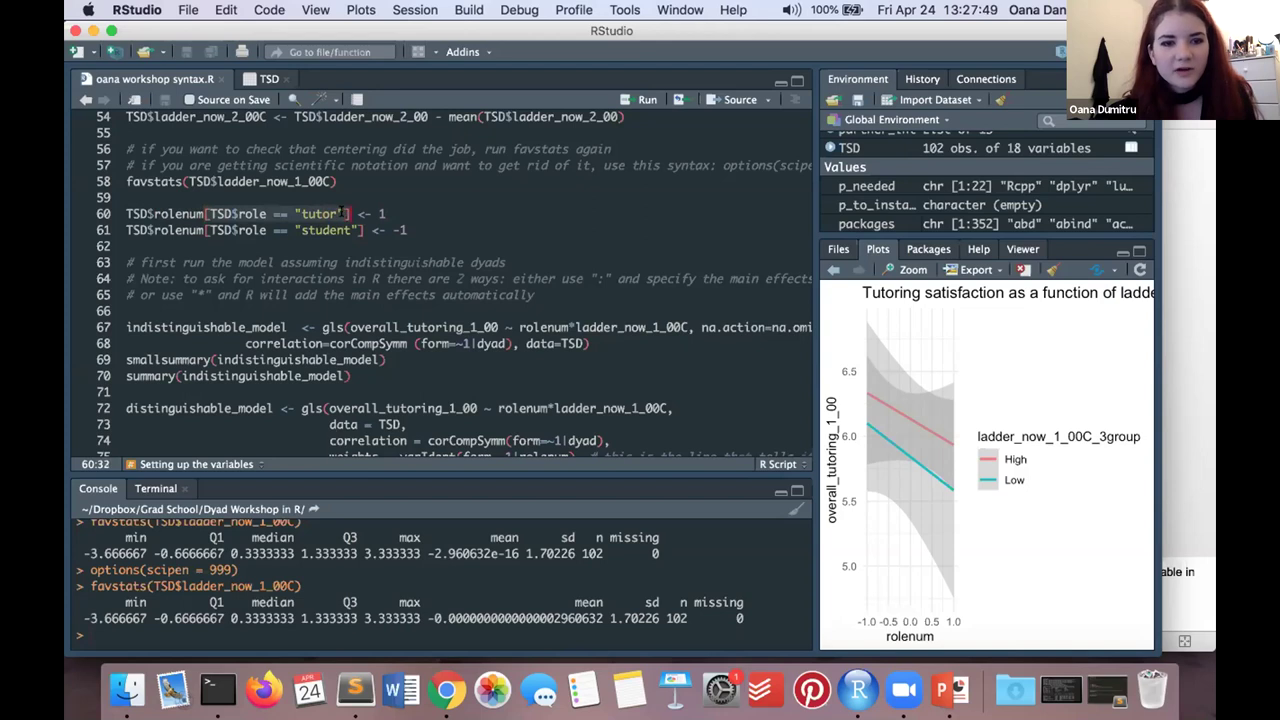
left_click(341, 212)
key("alt+Left")
key("alt+Left")
key("alt+Left")
key("alt+Left")
key("alt+Left")
key("alt+Left")
key("alt+Right")
key("alt+Right")
Step: Run both rolenum recoding lines, assigning 1 to tutor and -1 to student in TSD
key("alt+Right")
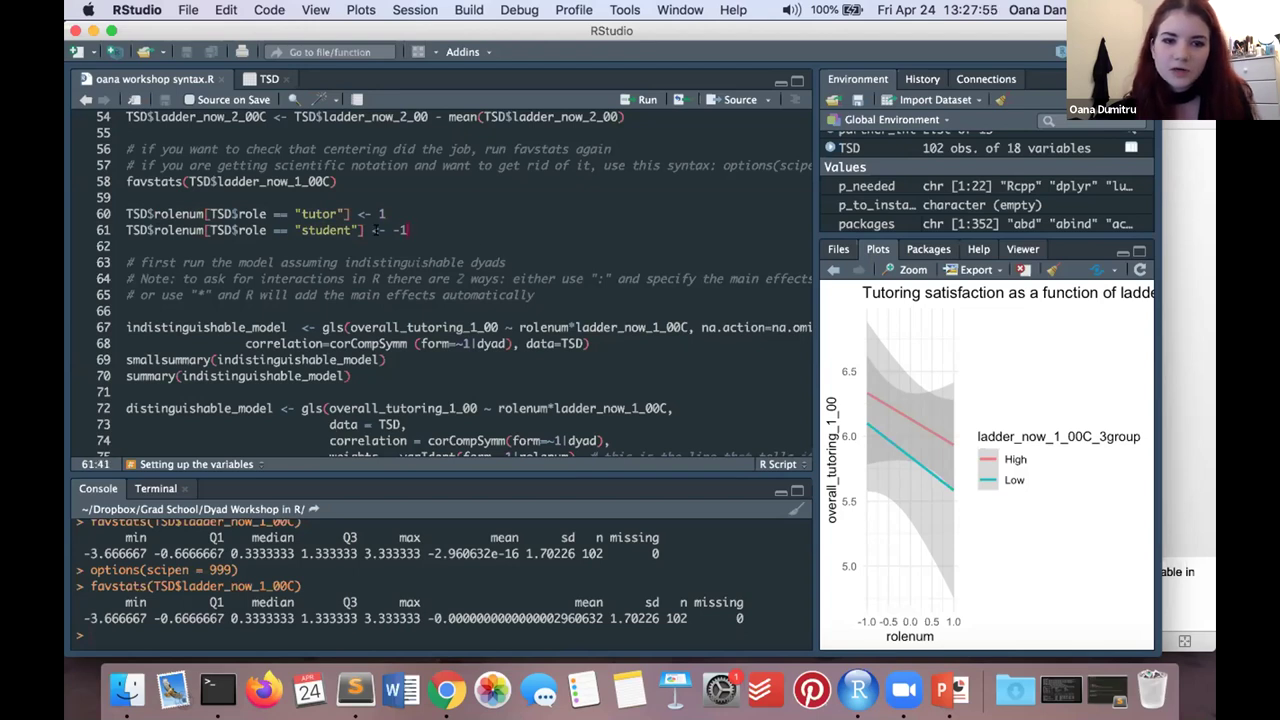
left_click(80, 212)
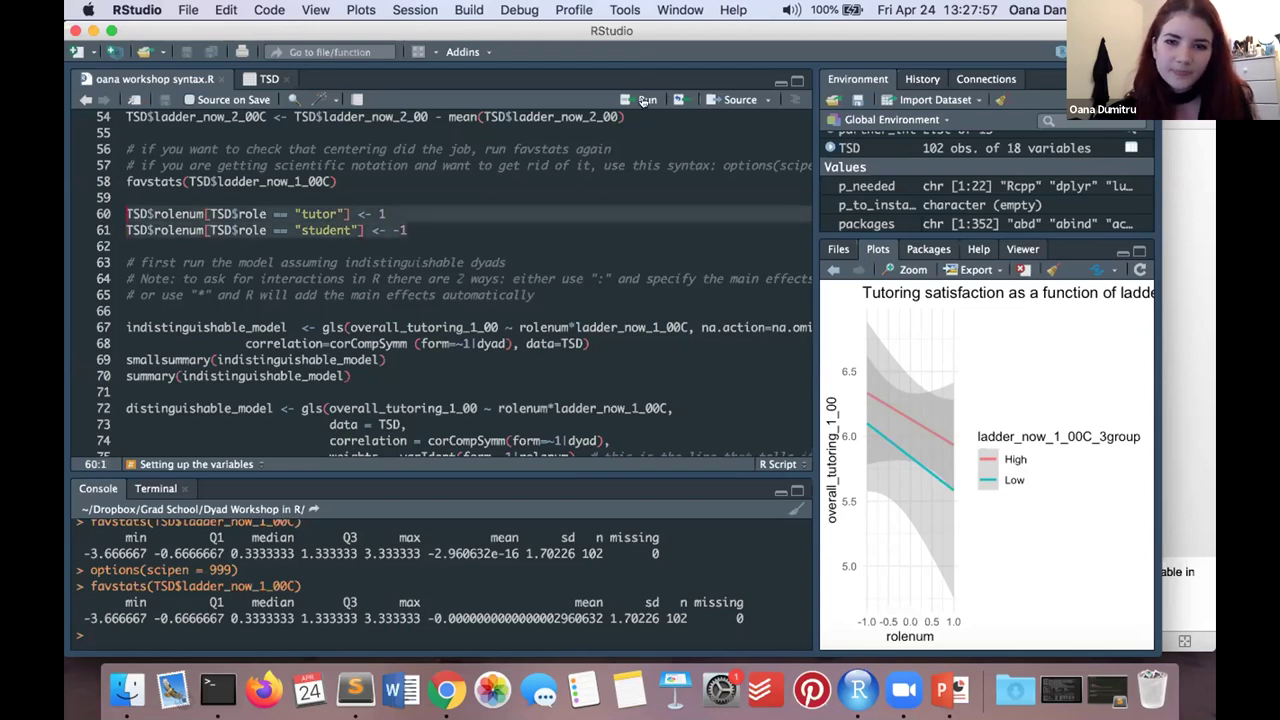
key("super+Return")
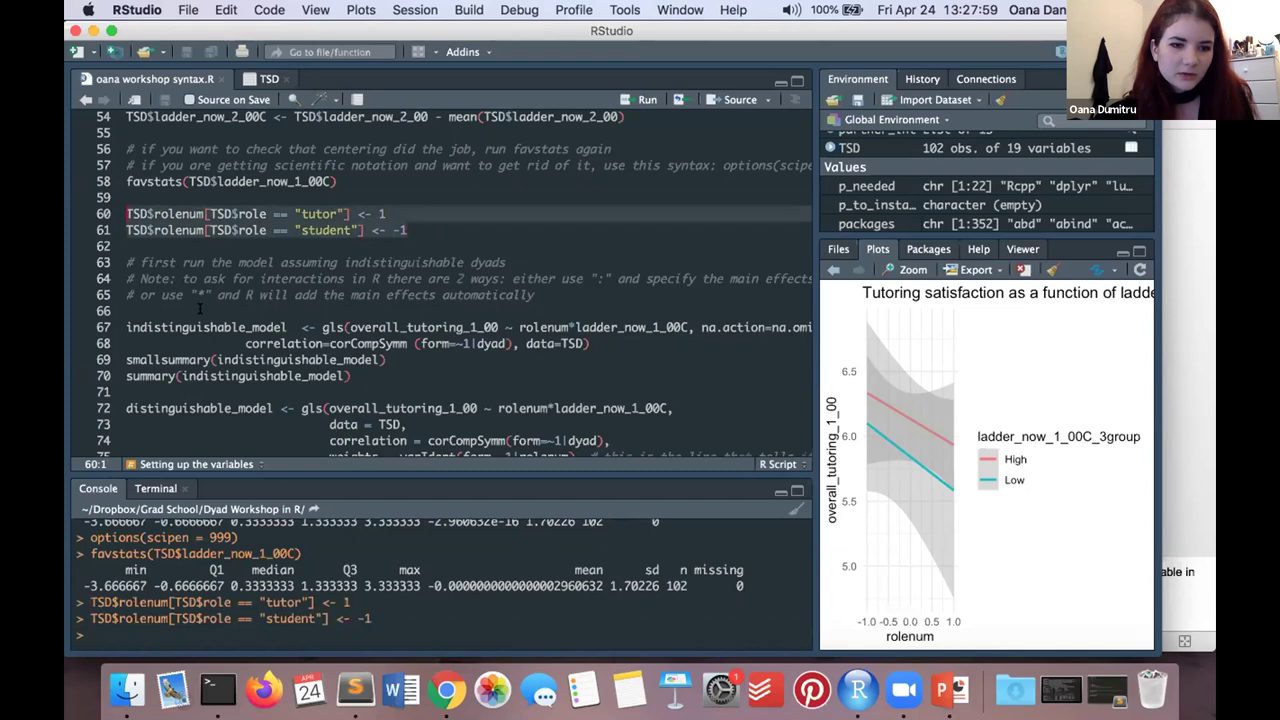
Step: Examine the gls call of indistinguishable_model: its outcome, the rolenum*ladder_now_1_00C predictors, missing-data option and correlation structure
scroll(200, 310, "down", 3)
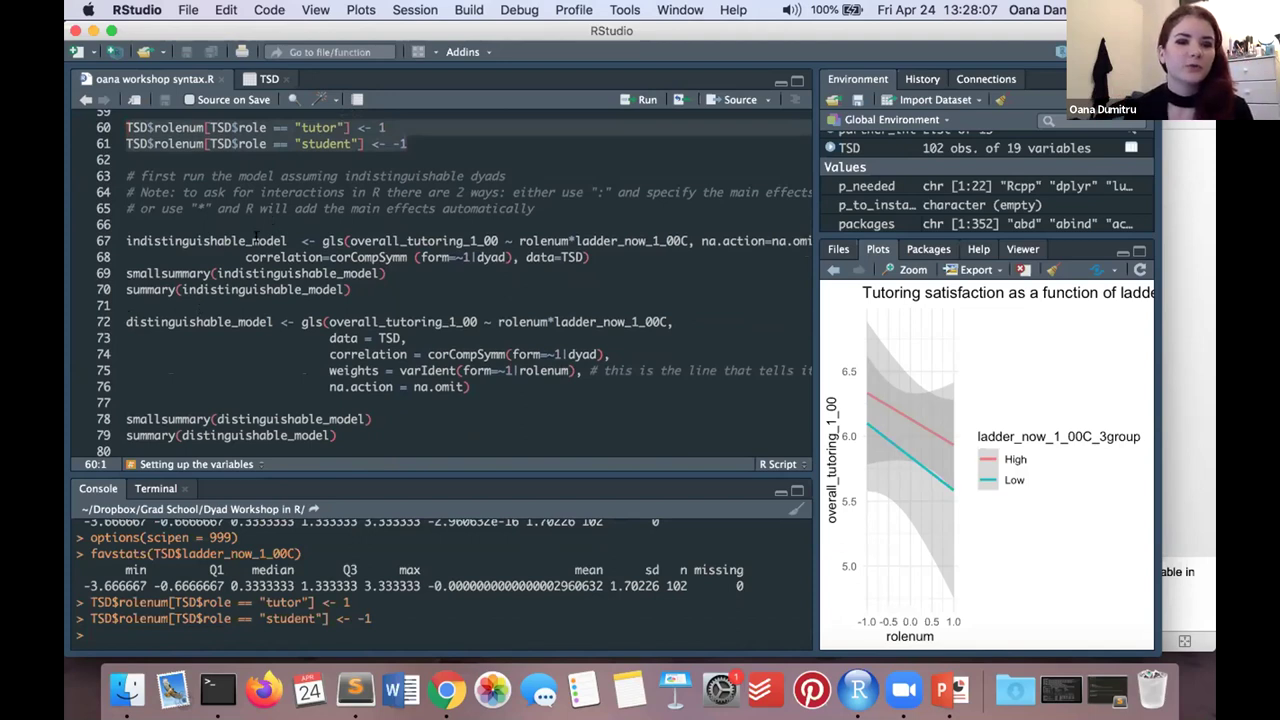
left_click(256, 239)
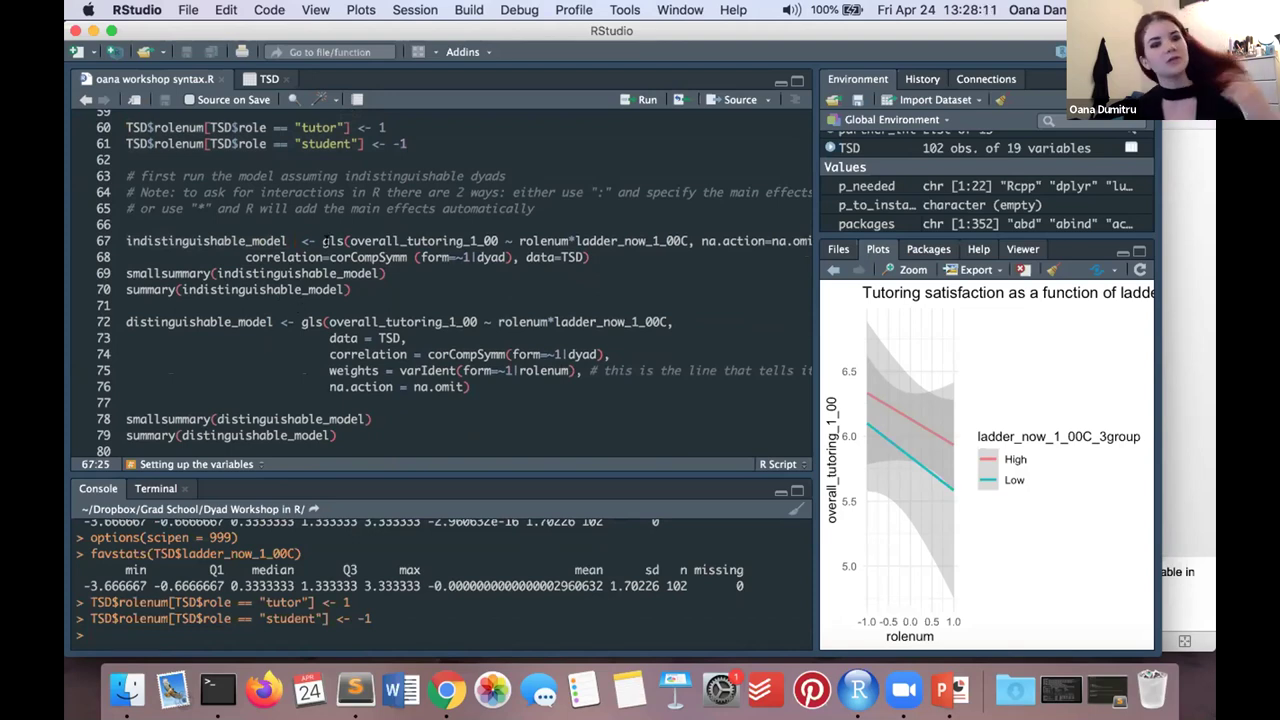
left_click(344, 240)
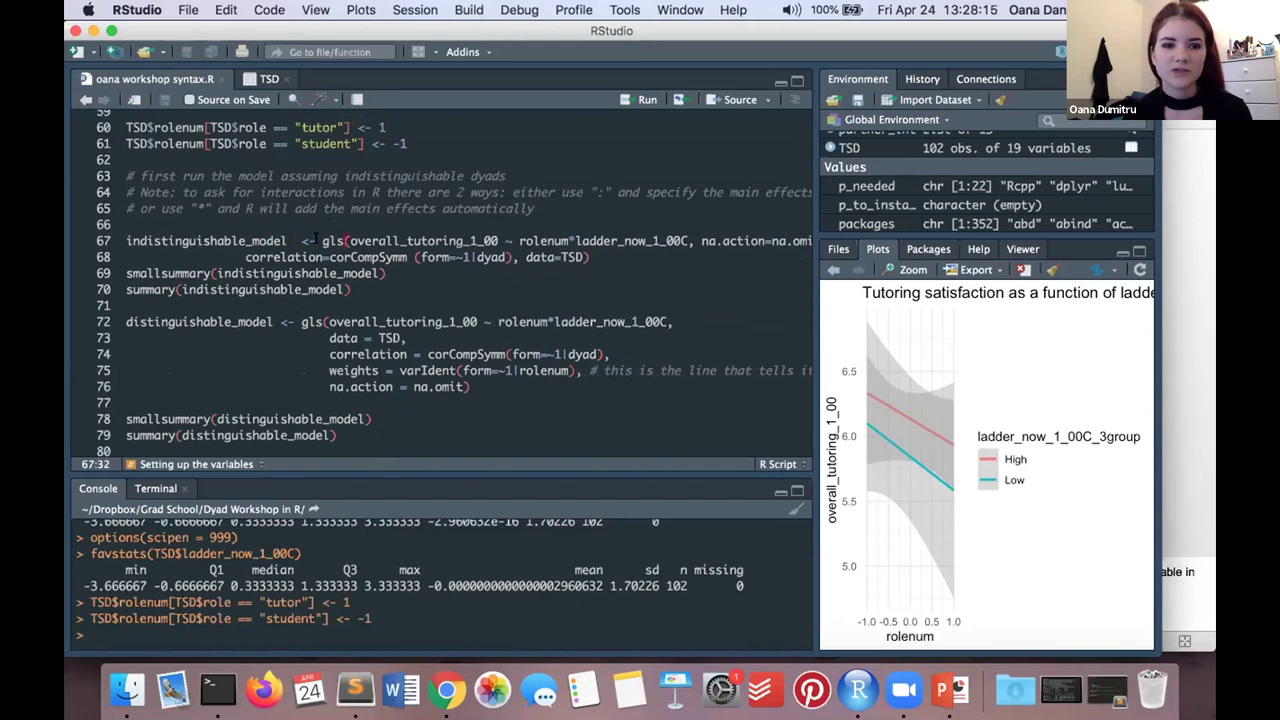
left_click(343, 240)
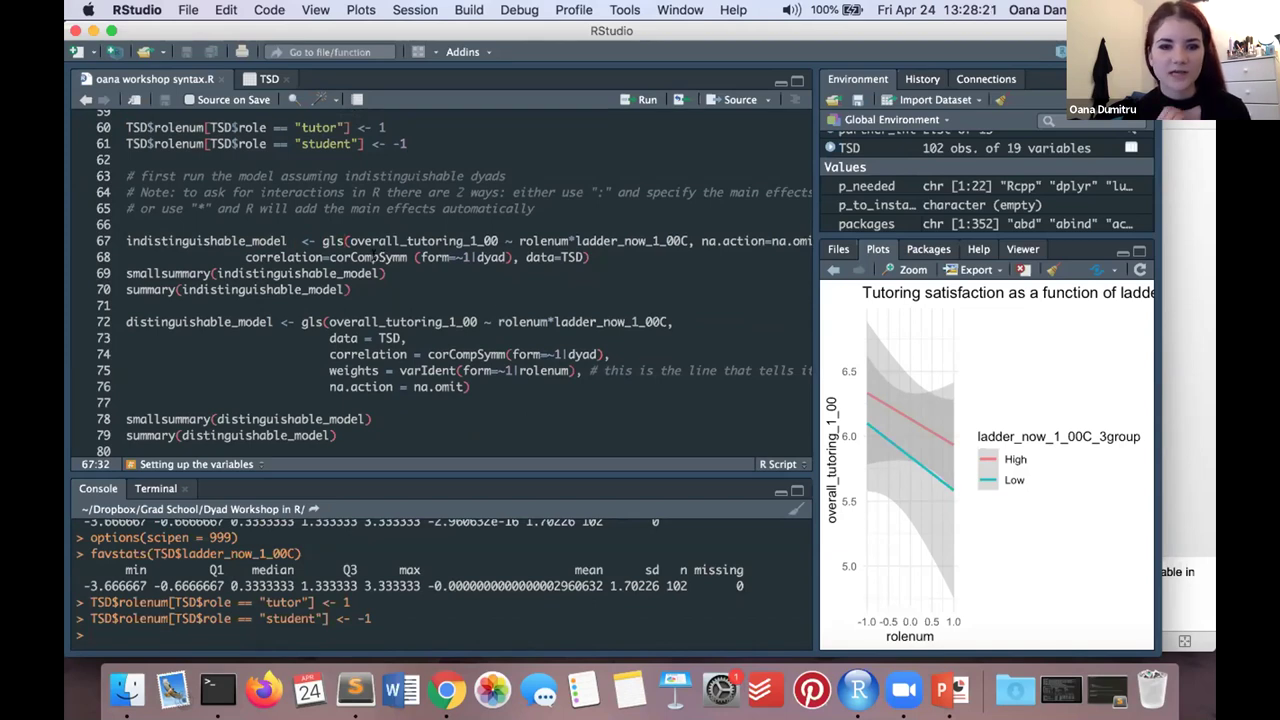
mouse_move(373, 258)
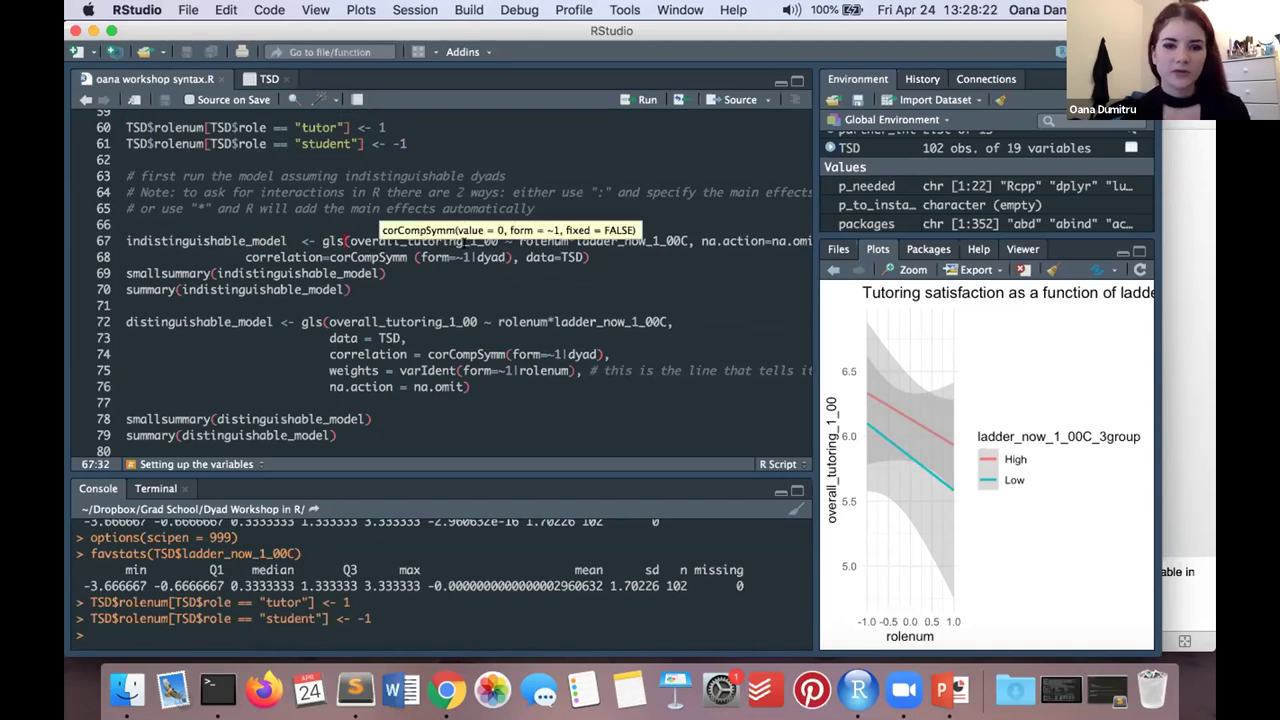
left_click(494, 241)
scroll(445, 241, "right", 5)
left_click(533, 256)
scroll(520, 256, "left", 5)
left_click(529, 256)
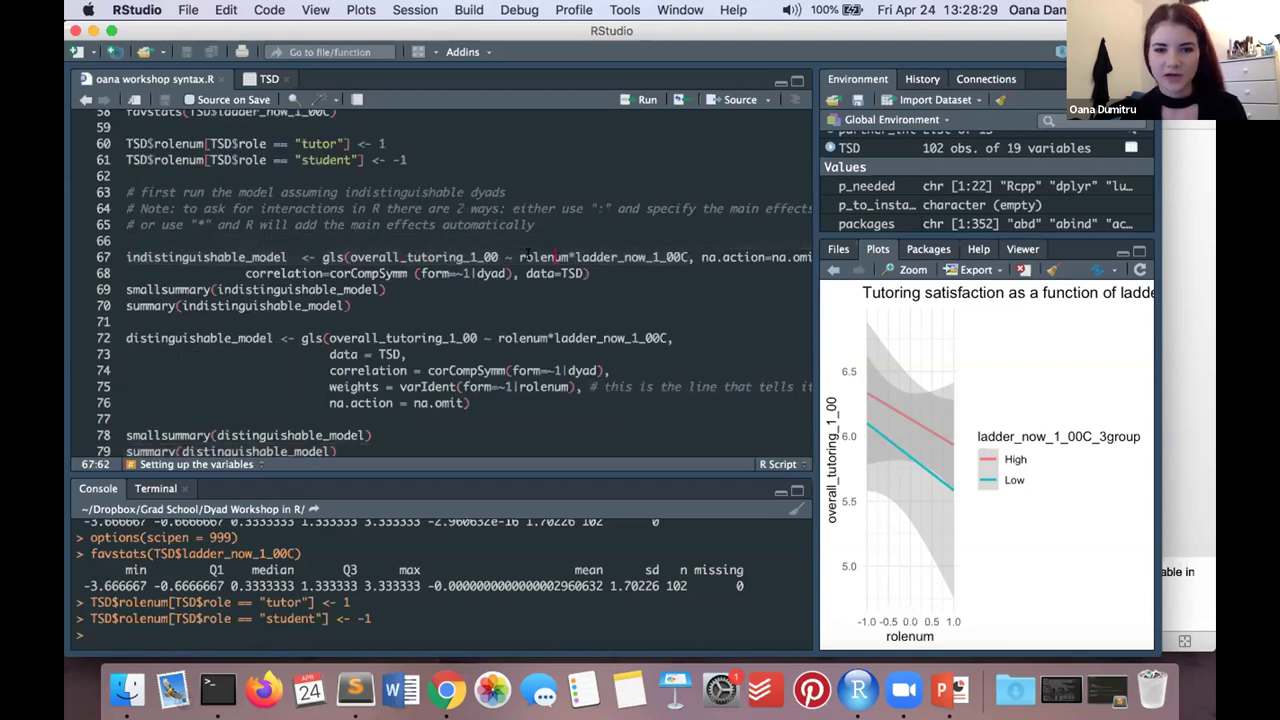
left_click_drag(519, 257, 690, 257)
left_click(692, 257)
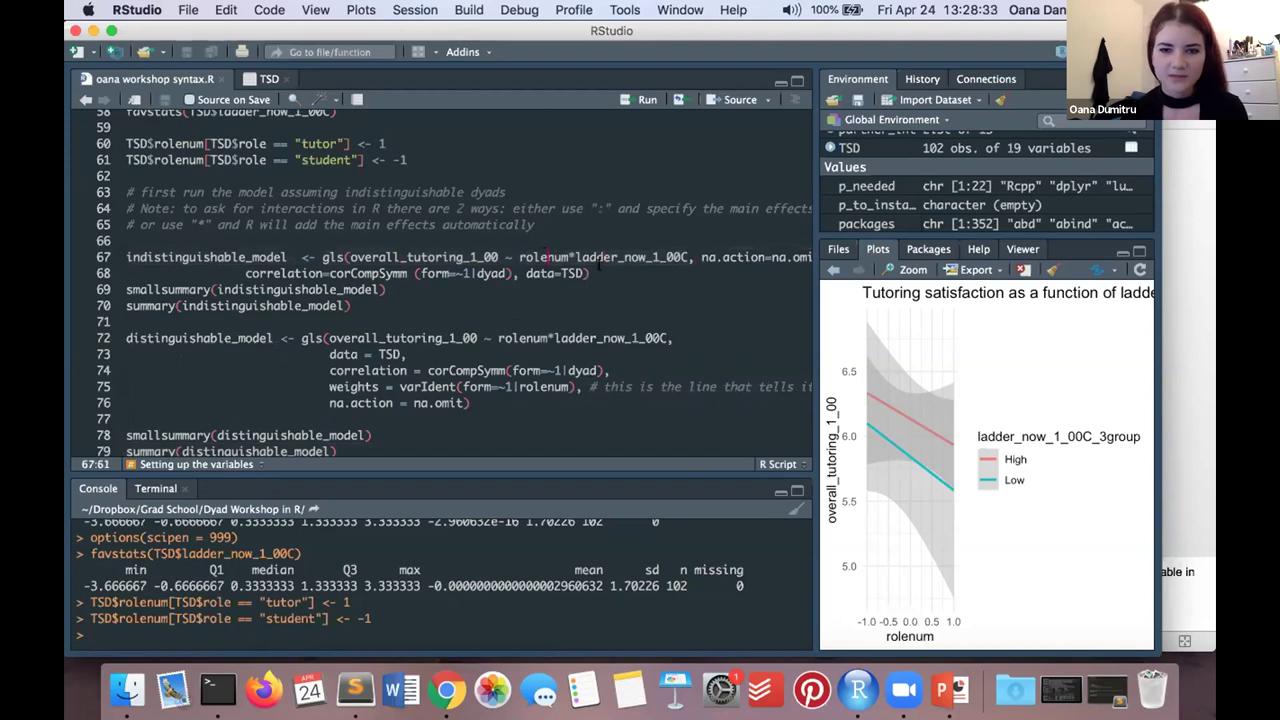
Step: Examine the rest of the indistinguishable_model gls call, focusing on the corCompSymm (form=~1|dyad) correlation argument
scroll(450, 280, "right", 2)
scroll(450, 280, "left", 2)
scroll(450, 280, "down", 1)
left_click_drag(246, 257, 427, 258)
key("shift+Down")
key("Right")
left_click(510, 257)
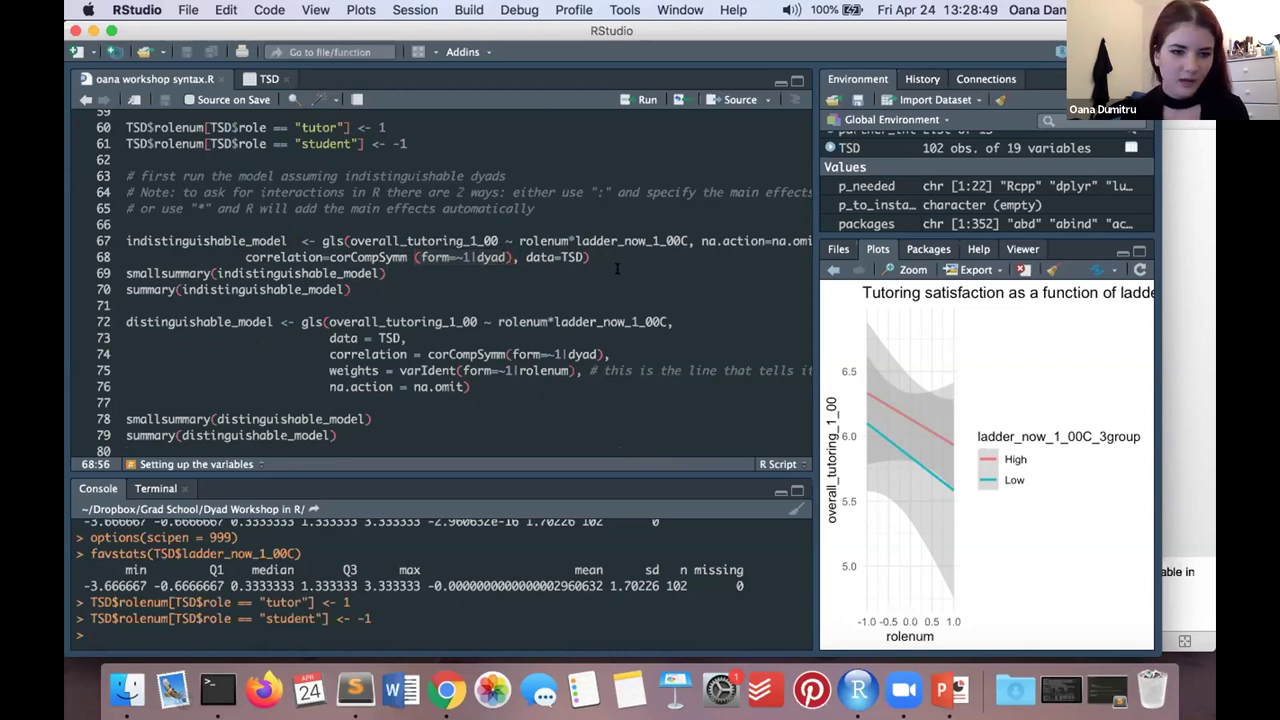
Step: Examine the object name indistinguishable_model and the full gls expression assigned to it
triple_click(176, 237)
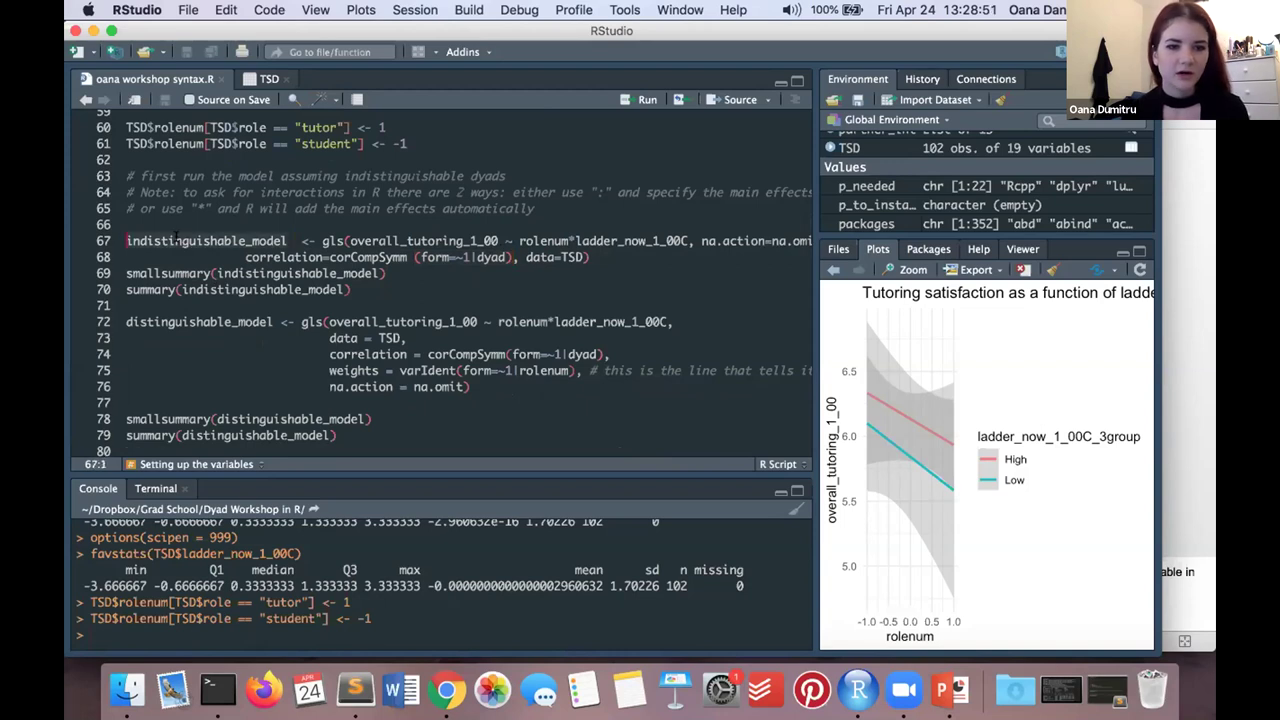
left_click(355, 255)
left_click(461, 282)
double_click(213, 240)
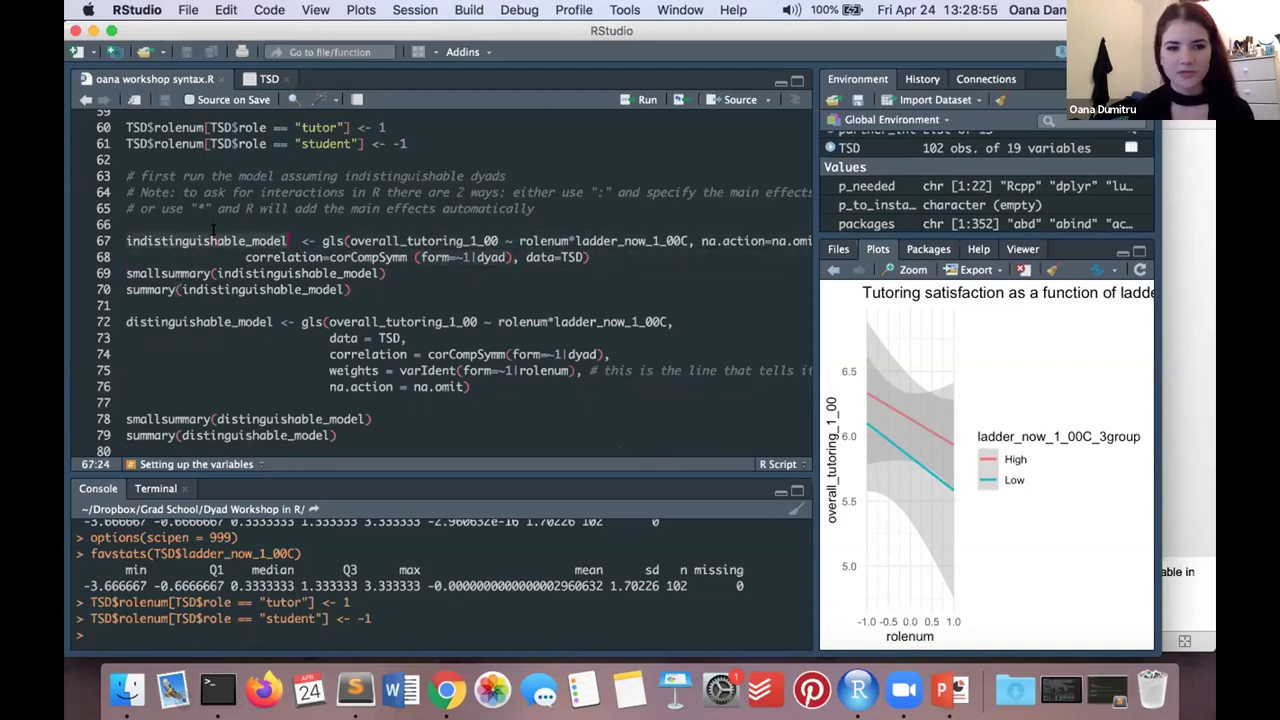
left_click(257, 238)
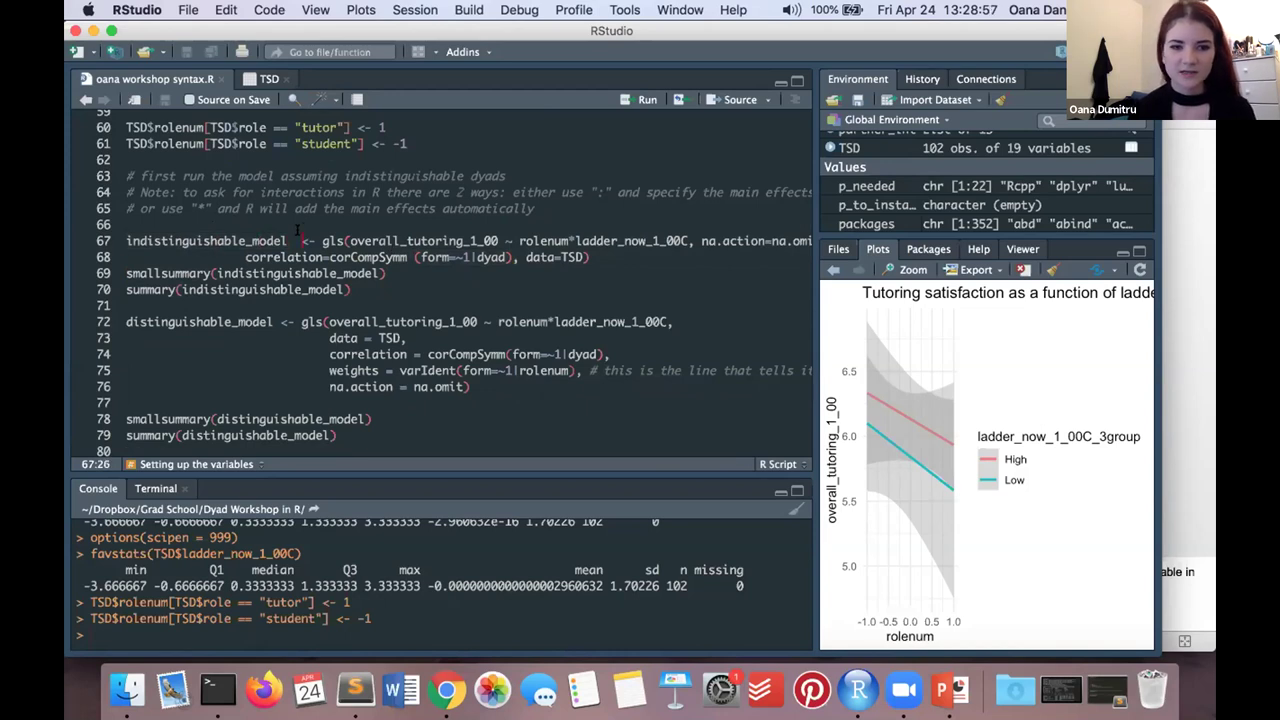
left_click_drag(300, 240, 585, 257)
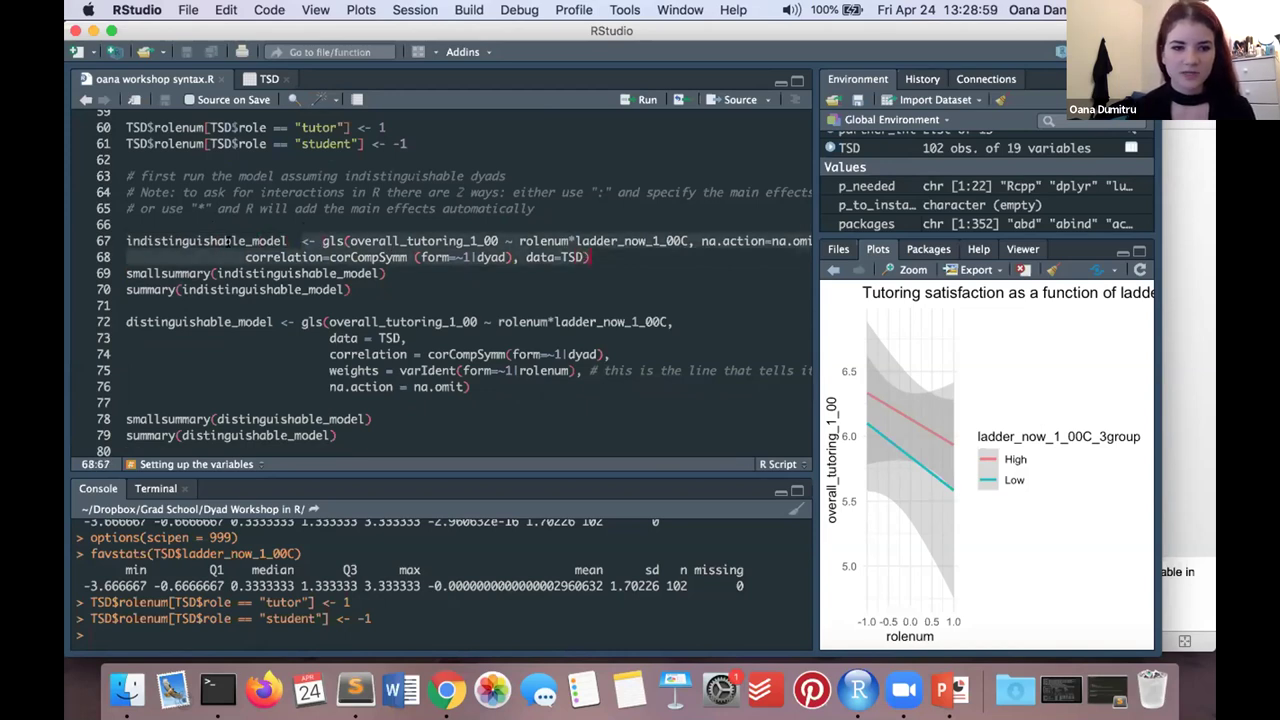
double_click(196, 240)
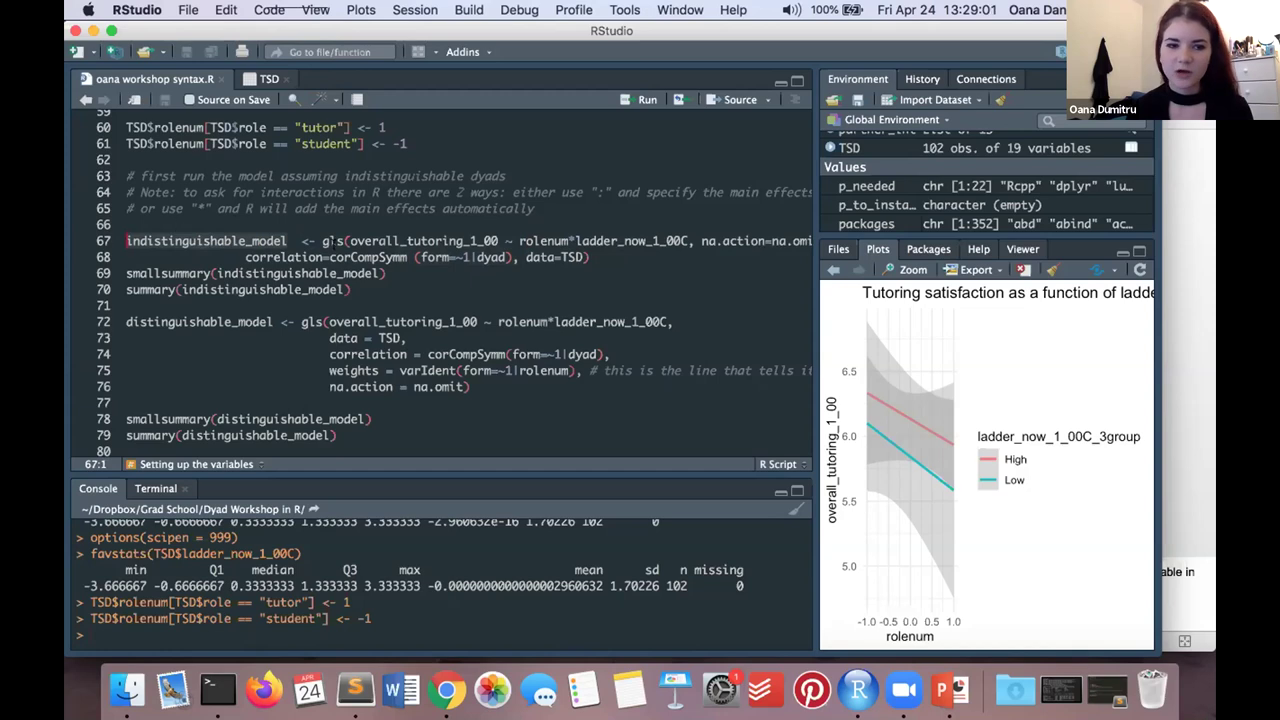
Step: Run the two-line gls call that creates indistinguishable_model, and print the model with summary(indistinguishable_model)
left_click_drag(588, 257, 126, 240)
left_click(640, 100)
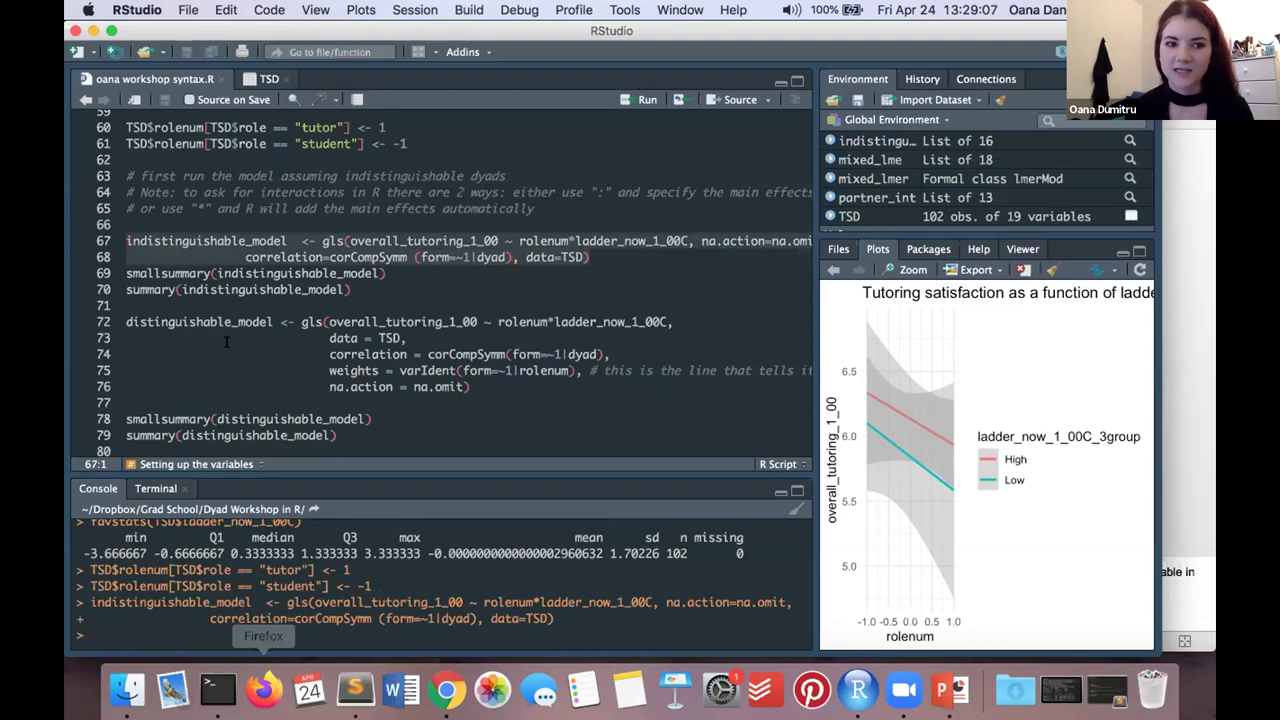
left_click(163, 289)
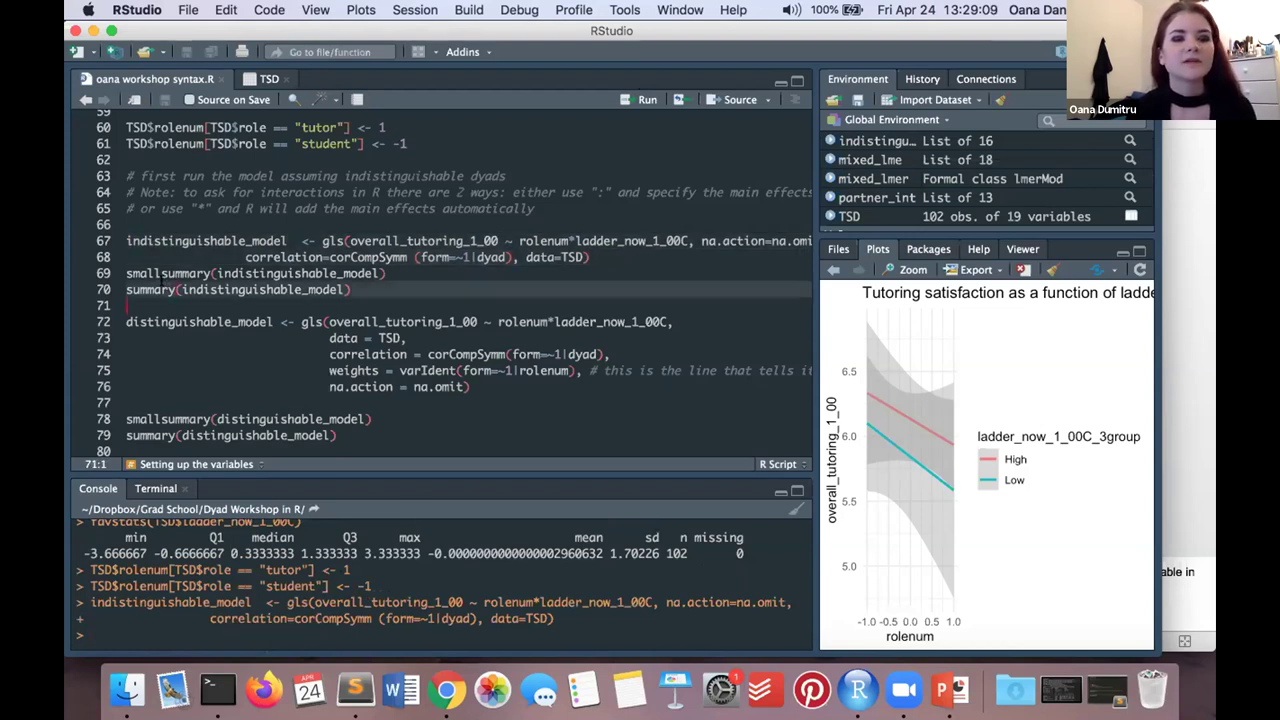
left_click(645, 100)
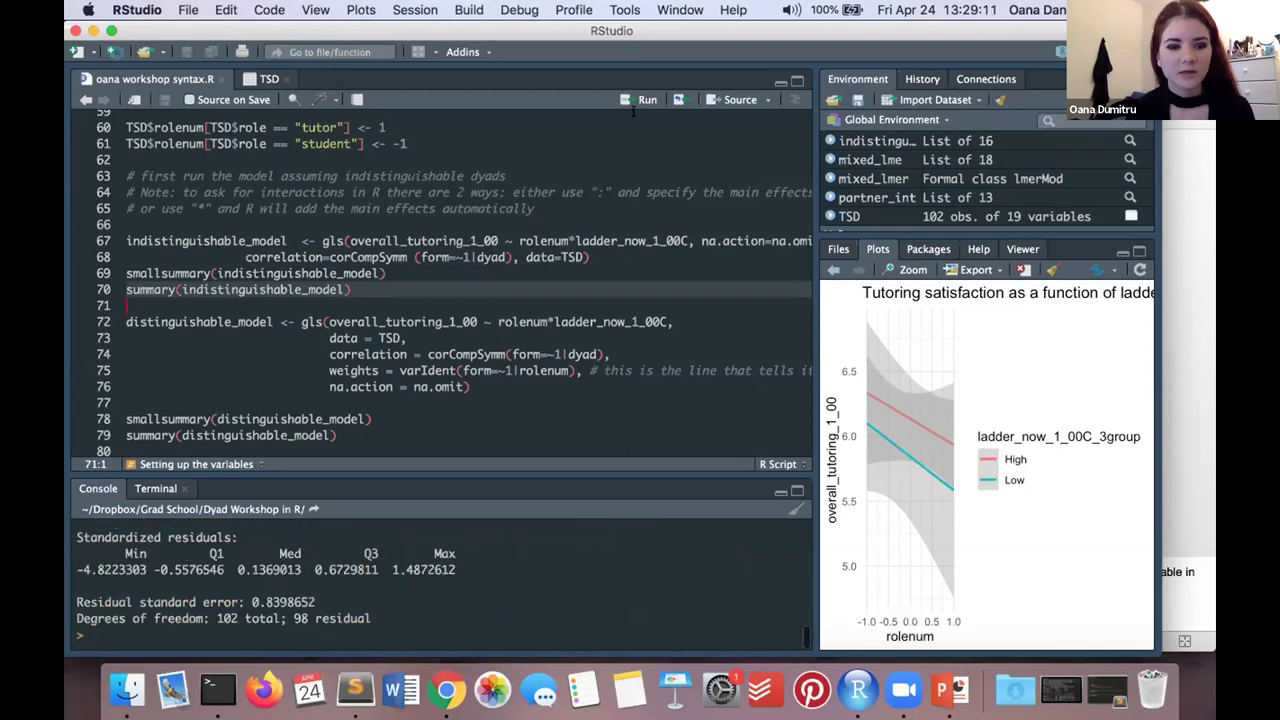
Step: Enlarge the console and examine the fit statistics in the indistinguishable_model summary, especially logLik
left_click_drag(422, 469, 432, 228)
scroll(375, 408, "up", 5)
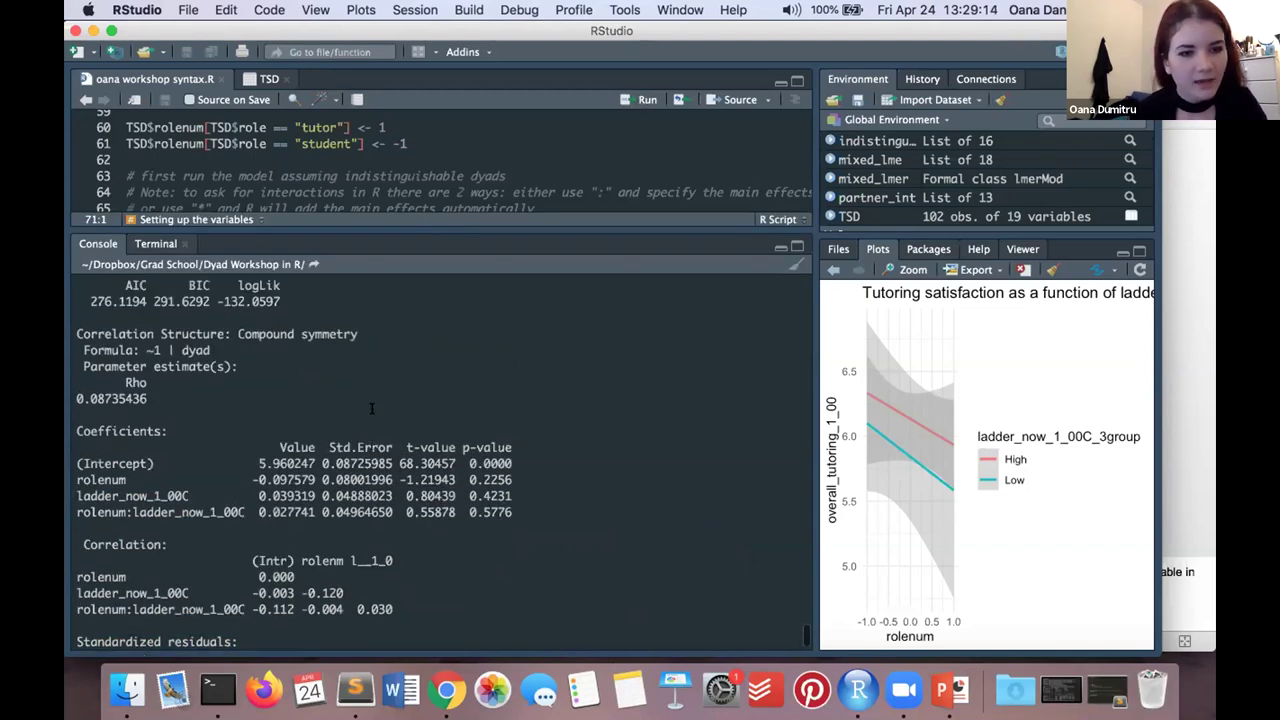
scroll(372, 408, "down", 1)
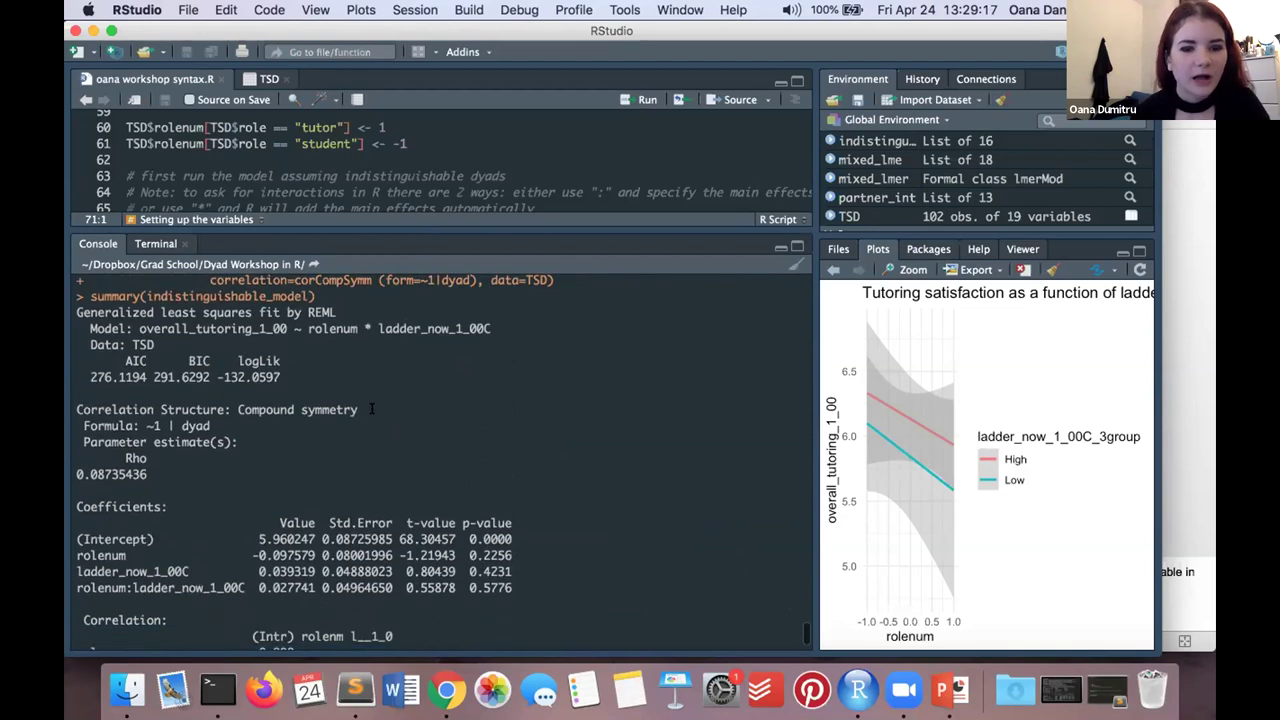
double_click(272, 376)
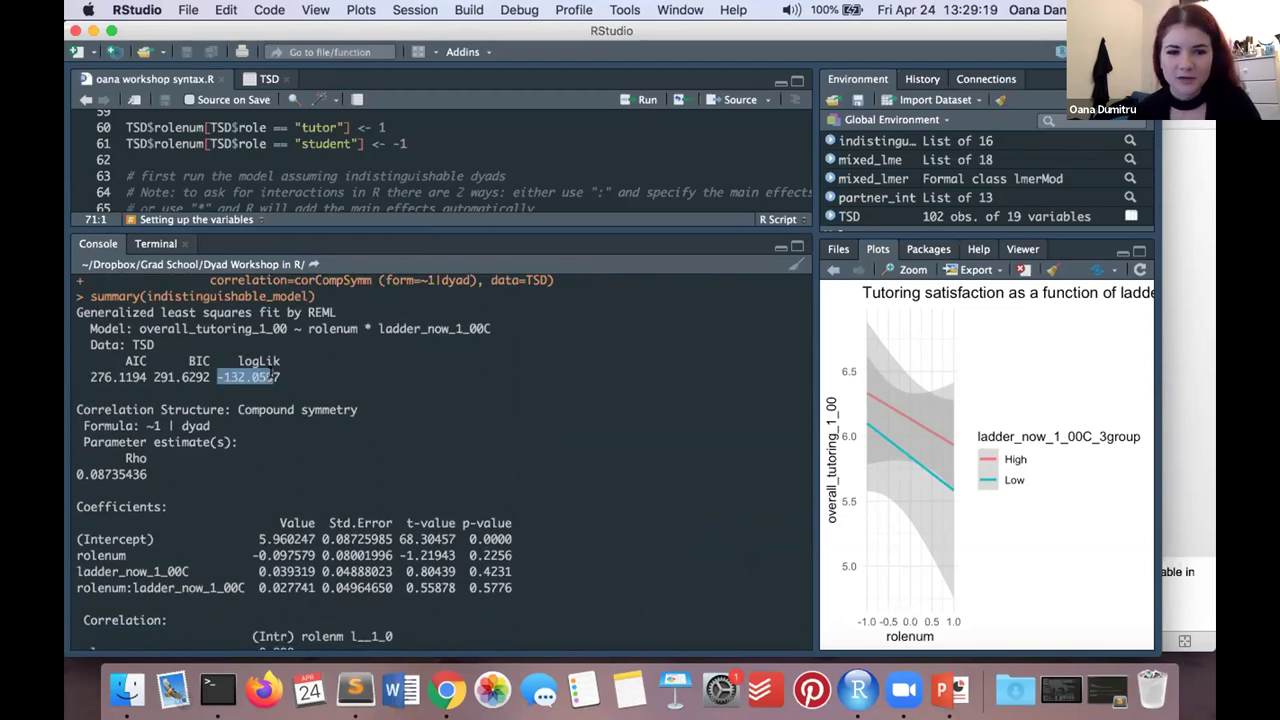
left_click(287, 372)
double_click(253, 376)
mouse_move(253, 376)
left_mouse_down()
mouse_move(226, 362)
mouse_move(268, 376)
left_mouse_up()
left_click(262, 376)
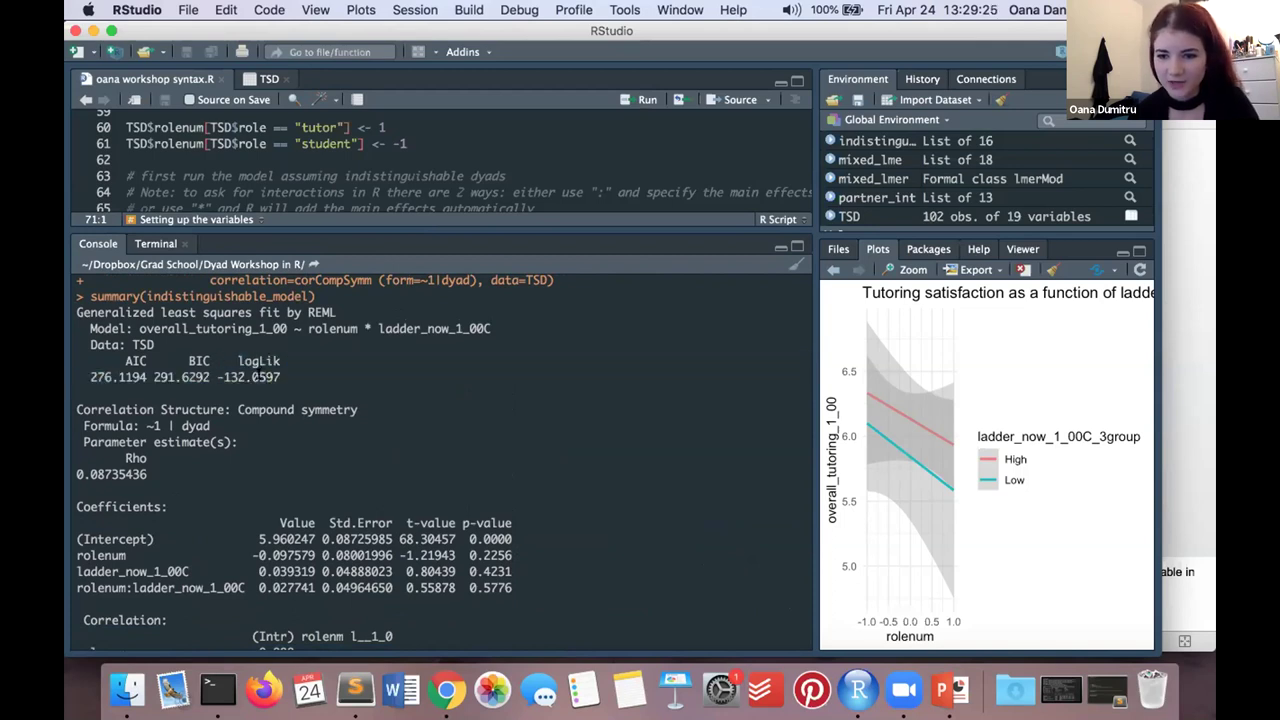
left_click_drag(216, 376, 278, 374)
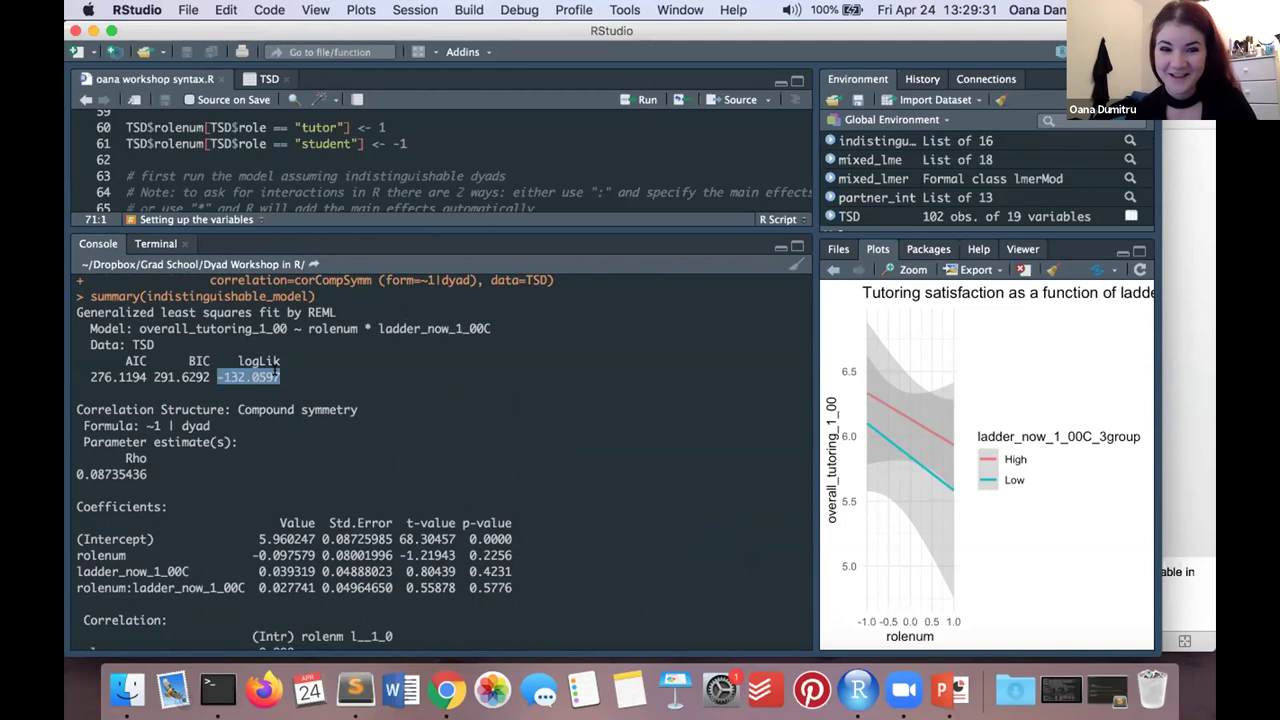
left_click(272, 372)
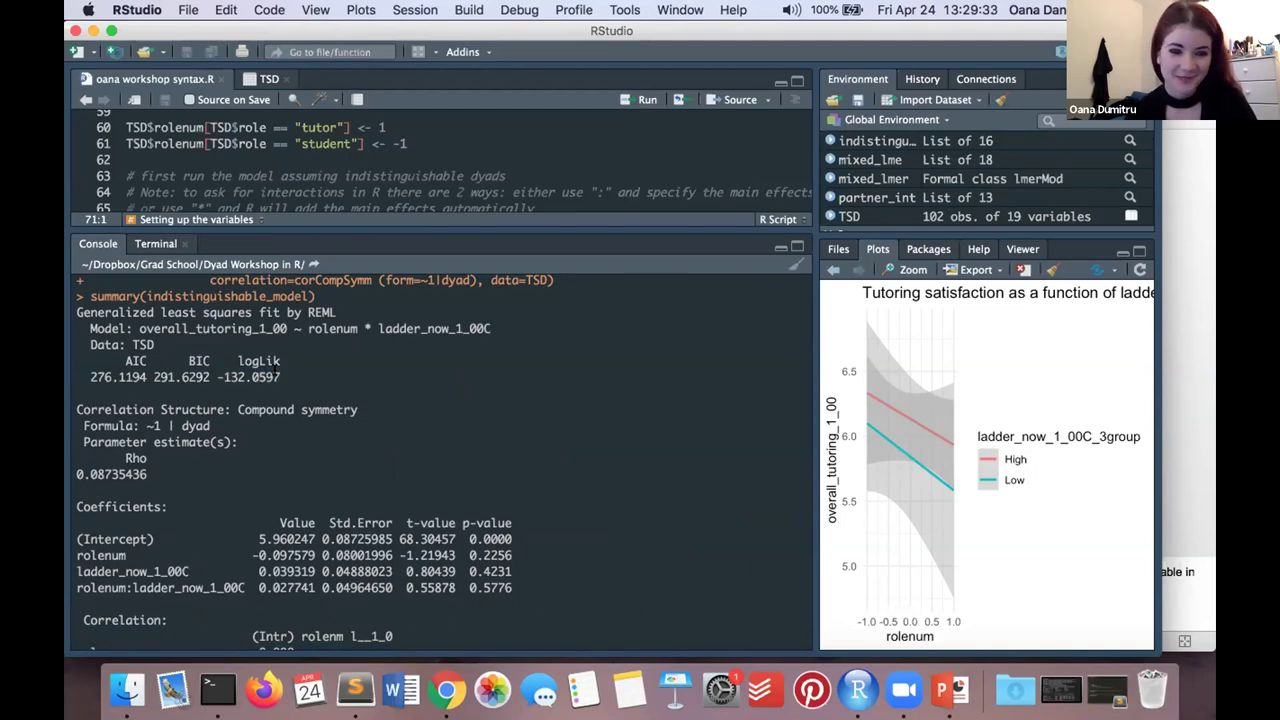
Step: Examine the Rho parameter estimate under the compound symmetry correlation structure in the summary
scroll(268, 459, "down", 2)
left_click_drag(150, 436, 98, 437)
left_click(100, 436)
triple_click(85, 433)
left_click(142, 430)
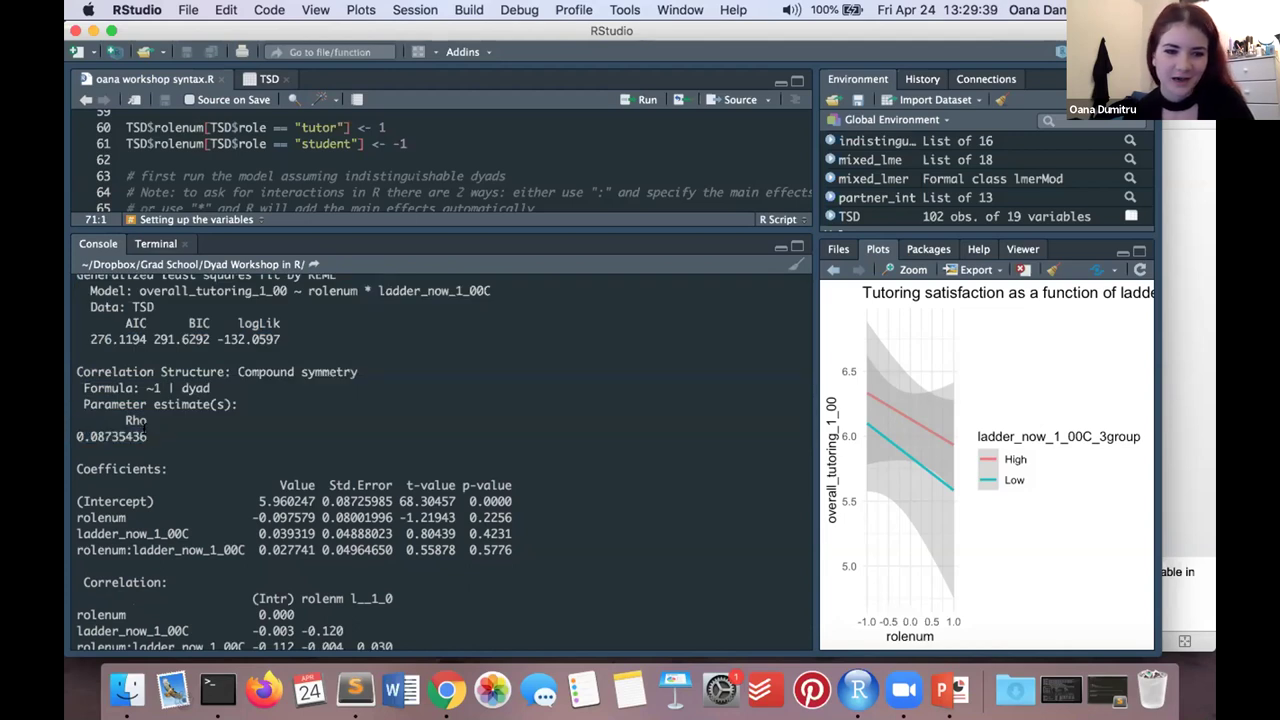
left_click_drag(67, 455, 80, 276)
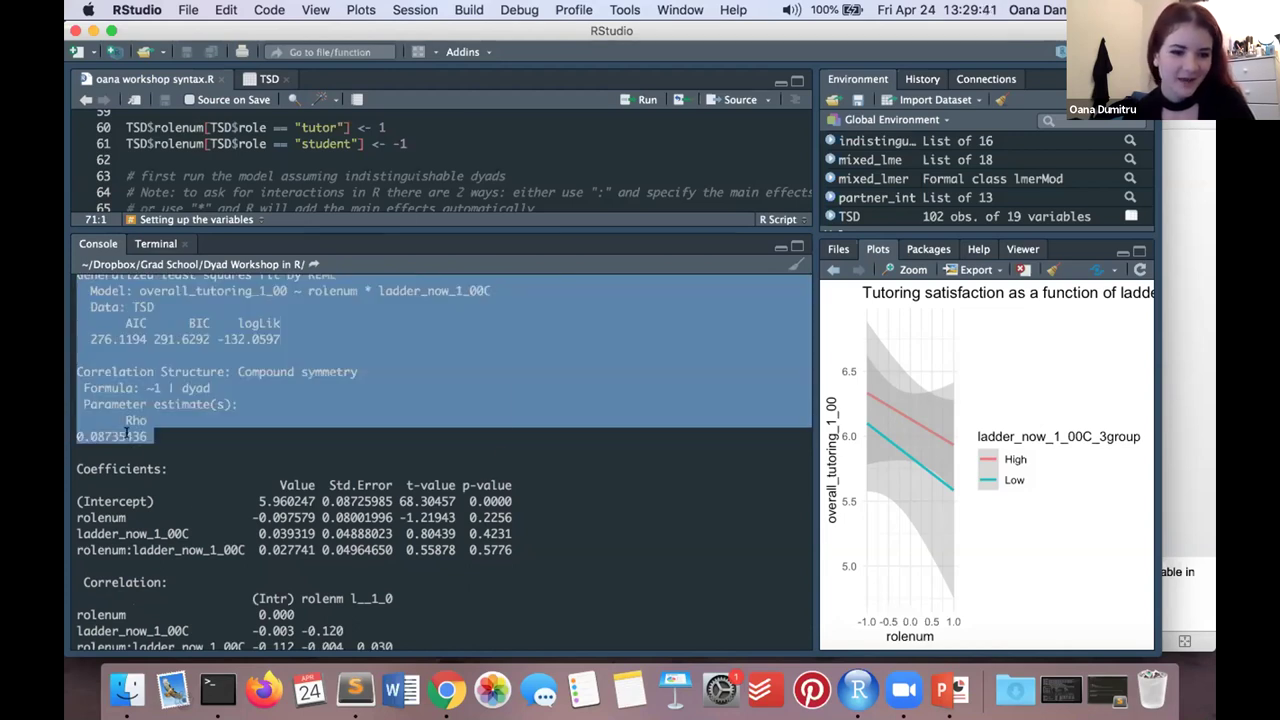
Step: Examine the coefficients table: intercept, rolenum, ladder_now_1_00C and their interaction, including the t-values and p-values
left_click_drag(125, 433, 197, 500)
scroll(197, 500, "down", 3)
left_click_drag(280, 420, 512, 486)
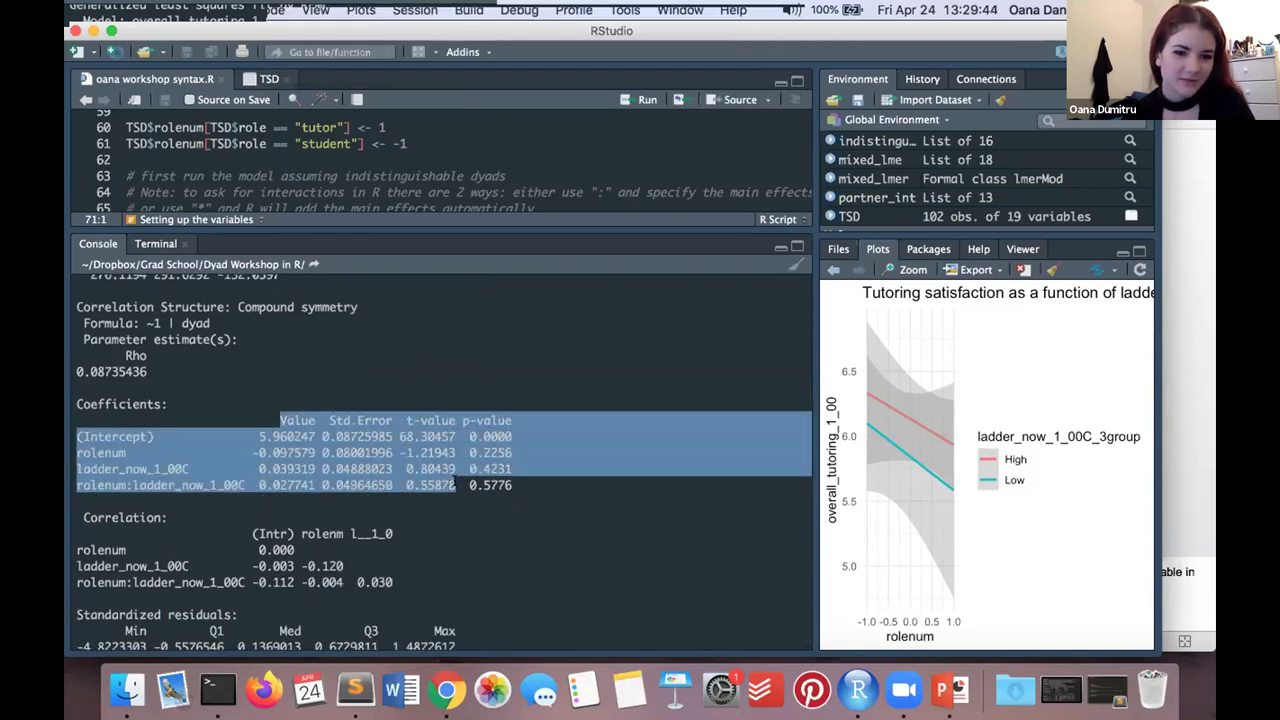
left_click(256, 440)
double_click(262, 436)
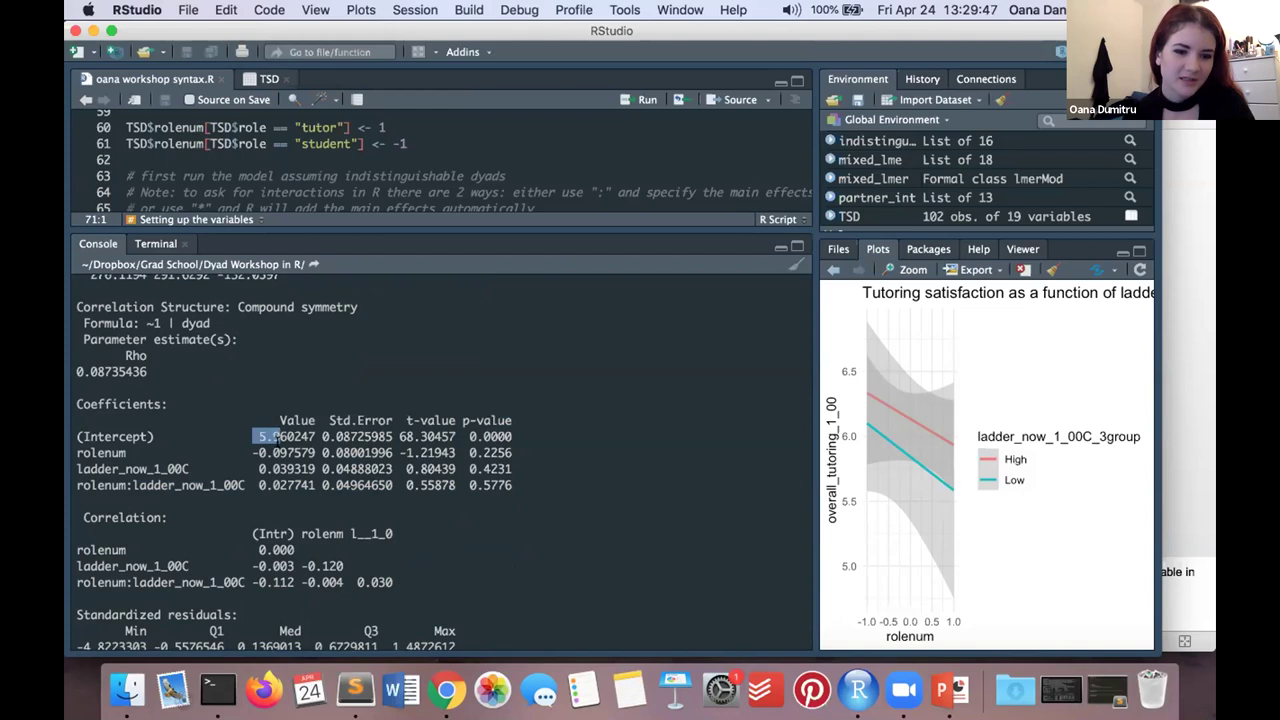
double_click(285, 468)
triple_click(274, 452)
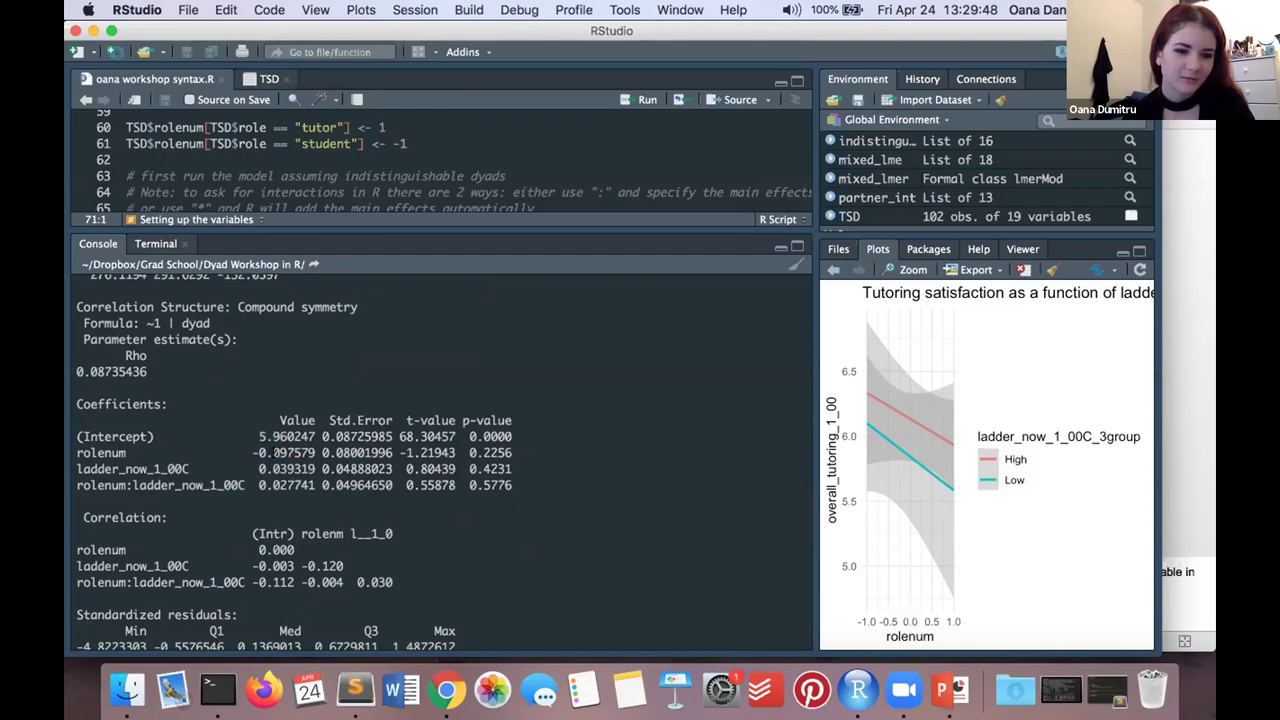
double_click(274, 468)
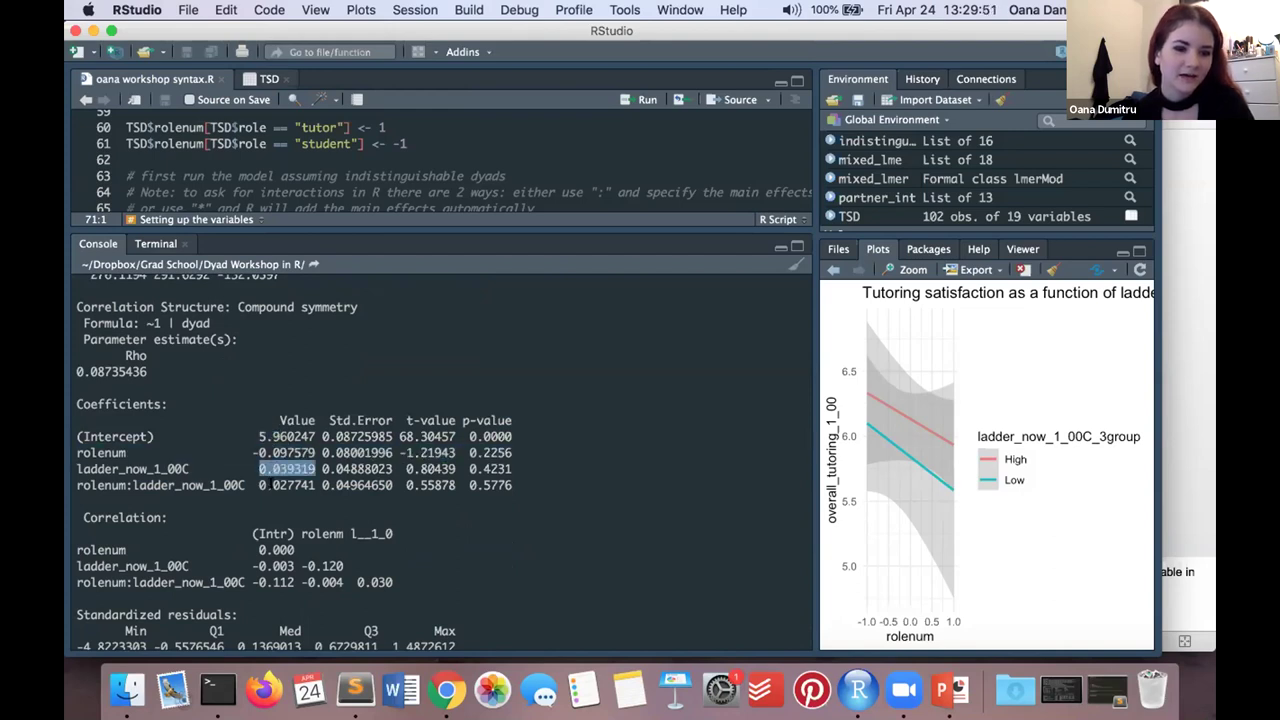
double_click(270, 485)
left_click(284, 484)
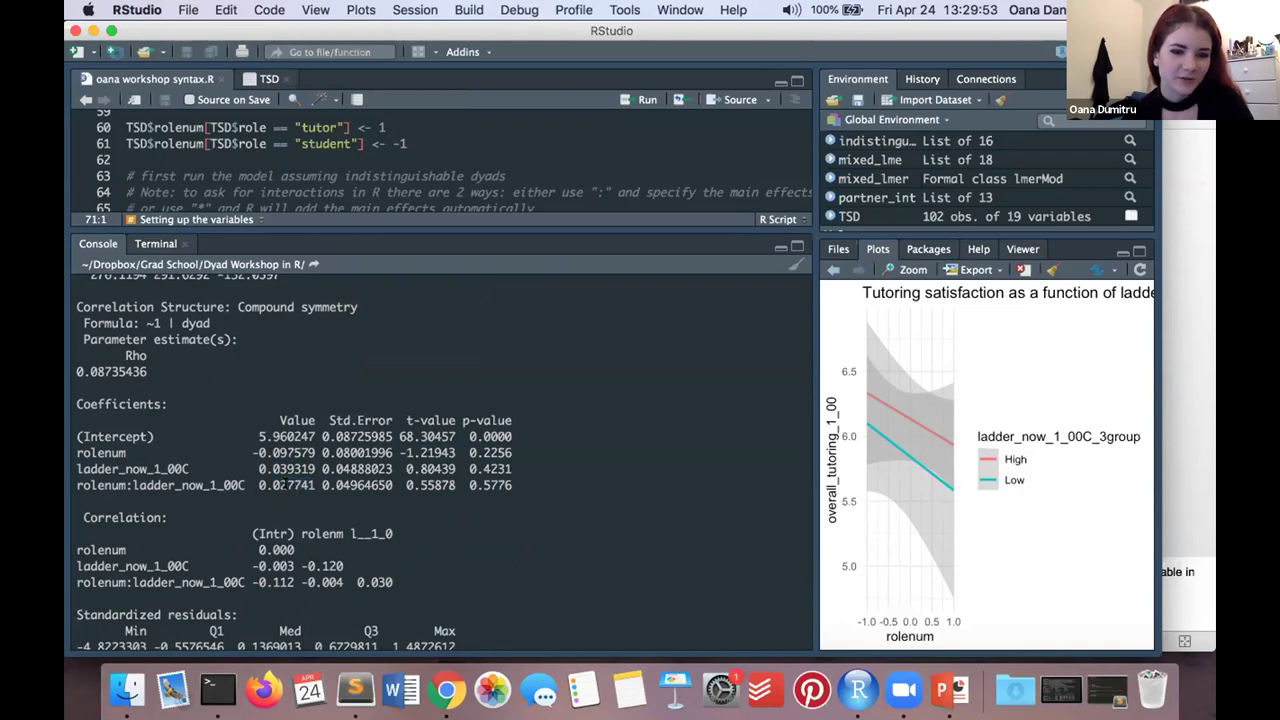
mouse_move(462, 421)
left_mouse_down()
mouse_move(504, 486)
mouse_move(457, 413)
left_mouse_up()
left_click(548, 487)
left_click(441, 494)
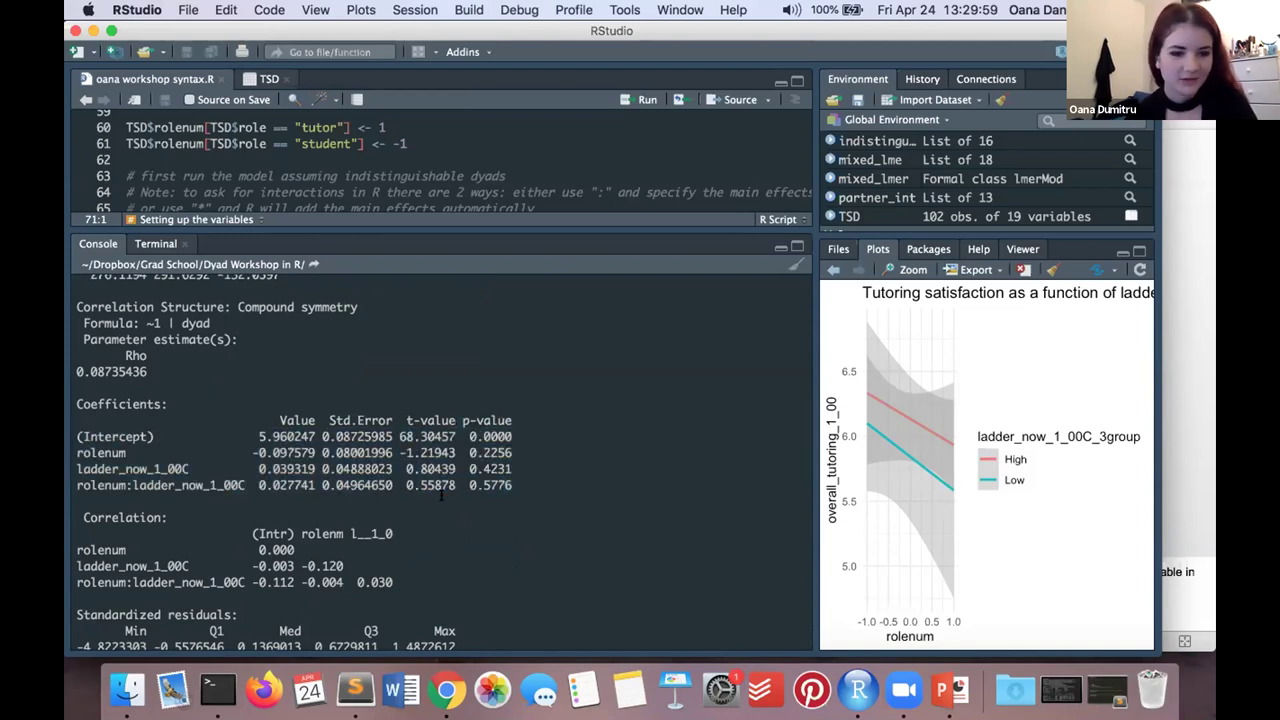
Step: Examine the end of the summary, with the coefficient correlations and standardized residuals
scroll(441, 494, "down", 3)
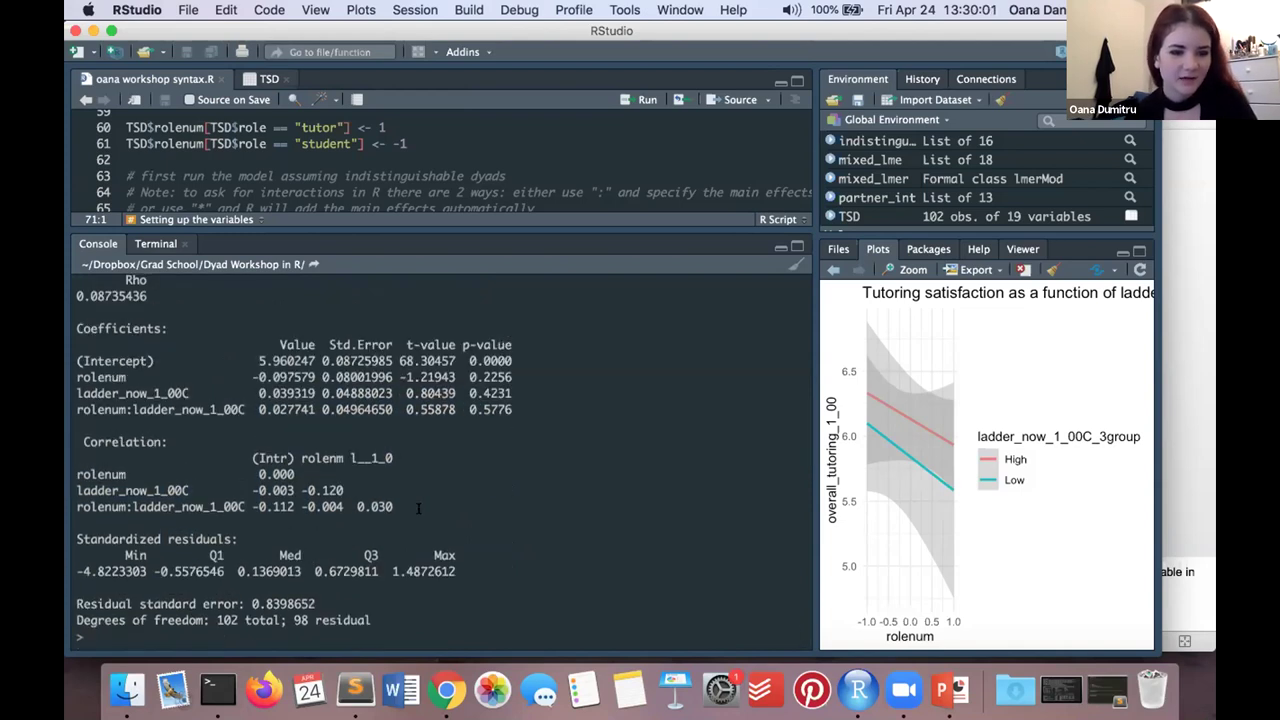
left_click_drag(395, 507, 76, 272)
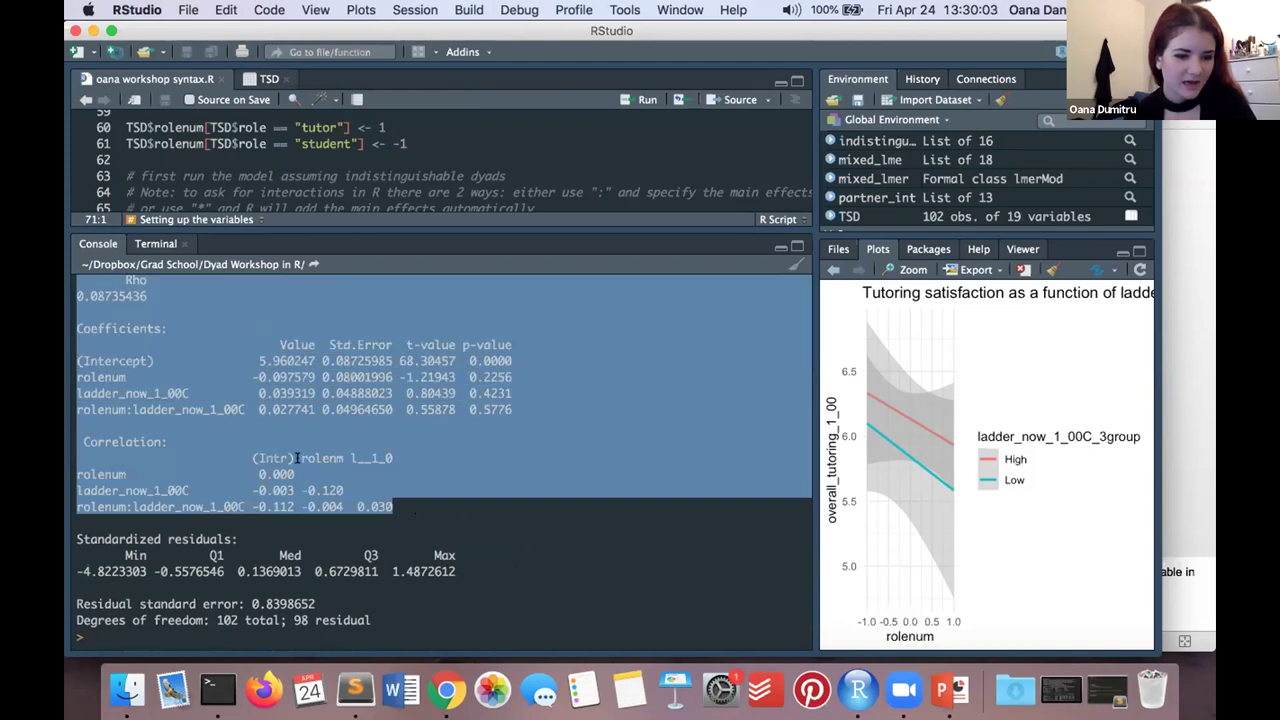
left_click(245, 561)
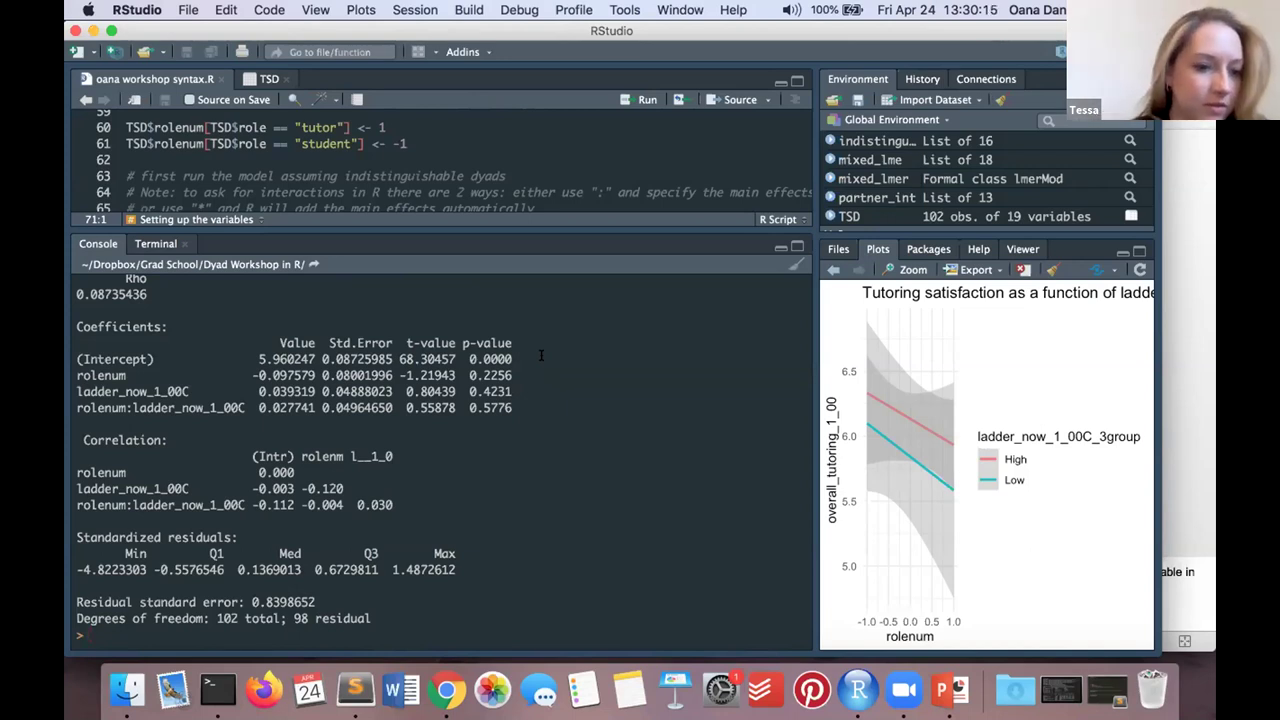
Step: Return to the start of the indistinguishable_model summary and re-examine the Rho estimate
scroll(424, 368, "up", 3)
scroll(424, 373, "up", 4)
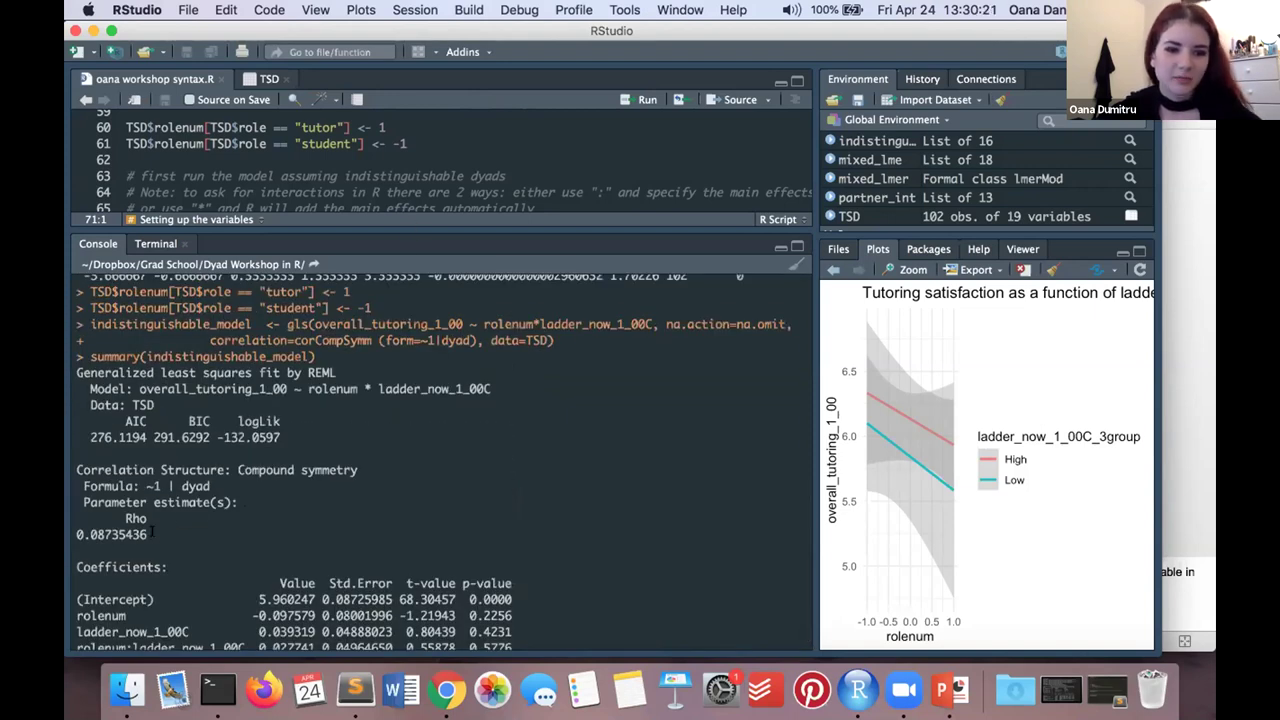
left_click_drag(152, 534, 70, 530)
left_click(96, 534)
triple_click(103, 534)
left_click(139, 534)
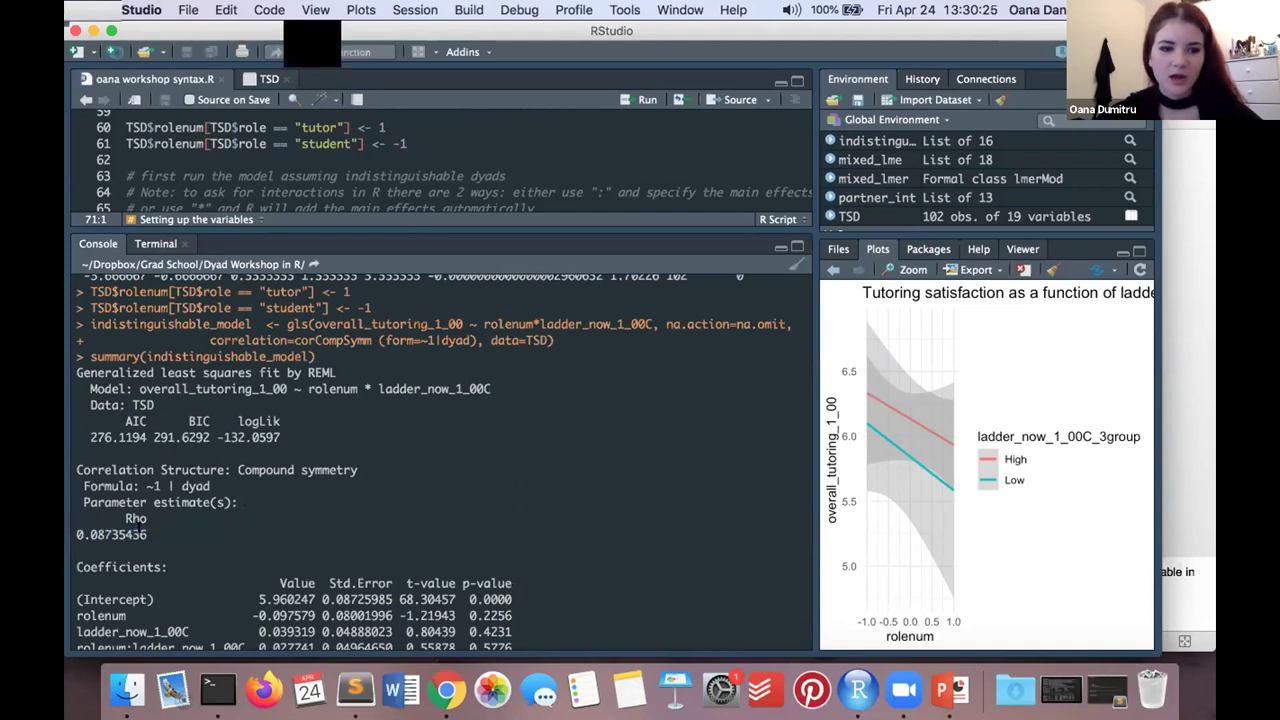
left_click_drag(156, 534, 70, 290)
left_click(181, 449)
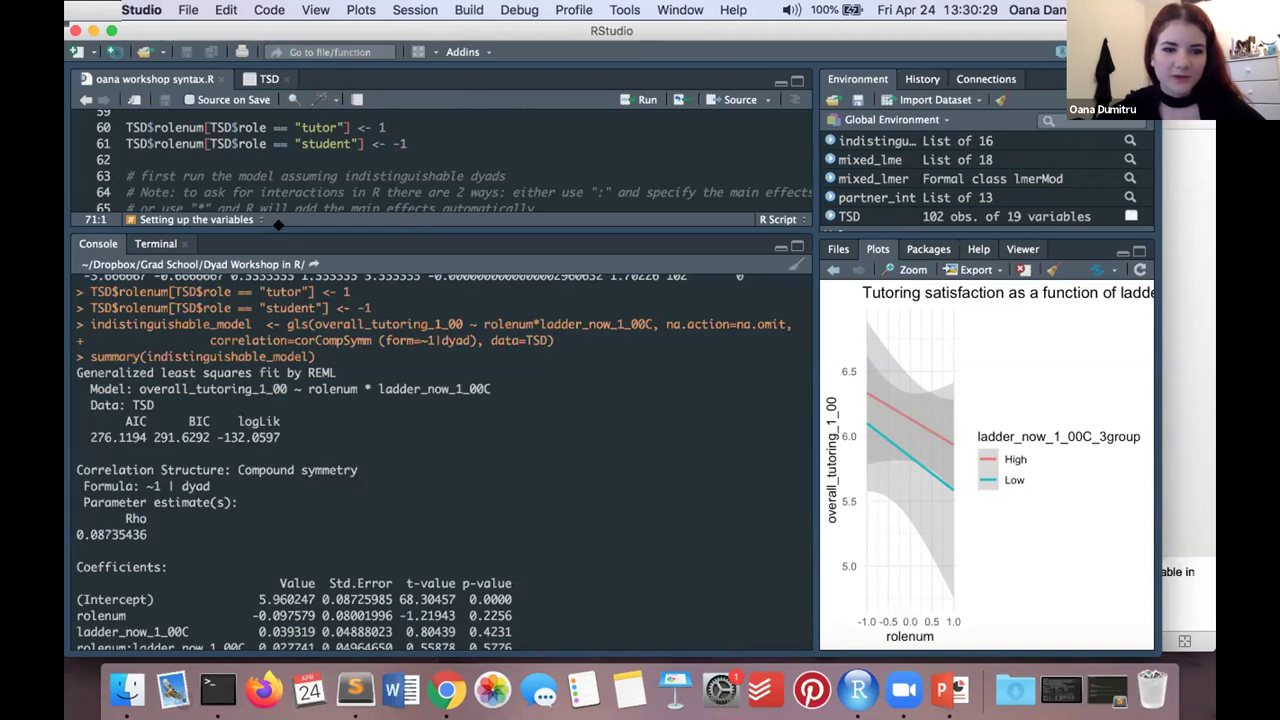
Step: Give the script more room above the console and review the t-values and p-values of the model coefficients
left_click_drag(278, 240, 296, 378)
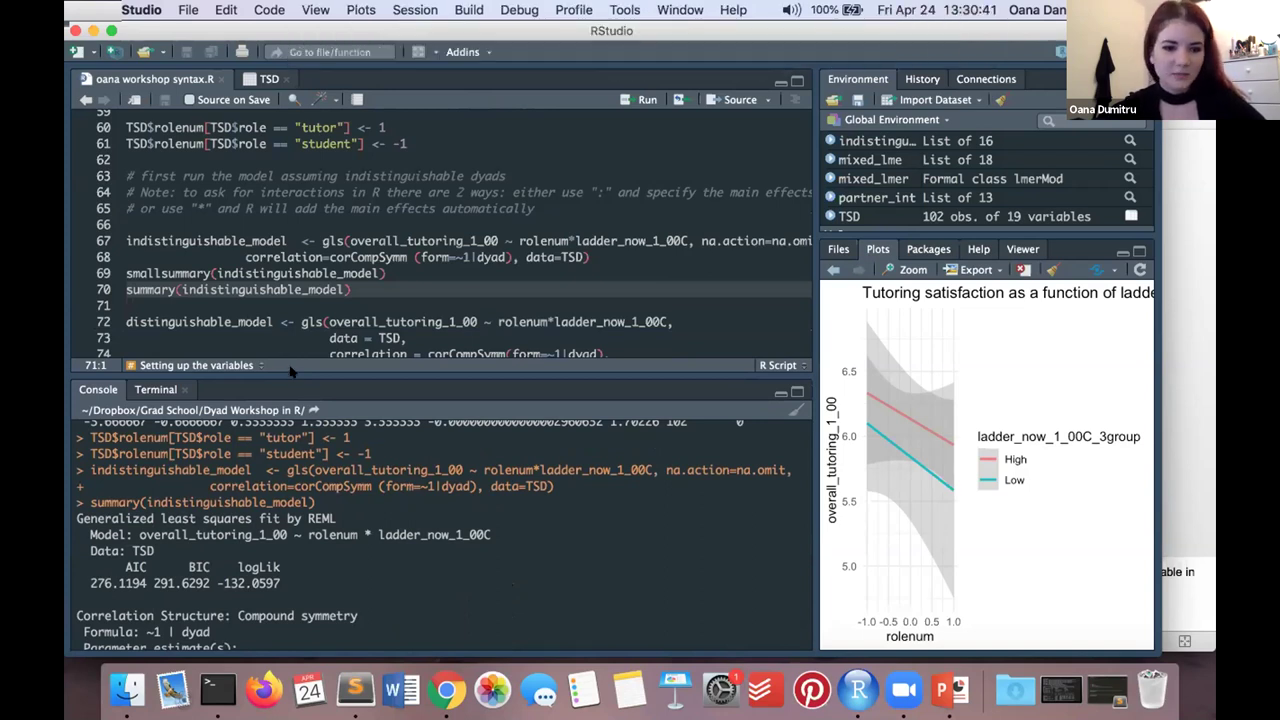
left_click_drag(290, 367, 297, 333)
scroll(300, 450, "down", 5)
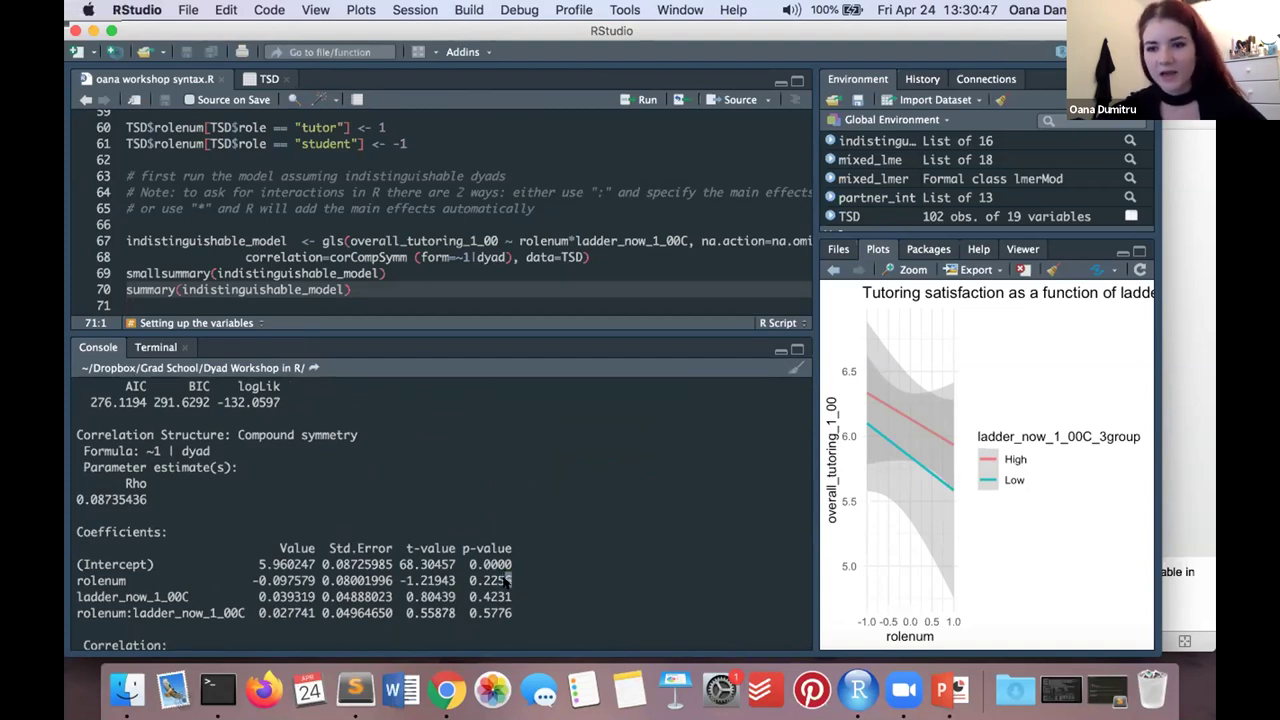
left_click_drag(473, 597, 521, 616)
left_click(521, 616)
left_click_drag(402, 565, 516, 613)
left_click(516, 613)
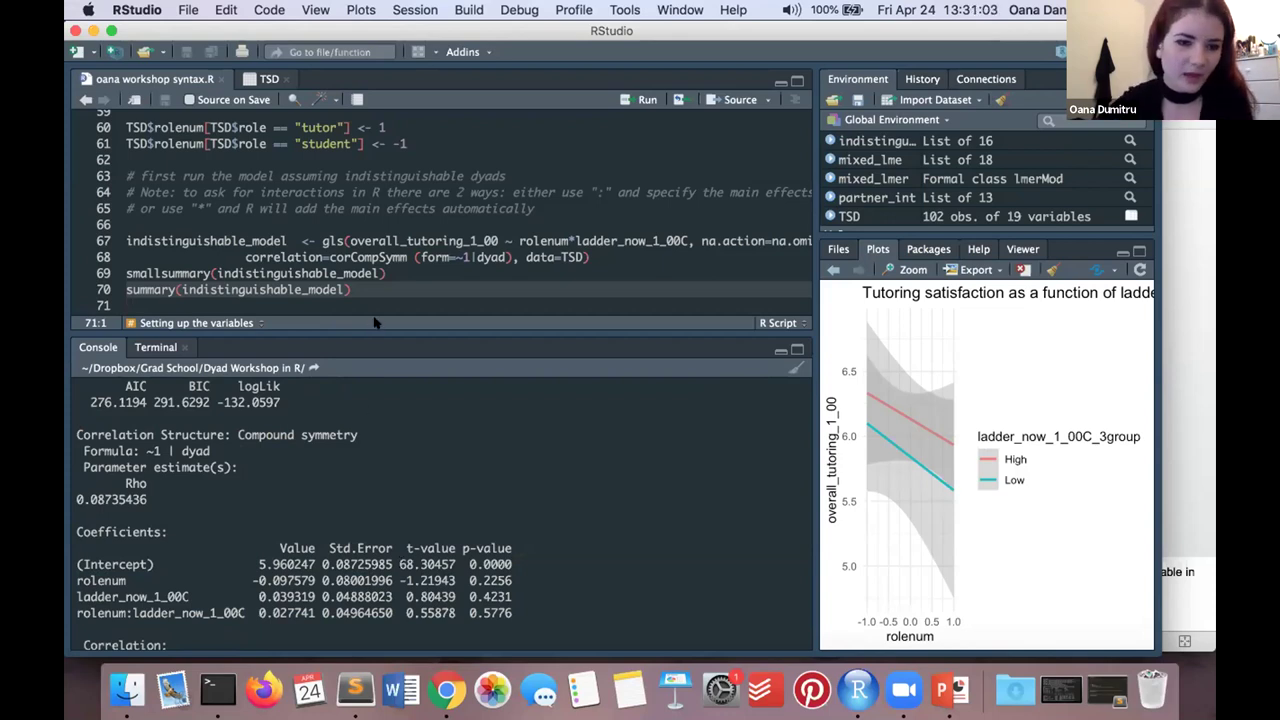
Step: Enlarge the script area and highlight the weights = varIdent(form=~1|rolenum) argument in the distinguishable_model gls call
left_click_drag(375, 323, 379, 517)
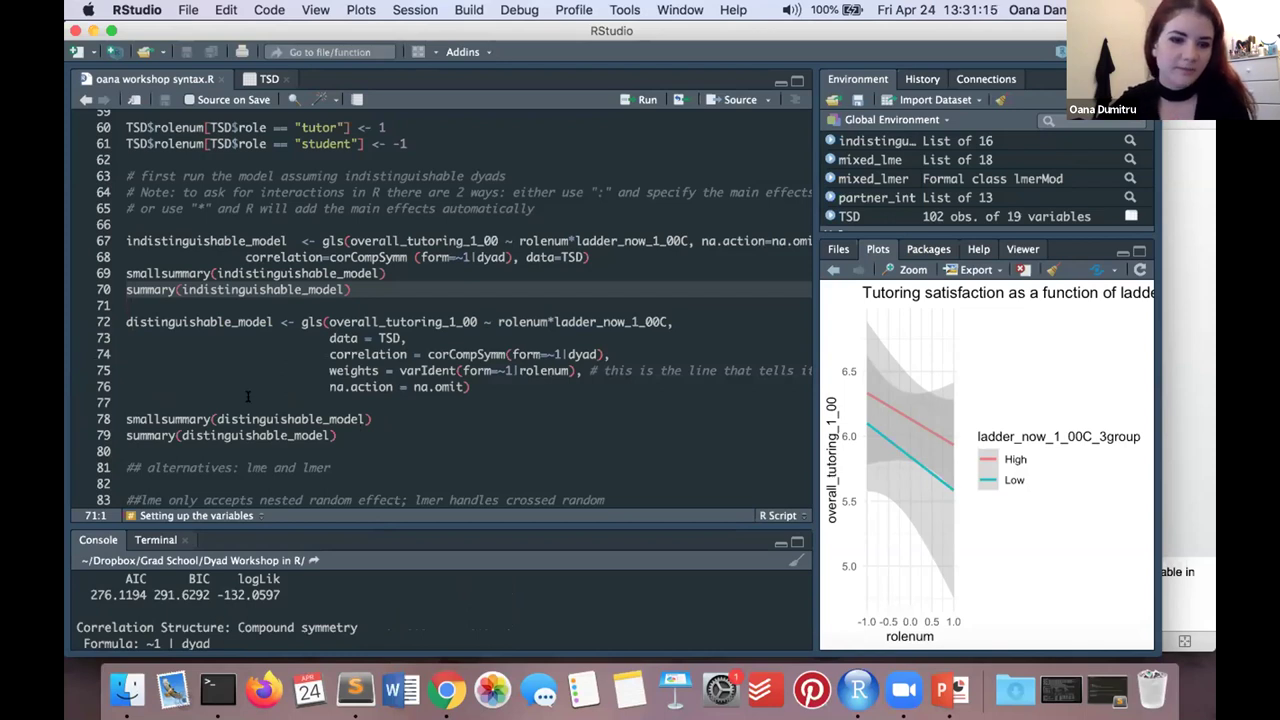
left_click(330, 370)
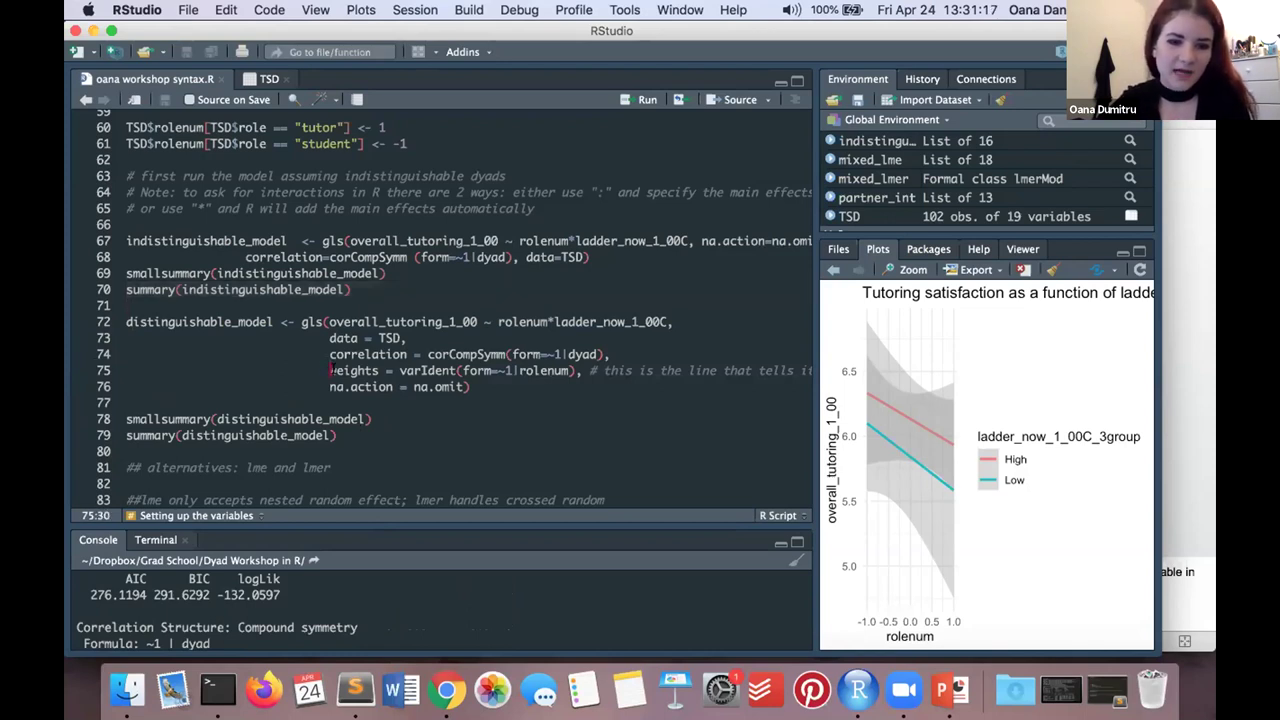
left_click(582, 370)
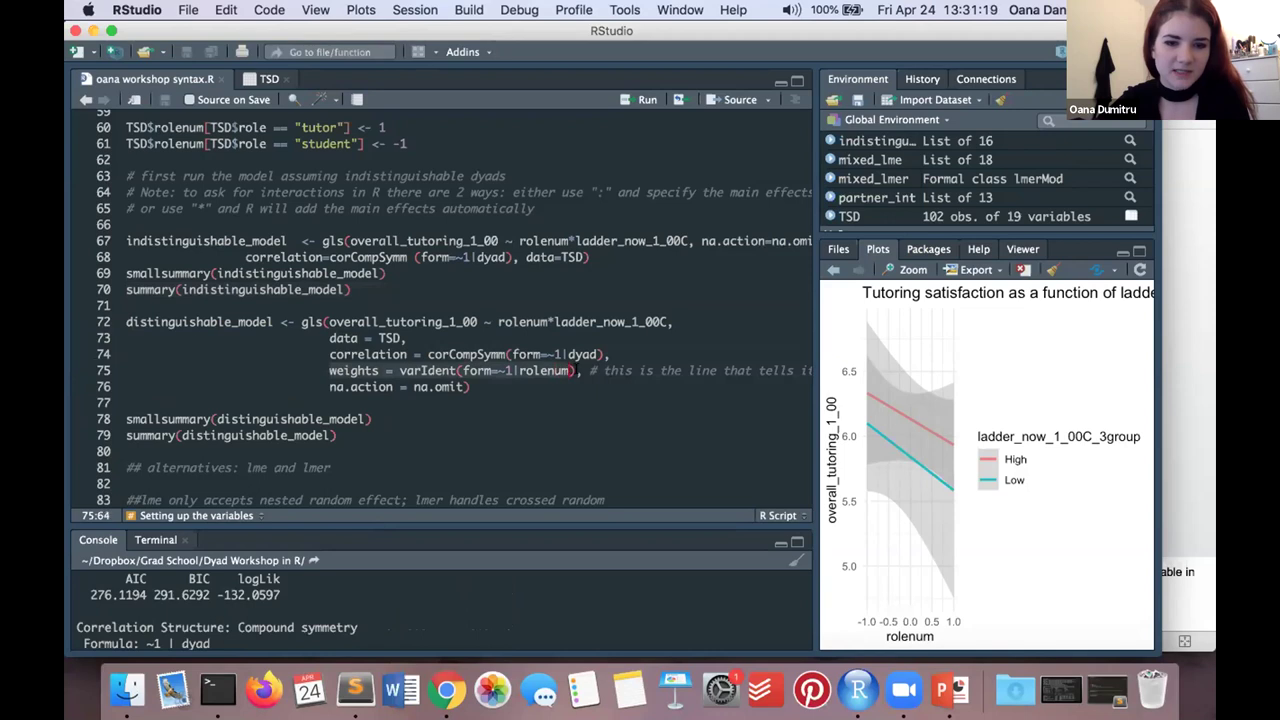
Step: Examine the weights argument of the distinguishable_model gls call, highlighting varIdent and its grouping variable rolenum
left_click(345, 370, "shift")
left_click(400, 370)
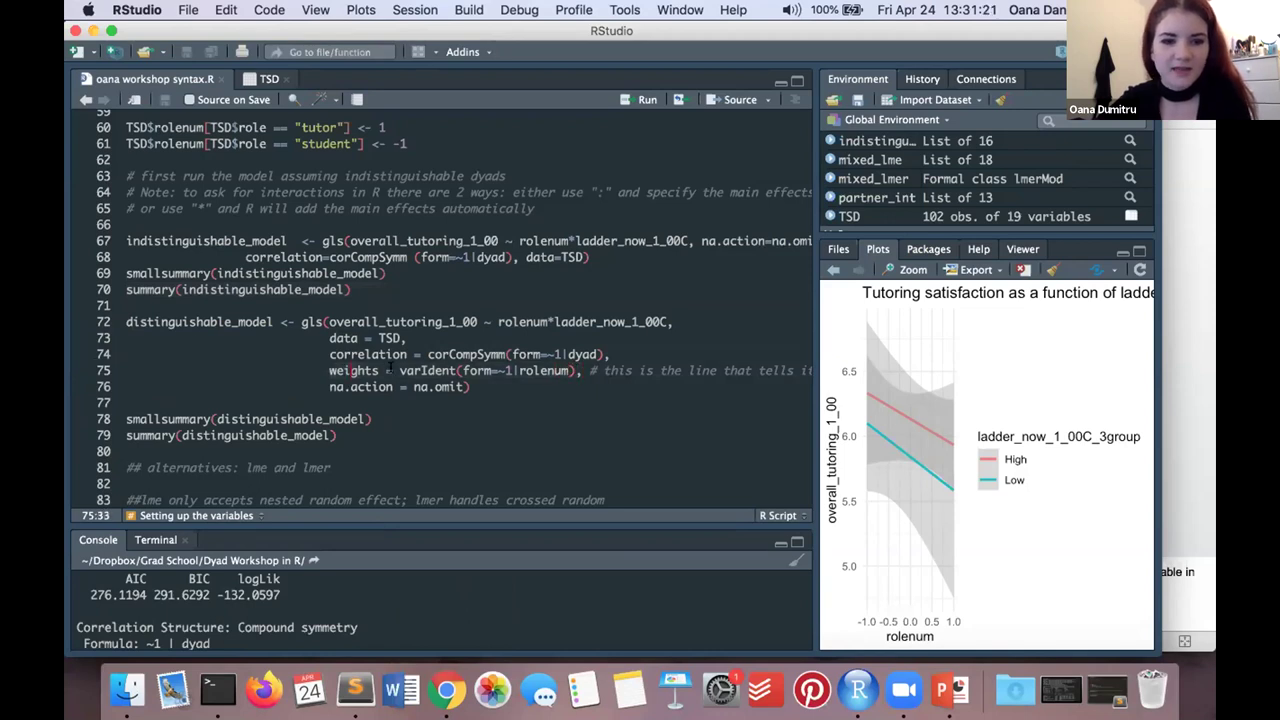
double_click(446, 370)
left_click(491, 370)
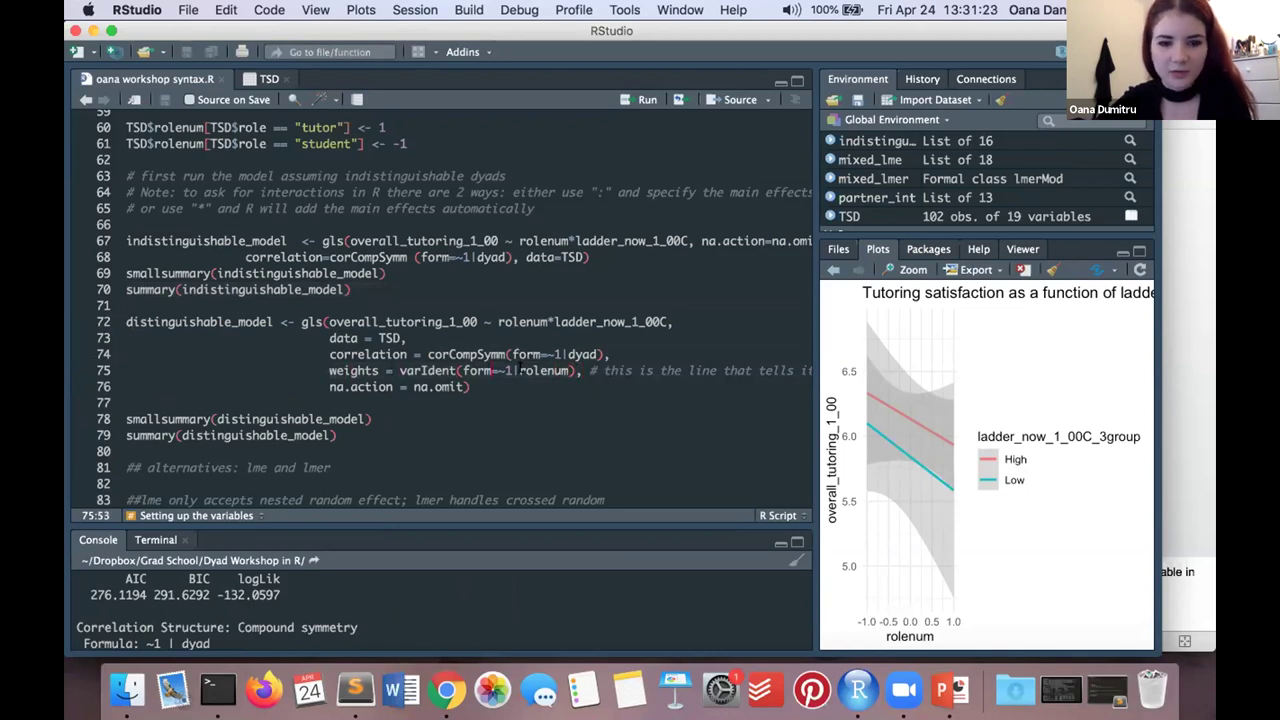
double_click(545, 370)
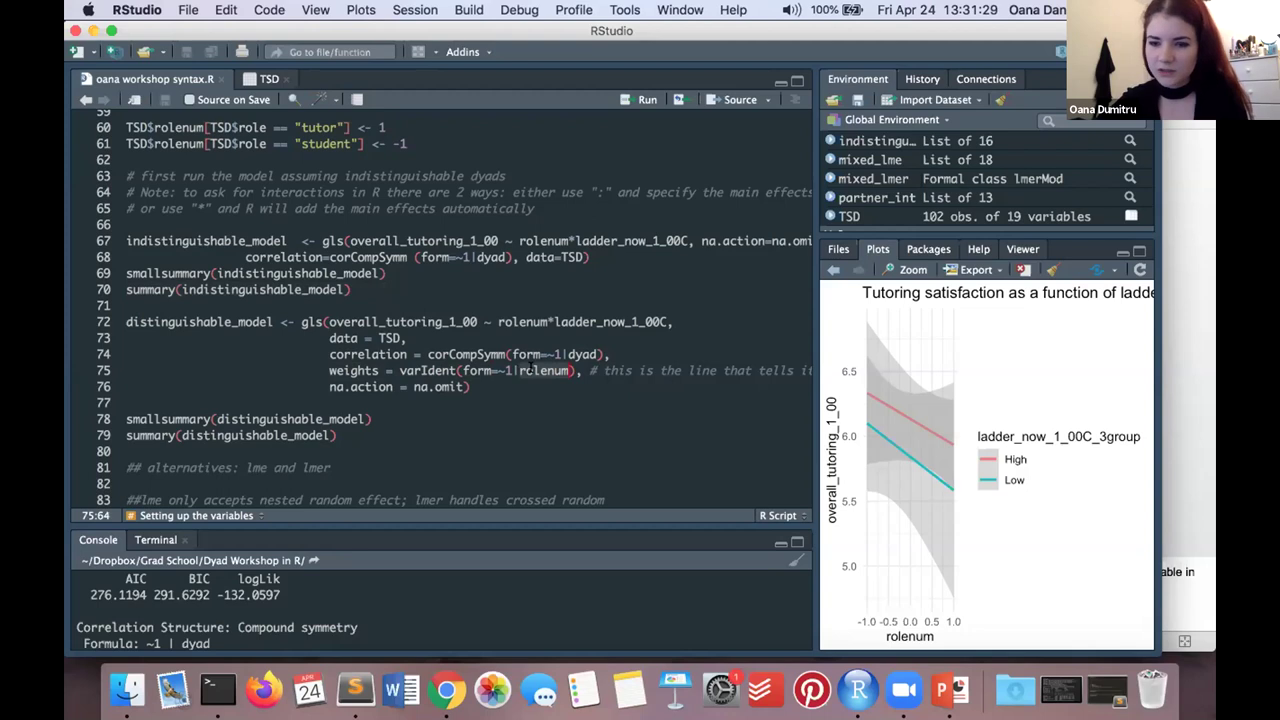
key("Down")
key("Up")
key("Down")
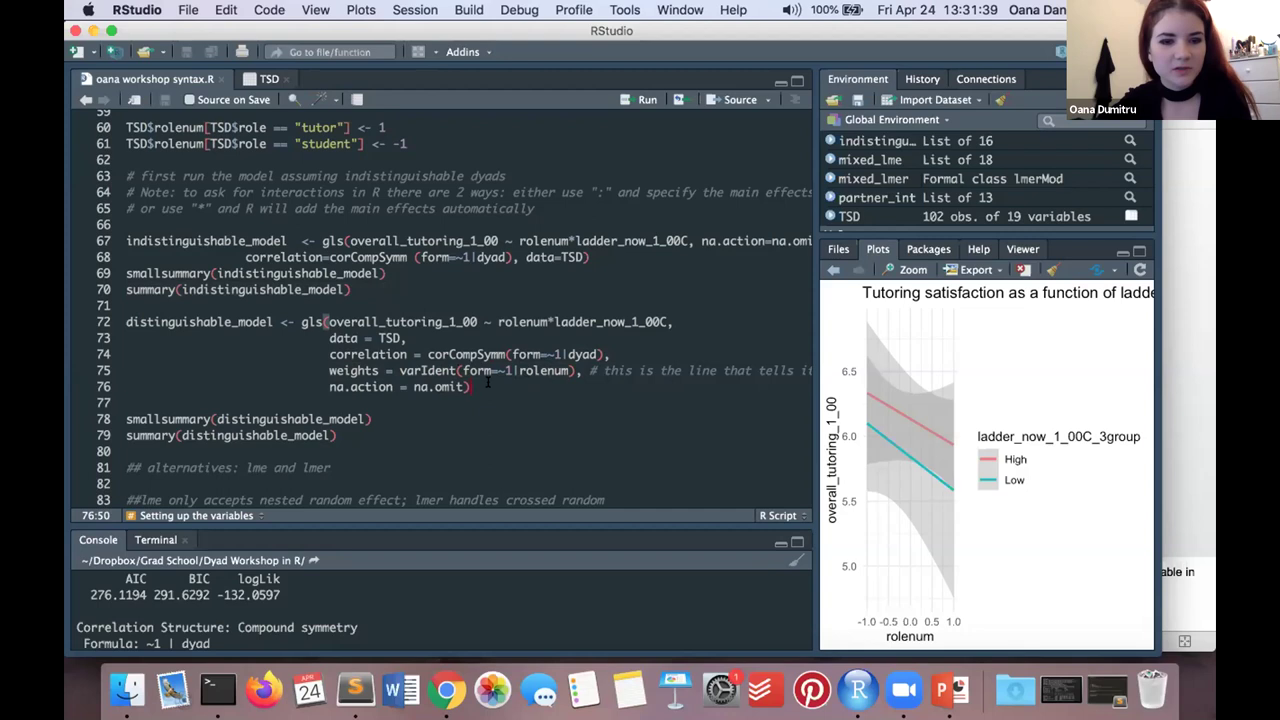
Step: Fit distinguishable_model by running its whole gls call and output summary(distinguishable_model)
left_click_drag(488, 382, 117, 315)
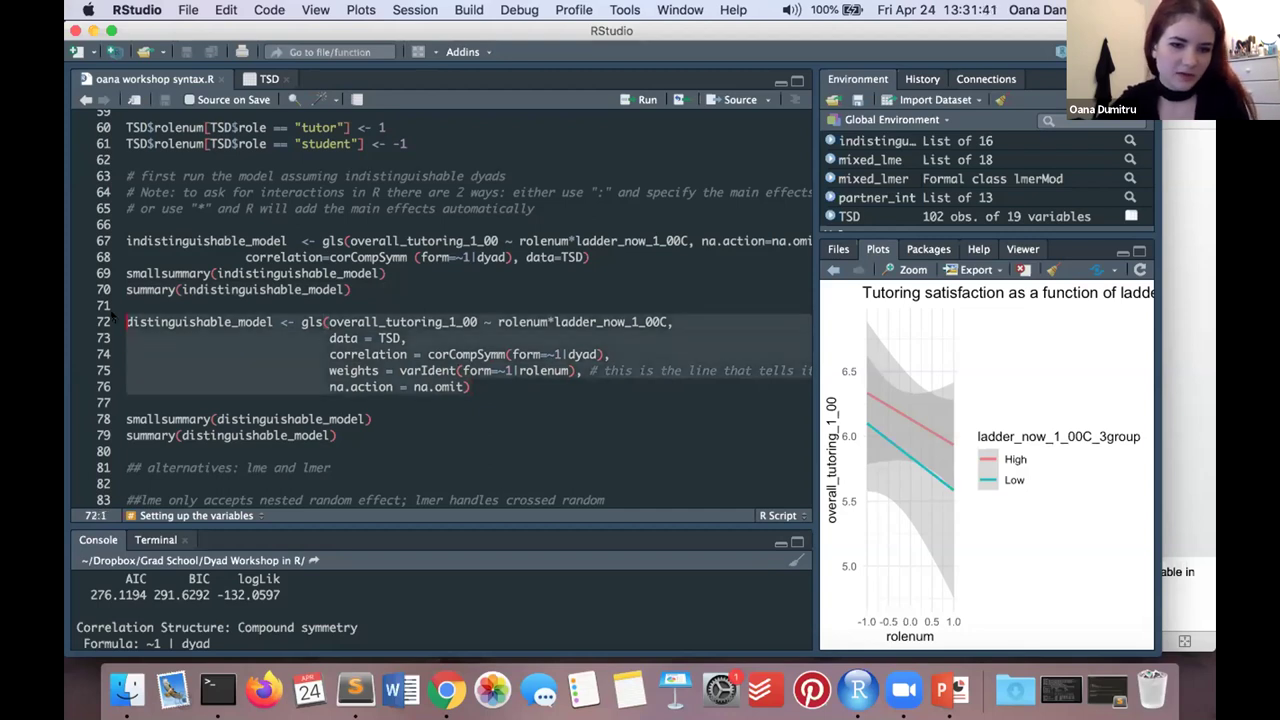
left_click(642, 100)
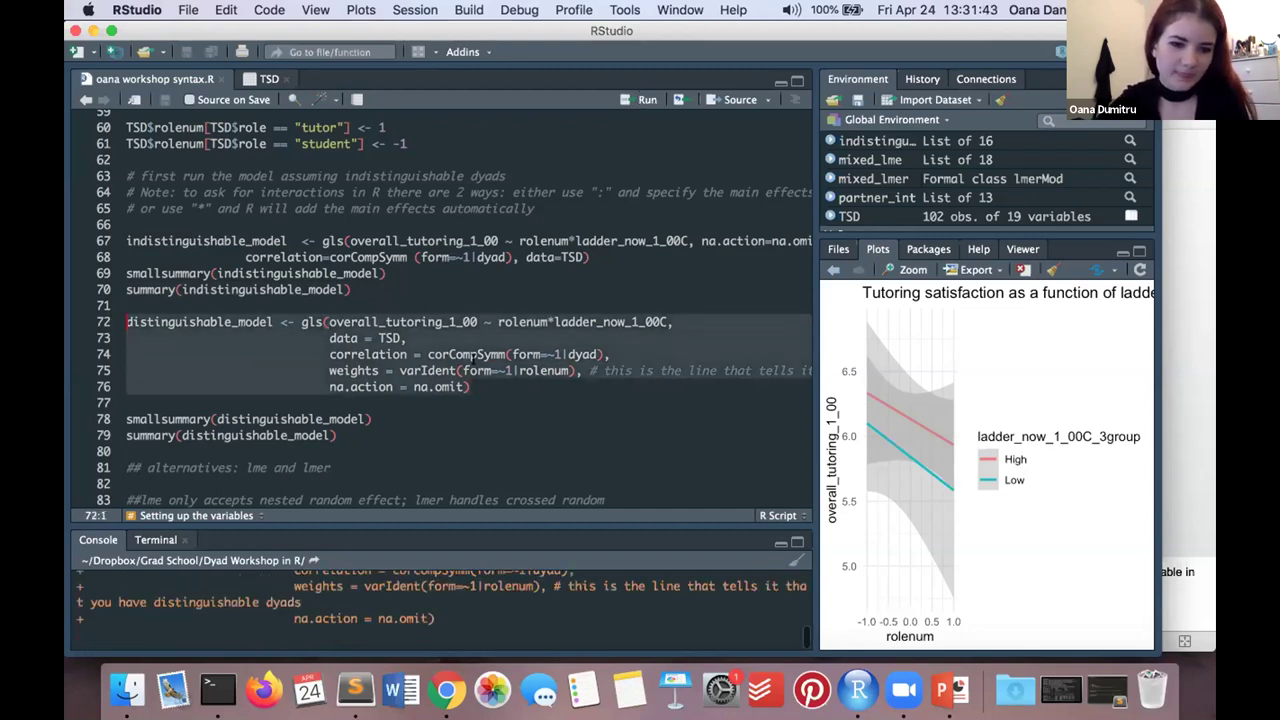
scroll(474, 355, "down", 1)
left_click(400, 400)
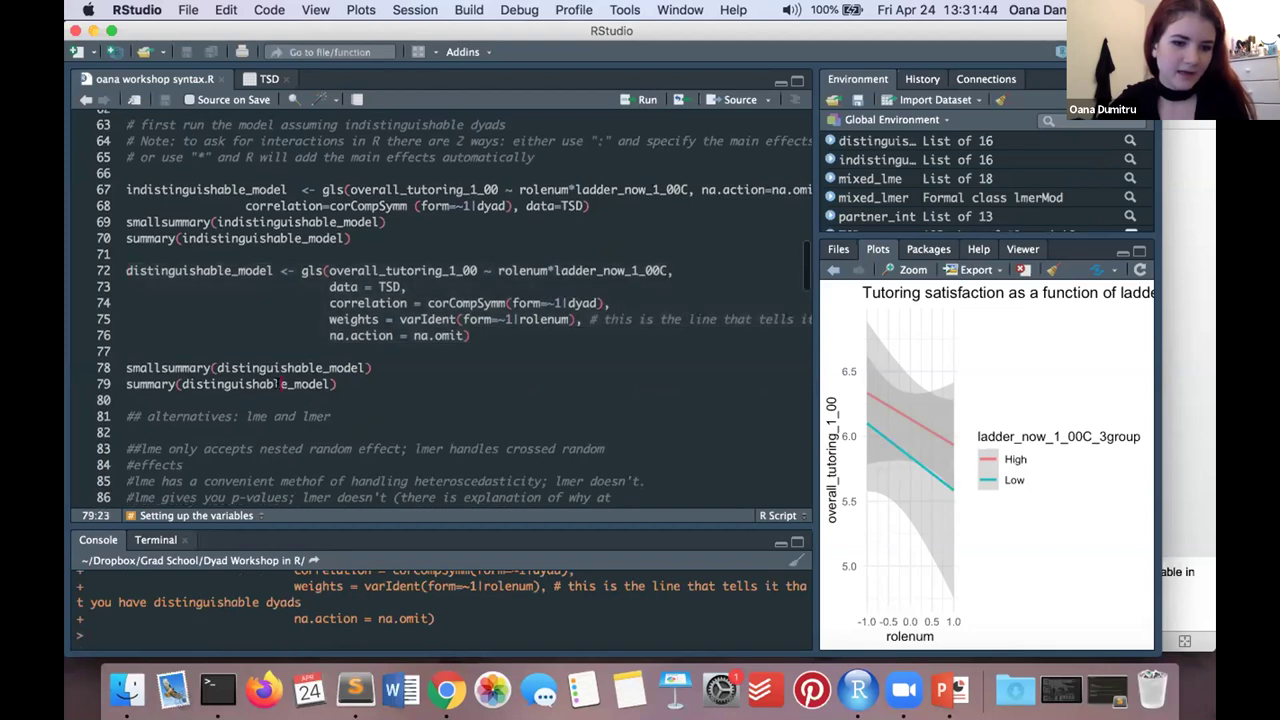
left_click(627, 100)
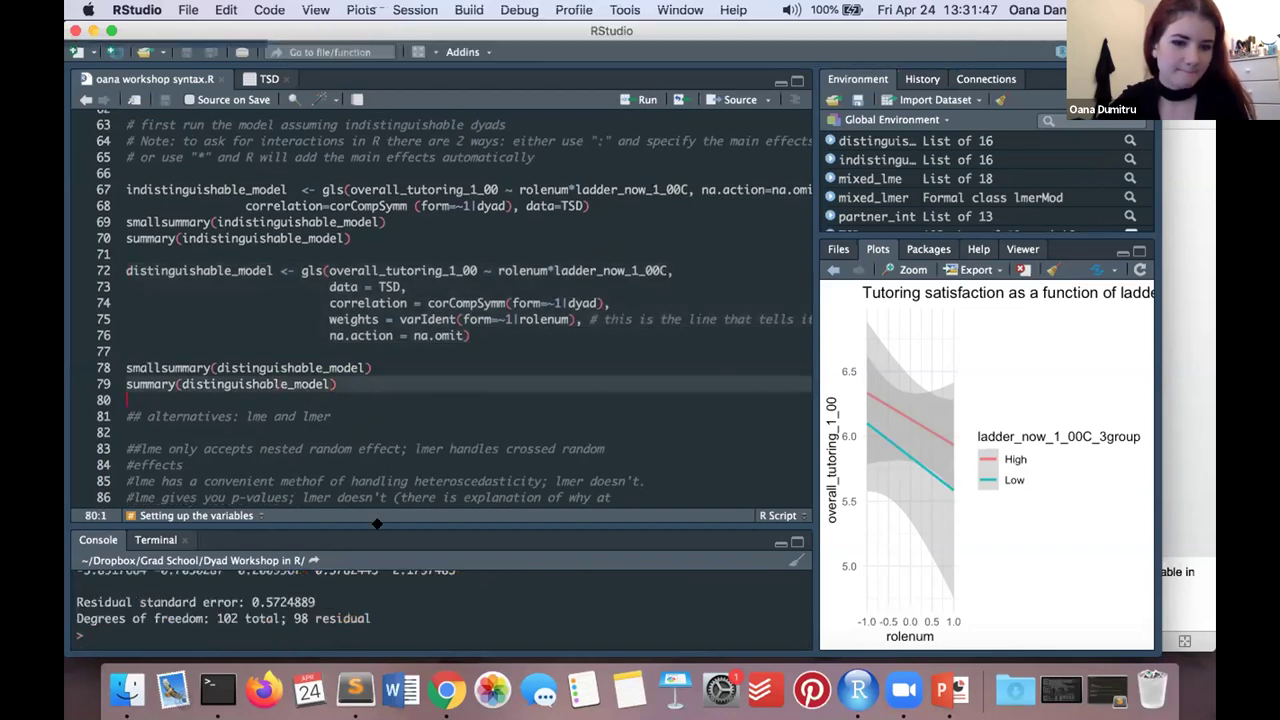
Step: Enlarge the console and examine the logLik, Rho and variance function estimates in the distinguishable_model summary
key("ctrl+shift+2")
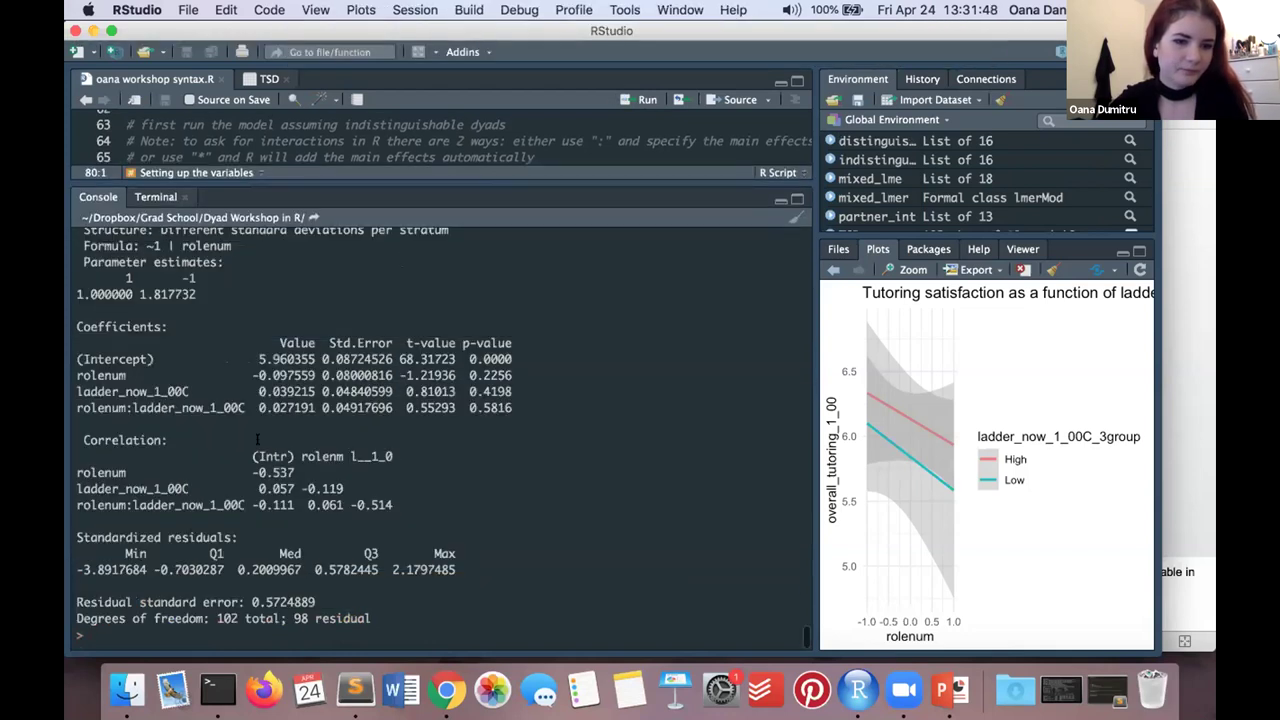
scroll(259, 440, "up", 1)
scroll(258, 440, "up", 5)
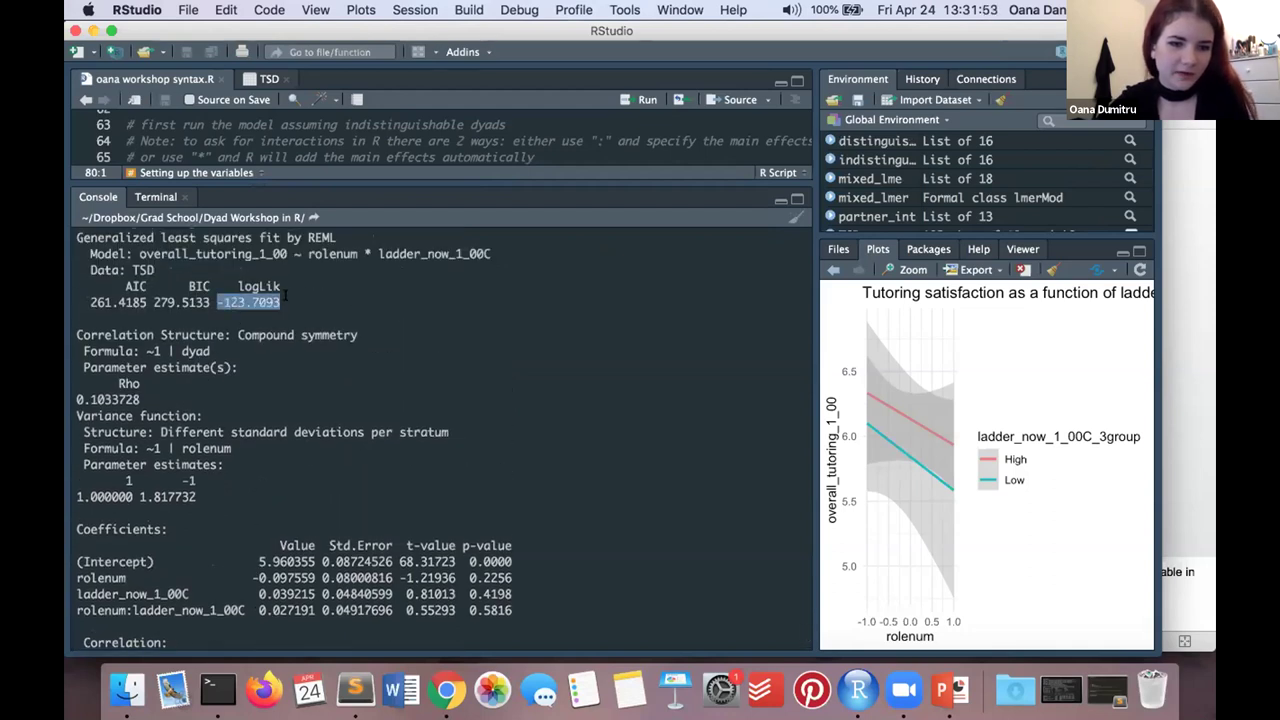
scroll(270, 459, "down", 4)
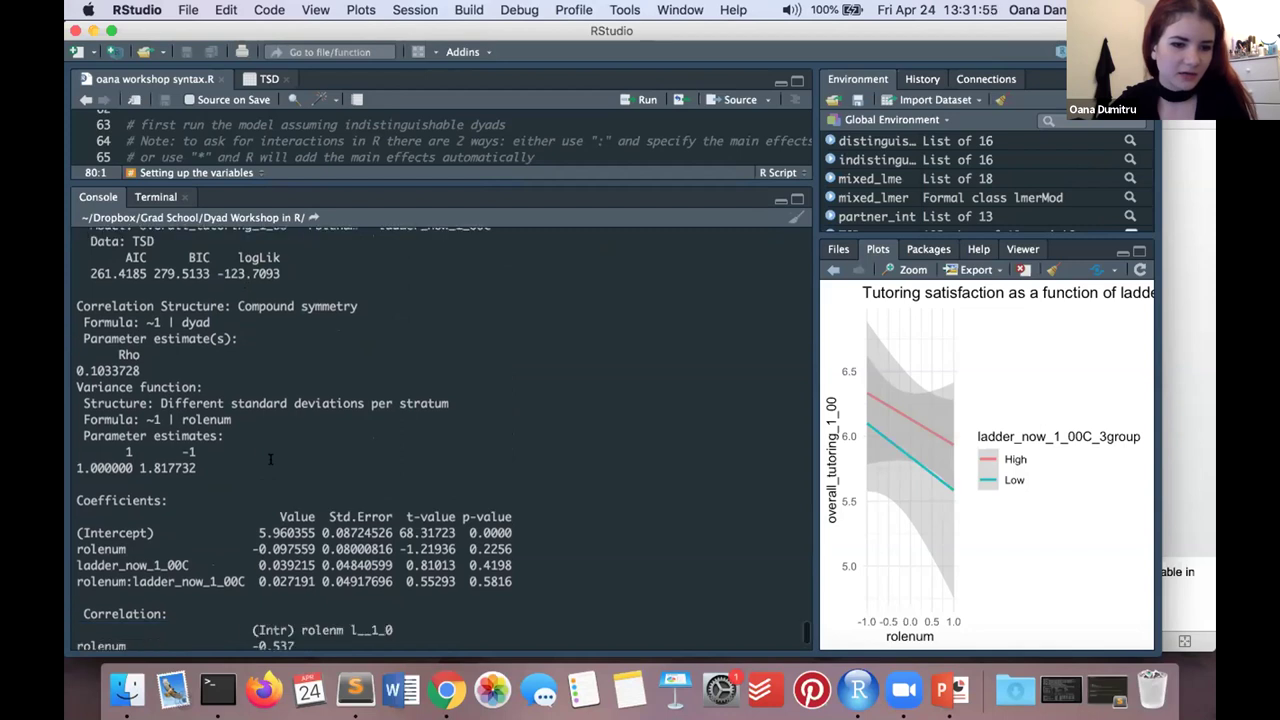
Step: Highlight the coefficients table of the distinguishable_model summary and review its t-values and p-values
left_click_drag(270, 428, 519, 510)
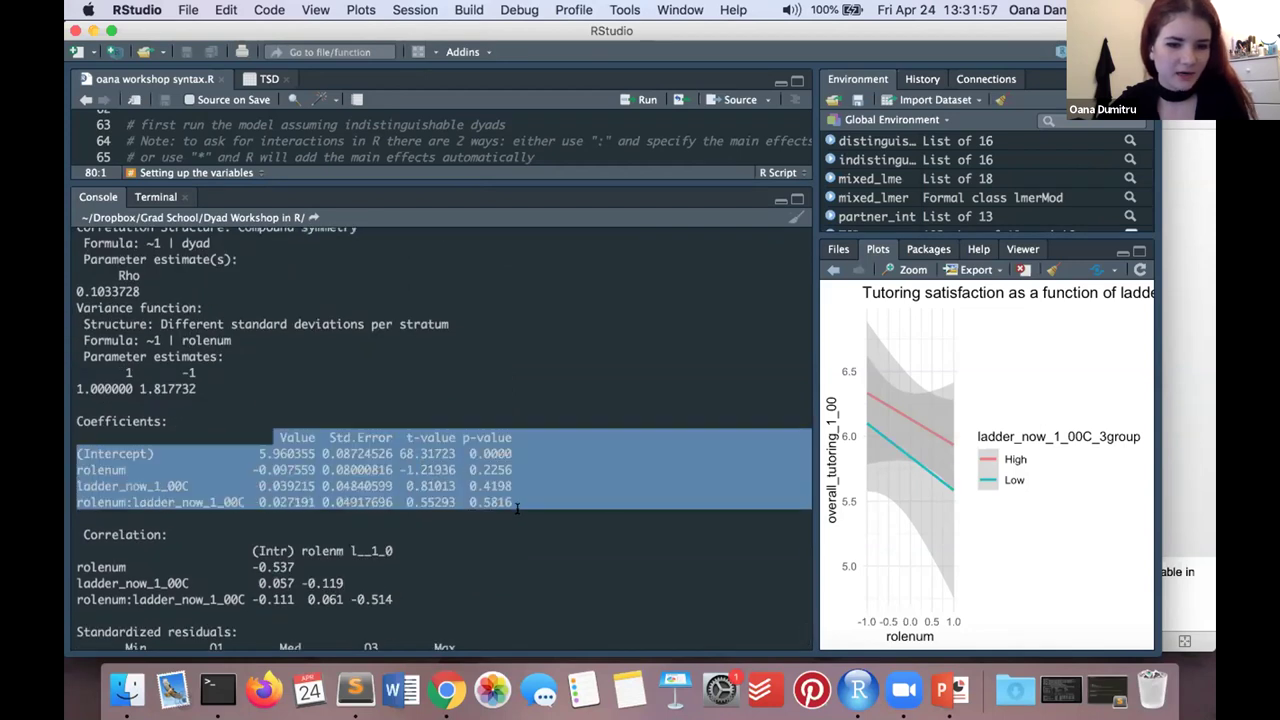
left_click(445, 437)
left_click_drag(281, 437, 519, 497)
left_click_drag(458, 437, 519, 502)
left_click(519, 502)
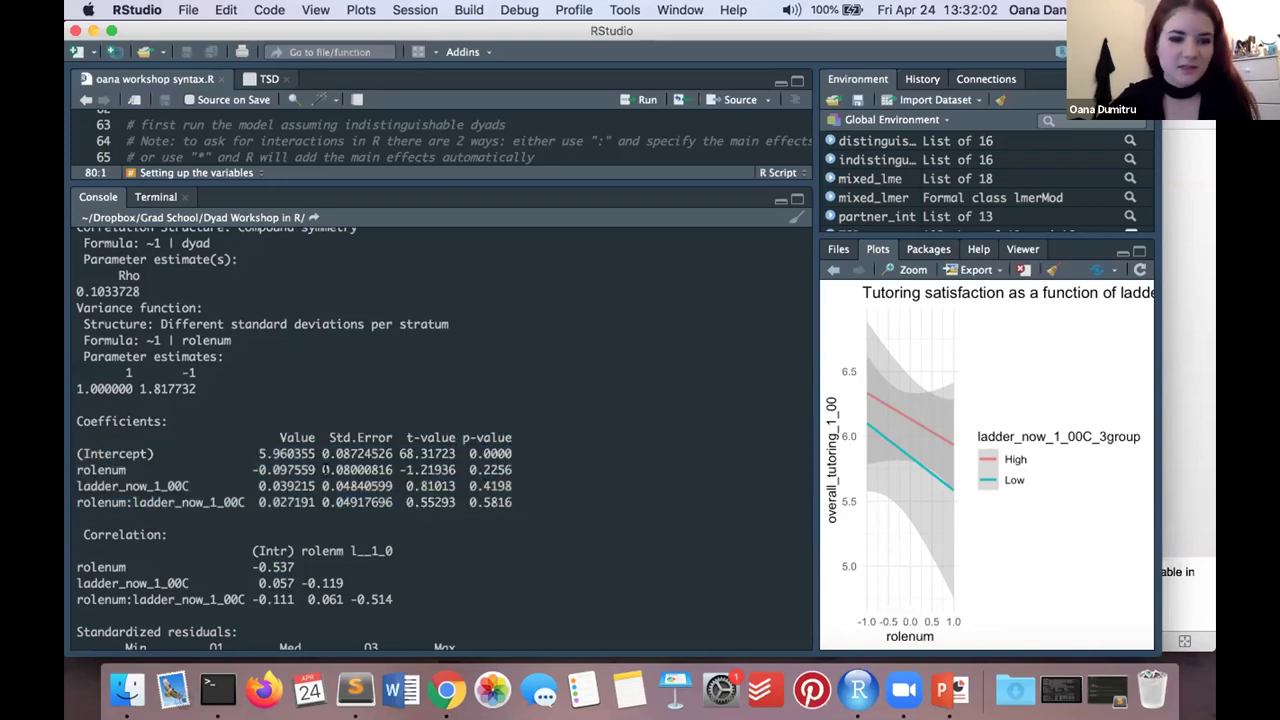
Step: Examine the rest of the distinguishable_model summary, with the coefficient correlations, standardized residuals and residual standard error
scroll(317, 454, "down", 1)
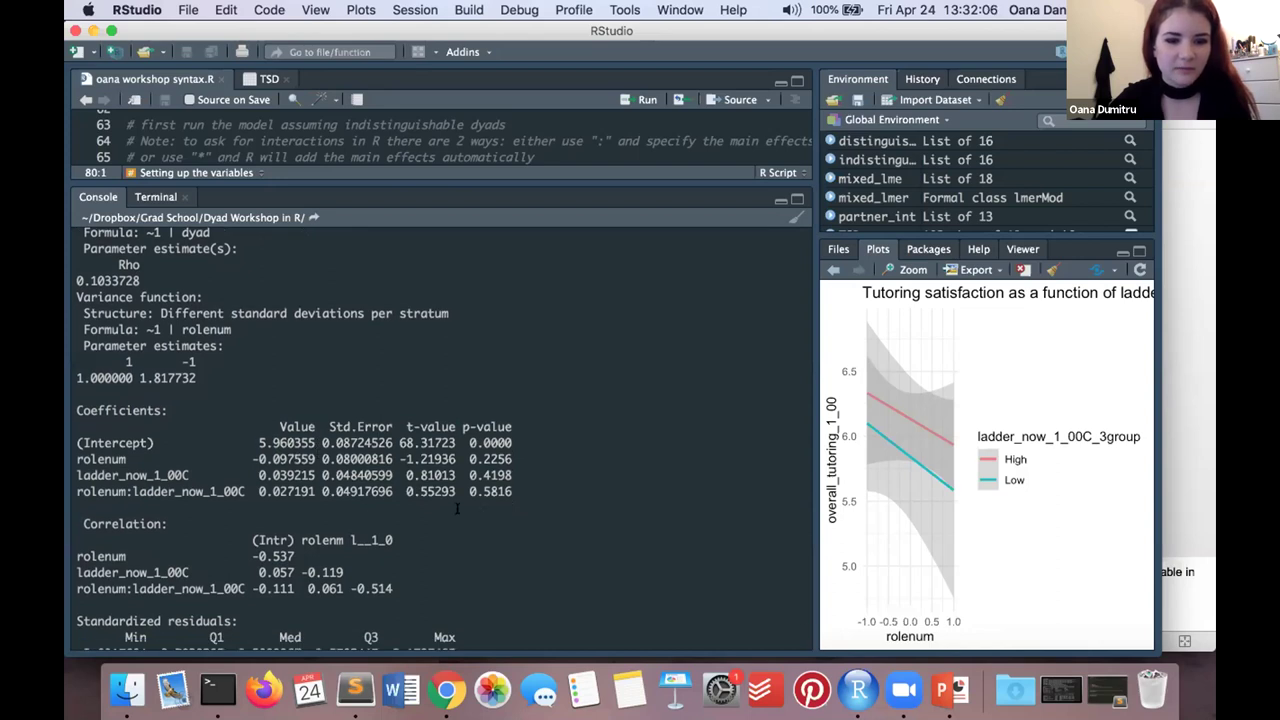
scroll(441, 489, "down", 5)
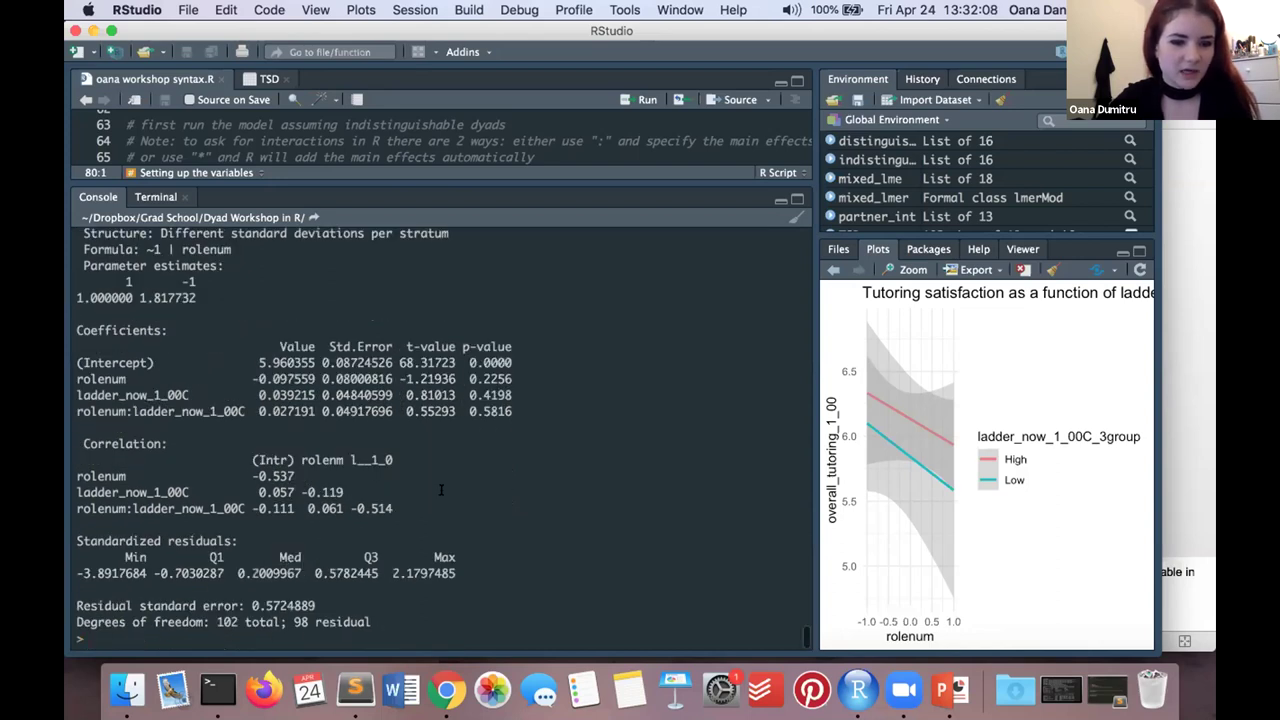
scroll(390, 350, "down", 1)
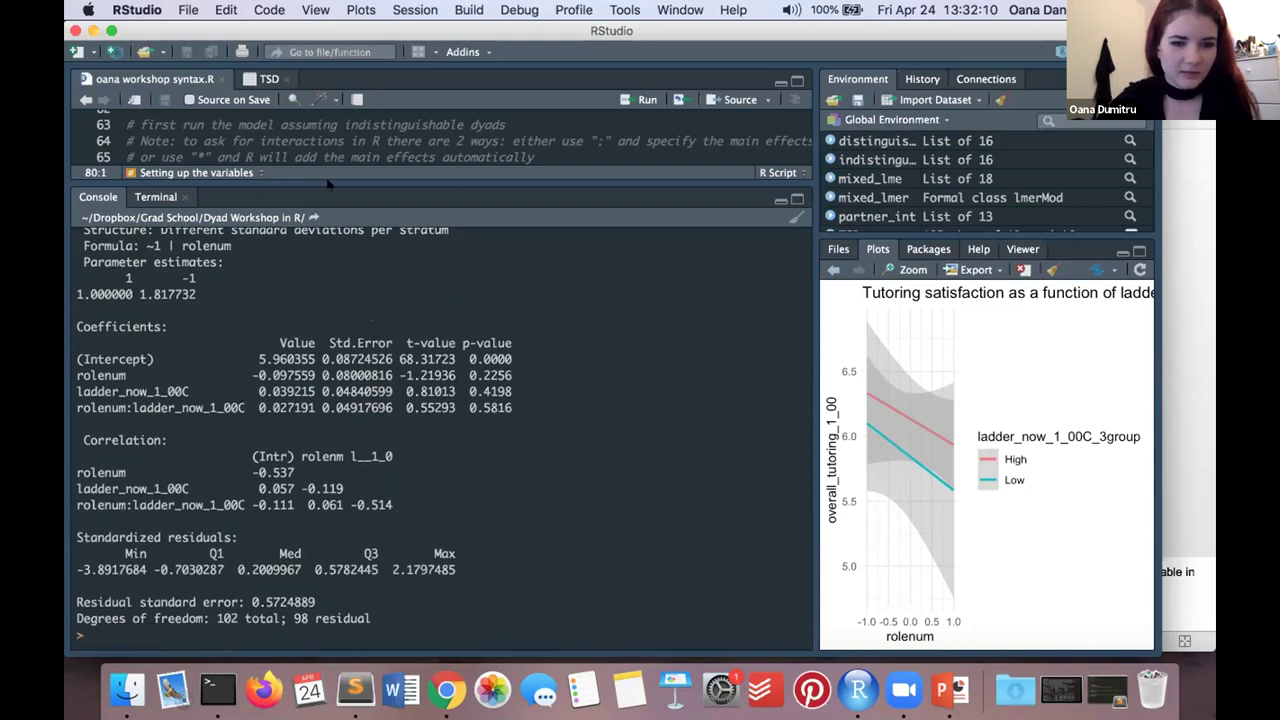
scroll(330, 184, "up", 1)
Step: Enlarge the script area and read the section on the lme and lmer alternatives
left_click_drag(330, 184, 331, 186)
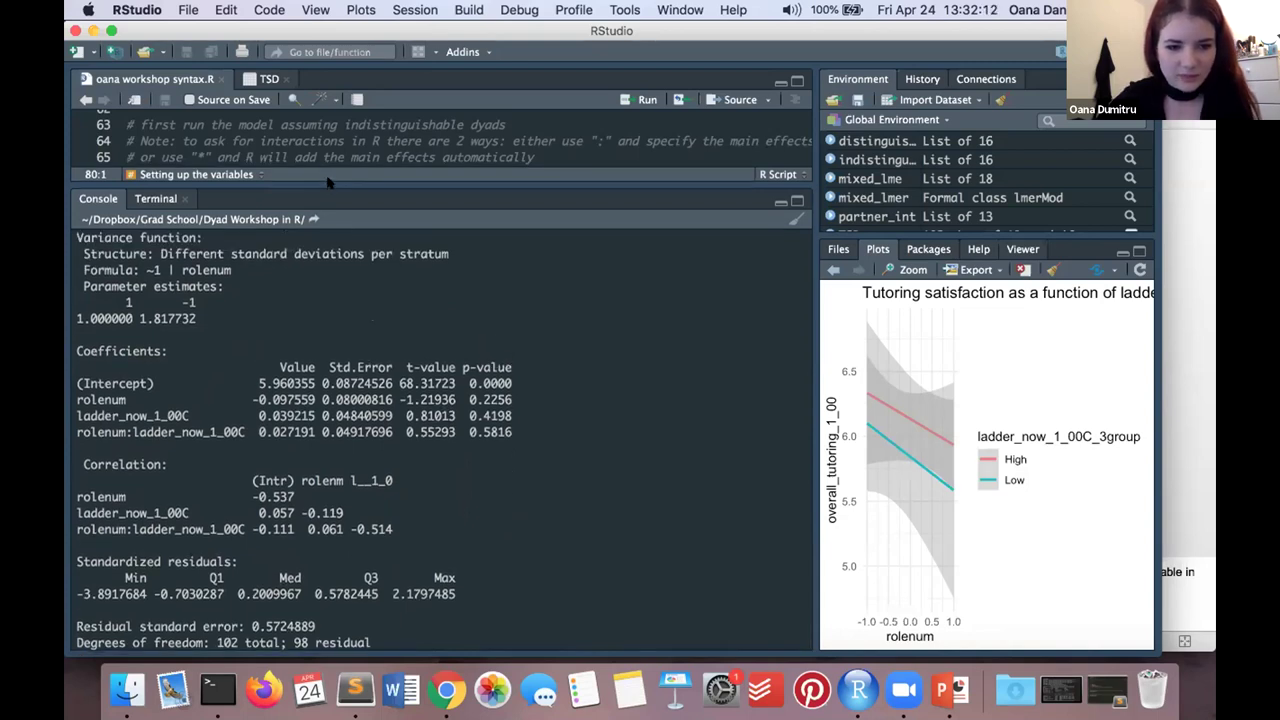
left_click_drag(333, 236, 355, 461)
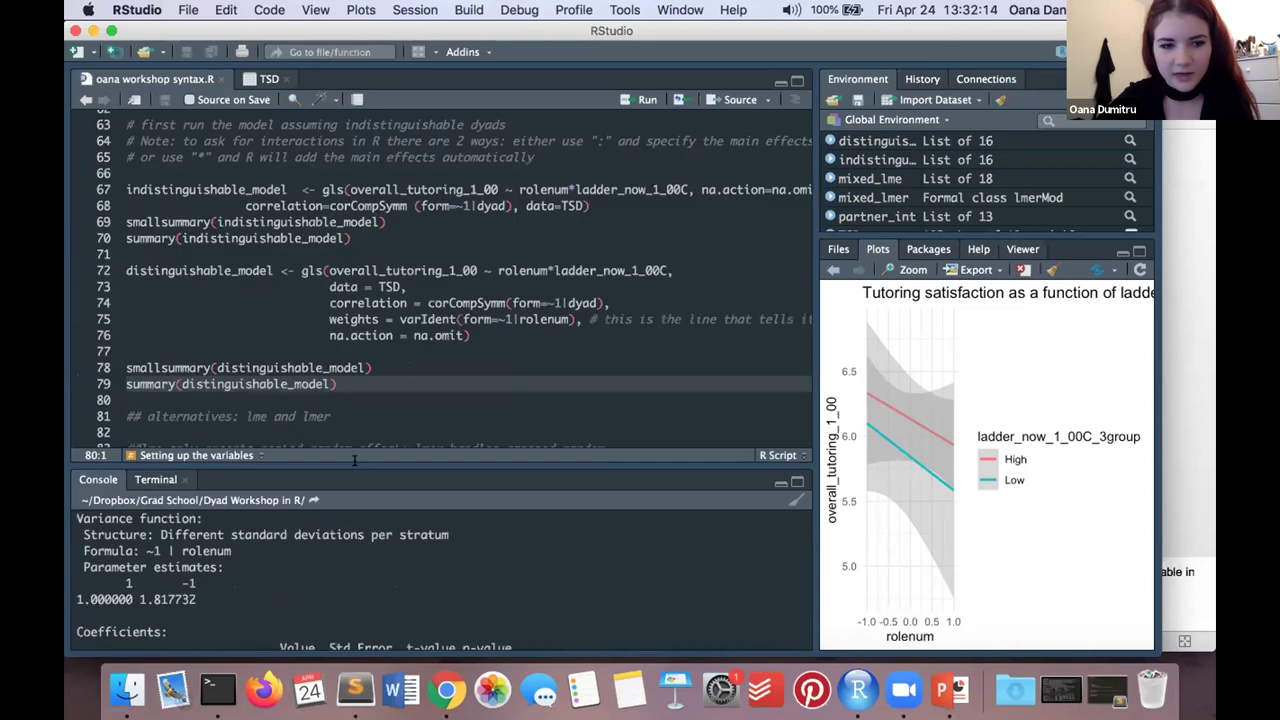
scroll(361, 317, "down", 5)
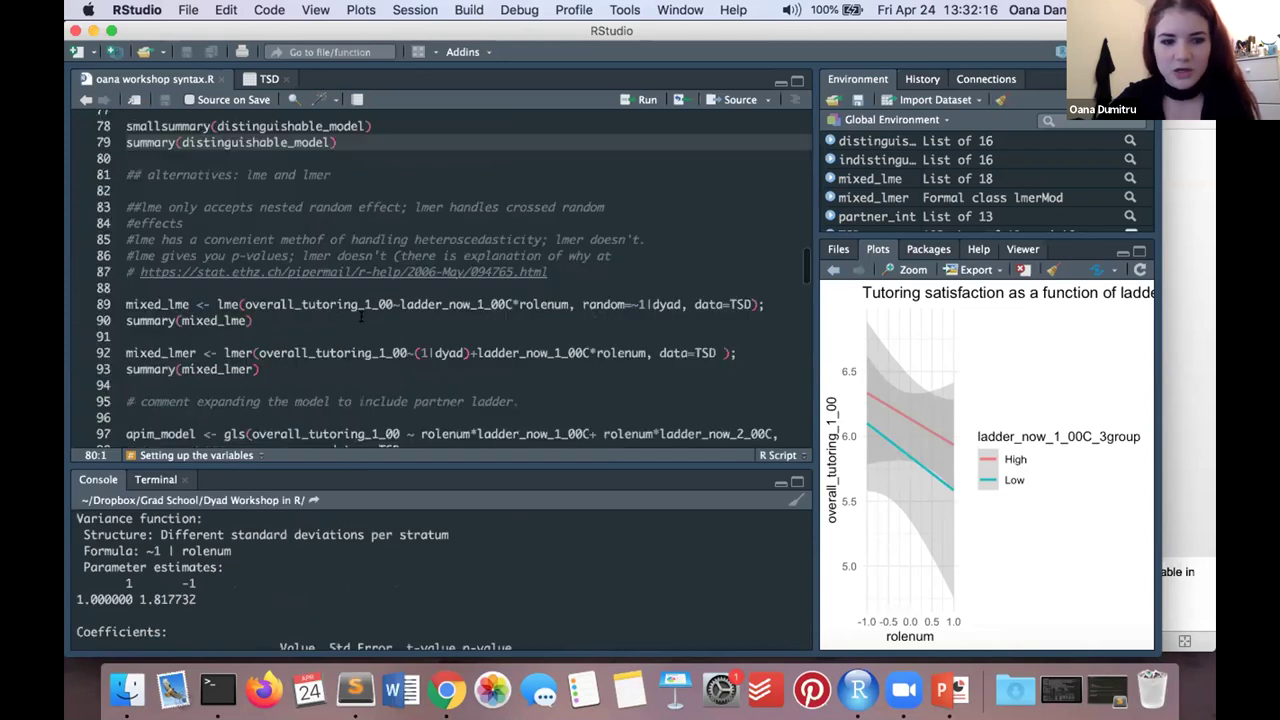
scroll(357, 316, "up", 1)
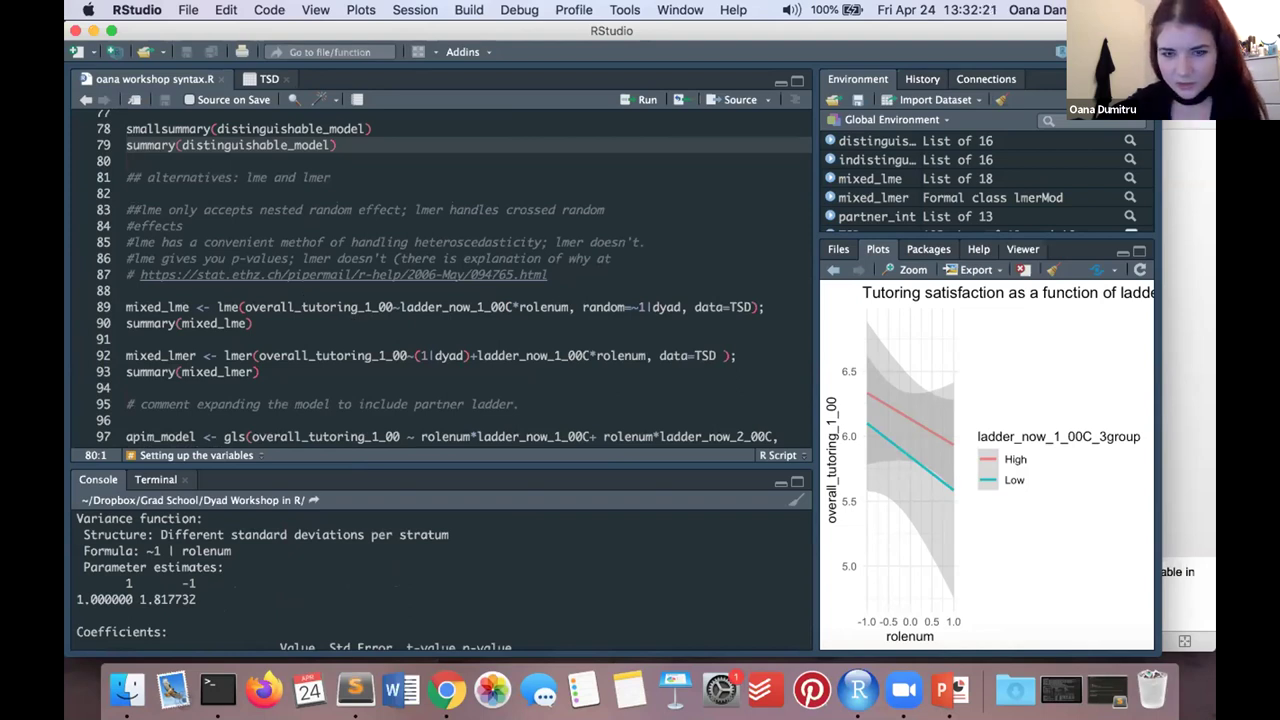
Step: Switch to PowerPoint and bring up slide 32 of the dyad_workshop_April_lab_meeting presentation
left_click(941, 688)
right_click(955, 688)
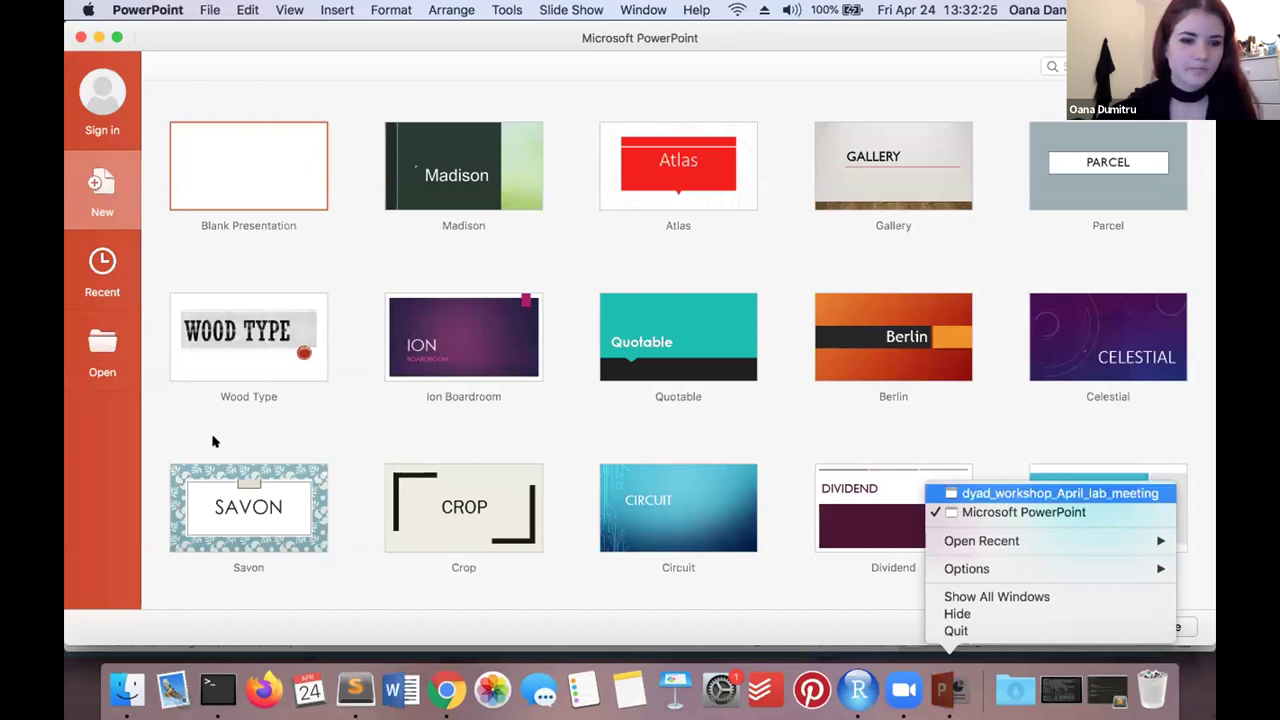
key("Return")
left_click(170, 470)
scroll(170, 470, "down", 2)
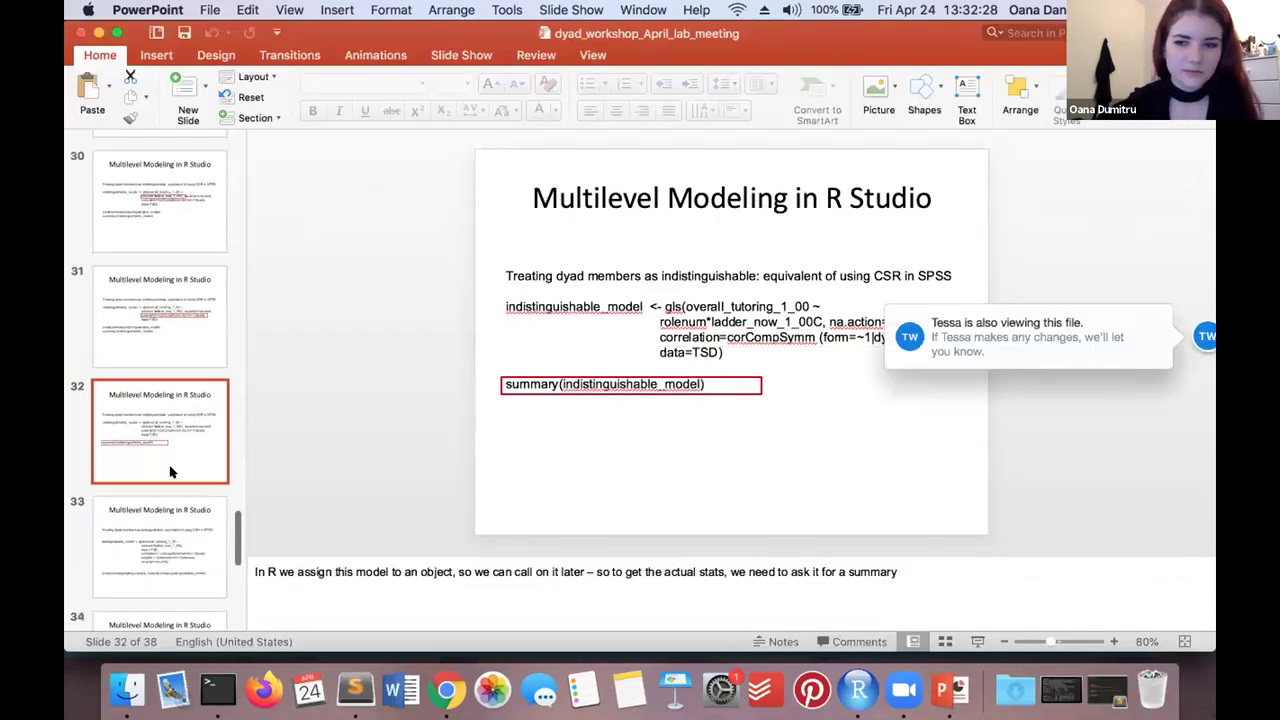
Step: Go through the distinguishable-model slides to the important note on slide 35 about R and SPSS degrees of freedom
left_click(160, 530)
scroll(160, 530, "down", 3)
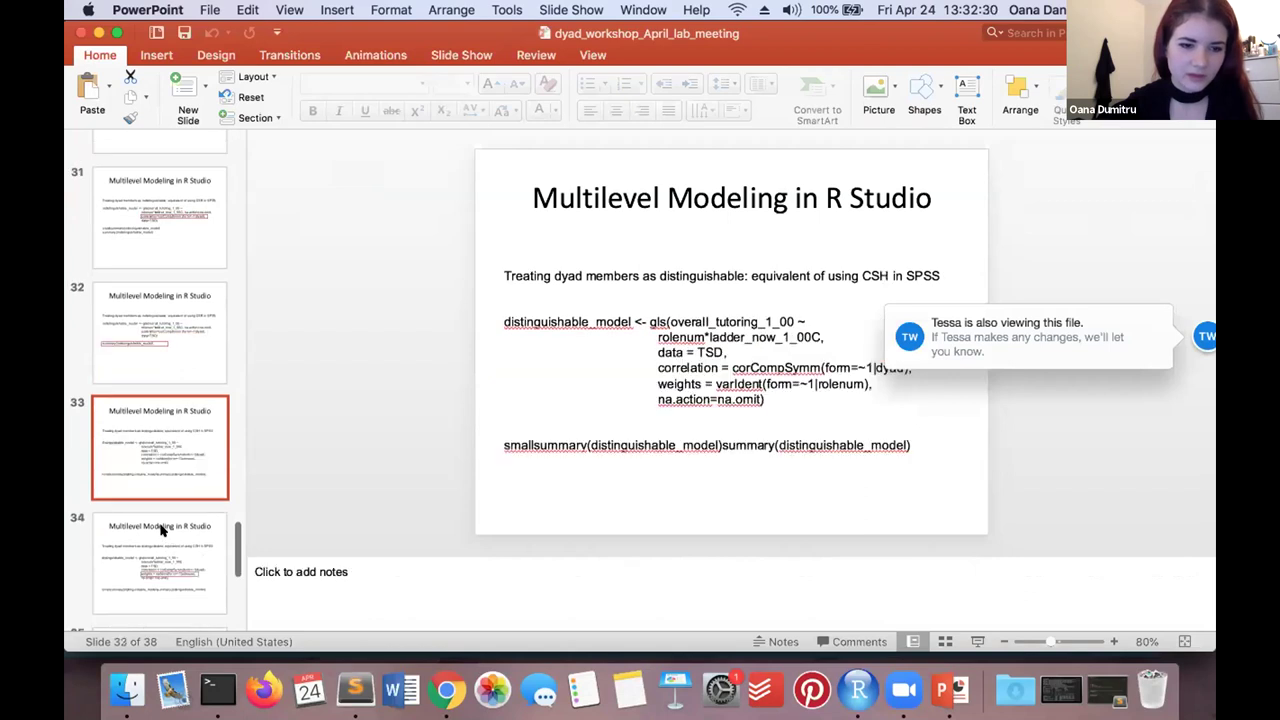
left_click(160, 530)
scroll(160, 530, "down", 3)
left_click(160, 530)
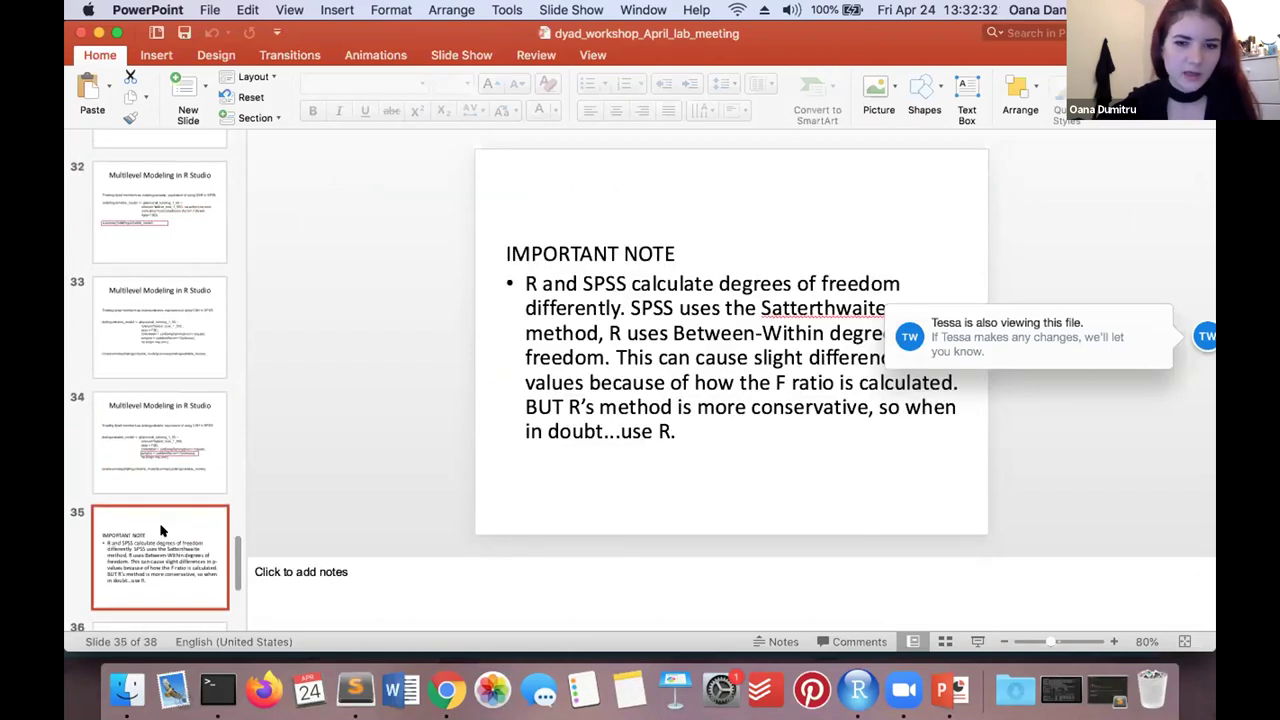
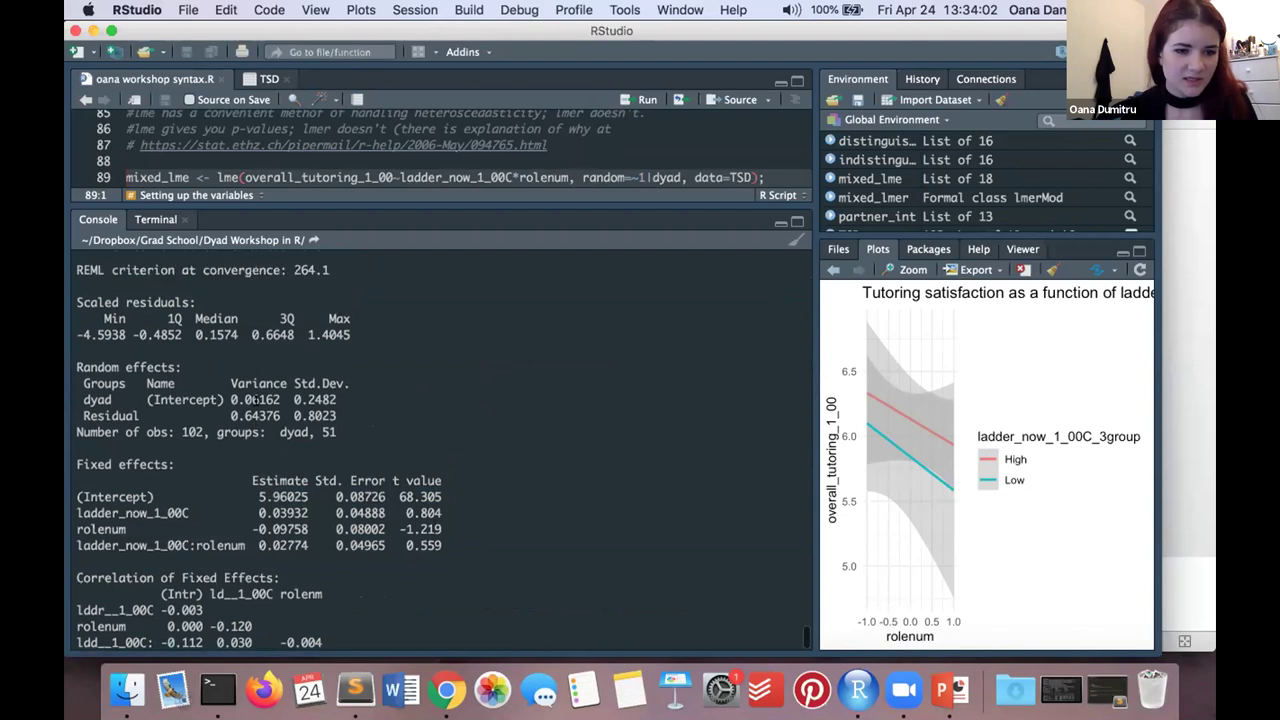
Step: Examine the fixed effects in the mixed_lmer summary, highlighting the t value column
scroll(257, 400, "down", 3)
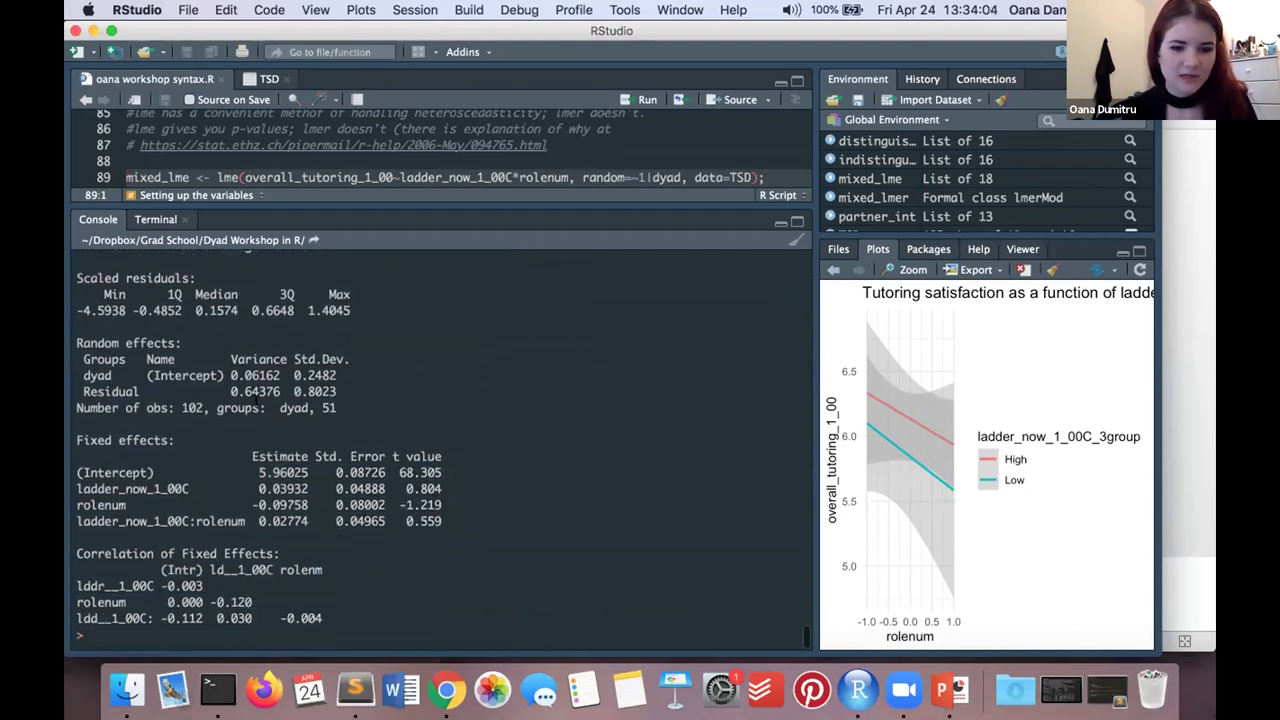
left_click_drag(392, 456, 448, 527)
left_click(448, 527)
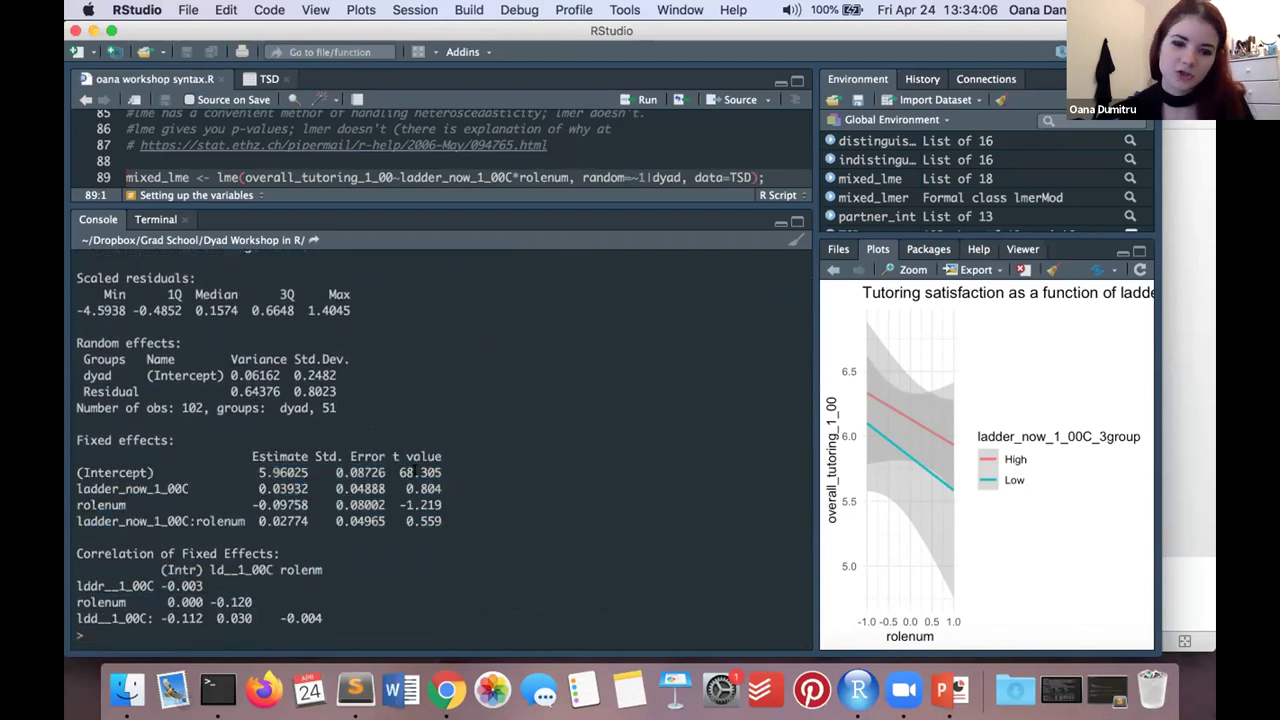
left_click_drag(392, 456, 476, 522)
left_click(476, 522)
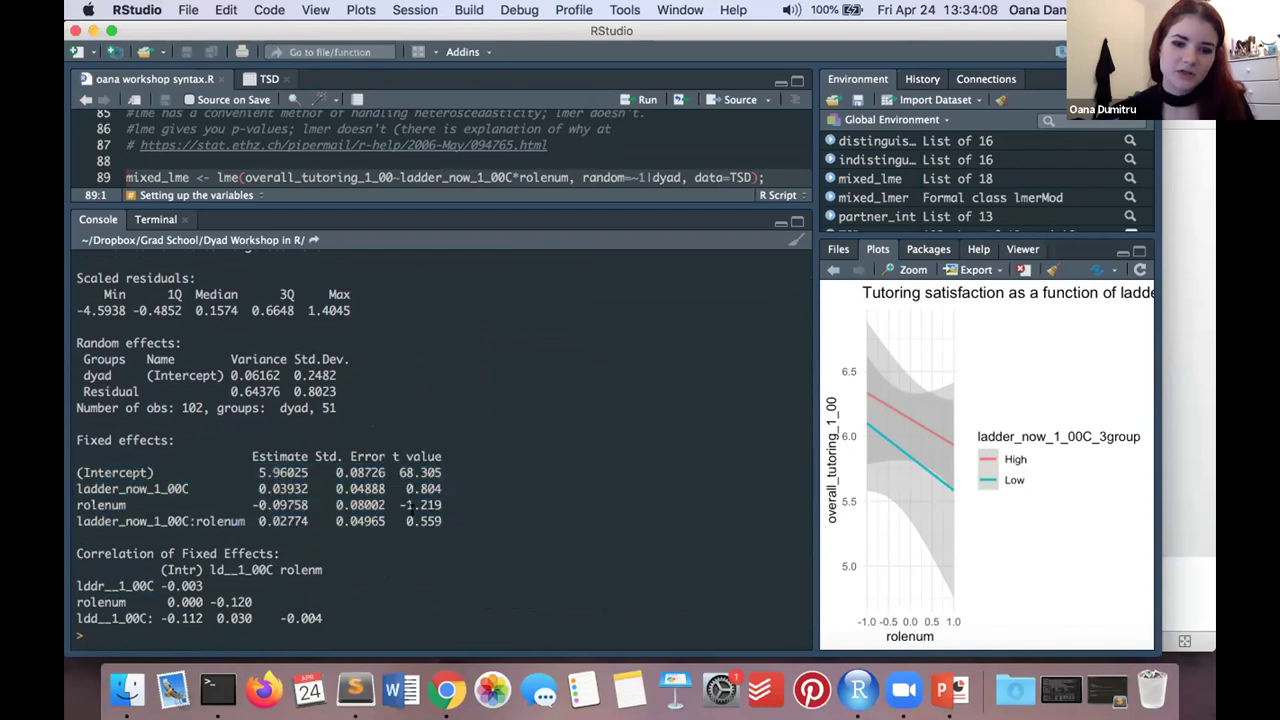
Step: Give the script more room above the console and go to the apim_effects gls call
double_click(452, 222)
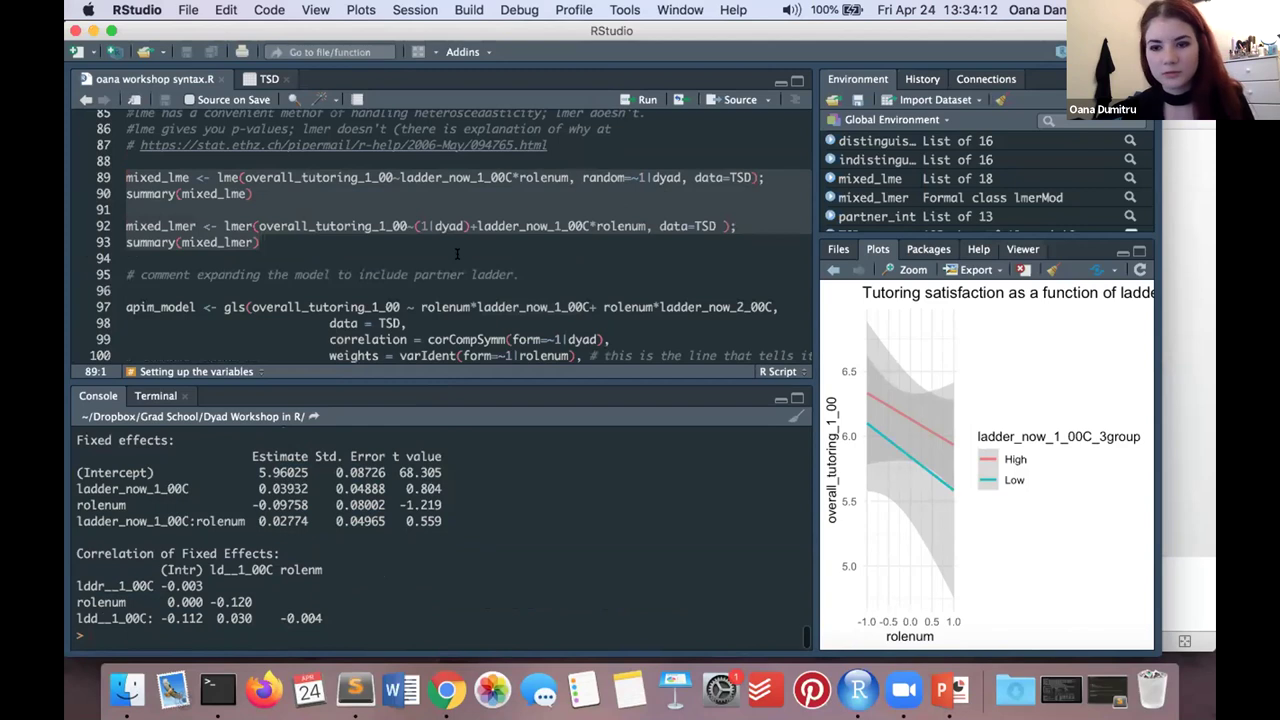
scroll(457, 253, "up", 7)
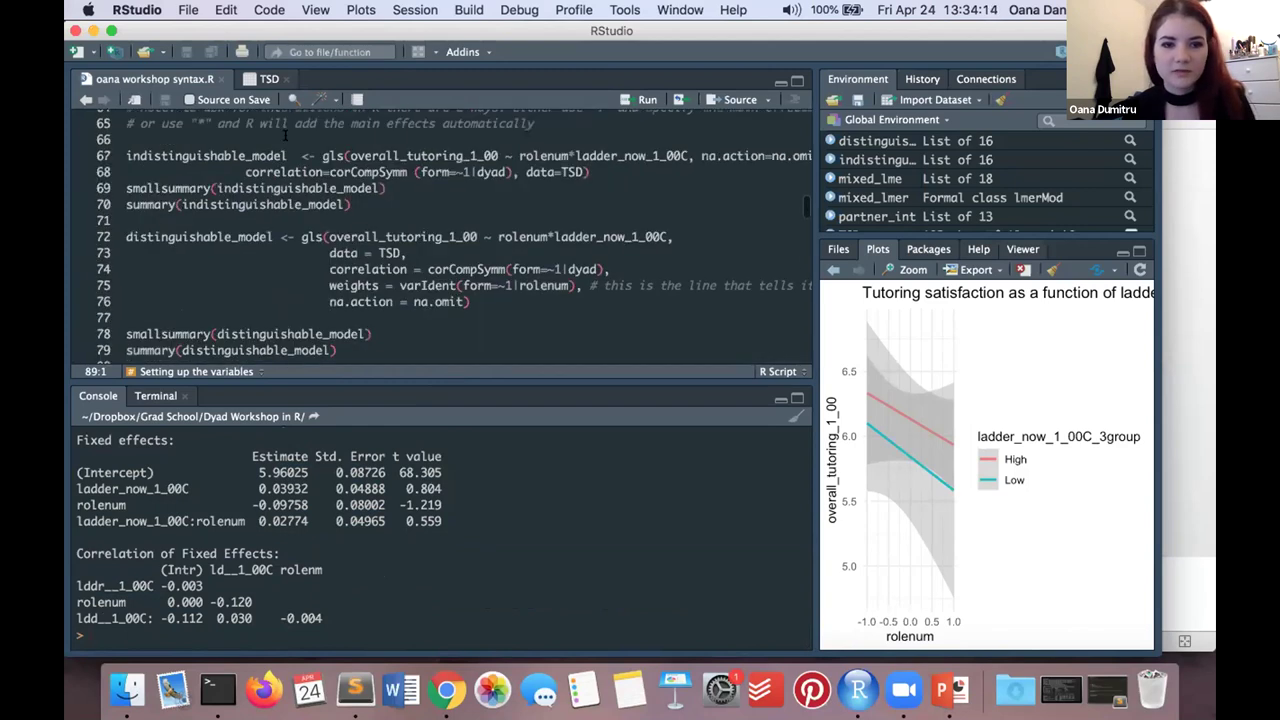
scroll(345, 172, "down", 10)
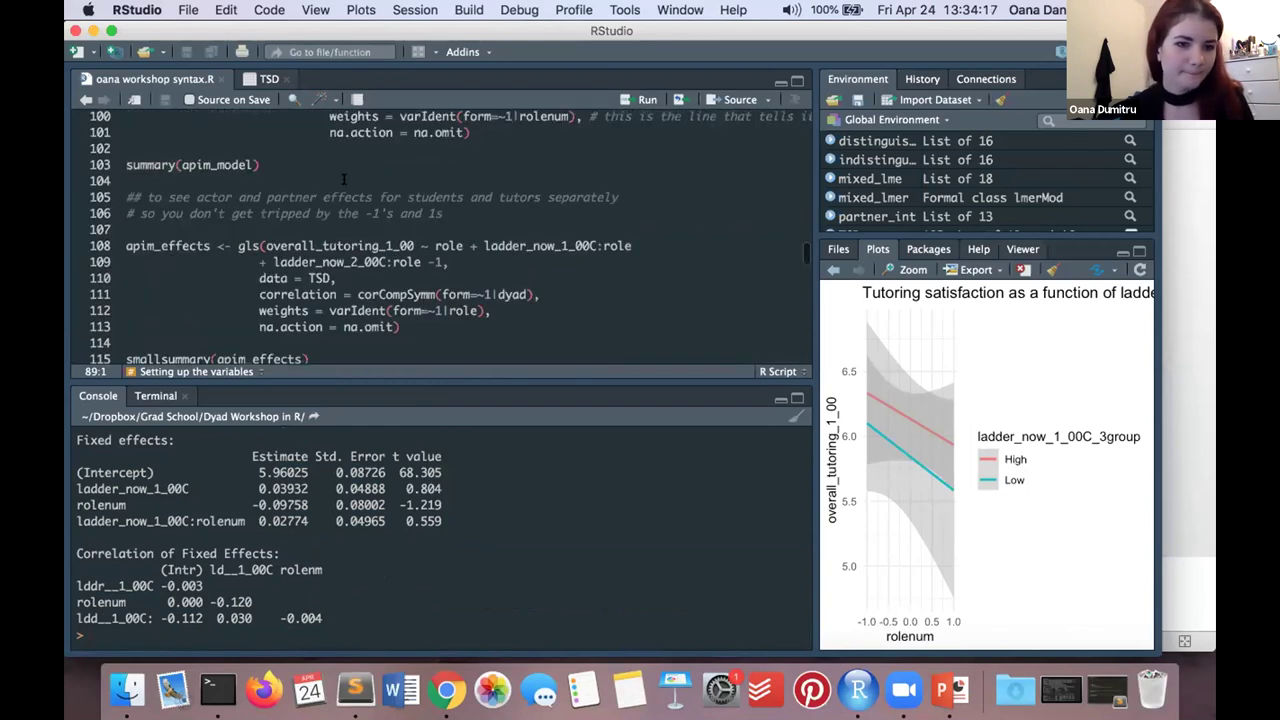
scroll(343, 179, "down", 2)
scroll(343, 179, "up", 2)
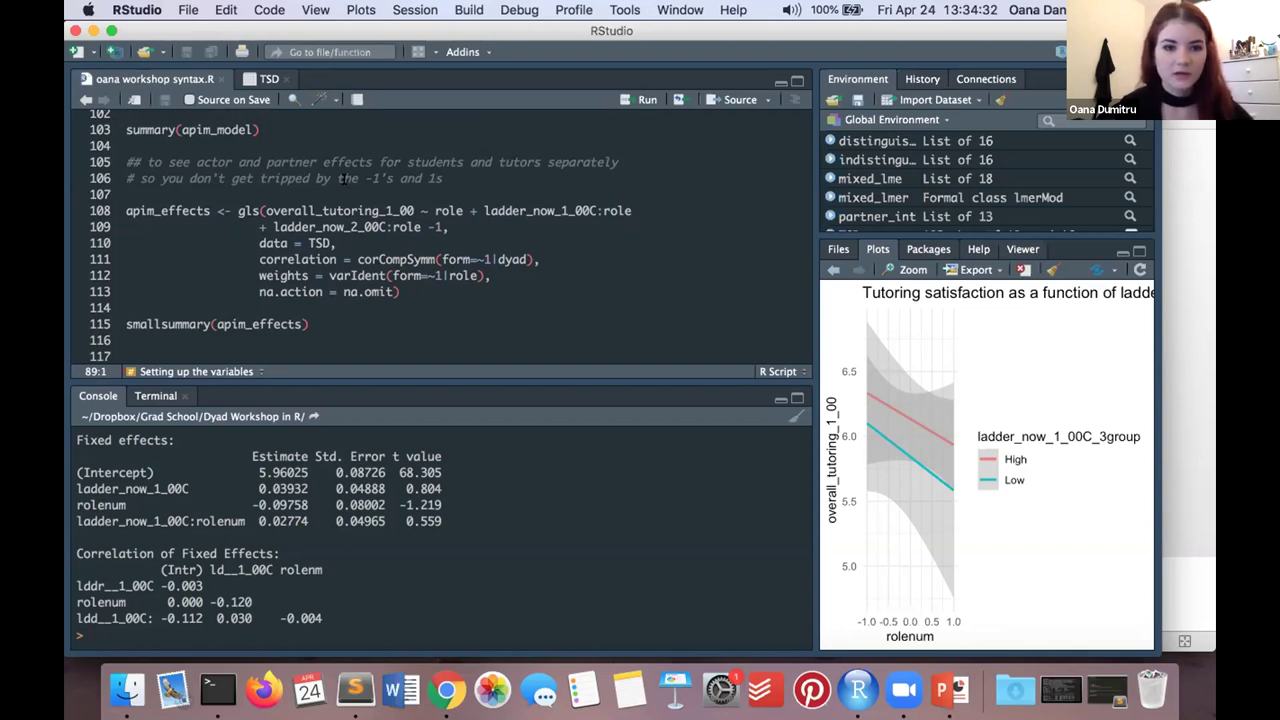
Step: Try an asterisk in place of the colon between ladder_now_1_00C and role in the apim_effects formula, and restore the colon
left_click(601, 210)
key("BackSpace")
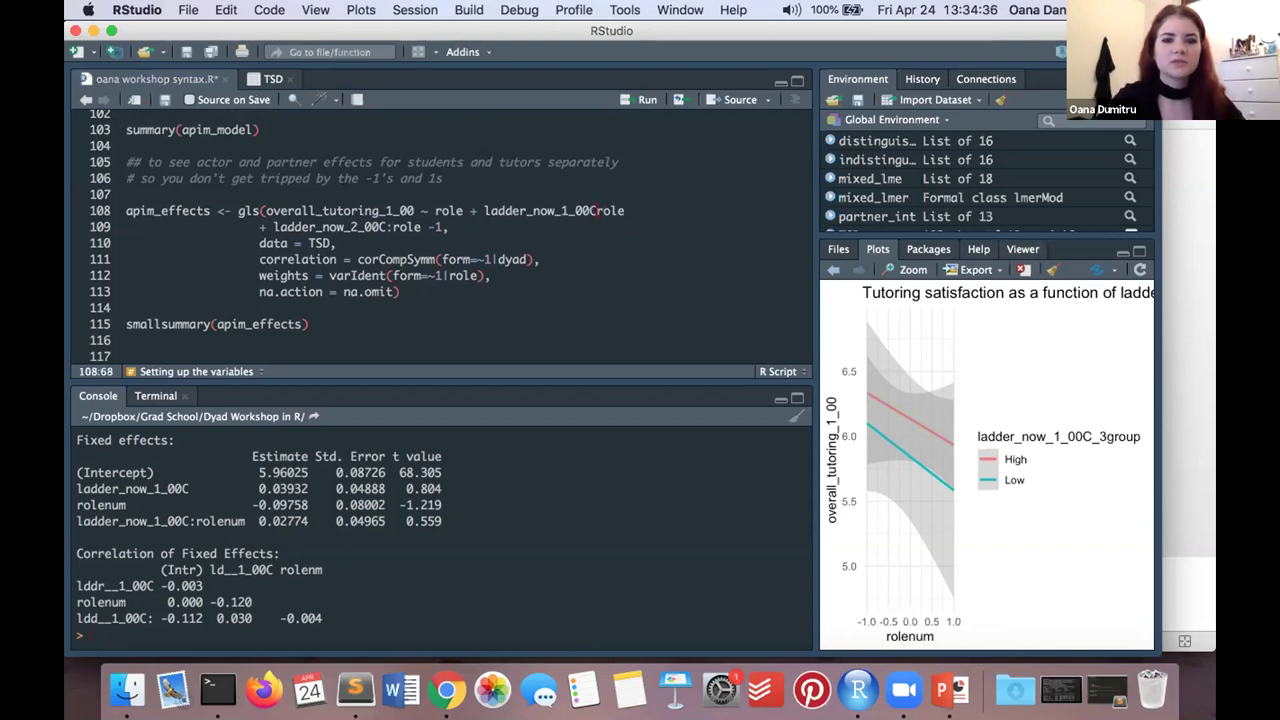
type("*")
left_click(391, 226)
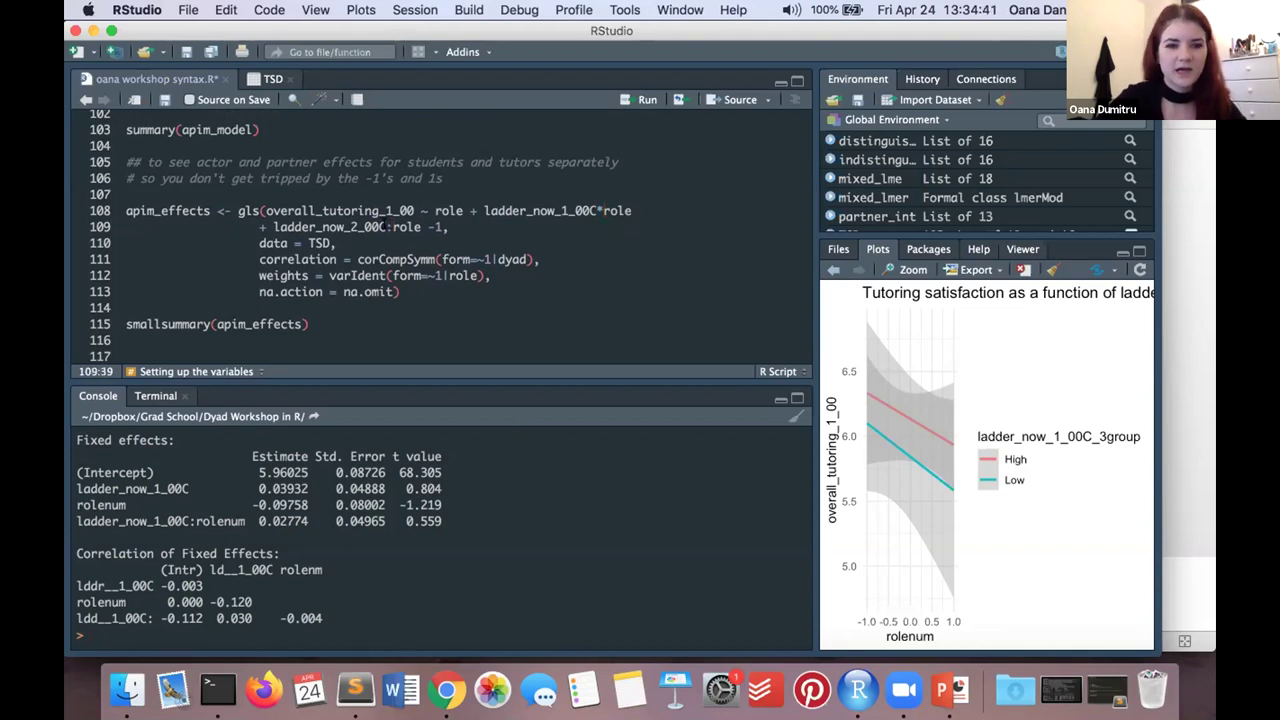
left_click(391, 227)
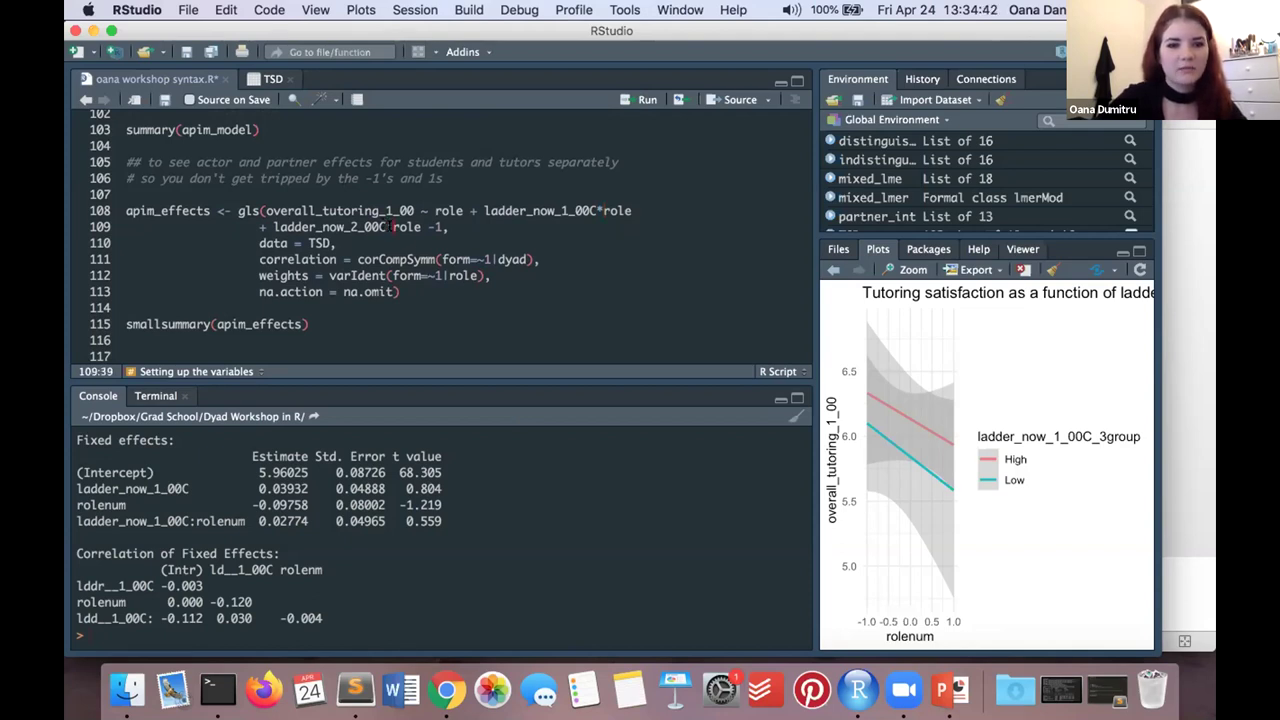
left_click(601, 211)
key("BackSpace")
type(":")
Step: Examine the apim_model gls formula, highlighting the rolenum*ladder_now_1_00C and rolenum*ladder_now_2_00C terms
scroll(298, 300, "up", 5)
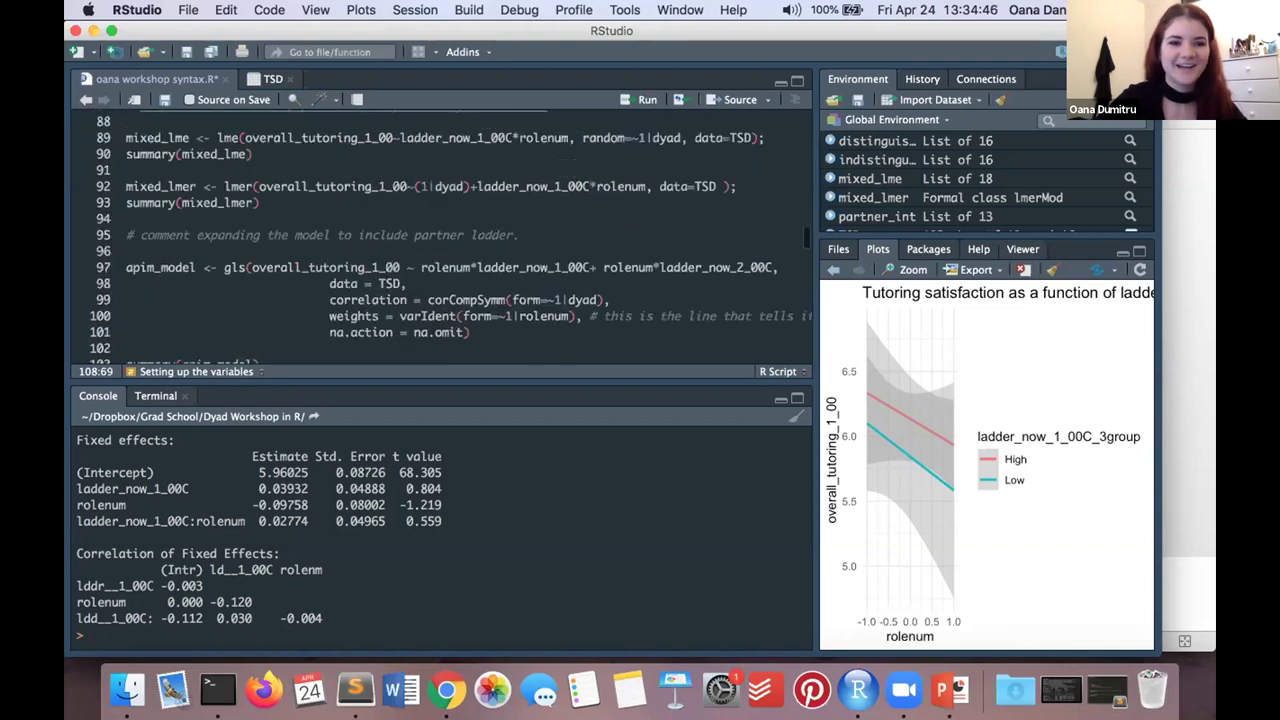
scroll(298, 300, "down", 1)
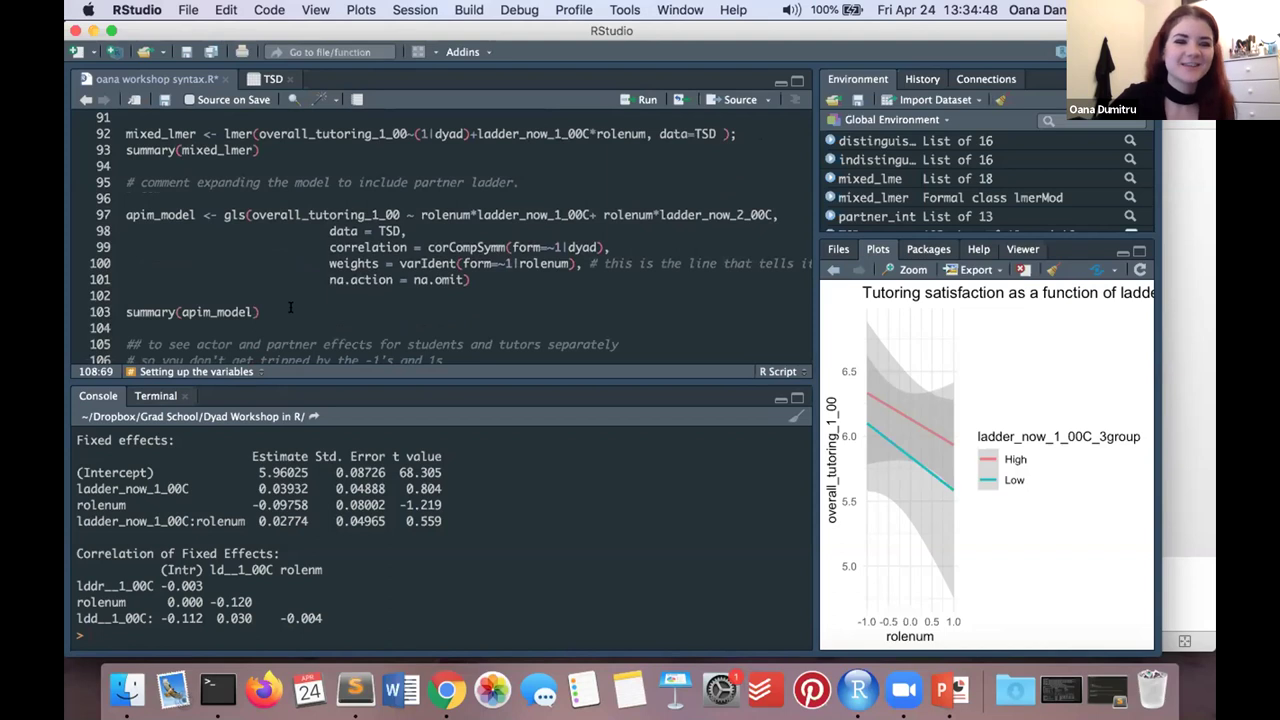
left_click_drag(179, 300, 97, 212)
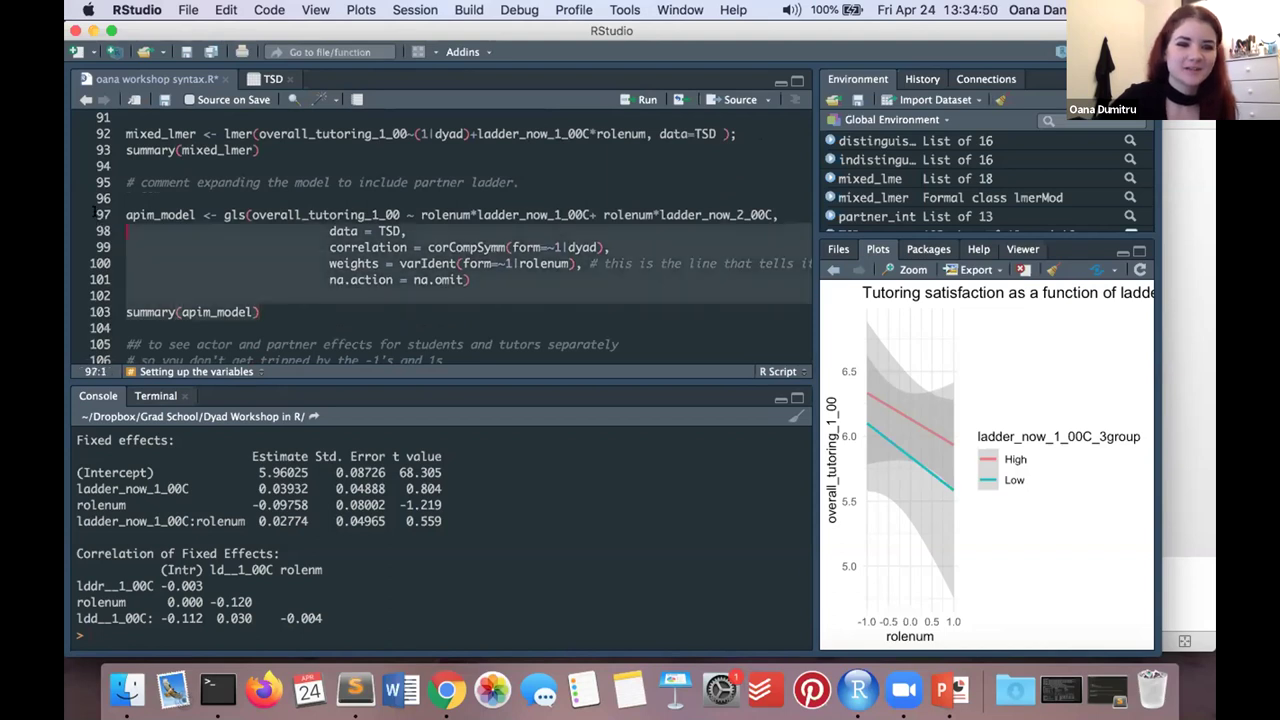
left_click(203, 247)
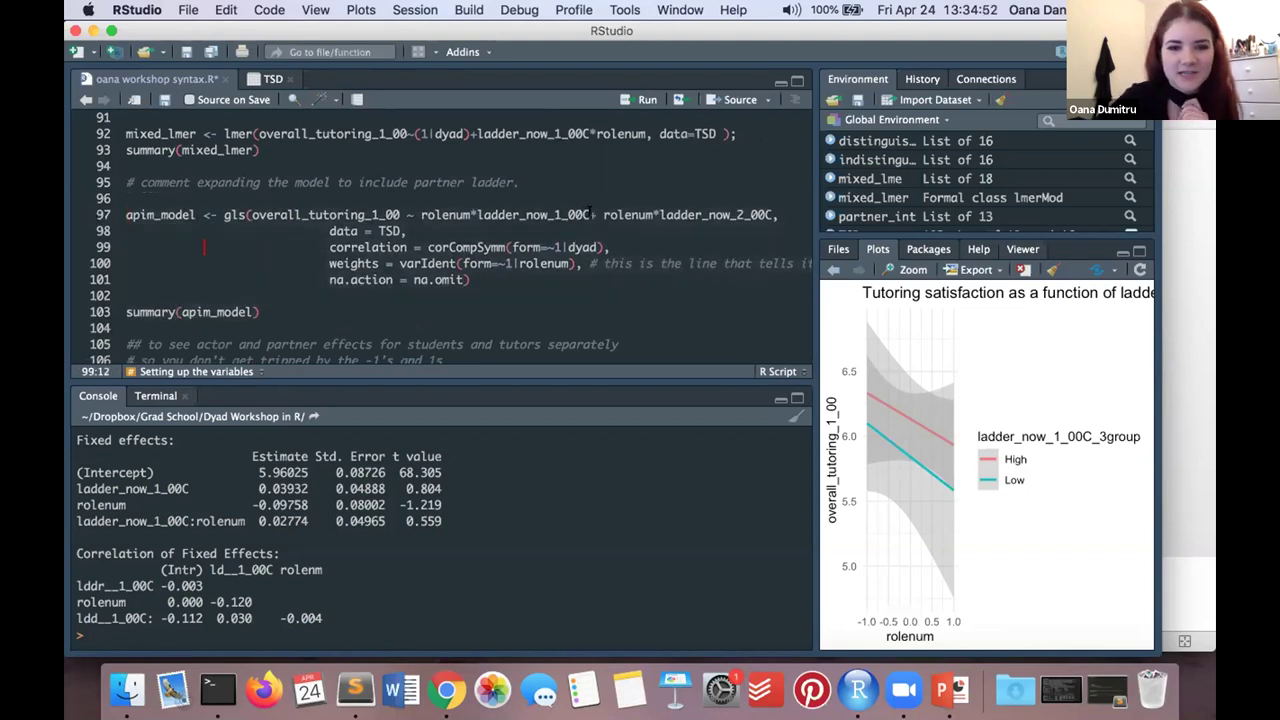
left_click_drag(594, 214, 420, 214)
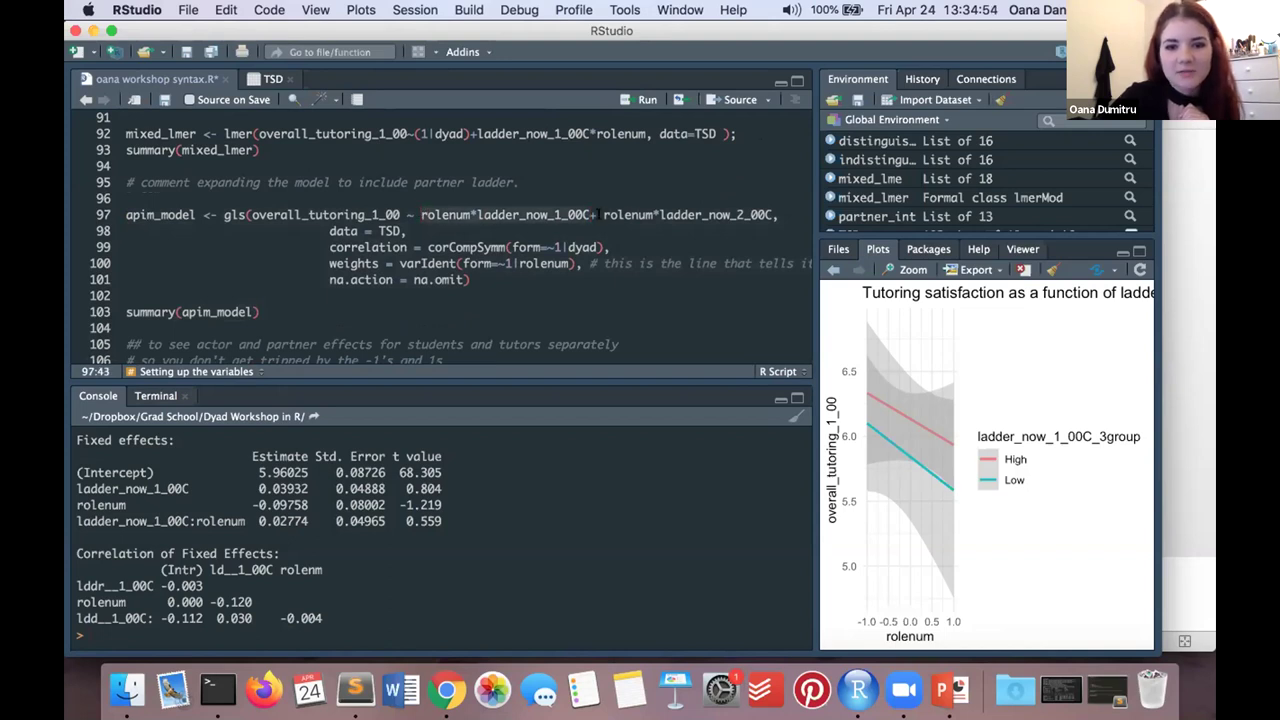
left_click_drag(604, 214, 768, 207)
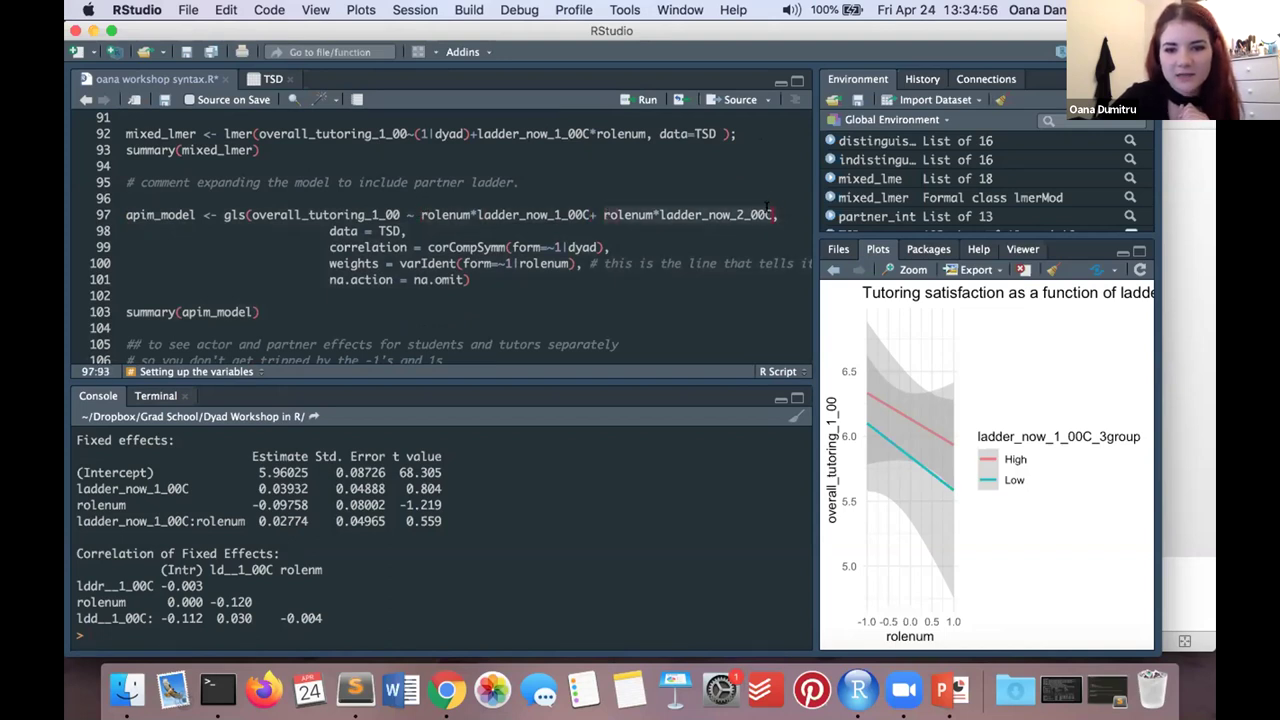
double_click(731, 214)
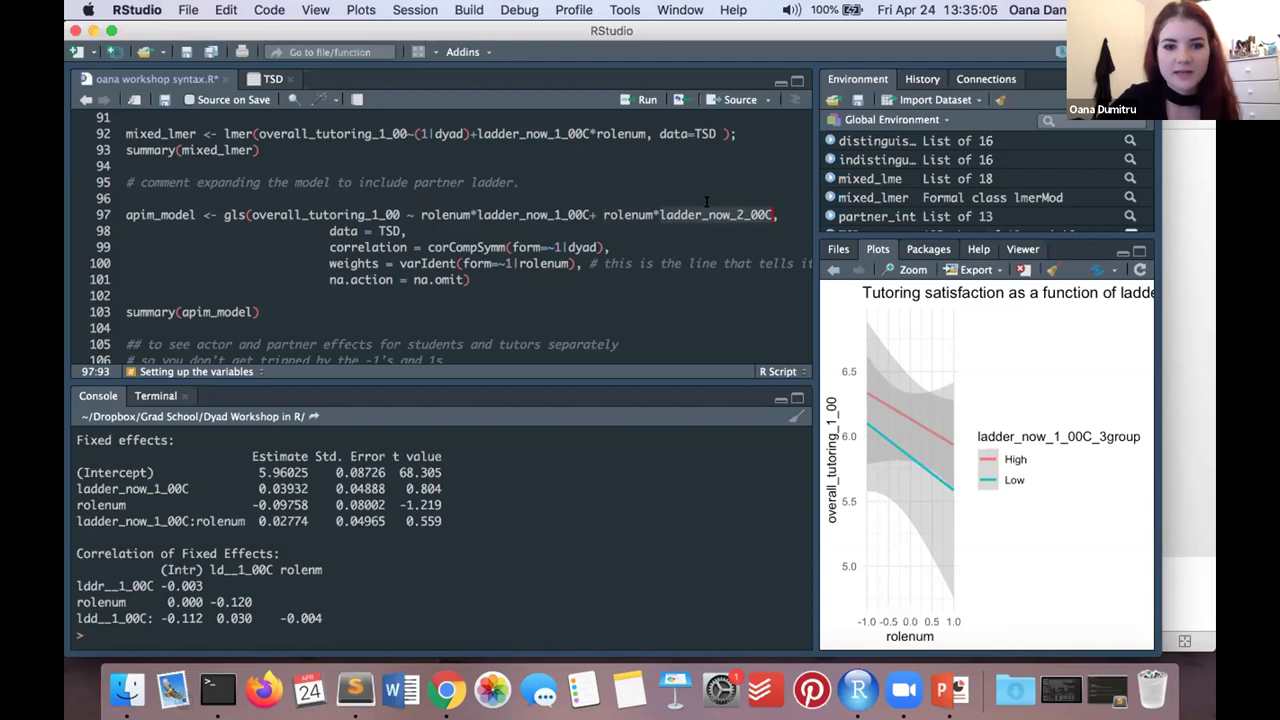
Step: Go through the correlation, weights and na.action arguments of the apim_model gls call
left_click_drag(329, 247, 613, 244)
left_click(613, 244)
key("Left")
key("Left")
key("Left")
key("Left")
key("Left")
left_click(613, 244)
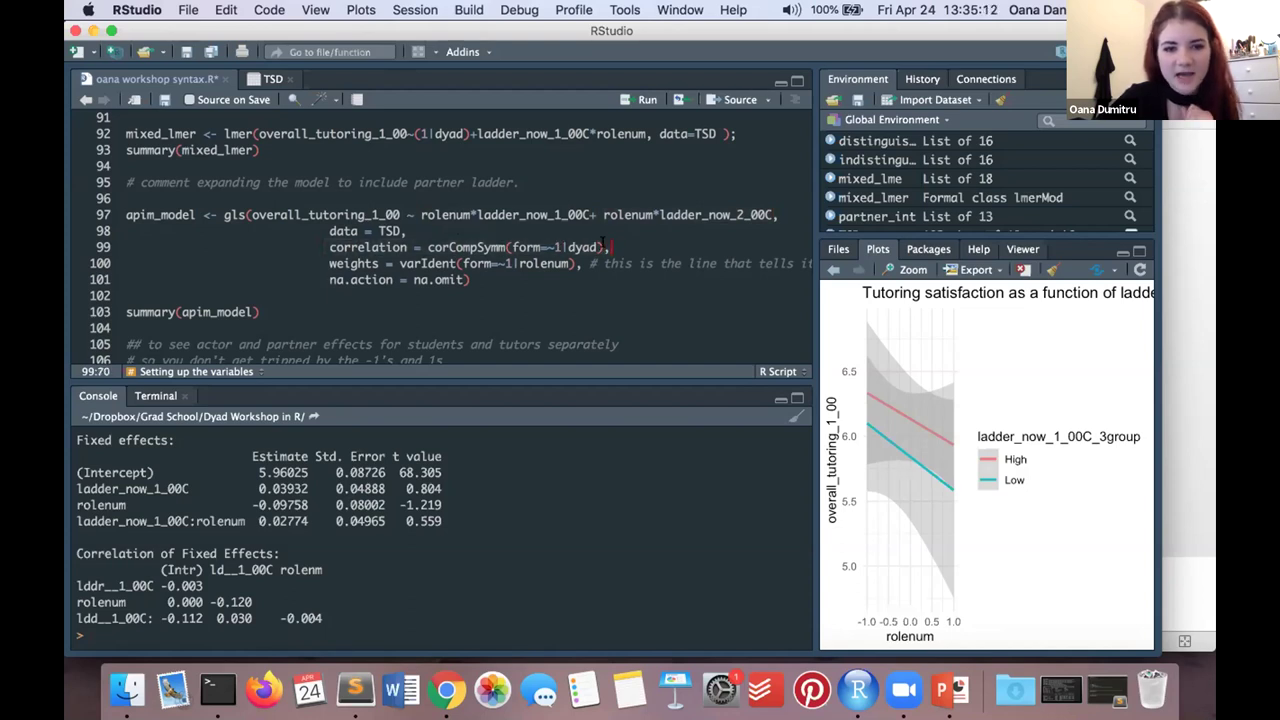
left_click(433, 263)
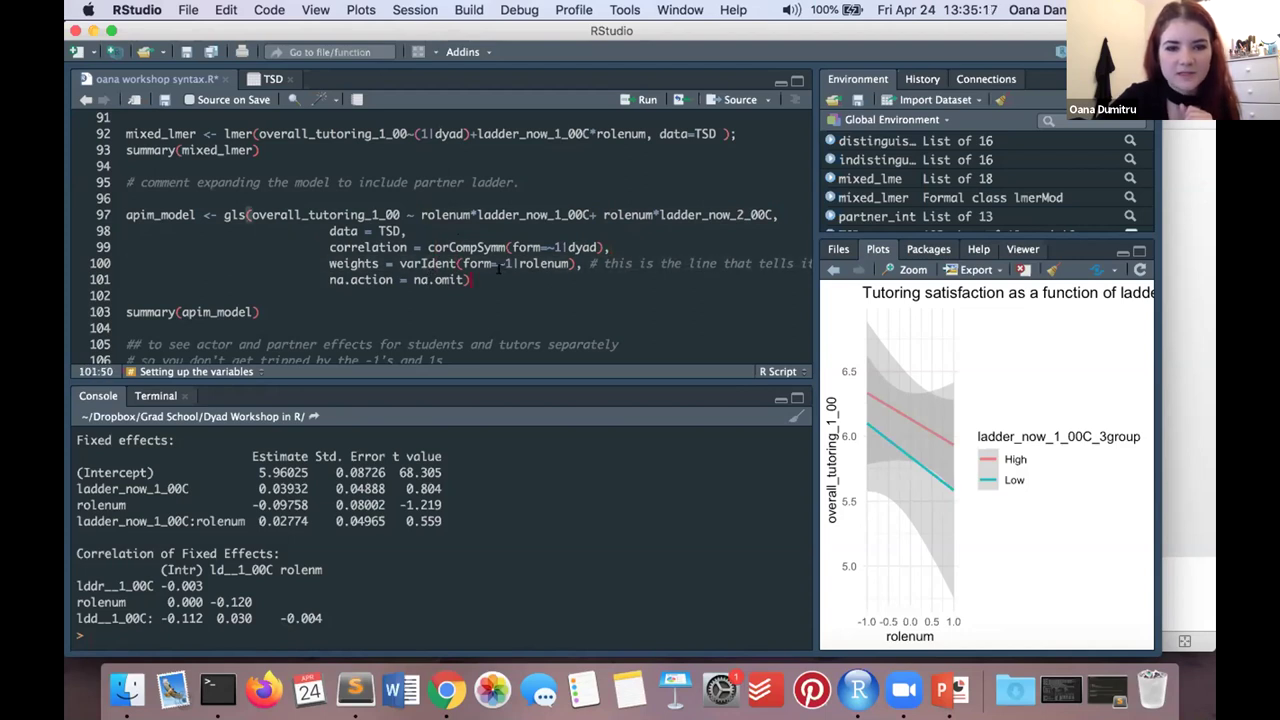
triple_click(490, 261)
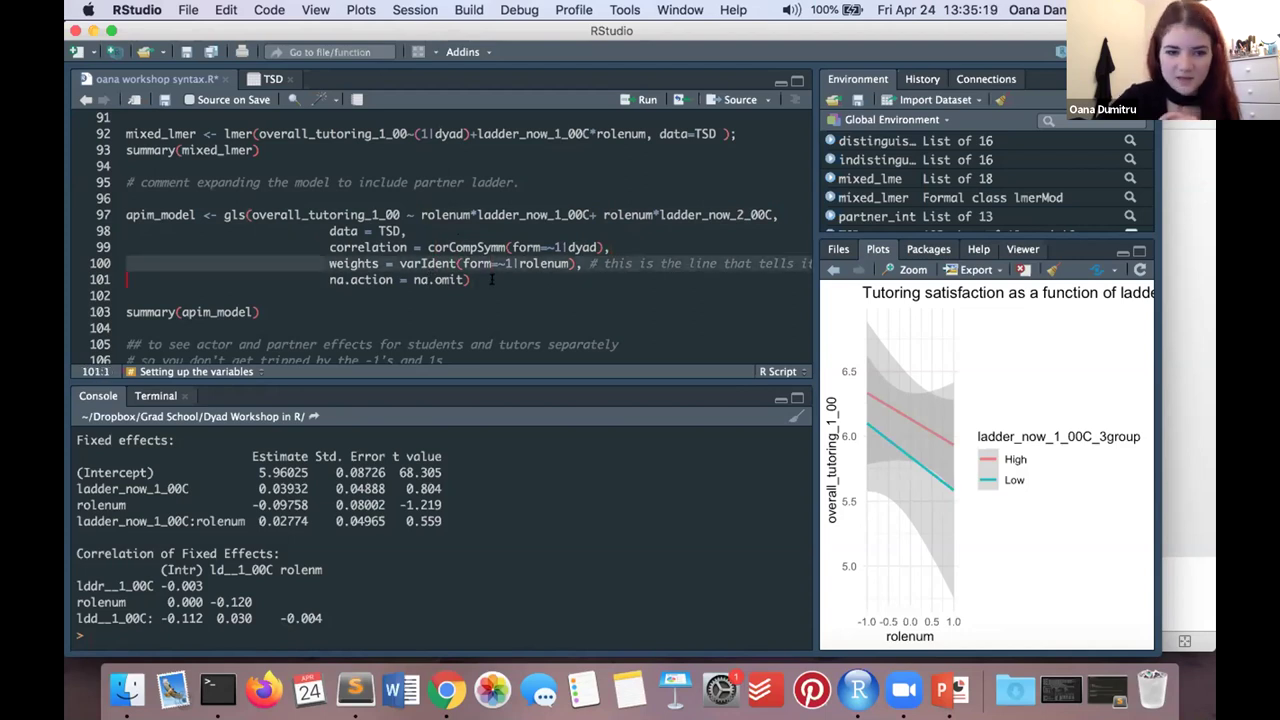
left_click(490, 280)
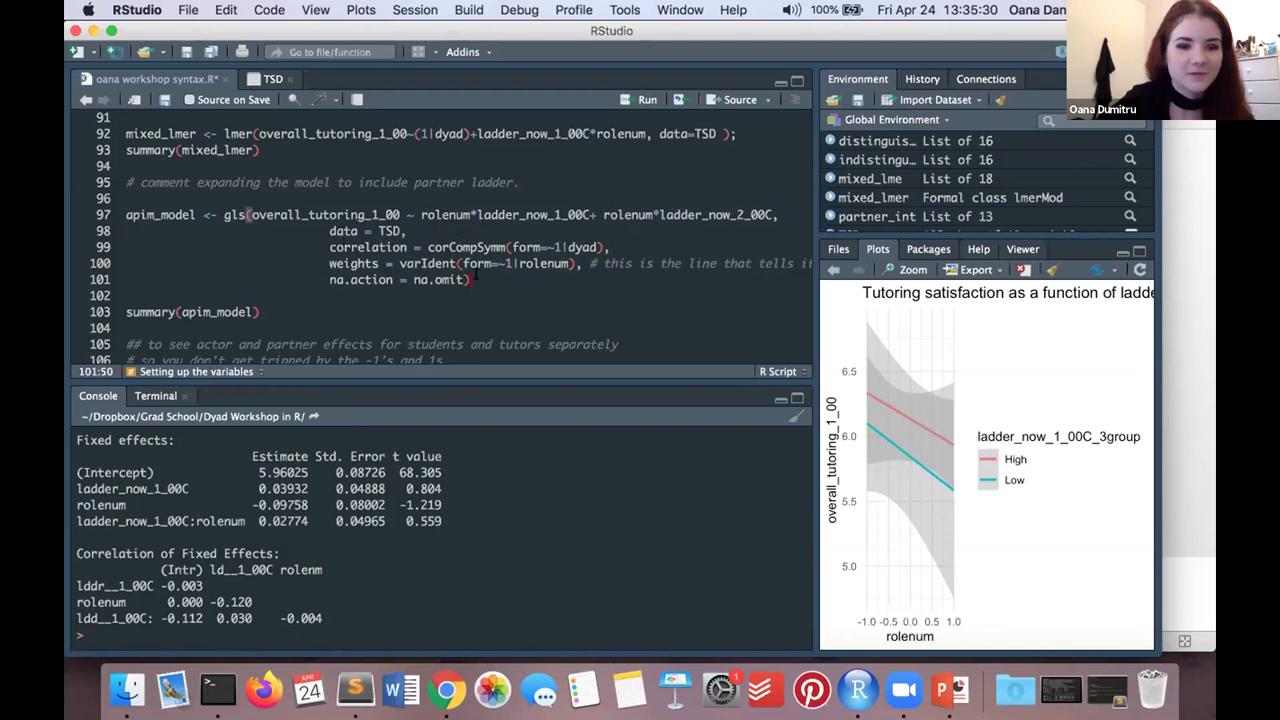
Step: Run the apim_model gls call and the summary(apim_model) line
left_click_drag(476, 274, 116, 214)
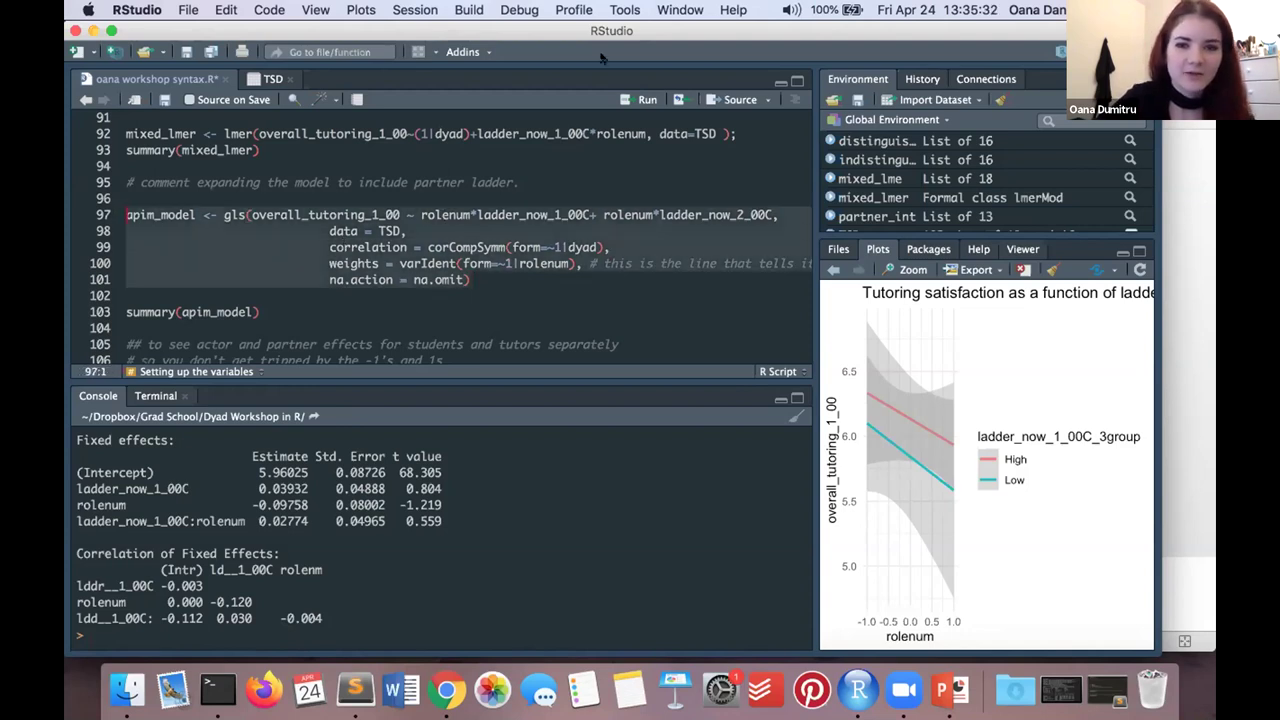
left_click(640, 100)
left_click(212, 313)
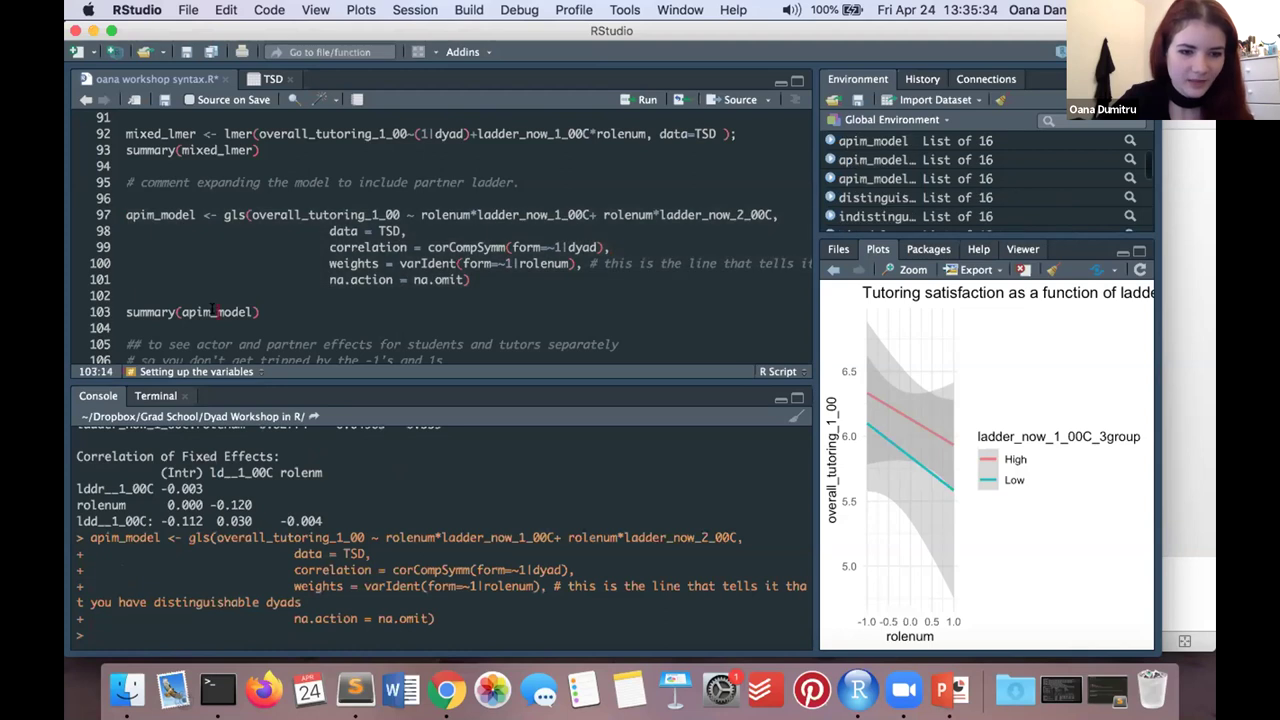
left_click(641, 99)
Step: Enlarge the console and examine the Coefficients table of the apim_model summary, including the rolenum:ladder_now_2_00C interaction
left_click_drag(386, 373, 401, 229)
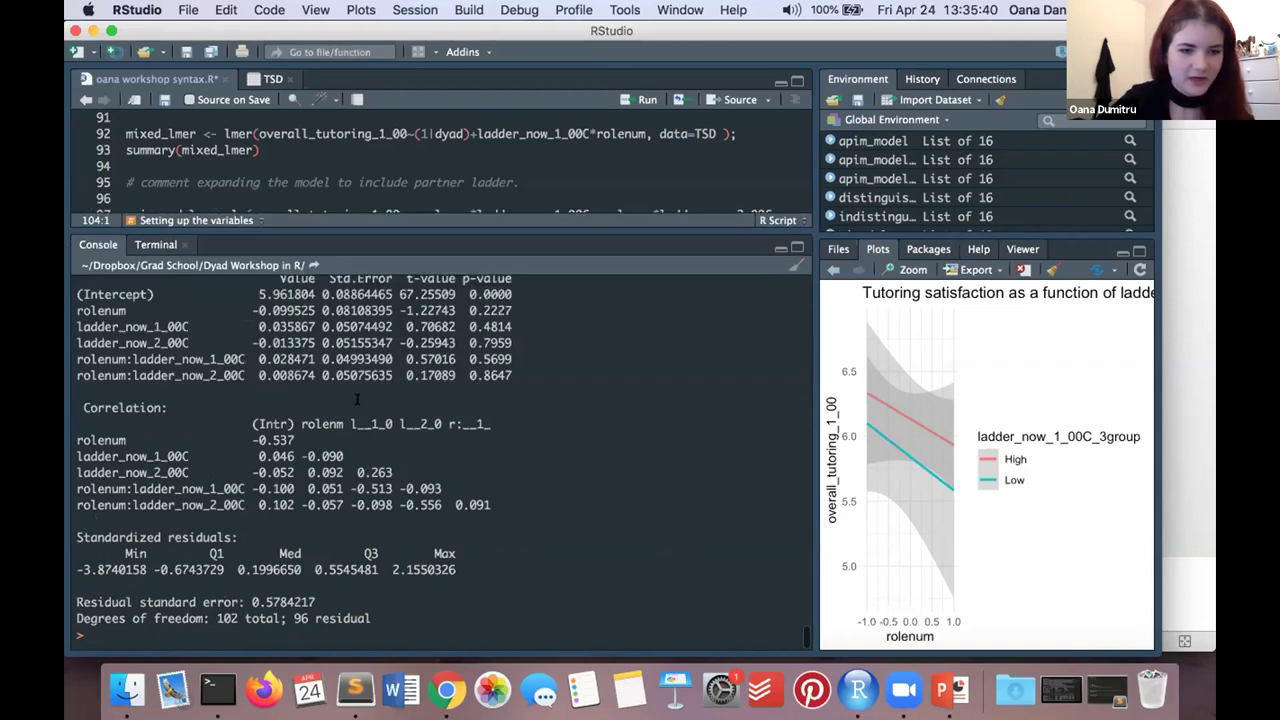
scroll(356, 400, "up", 3)
left_click_drag(253, 409, 316, 466)
left_click(248, 428)
left_click(313, 446)
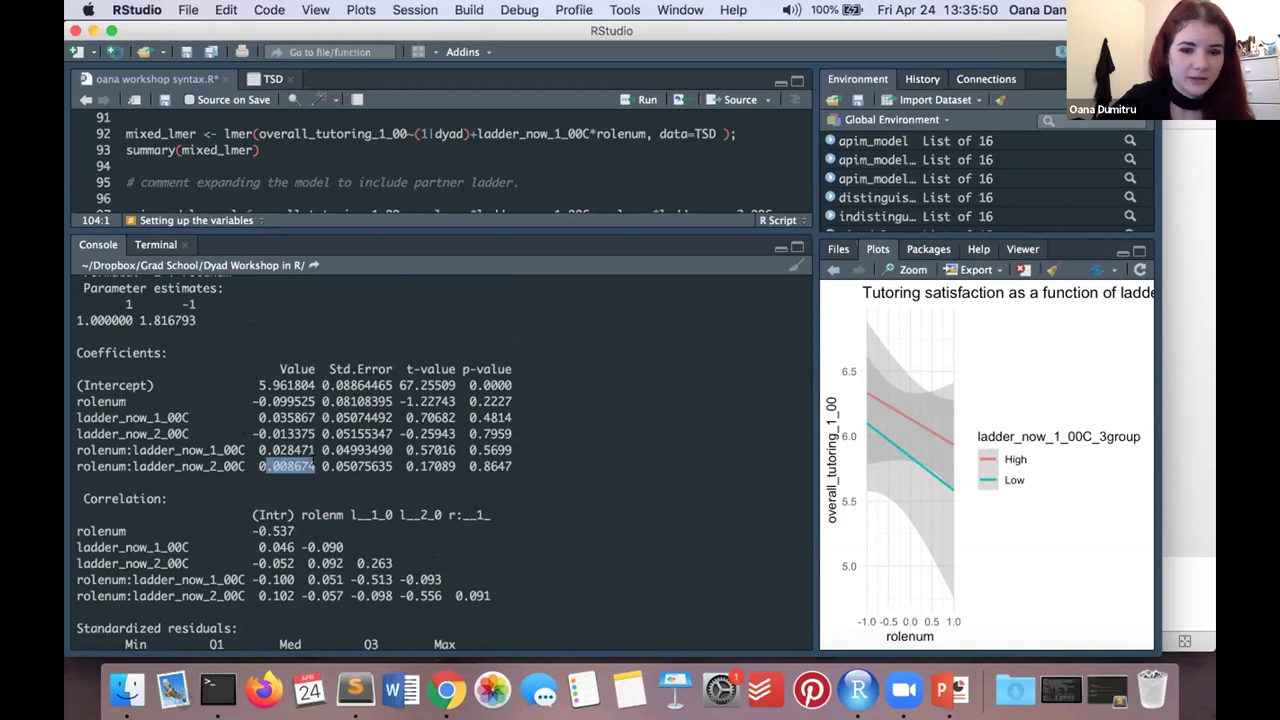
left_click(471, 509)
scroll(473, 510, "down", 3)
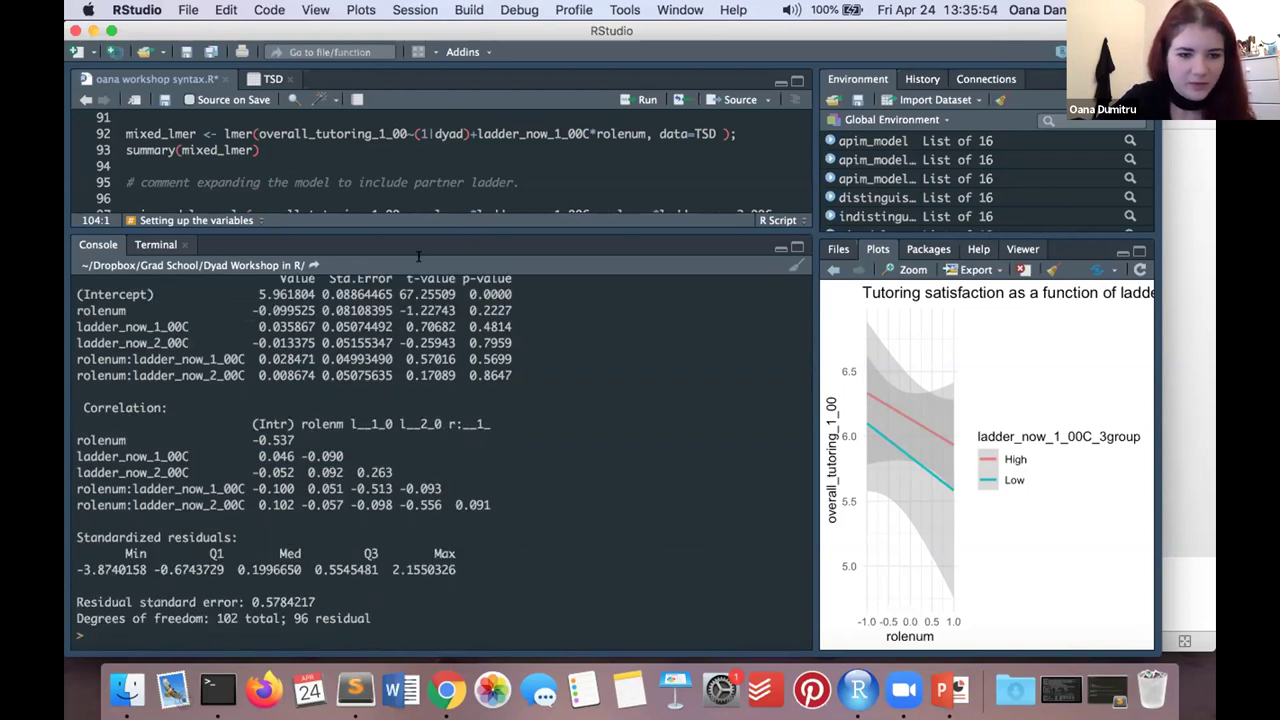
Step: Highlight the estimates for rolenum and ladder_now_2_00C in the apim_model coefficients
scroll(420, 290, "up", 1)
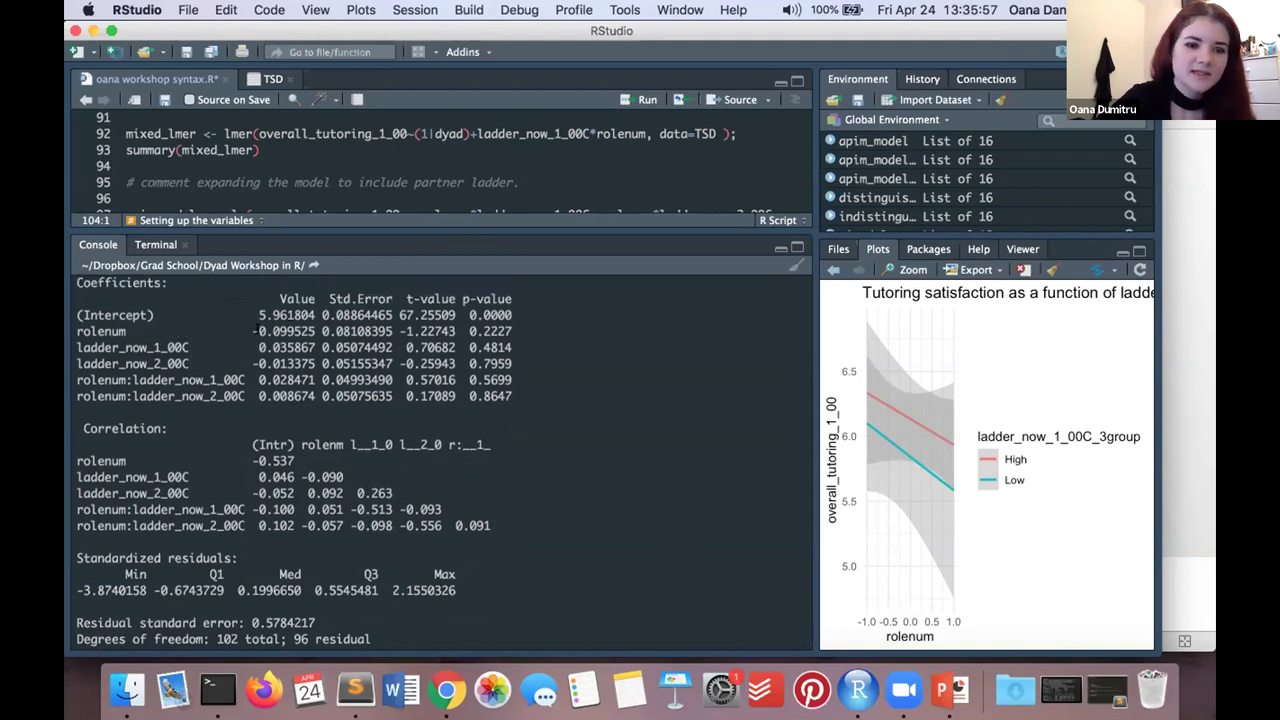
left_click_drag(244, 330, 315, 328)
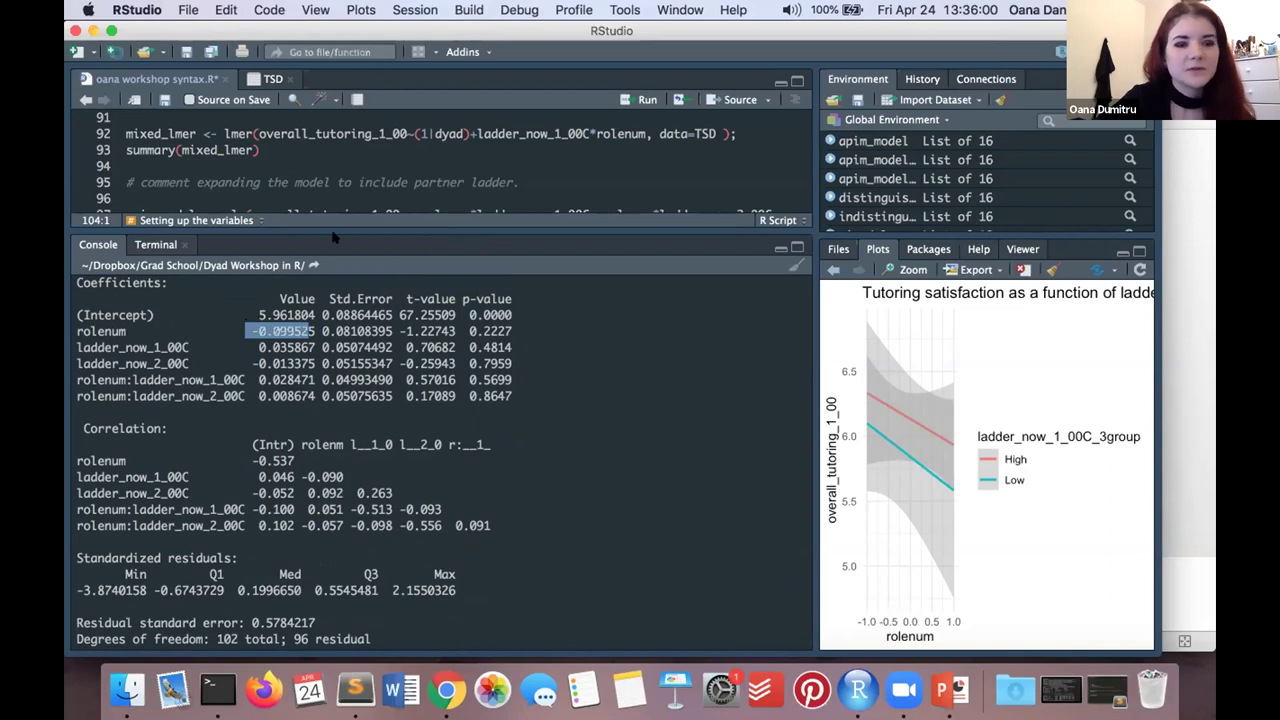
scroll(257, 335, "down", 1)
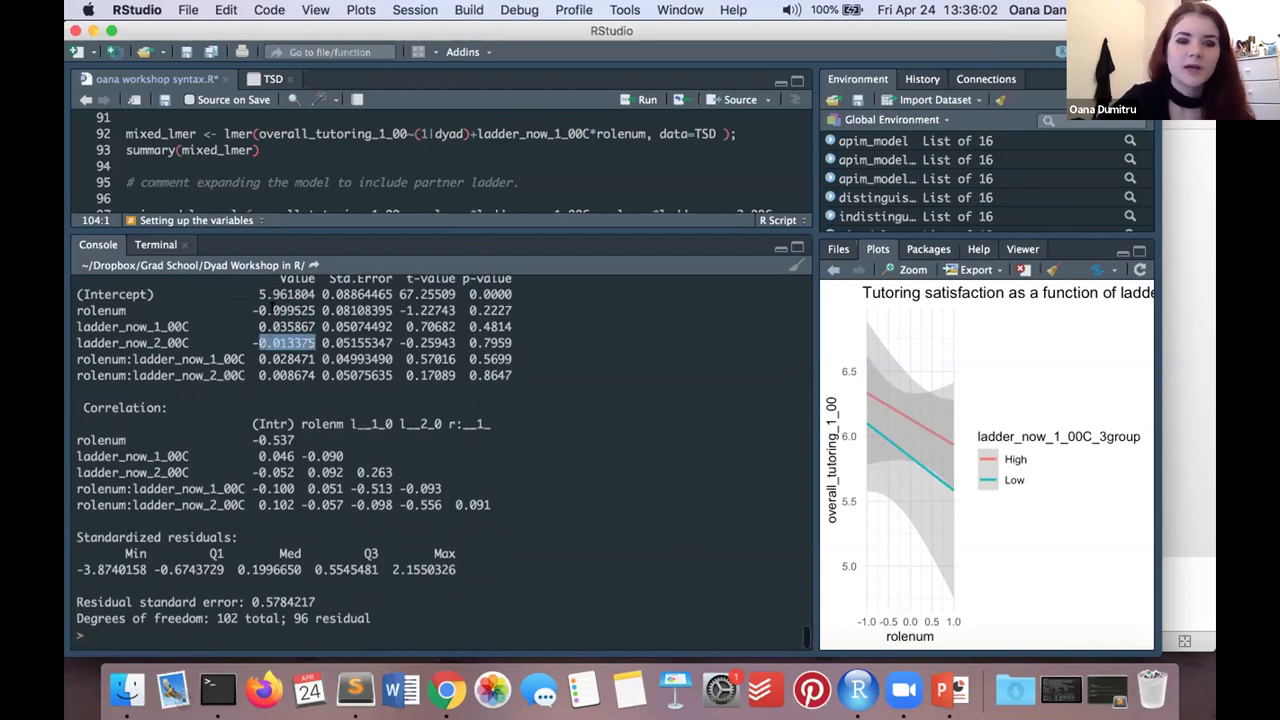
double_click(265, 311)
left_click_drag(253, 311, 316, 312)
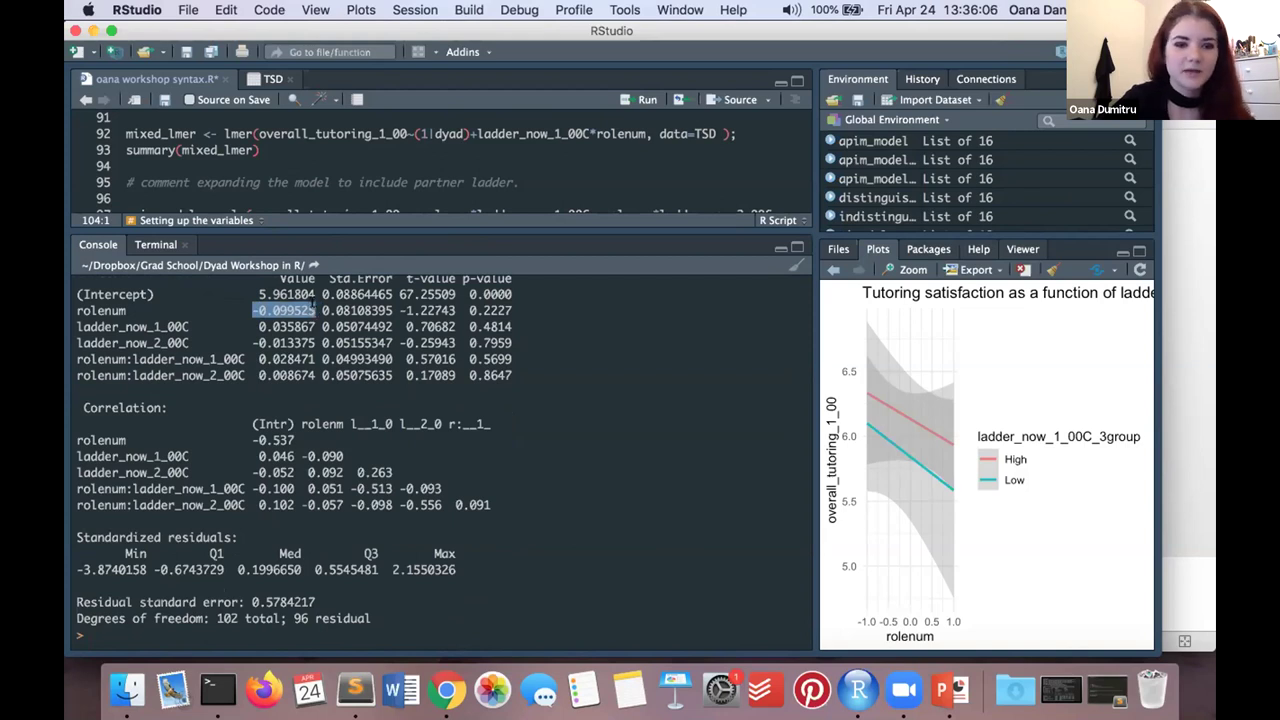
Step: Give the script more room and examine the apim_effects gls call, including the -1 in its formula
scroll(316, 312, "up", 1)
key("ctrl+shift+0")
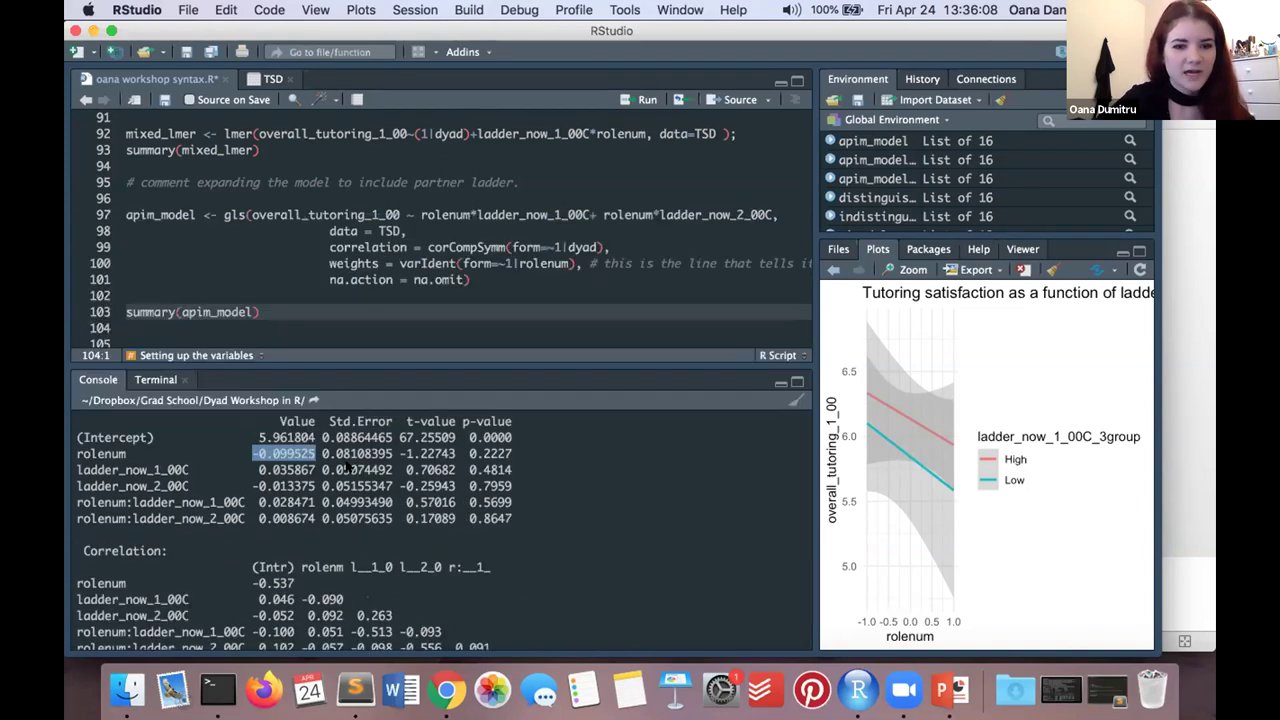
scroll(341, 340, "down", 2)
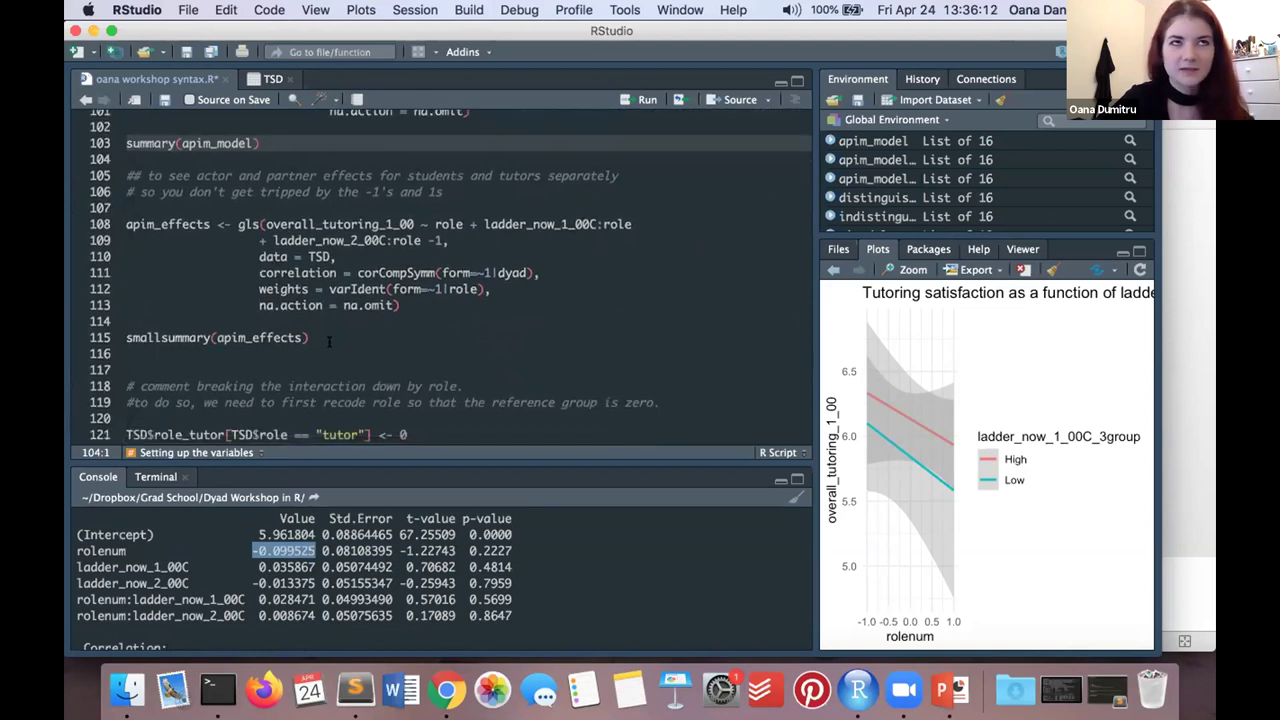
left_click_drag(333, 331, 126, 224)
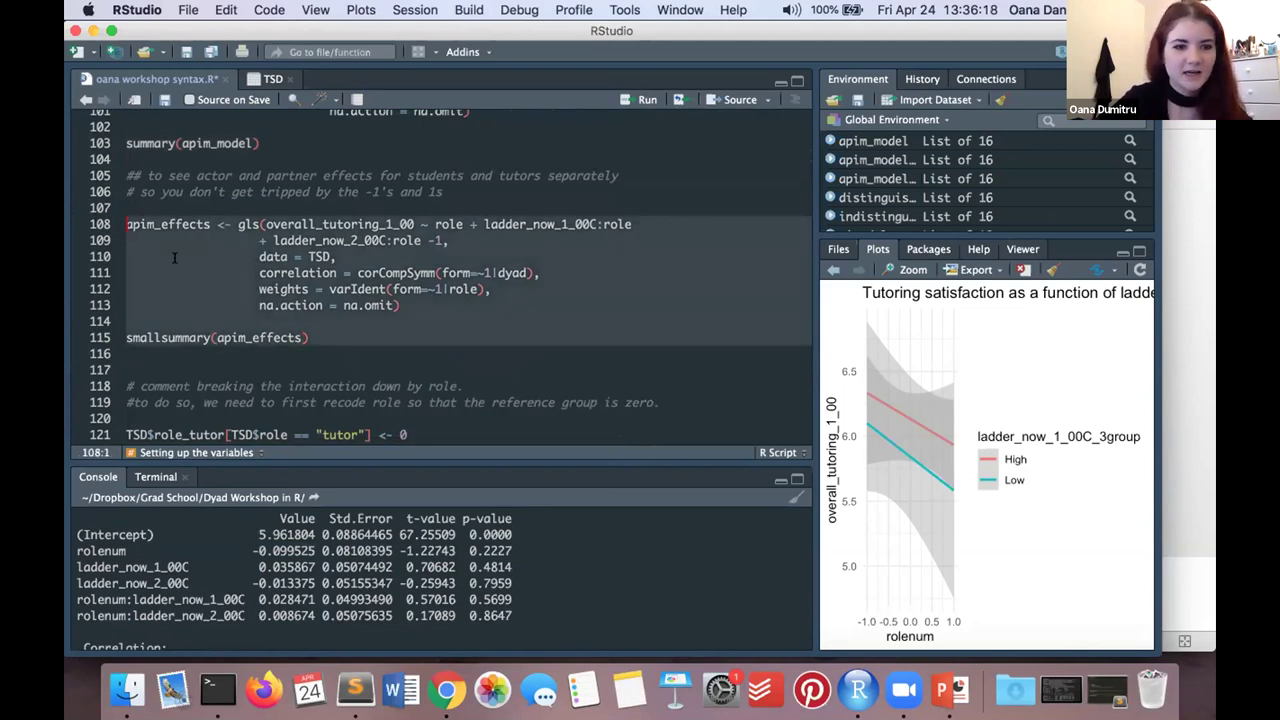
left_click(126, 224)
left_click_drag(126, 224, 416, 307)
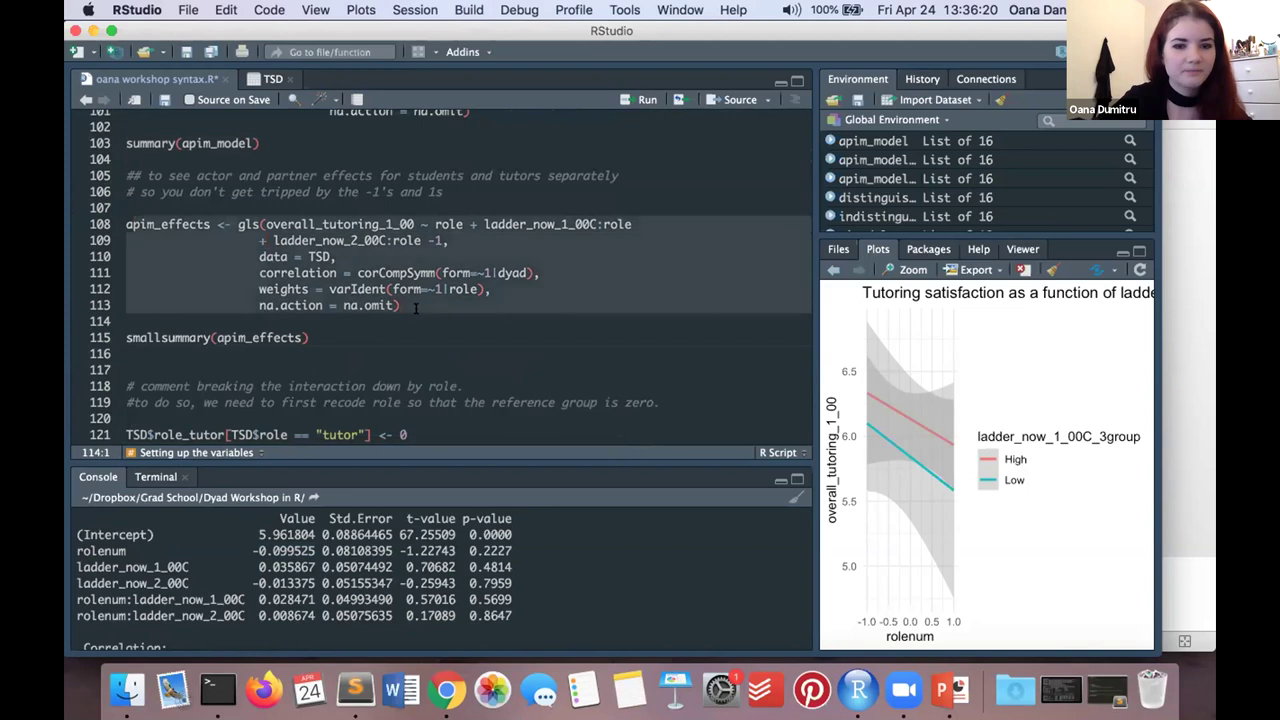
left_click(412, 303)
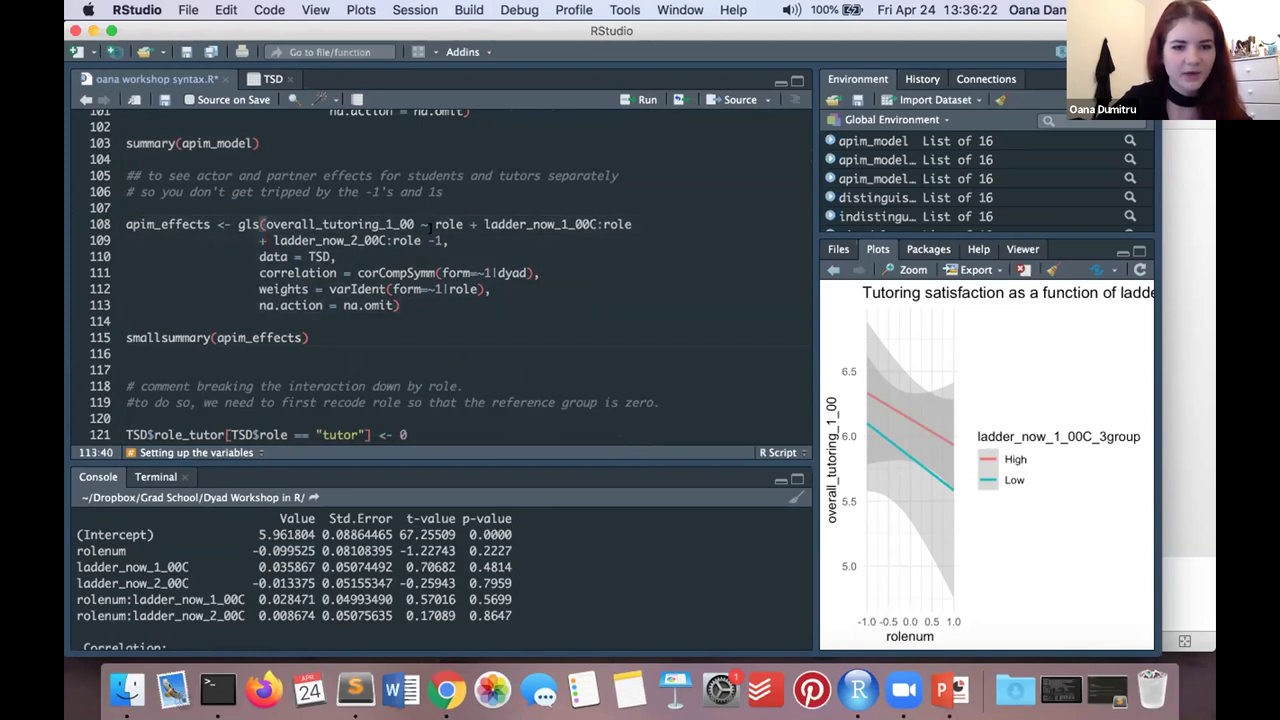
left_click(434, 237)
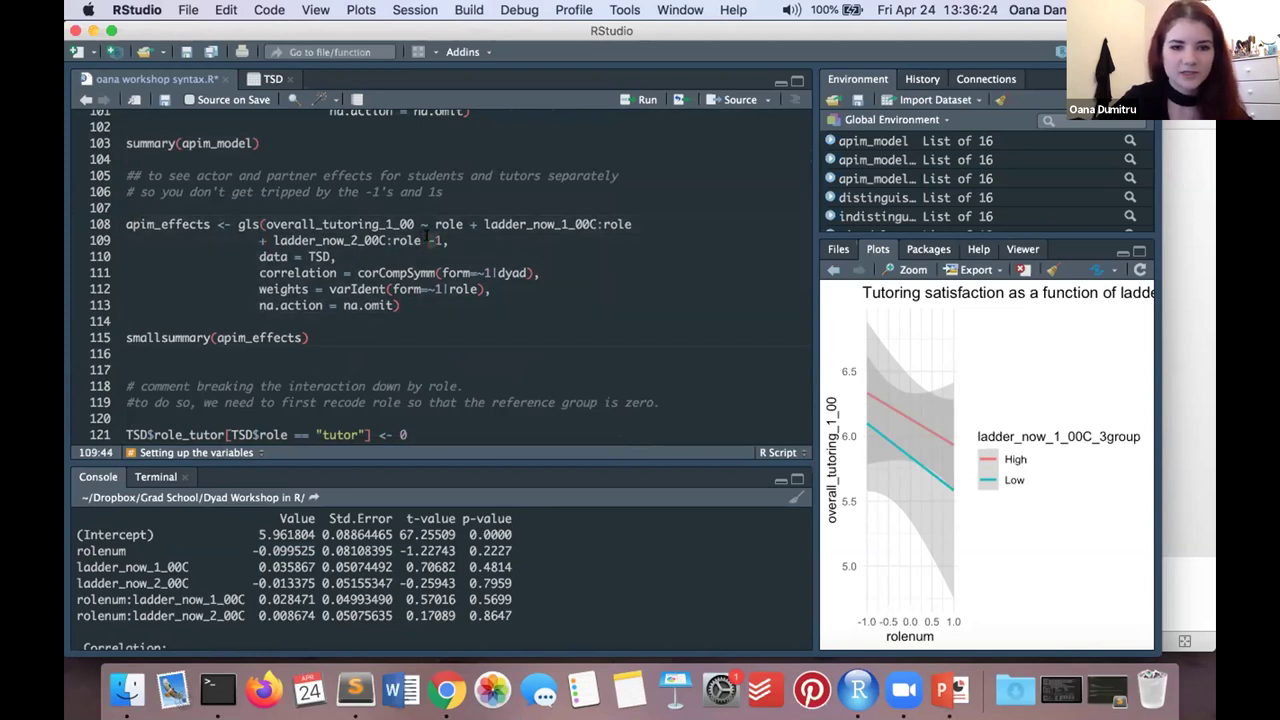
key("Left")
key("Left")
key("Left")
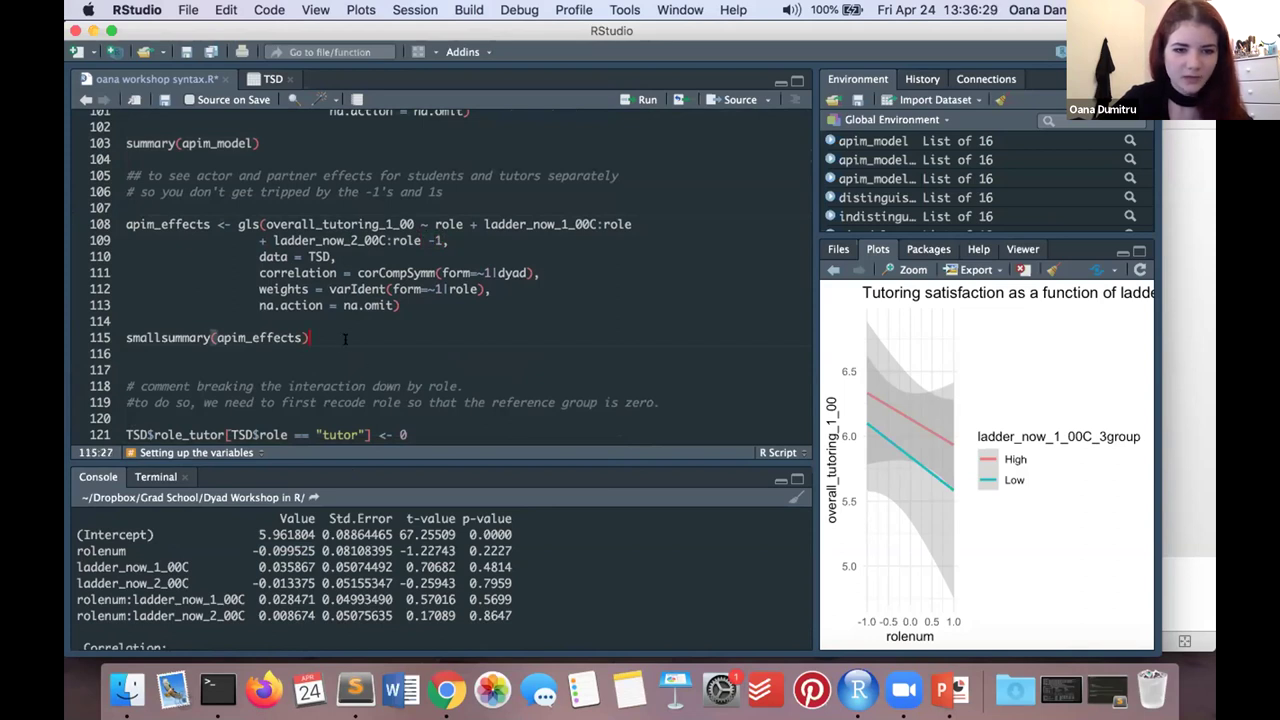
Step: Run the apim_effects gls call with smallsummary(apim_effects), and enlarge the console to show its output
left_click_drag(126, 353, 68, 226)
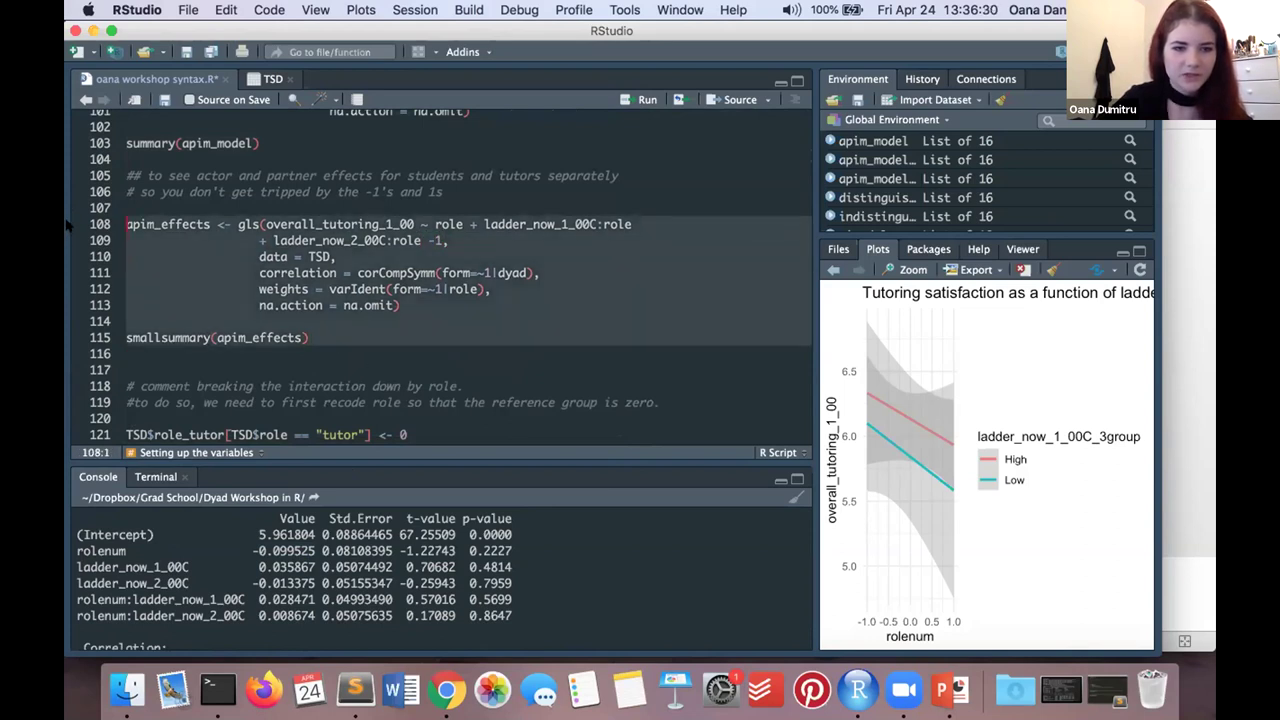
left_click(640, 99)
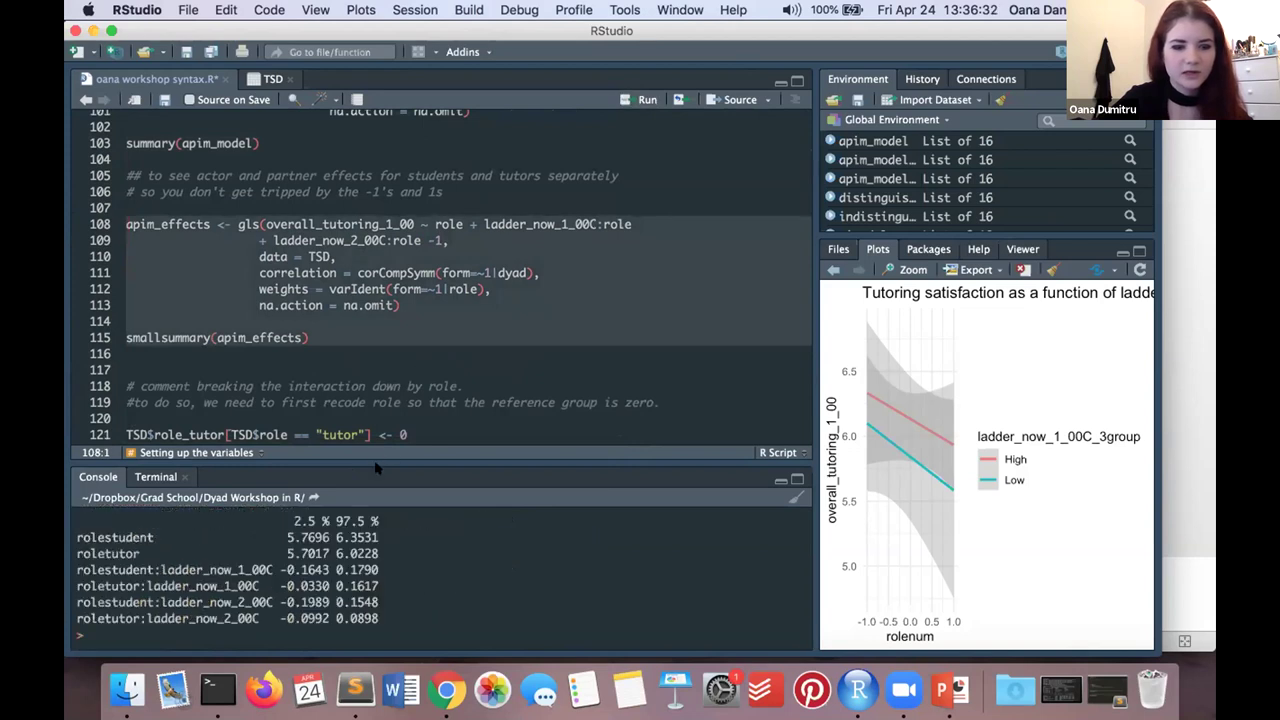
left_click_drag(404, 431, 404, 238)
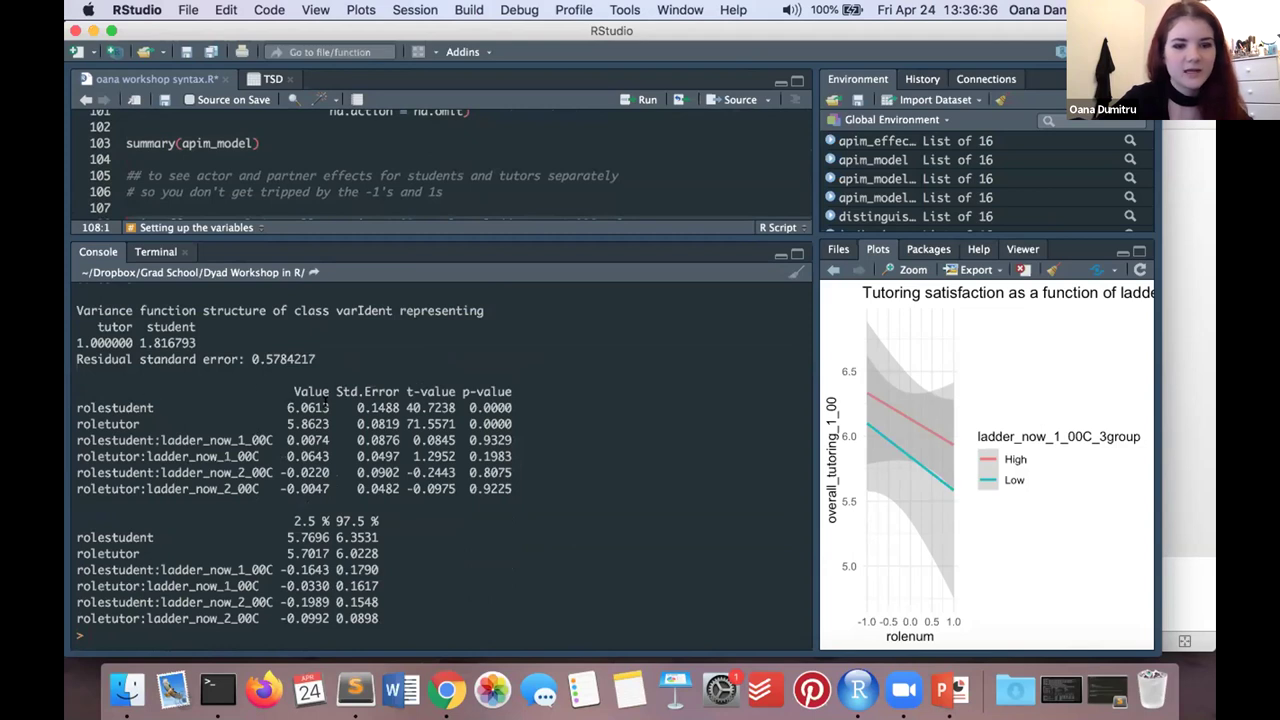
Step: Highlight the rolestudent estimate and the student and tutor ladder_now_1_00C estimates in the apim_effects output
double_click(318, 408)
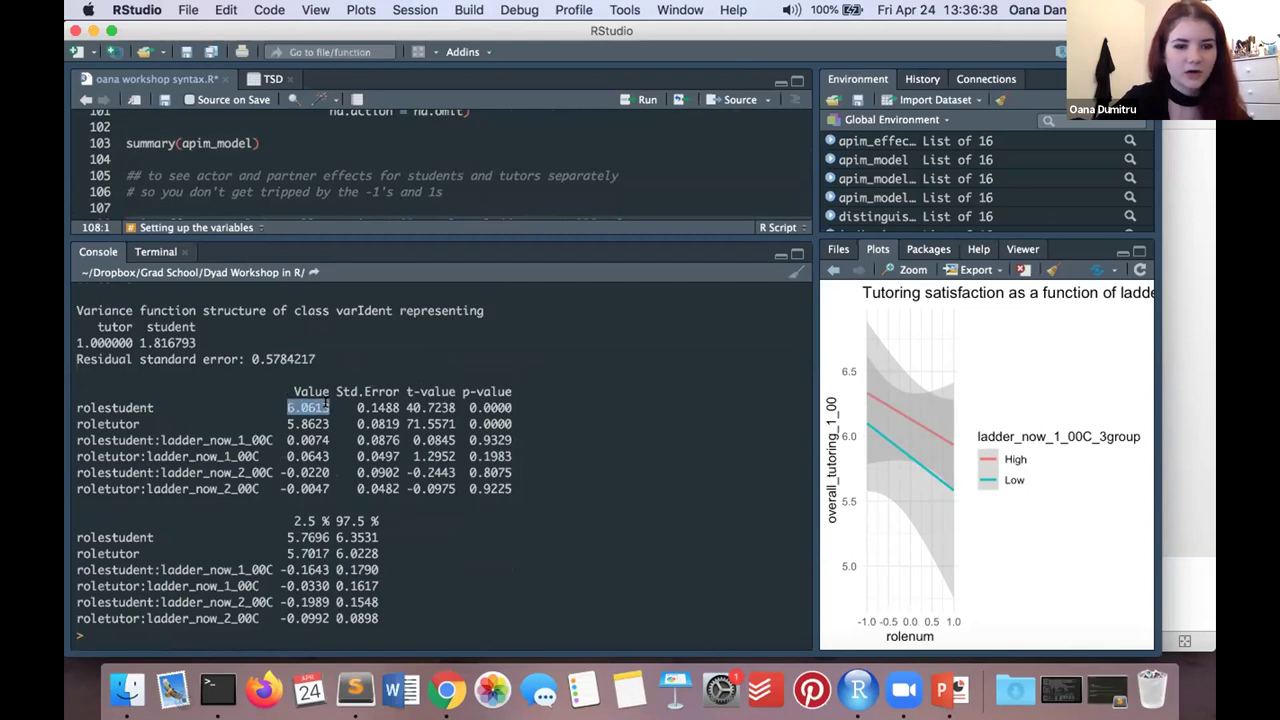
mouse_move(336, 424)
left_mouse_down()
mouse_move(283, 424)
mouse_move(285, 440)
mouse_move(331, 440)
left_mouse_up()
left_click_drag(170, 440, 328, 456)
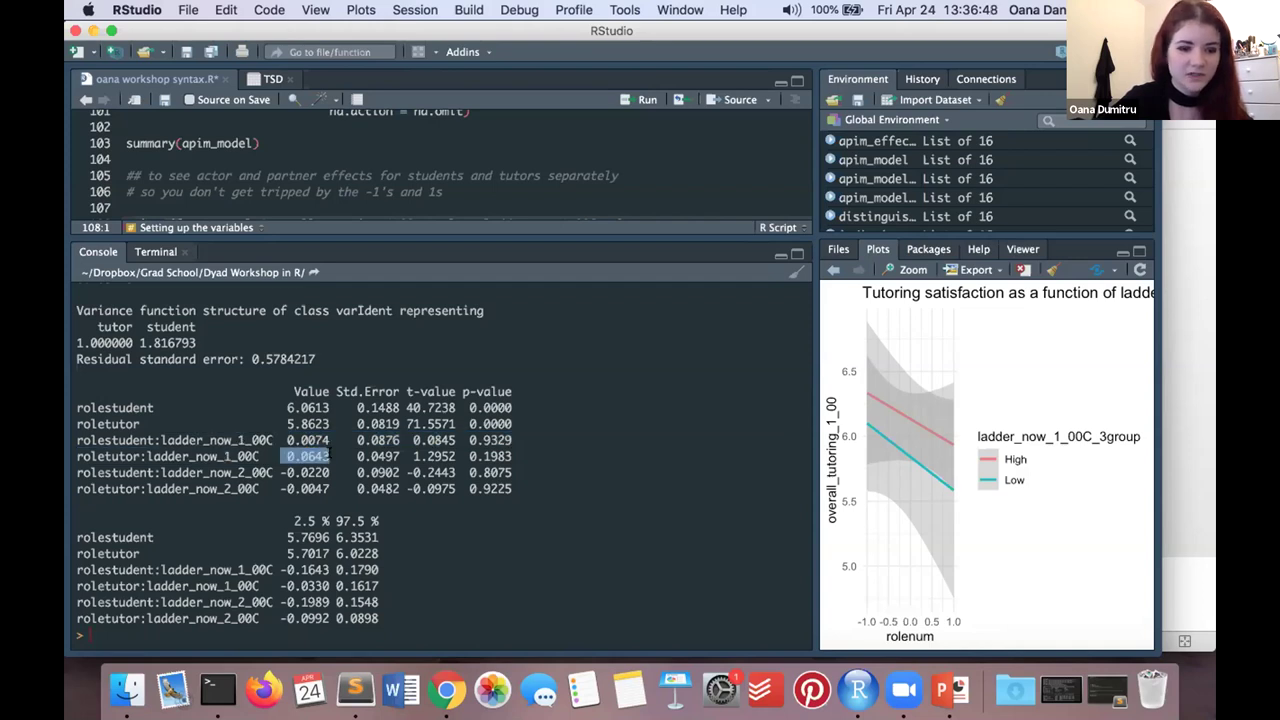
Step: Highlight the student estimate for ladder_now_2_00C in the apim_effects output
left_click_drag(274, 472, 350, 472)
left_click(273, 486)
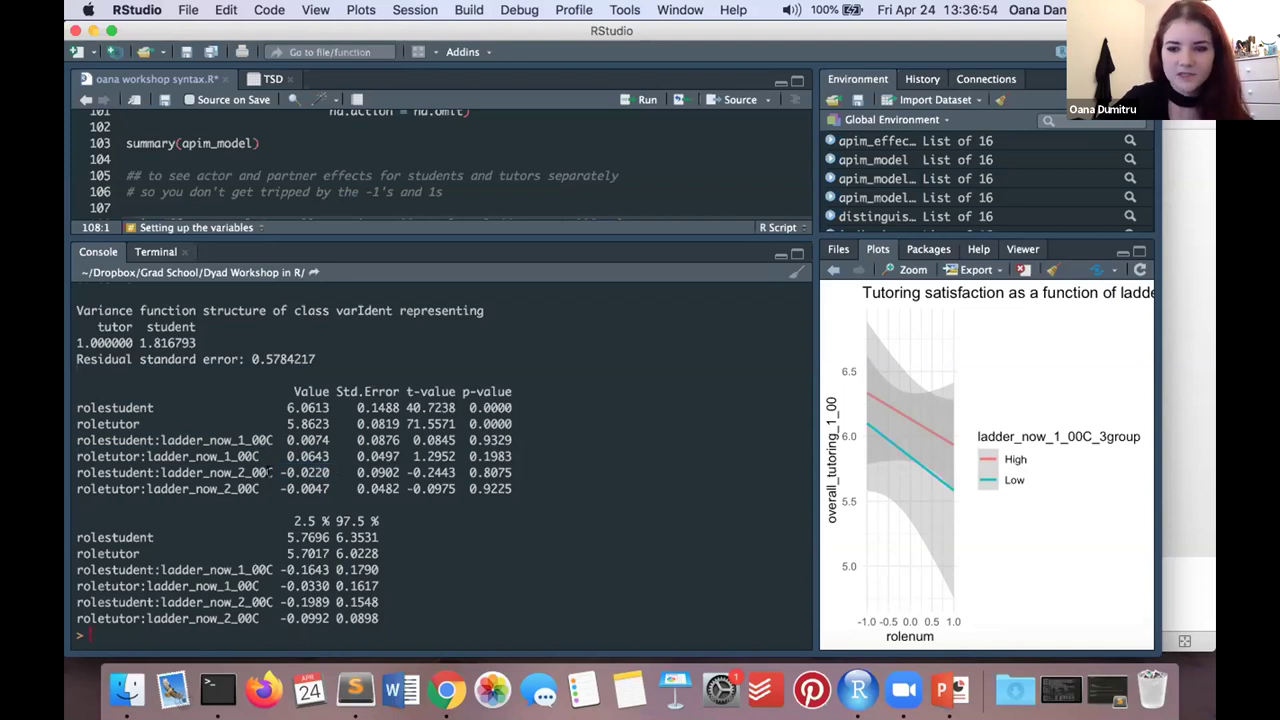
scroll(270, 476, "up", 2)
scroll(270, 473, "down", 2)
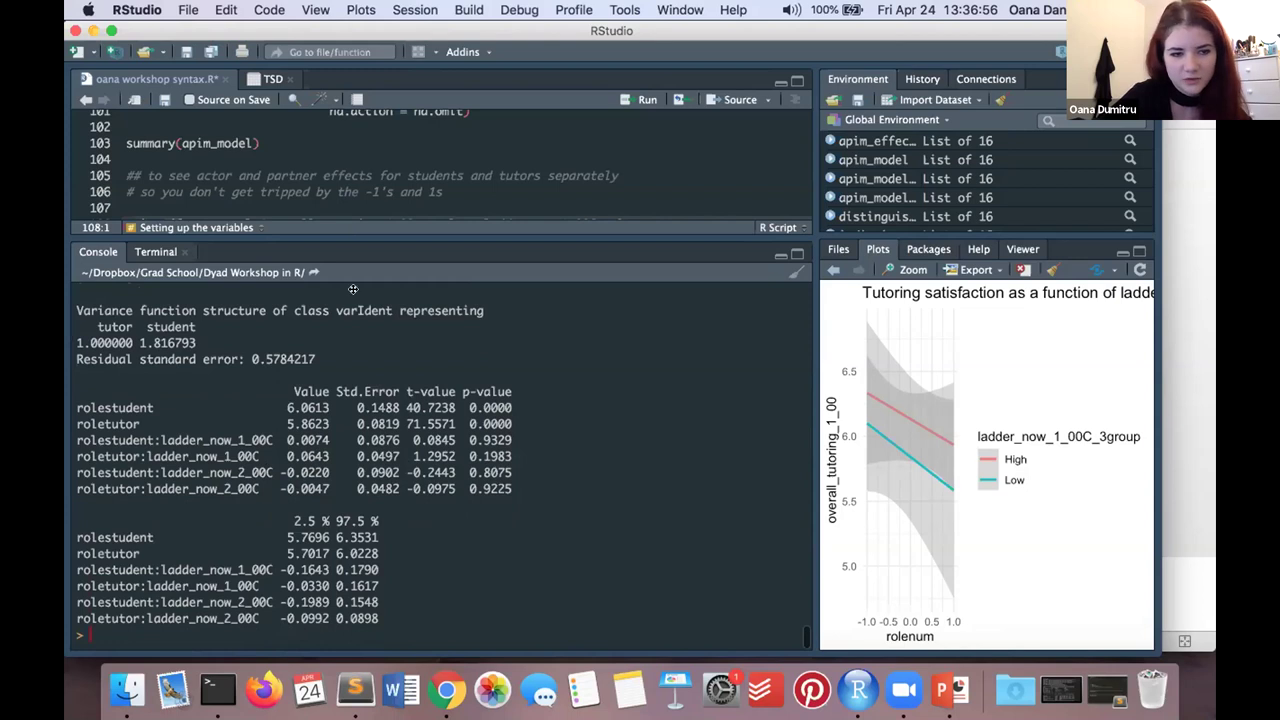
Step: Give the script more room and run the lines recoding role into TSD$role_tutor and TSD$role_student with 0 for the reference group
left_click_drag(373, 240, 371, 403)
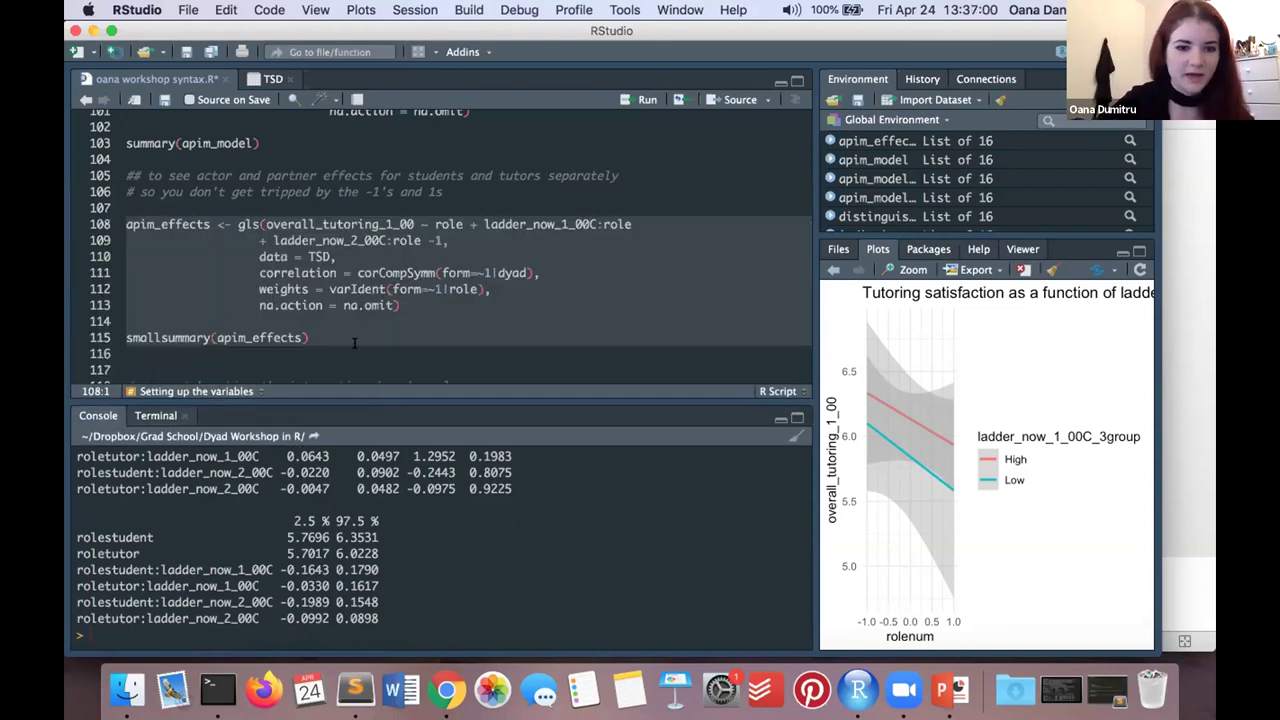
scroll(354, 343, "down", 5)
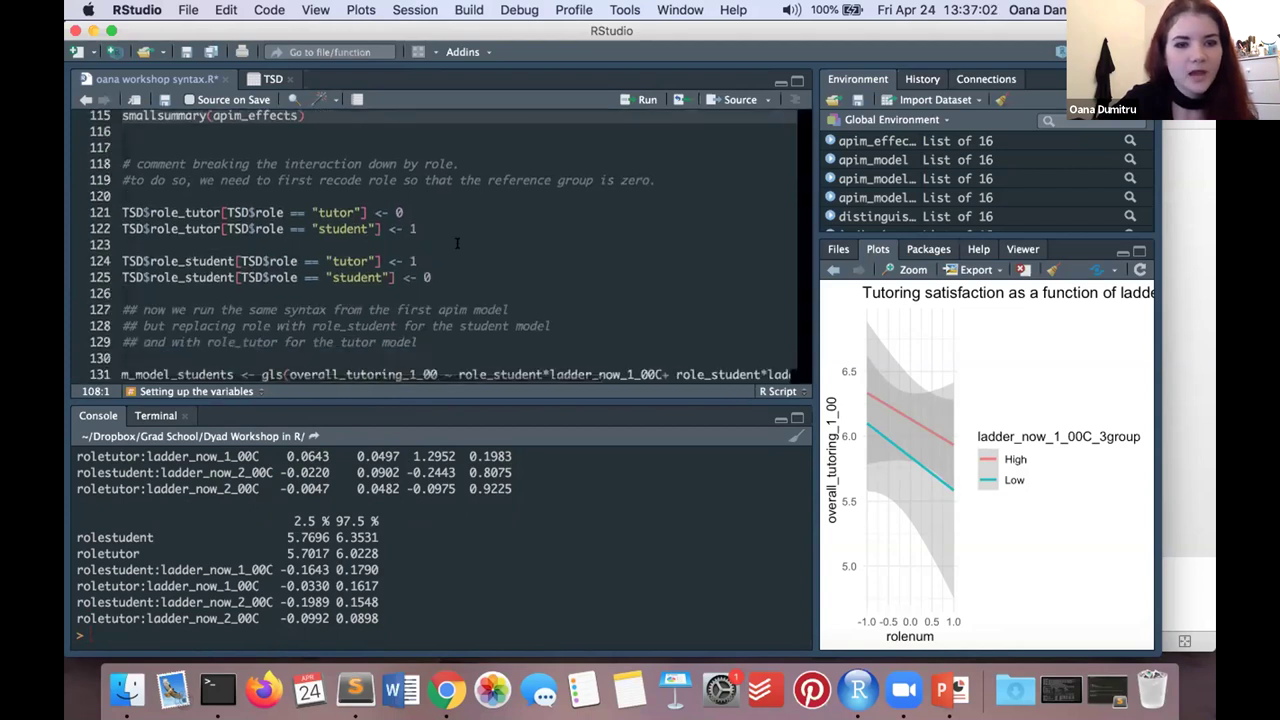
scroll(457, 243, "up", 4)
scroll(457, 243, "down", 4)
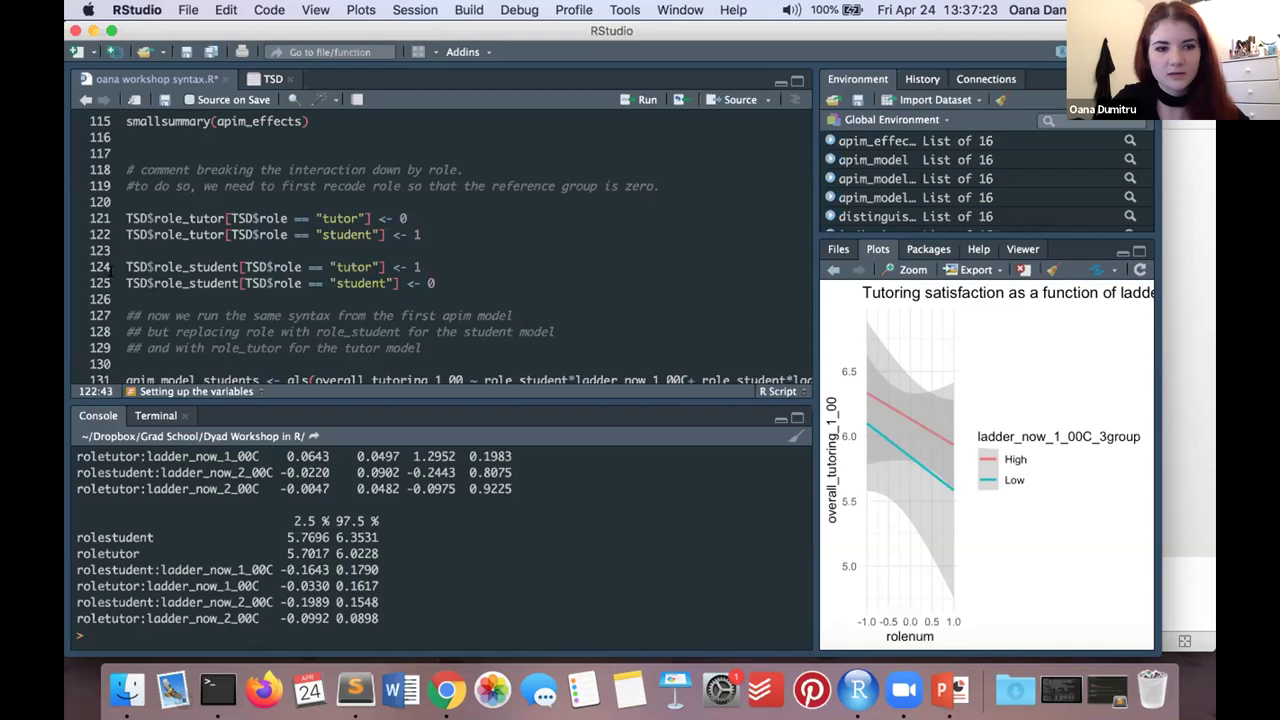
left_click(441, 277)
left_click(447, 270)
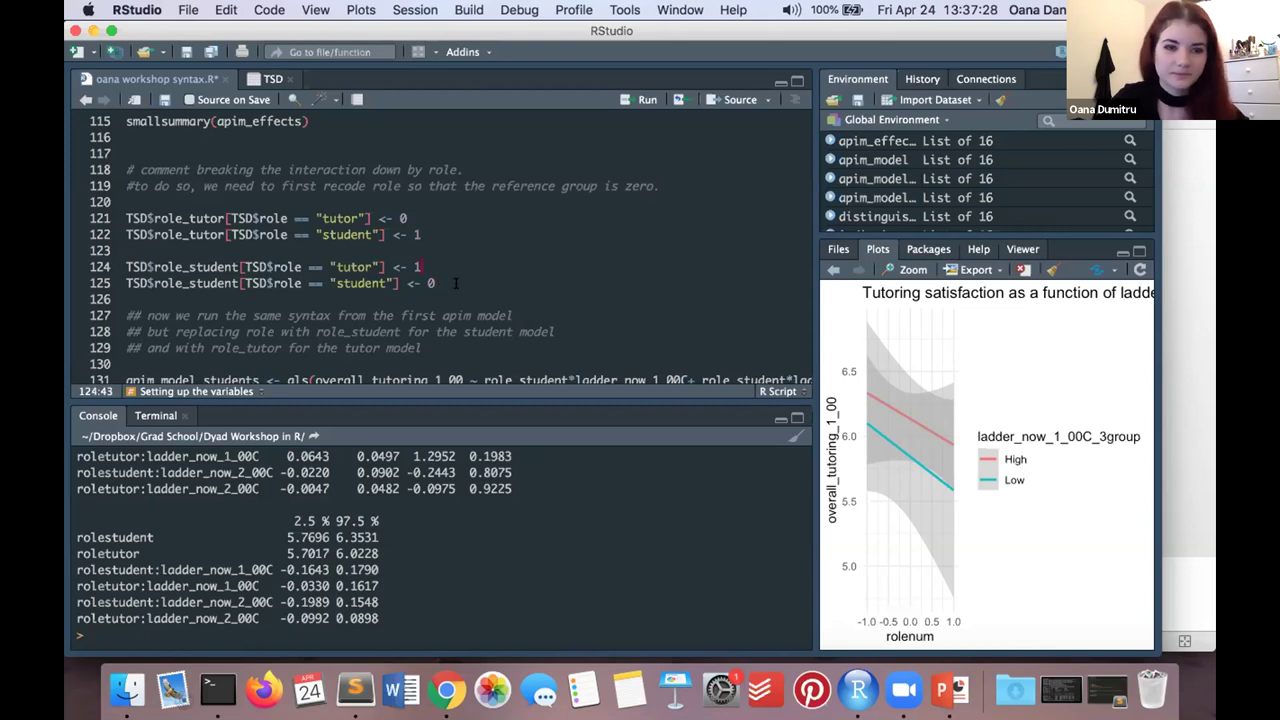
left_click(127, 218, "shift")
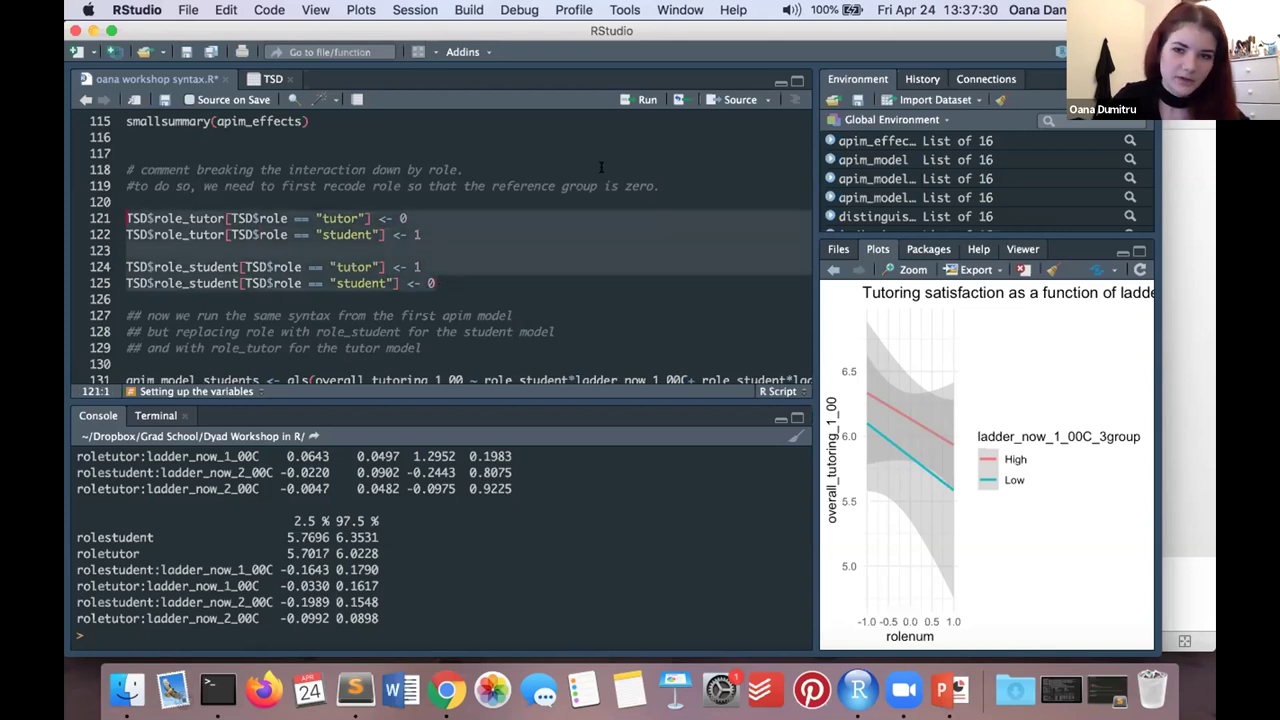
left_click(625, 100)
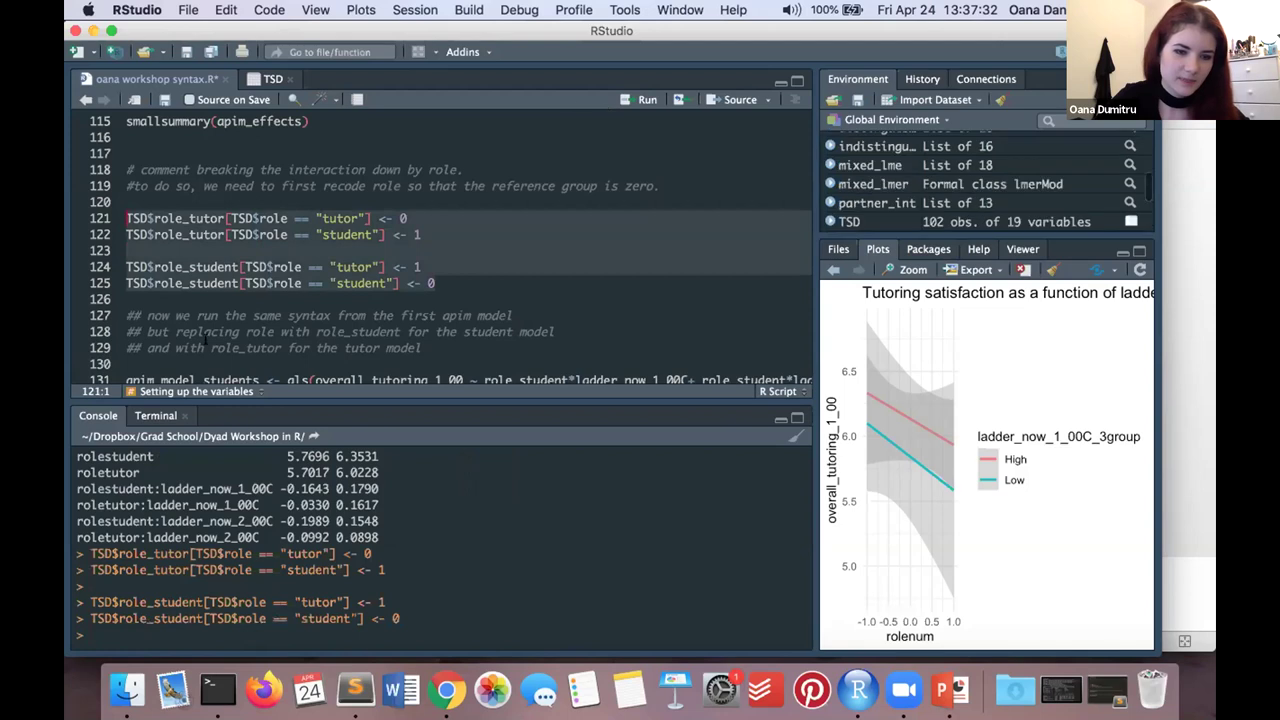
Step: Examine the apim_model_students gls call and highlight the comments about reusing the first apim syntax with role_student
left_click(208, 346)
scroll(208, 346, "down", 5)
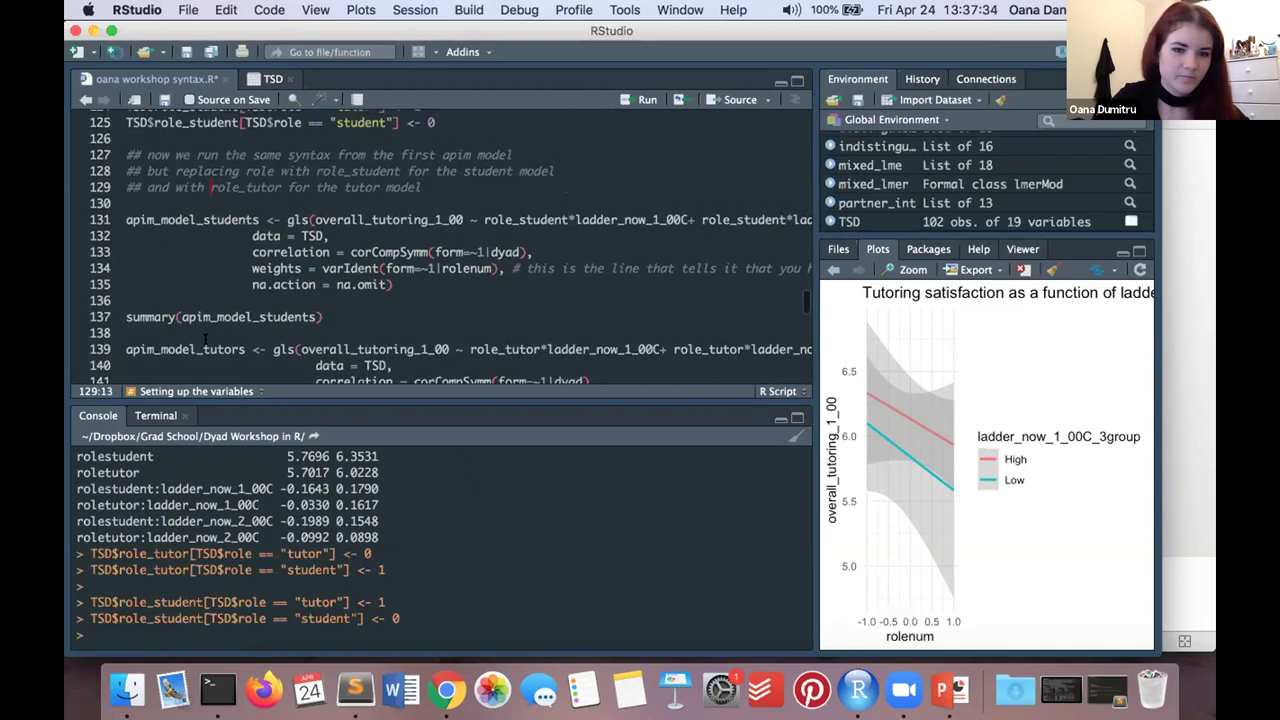
scroll(390, 252, "right", 2)
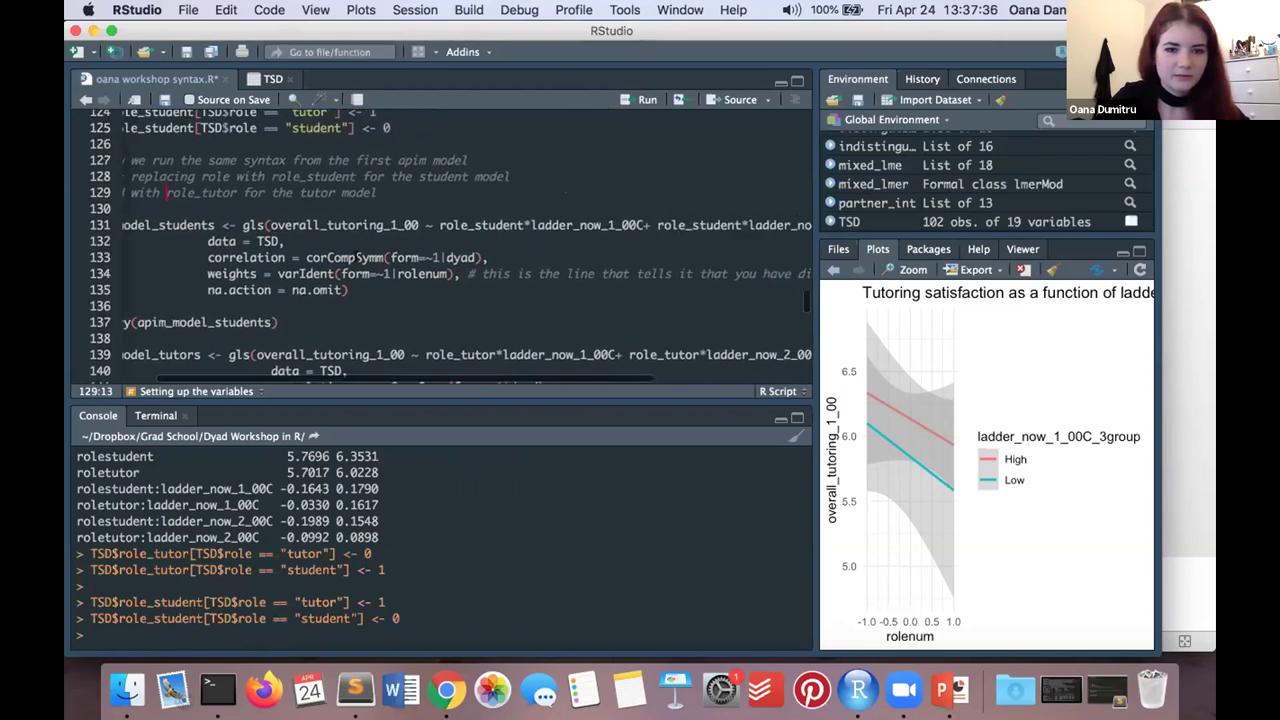
scroll(390, 252, "left", 2)
left_click_drag(302, 151, 527, 155)
left_click(373, 163)
left_click_drag(316, 168, 400, 170)
left_click(332, 168)
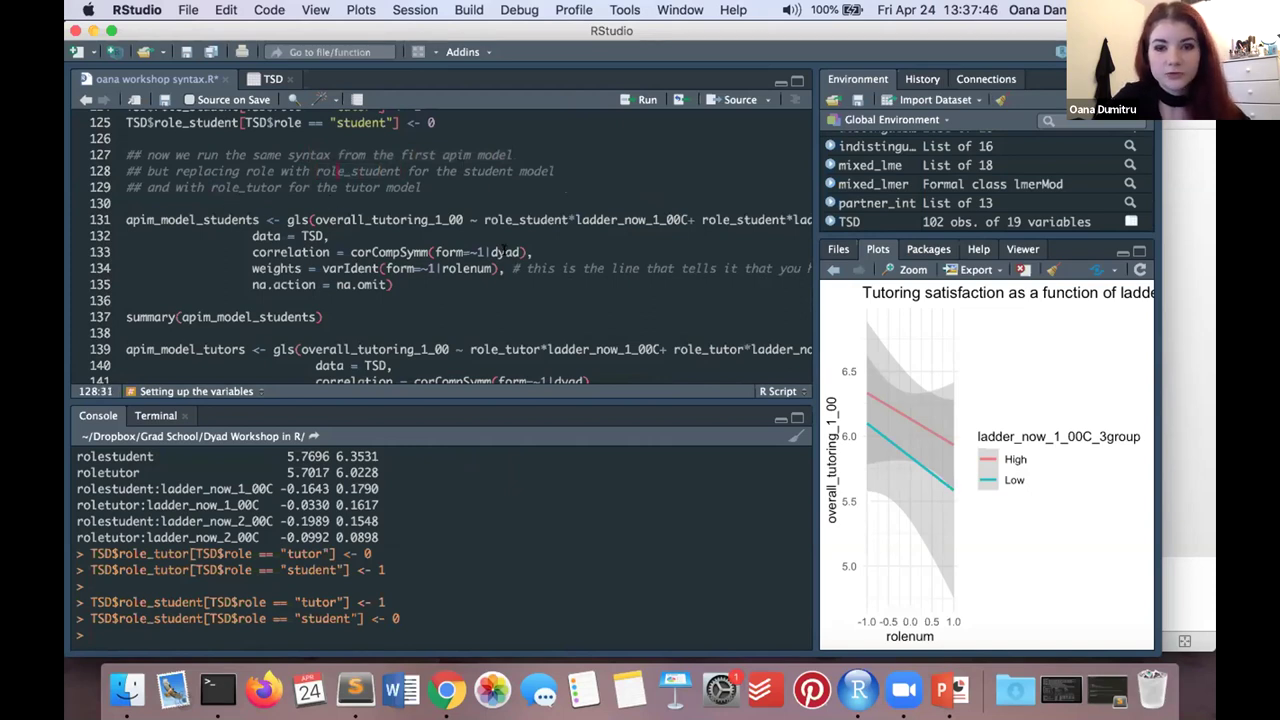
Step: Run the apim_model_students gls call and its summary, and enlarge the console to show the coefficients
left_click(401, 284)
left_click_drag(392, 284, 106, 219)
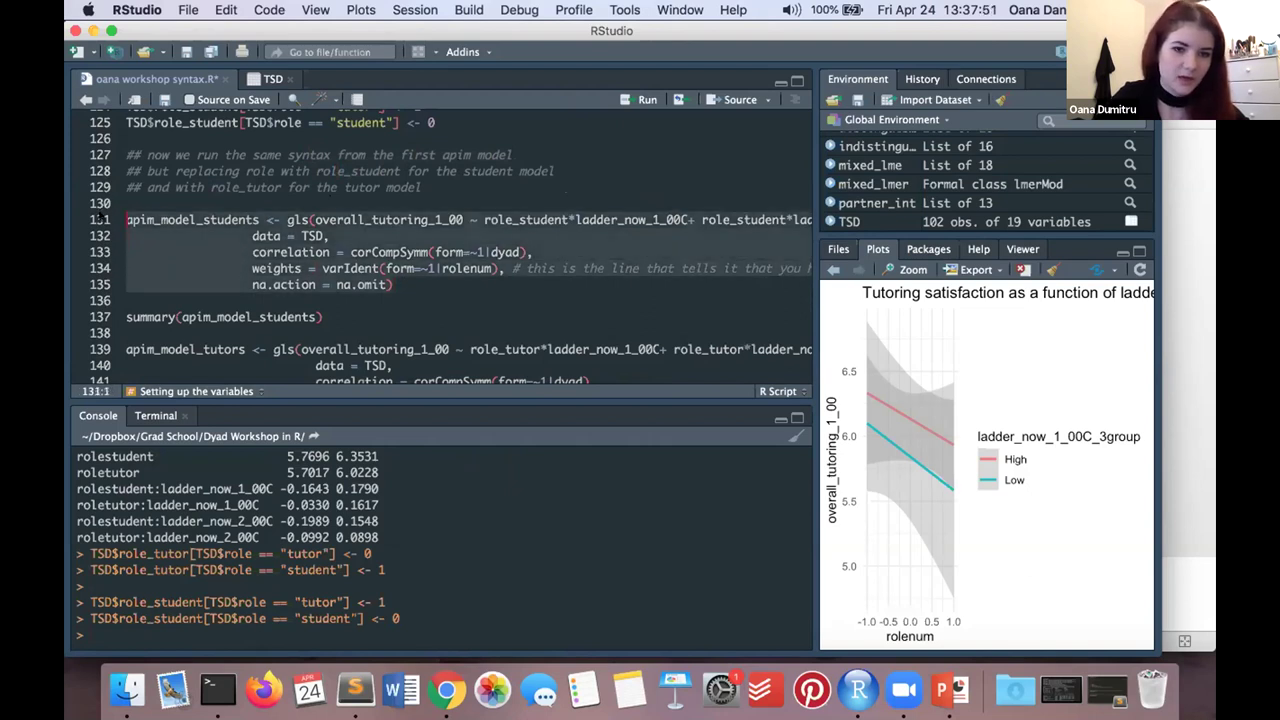
left_click(625, 99)
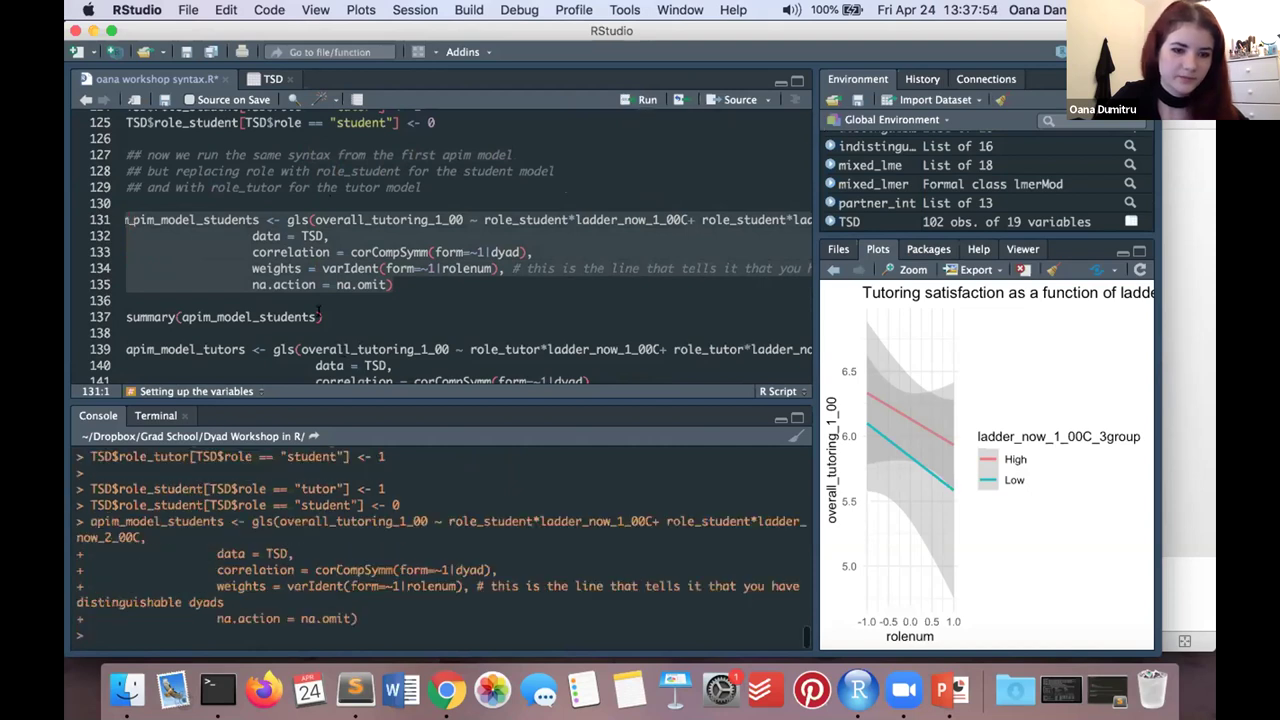
left_click(268, 328)
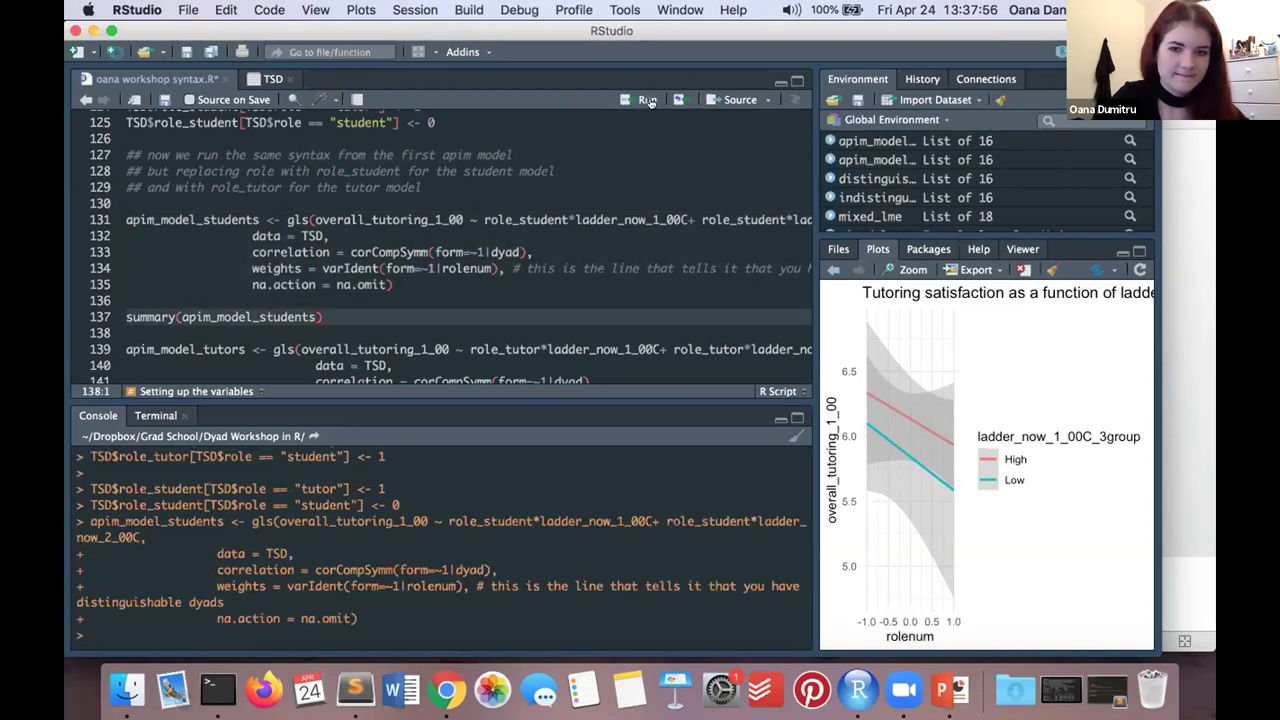
left_click_drag(283, 402, 305, 218)
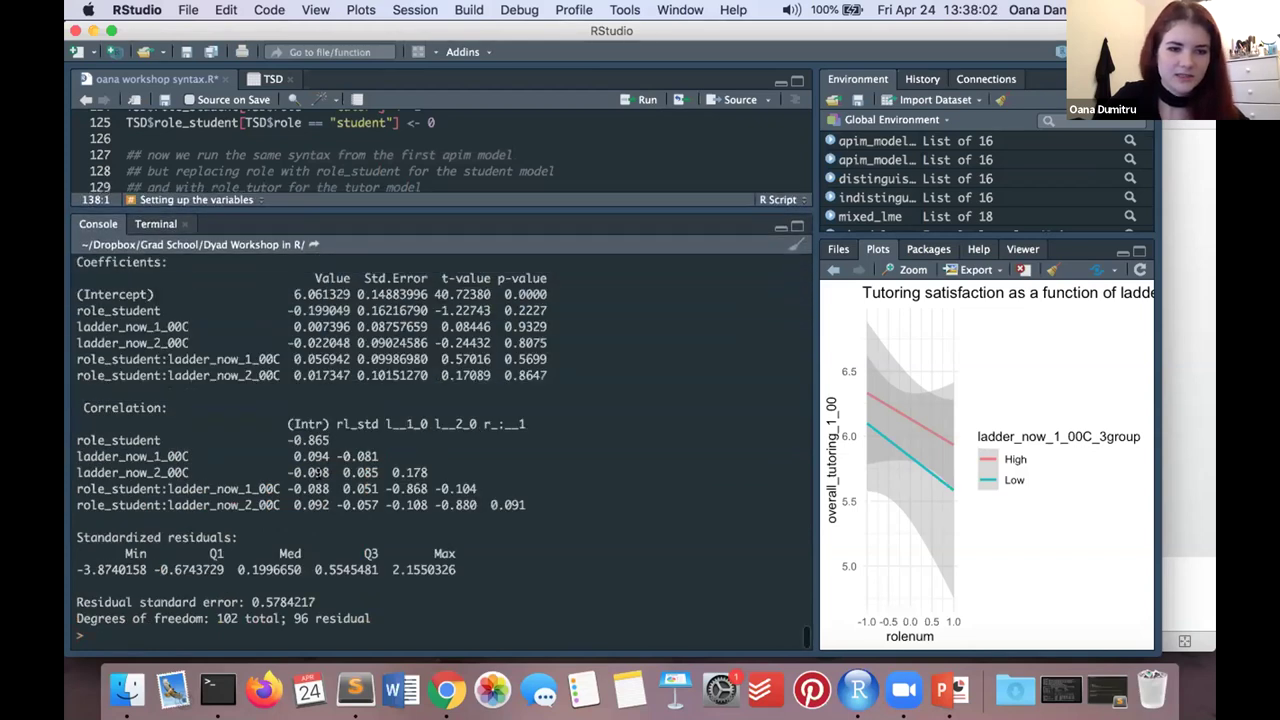
scroll(316, 472, "up", 1)
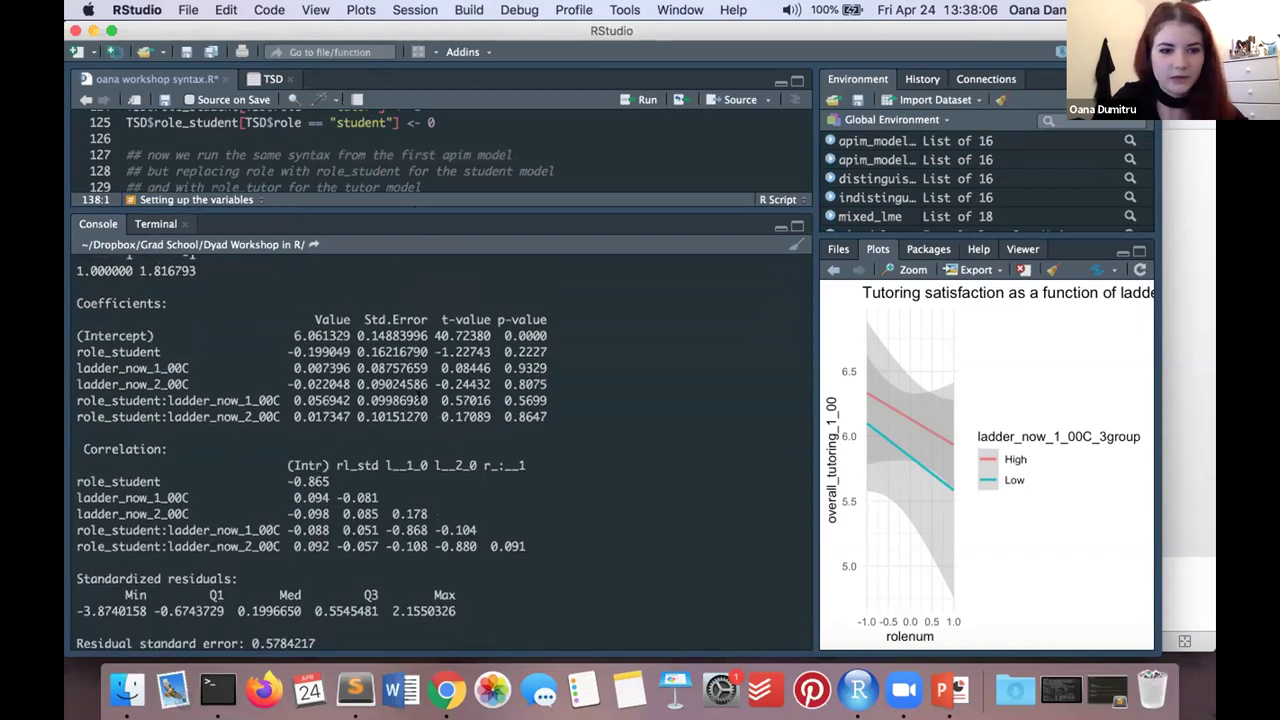
scroll(419, 390, "up", 1)
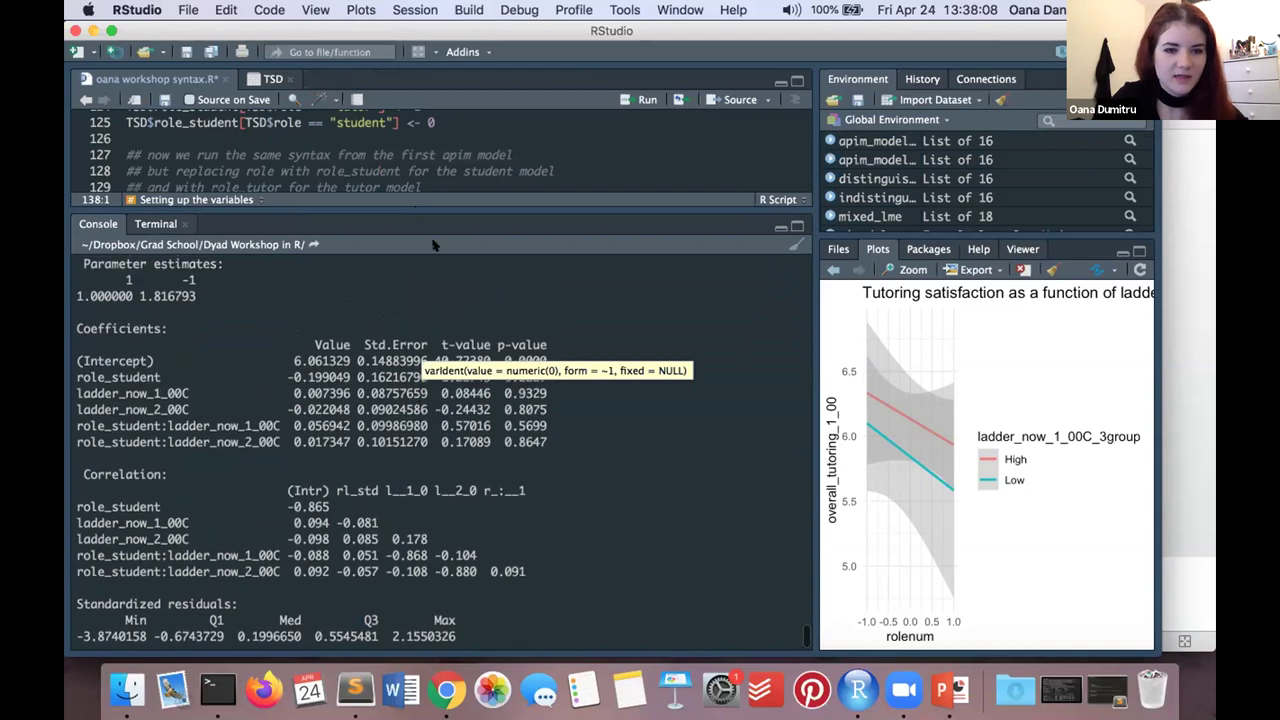
Step: Adjust the script and console split and highlight the ladder_now_1_00C row in the apim_model_students coefficients
left_click_drag(440, 205, 455, 233)
left_click_drag(474, 315, 474, 315)
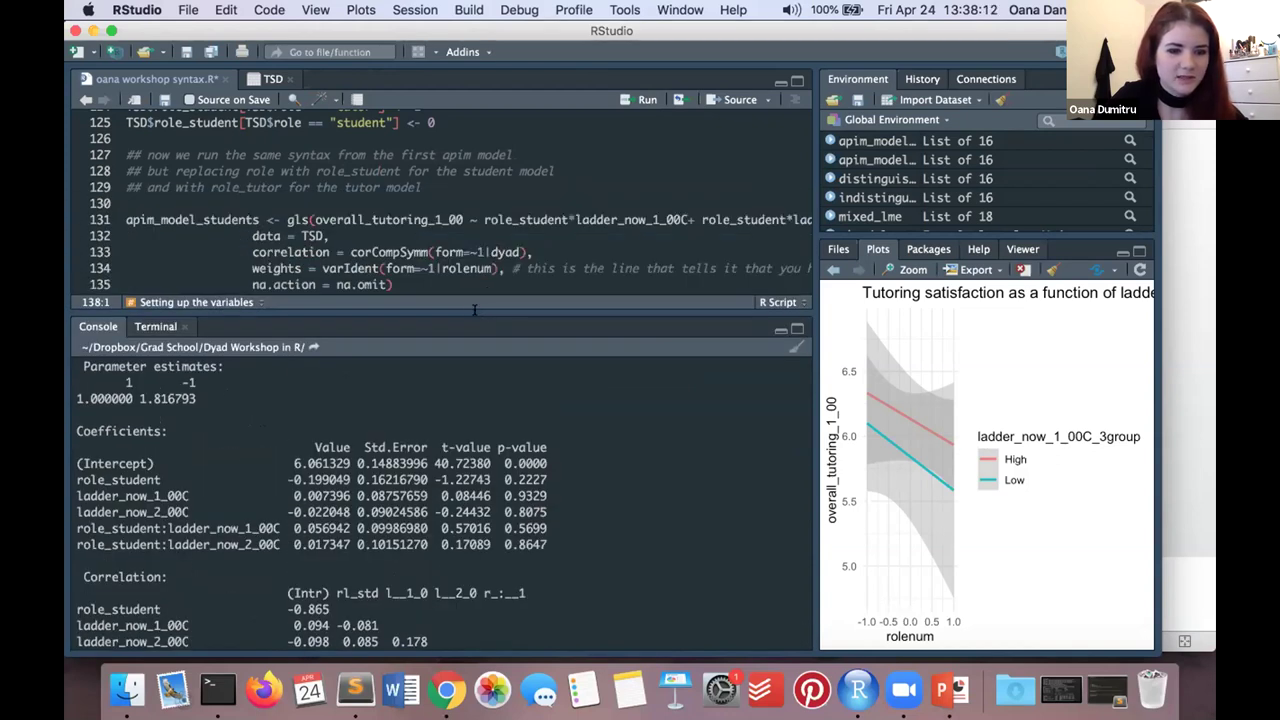
left_click_drag(288, 496, 320, 496)
left_click(320, 496)
left_click(572, 502, "shift")
left_click(566, 500)
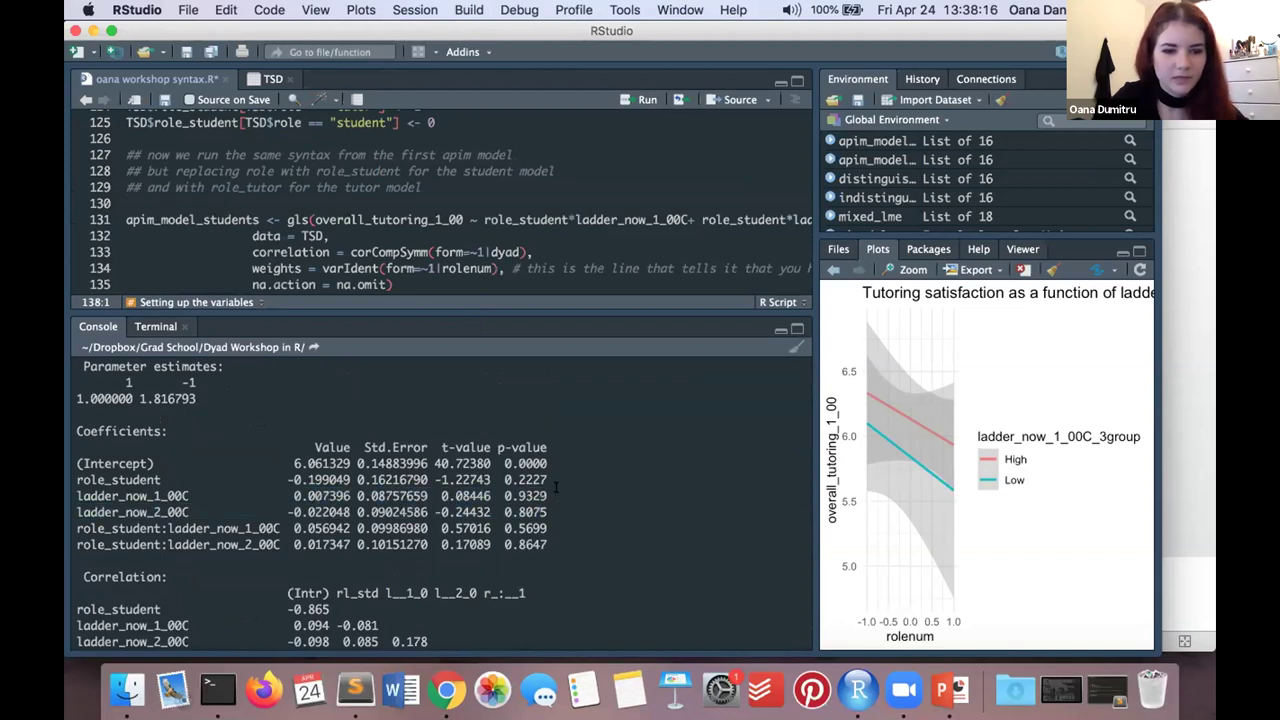
triple_click(556, 488)
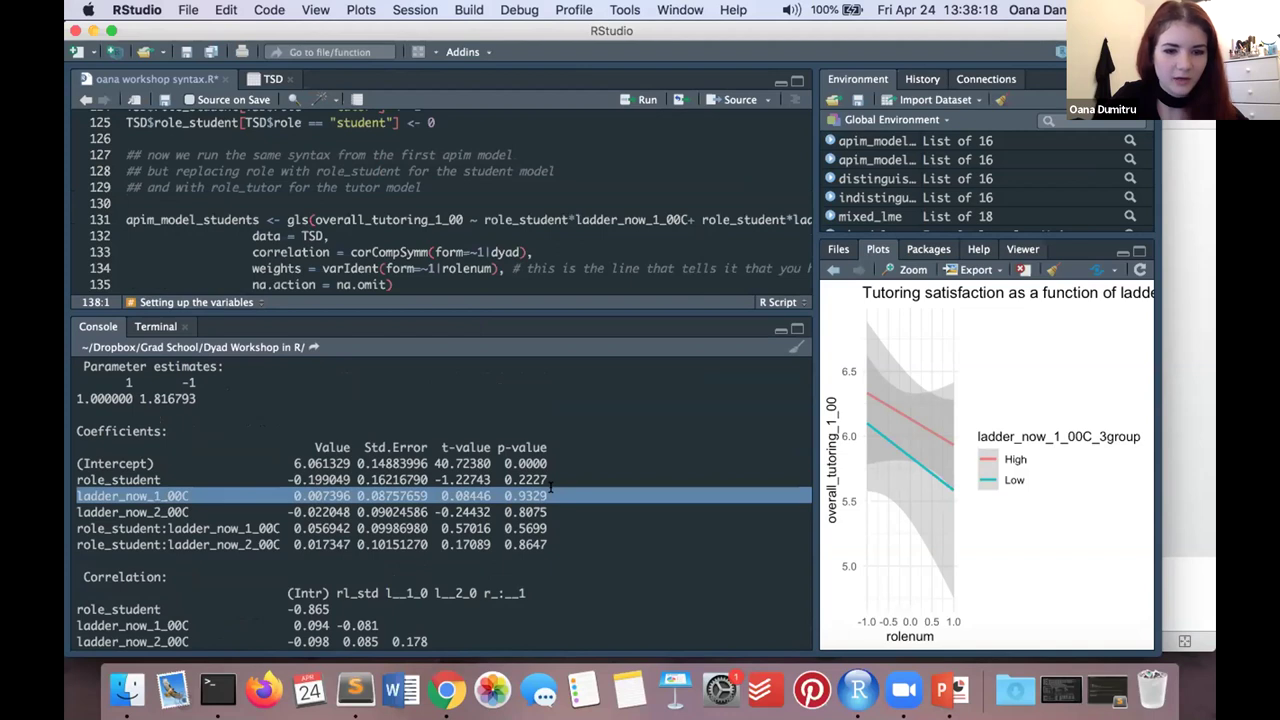
Step: Run the apim_model_tutors gls call with summary(apim_model_tutors), and enlarge the console to show its coefficients
left_click_drag(483, 313, 483, 445)
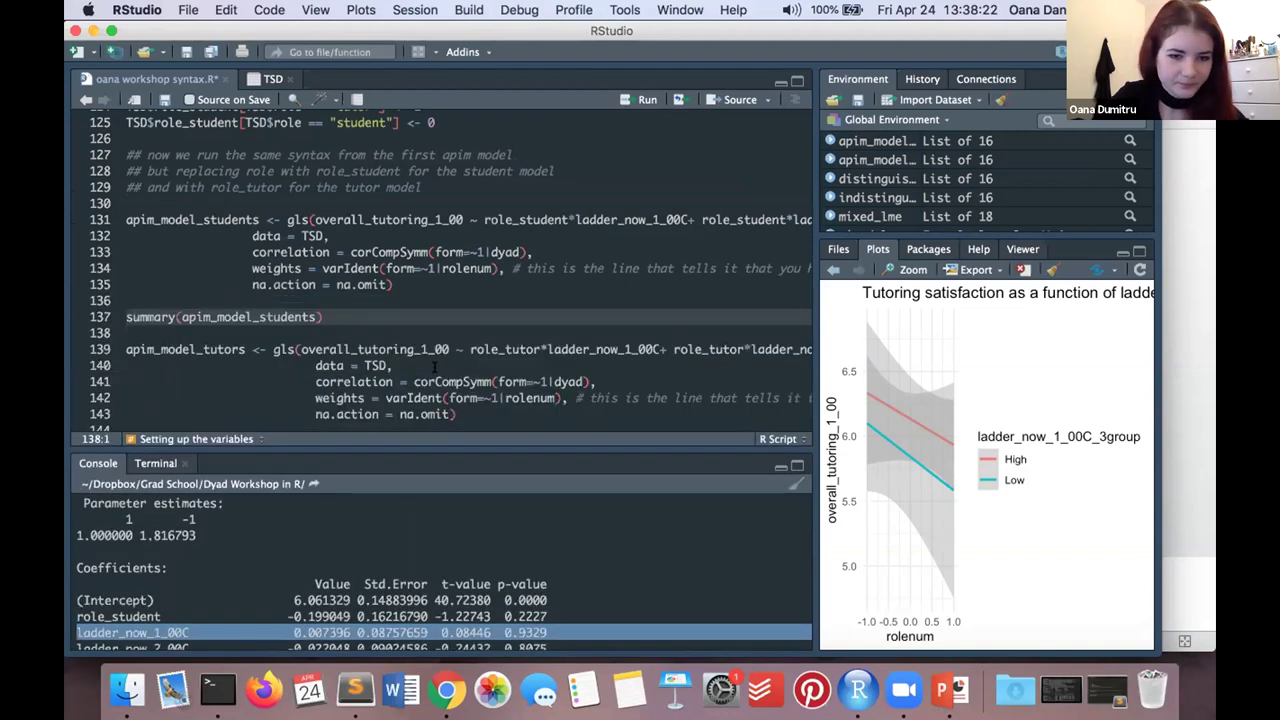
scroll(434, 368, "down", 2)
left_click(385, 376)
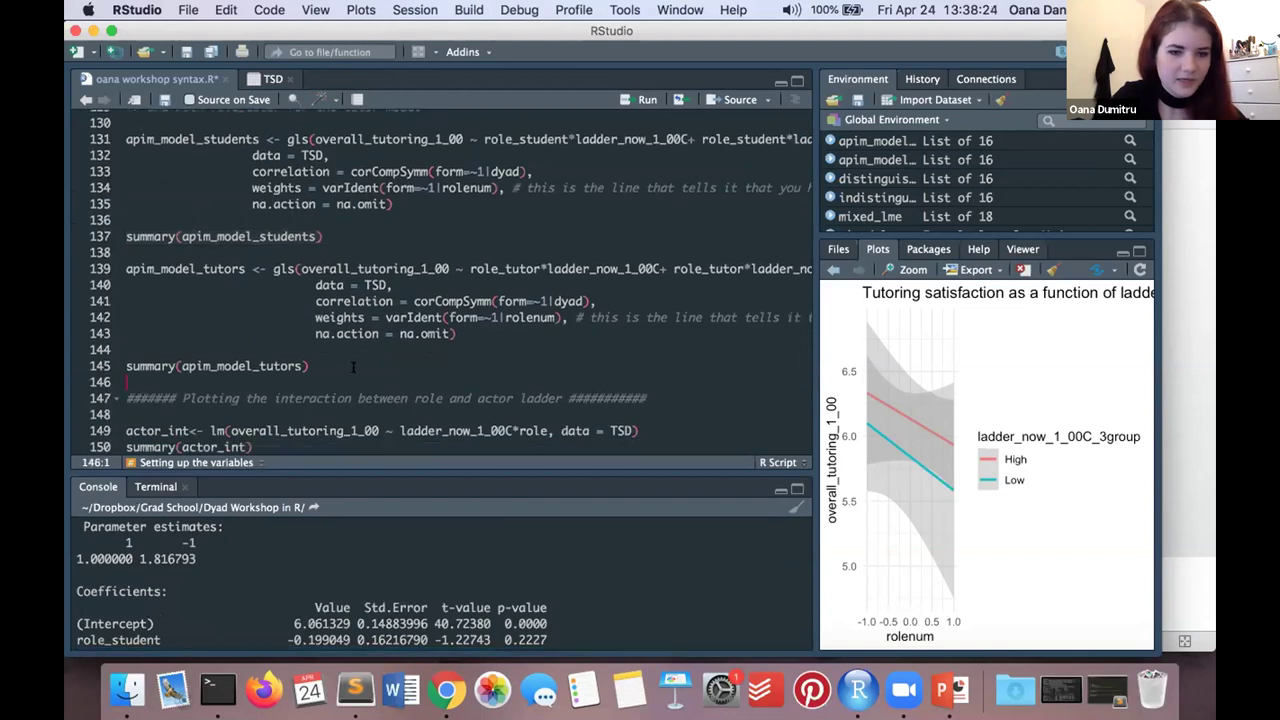
left_click(352, 368)
left_click_drag(126, 366, 122, 253)
left_click(645, 100)
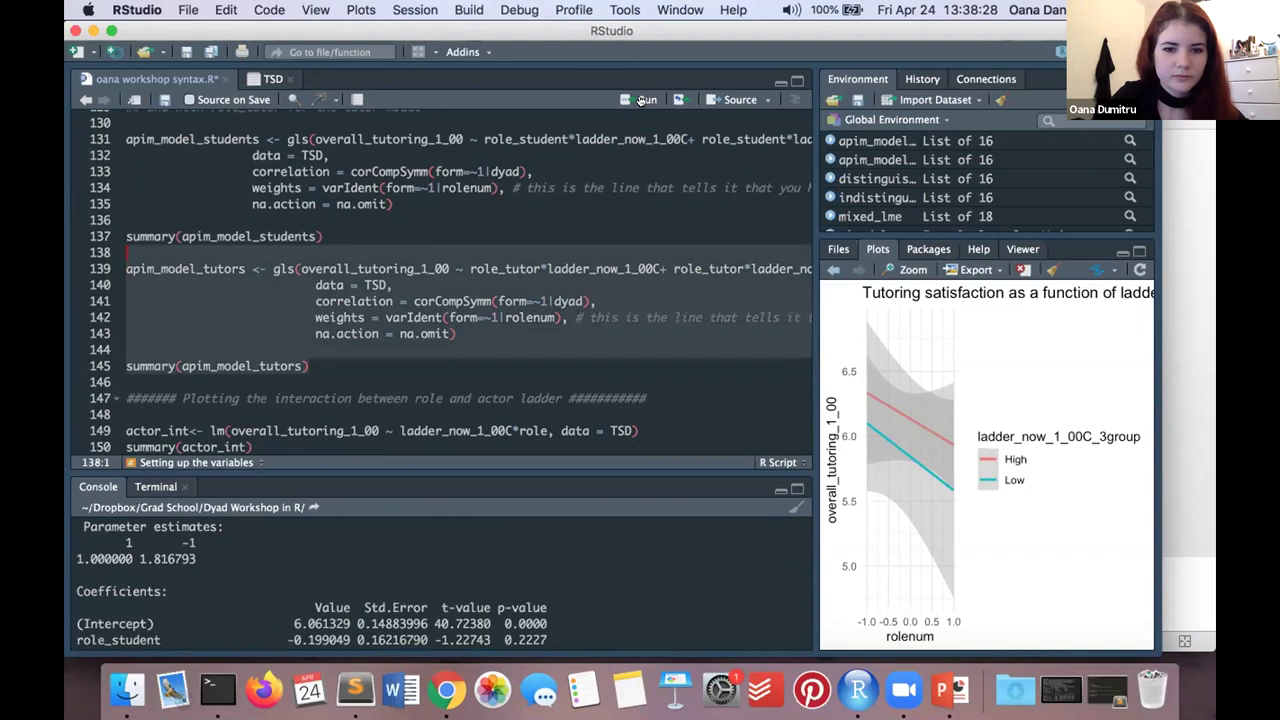
left_click_drag(346, 472, 385, 285)
scroll(268, 413, "up", 3)
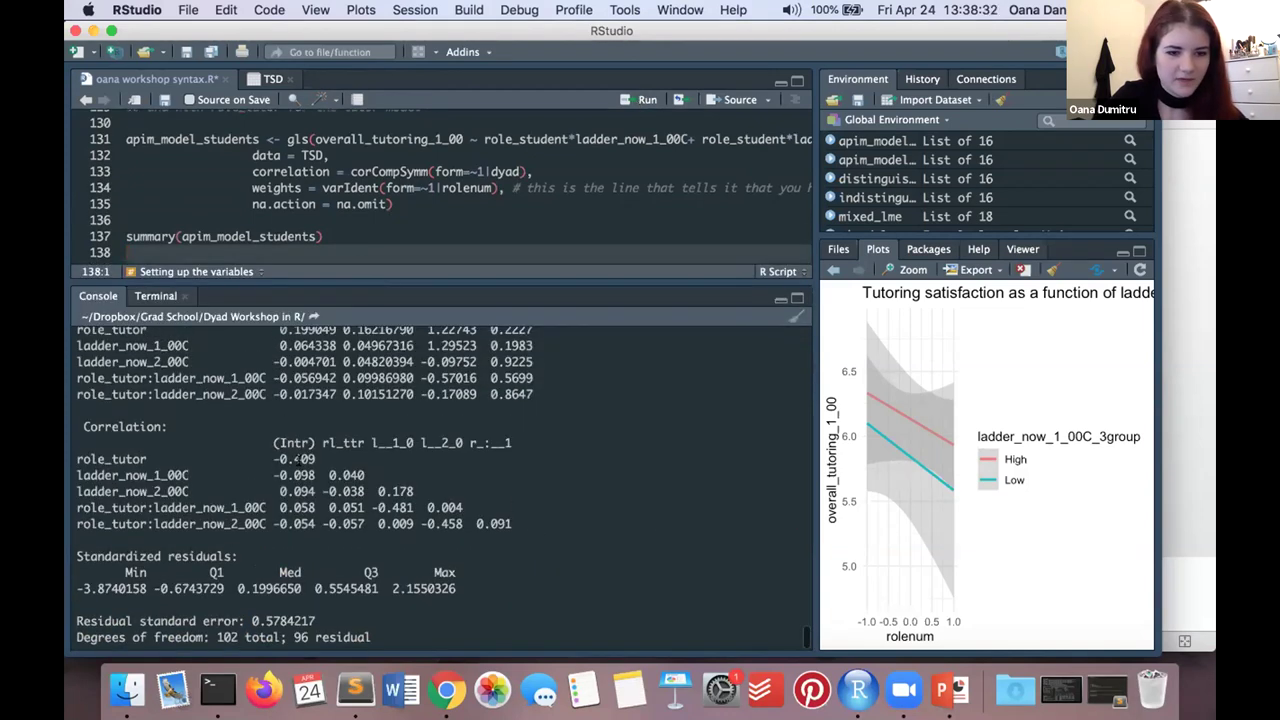
Step: Highlight the ladder_now_2_00C estimate and the ladder_now_1_00C row in the apim_model_tutors coefficients
left_click_drag(268, 424, 337, 424)
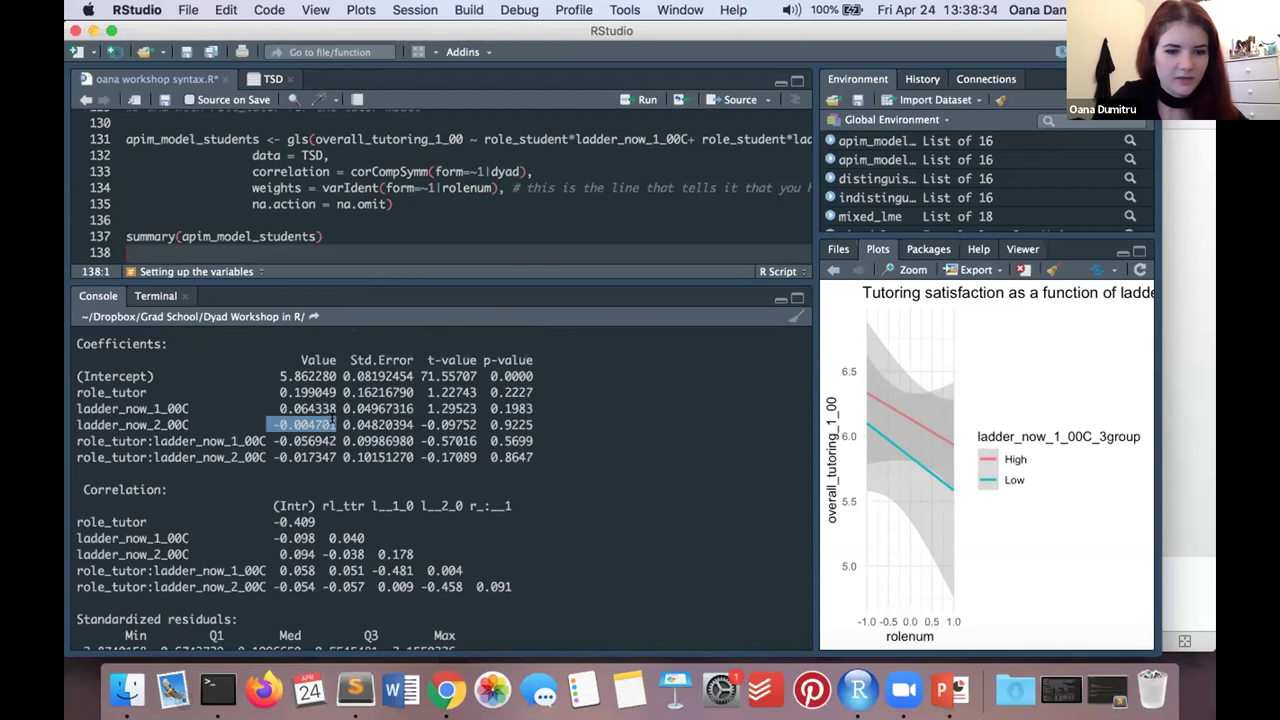
triple_click(277, 404)
left_click(305, 410)
triple_click(312, 405)
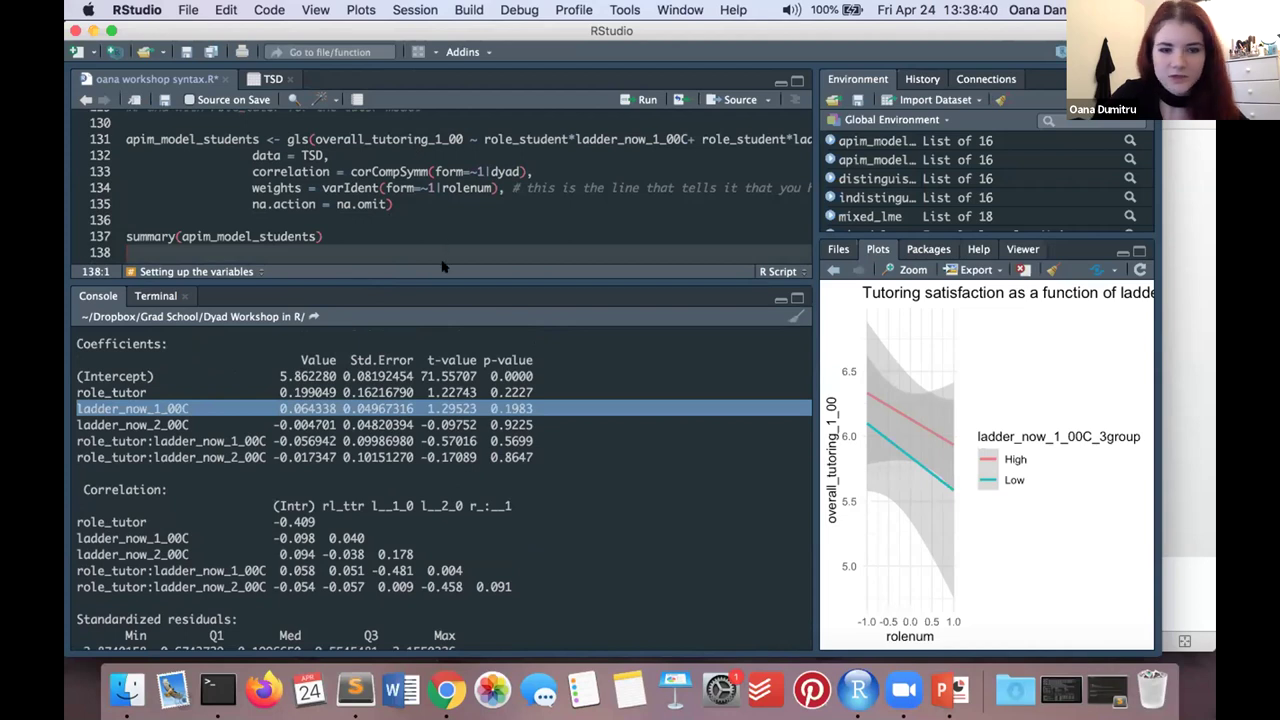
Step: Give the script more room and examine the actor_int lm call, highlighting overall_tutoring_1_00 and ladder_now_1_00C*role
left_click_drag(444, 279, 440, 521)
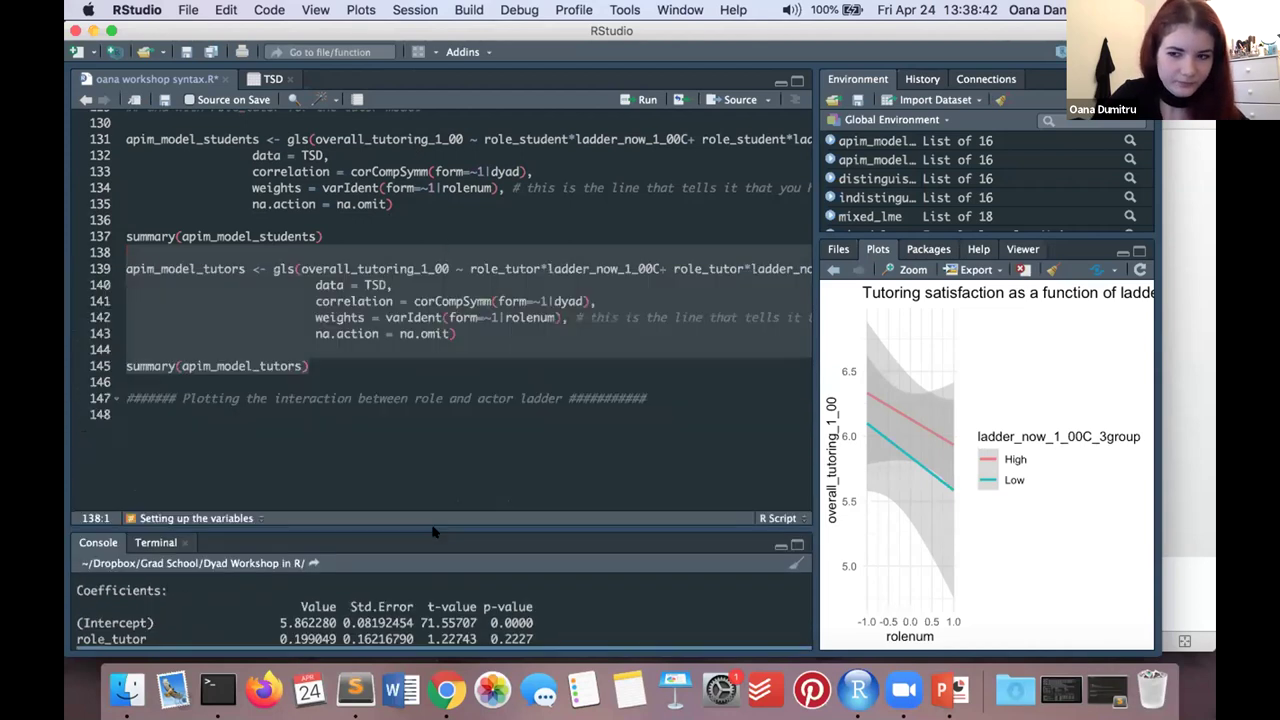
scroll(445, 343, "down", 3)
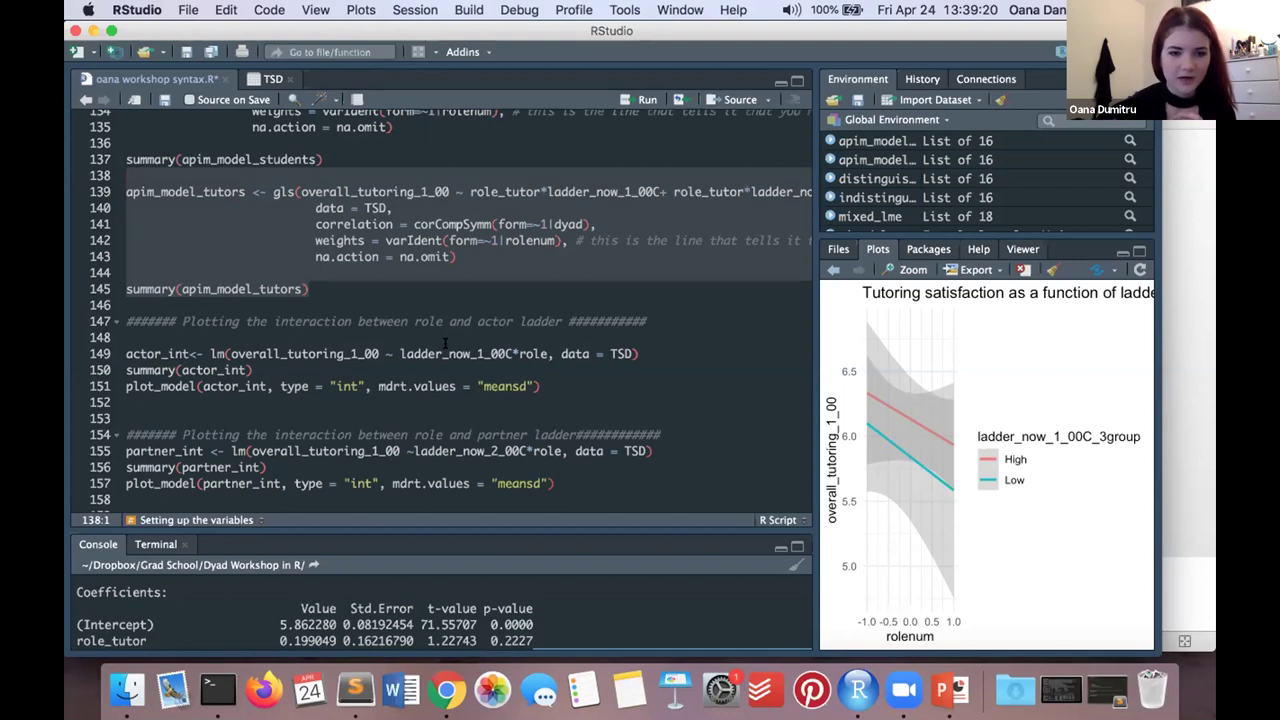
left_click(144, 412)
left_click(128, 353)
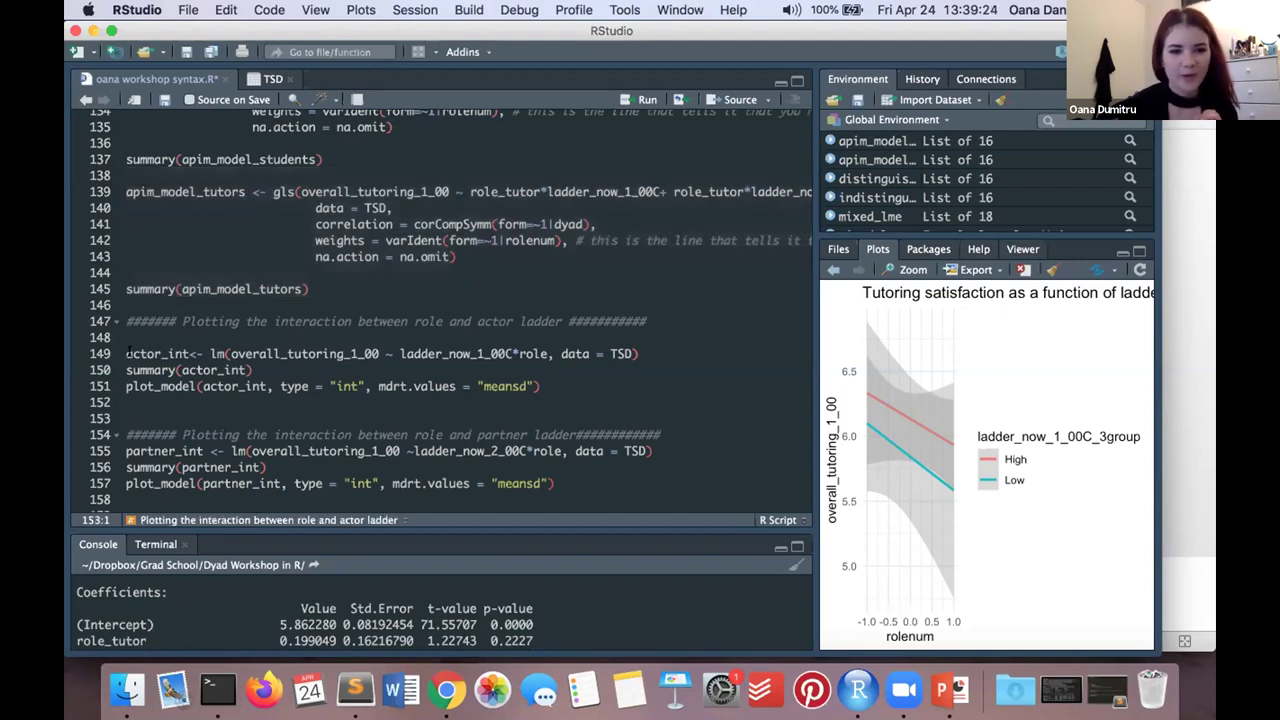
key("alt+Right")
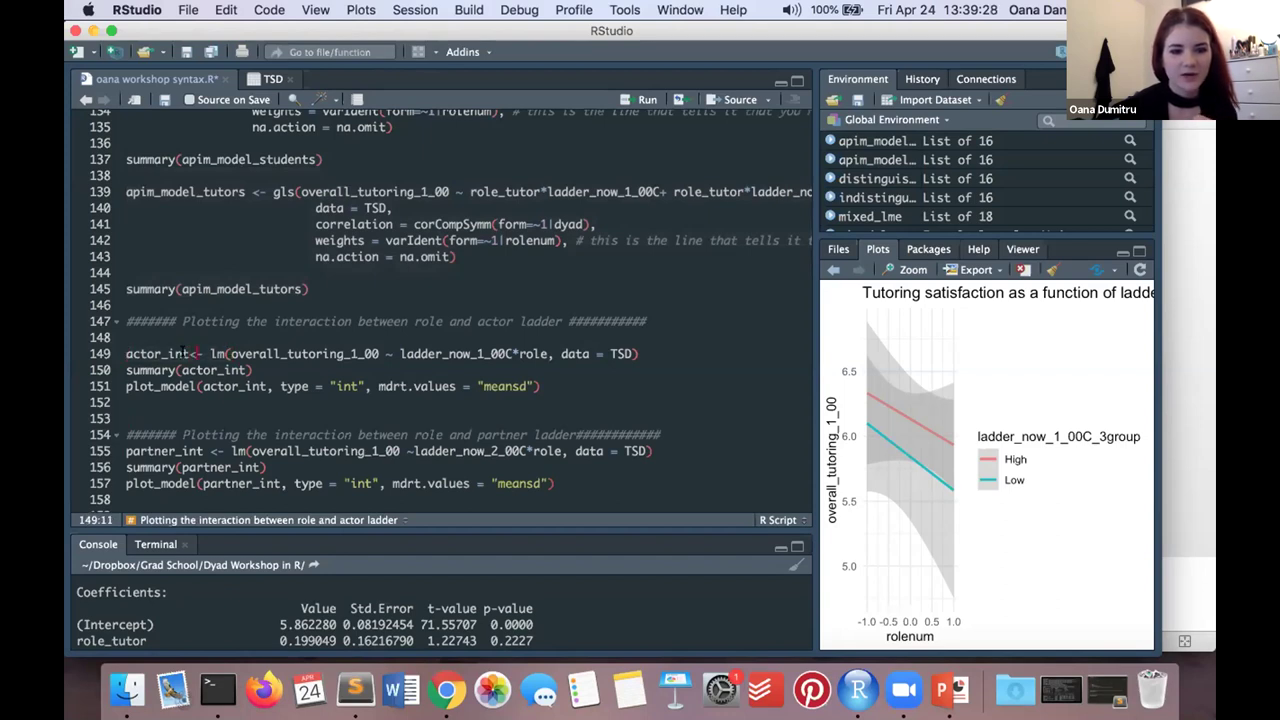
double_click(311, 345)
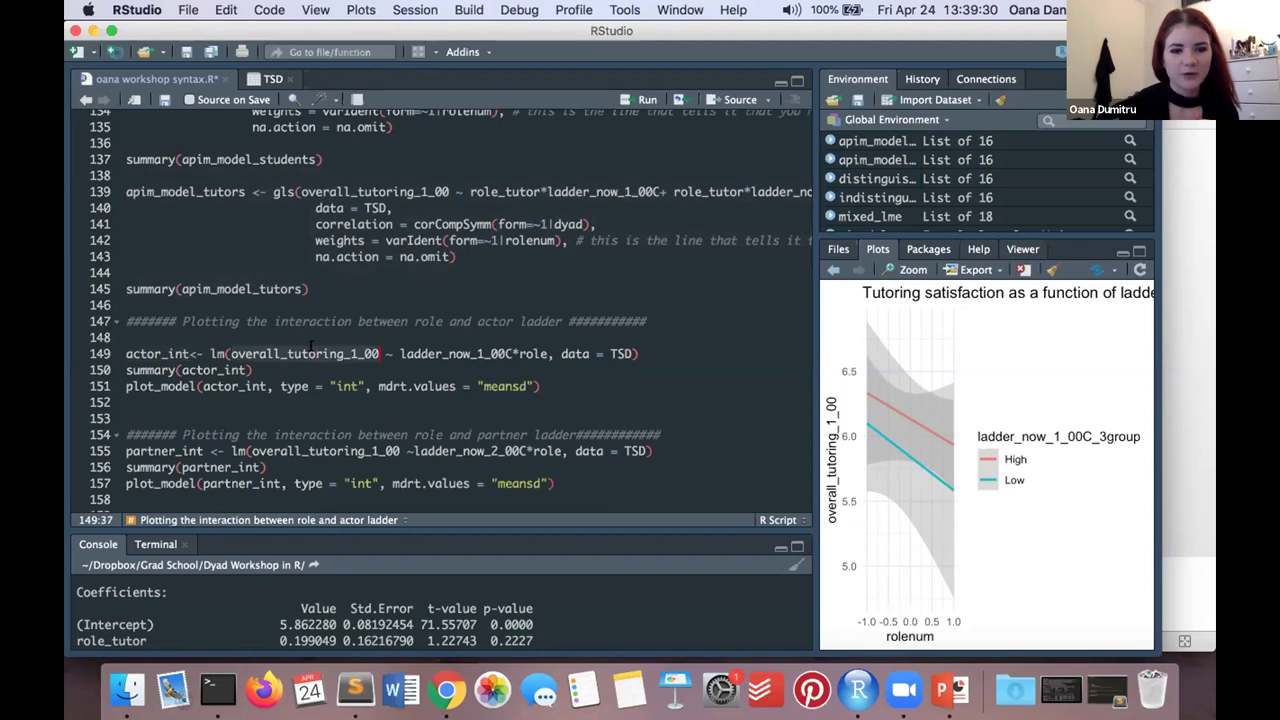
double_click(458, 354)
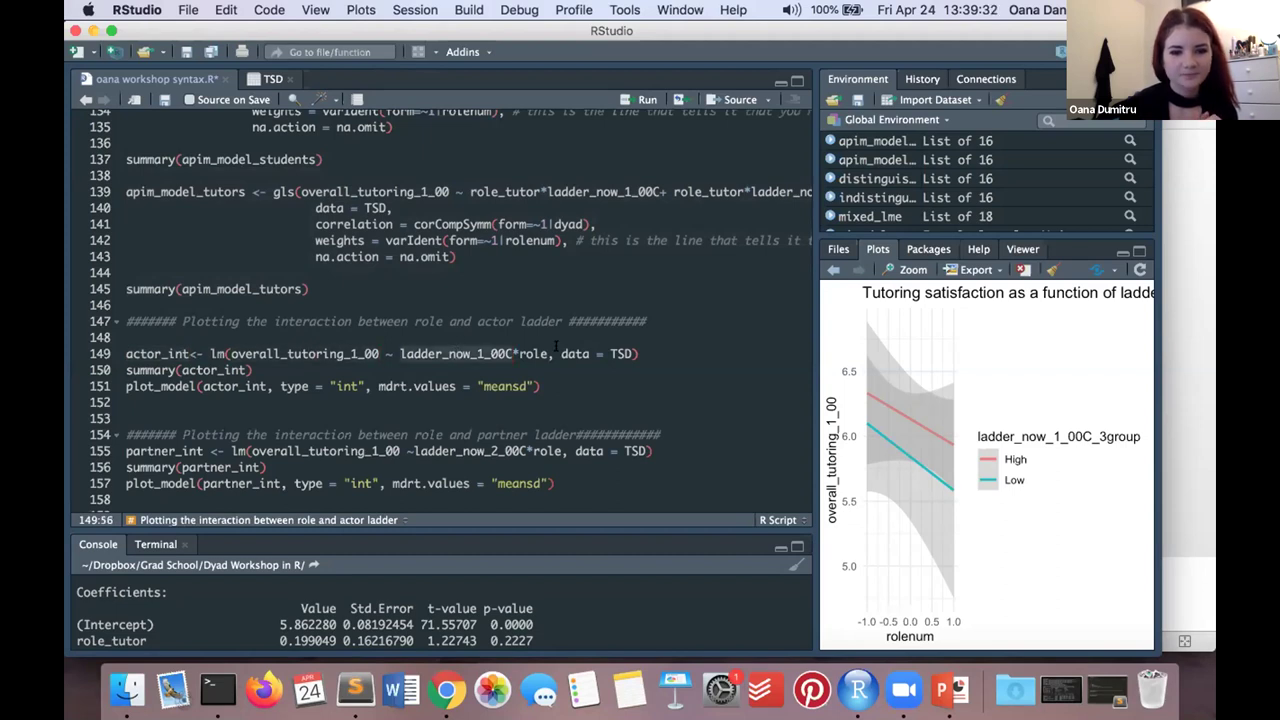
left_click_drag(512, 354, 399, 354)
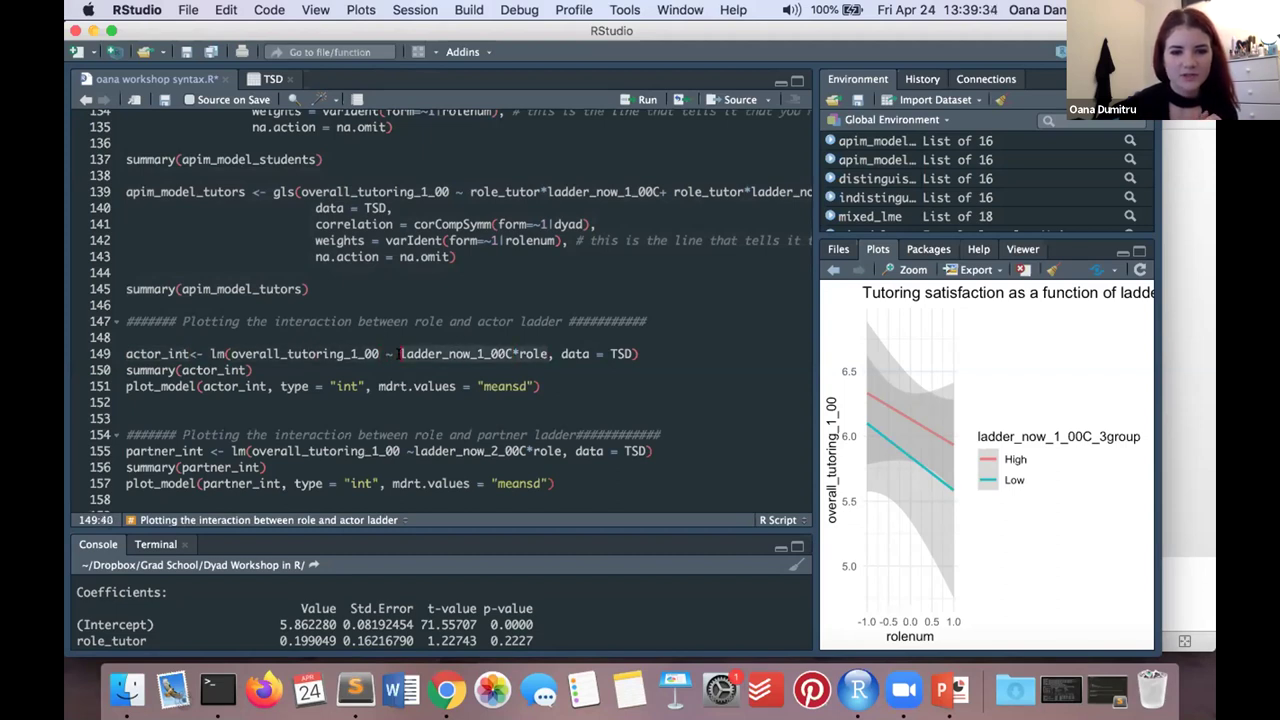
left_click(127, 354)
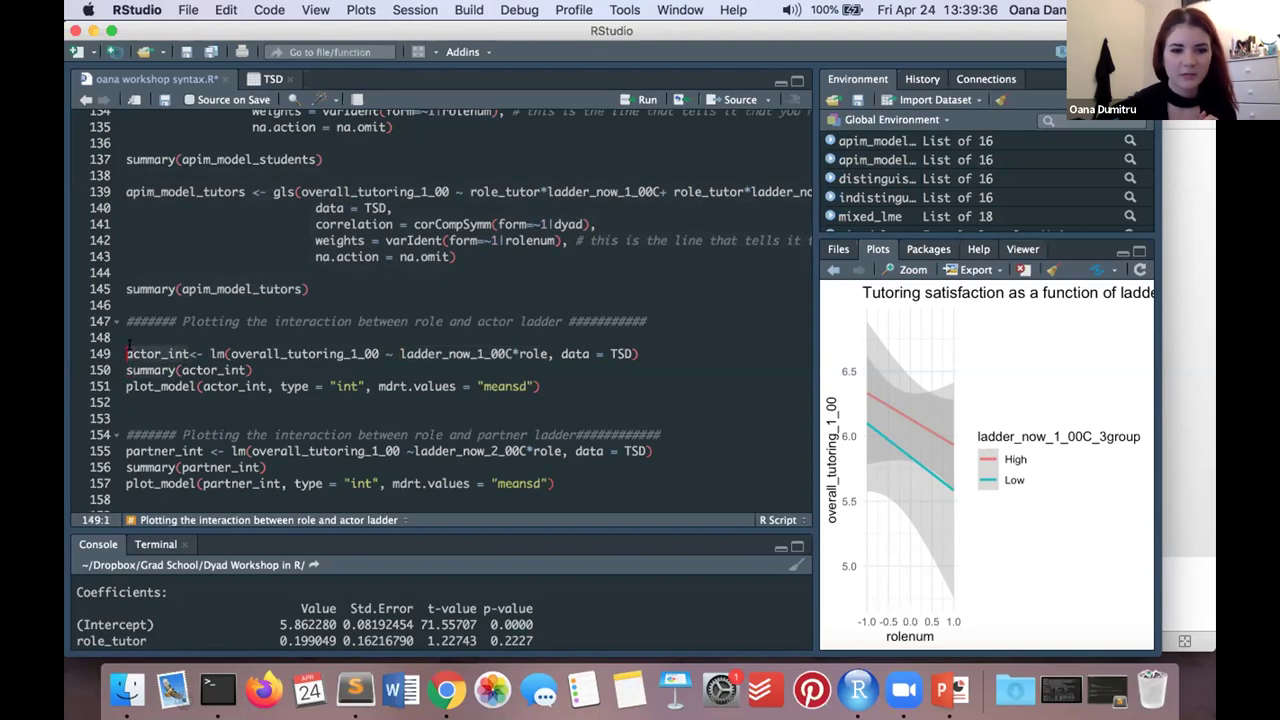
Step: Examine the summary(actor_int) line and the arguments of the plot_model(actor_int) call, including type "int" and mdrt.values "meansd"
left_click(253, 368)
left_click(165, 386)
left_click_drag(202, 386, 258, 386)
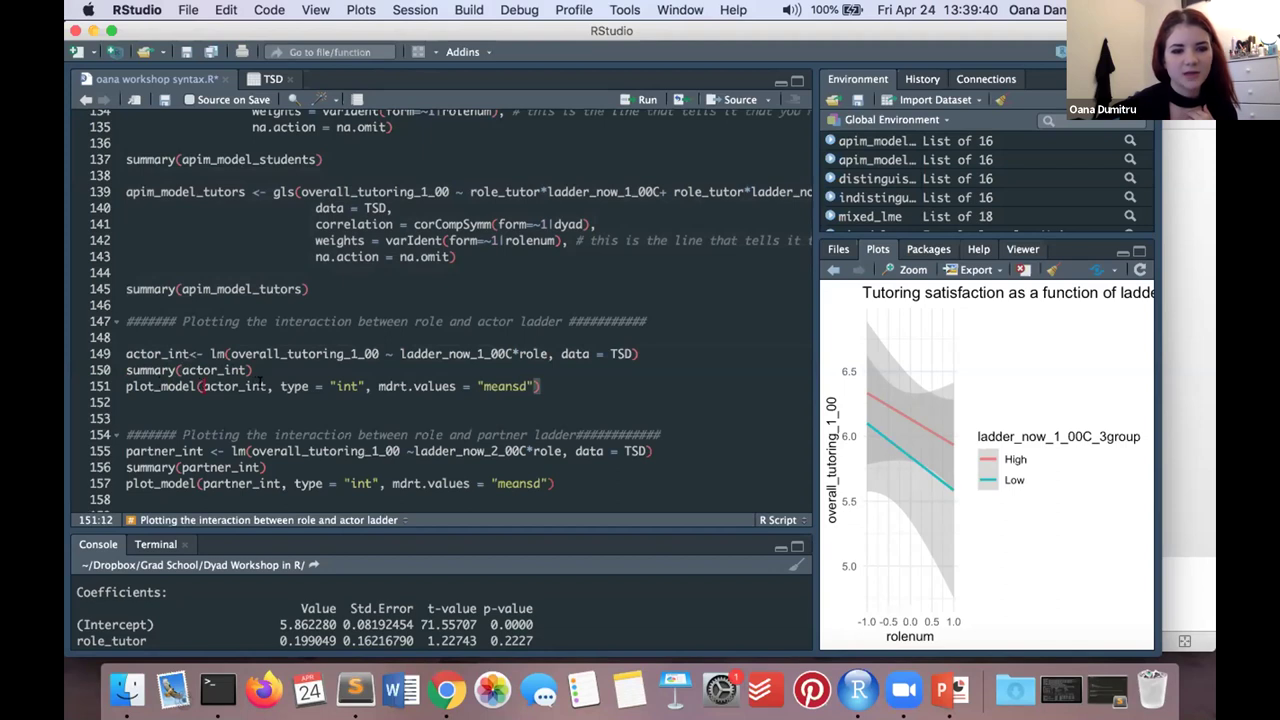
left_click(379, 386)
left_click_drag(506, 383, 532, 378)
left_click(557, 385)
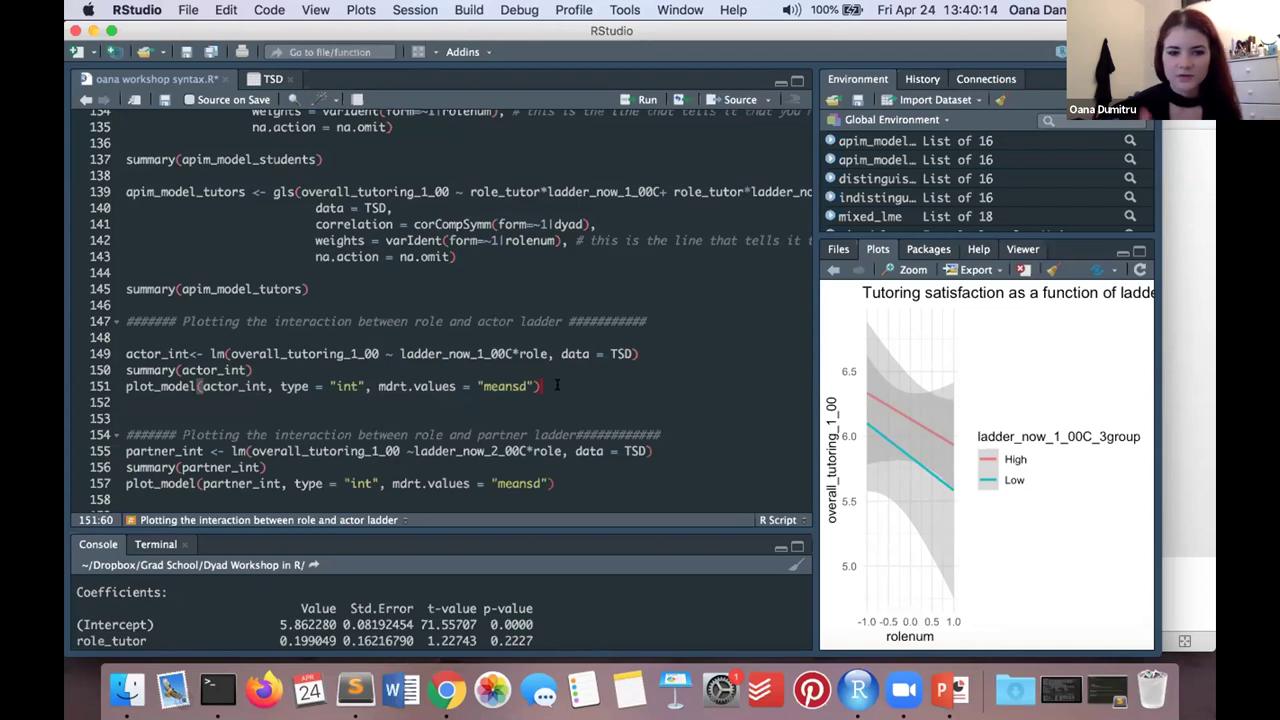
Step: Run the actor_int lm, summary and plot_model lines together and widen the plot area for the role-by-actor-ladder plot
left_click(66, 355)
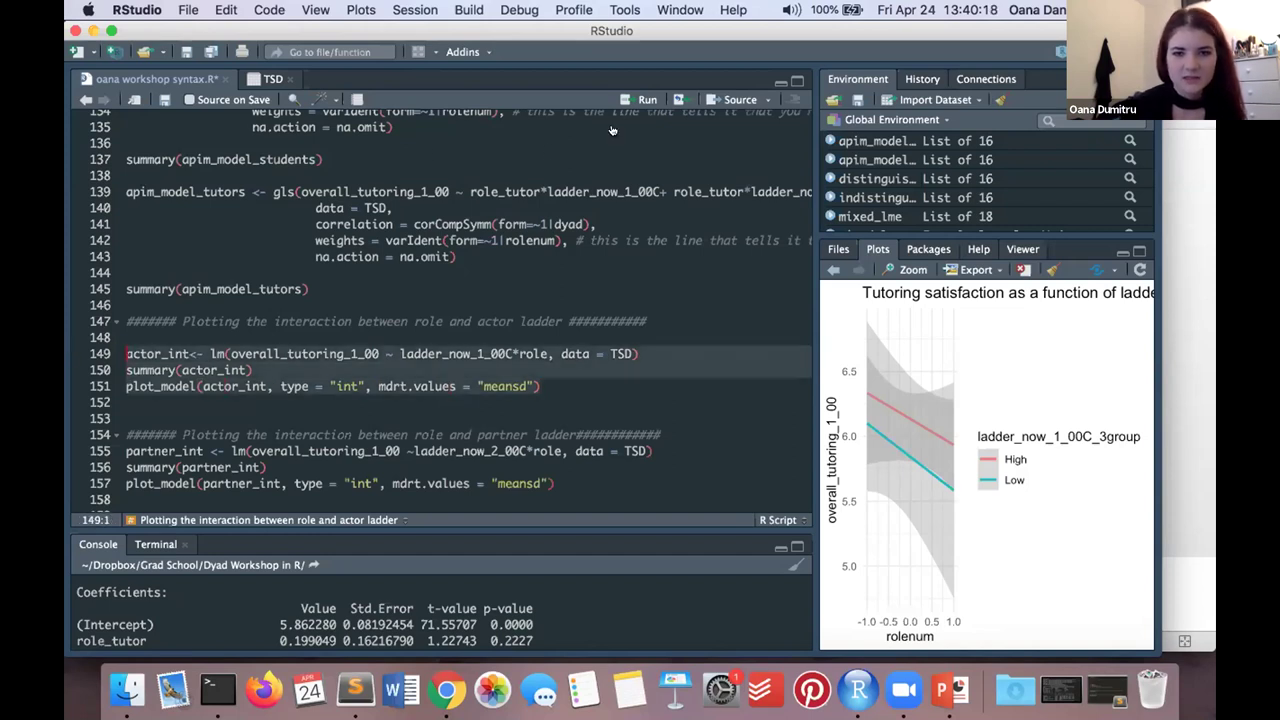
left_click(635, 98)
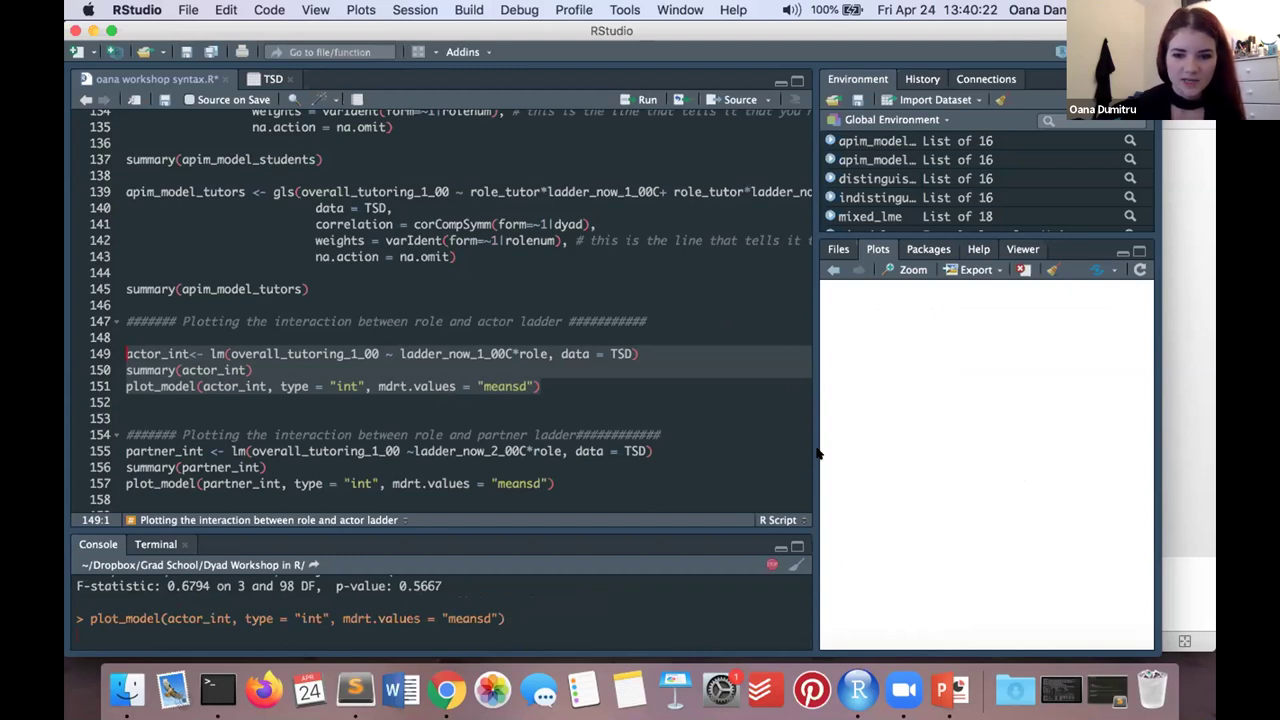
left_click_drag(811, 446, 536, 441)
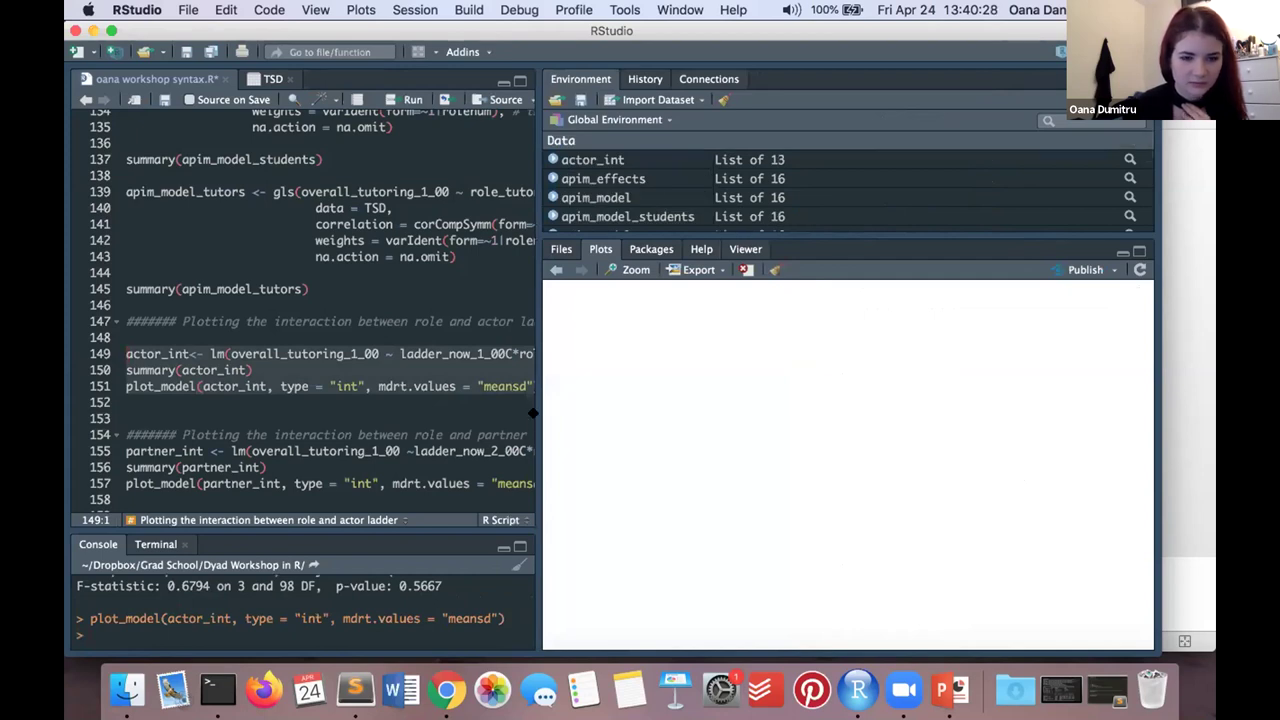
left_click(184, 435)
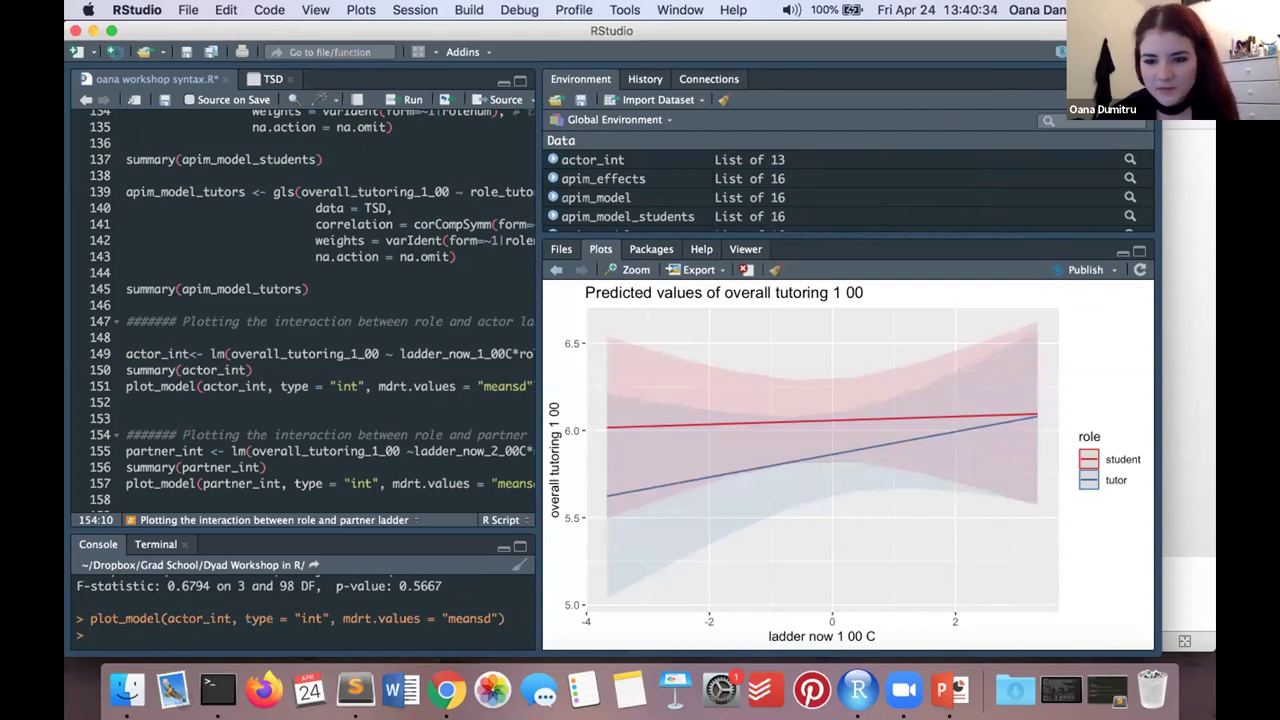
Step: Run the partner_int lm, summary and plot_model lines together to plot the interaction between role and partner ladder
left_click(900, 695)
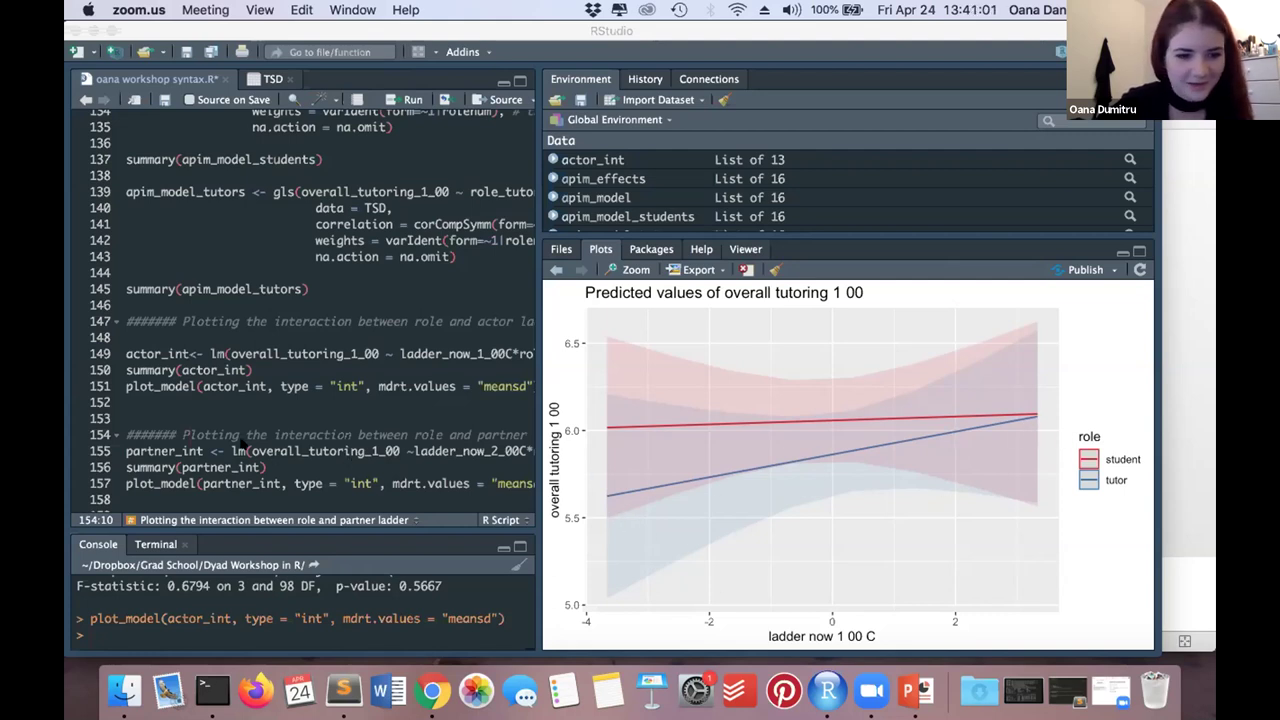
left_click(244, 444)
scroll(196, 444, "down", 2)
scroll(196, 444, "down", 2)
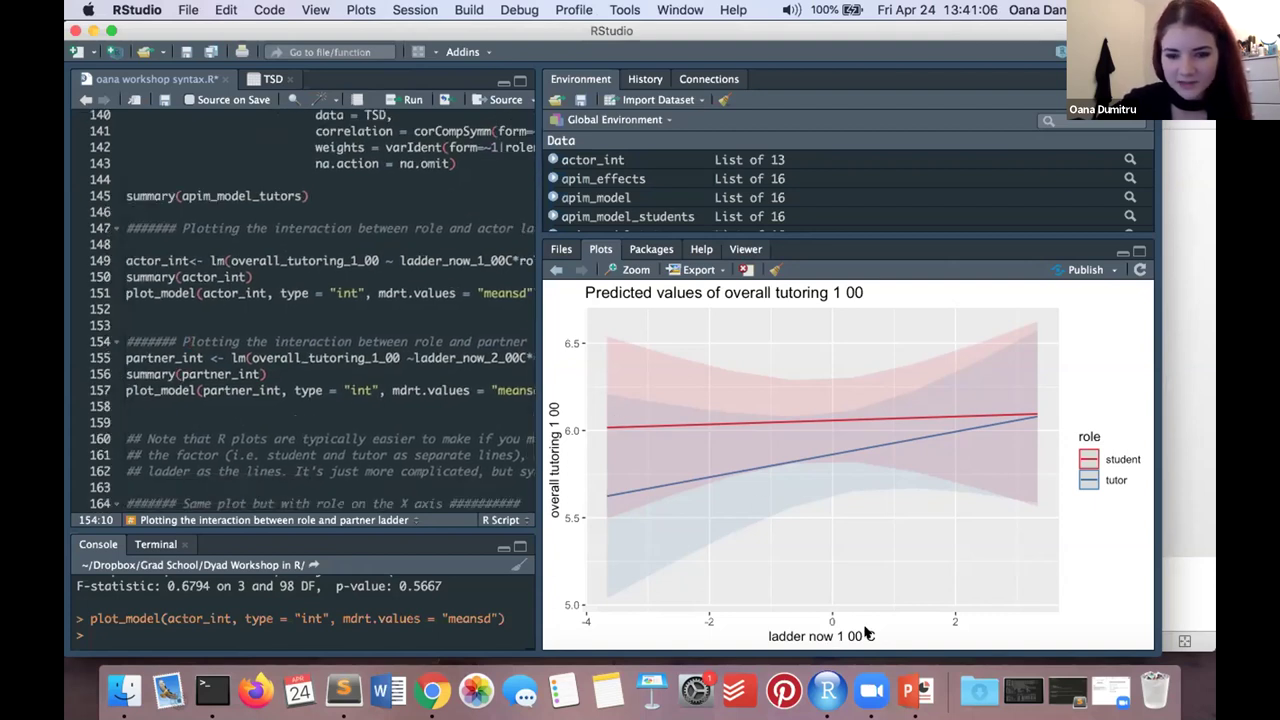
left_click(135, 392)
key("Home")
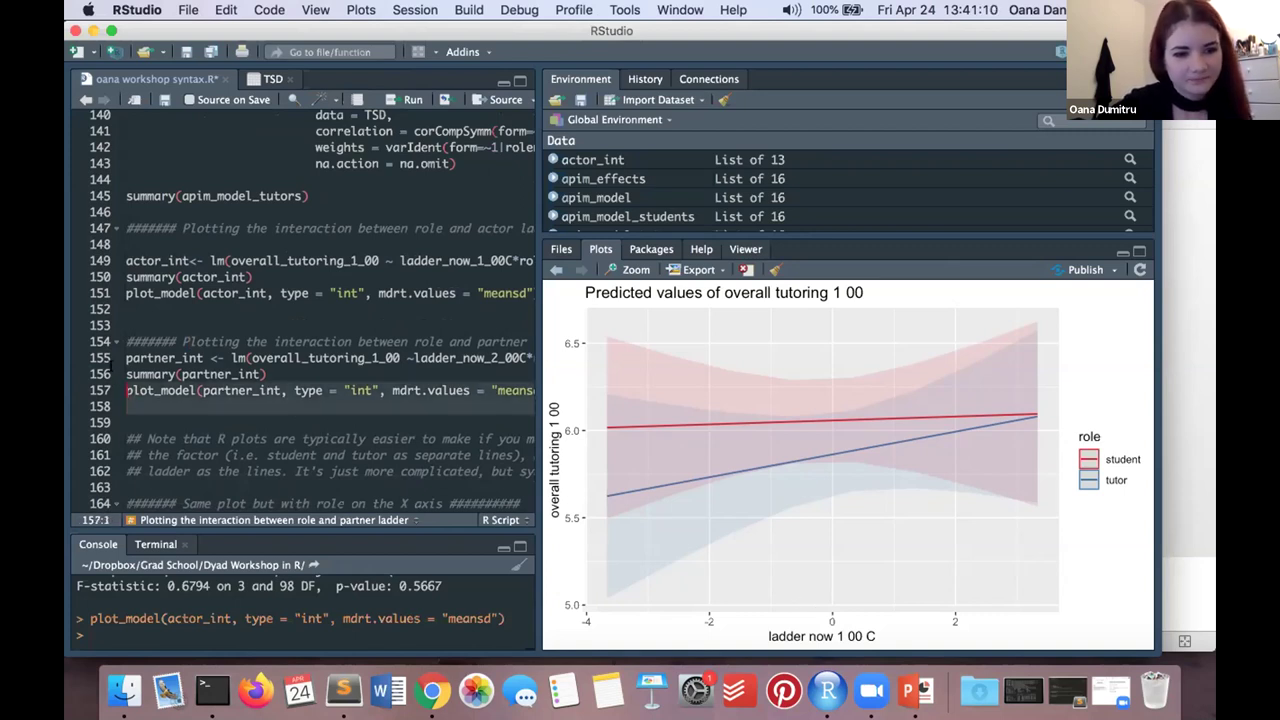
key("Up")
key("Up")
left_click(391, 97)
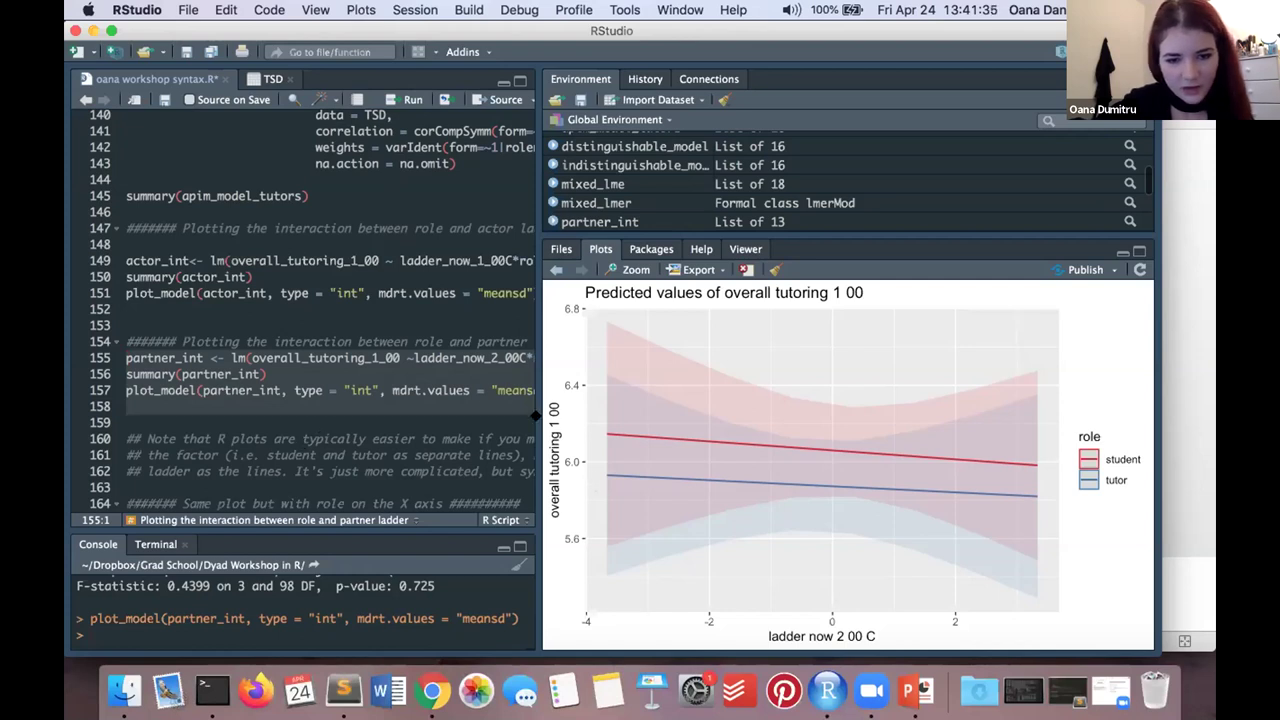
Step: Run the whole "Same plot but with role on the X axis" block, from the ladder grouping through the ggplot call, and widen the plot
left_click_drag(537, 415, 647, 423)
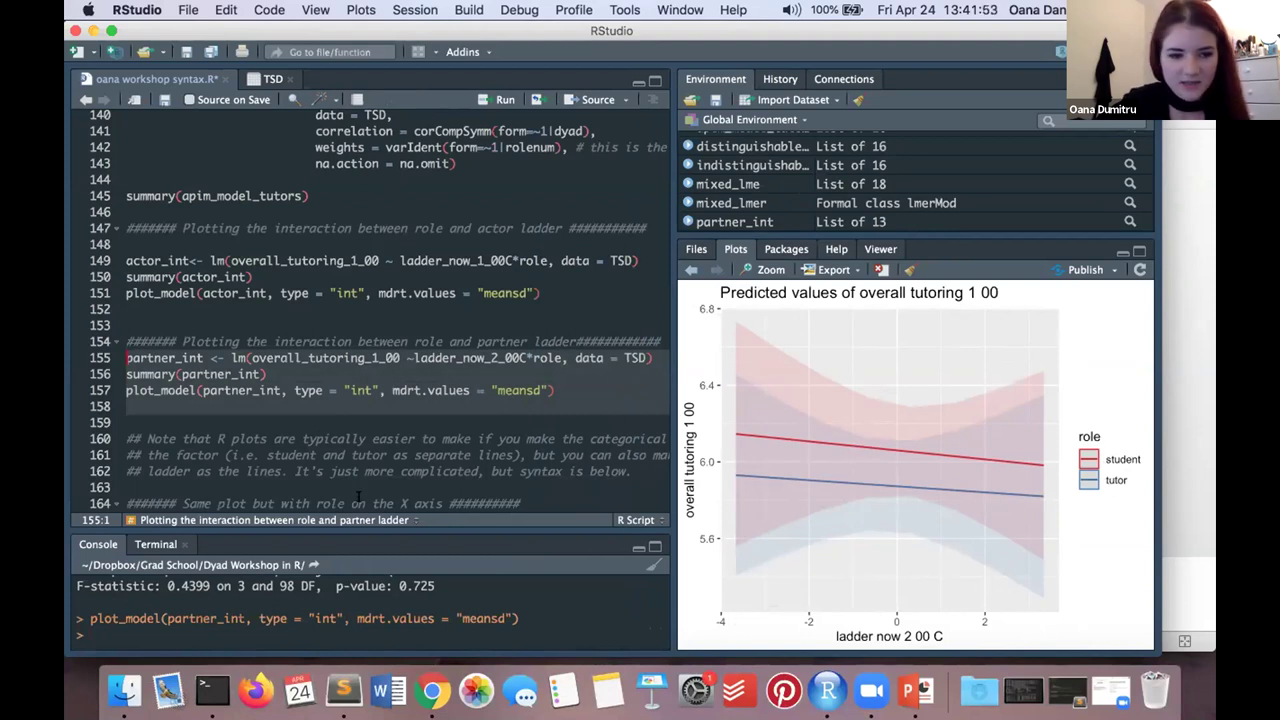
scroll(258, 484, "down", 6)
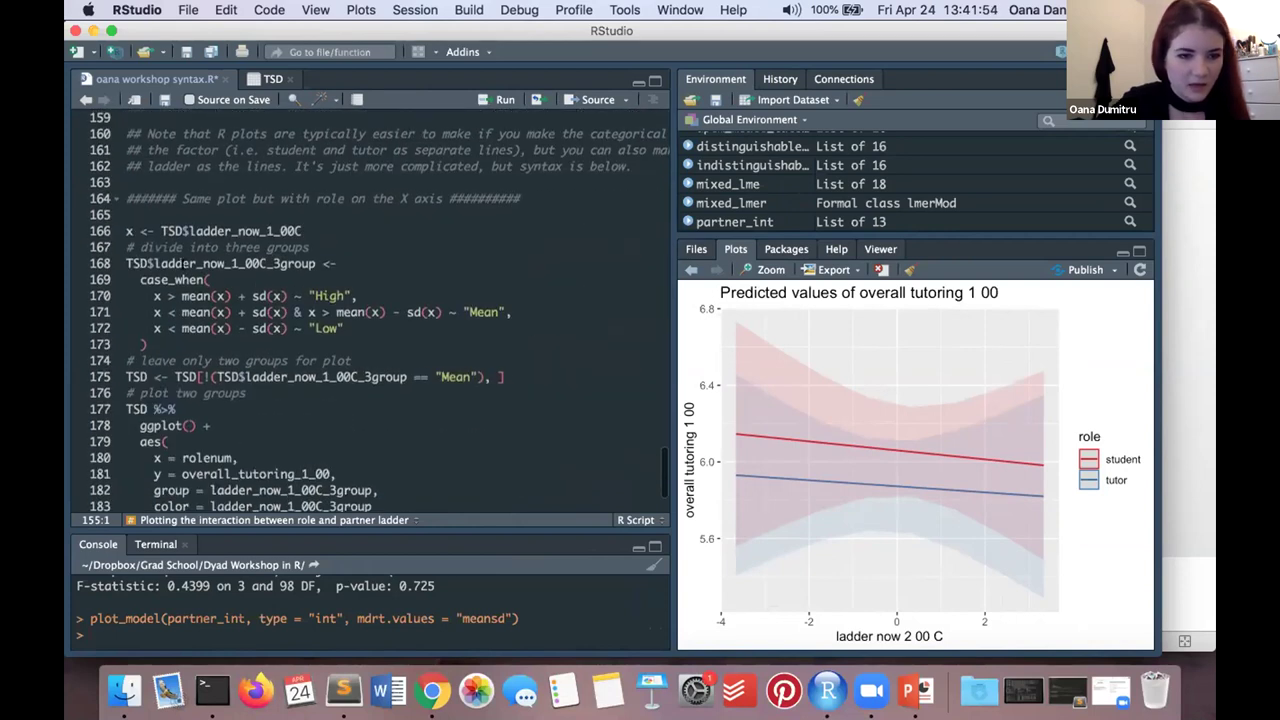
left_click_drag(127, 212, 432, 515)
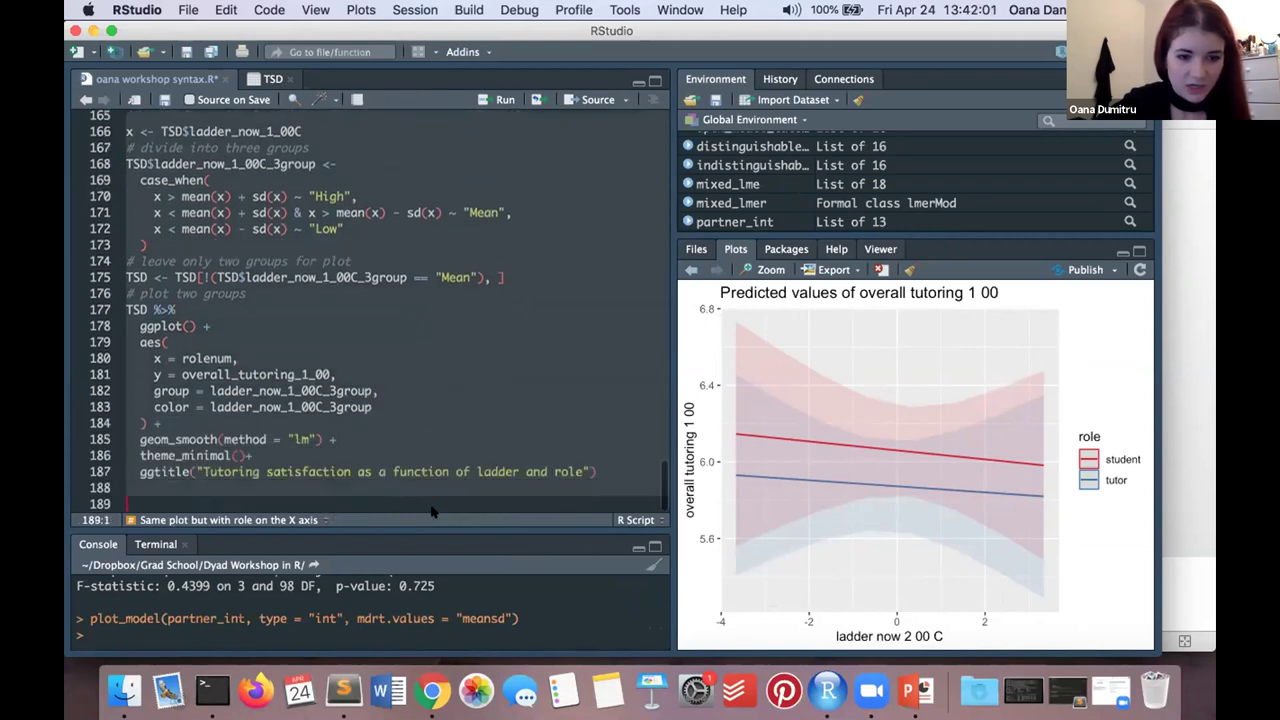
left_click(481, 100)
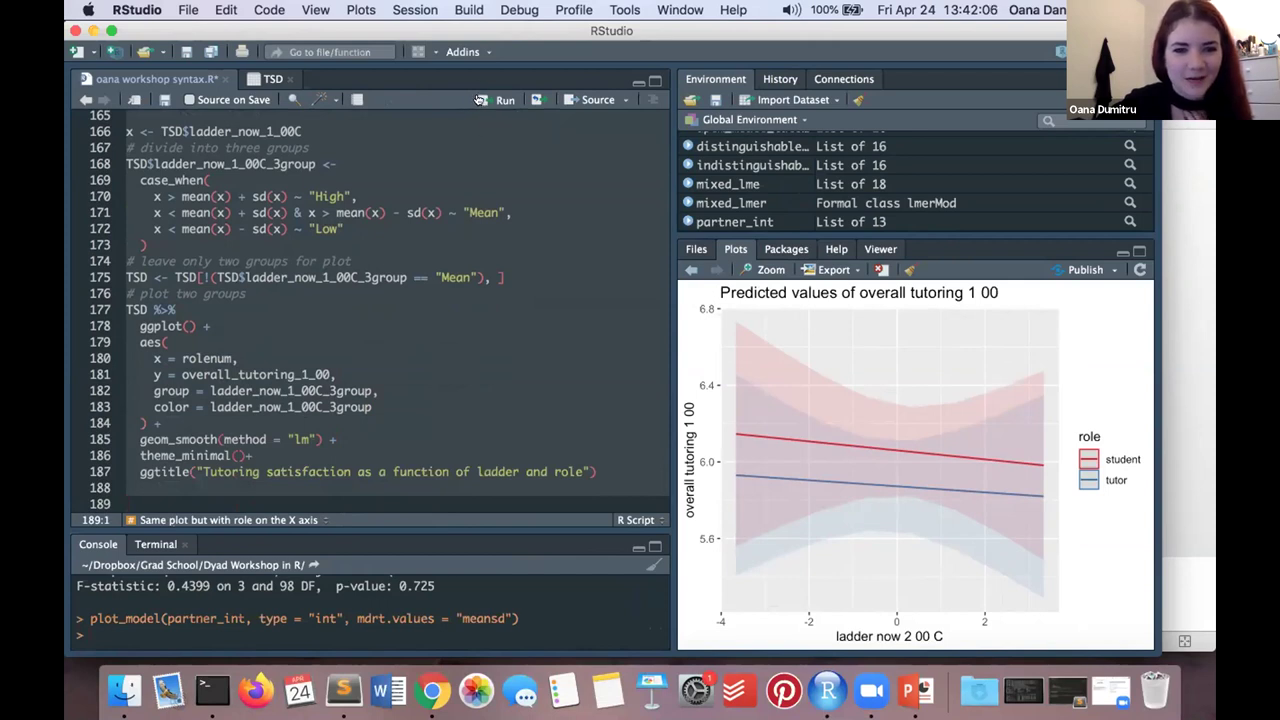
left_click_drag(667, 470, 592, 471)
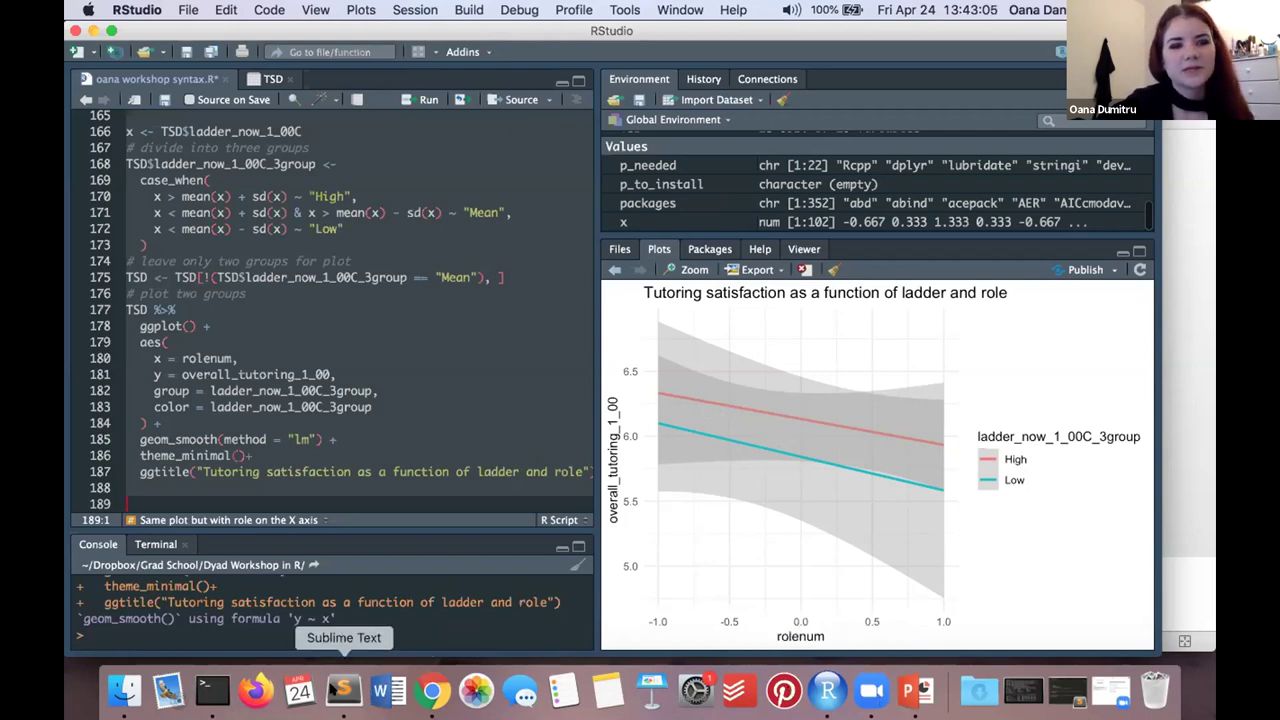
Step: Look back up through the R script, switch to dyad_python.py in Sublime Text and decline the new version download
scroll(304, 399, "up", 8)
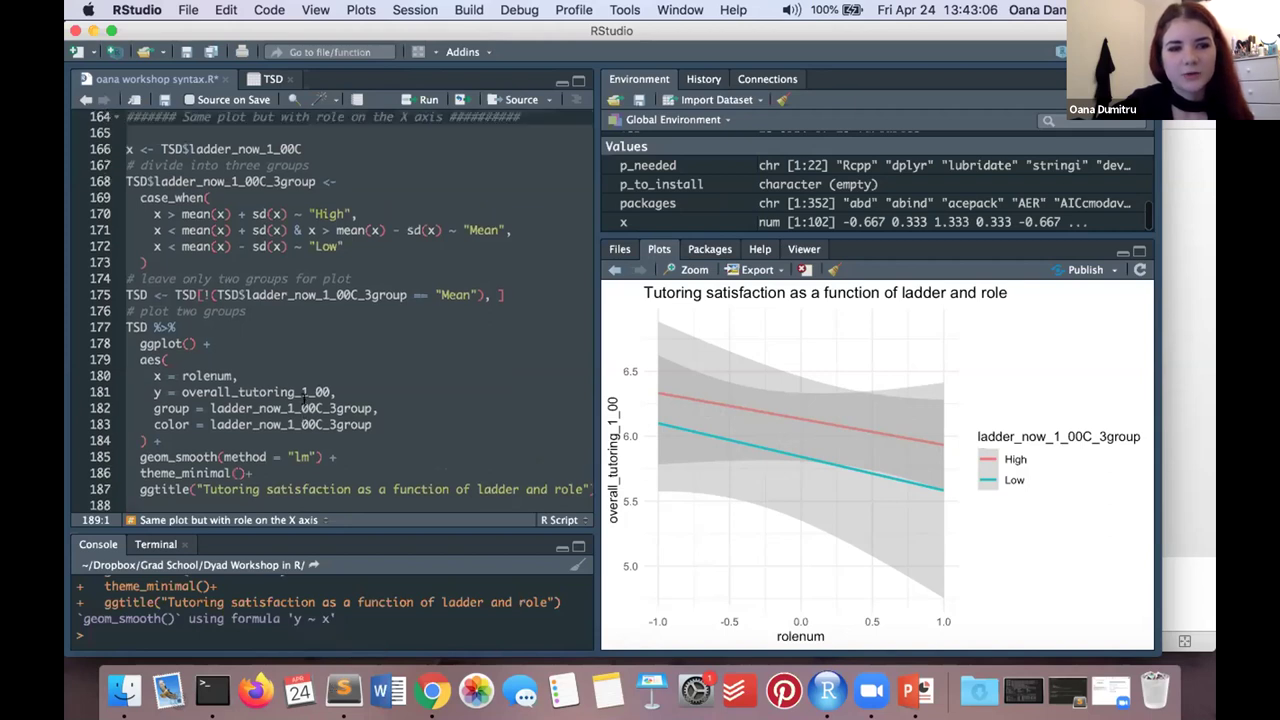
scroll(304, 399, "up", 7)
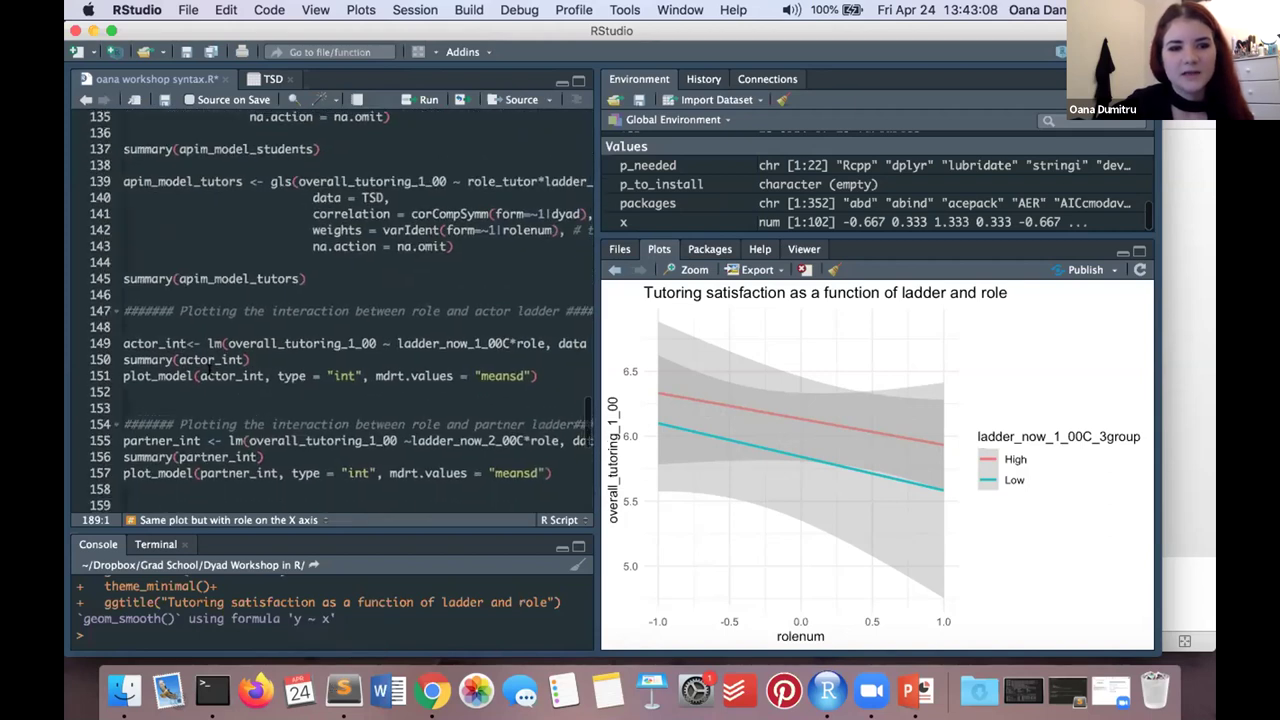
scroll(209, 370, "up", 10)
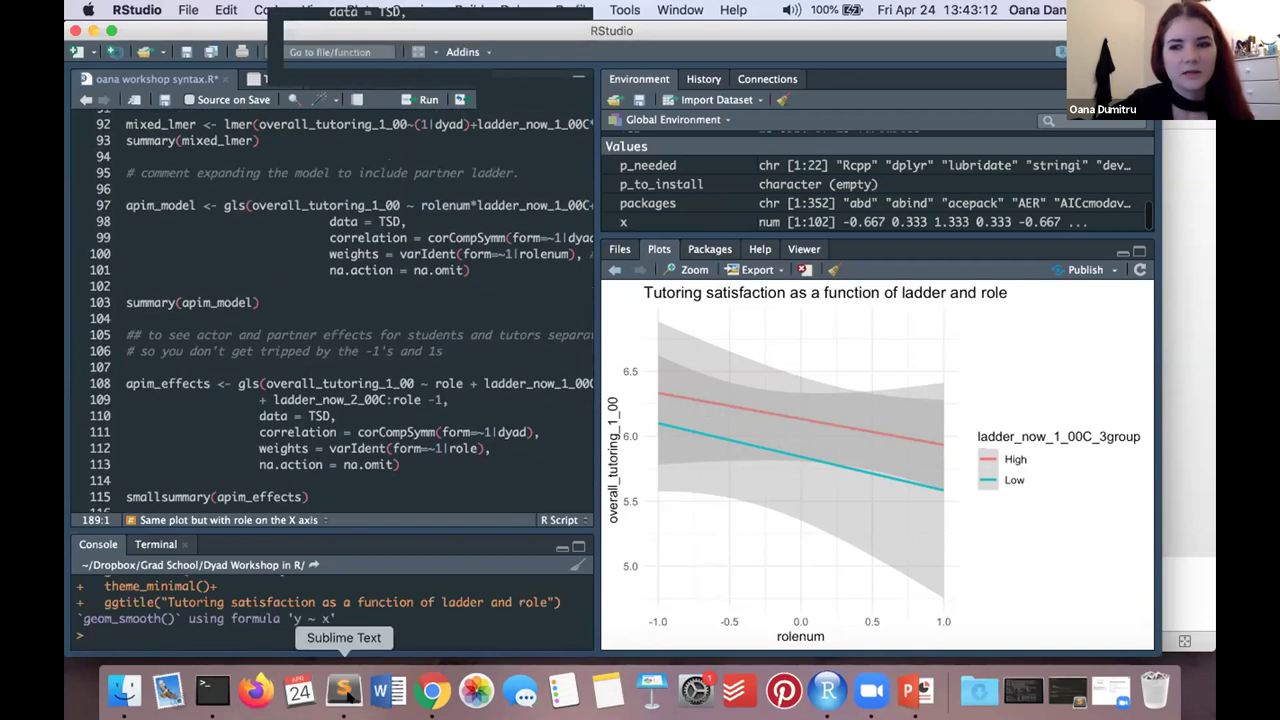
left_click(343, 690)
left_click(650, 257)
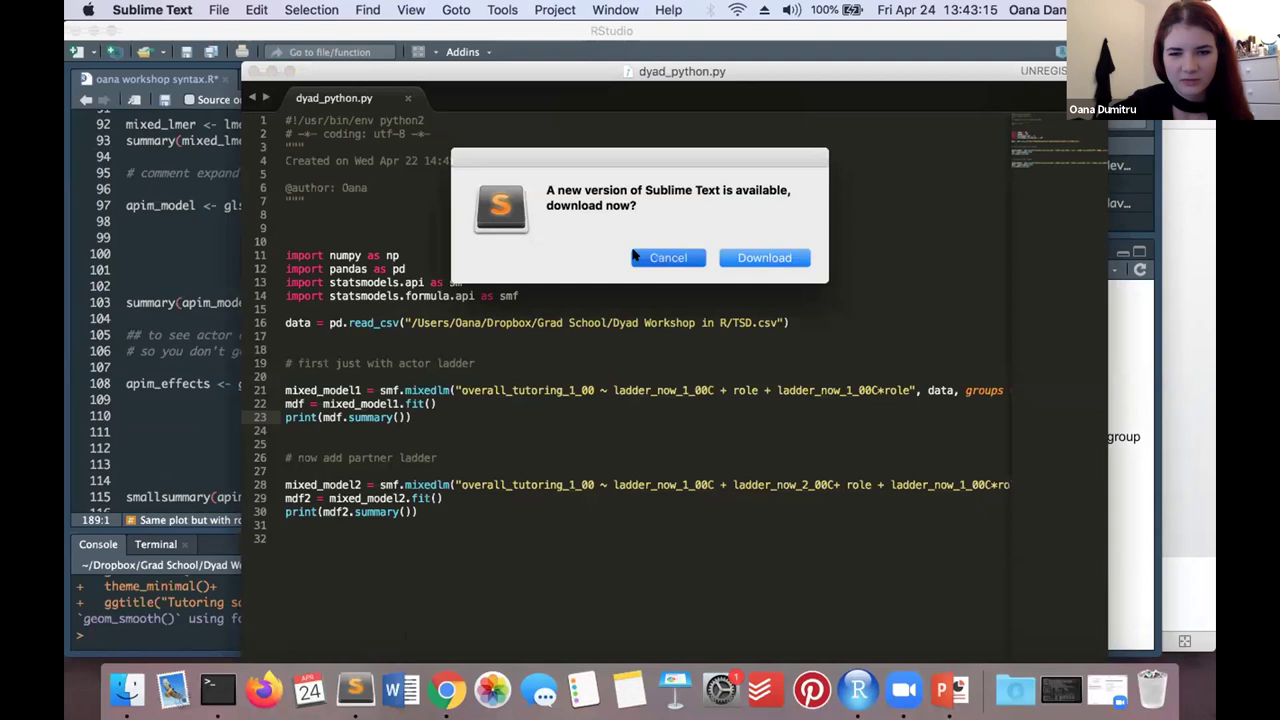
Step: Highlight the mixed_model2 block in dyad_python.py and its smf.mixedlm call that adds partner ladder
left_click_drag(454, 517, 285, 484)
left_click(448, 484)
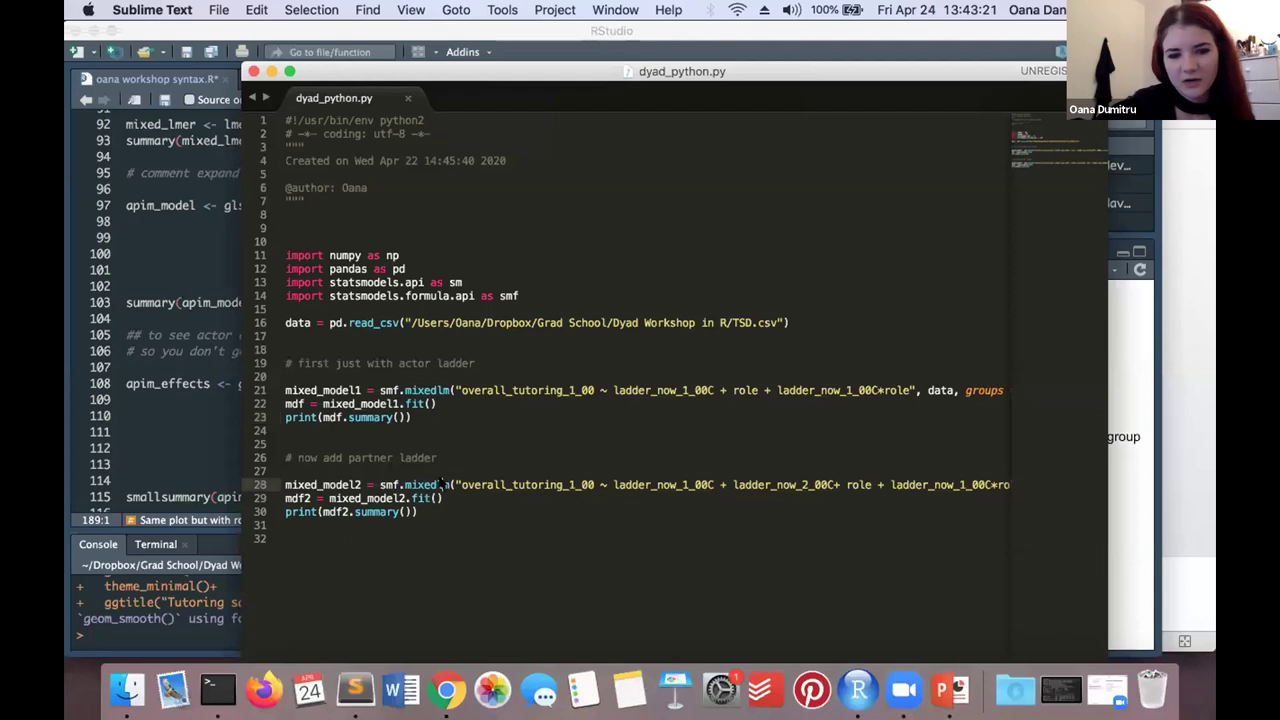
left_click_drag(448, 484, 610, 484)
left_click(478, 497)
left_click(290, 525)
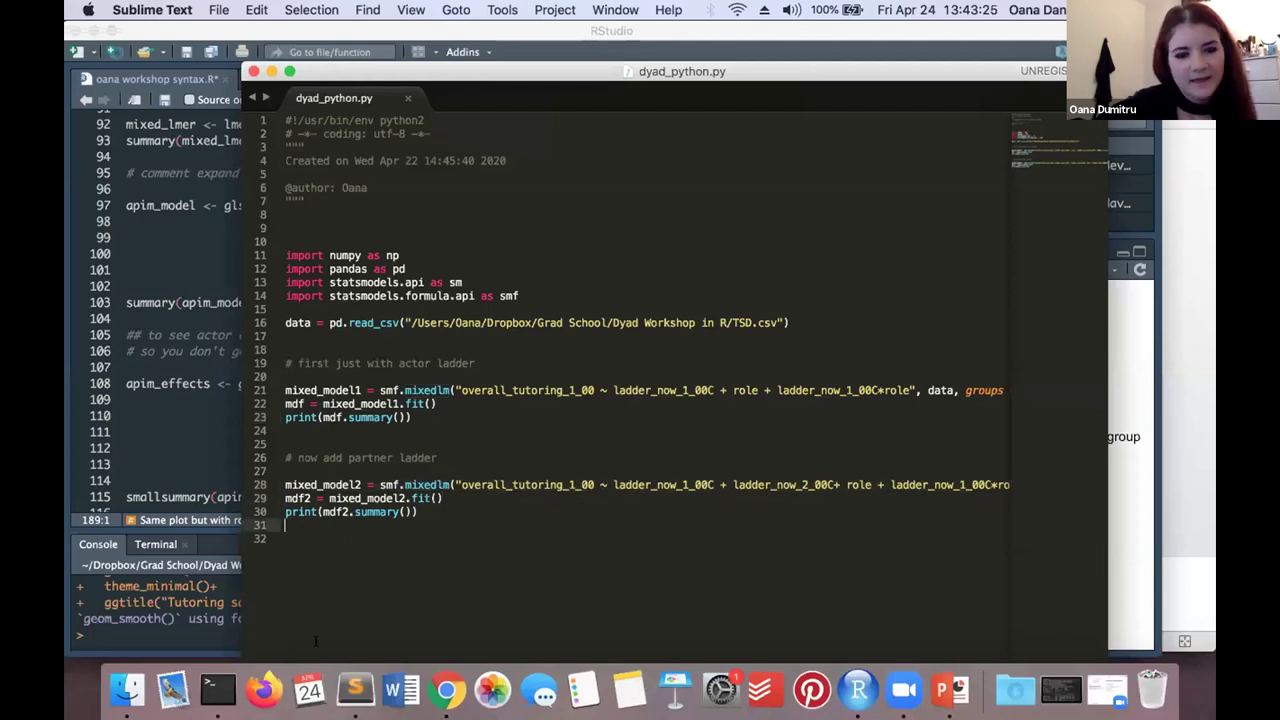
Step: Switch to Terminal, fit its window on screen and examine both Mixed Linear Model Regression Results tables from dyad_python.py
left_click(217, 688)
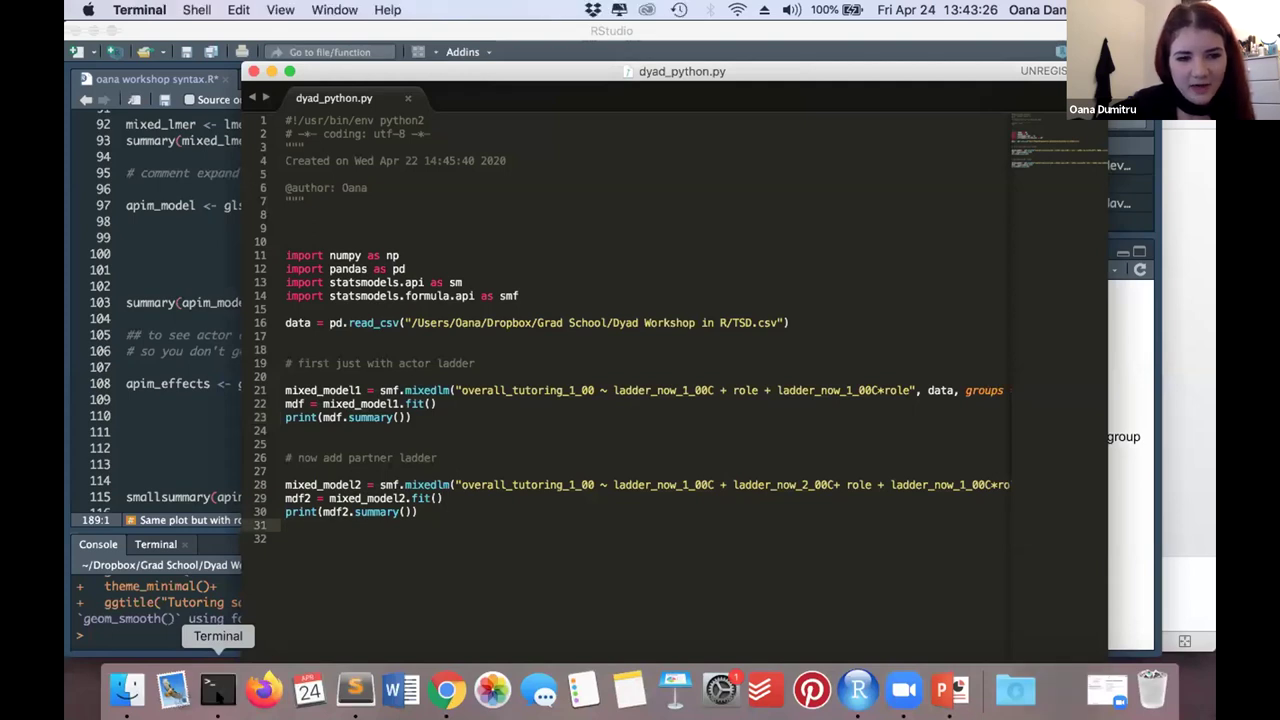
left_click_drag(538, 170, 538, 72)
left_click_drag(553, 610, 553, 625)
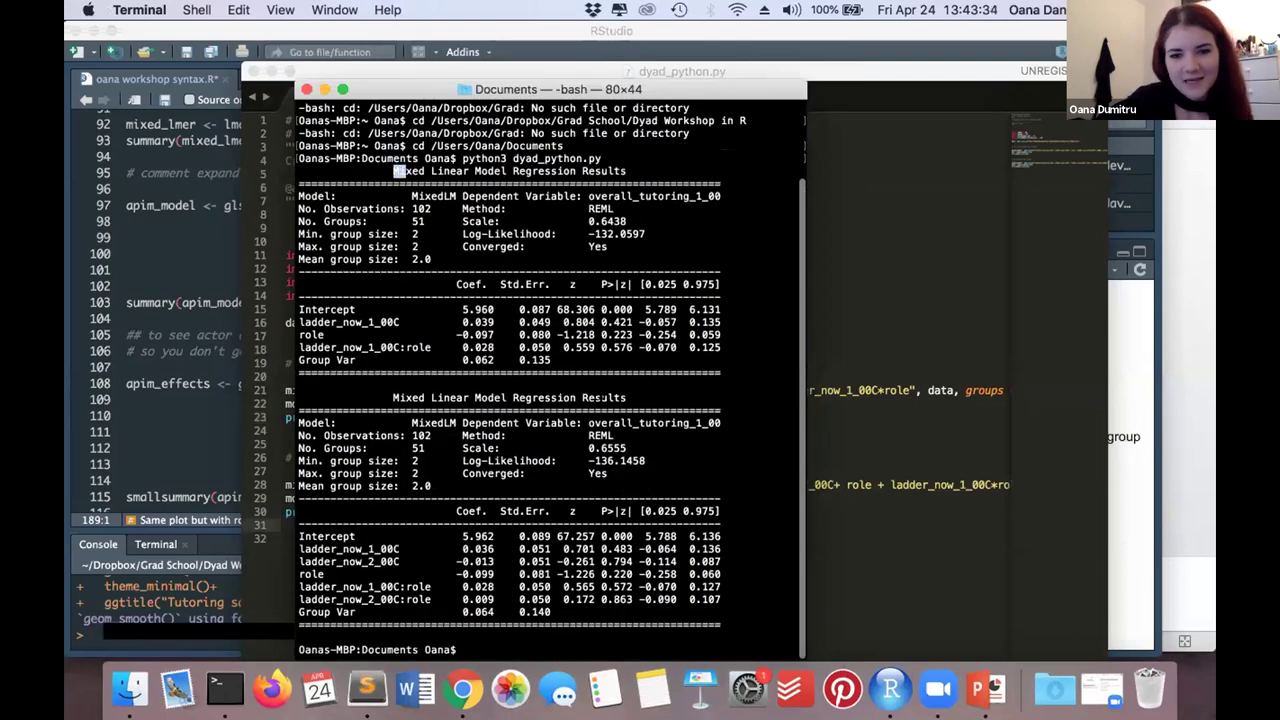
left_click_drag(400, 172, 560, 455)
left_click(560, 455)
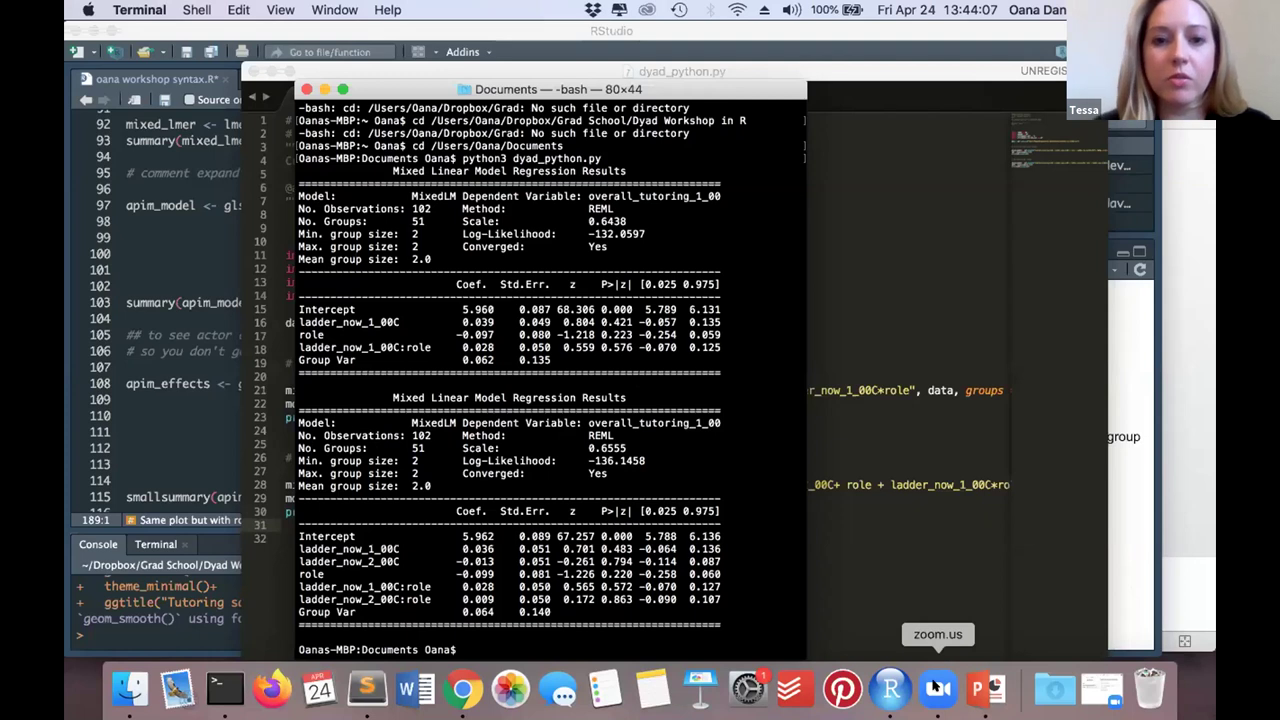
Step: Return to dyad_python.py in Sublime Text and highlight the numpy, pandas and statsmodels import lines
left_click(866, 455)
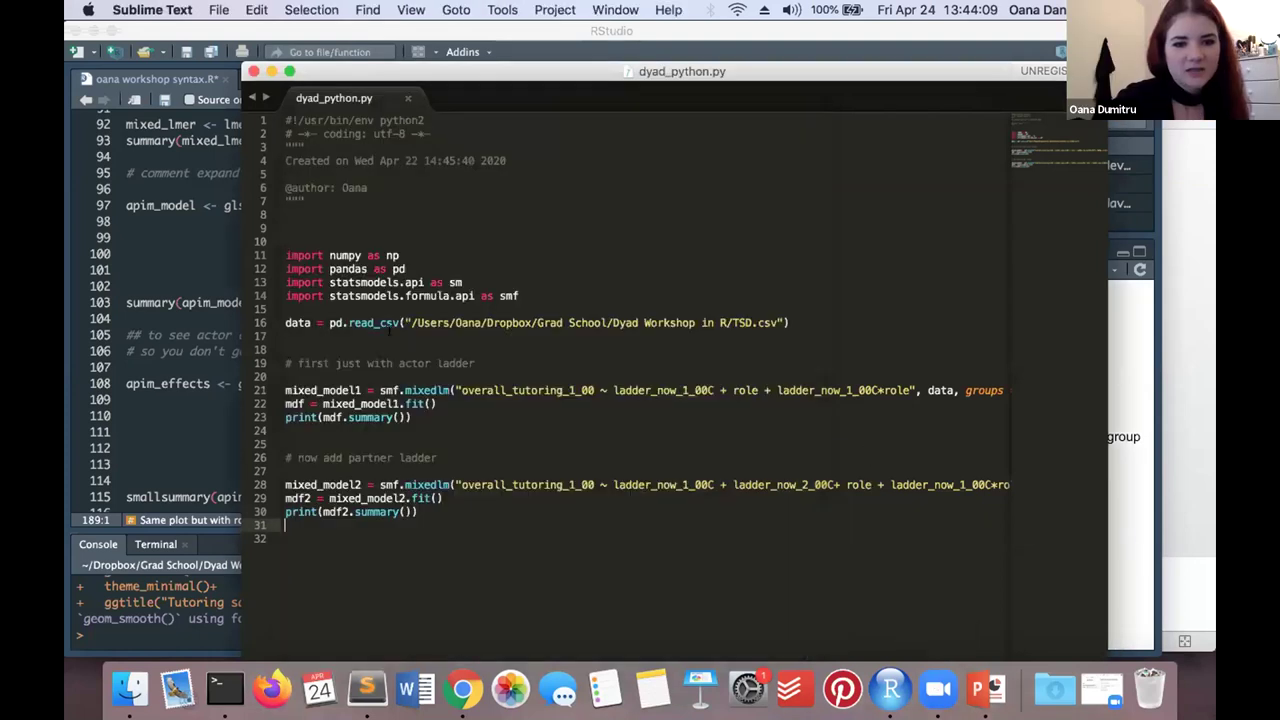
left_click_drag(518, 296, 286, 241)
left_click(287, 241)
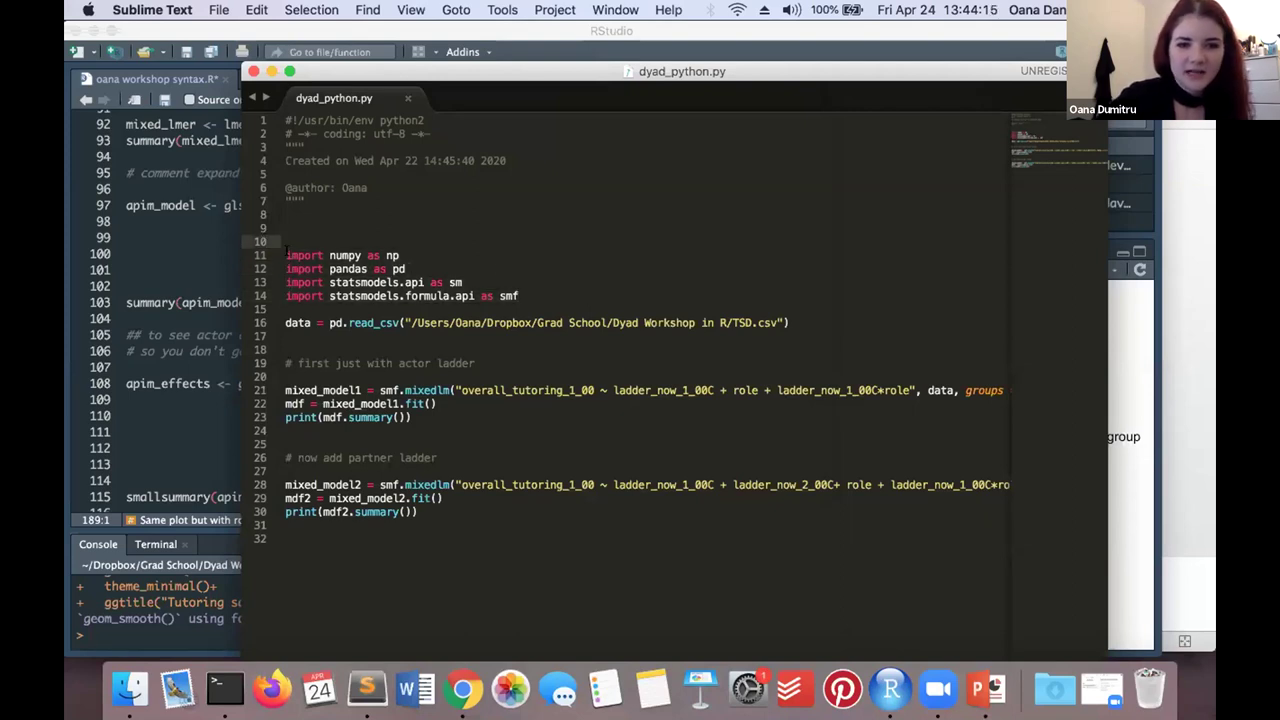
left_click_drag(329, 282, 424, 283)
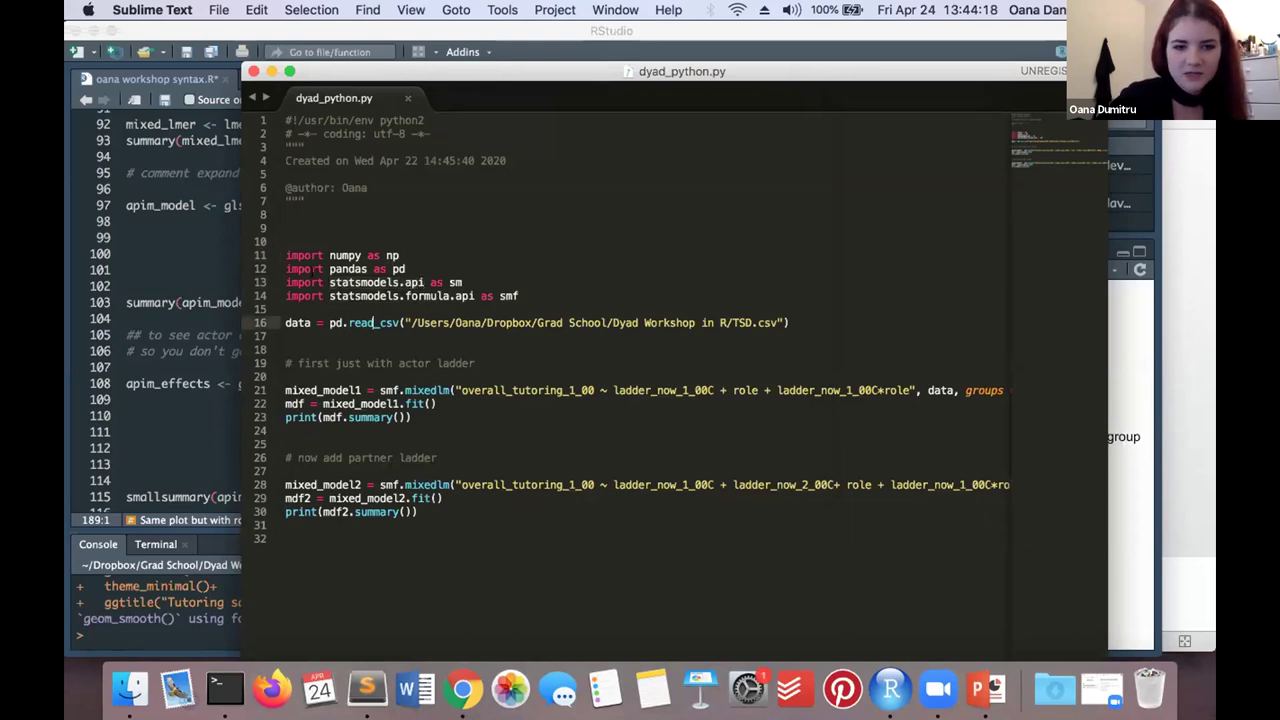
triple_click(313, 283)
left_click(319, 309)
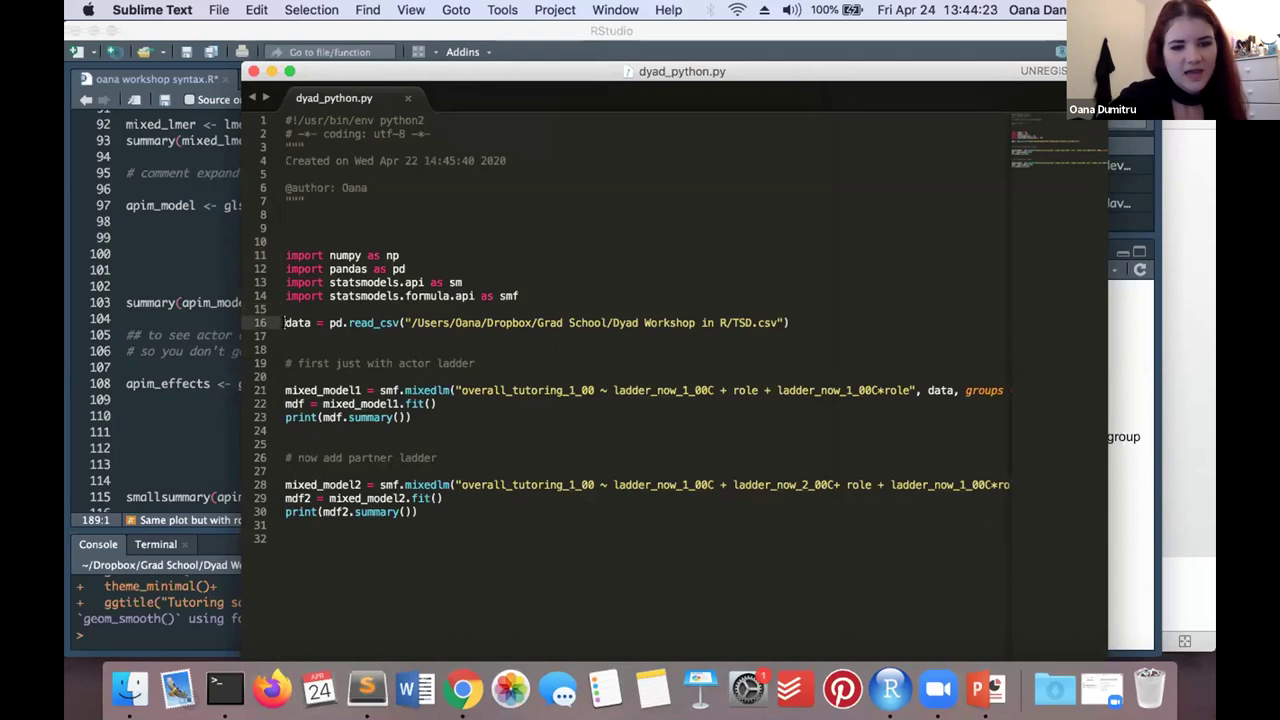
Step: Highlight the pd.read_csv line that loads the data, followed by the TSD.csv file path inside it
left_click_drag(285, 323, 818, 325)
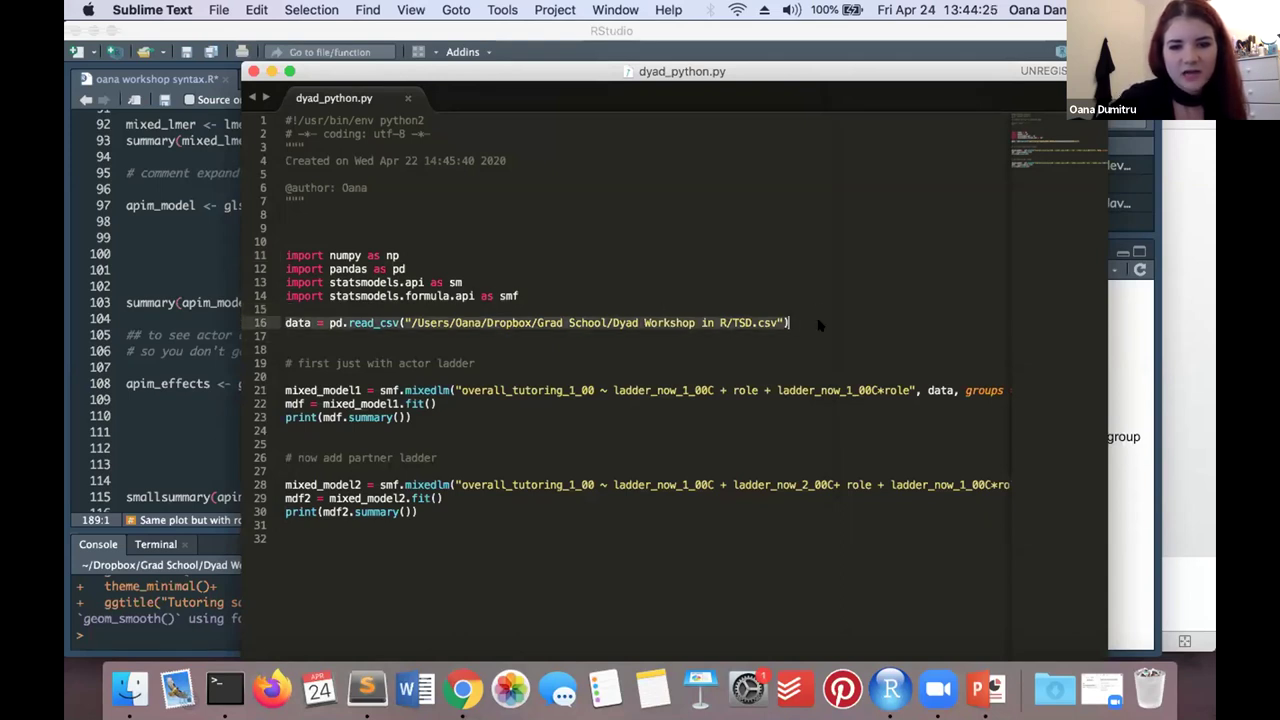
left_click(377, 323)
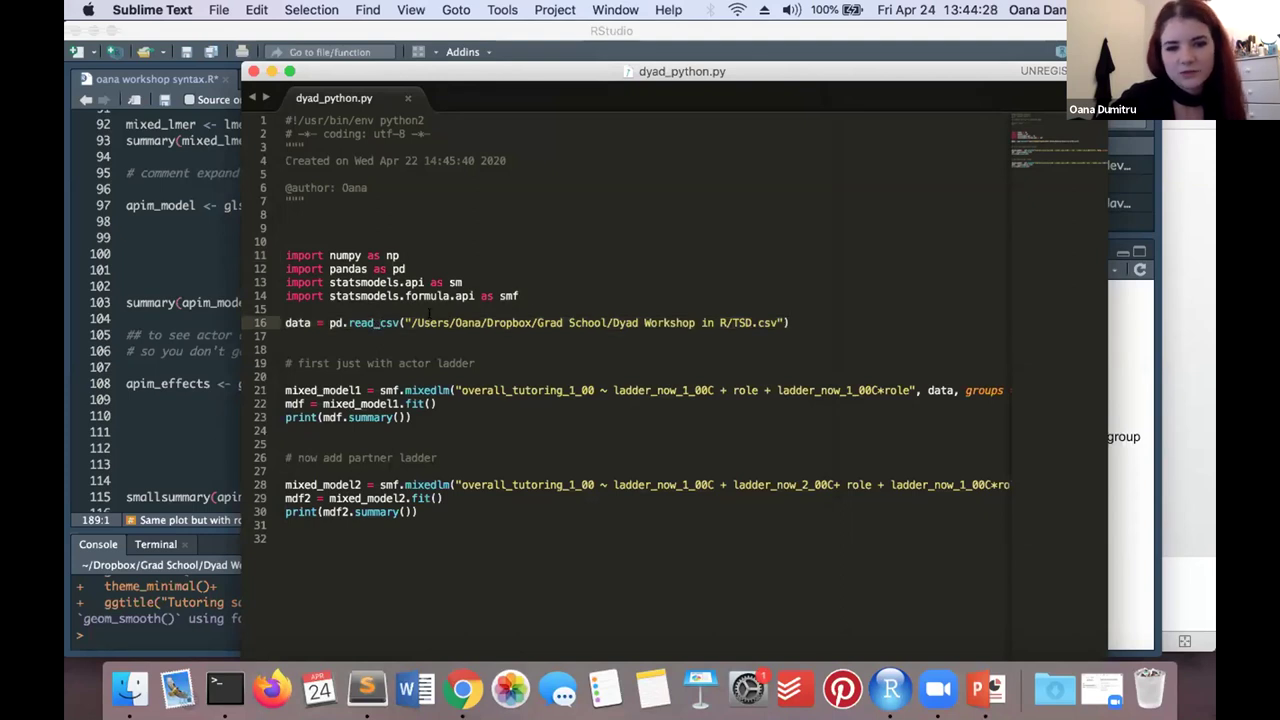
left_click_drag(411, 323, 790, 325)
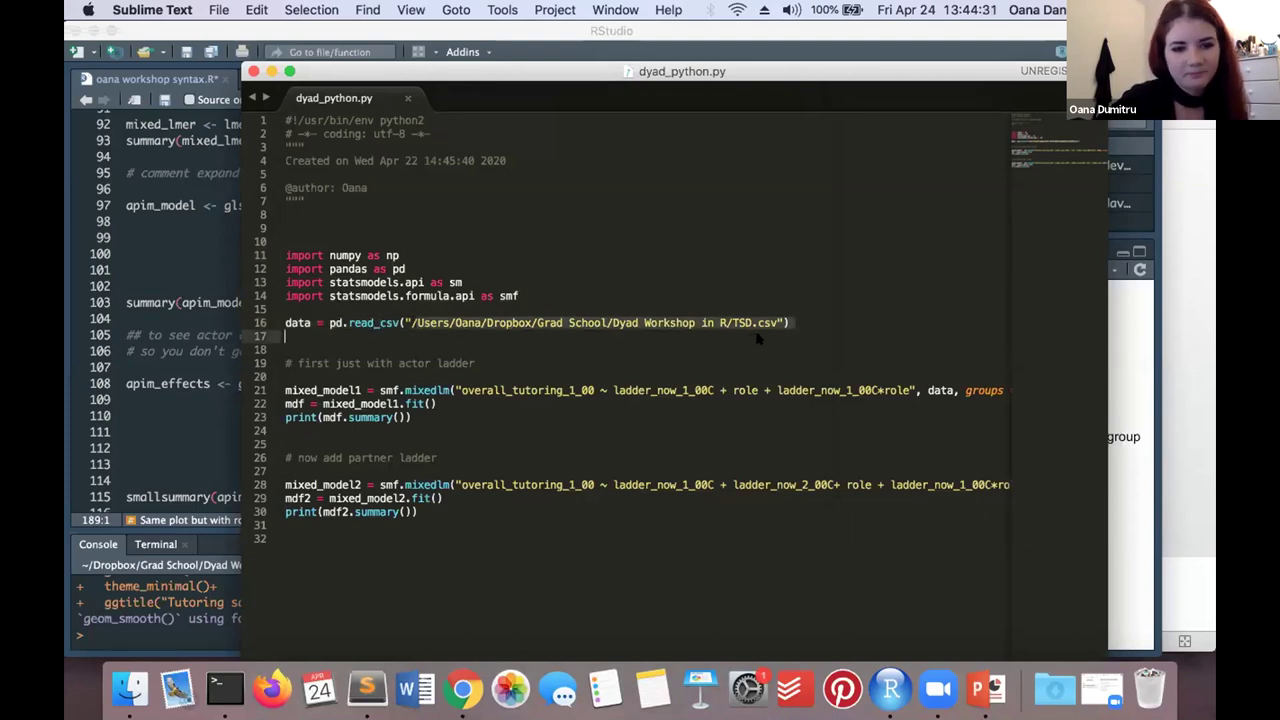
left_click(589, 346)
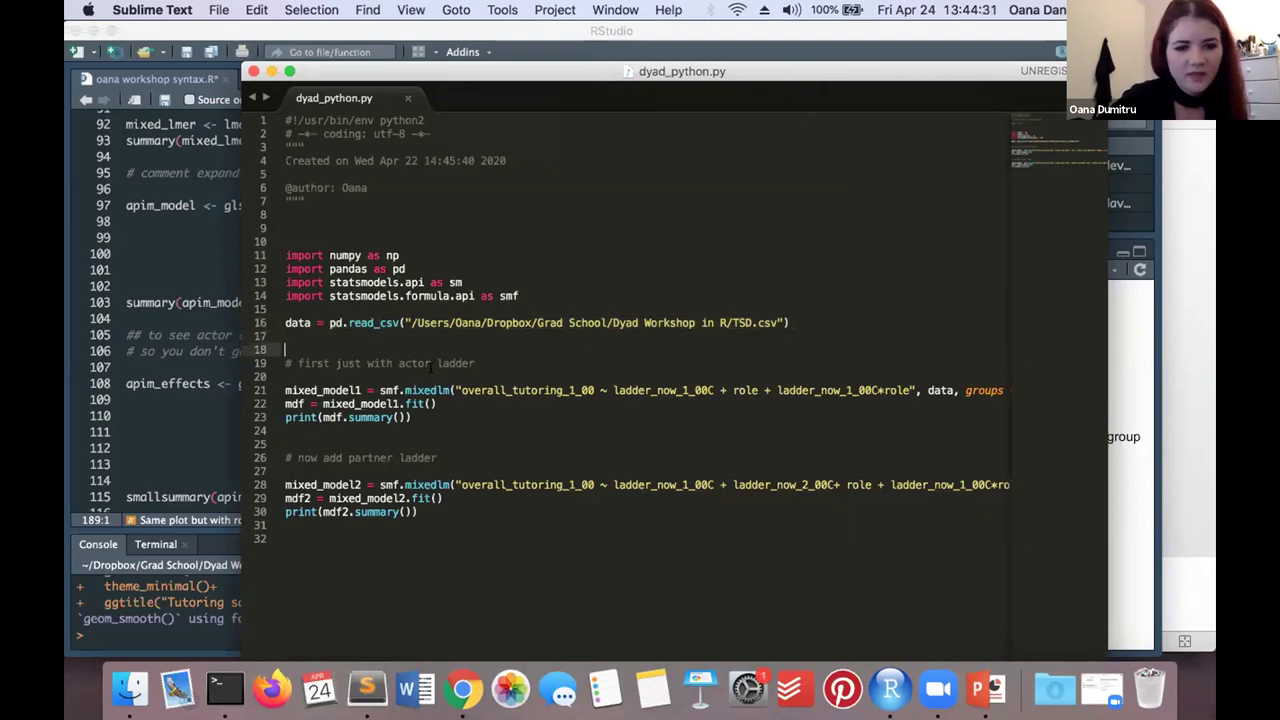
Step: Examine the full mixed_model1 smf.mixedlm call, from the overall_tutoring_1_00 formula through the groups argument for dyad
scroll(325, 390, "right", 2)
left_click(335, 390)
left_click(406, 390)
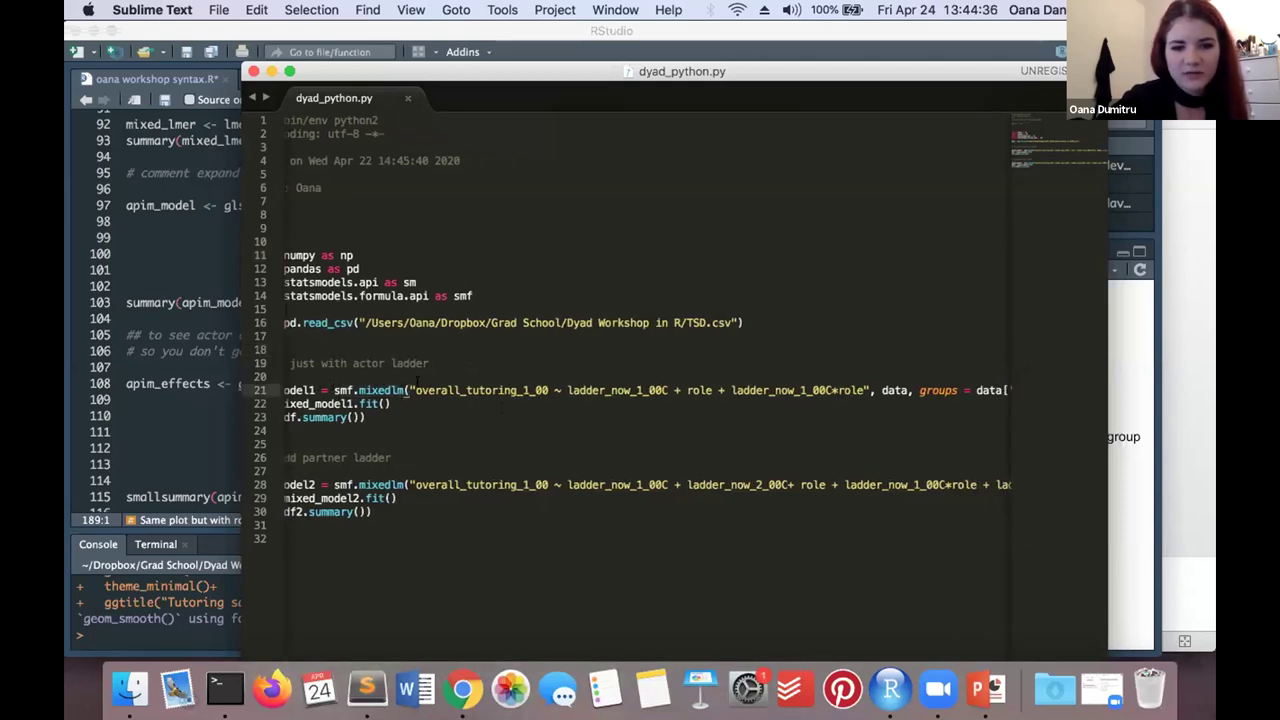
scroll(472, 390, "left", 2)
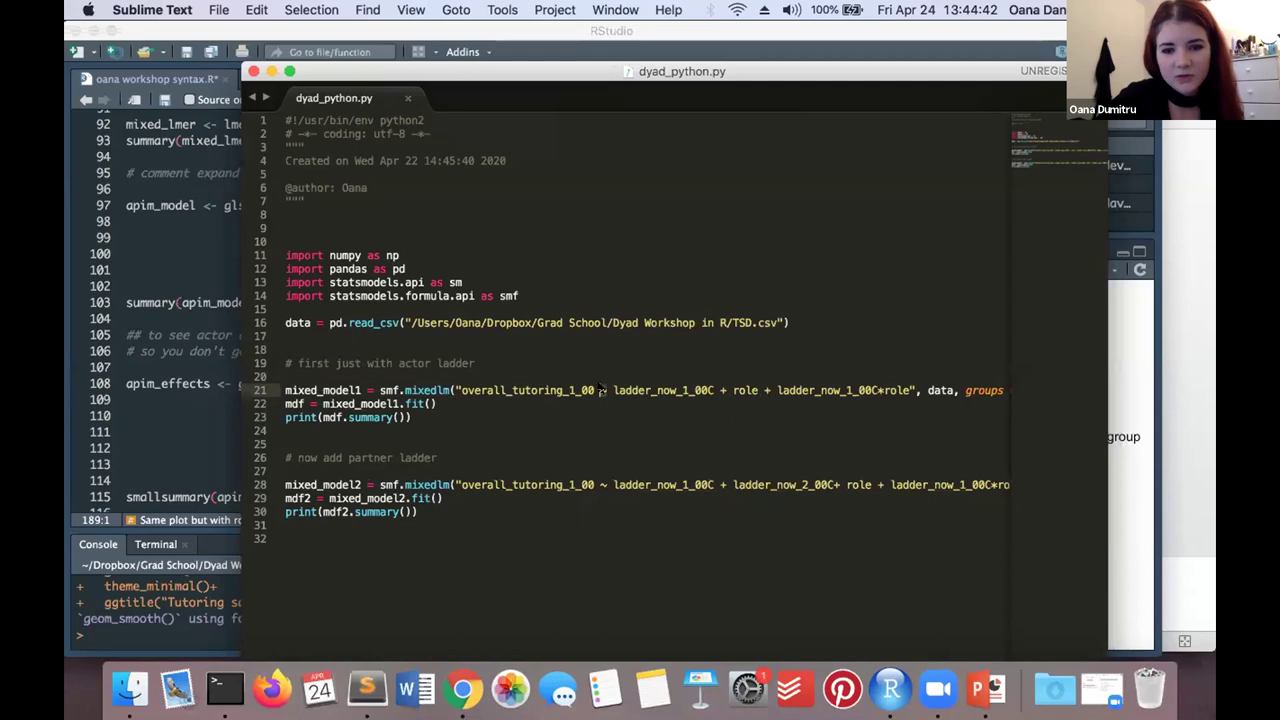
scroll(603, 390, "right", 5)
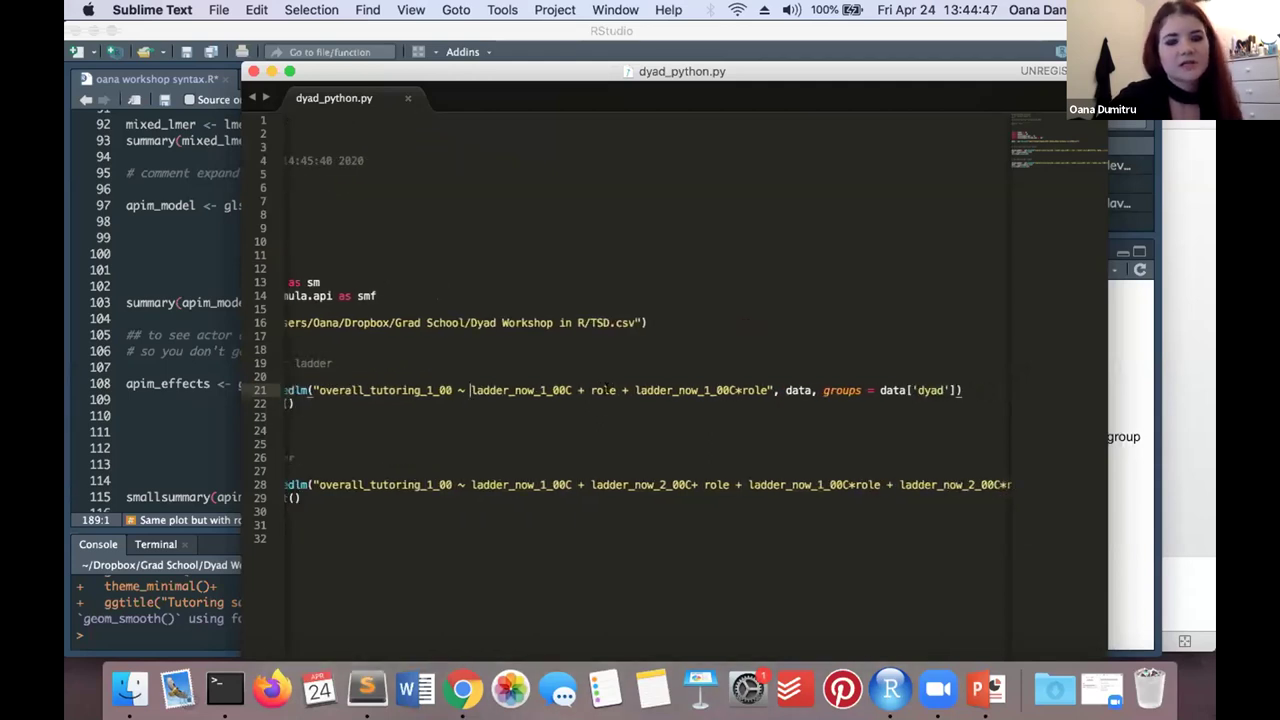
Step: Point out the ladder_now_1_00C, role and ladder_now_1_00C*role terms in the mixed_model1 formula
left_click(586, 390)
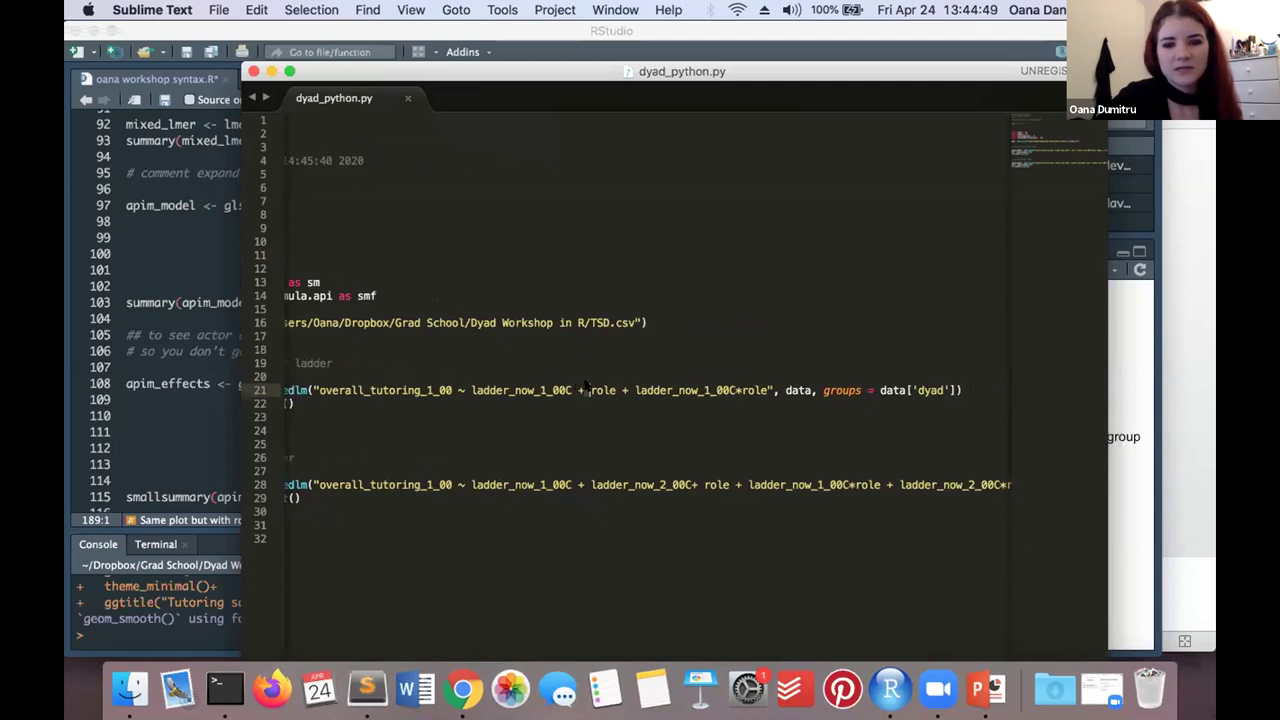
left_click(744, 390)
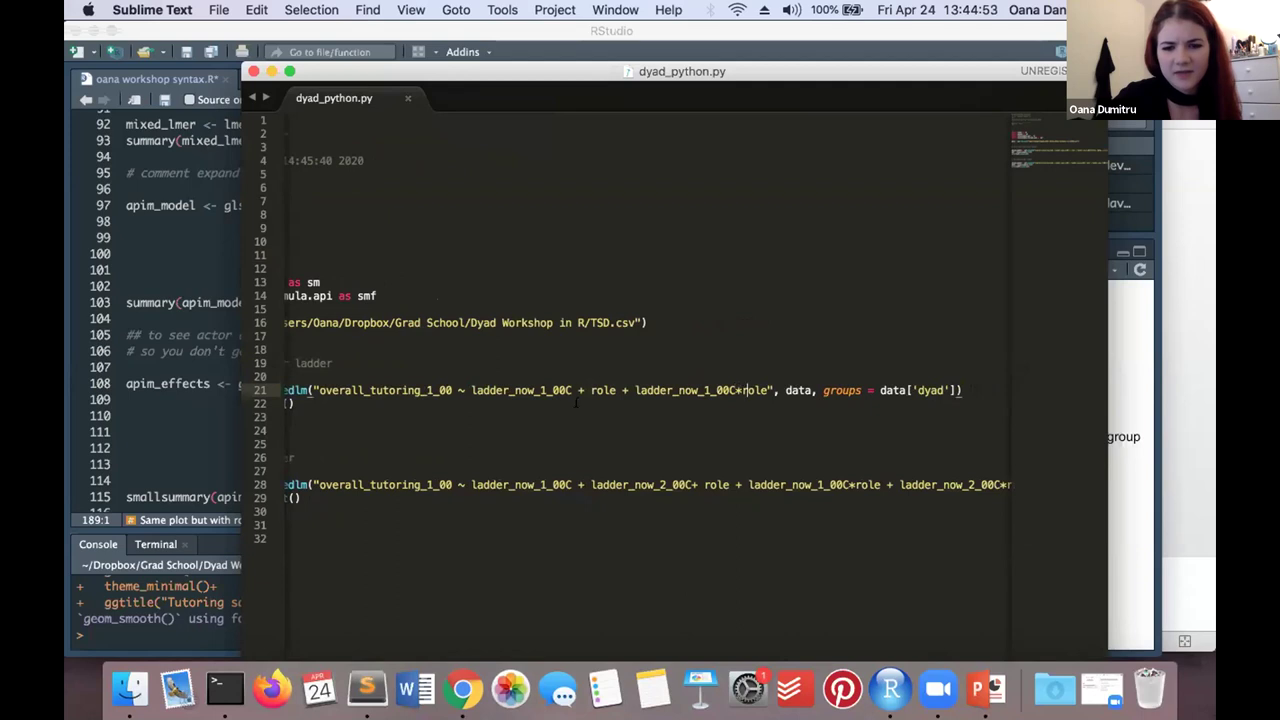
double_click(520, 390)
left_click(612, 390)
double_click(690, 390)
left_click(702, 403)
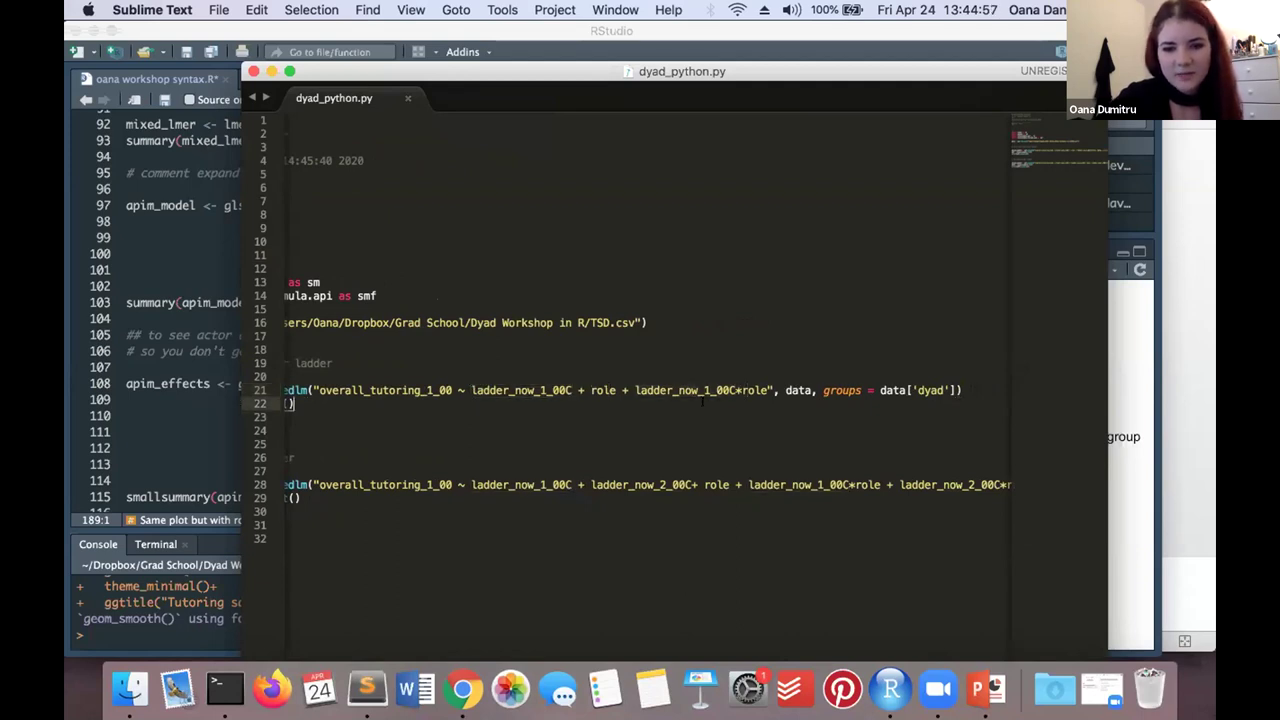
Step: Highlight the groups = data['dyad'] argument of mixed_model1, followed by the dyad column name inside it
scroll(857, 388, "right", 3)
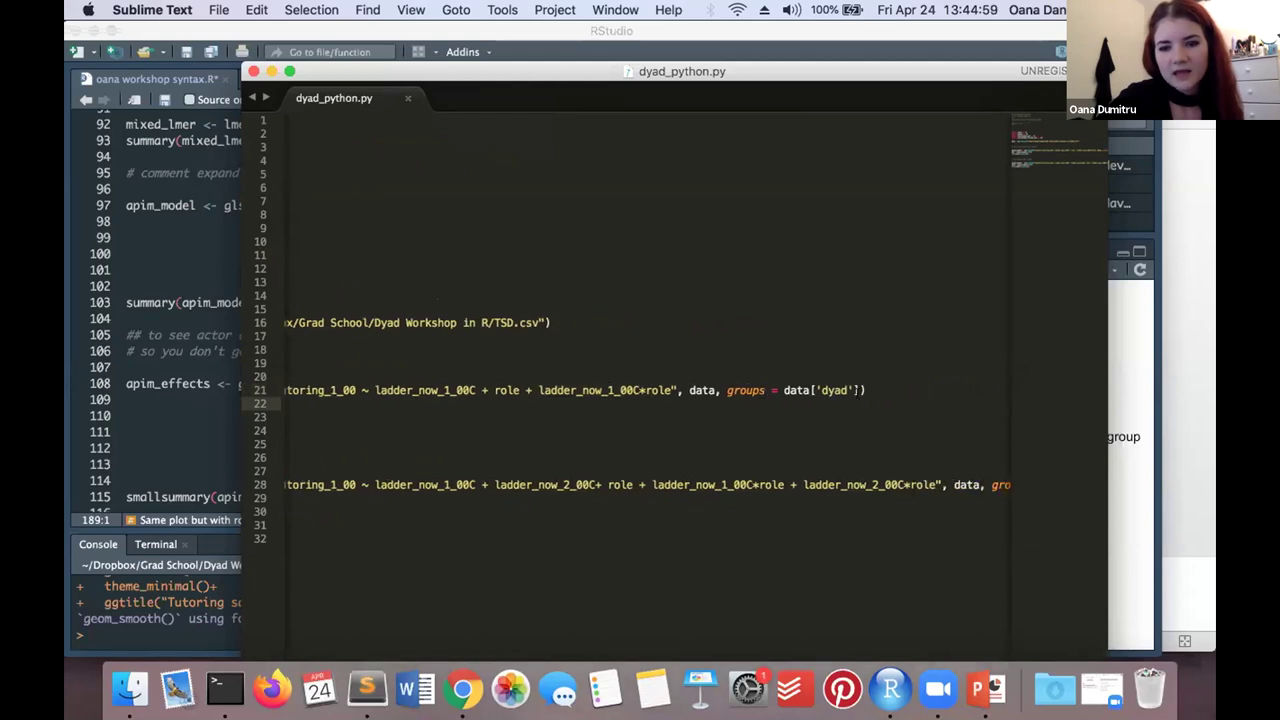
left_click_drag(725, 390, 858, 390)
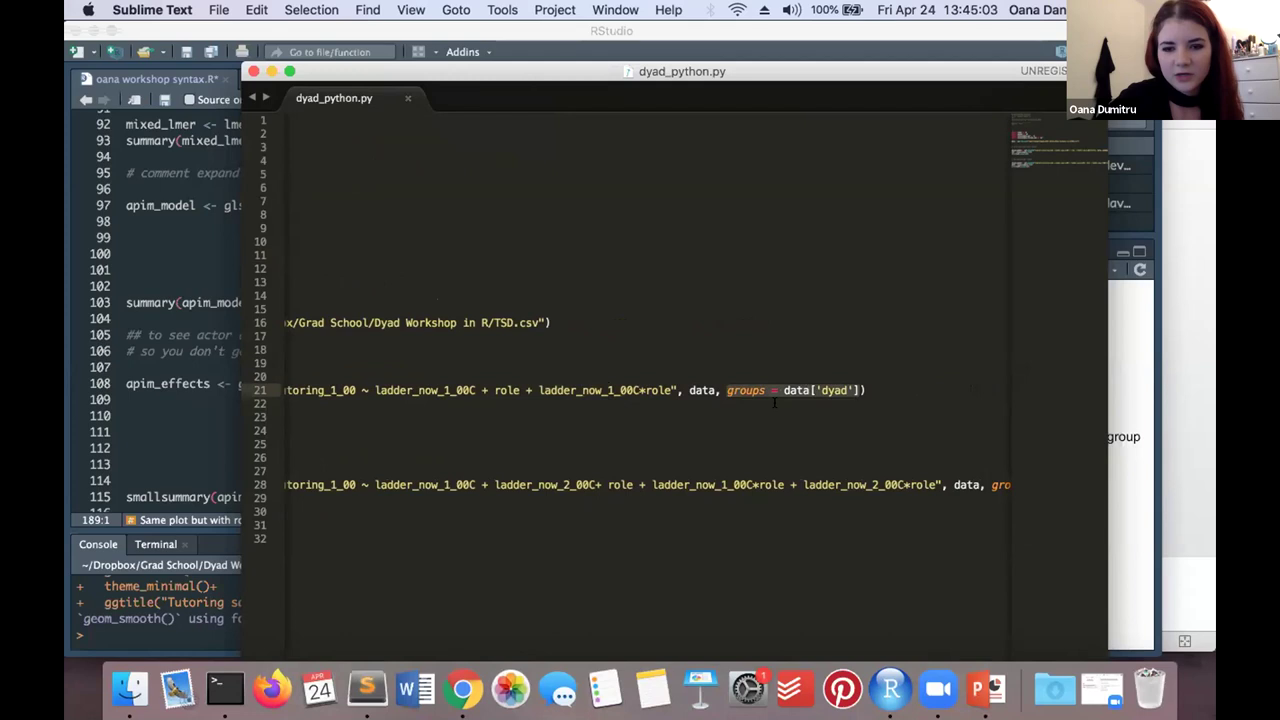
left_click(833, 389)
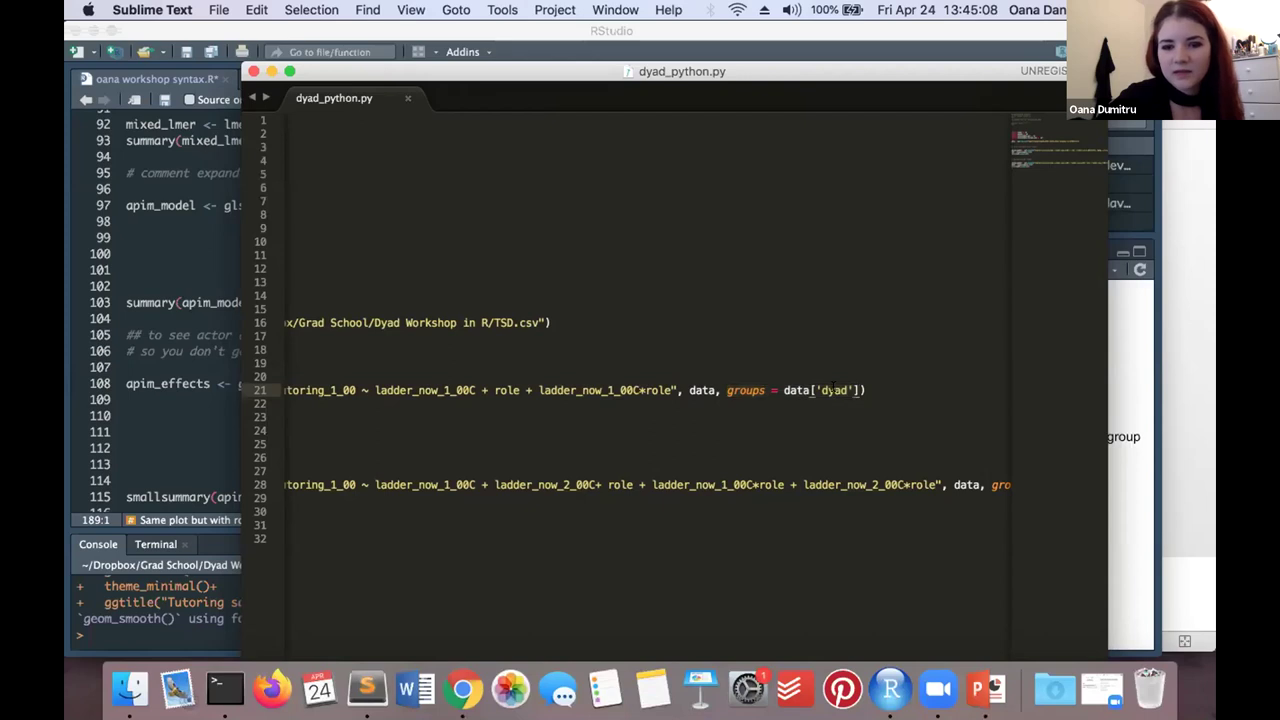
left_click(805, 415)
scroll(872, 411, "right", 3)
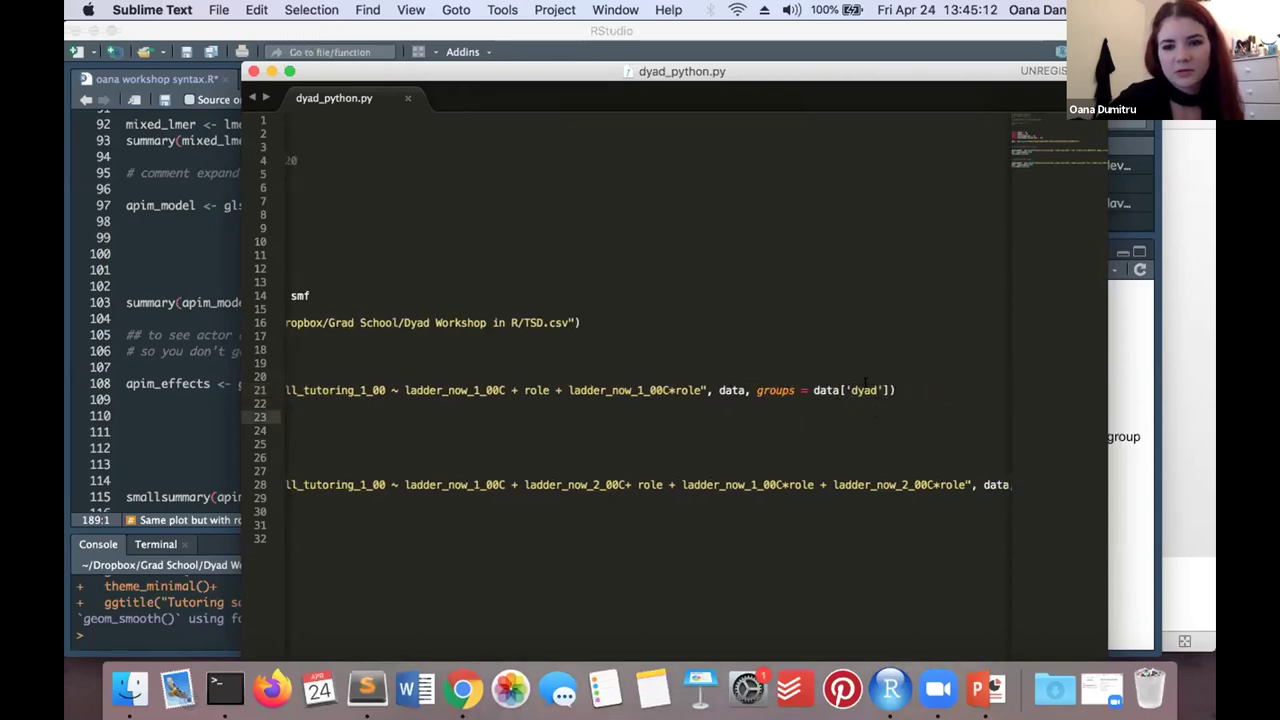
double_click(864, 390)
scroll(860, 398, "left", 2)
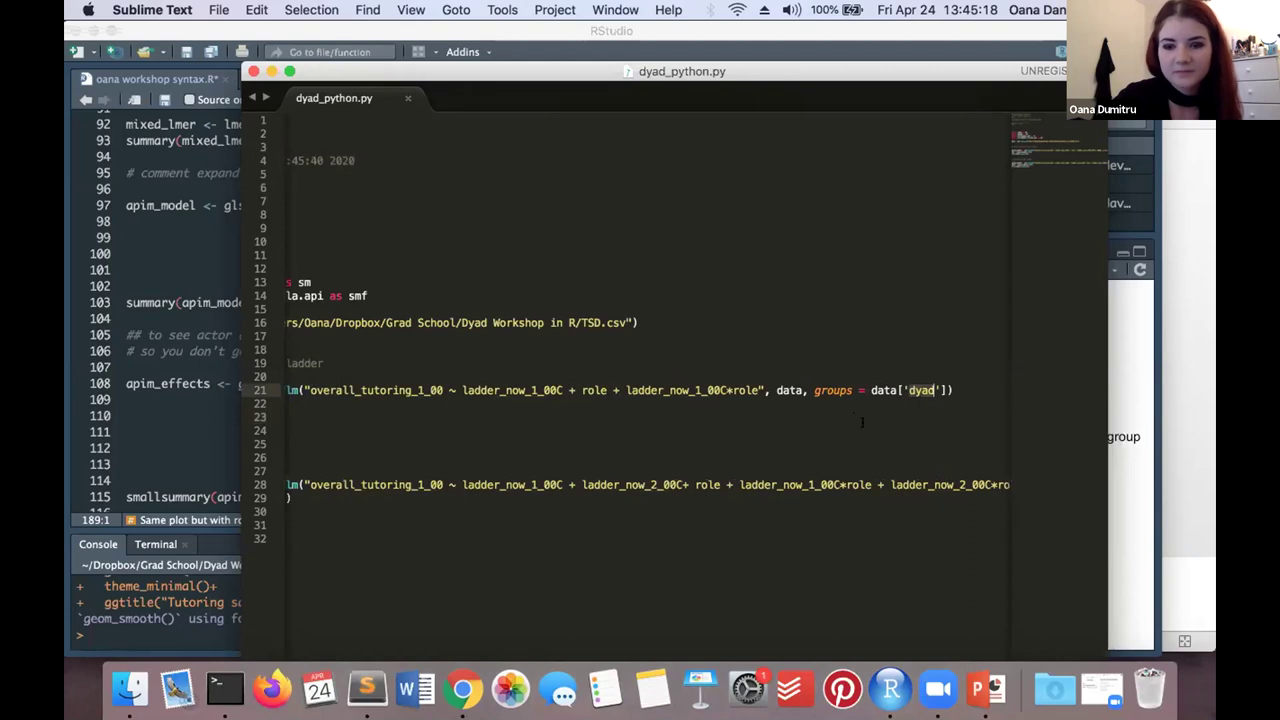
scroll(861, 421, "left", 5)
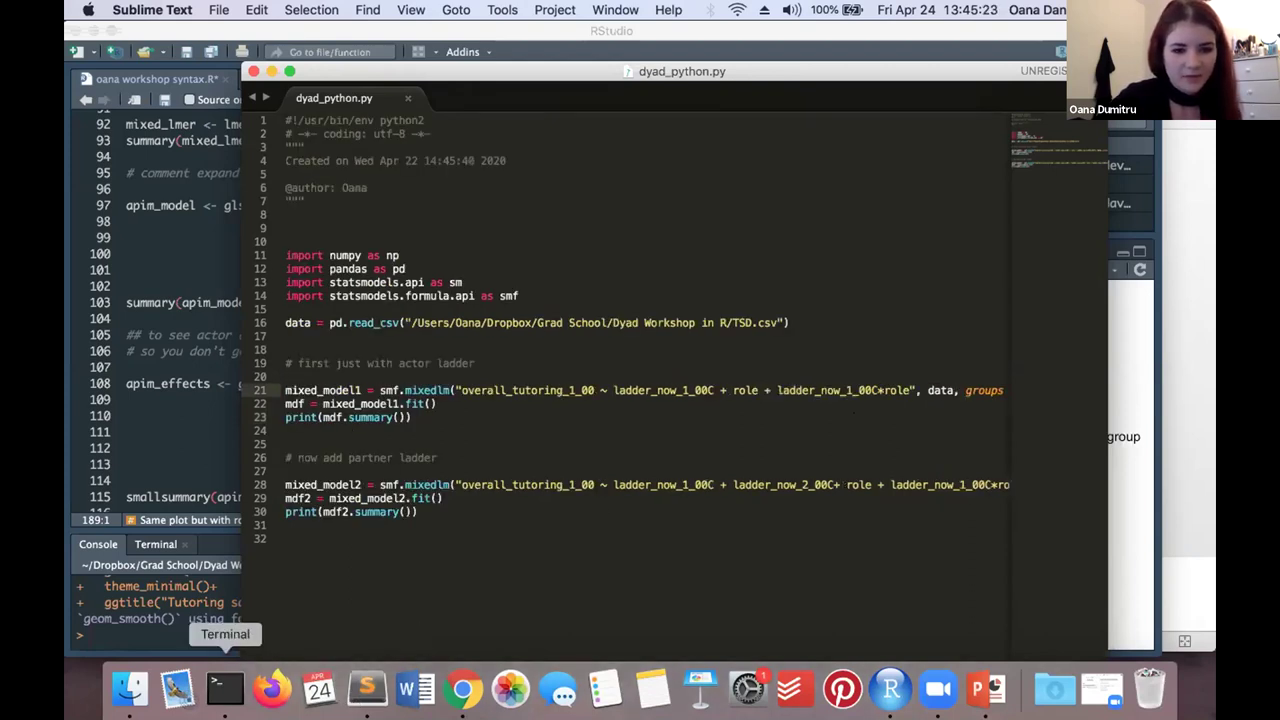
Step: Switch to Terminal, reposition its window and print the current working directory with pwd
left_click(225, 688)
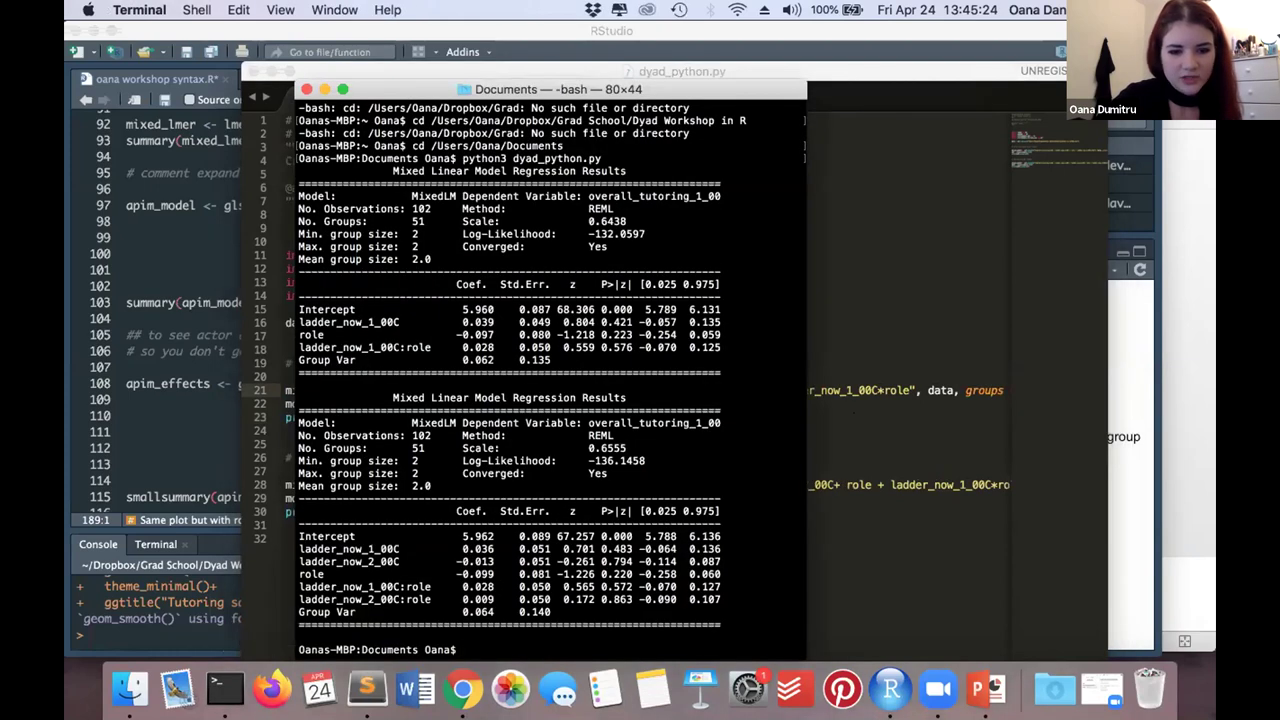
left_click_drag(418, 90, 351, 73)
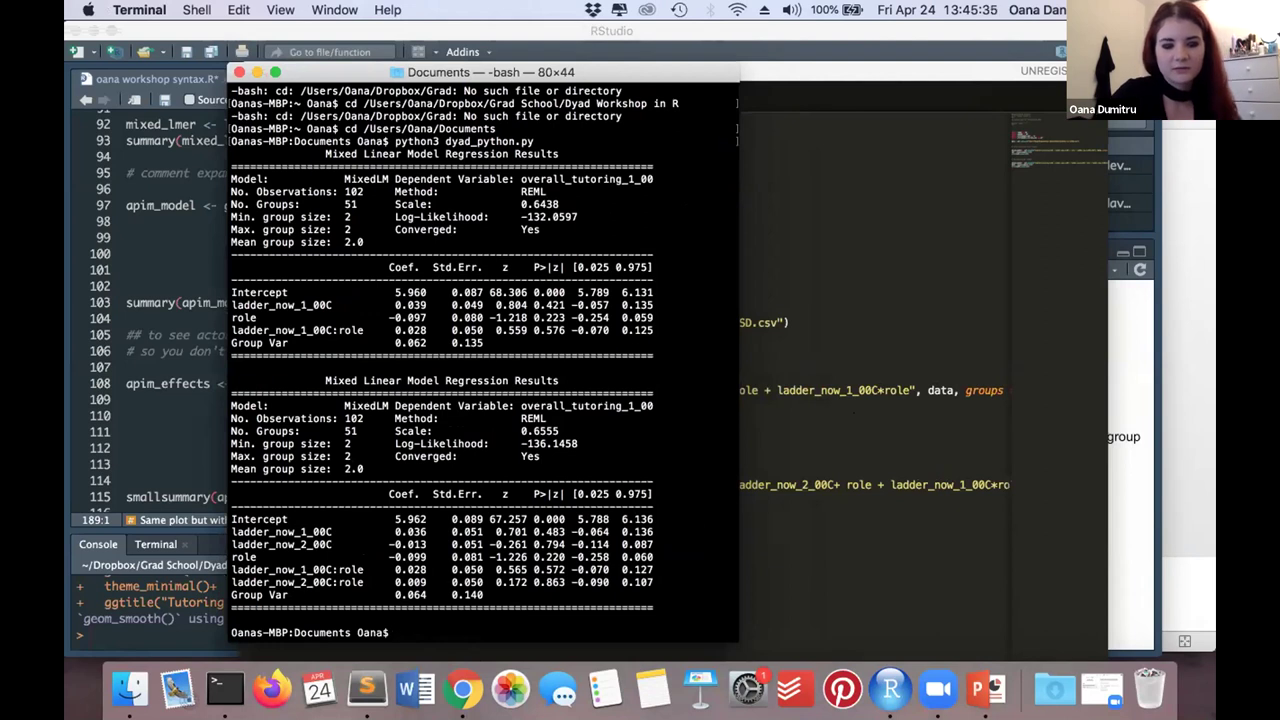
type("pwd")
key("Return")
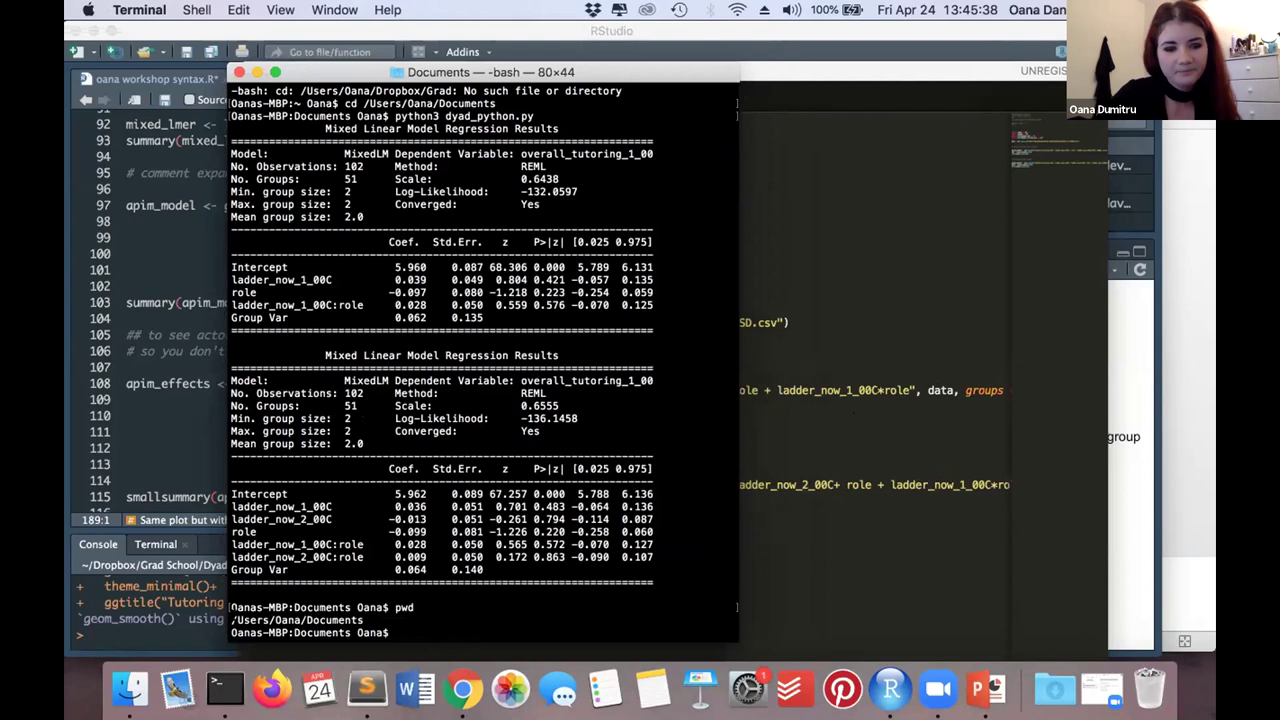
Step: Run dyad_python.py with python3 in Terminal, checking the script's file name in Sublime Text before completing the command
type("python3")
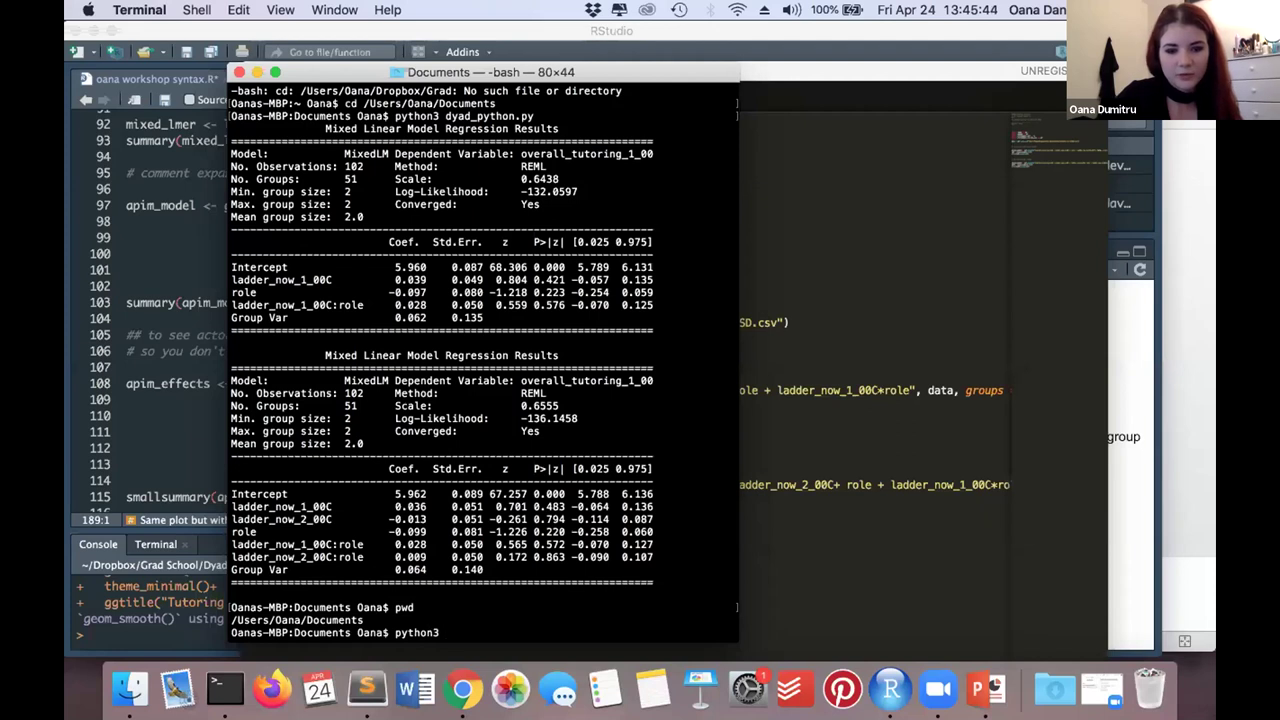
type(" data")
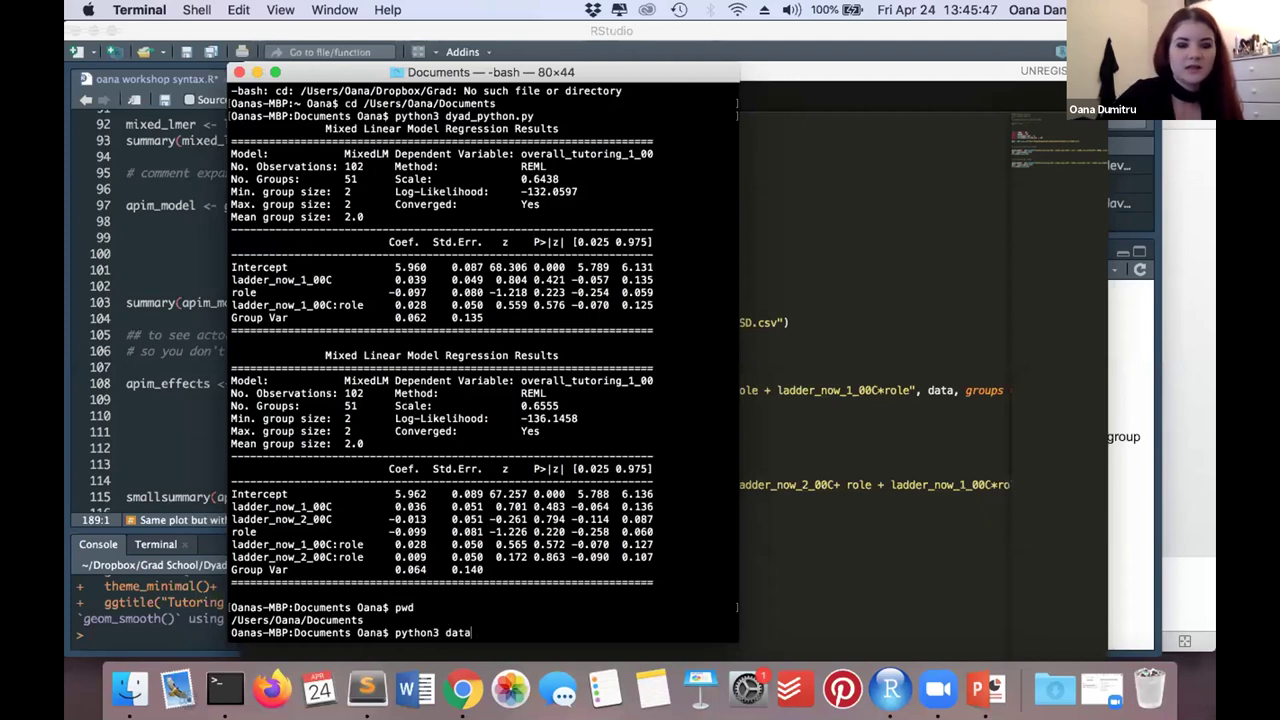
key("BackSpace")
key("BackSpace")
key("BackSpace")
key("BackSpace")
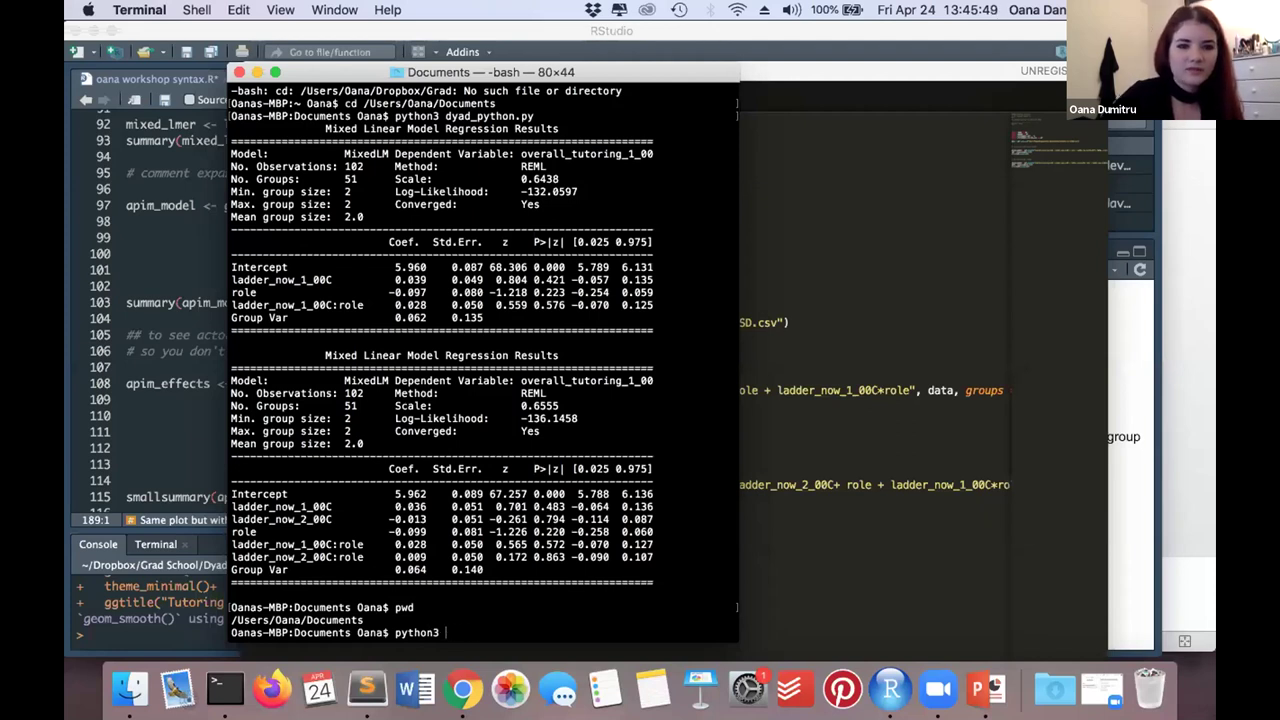
left_click(817, 460)
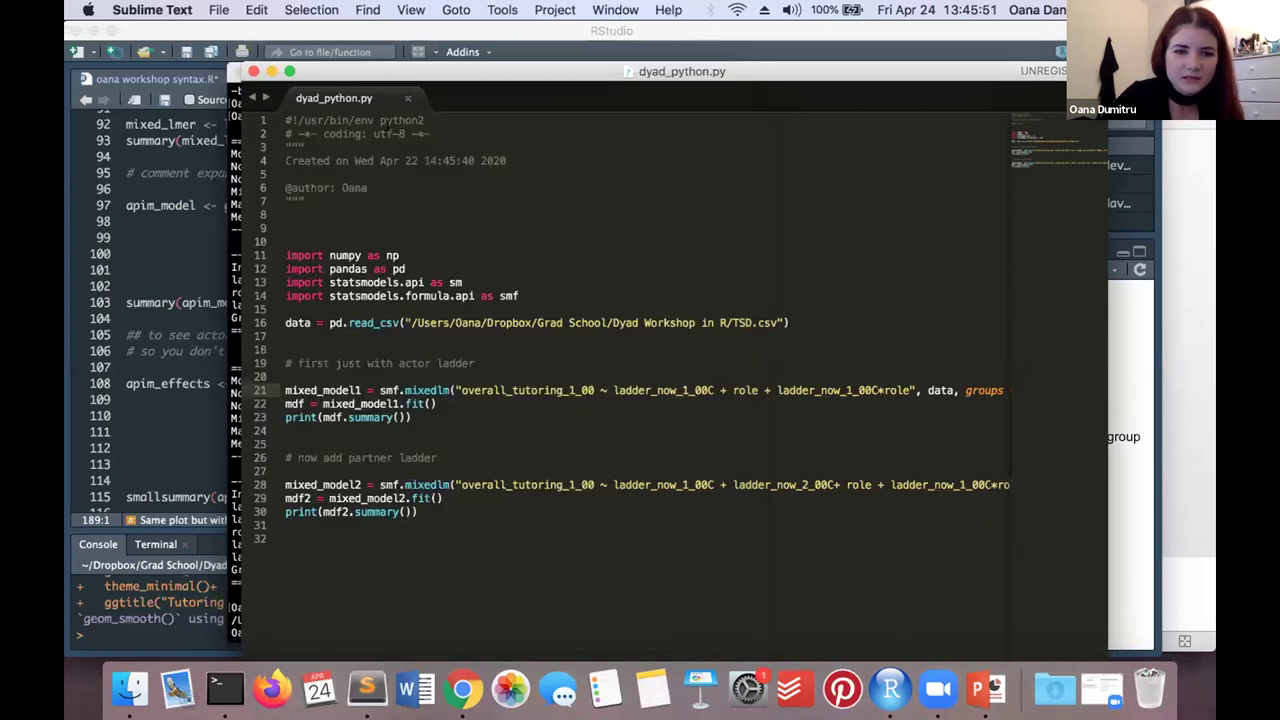
left_click_drag(422, 78, 422, 88)
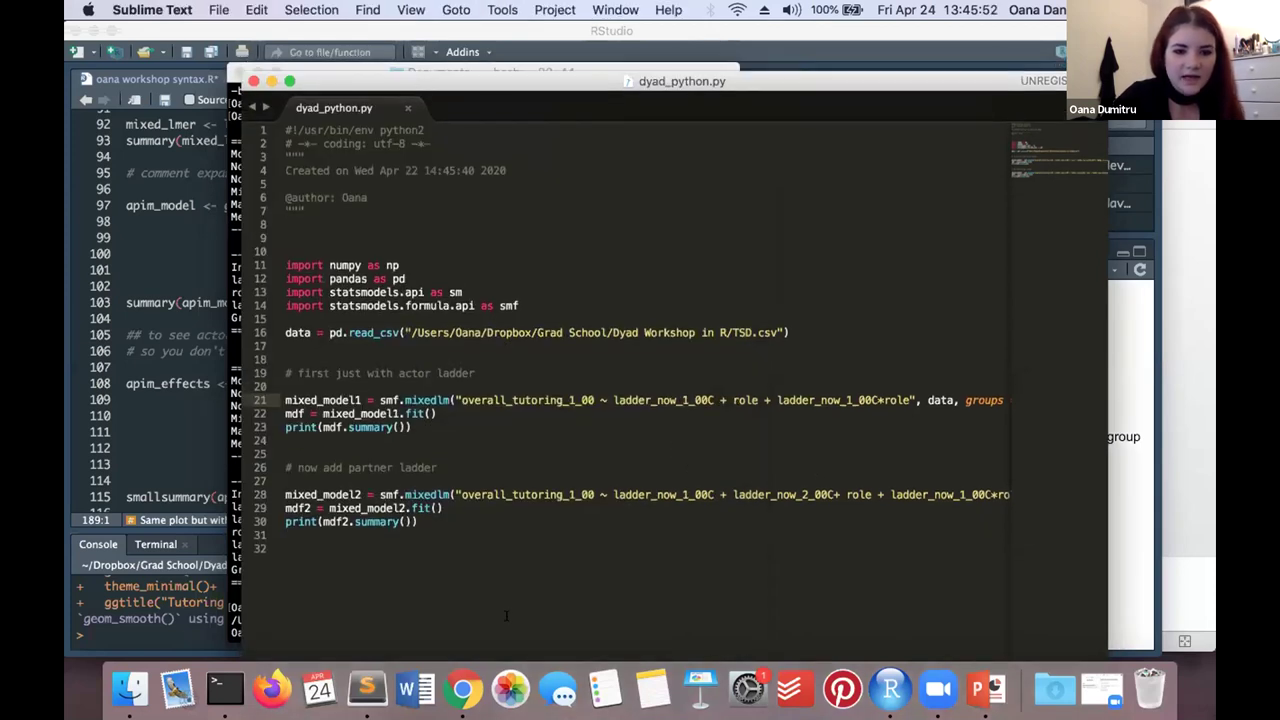
right_click(358, 690)
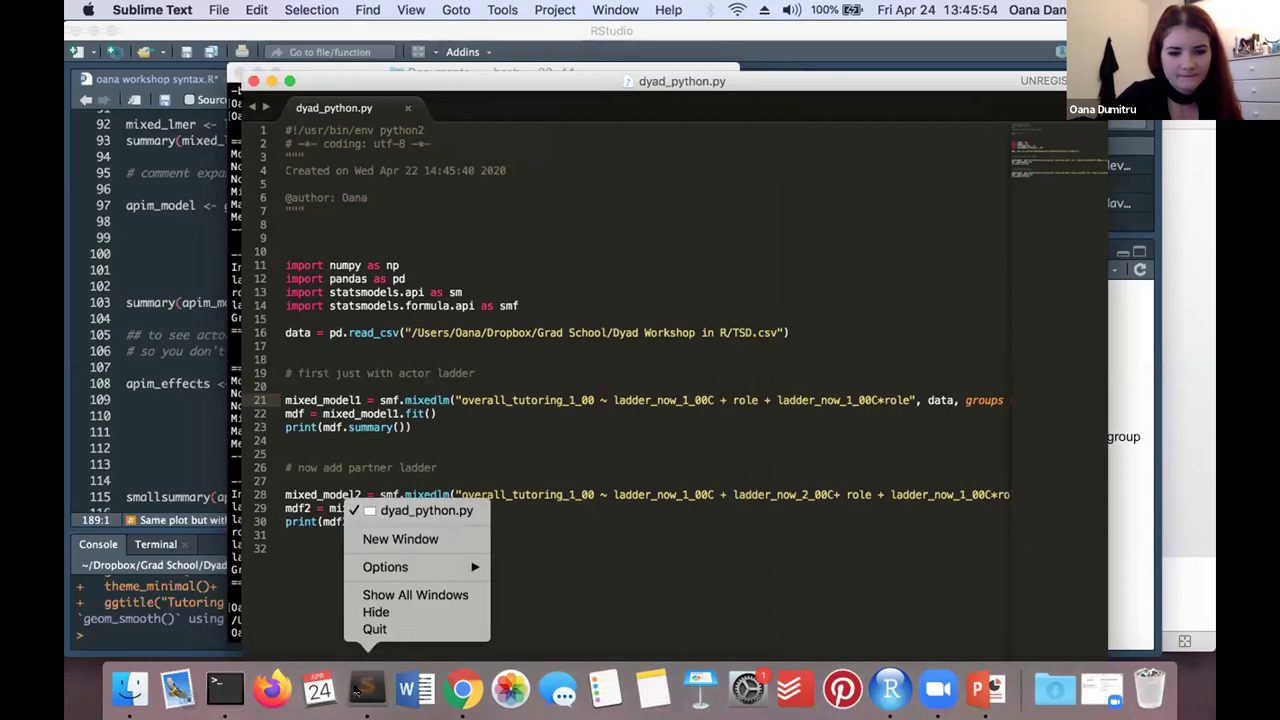
left_click(224, 690)
type("dyad_python.py")
key("Return")
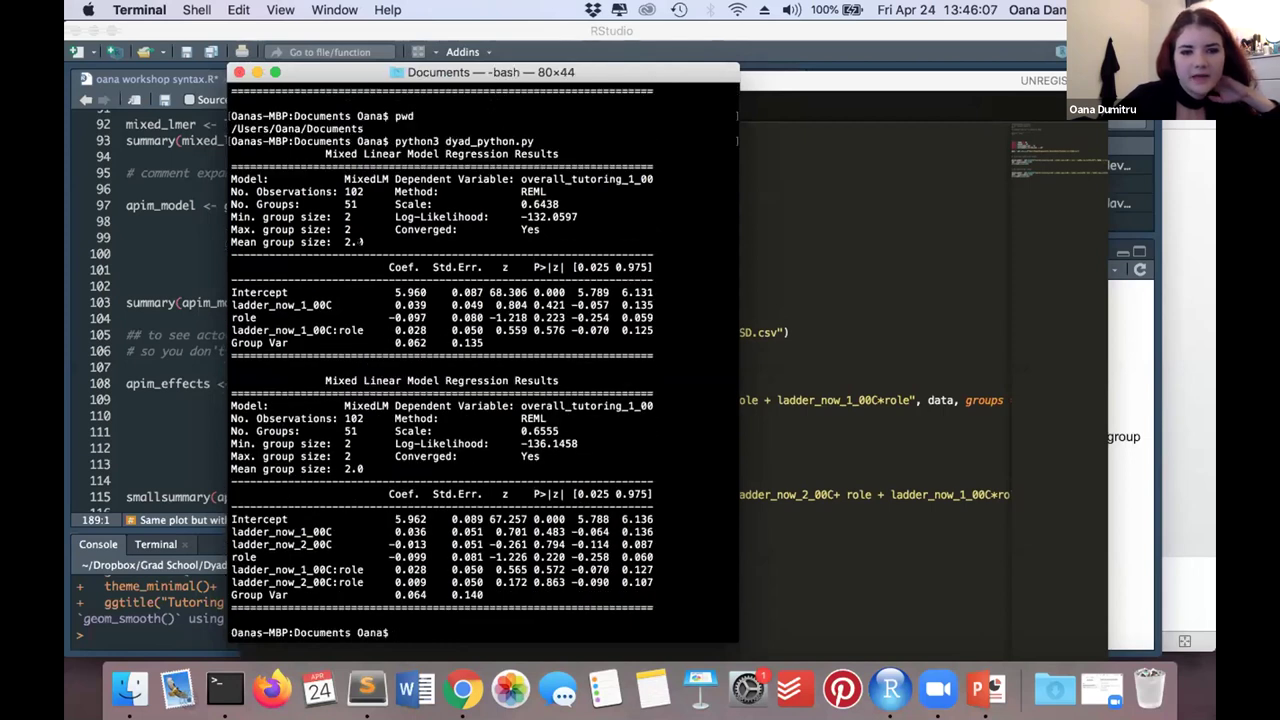
Step: Examine the first Mixed Linear Model results table, highlighting the coefficients, p-values, confidence interval and log-likelihood
left_click_drag(388, 293, 412, 305)
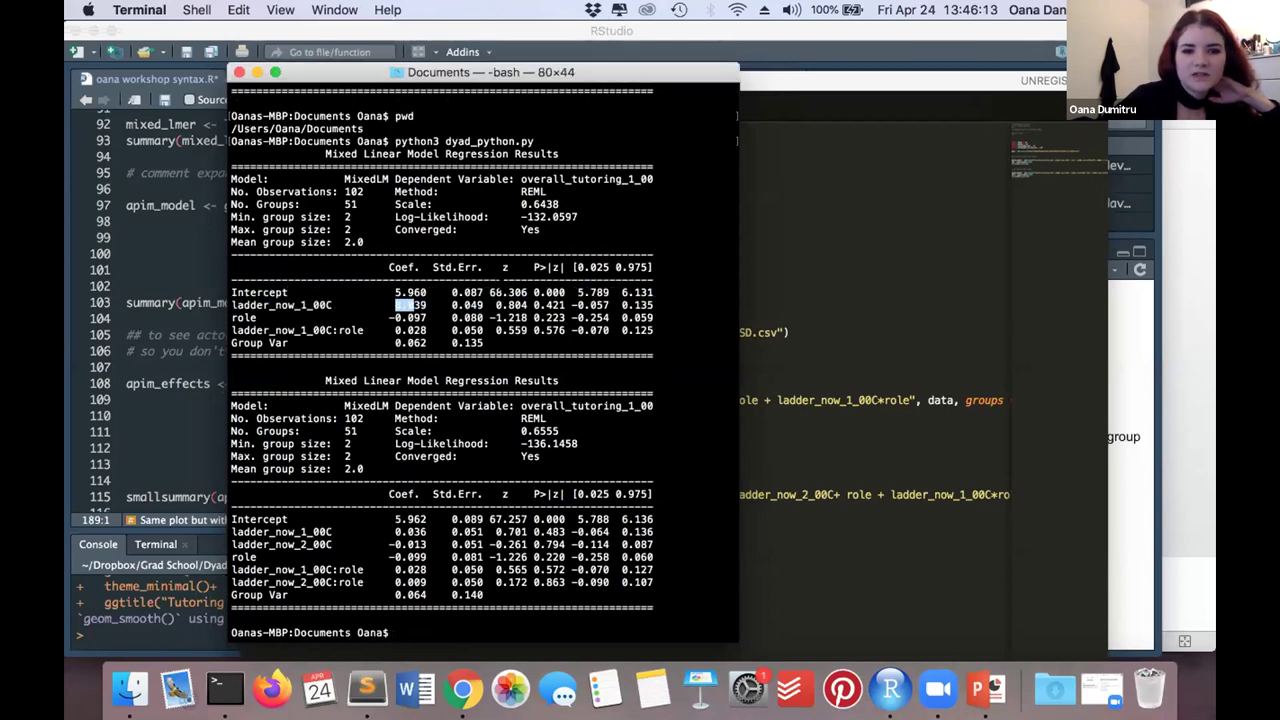
left_click_drag(532, 293, 580, 293)
left_click(607, 290)
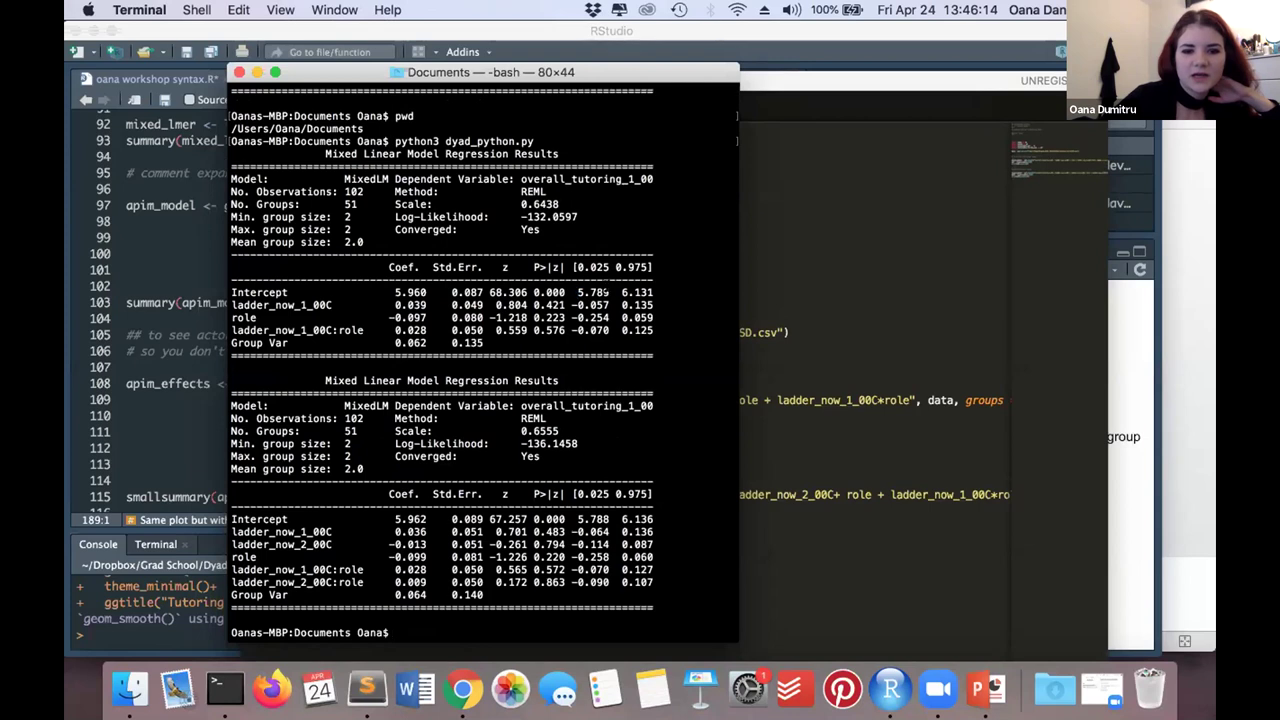
triple_click(630, 293)
left_click(630, 293)
left_click_drag(448, 217, 616, 217)
left_click(616, 217)
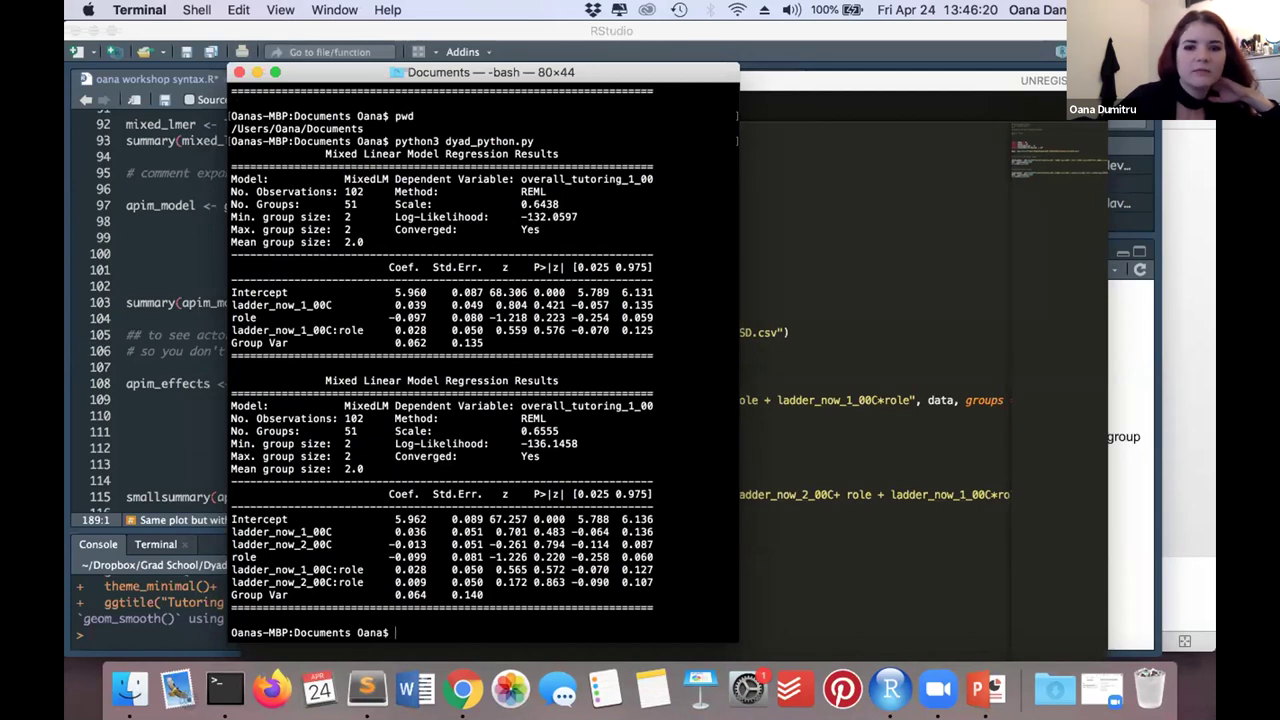
left_click_drag(516, 217, 600, 217)
left_click(590, 217)
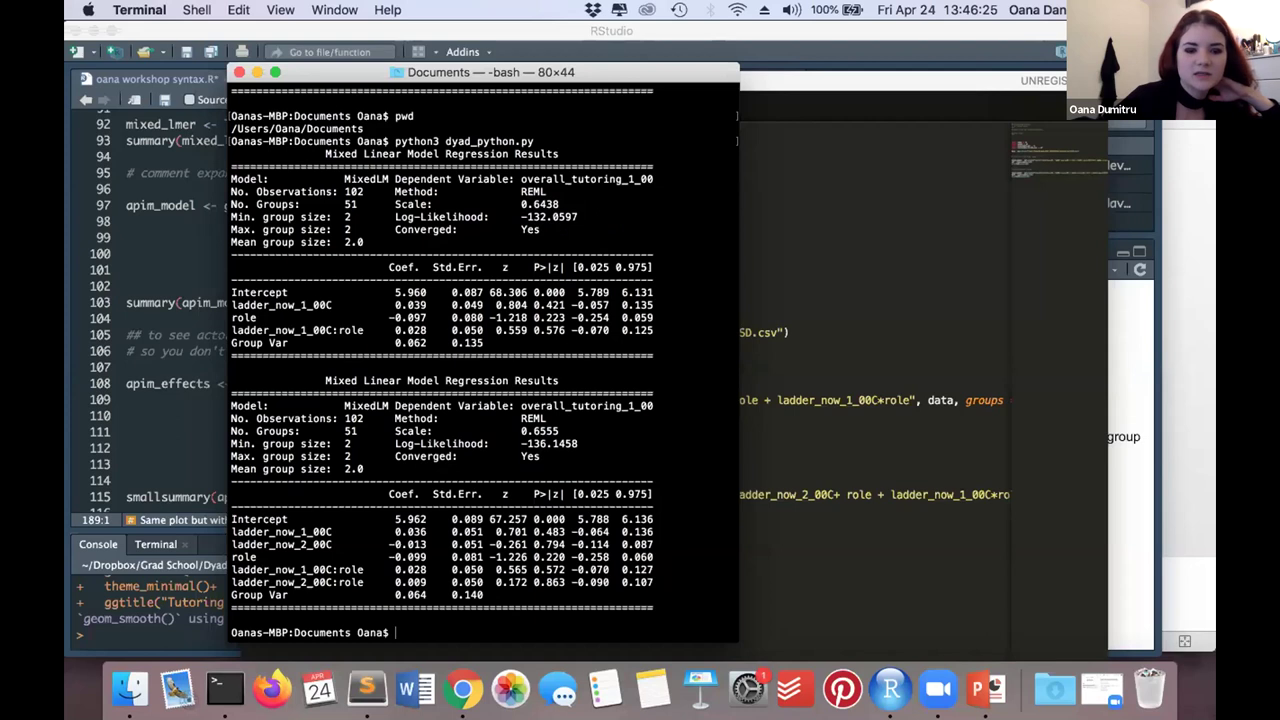
scroll(459, 355, "up", 2)
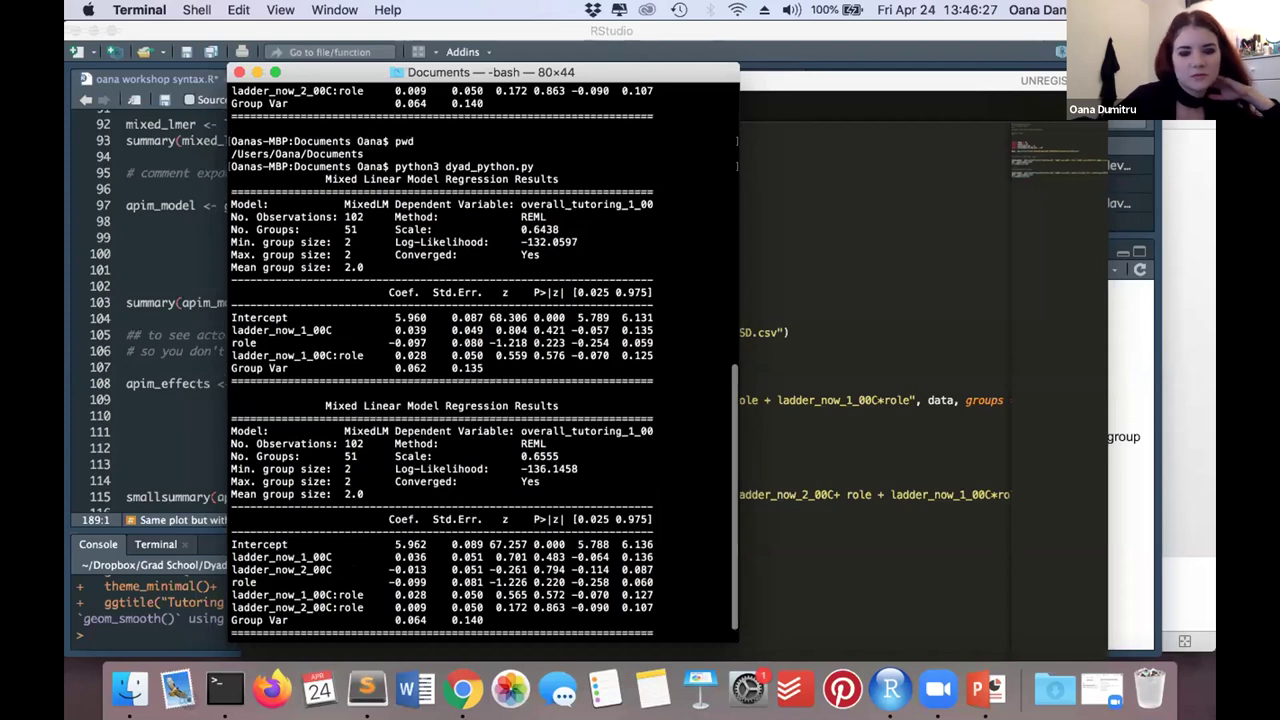
scroll(459, 355, "down", 2)
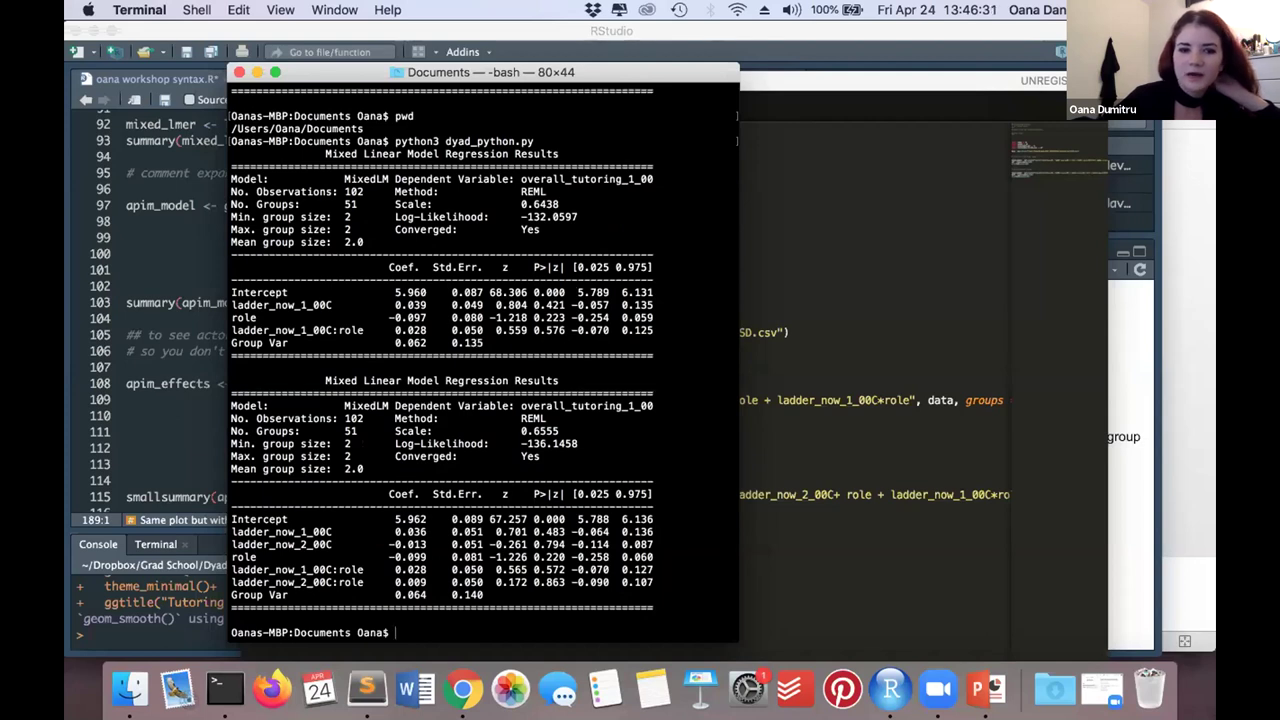
key("super+Up")
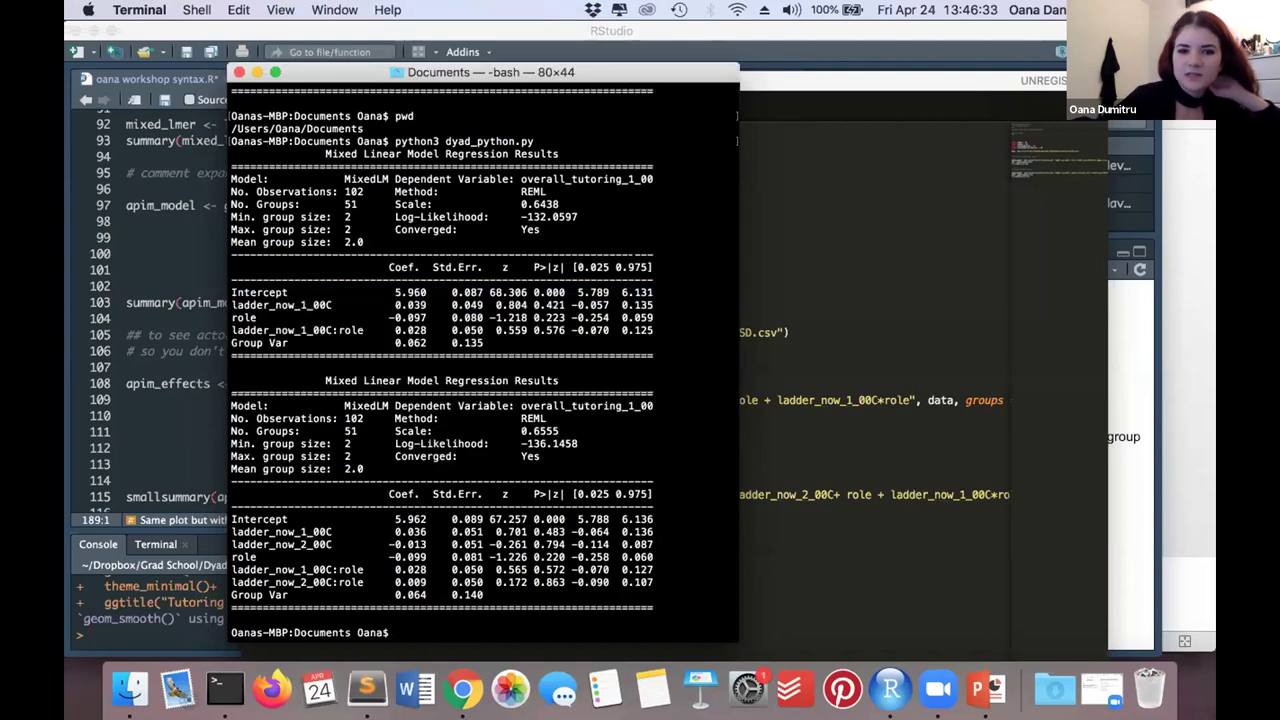
Step: Switch to Zoom, return to Terminal and reposition the window showing the regression results
left_click(922, 697)
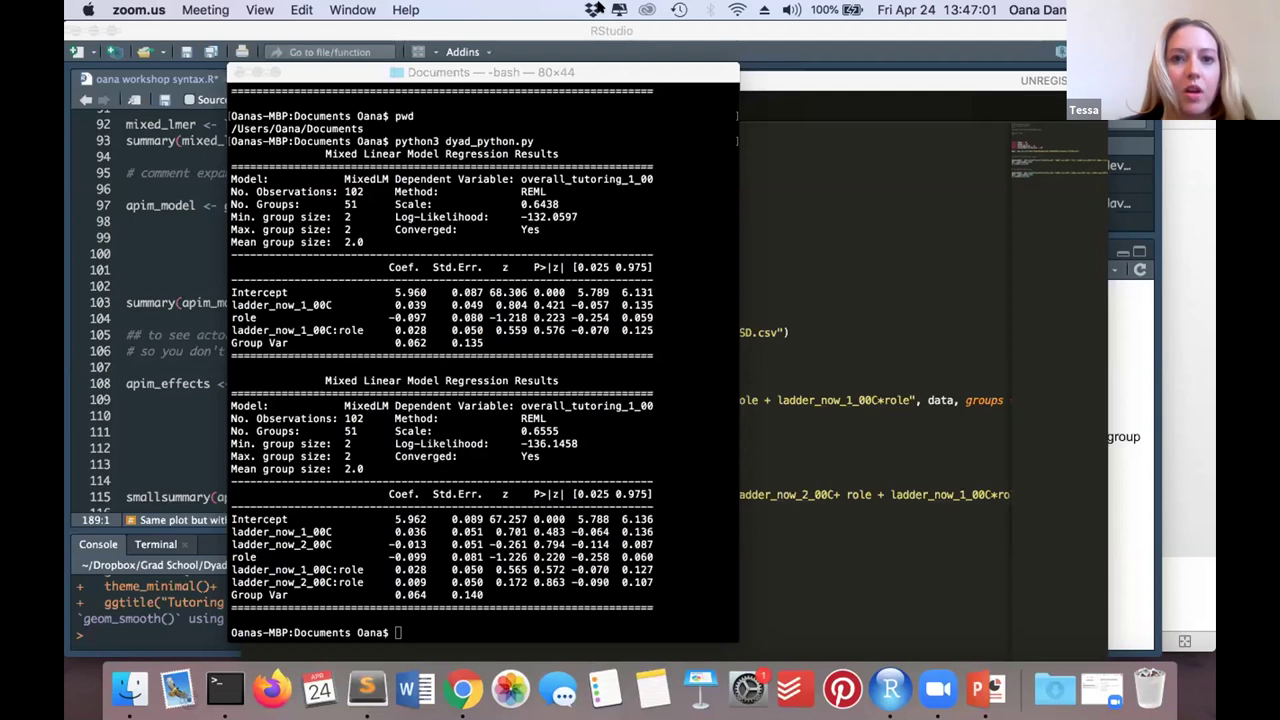
left_click_drag(434, 74, 430, 91)
left_click_drag(305, 91, 288, 68)
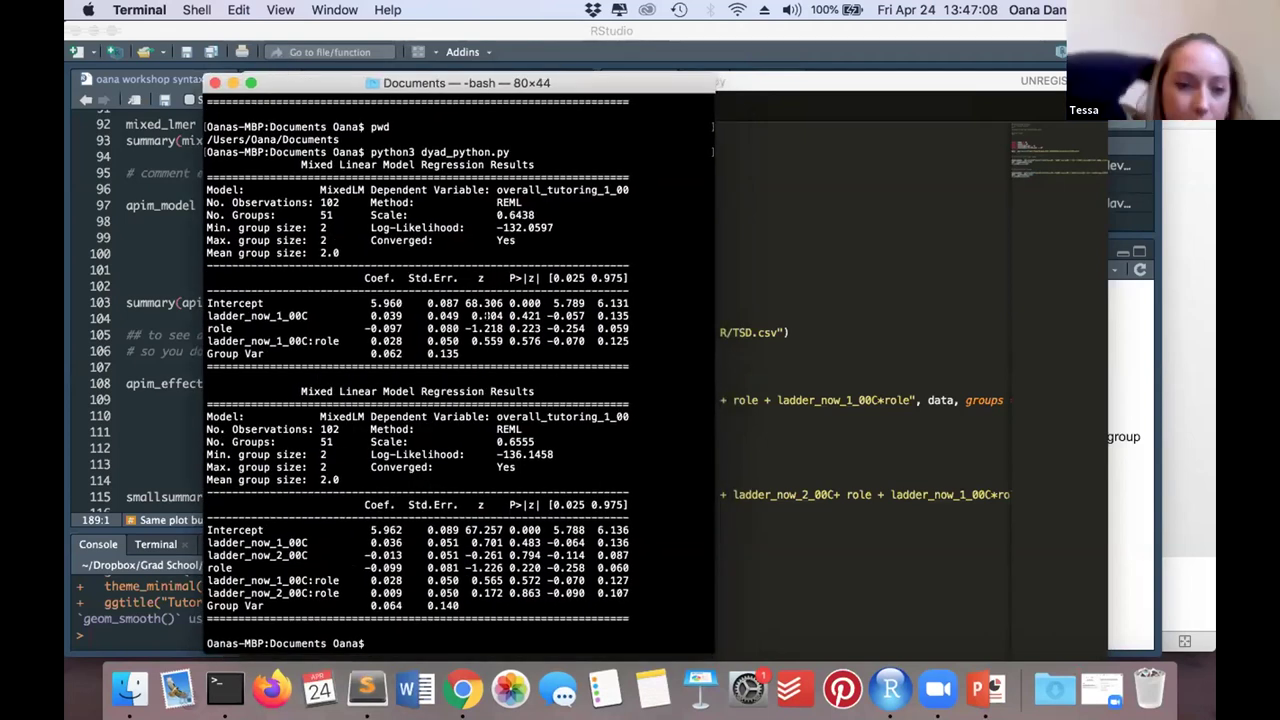